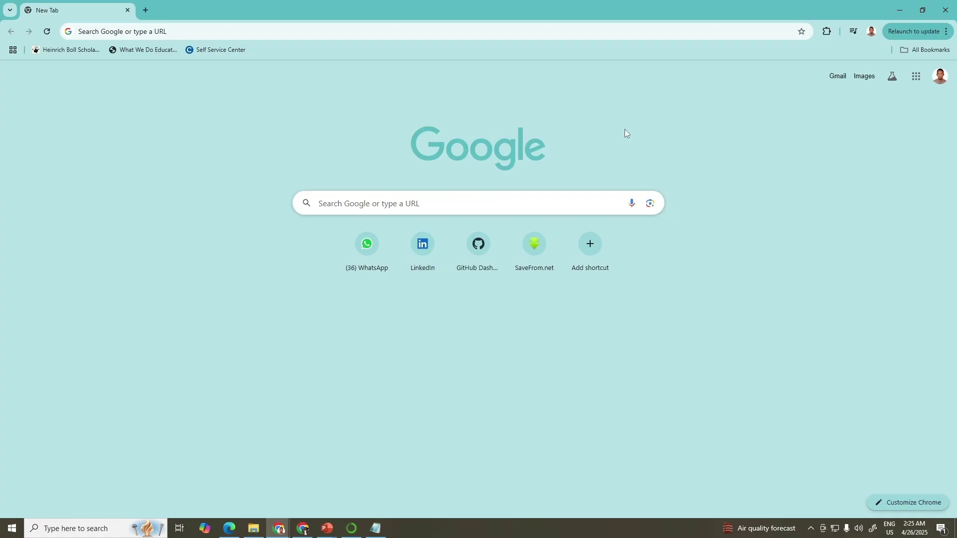
Search the web for "arc swat" and open the ArcSWAT page of the SWAT website
left_click(352, 29)
type("arc s")
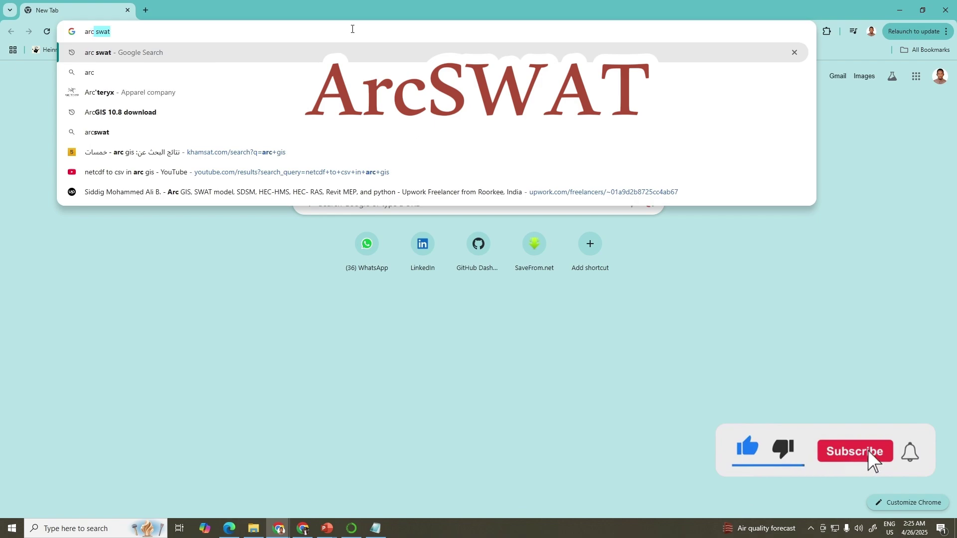
type("wat")
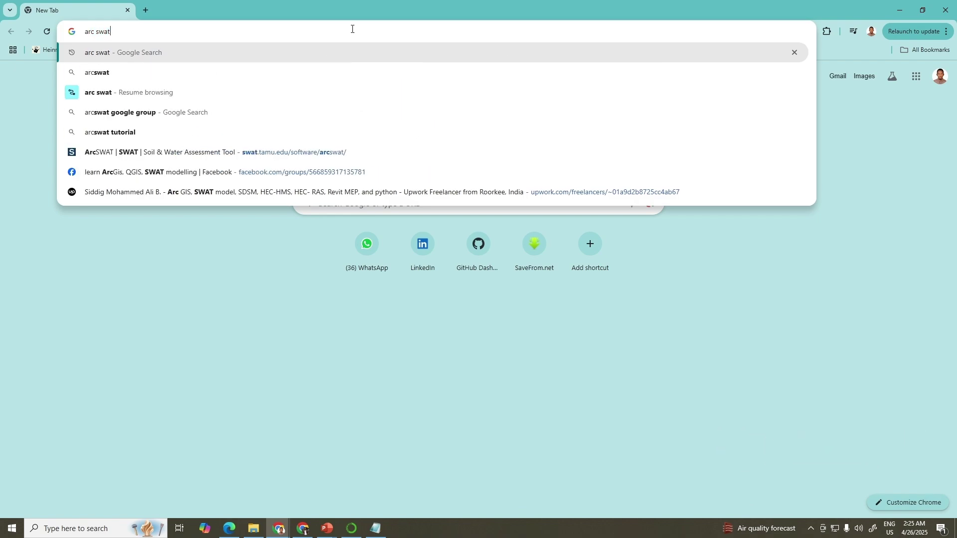
key("Return")
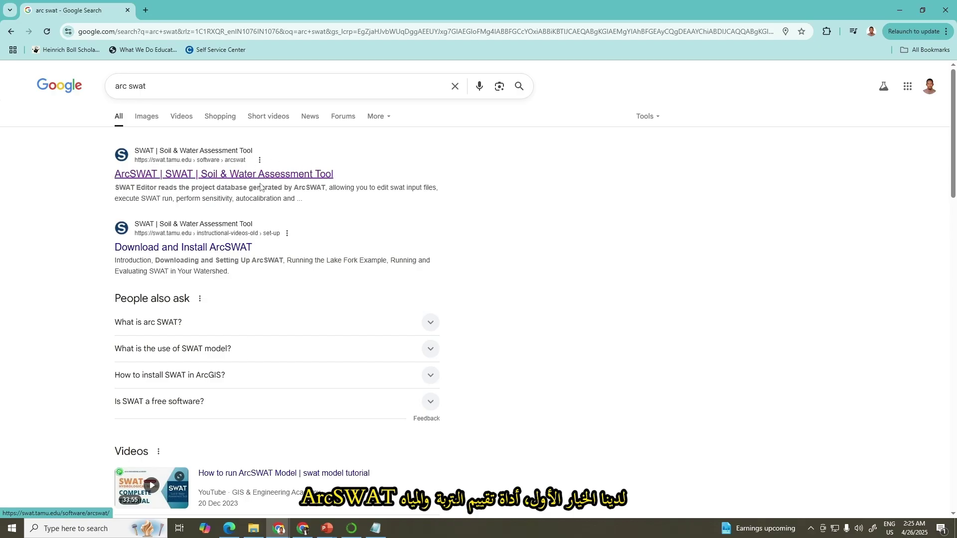
left_click(228, 178)
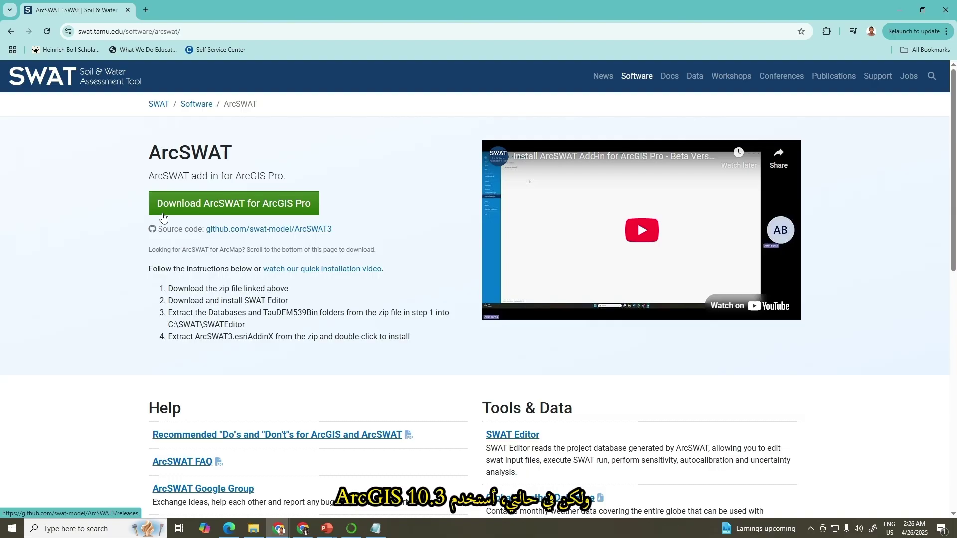
Choose ArcGIS 10.3 in the ArcGIS-ArcView extension archive and download ArcSWAT 2012.10.3.19
scroll(165, 220, "down", 6)
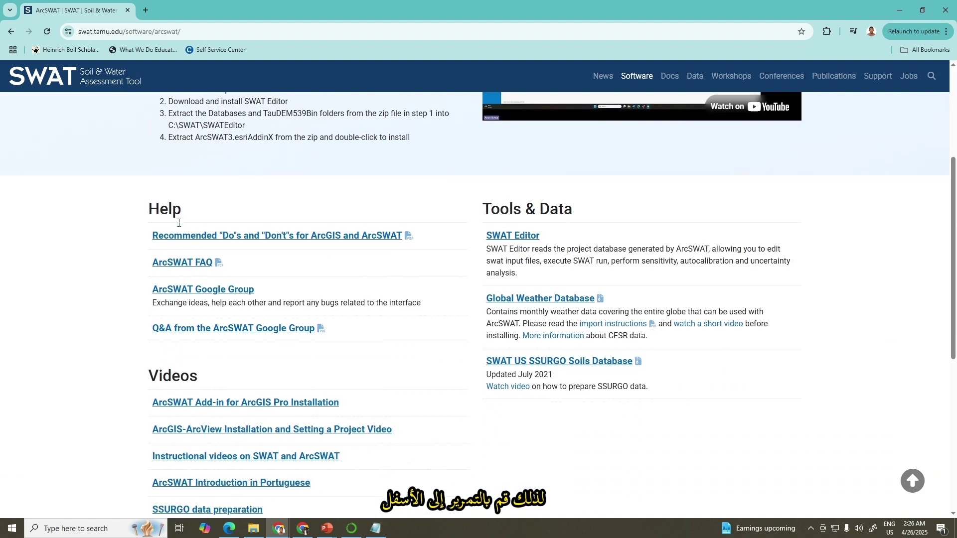
scroll(179, 223, "down", 3)
scroll(273, 250, "down", 2)
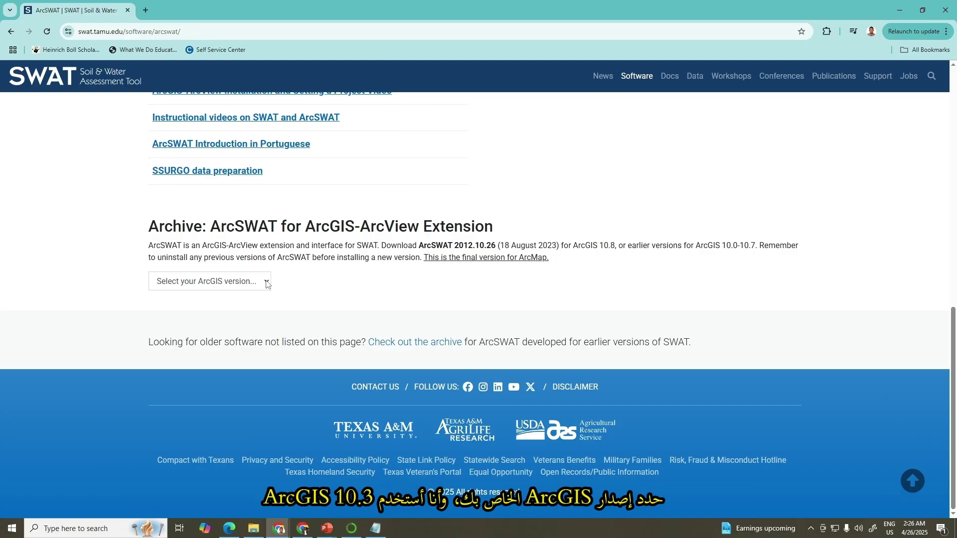
left_click(267, 284)
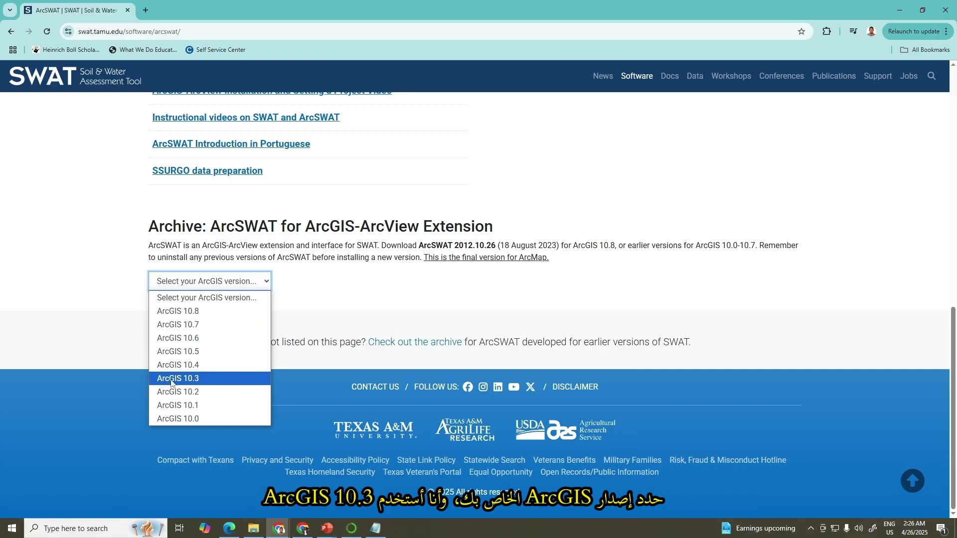
left_click(199, 379)
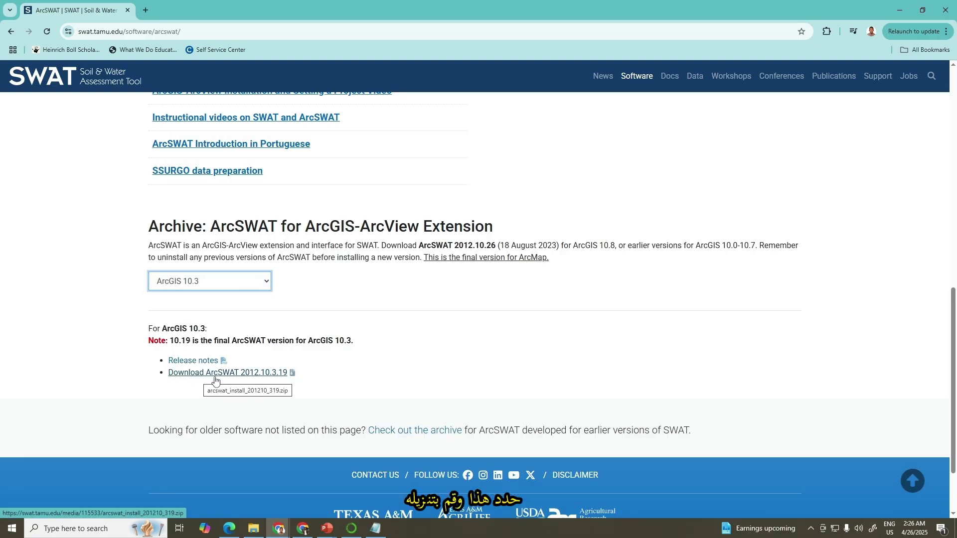
left_click(201, 377)
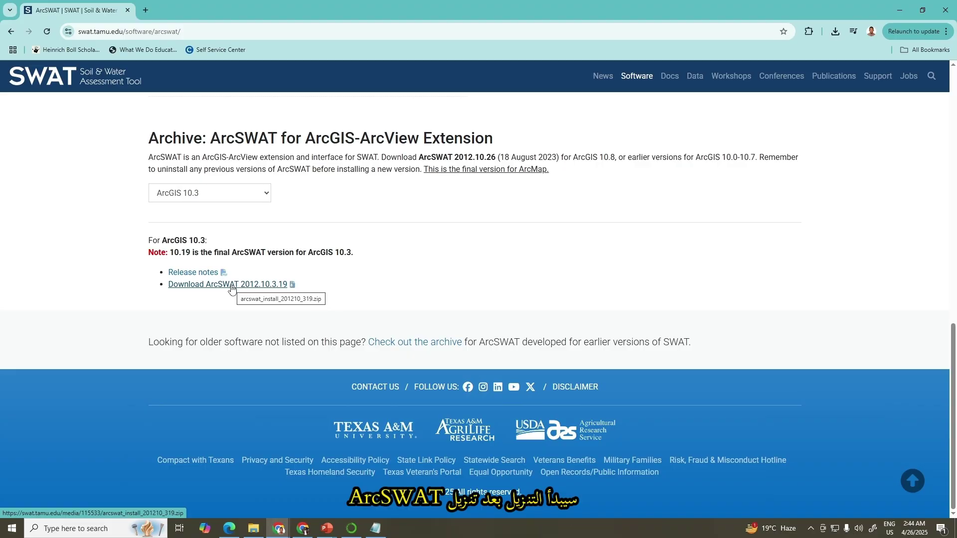
Extract arcswat_install_201210_319.zip from Downloads into a folder of the same name
left_click(900, 10)
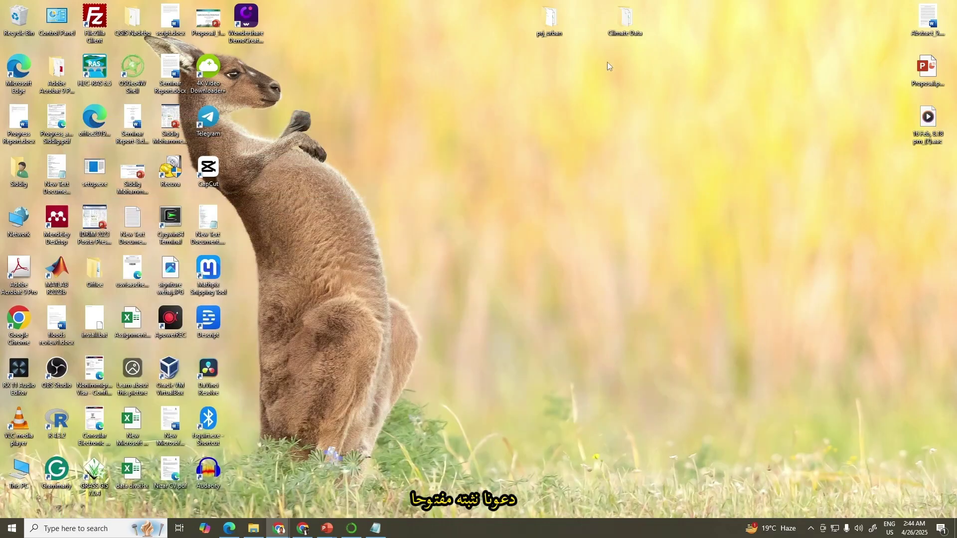
left_click(254, 529)
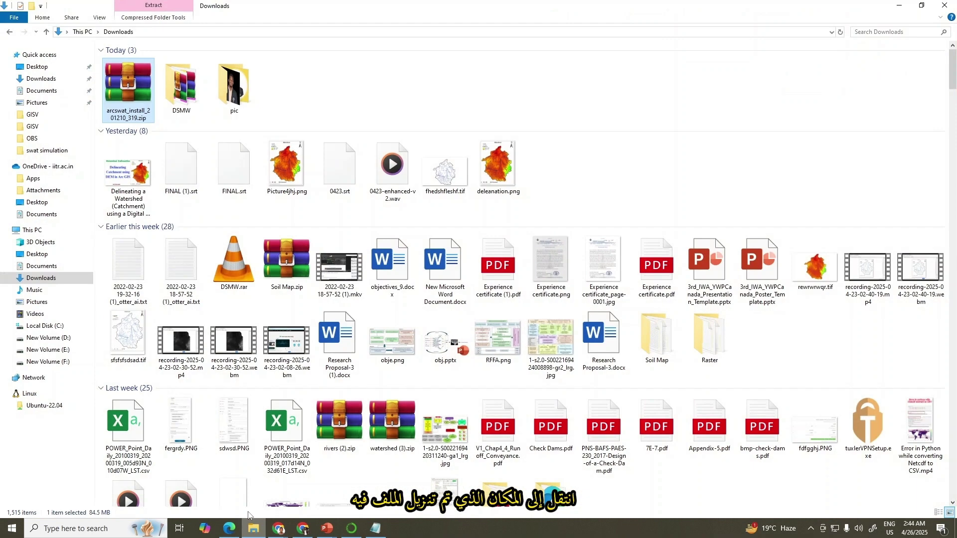
right_click(134, 100)
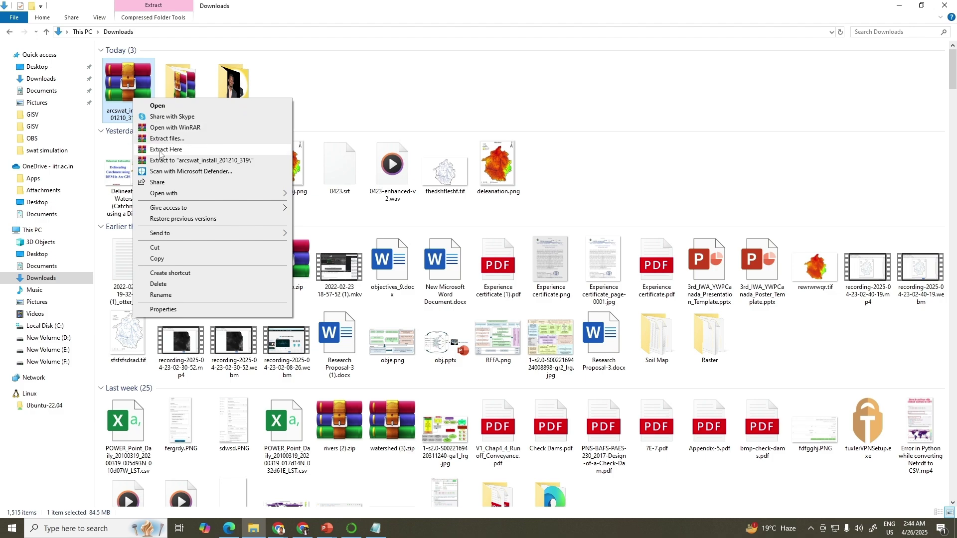
left_click(170, 139)
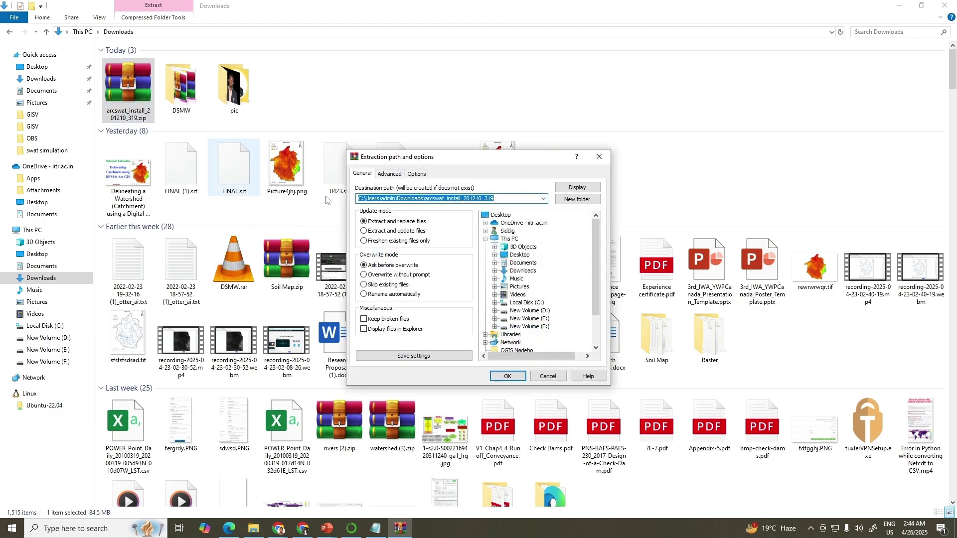
left_click(507, 376)
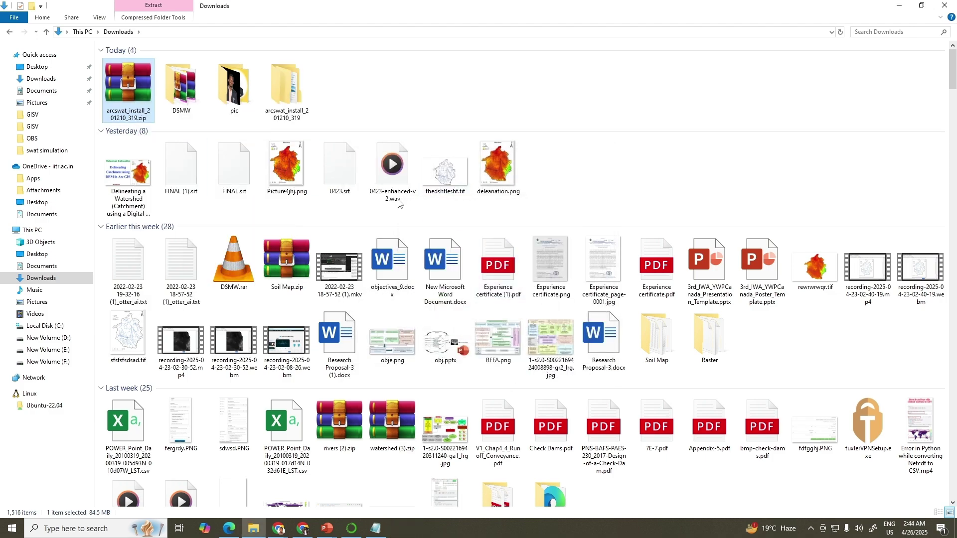
Launch SWAT_Install.msi from the ArcSWAT_Install folder inside the extracted files
double_click(299, 103)
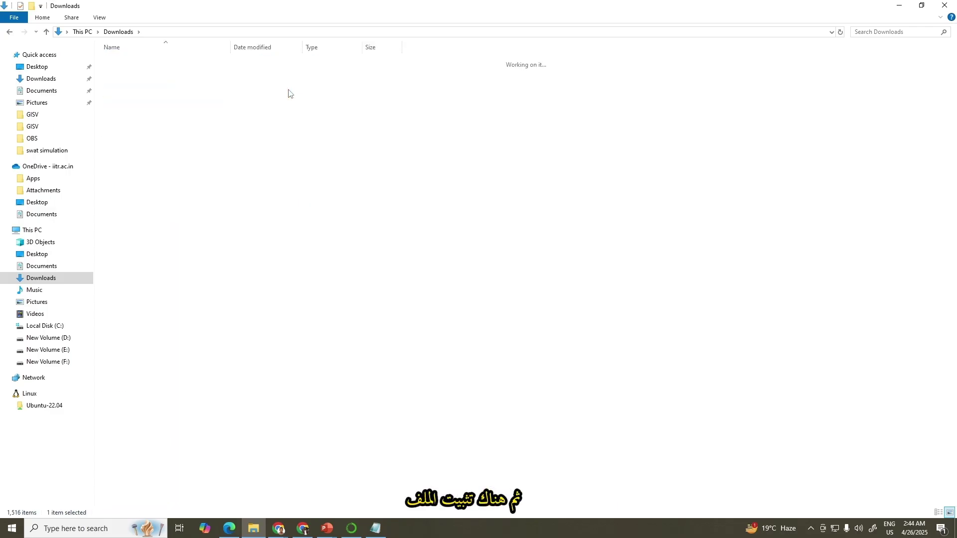
double_click(132, 63)
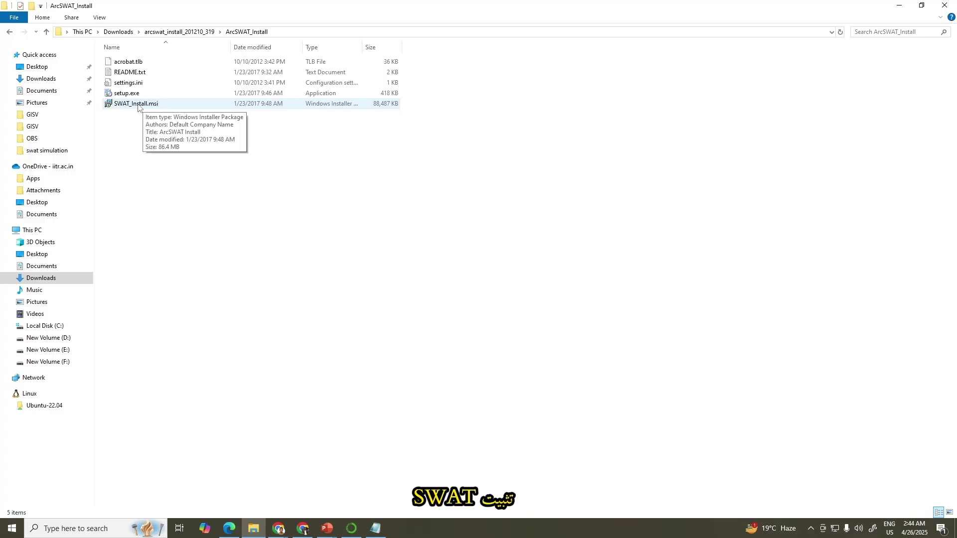
double_click(125, 104)
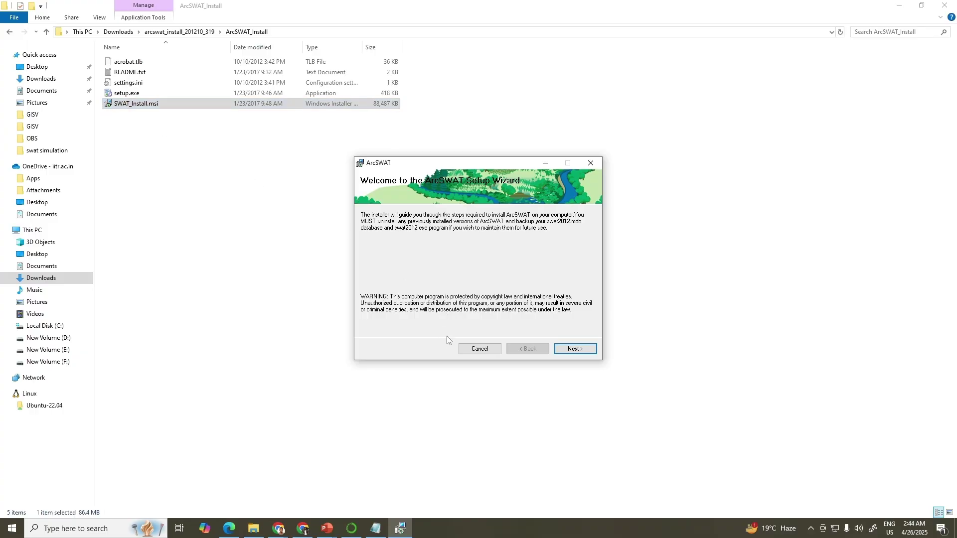
Accept the license agreement, install ArcSWAT into C:\SWAT\ArcSWAT\ with administrator approval, and close the setup wizard
left_click(574, 349)
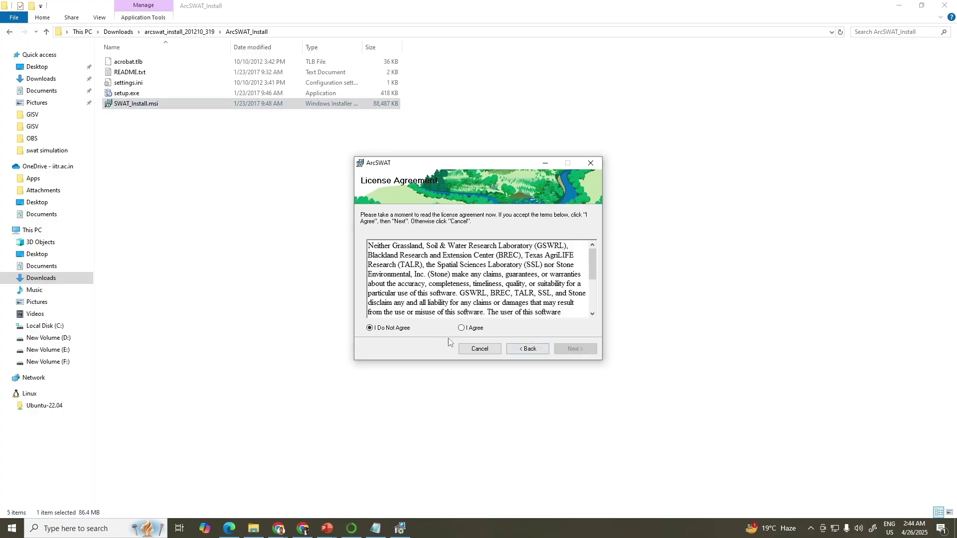
left_click(461, 329)
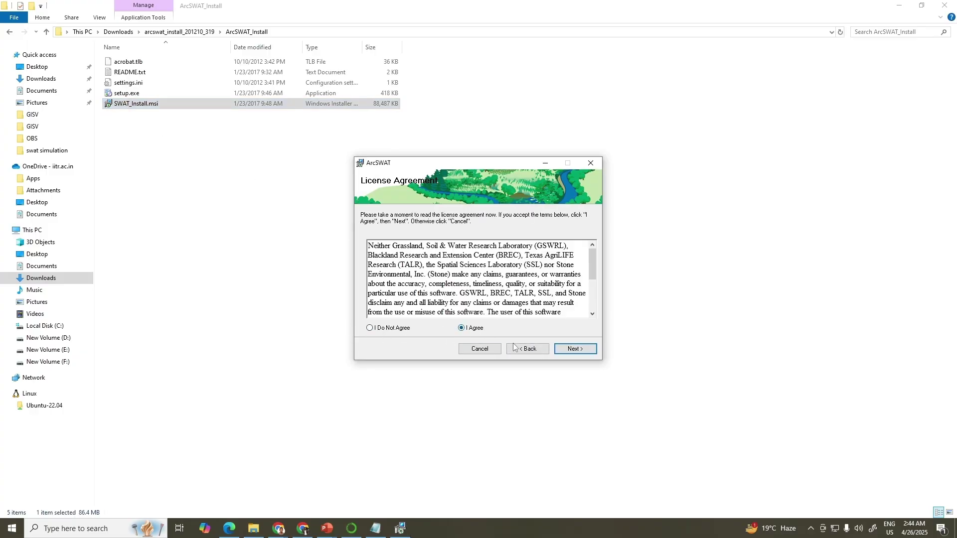
left_click(586, 351)
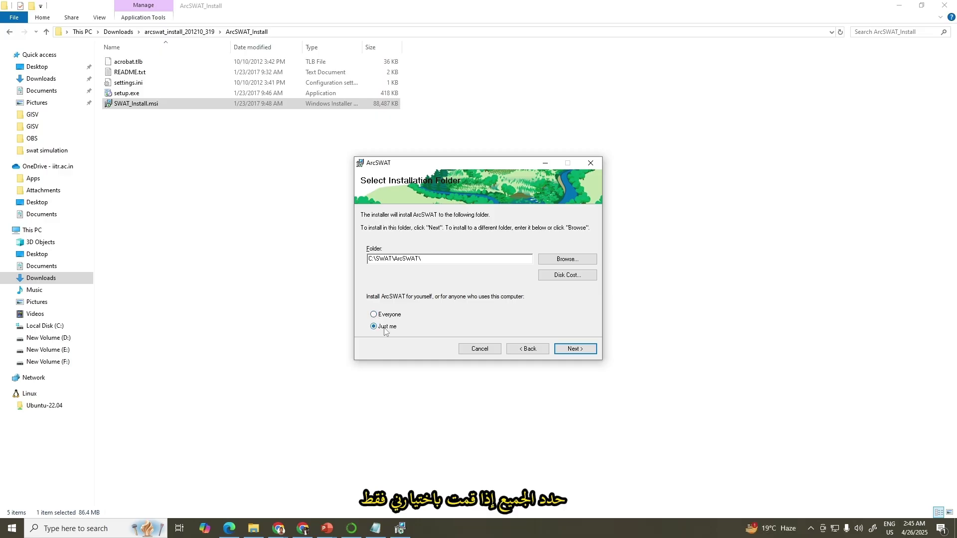
left_click(573, 350)
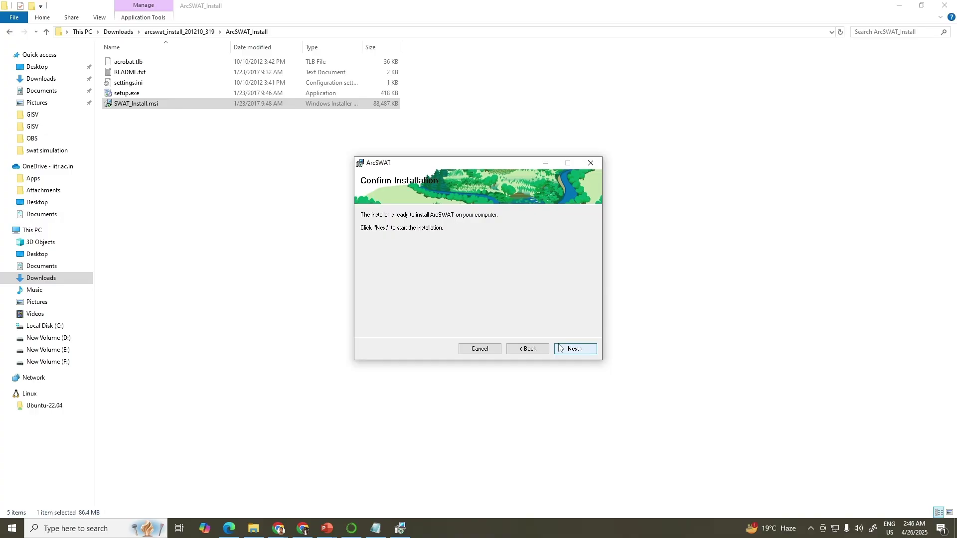
left_click(573, 352)
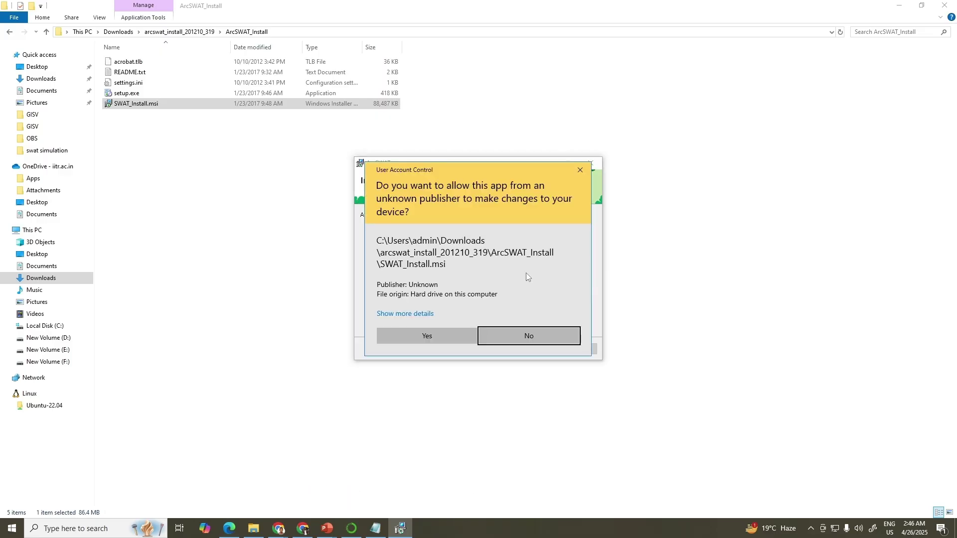
left_click(434, 337)
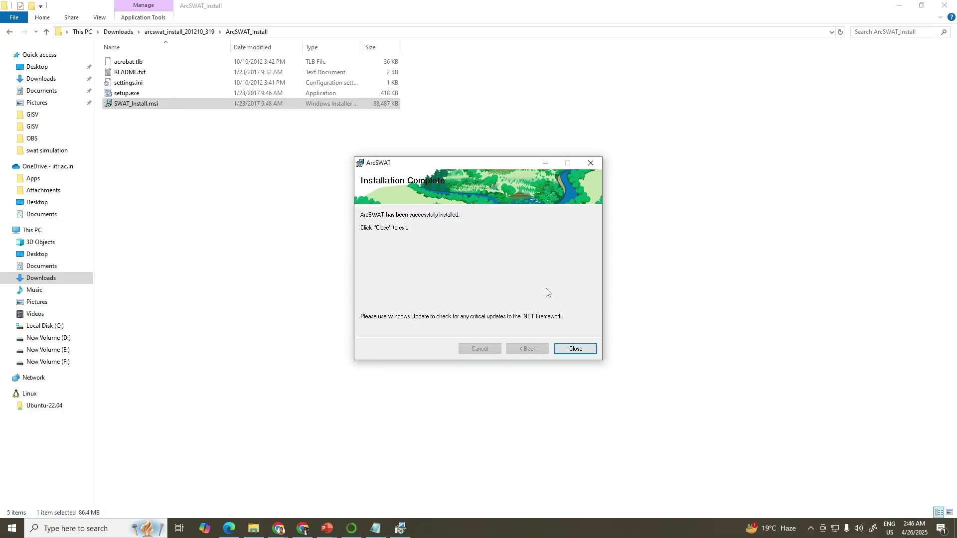
left_click(576, 349)
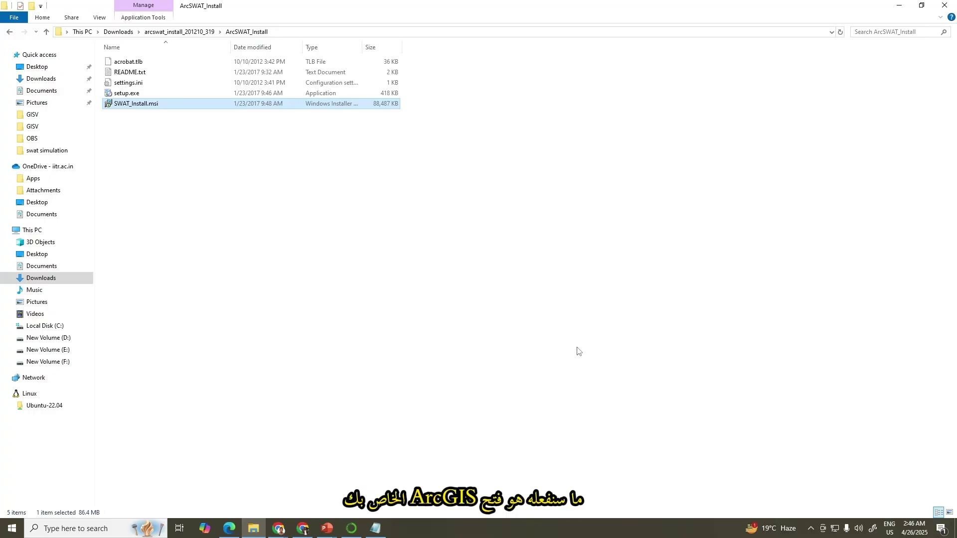
Start ArcMap without choosing a map template and check the list of available toolbars for ArcSWAT
left_click(74, 528)
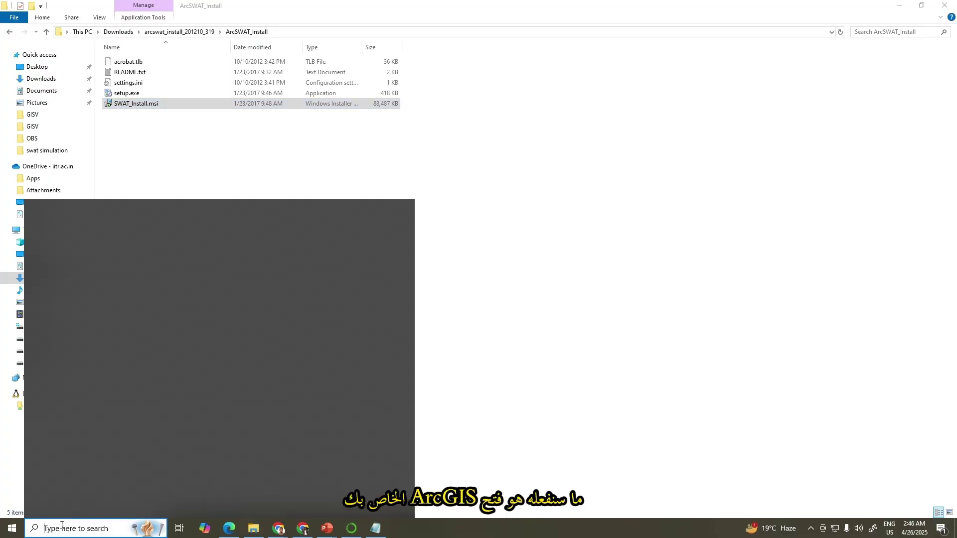
left_click(11, 527)
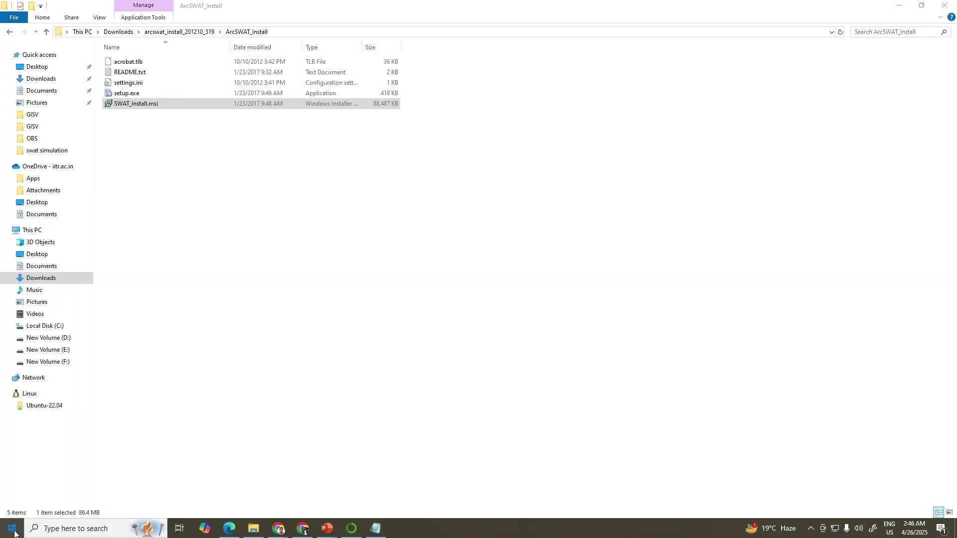
left_click(88, 447)
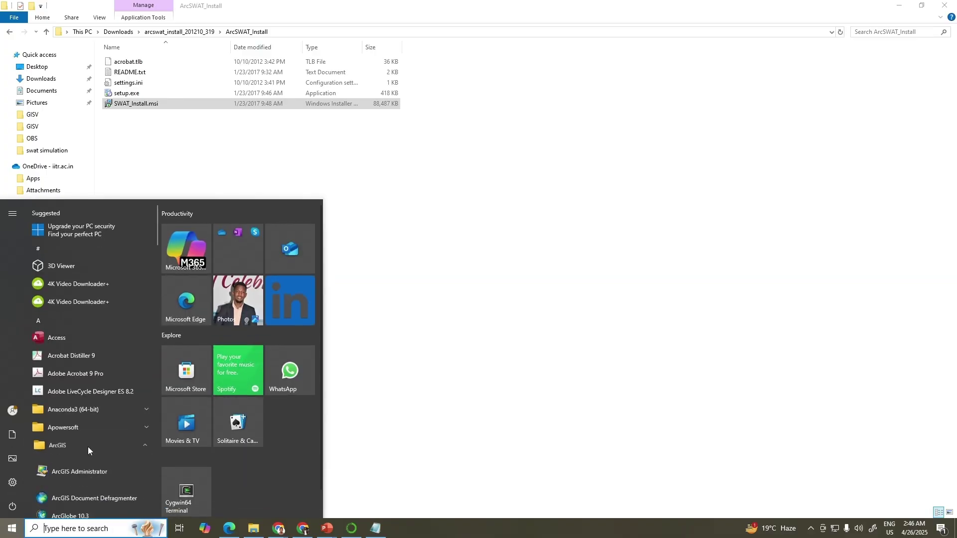
left_click(82, 427)
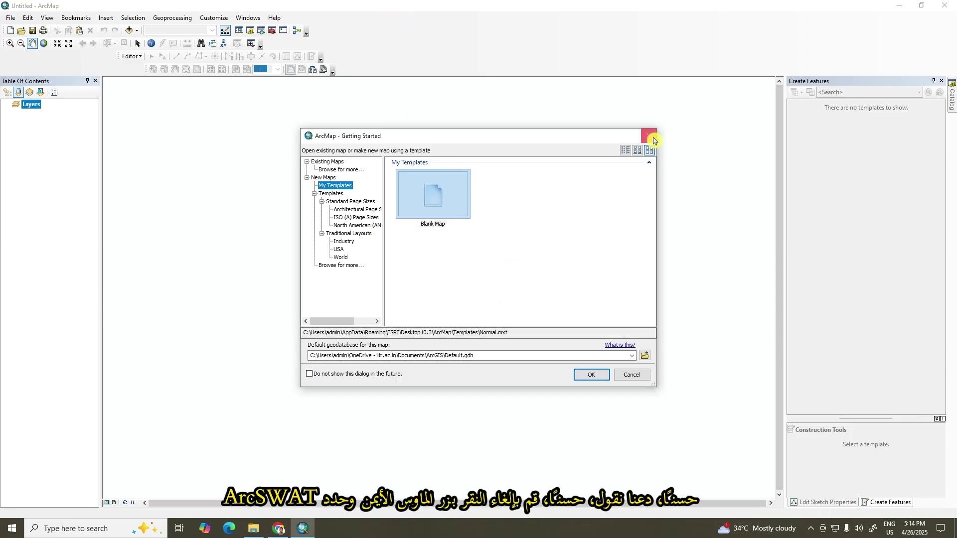
left_click(631, 379)
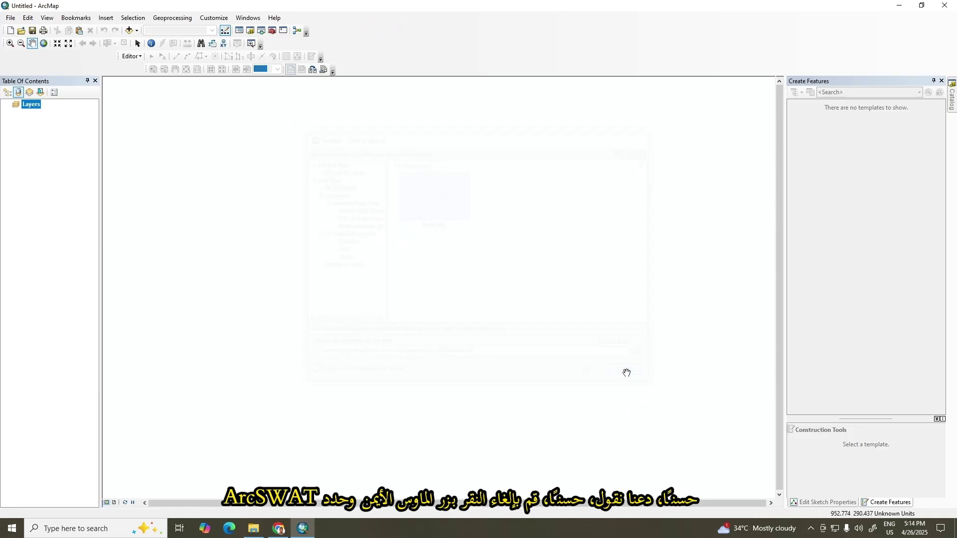
right_click(400, 23)
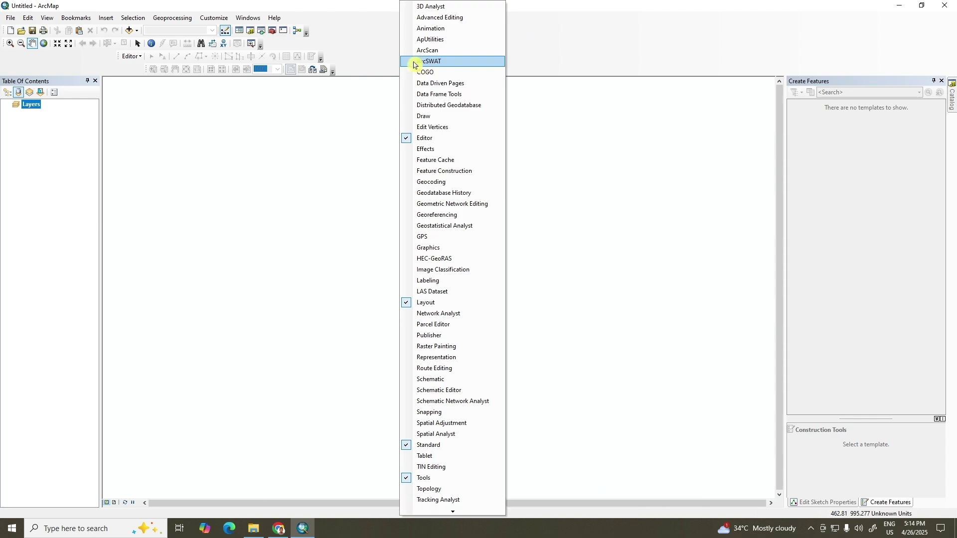
left_click(381, 64)
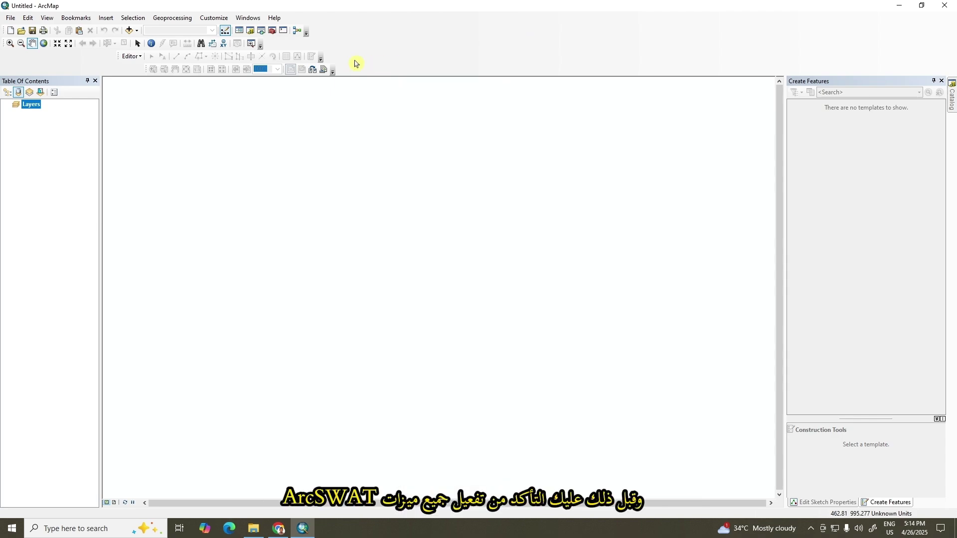
Enable the SWAT Watershed delineator, SWAT Project Manager and SWAT HRU Delineator extensions in ArcMap
left_click(207, 22)
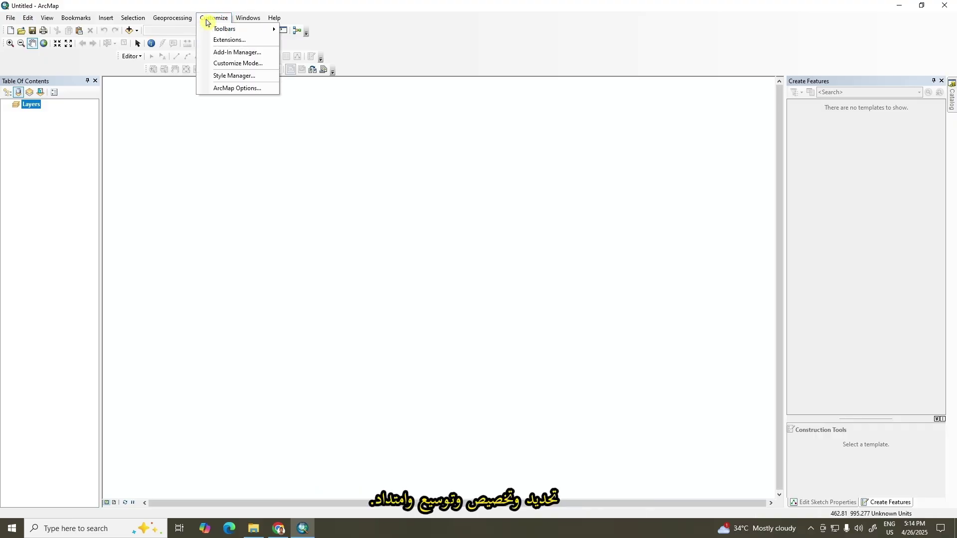
left_click(233, 40)
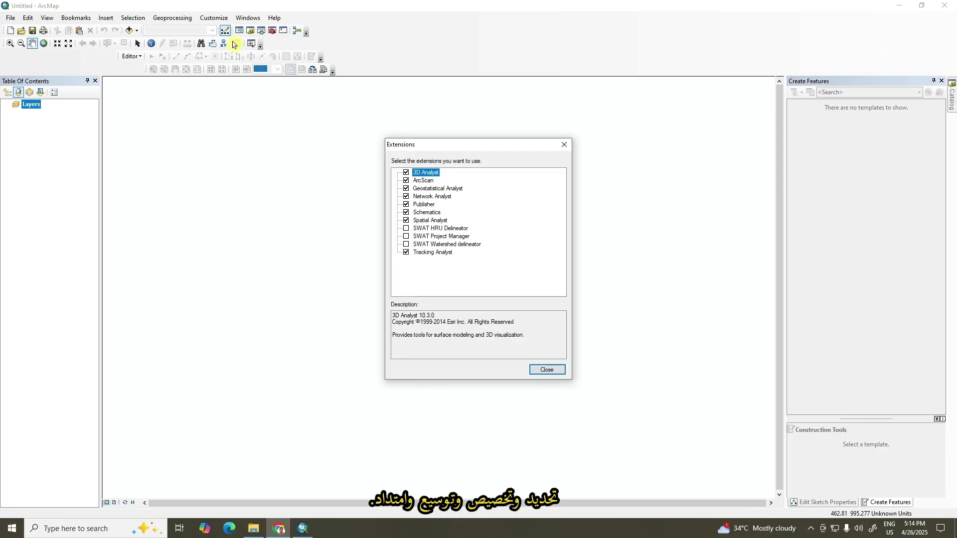
left_click(406, 245)
left_click(406, 236)
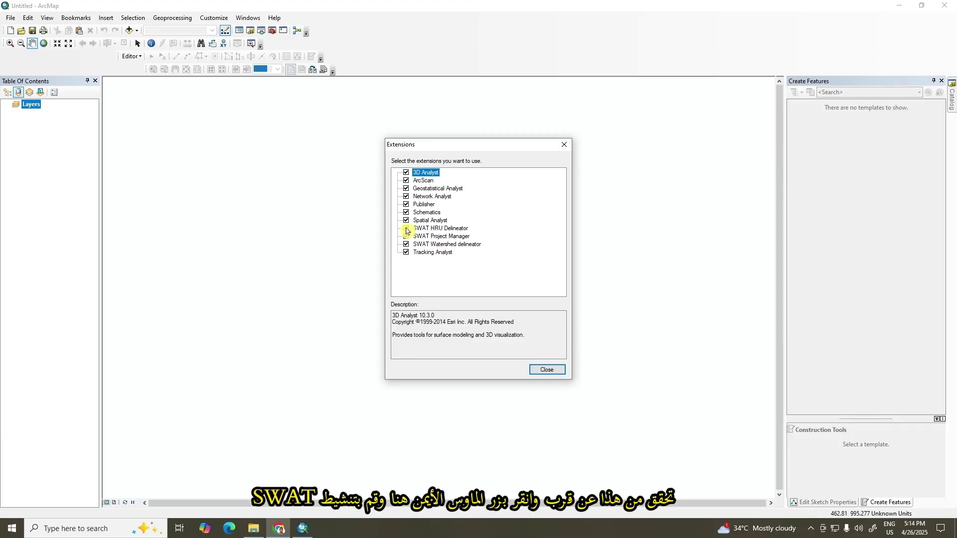
left_click(406, 228)
left_click(540, 370)
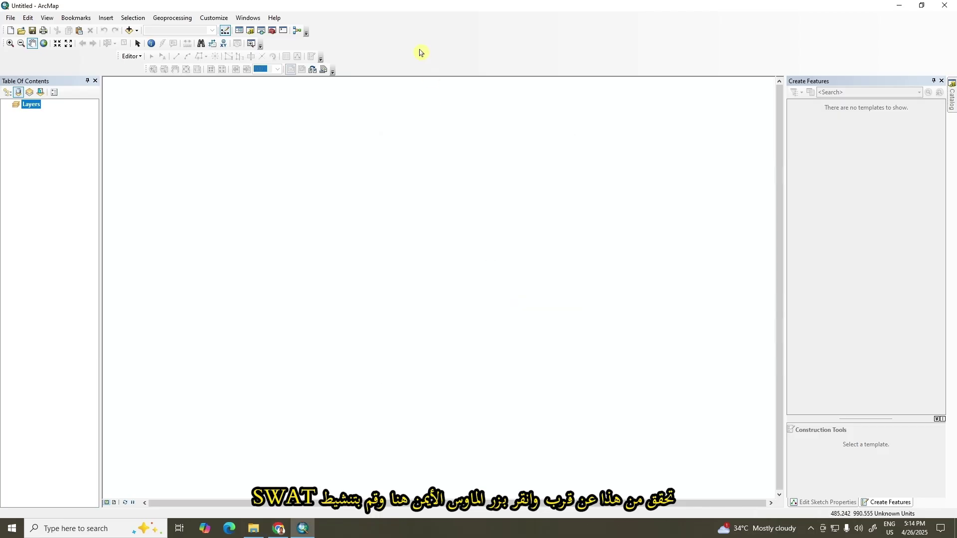
Show the ArcSWAT toolbar in ArcMap and dock it below the existing toolbars
right_click(419, 22)
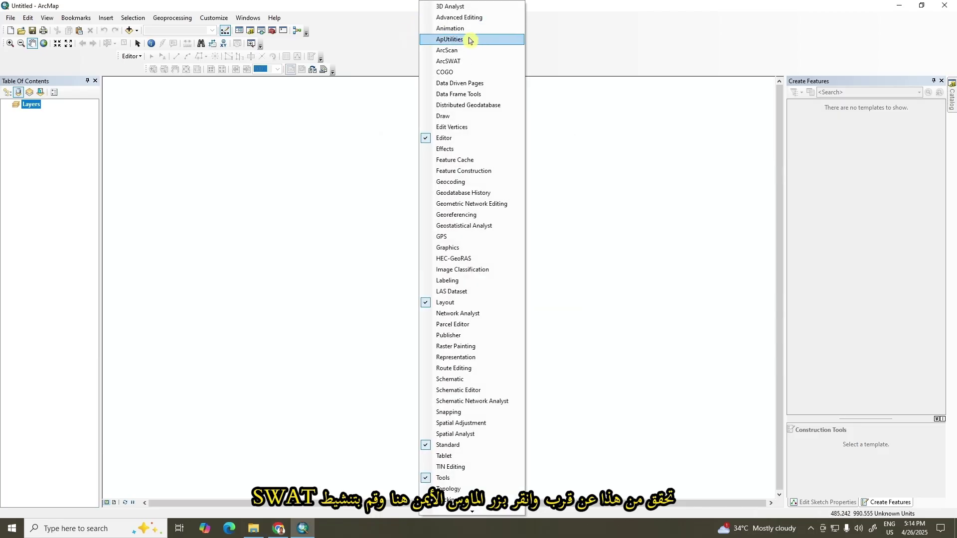
left_click(436, 62)
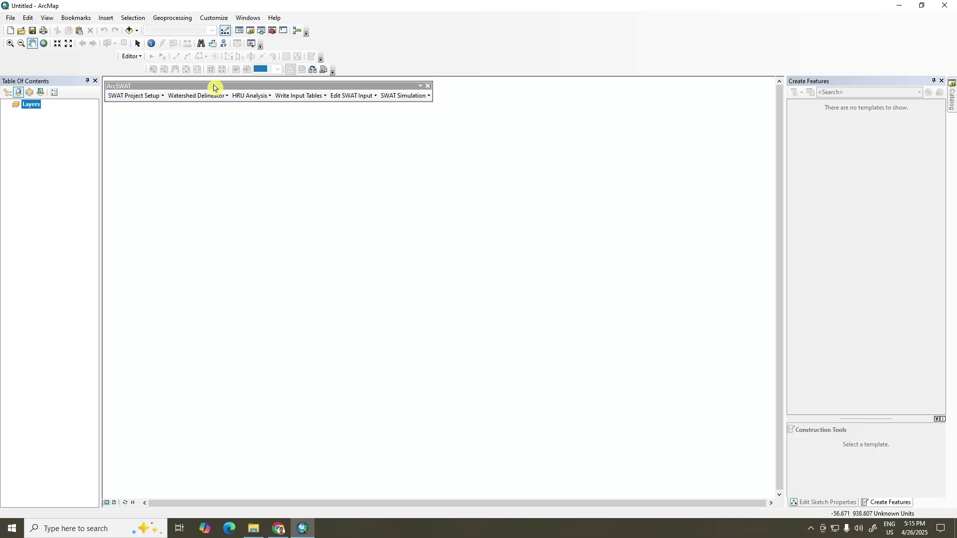
left_click_drag(213, 85, 219, 80)
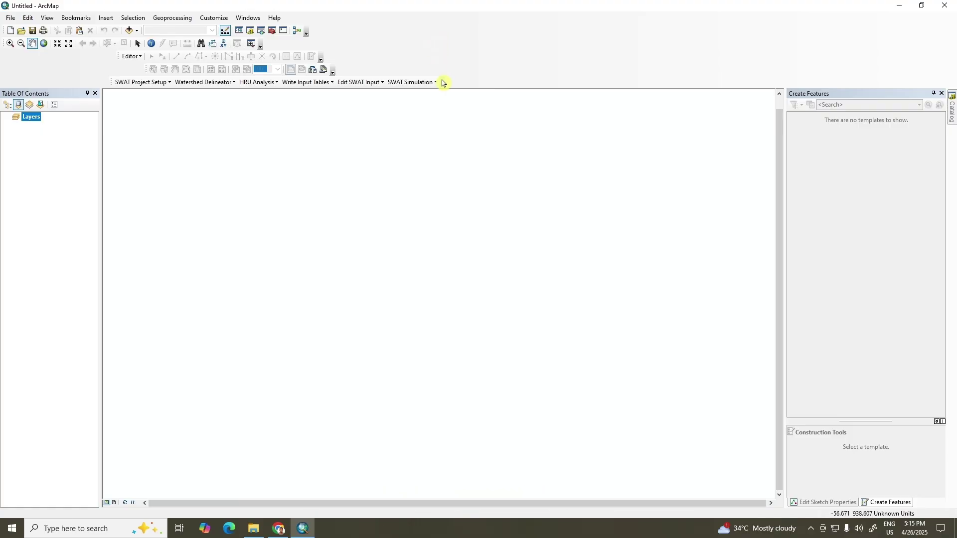
Switch to Chrome and run a Google search for "arc swat" in a new tab
mouse_move(278, 529)
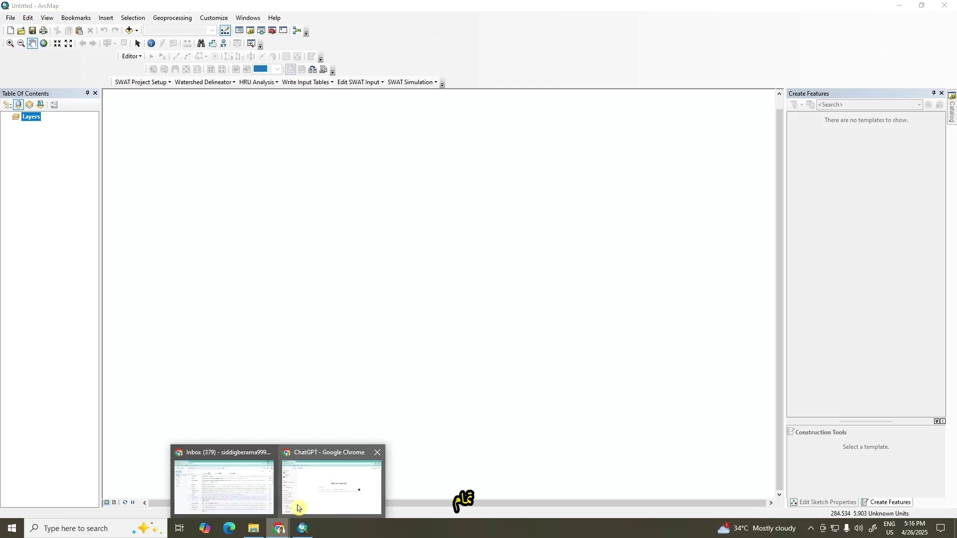
left_click(246, 487)
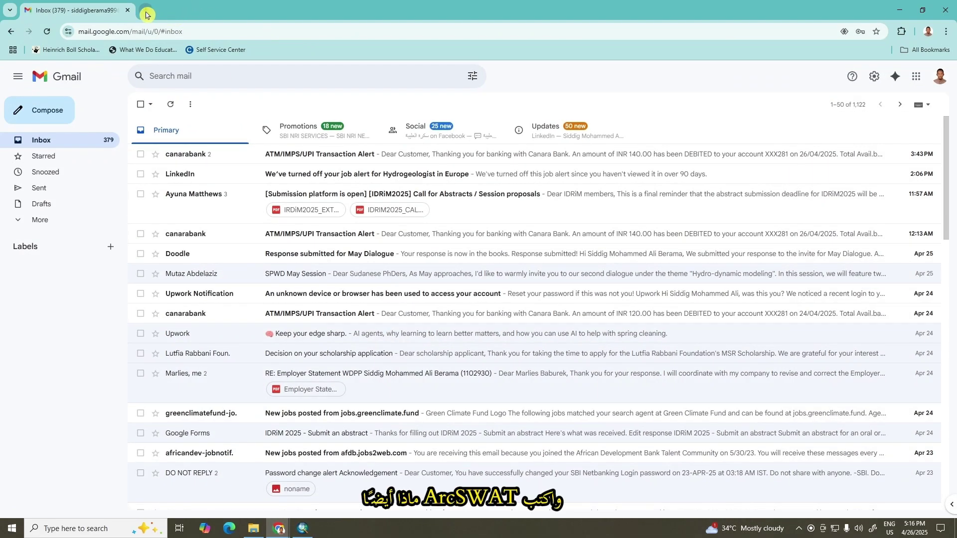
left_click(146, 14)
left_click(178, 30)
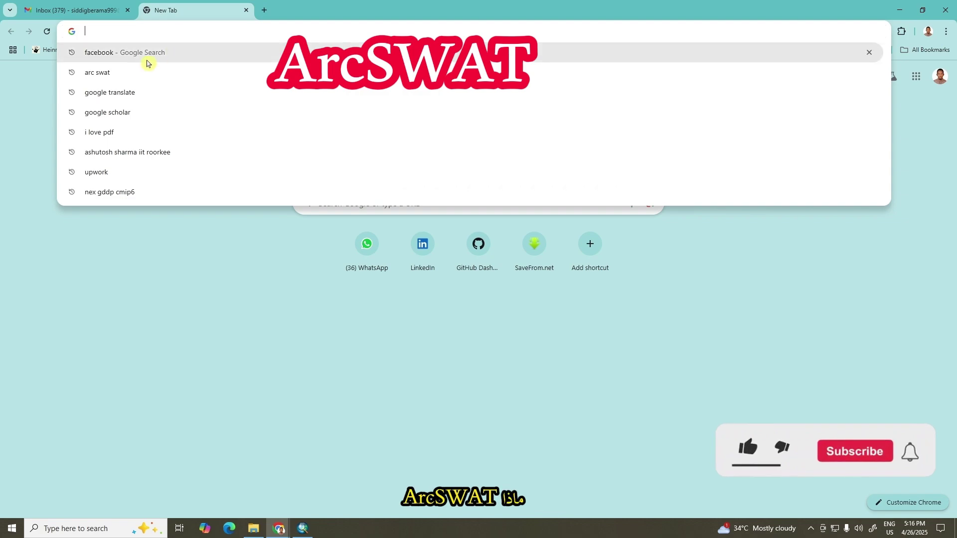
left_click(102, 72)
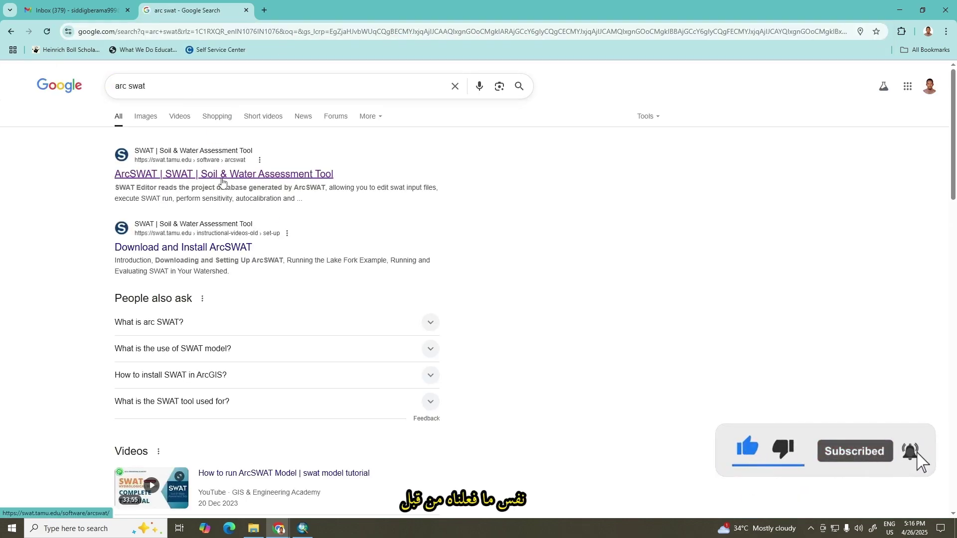
Open the ArcSWAT page on swat.tamu.edu and download the Global Weather Database
left_click(222, 180)
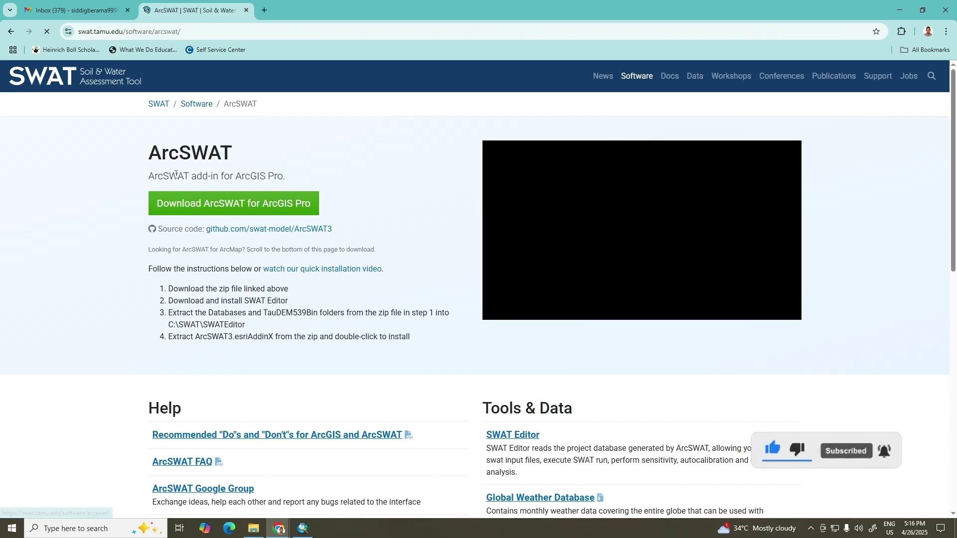
scroll(176, 174, "down", 6)
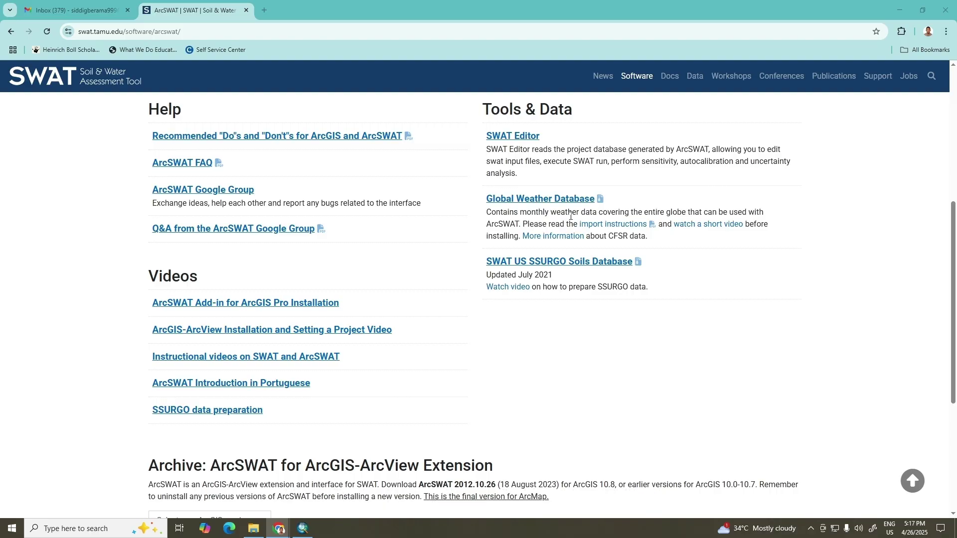
left_click(531, 204)
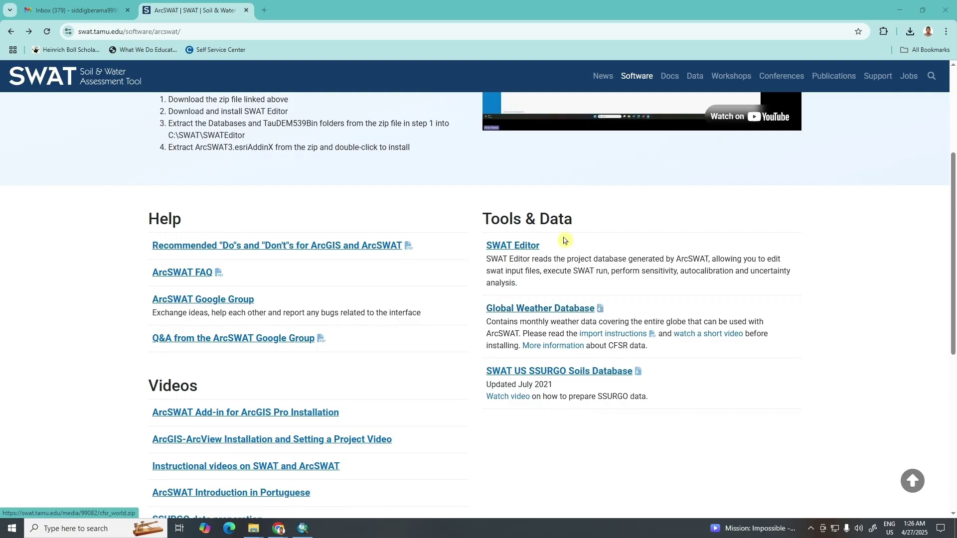
Open the India Datasets for SWAT2012 from the site's Data page and download SOIL_WATERBASE
left_click(694, 78)
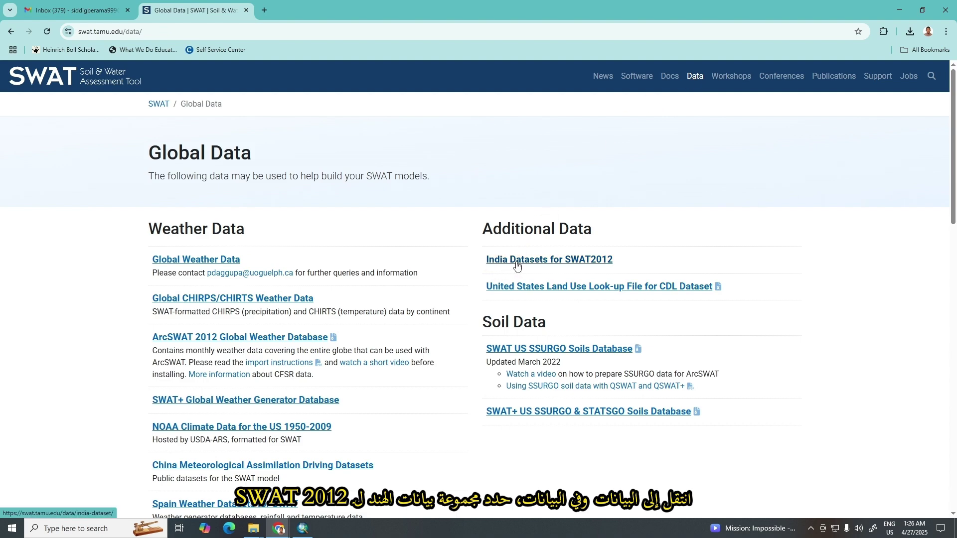
left_click(596, 261)
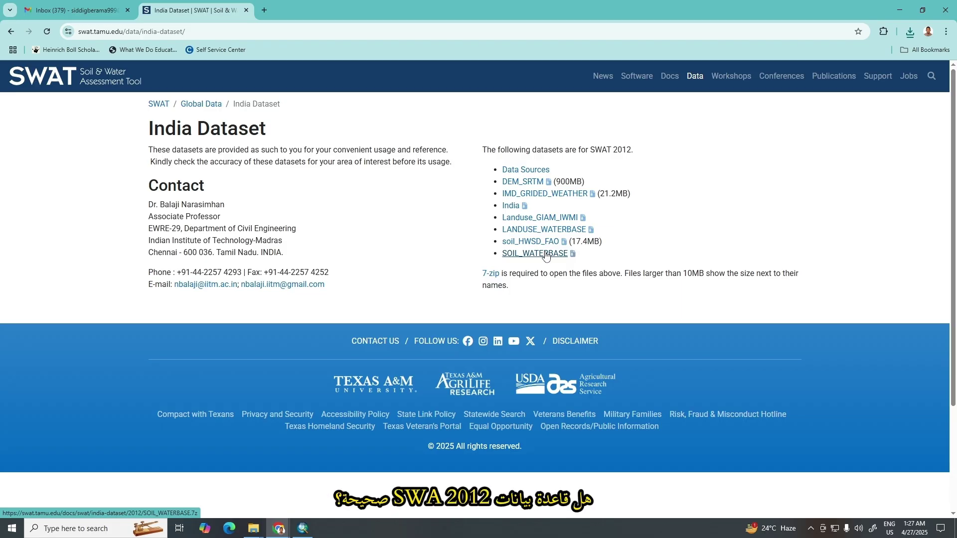
Search Google for "swat2012 database download" in a new tab
left_click(265, 14)
left_click(306, 32)
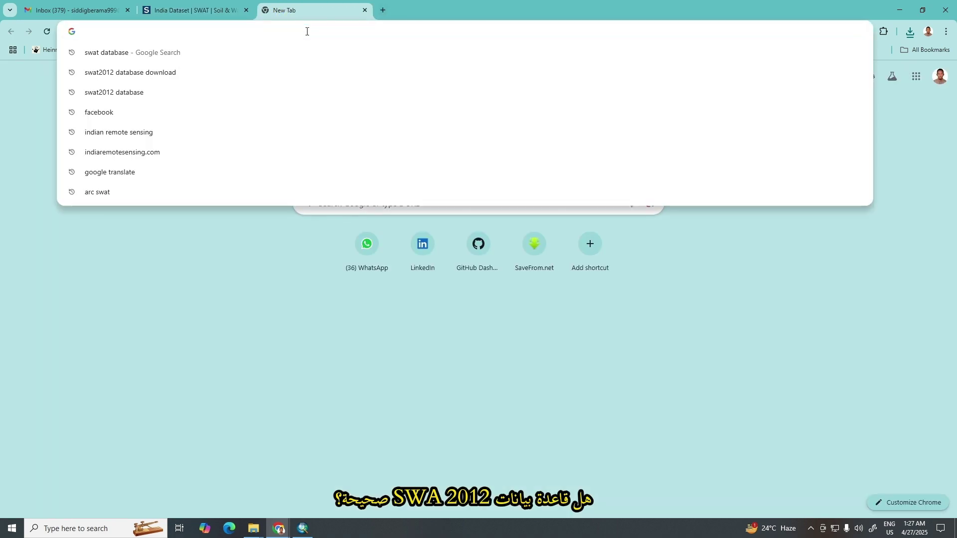
type("swat2012 database download")
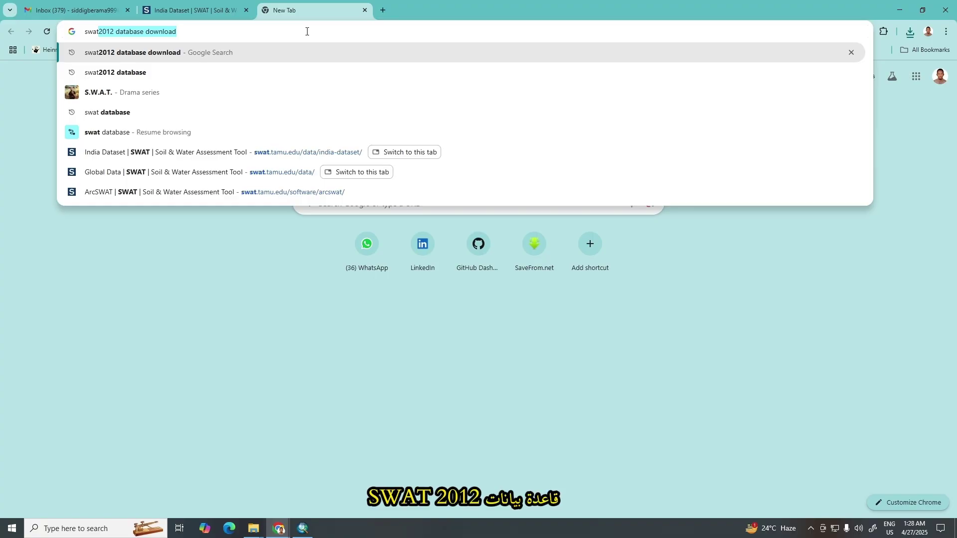
key("Return")
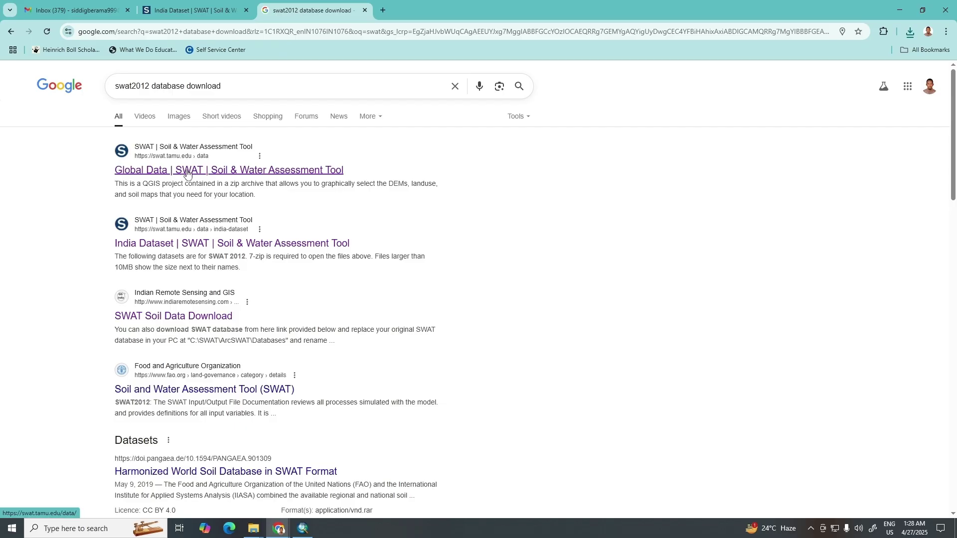
Open the SWAT Soil Data Download result from Indian Remote Sensing and GIS and download the updated SWAT database
left_click(199, 323)
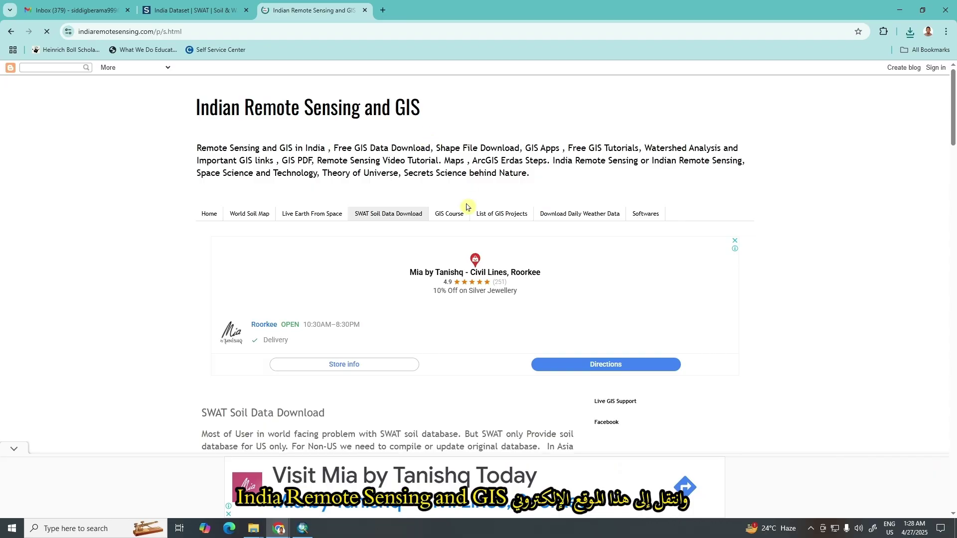
scroll(466, 215, "down", 3)
scroll(466, 215, "down", 5)
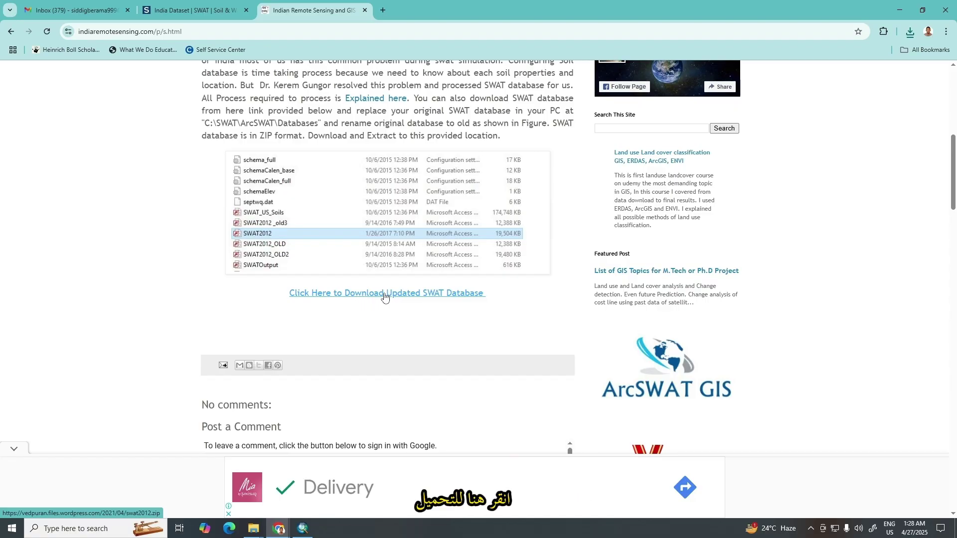
left_click(451, 297)
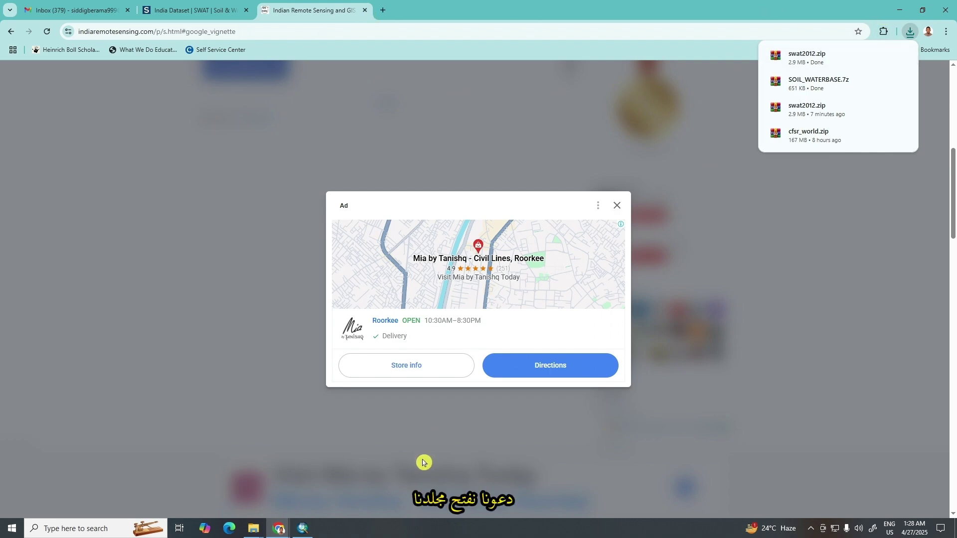
Switch to the Downloads folder in File Explorer and extract swat2012.zip into a swat2012 folder there
mouse_move(259, 530)
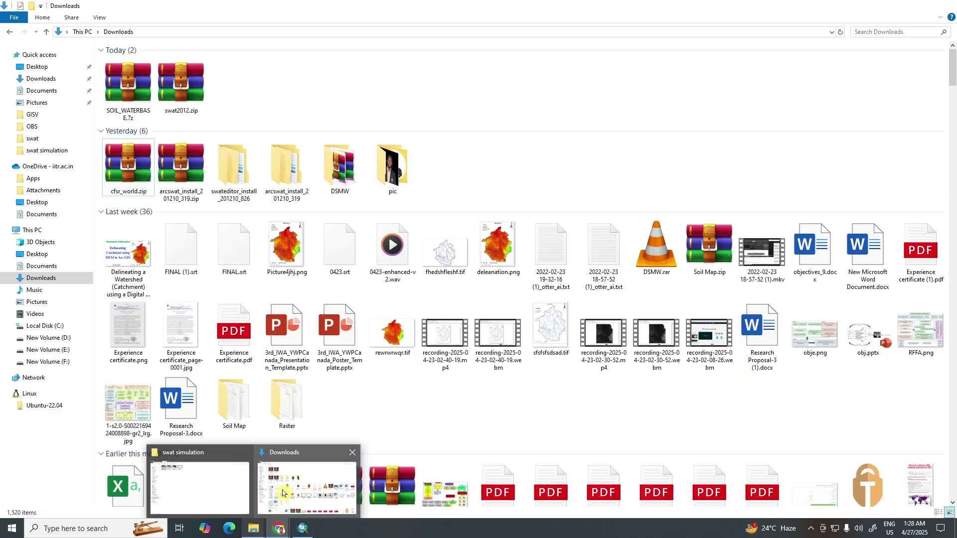
left_click(287, 491)
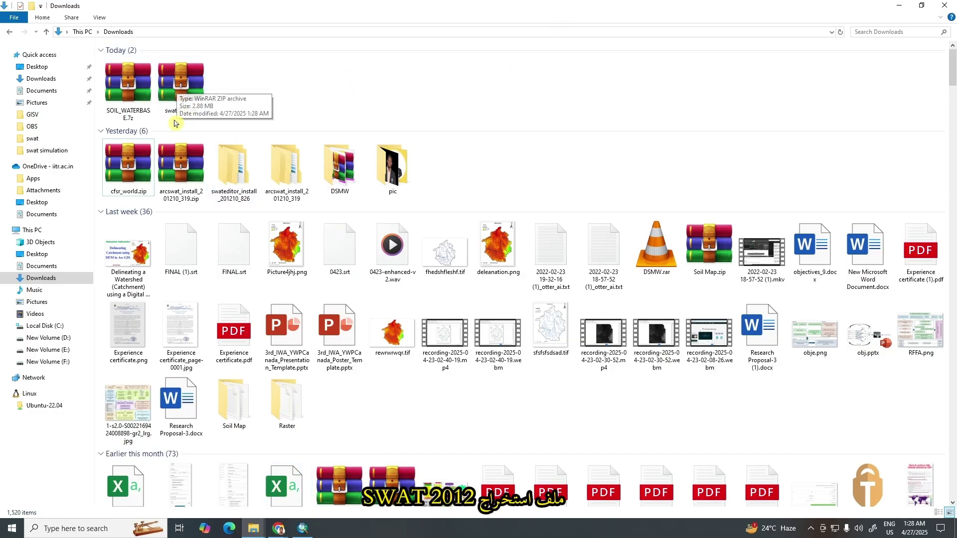
left_click(175, 90)
right_click(175, 90)
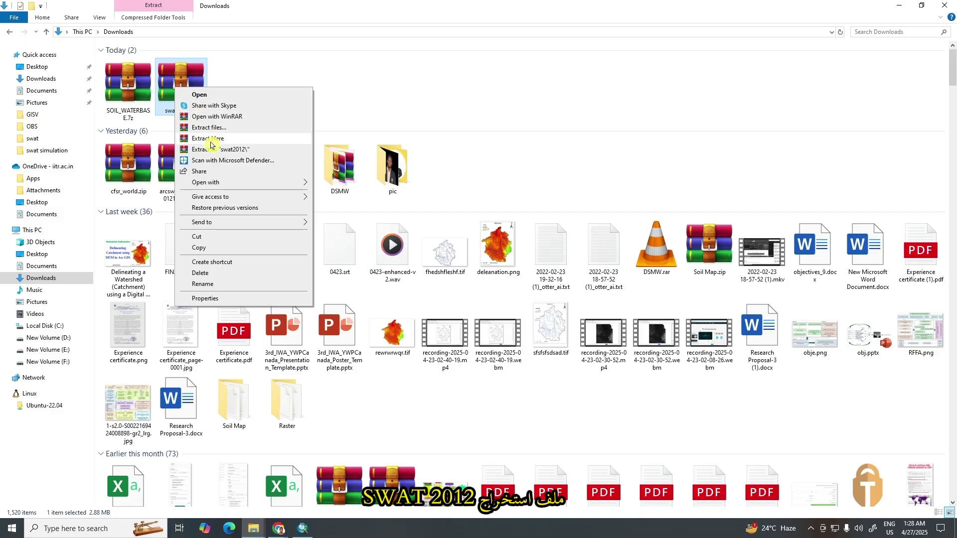
left_click(222, 132)
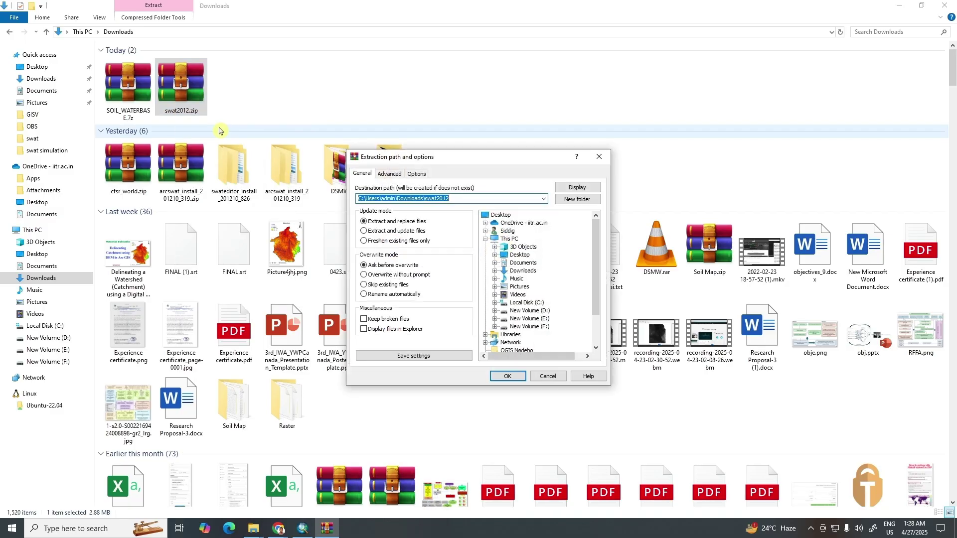
left_click(510, 380)
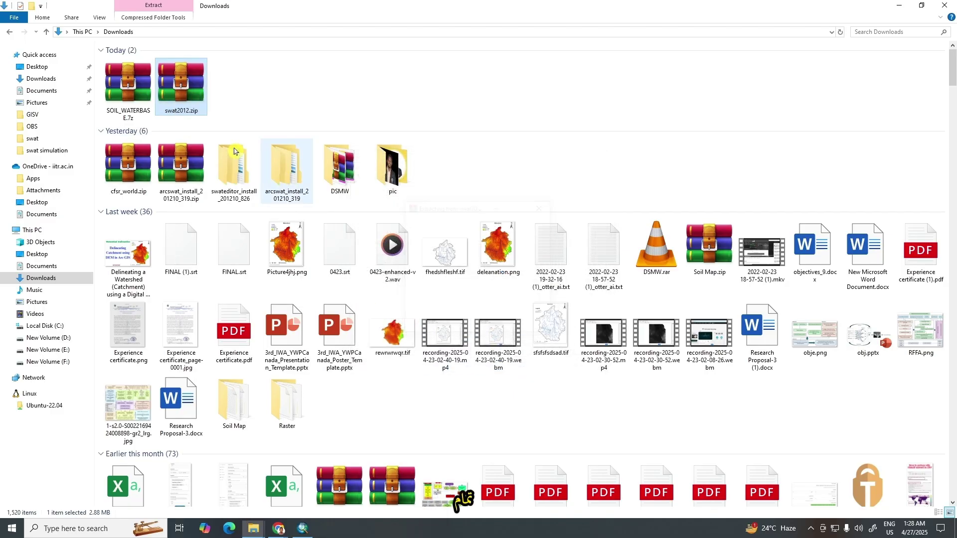
Extract SOIL_WATERBASE.7z into a SOIL_WATERBASE folder in Downloads
left_click(129, 83)
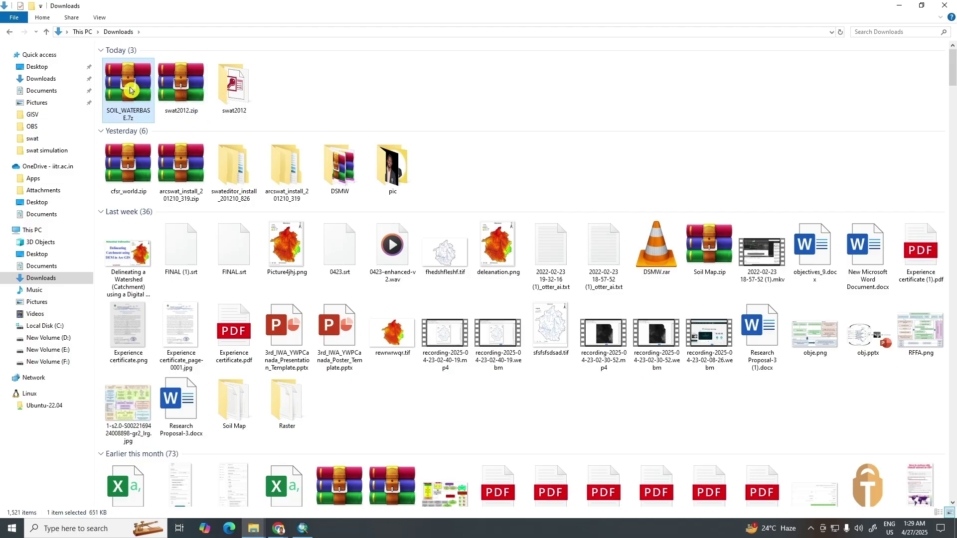
right_click(127, 81)
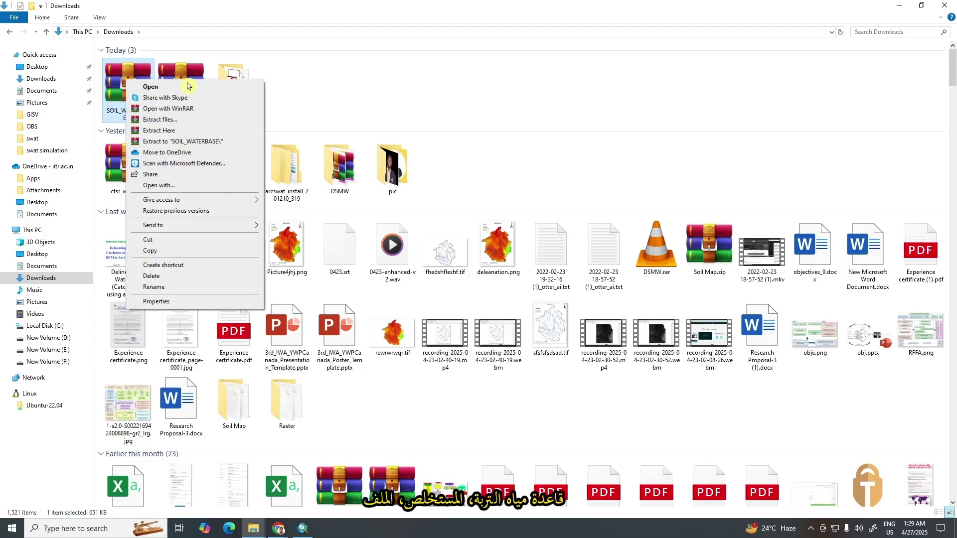
left_click(170, 121)
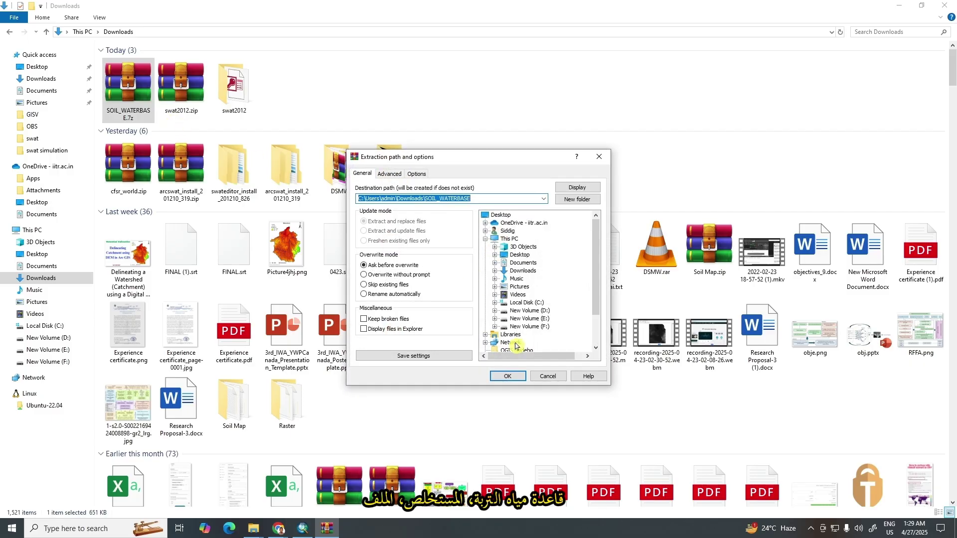
left_click(513, 377)
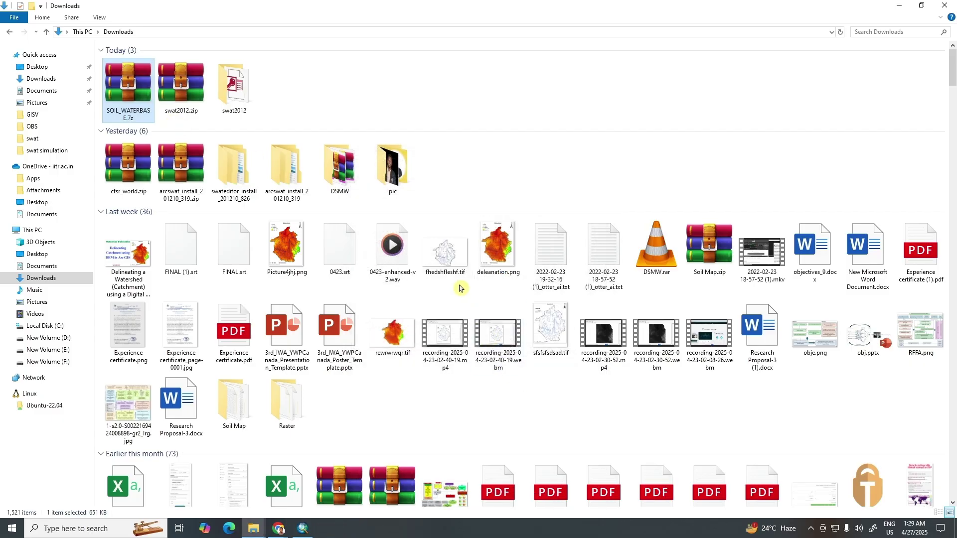
Extract cfsr_world.zip into a cfsr_world folder in Downloads
right_click(126, 175)
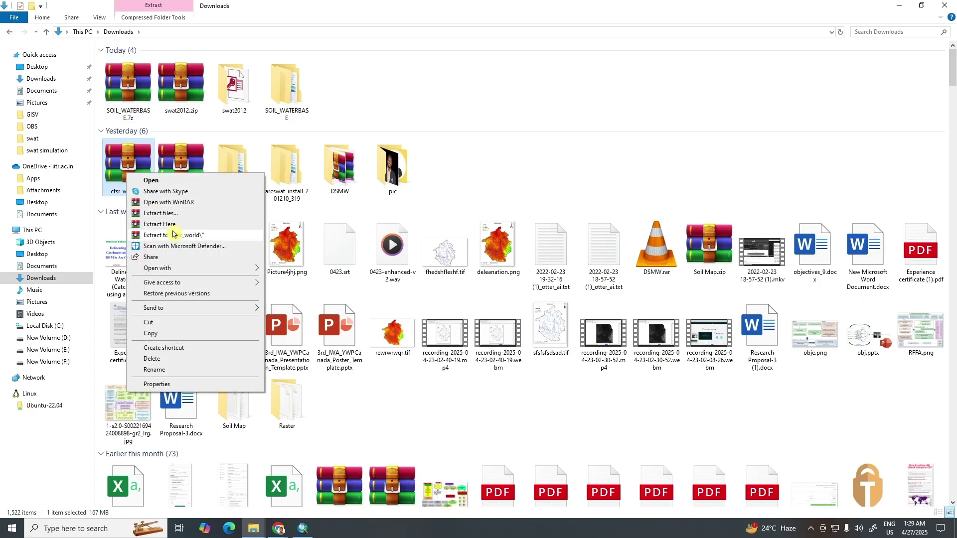
left_click(153, 213)
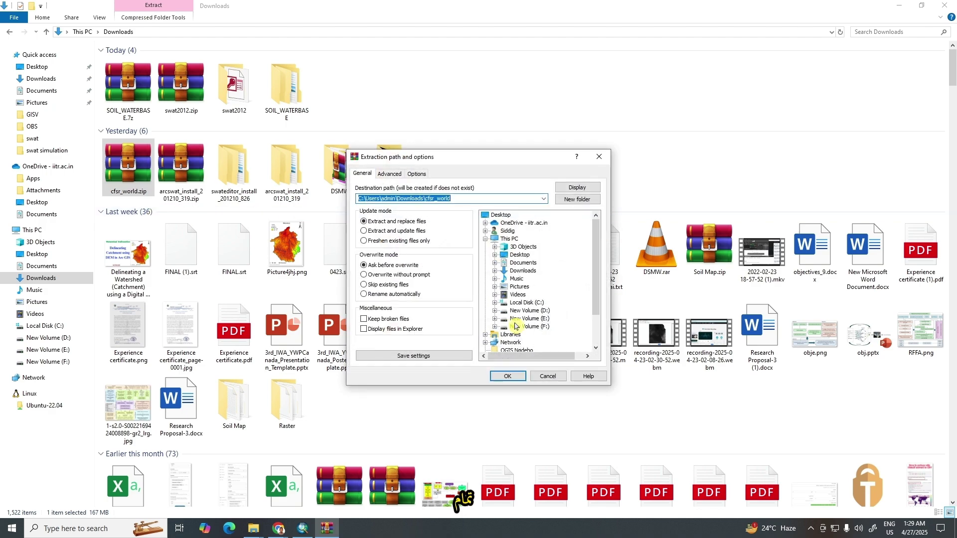
left_click(498, 375)
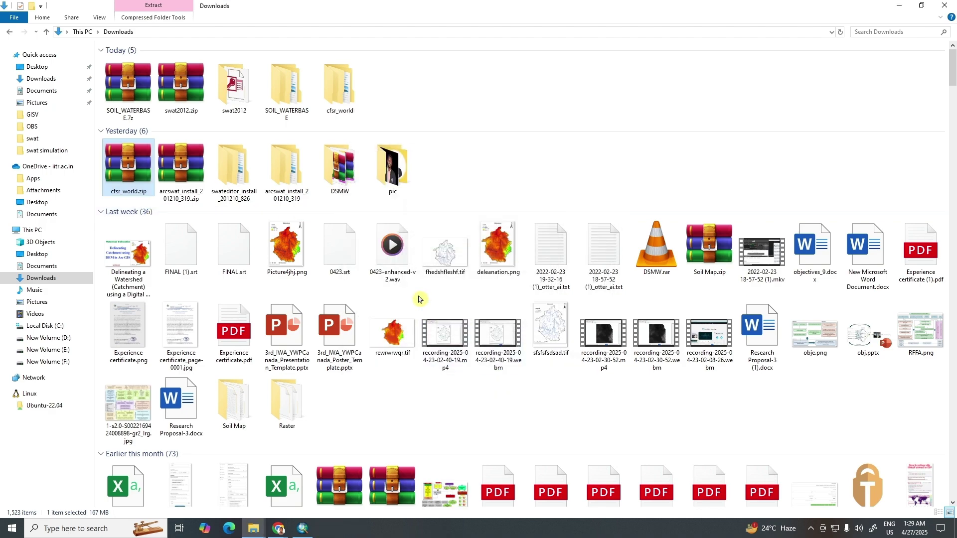
mouse_move(283, 530)
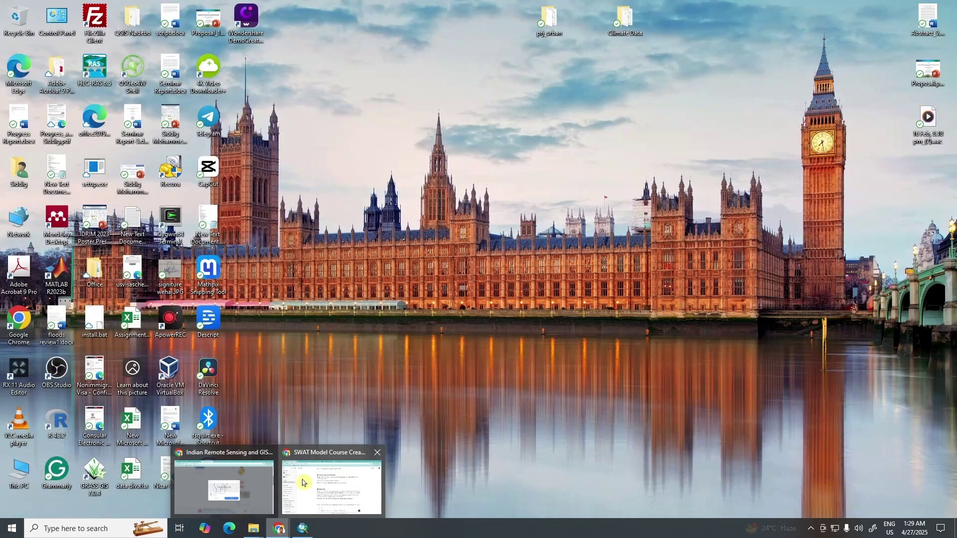
left_click(303, 477)
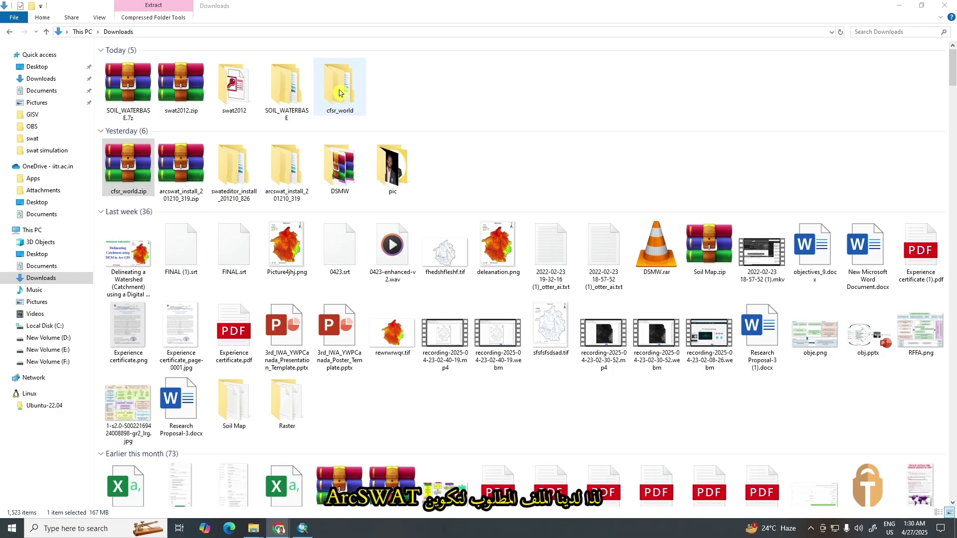
Copy the cfsr_world, SOIL_WATERBASE and swat2012 folders from Downloads into the SWAT MODEL folder on drive E
left_click_drag(465, 80, 245, 102)
right_click(270, 100)
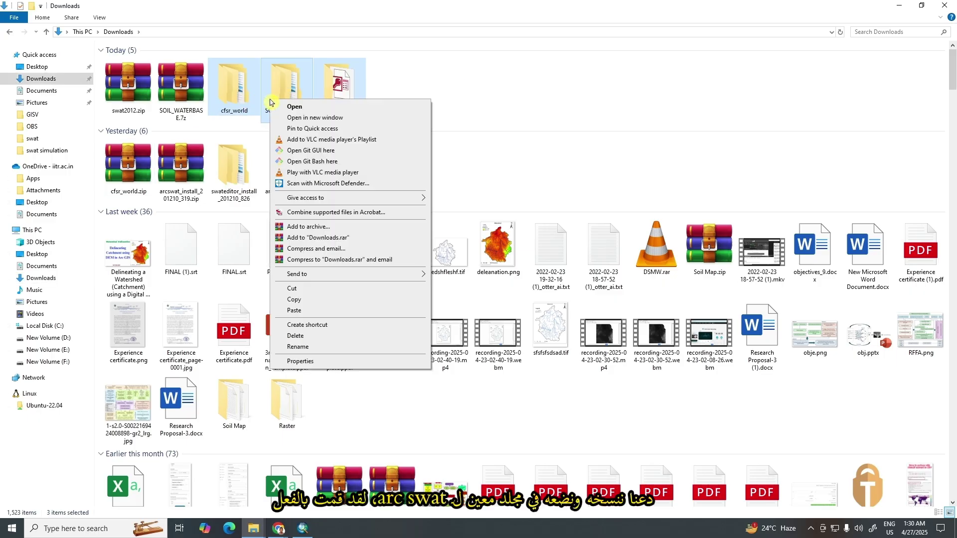
left_click(305, 300)
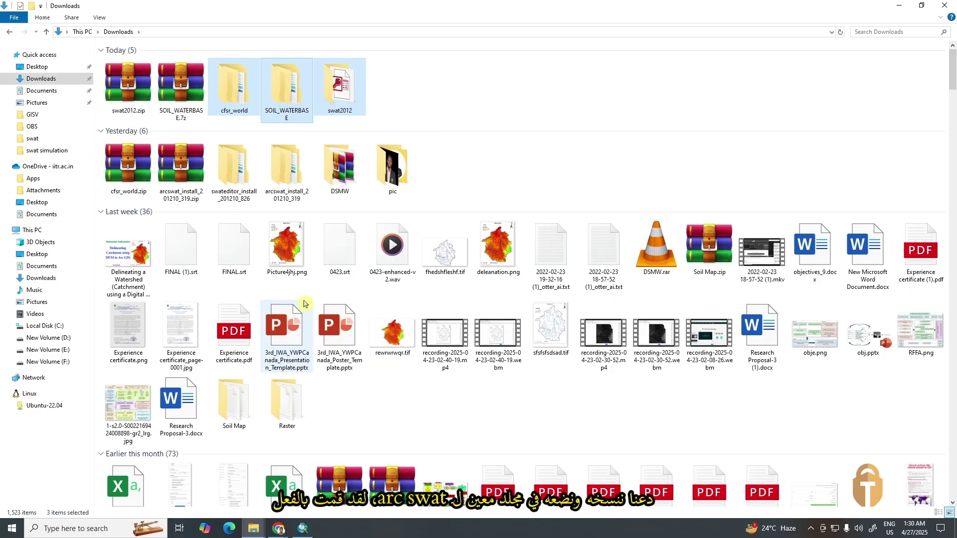
left_click(58, 351)
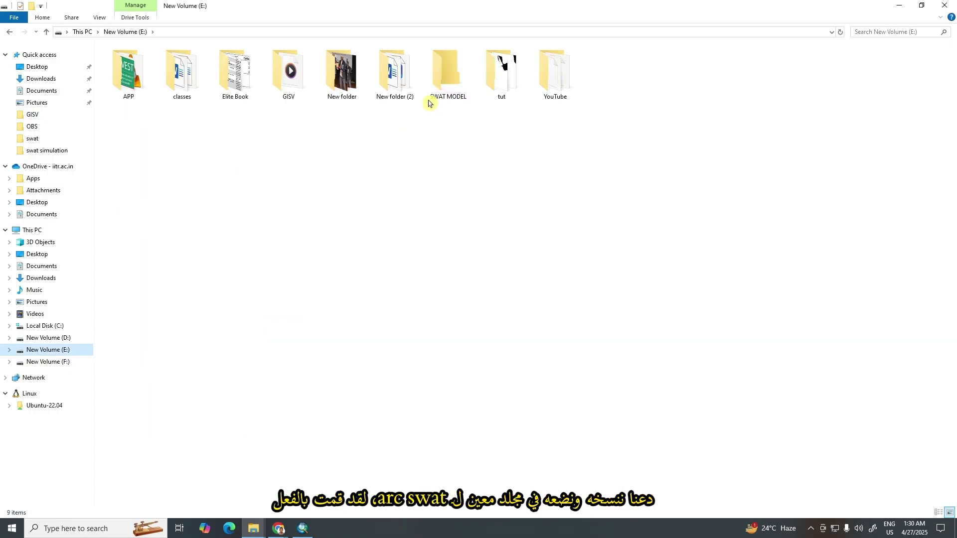
double_click(446, 78)
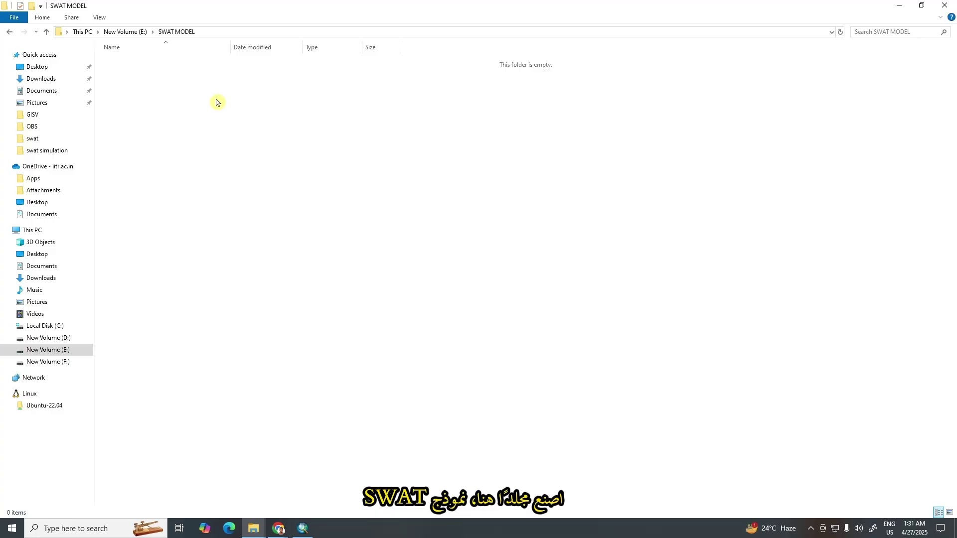
key("ctrl+v")
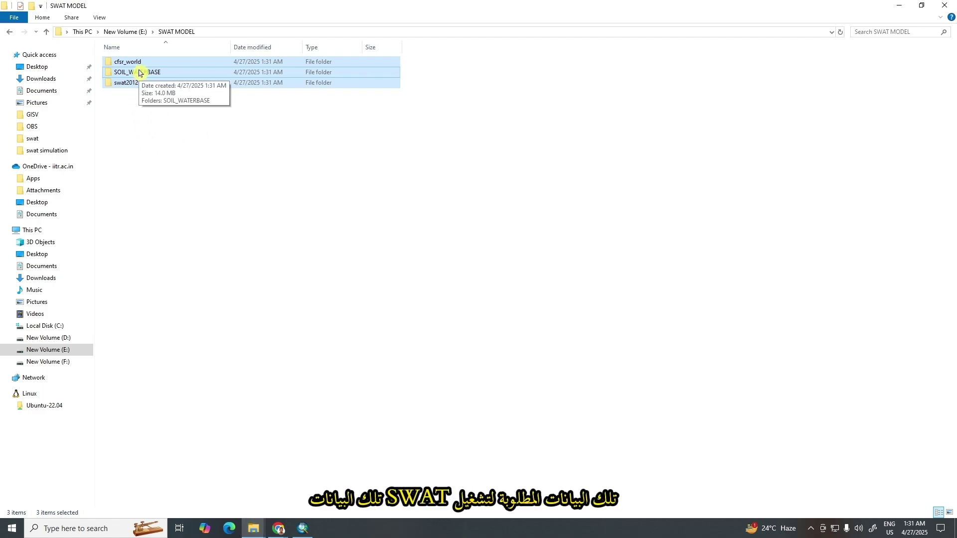
left_click_drag(399, 102, 103, 54)
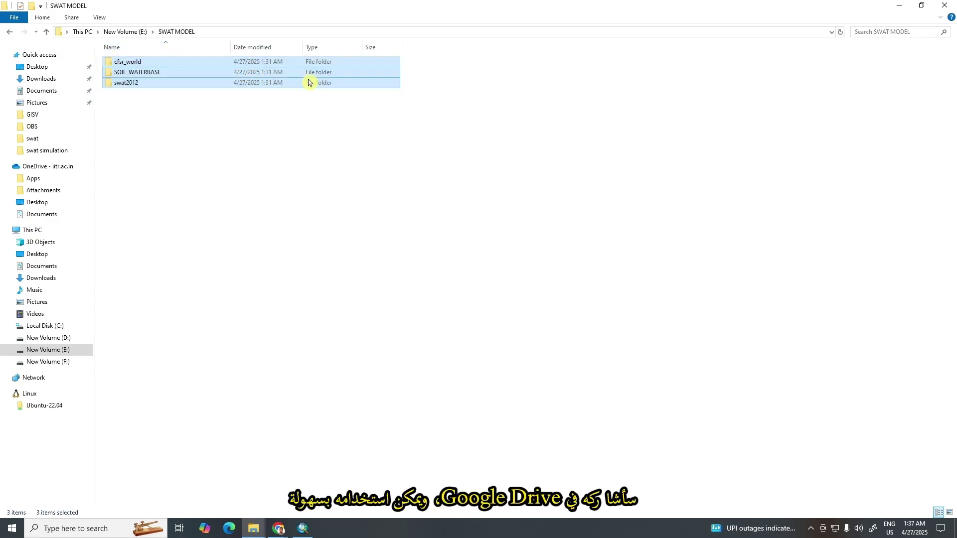
left_click(212, 114)
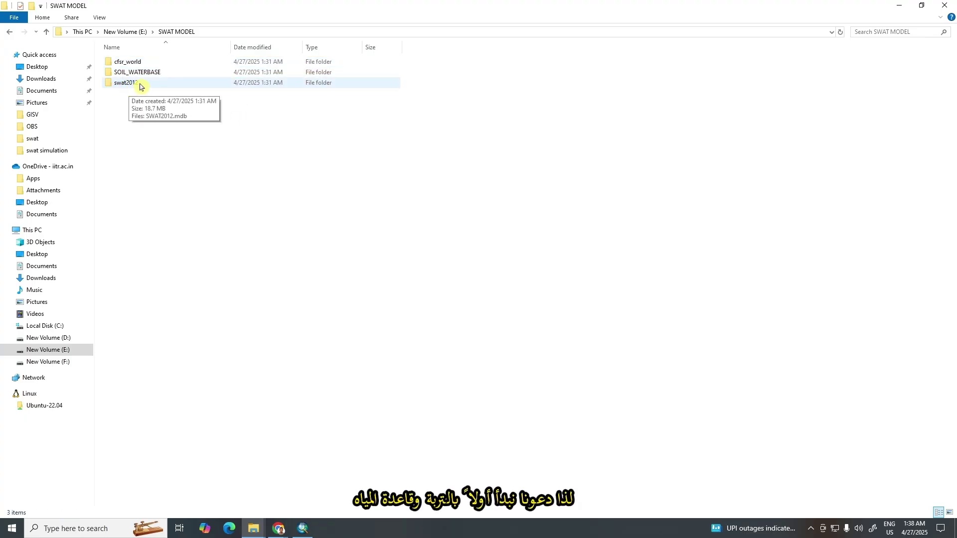
Open SWAT2012.mdb from the swat2012 folder in Access and enable its blocked content
double_click(139, 85)
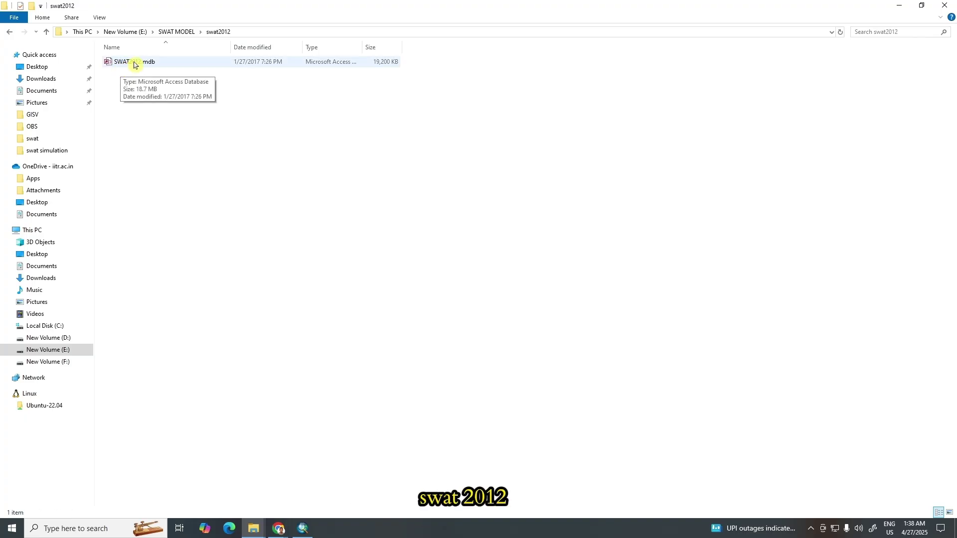
double_click(135, 62)
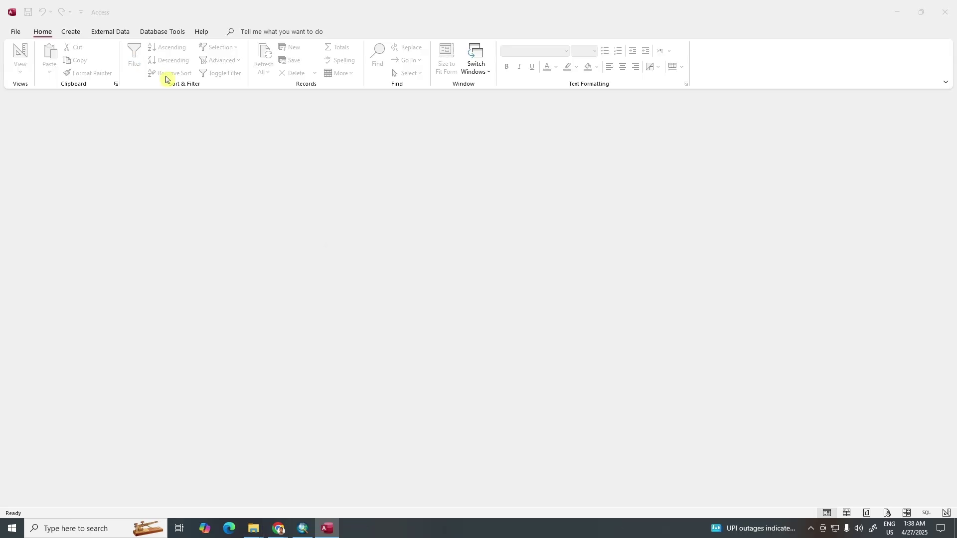
left_click(487, 297)
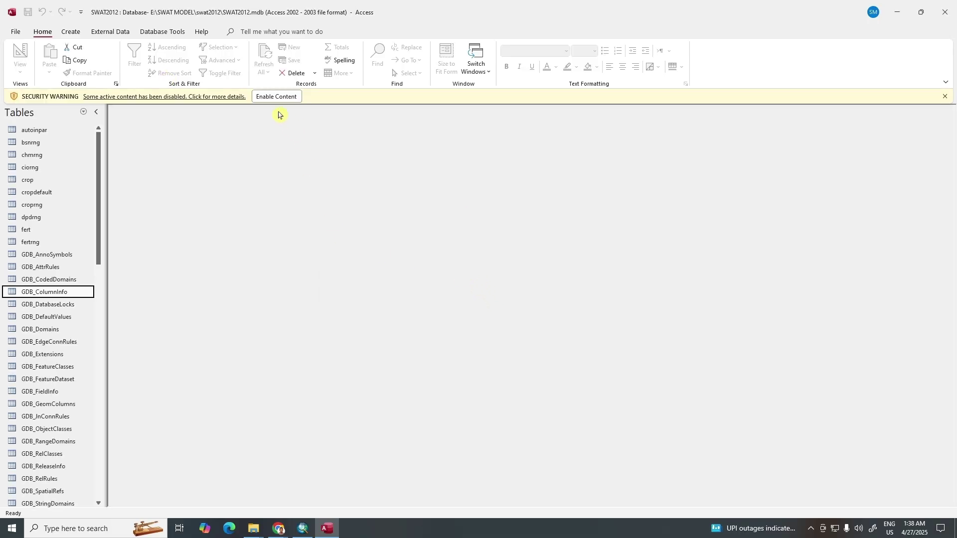
left_click(268, 97)
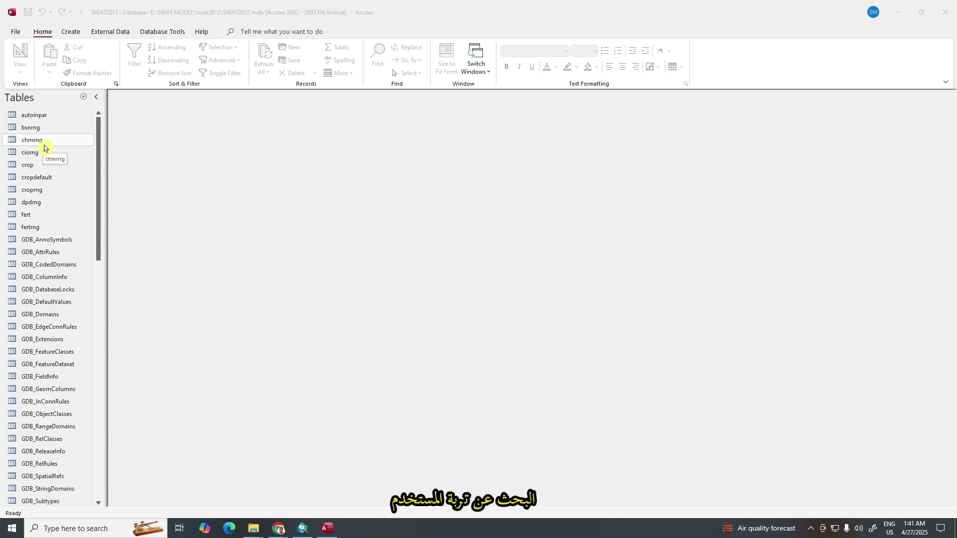
Open the usersoil table of the downloaded SWAT2012 database
scroll(52, 244, "down", 2)
scroll(51, 245, "down", 15)
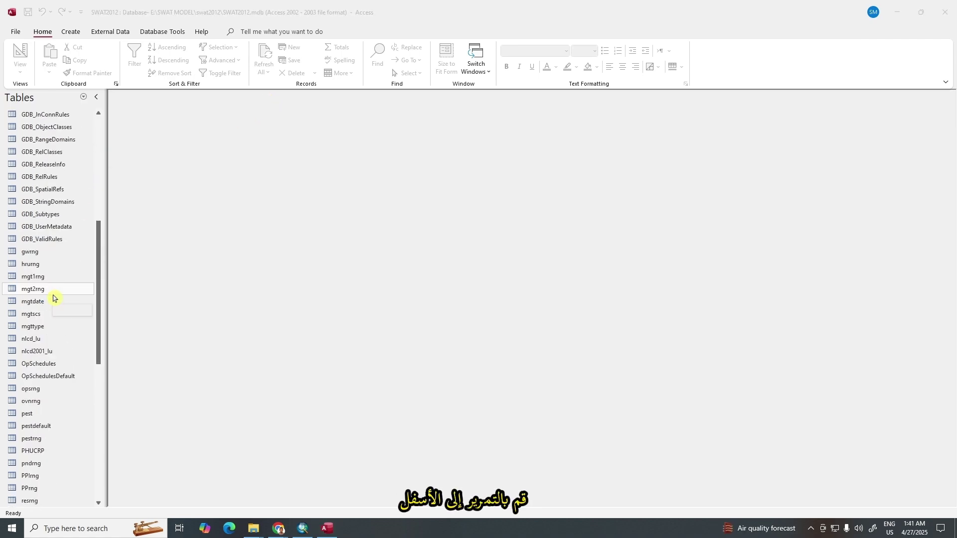
scroll(48, 404, "down", 2)
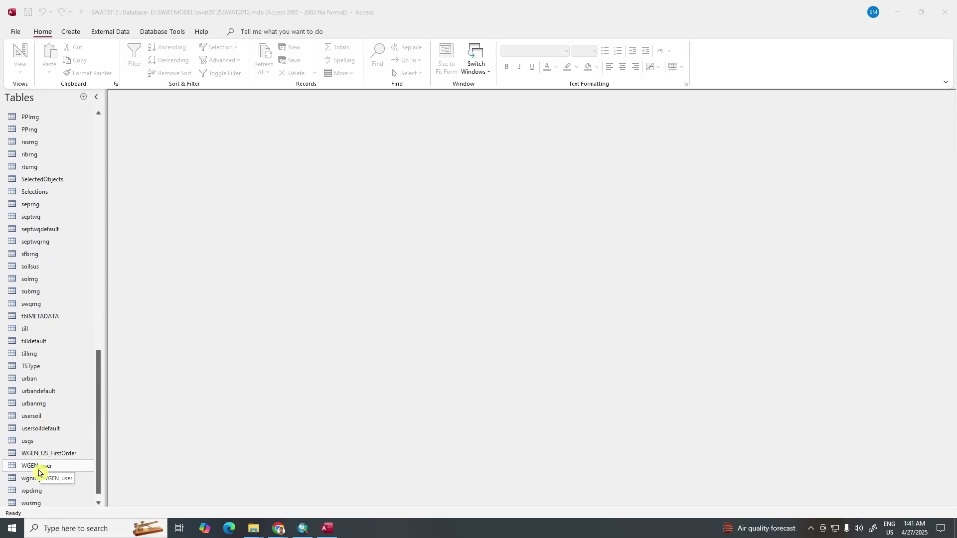
left_click(35, 420)
double_click(35, 420)
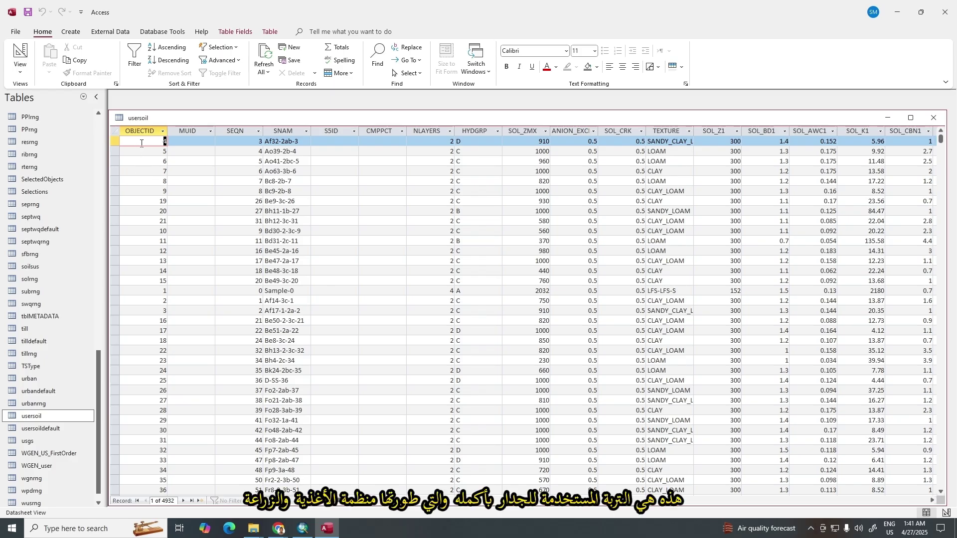
Select all records of the downloaded database's usersoil table, from the first to the GLACIER-6998 row, and copy them
left_click(116, 140)
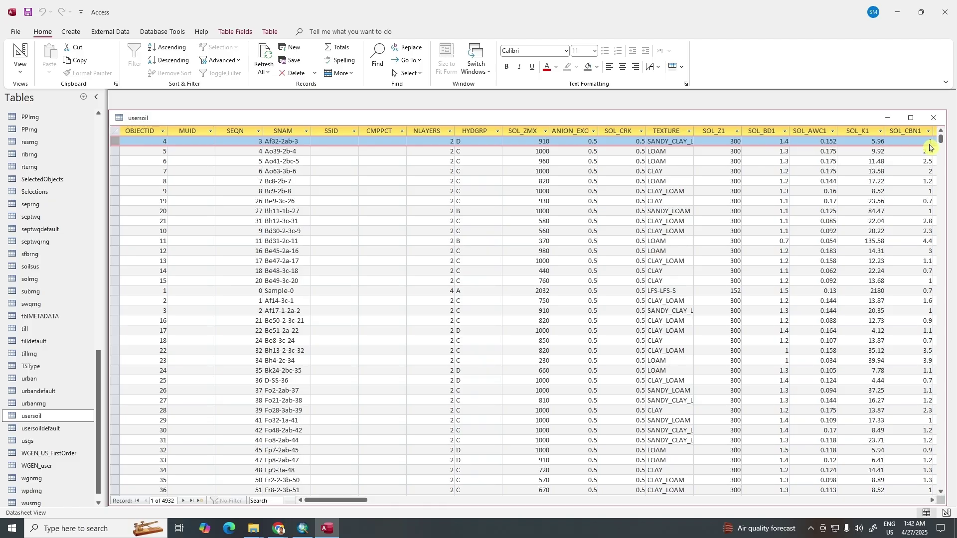
left_click_drag(941, 140, 943, 482)
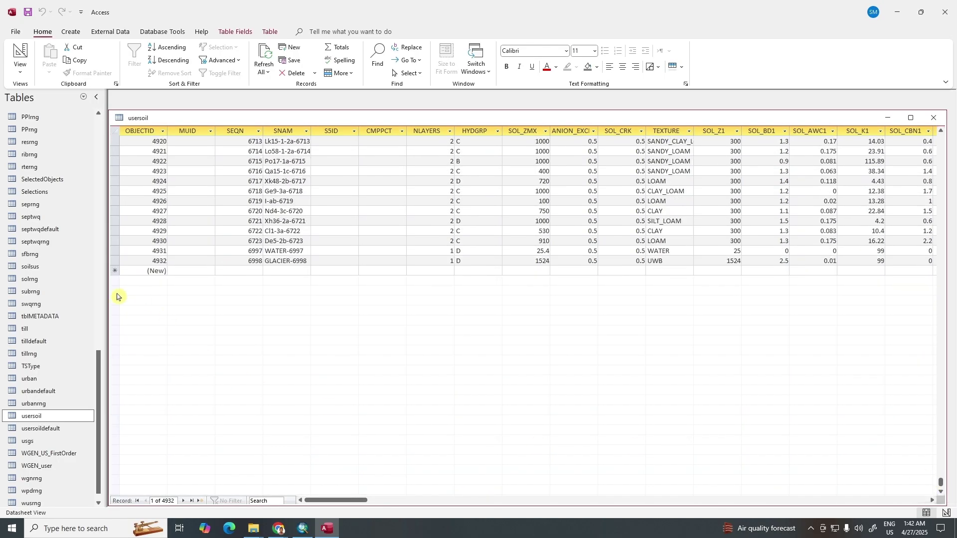
left_click(113, 260, "shift")
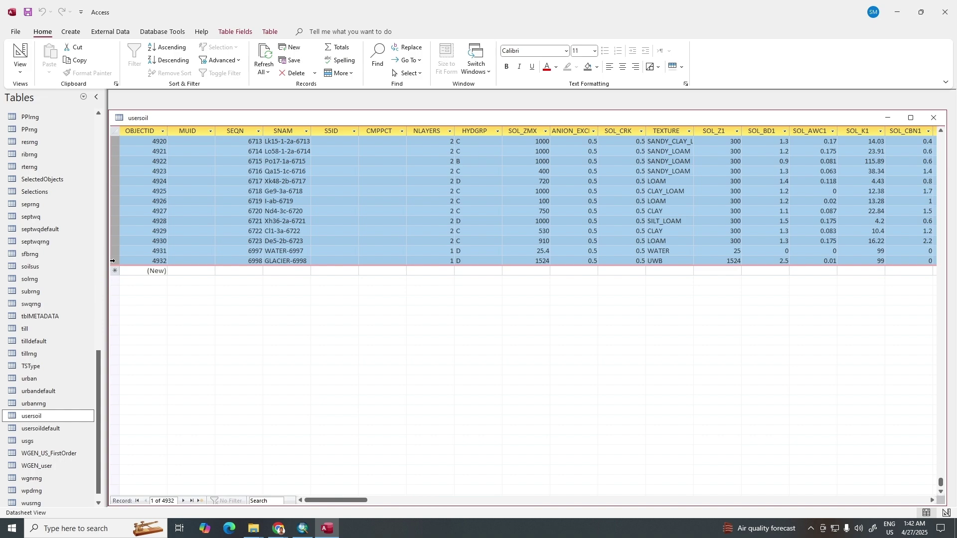
right_click(113, 260)
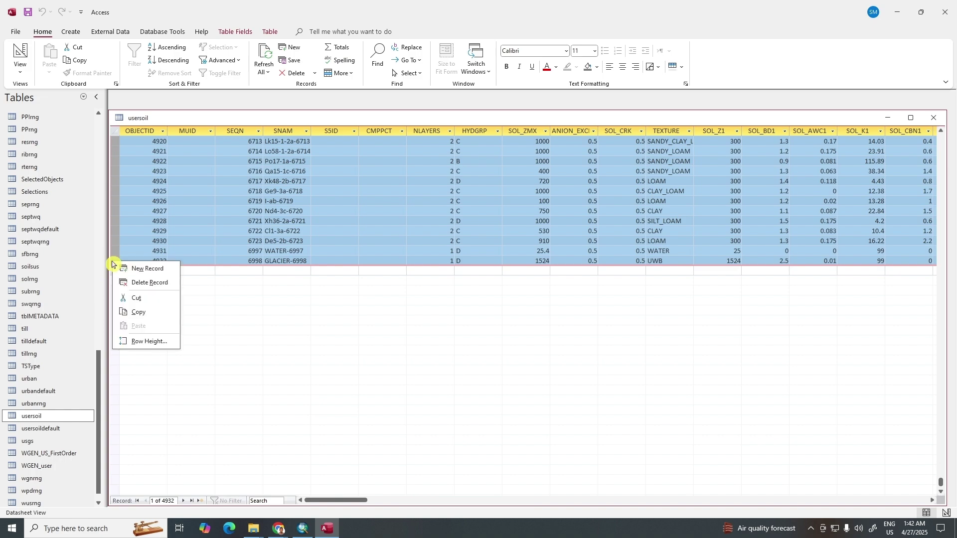
left_click(145, 316)
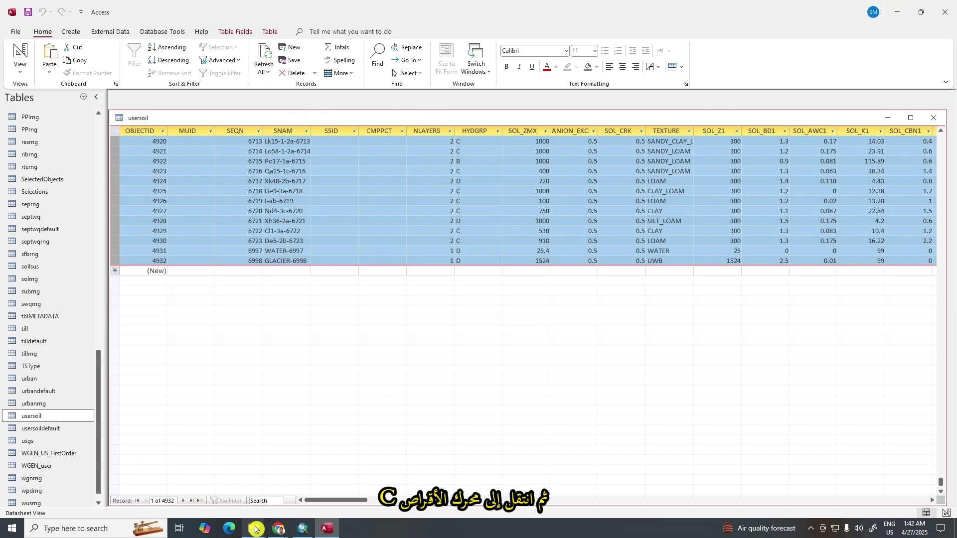
Switch to File Explorer, open SWAT2012.mdb from C:\SWAT\ArcSWAT\Databases in Access and enable its content
mouse_move(255, 528)
left_click(292, 481)
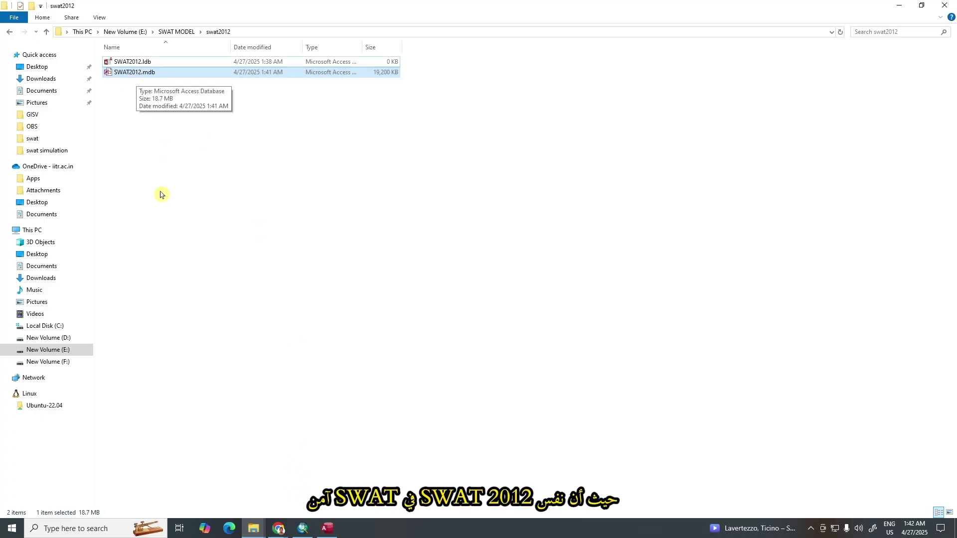
left_click(58, 326)
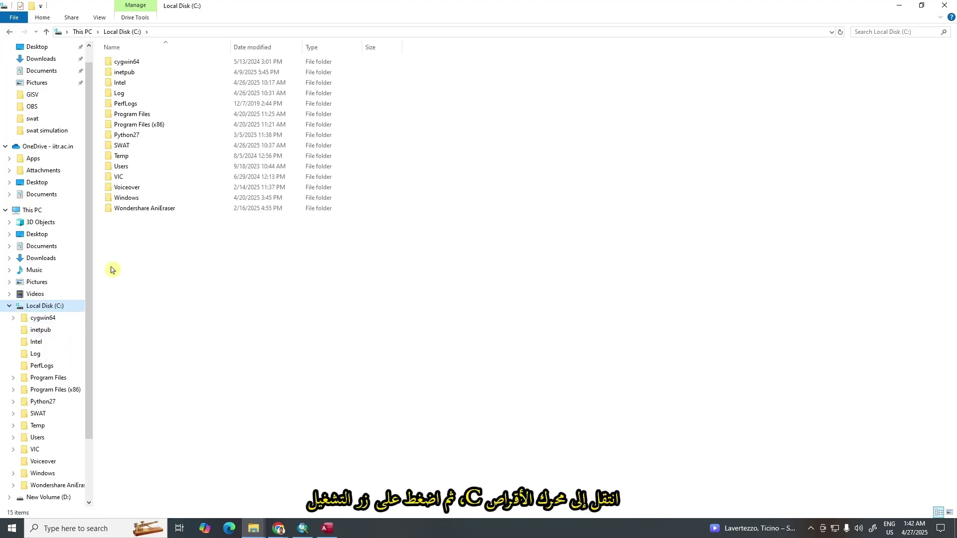
double_click(128, 149)
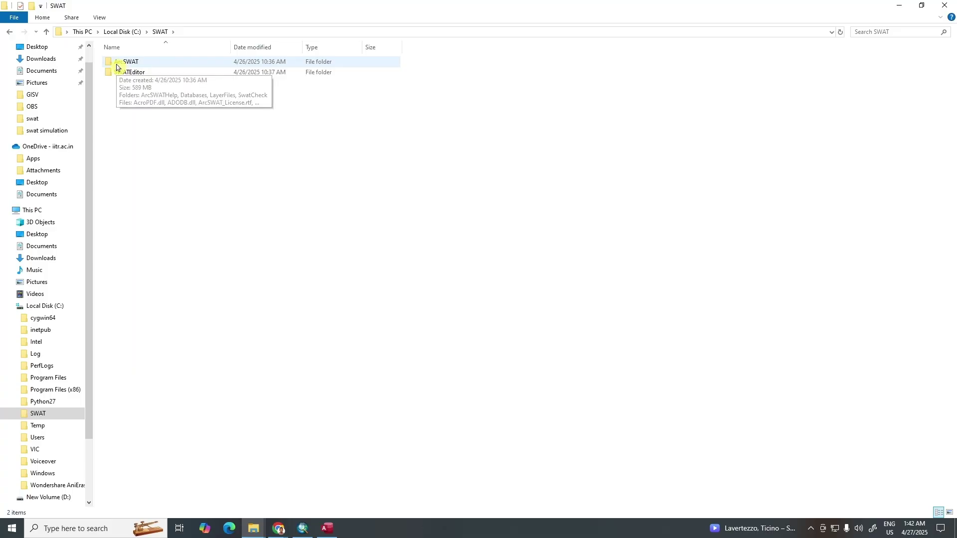
double_click(120, 63)
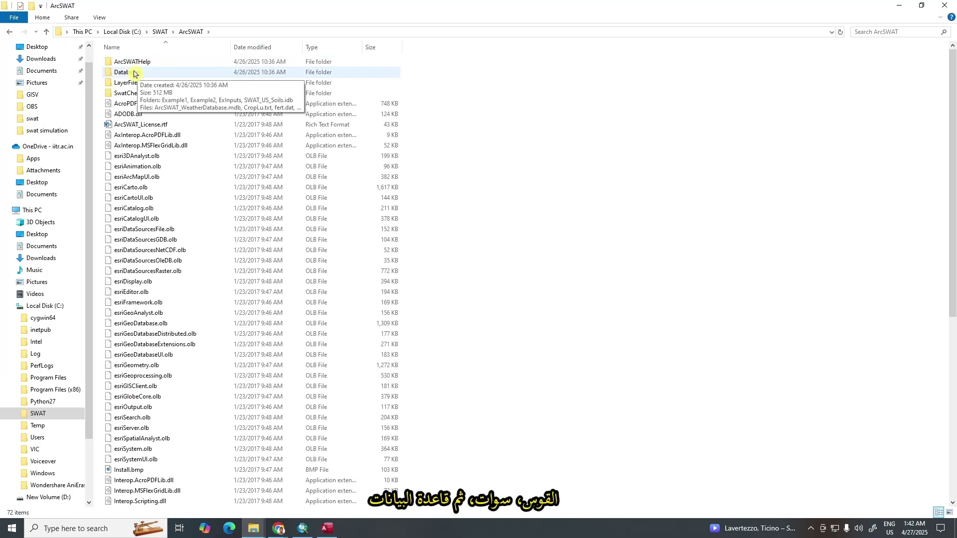
double_click(134, 73)
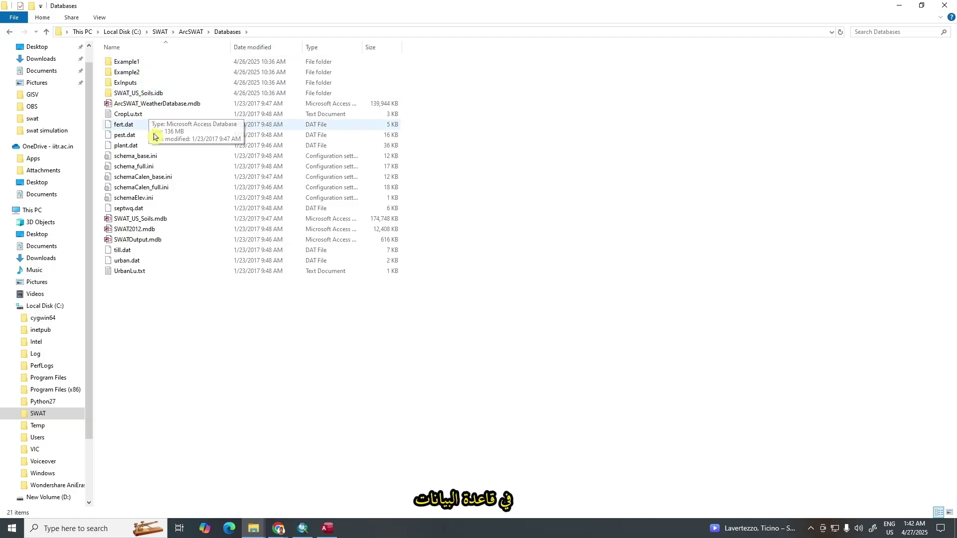
double_click(141, 230)
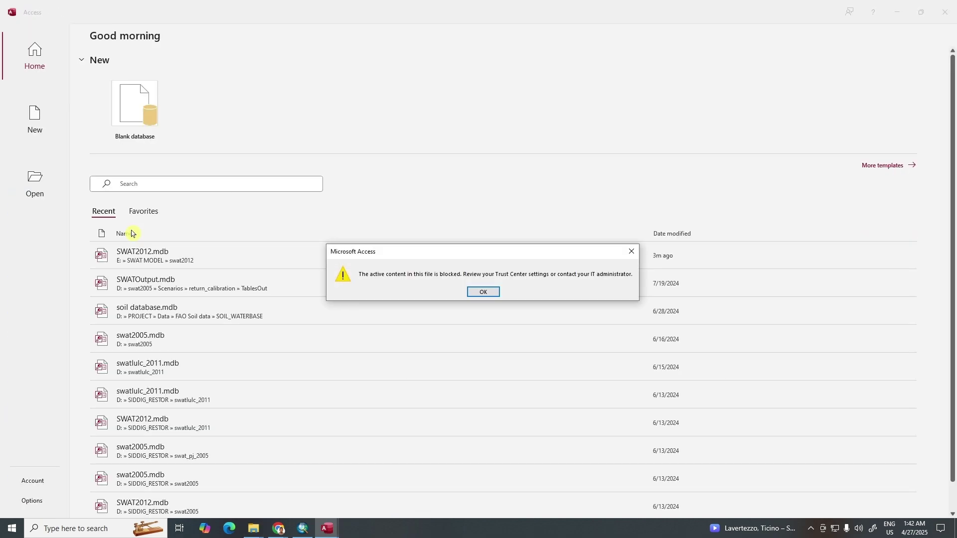
left_click(474, 294)
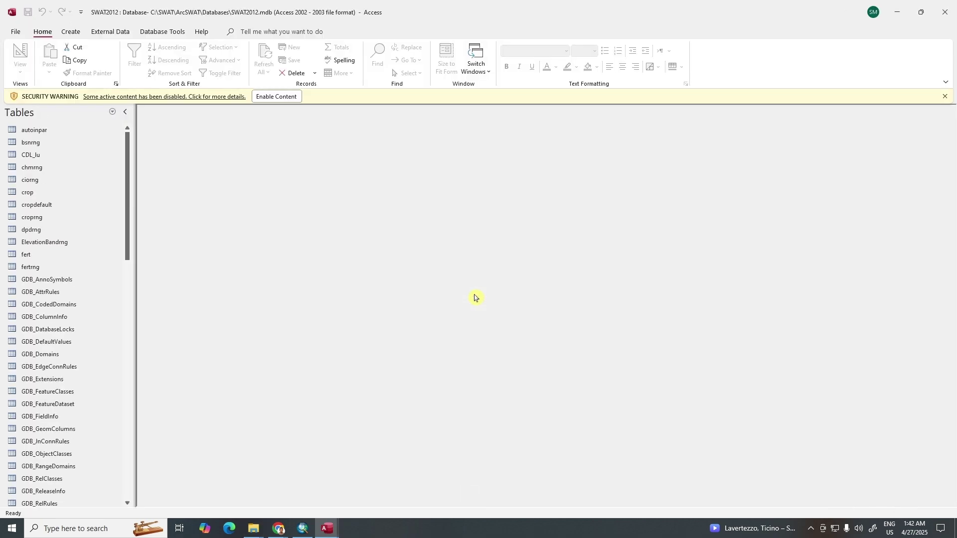
left_click(279, 98)
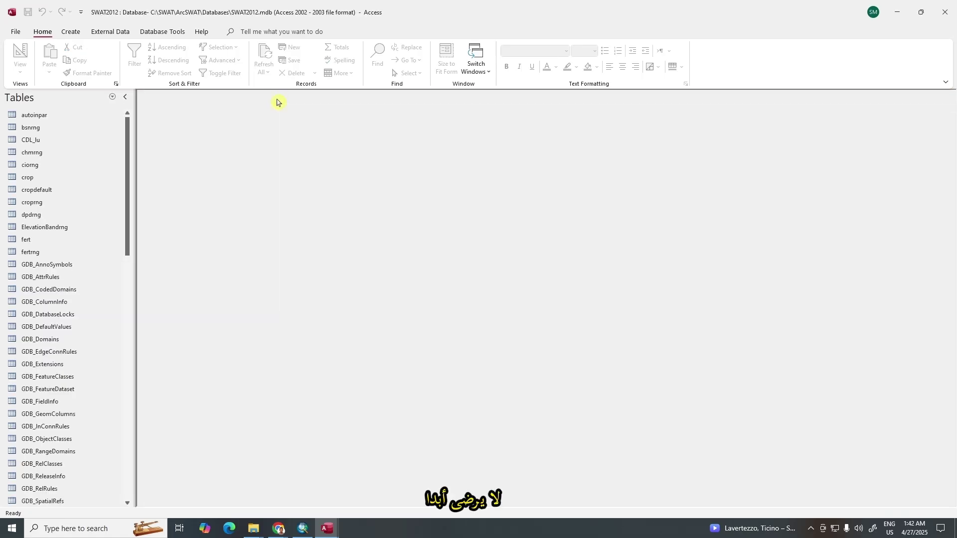
Open the usersoil table of the SWAT2012 database in the ArcSWAT installation
scroll(48, 181, "down", 7)
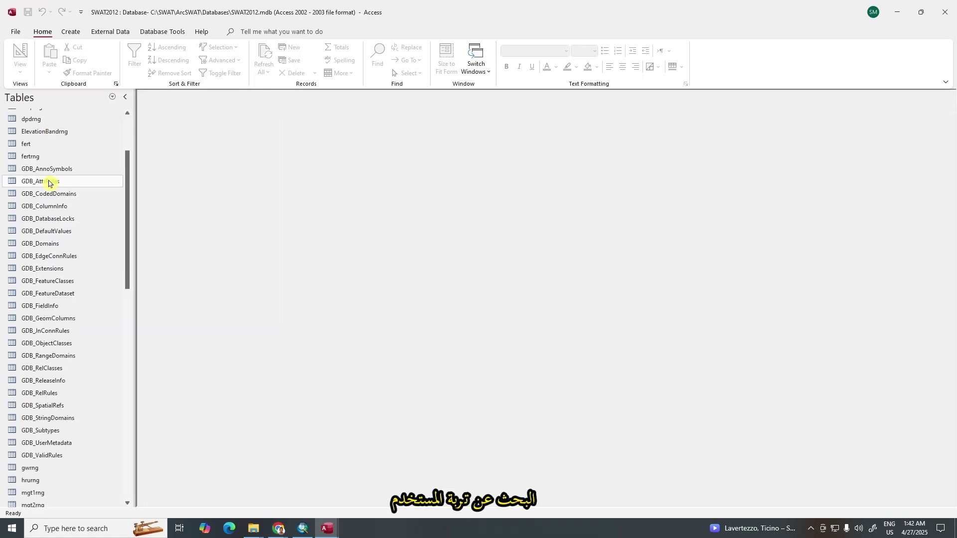
scroll(50, 185, "down", 7)
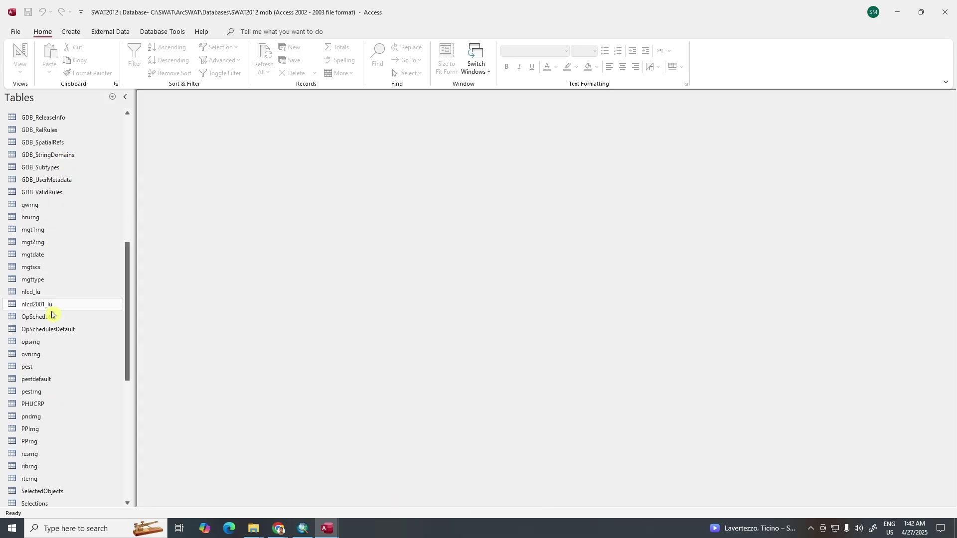
scroll(63, 359, "down", 5)
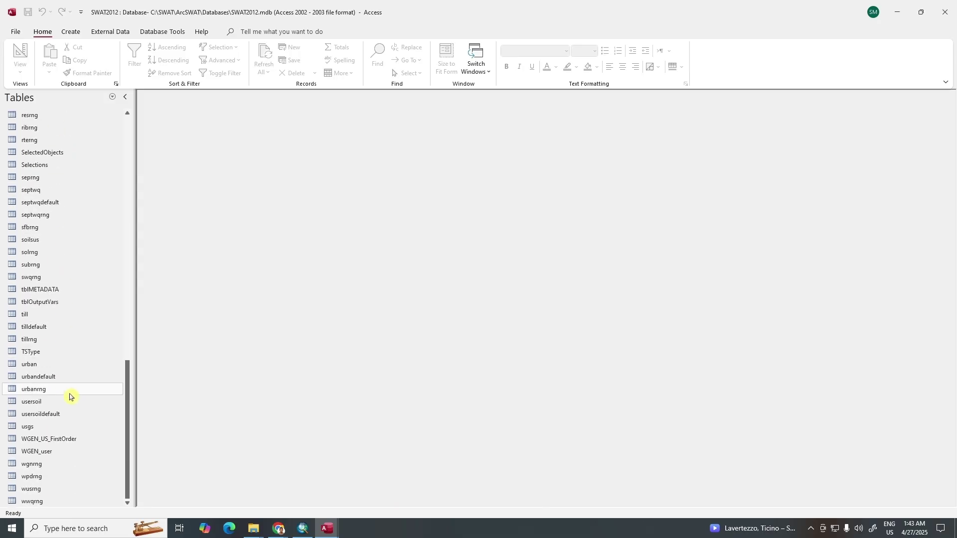
double_click(38, 403)
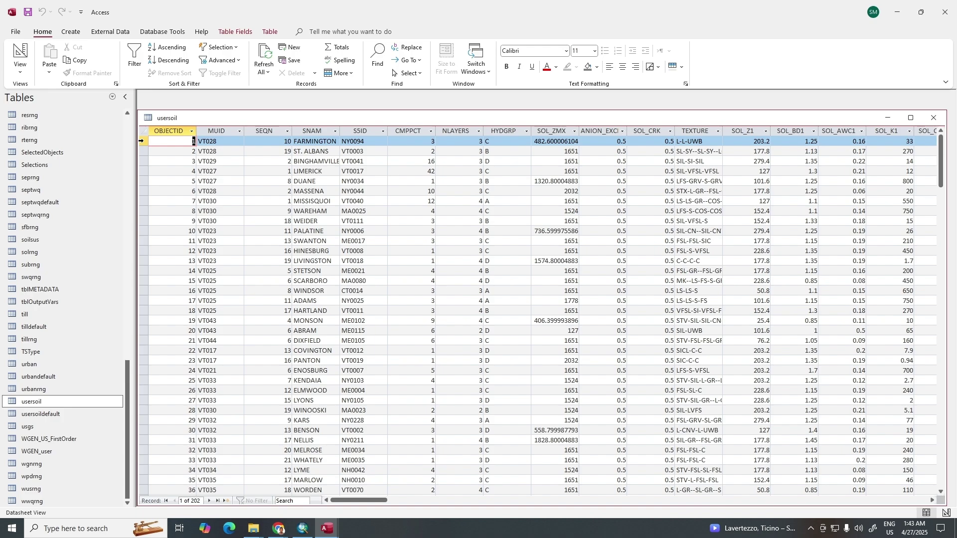
Delete all existing records from the usersoil table of ArcSWAT's SWAT2012 database
left_click(144, 141)
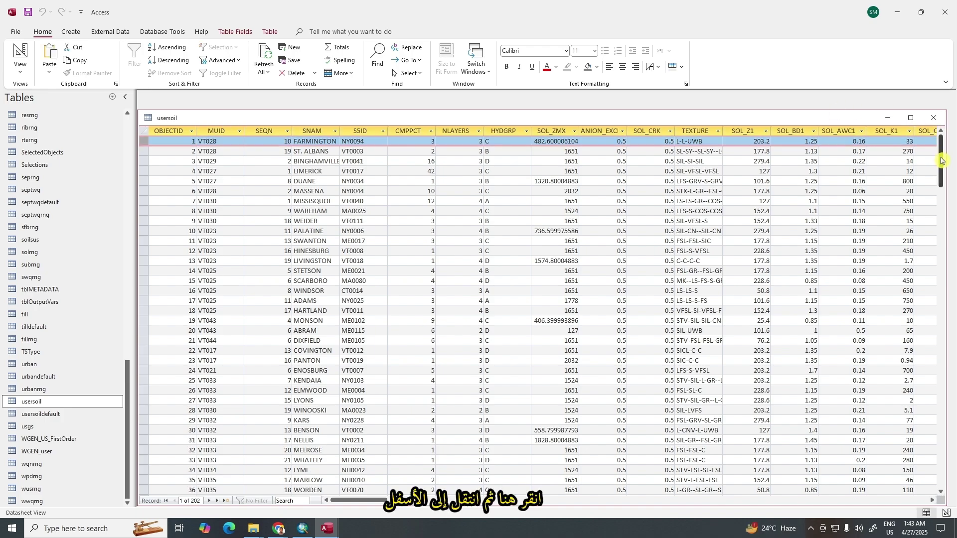
left_click_drag(942, 160, 942, 486)
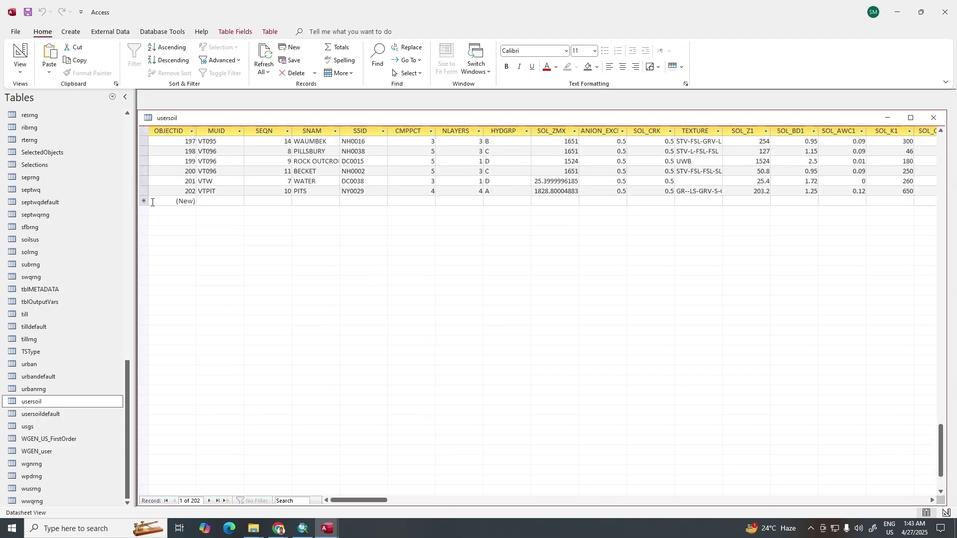
key("ctrl+a")
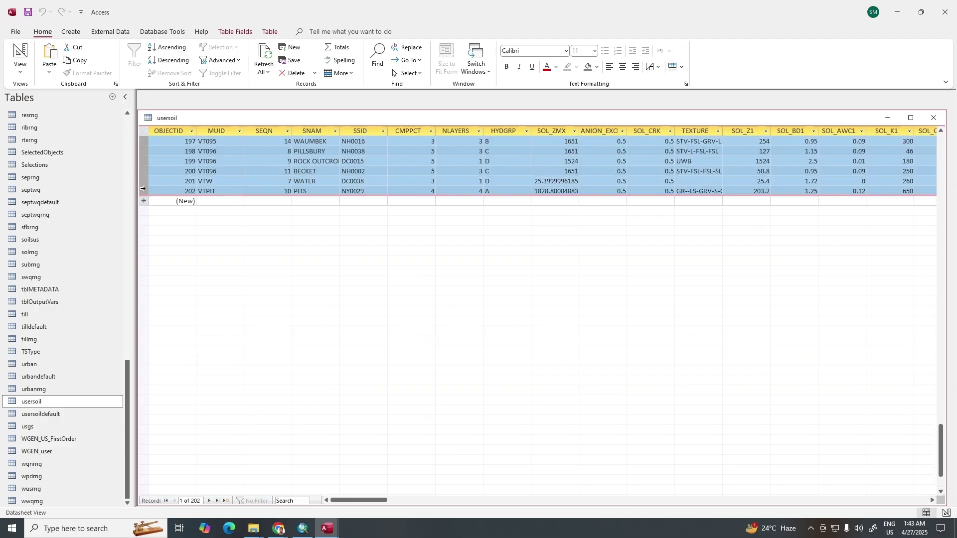
right_click(143, 188)
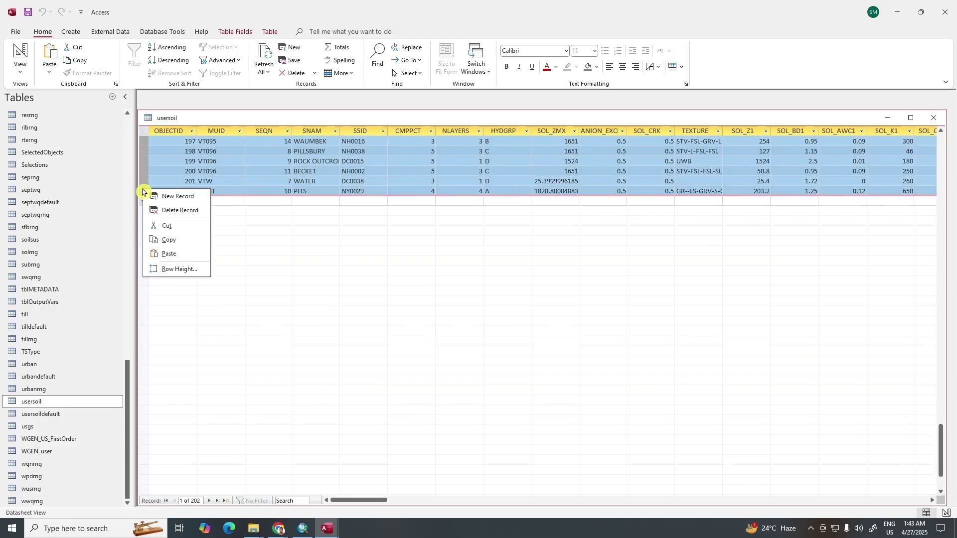
left_click(169, 211)
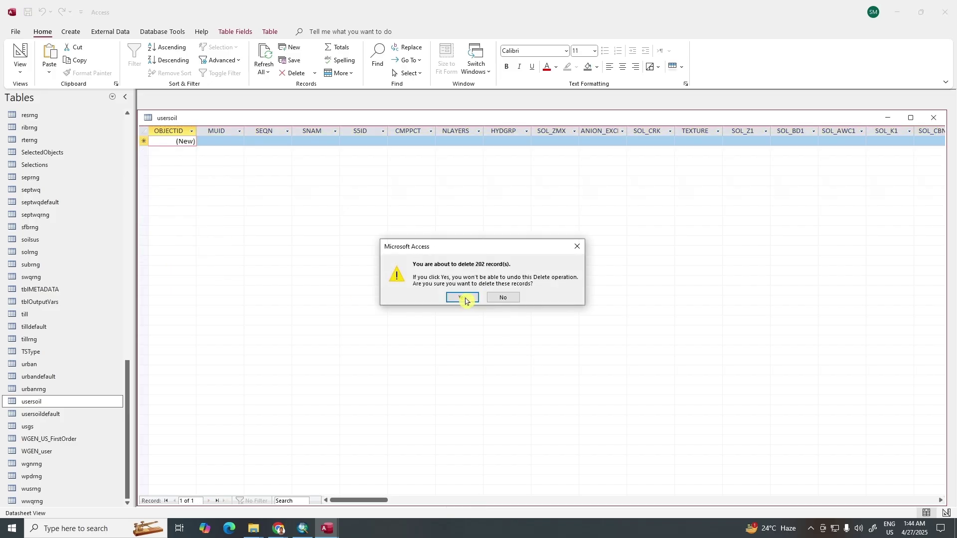
left_click(462, 298)
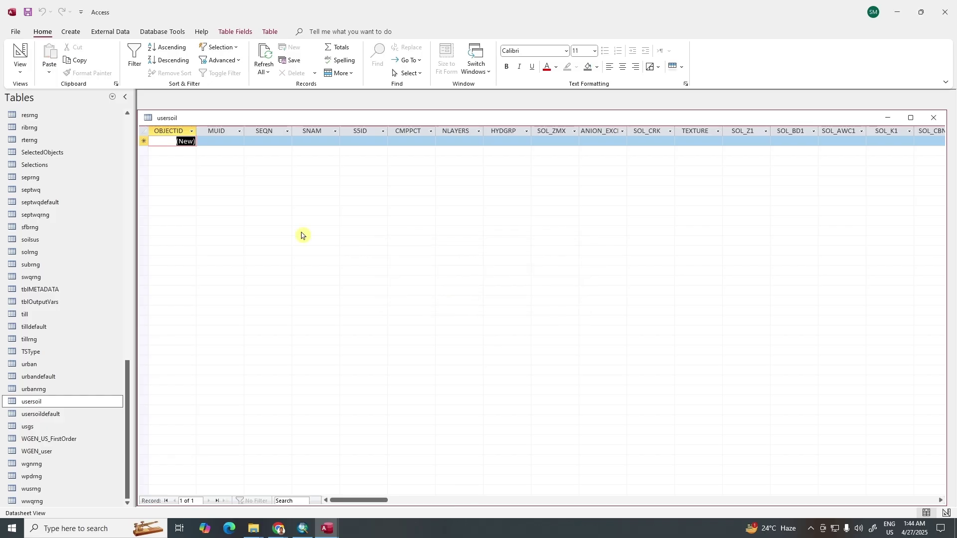
Paste the copied global soil records into the emptied usersoil table and save it
left_click(145, 141)
right_click(144, 141)
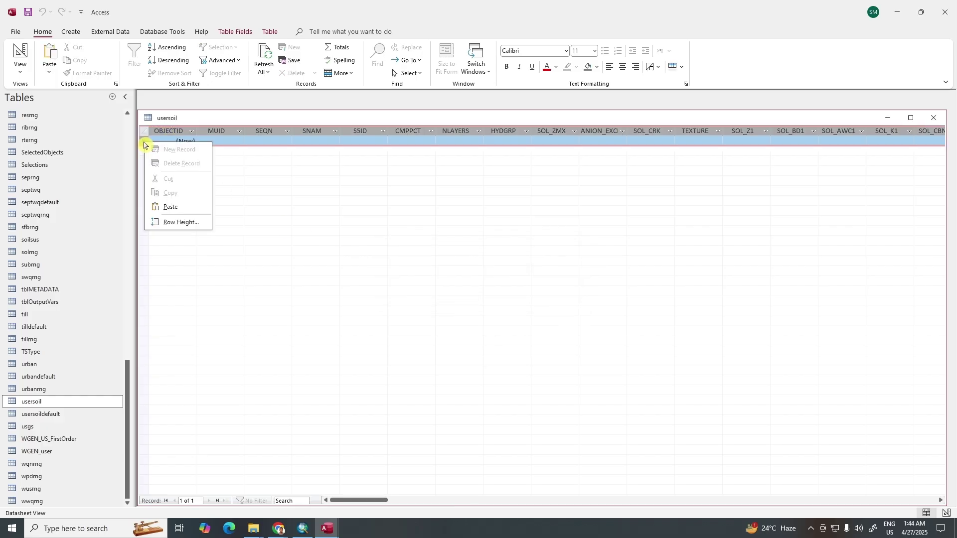
left_click(172, 208)
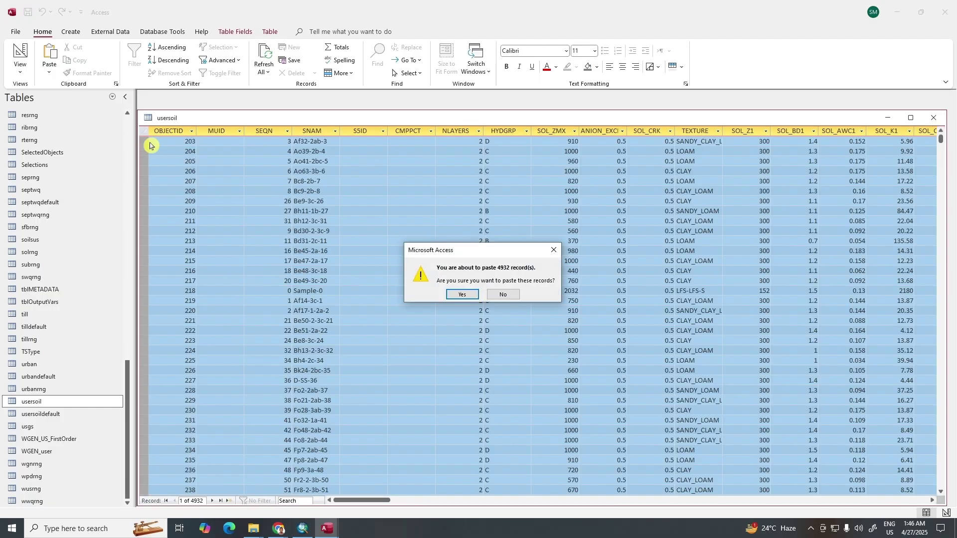
left_click(462, 295)
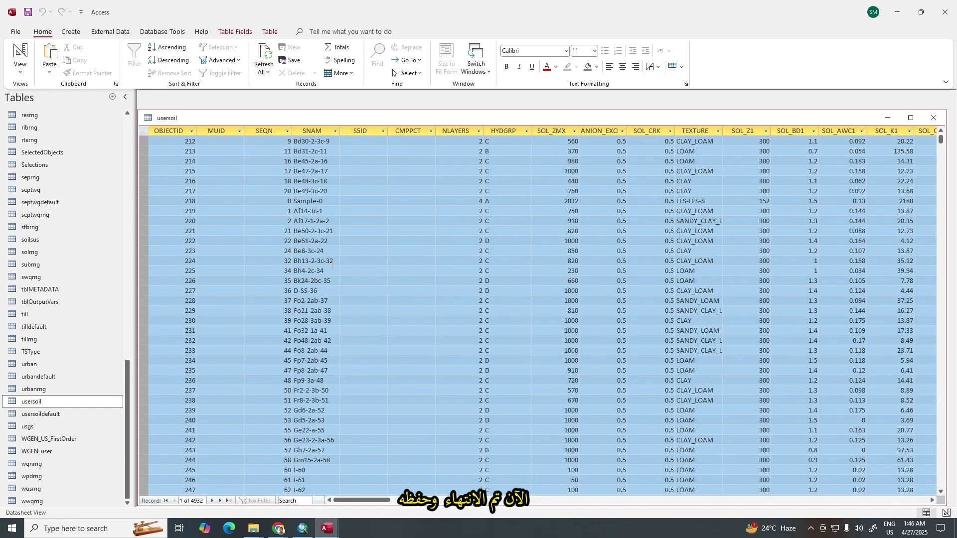
left_click(27, 12)
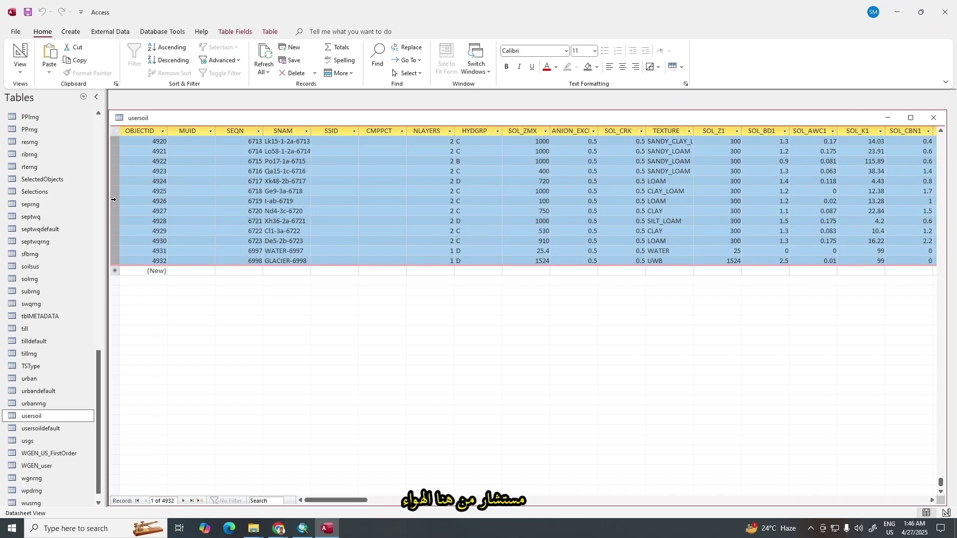
Close the source database, keeping the clipboard data, and open ArcSWAT_WeatherDatabase.mdb from C:\SWAT\ArcSWAT\Databases with its content enabled
left_click(948, 15)
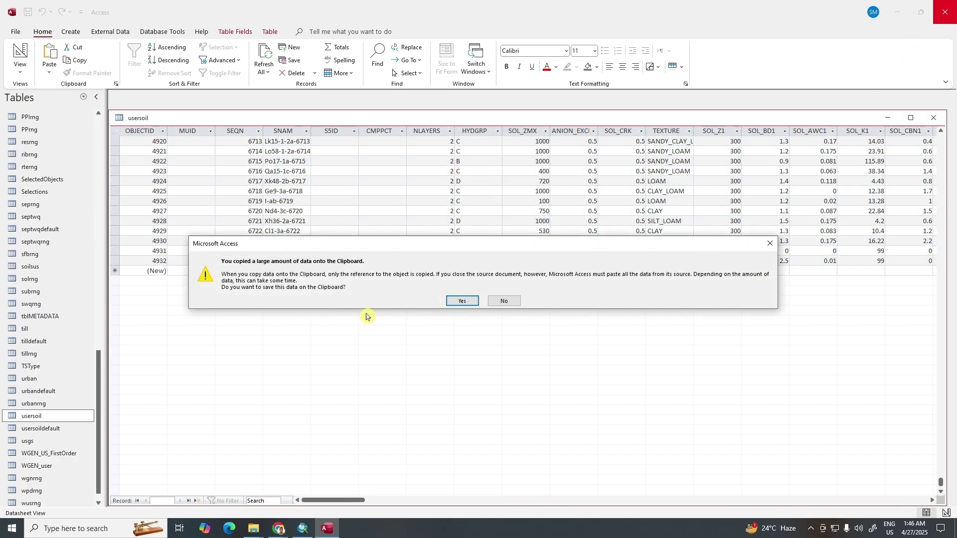
left_click(468, 303)
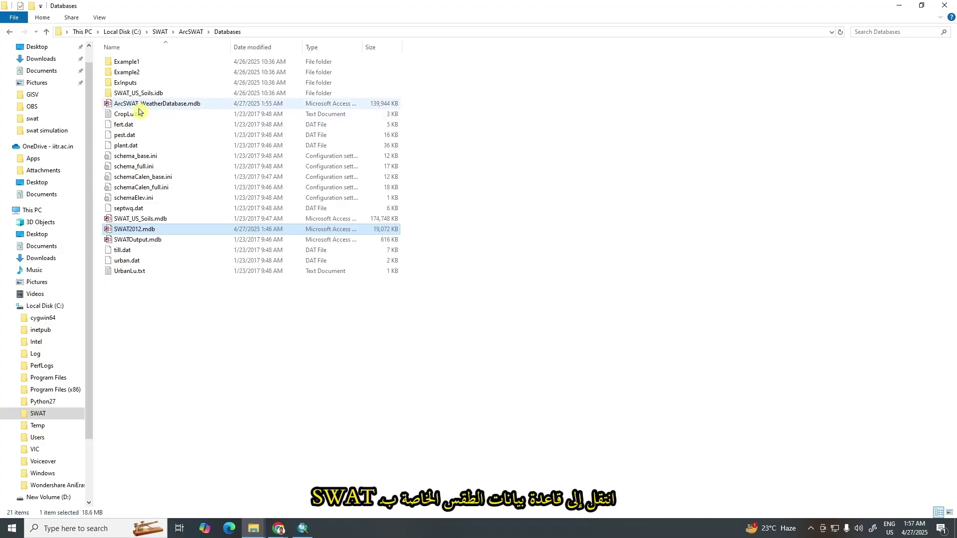
double_click(171, 104)
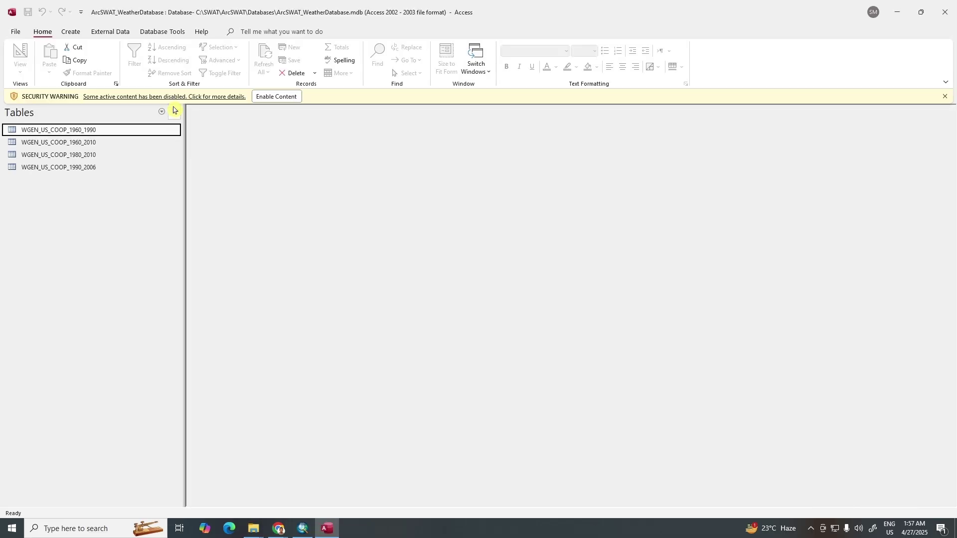
left_click(272, 97)
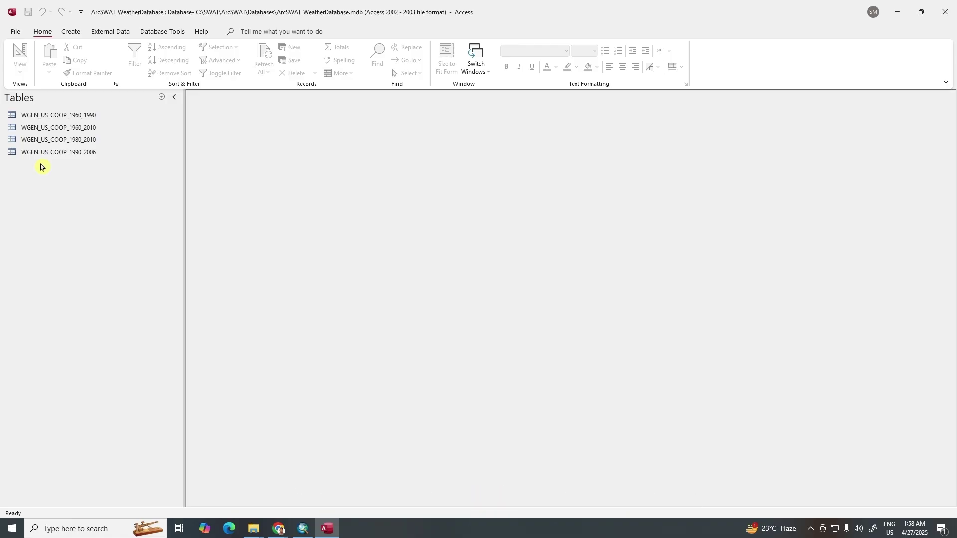
Start an external data import from an Access database and choose E:\SWAT MODEL\cfsr_world\CFSR_World\CFSR_World.mdb as the source
left_click(107, 34)
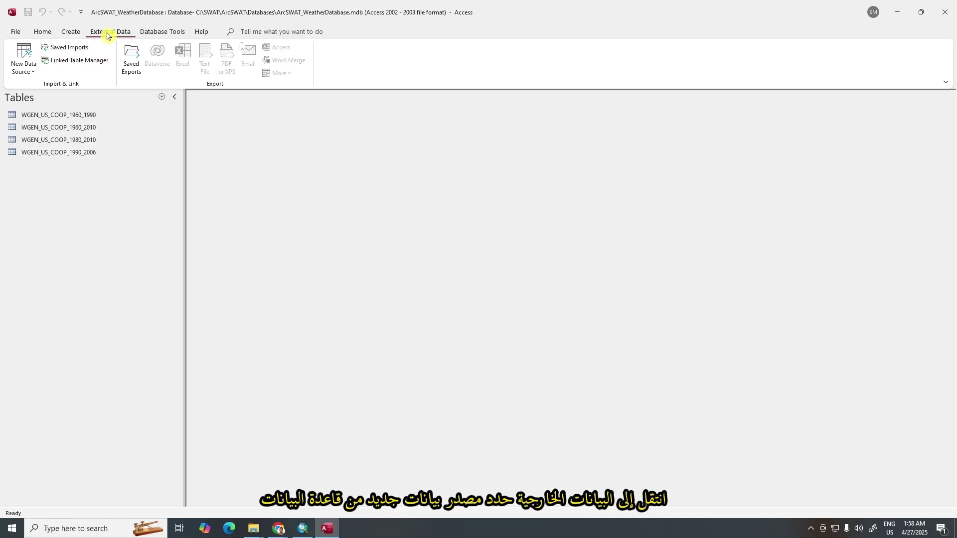
left_click(33, 73)
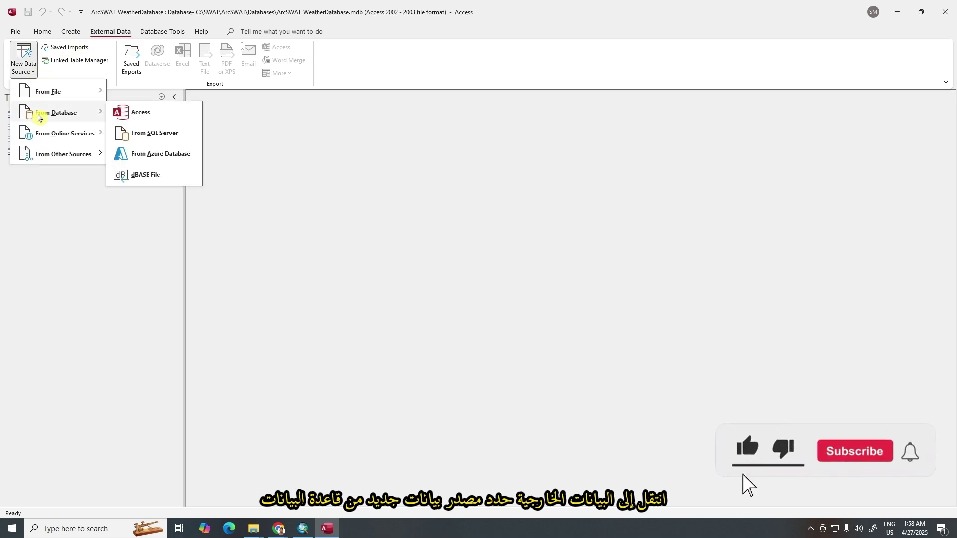
mouse_move(72, 116)
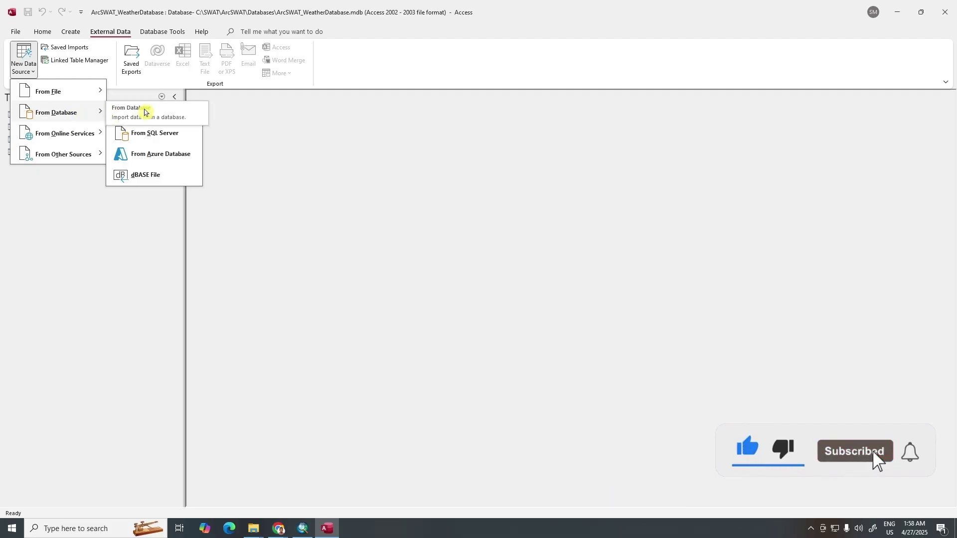
mouse_move(95, 134)
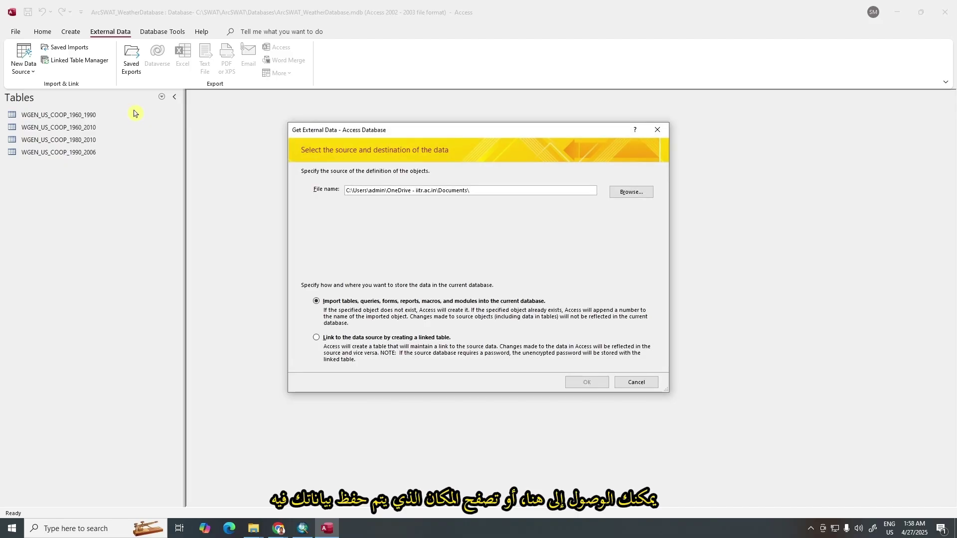
left_click(626, 196)
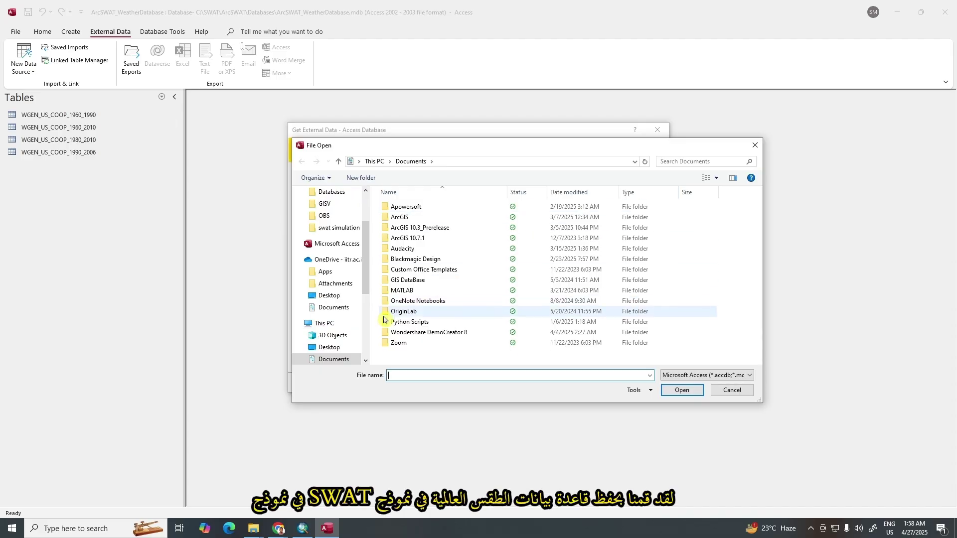
scroll(350, 330, "down", 3)
scroll(350, 330, "down", 1)
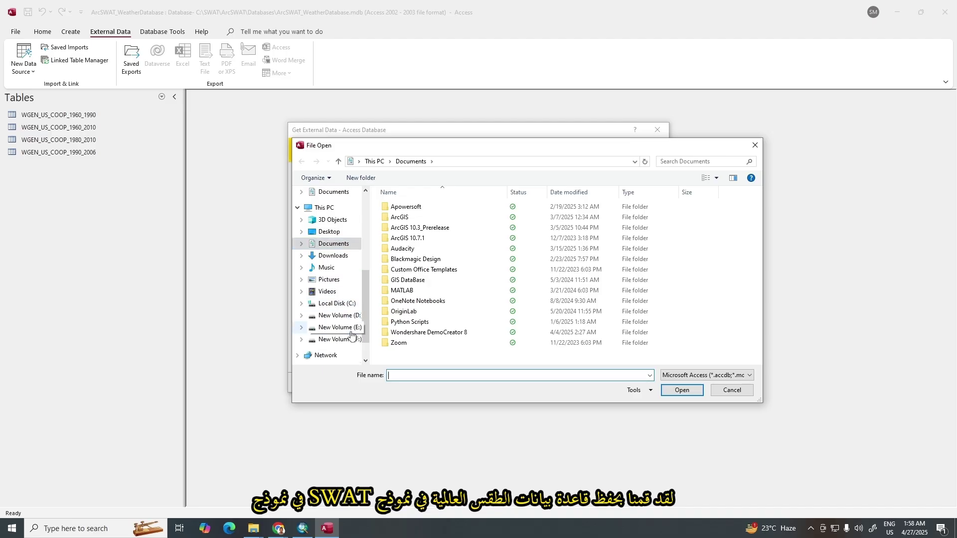
left_click(344, 327)
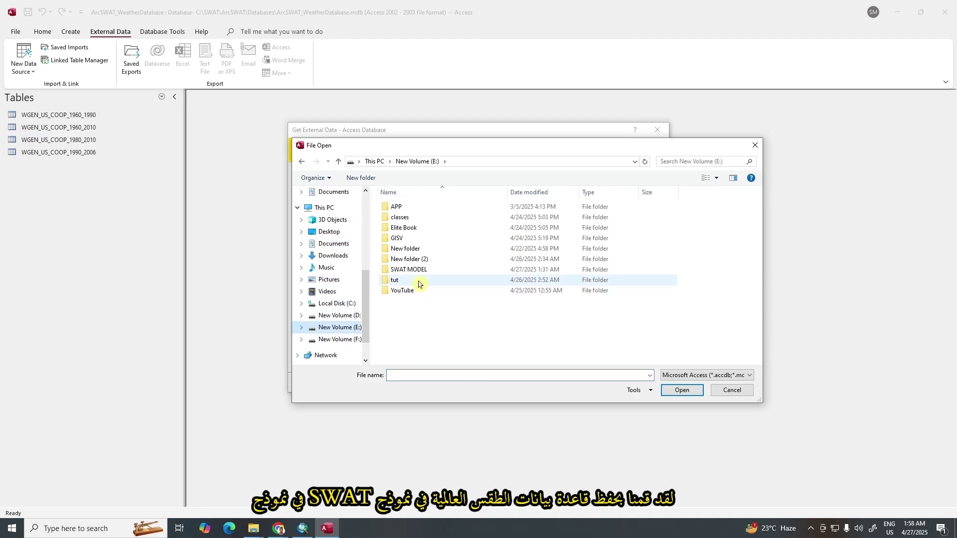
double_click(407, 270)
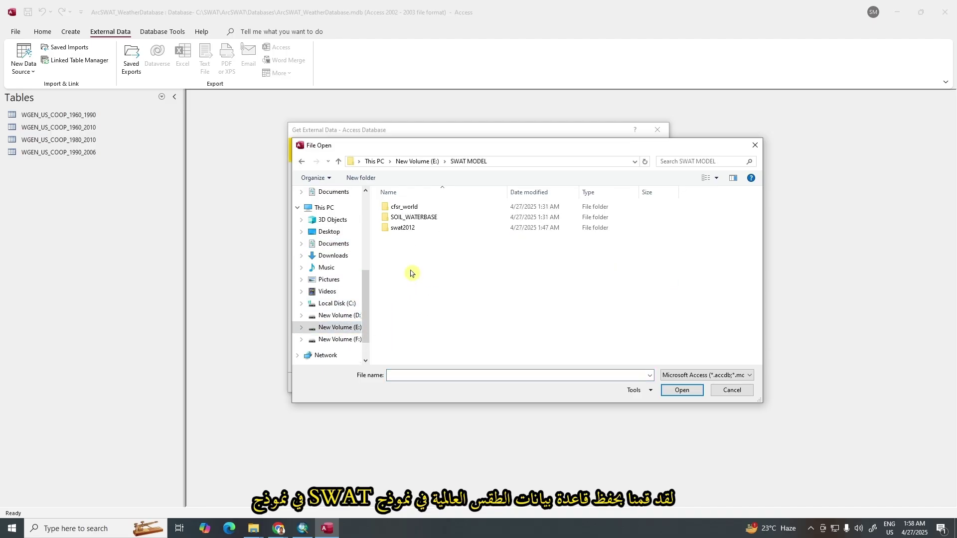
double_click(413, 209)
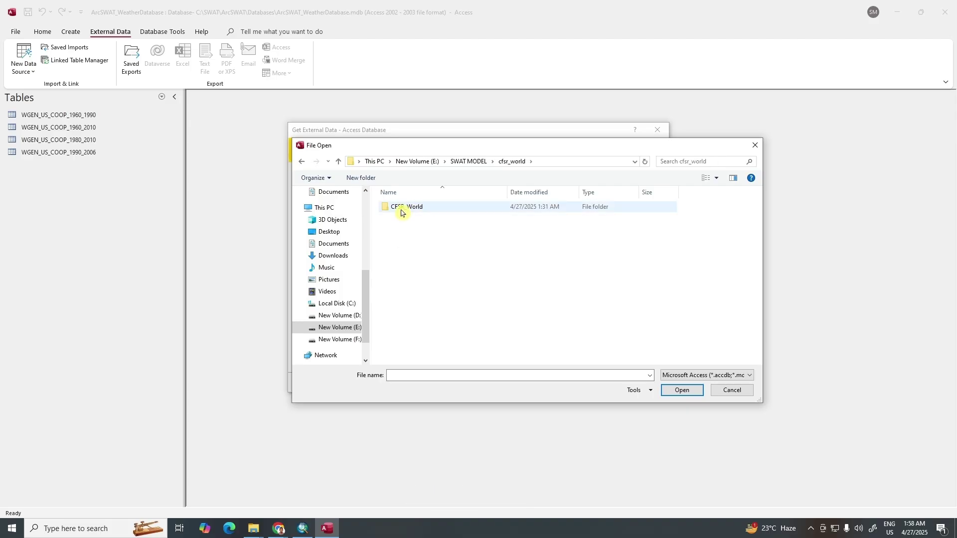
left_click(410, 207)
double_click(410, 207)
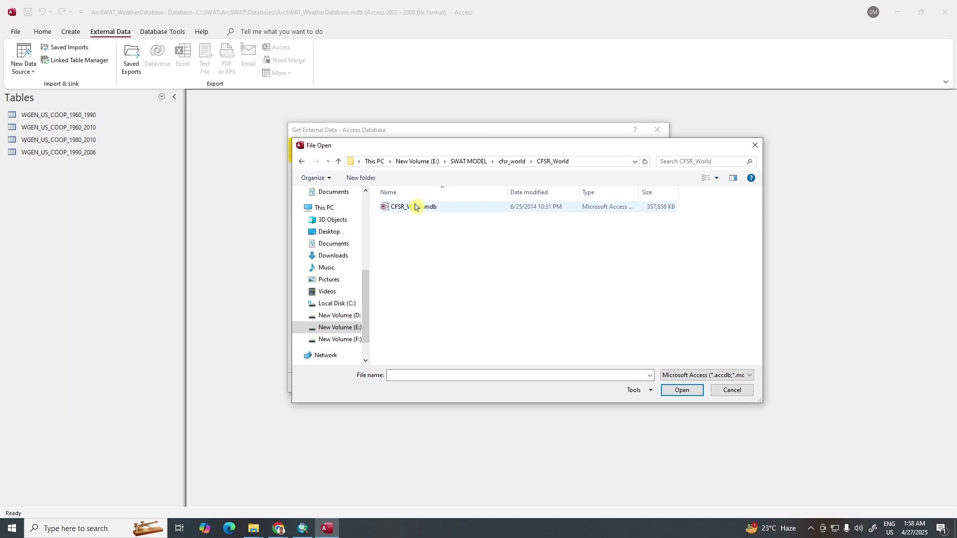
left_click(411, 209)
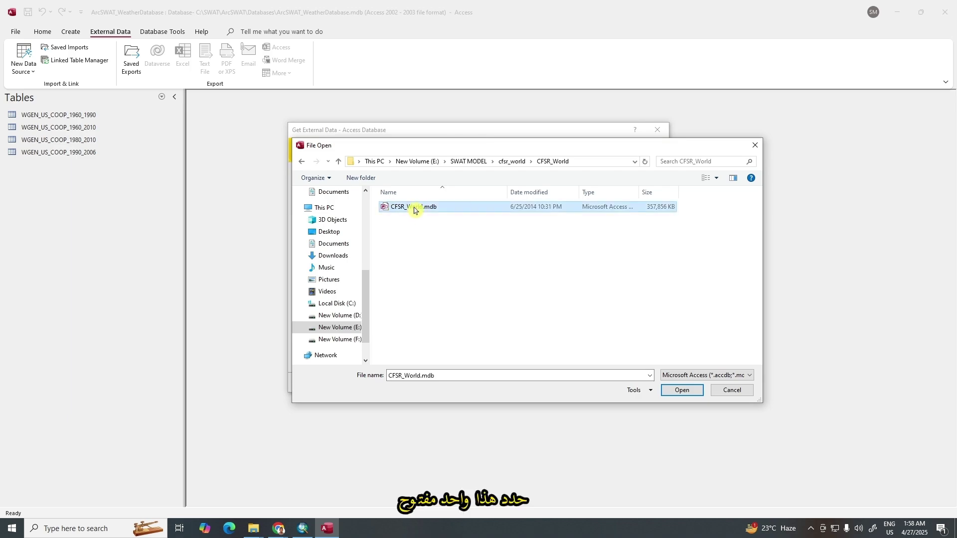
left_click(691, 391)
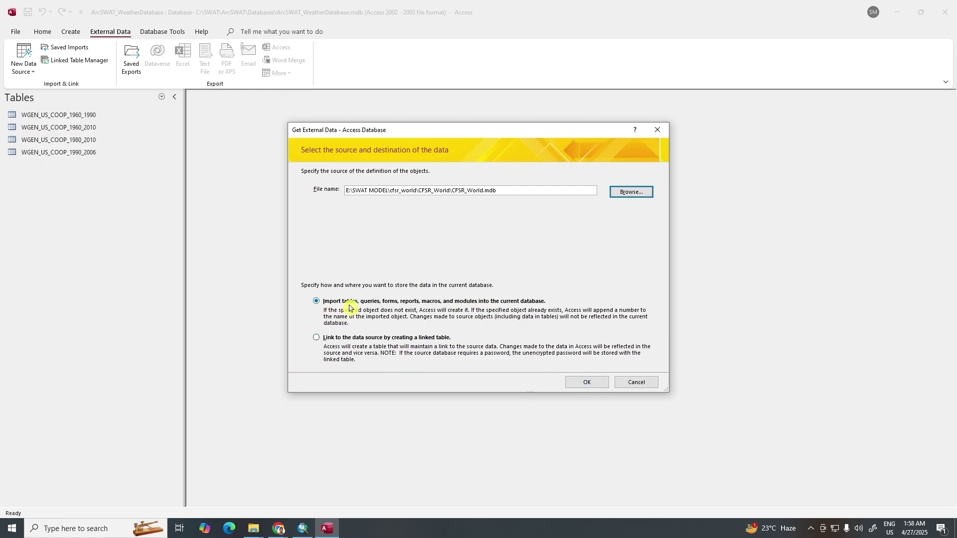
Import the WGEN_CFSR_World table into the current weather database without saving the import steps
left_click(588, 383)
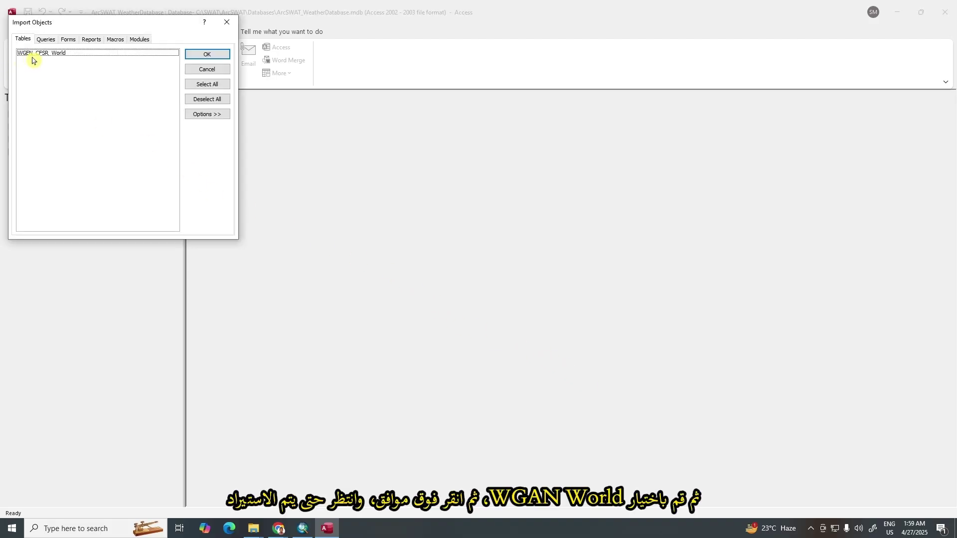
left_click(64, 54)
left_click(208, 54)
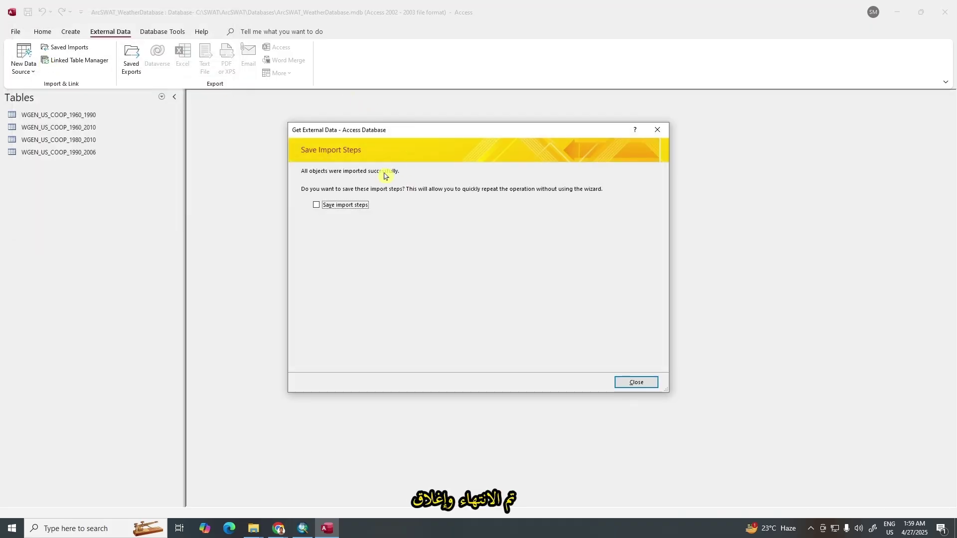
left_click(637, 383)
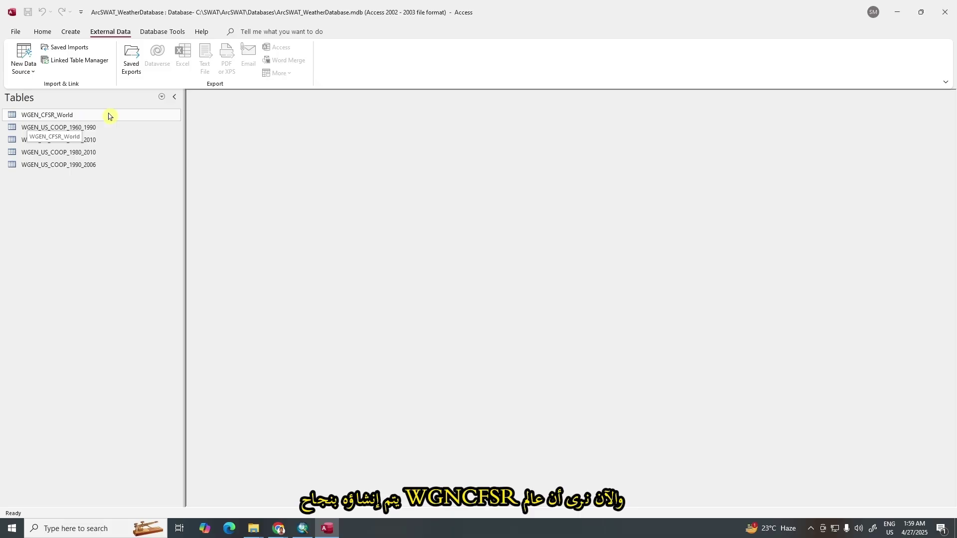
Close the weather database and the File Explorer window, and switch to ArcMap
left_click(938, 13)
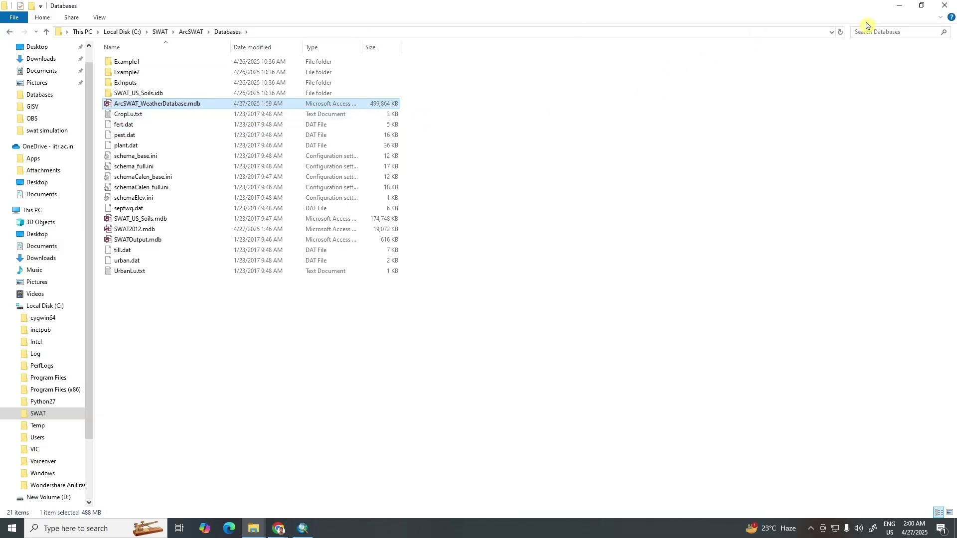
left_click(945, 10)
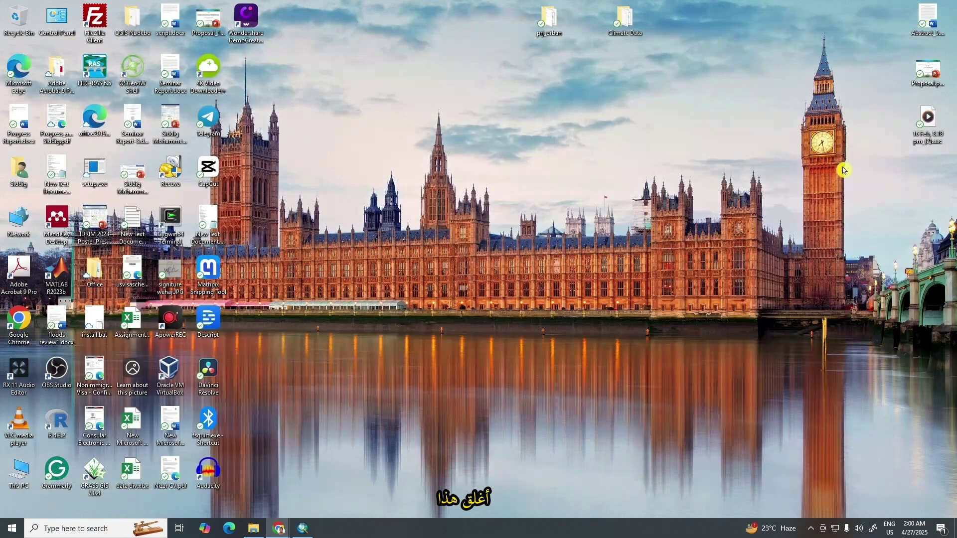
left_click(303, 531)
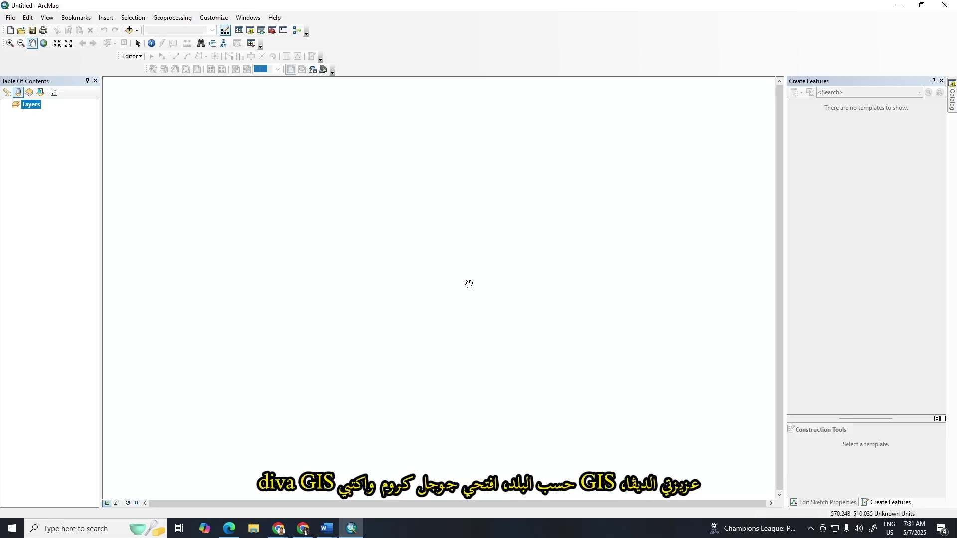
Switch to Chrome, search Google for "DIVA GIS BY country" and open the DIVA-GIS Data page
left_click(278, 533)
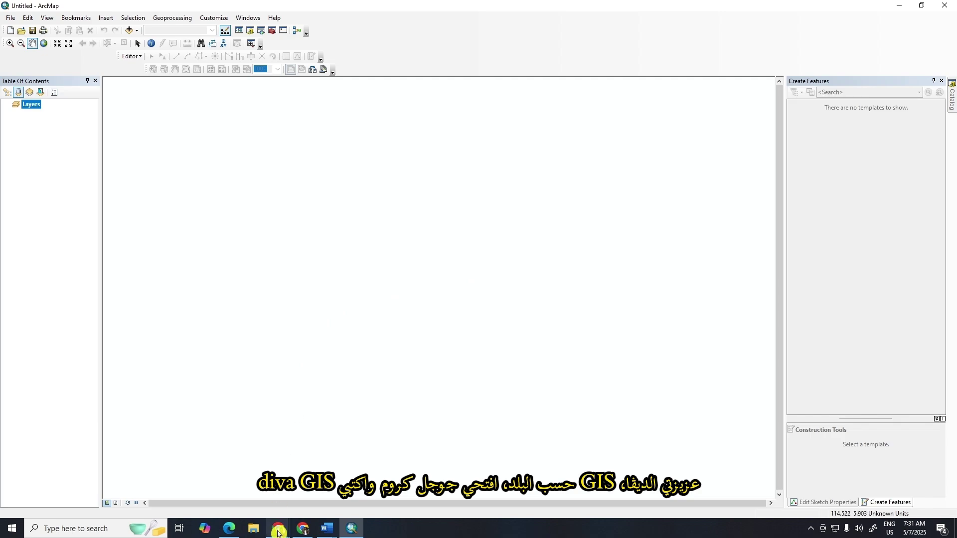
left_click(239, 485)
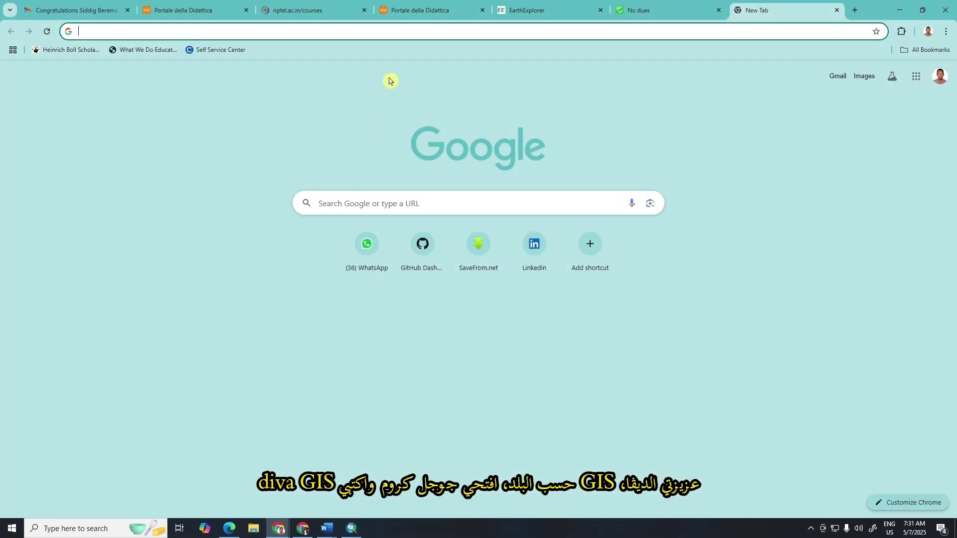
left_click(413, 30)
type("DIVA ")
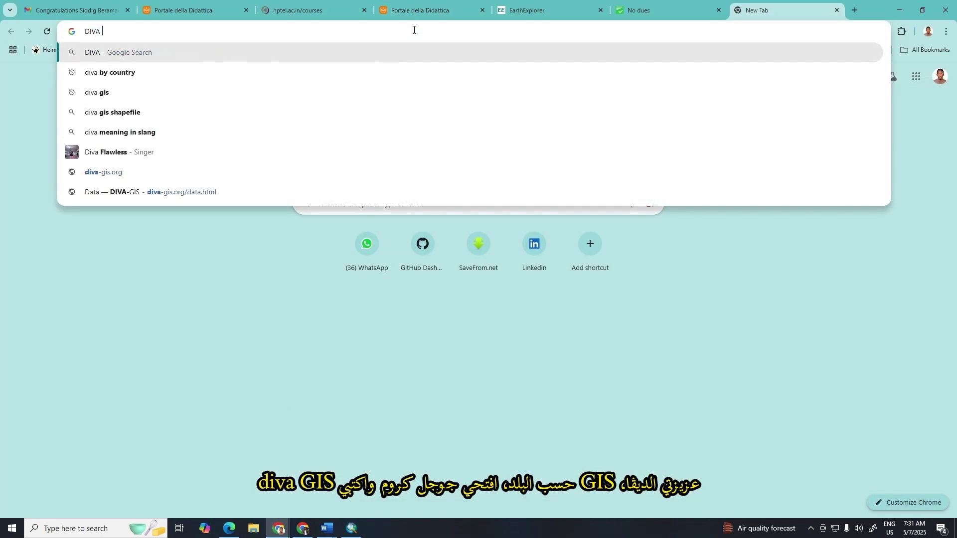
type("GIS")
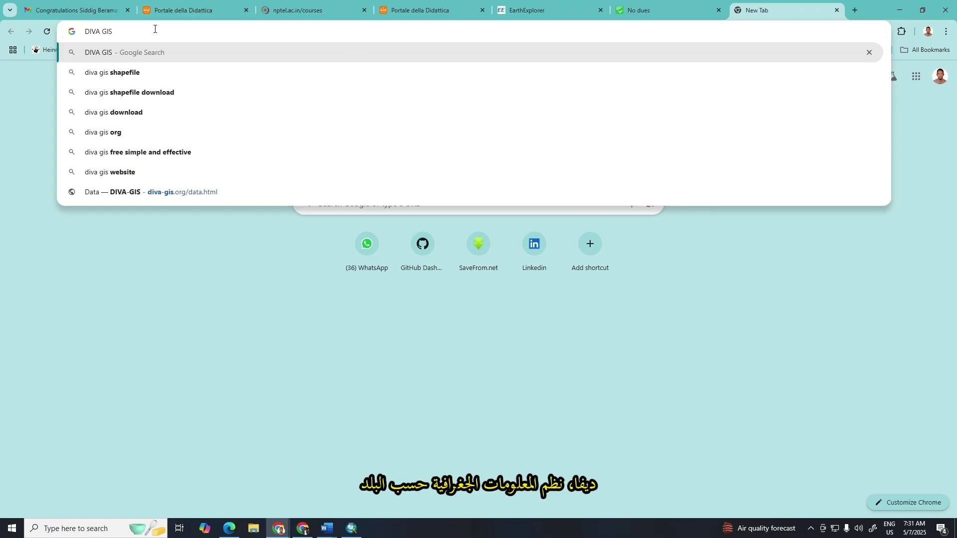
type(" BY ")
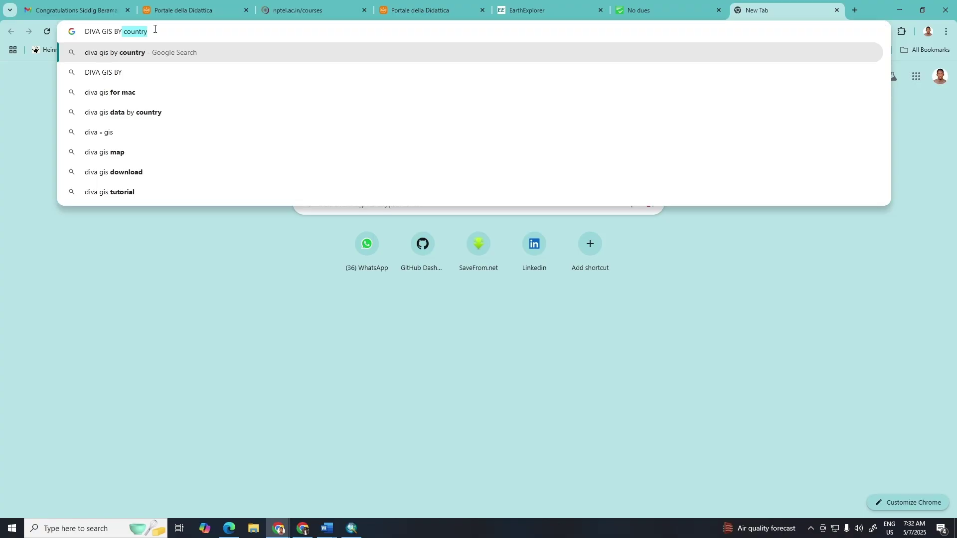
type("country")
key("Return")
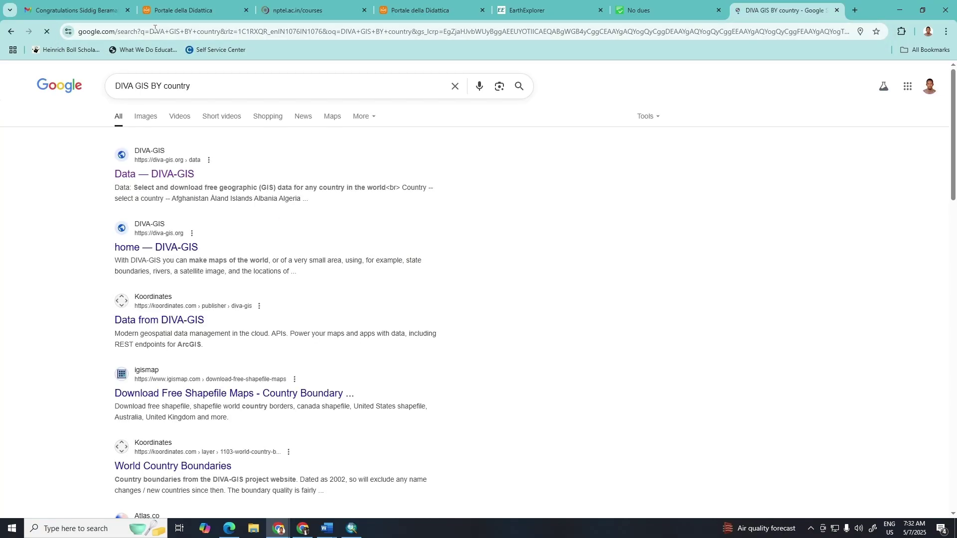
left_click(137, 173)
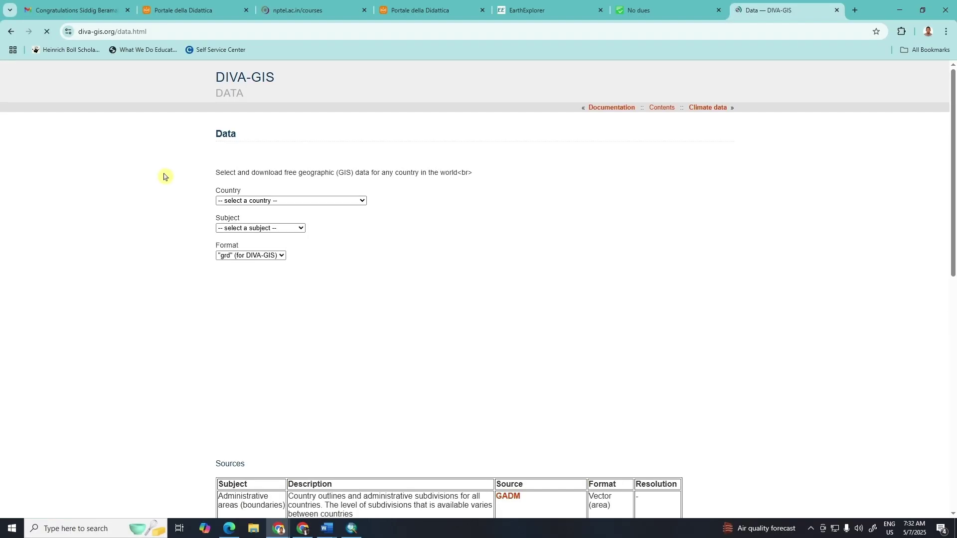
Choose Sudan as the country for the DIVA-GIS data download
scroll(434, 176, "down", 1)
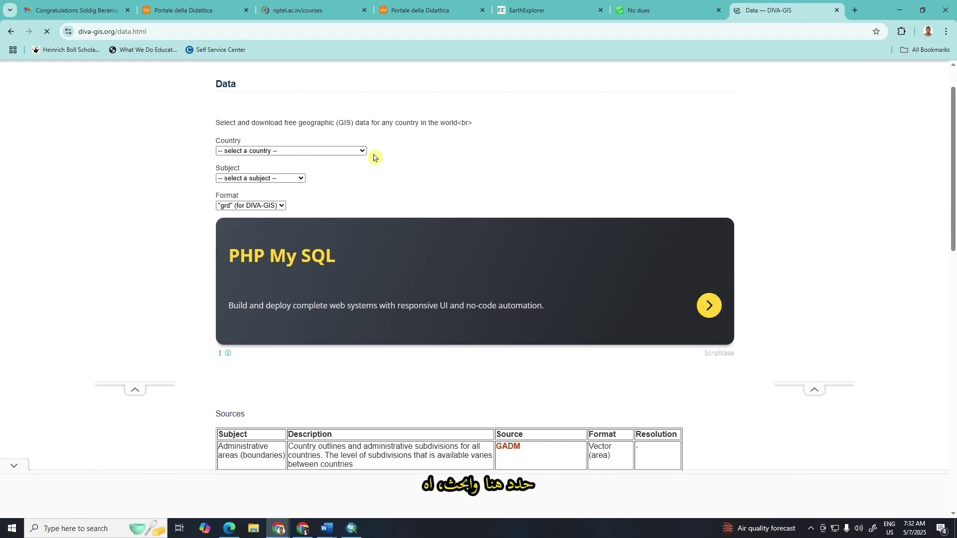
left_click(363, 152)
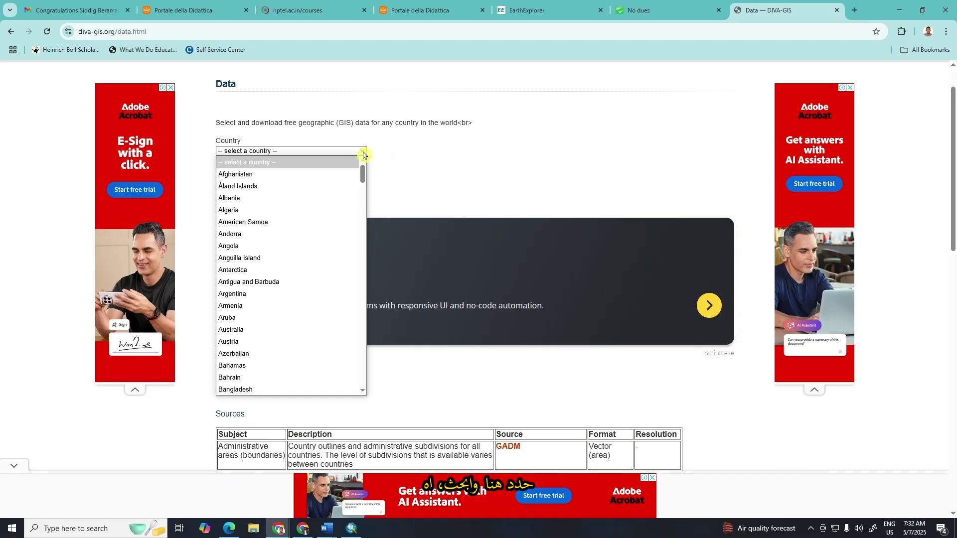
scroll(297, 212, "down", 3)
scroll(297, 213, "down", 3)
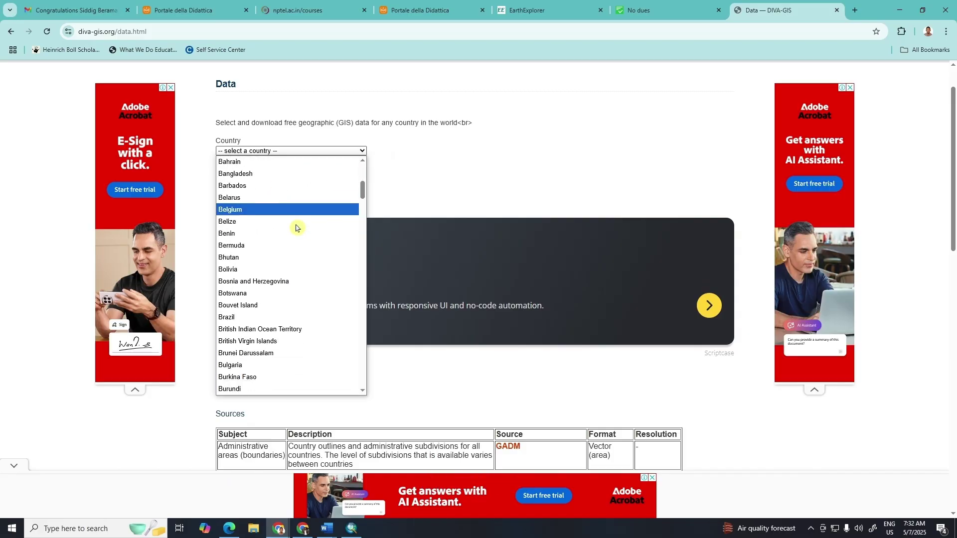
key("s")
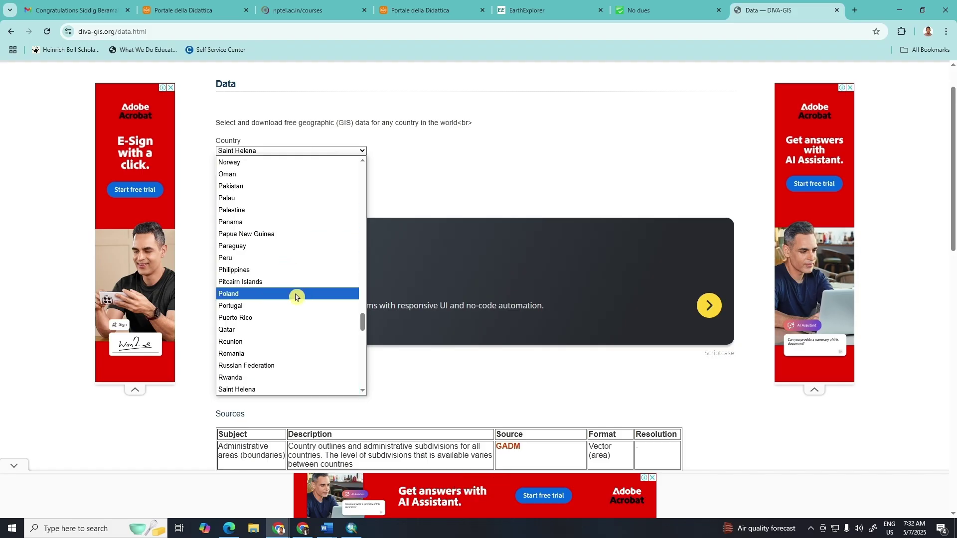
scroll(295, 319, "down", 5)
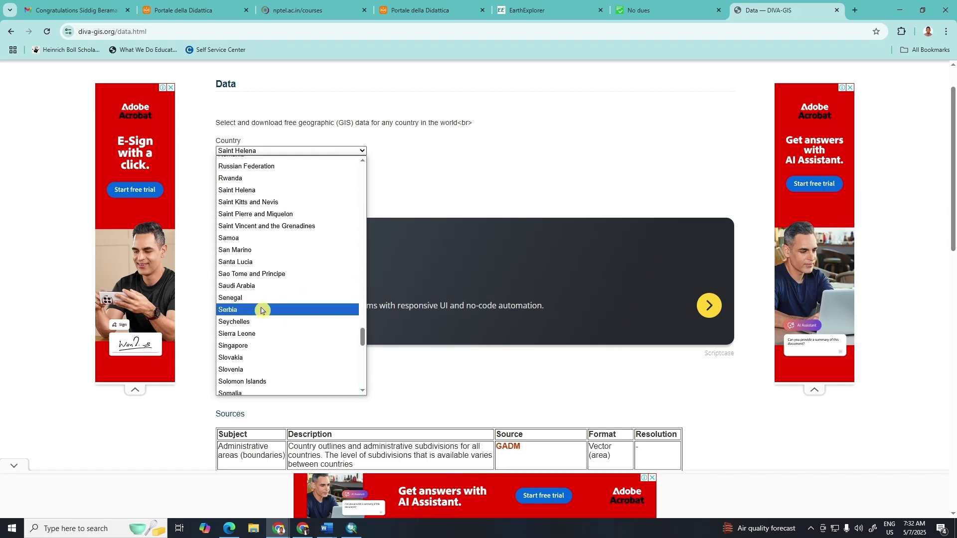
scroll(264, 312, "down", 2)
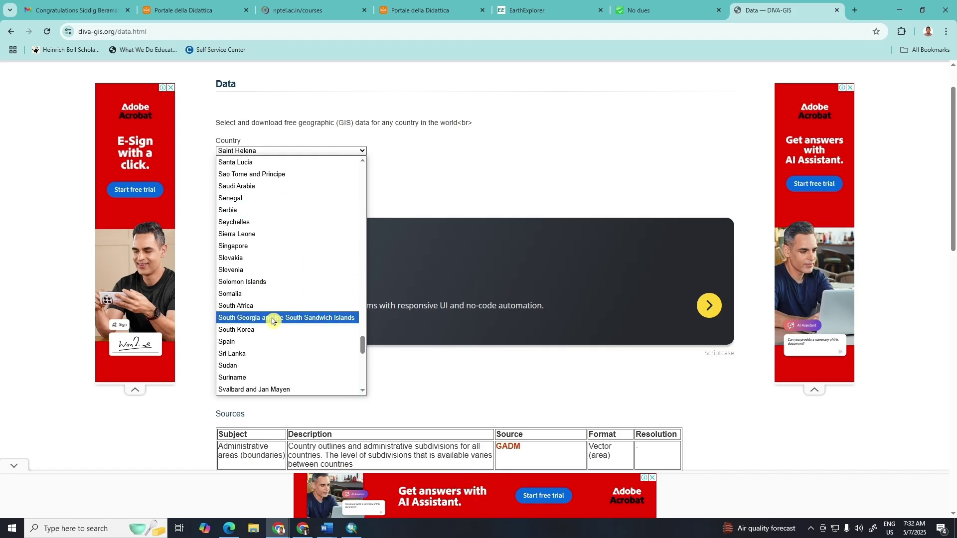
left_click(254, 366)
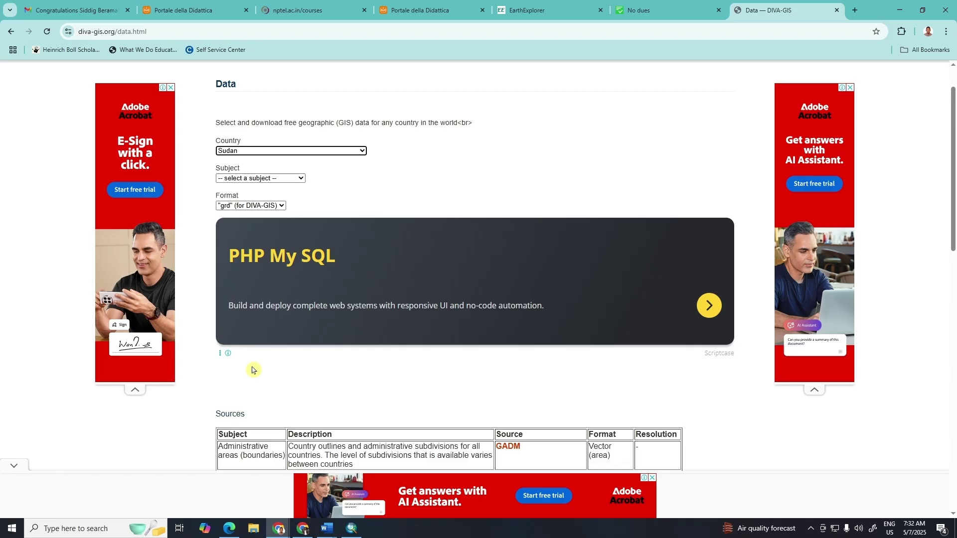
Download Sudan's Elevation (country mask) data in GeoTIFF format as SDN_msk_alt_tif.zip, dismissing the advertisement
left_click(301, 178)
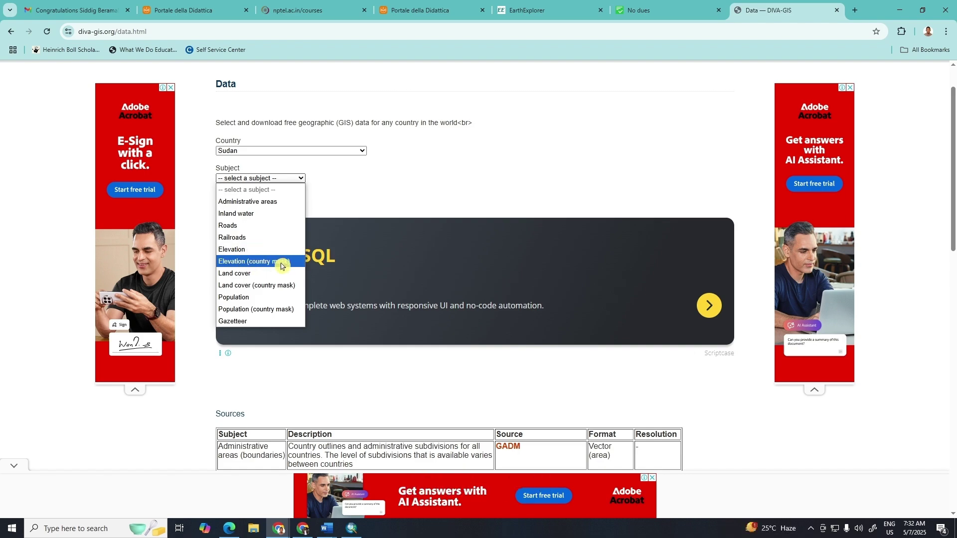
left_click(251, 262)
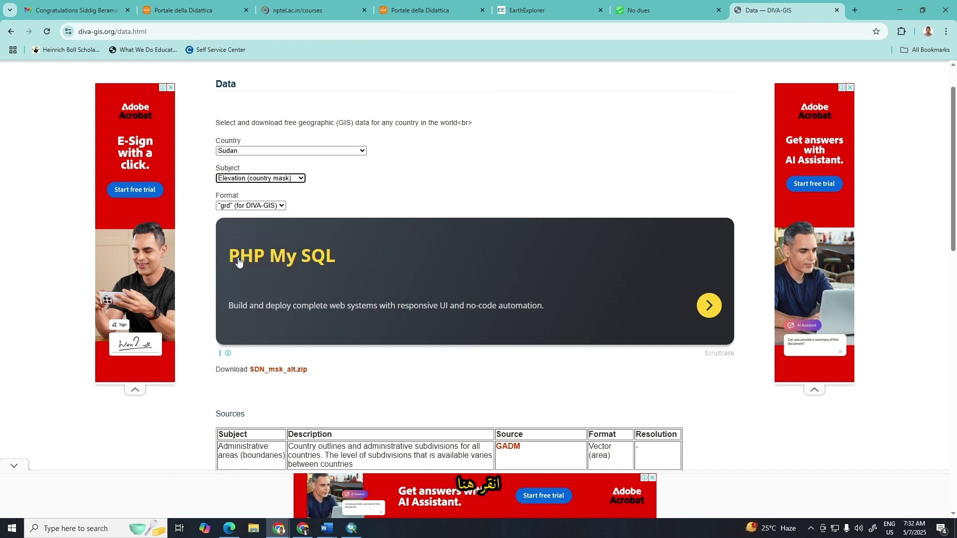
left_click(247, 206)
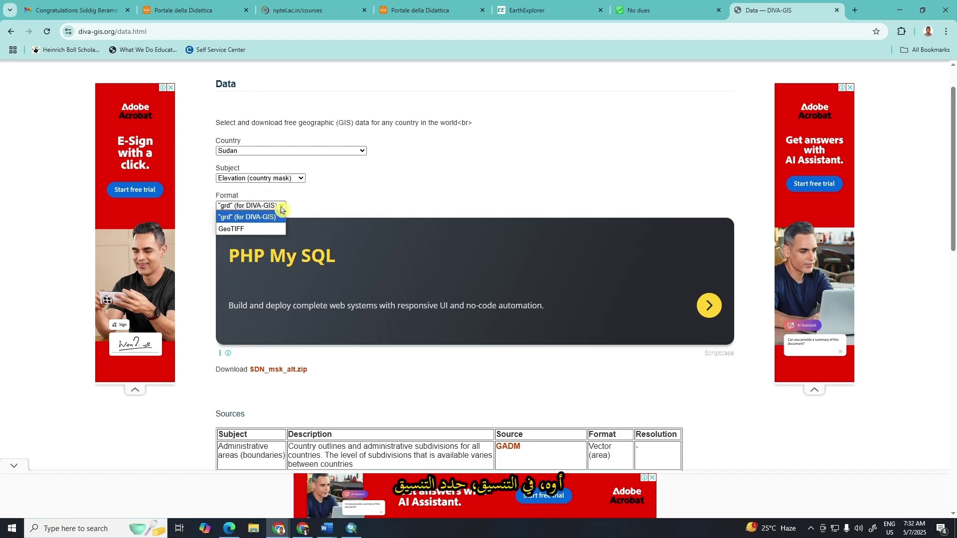
left_click(236, 231)
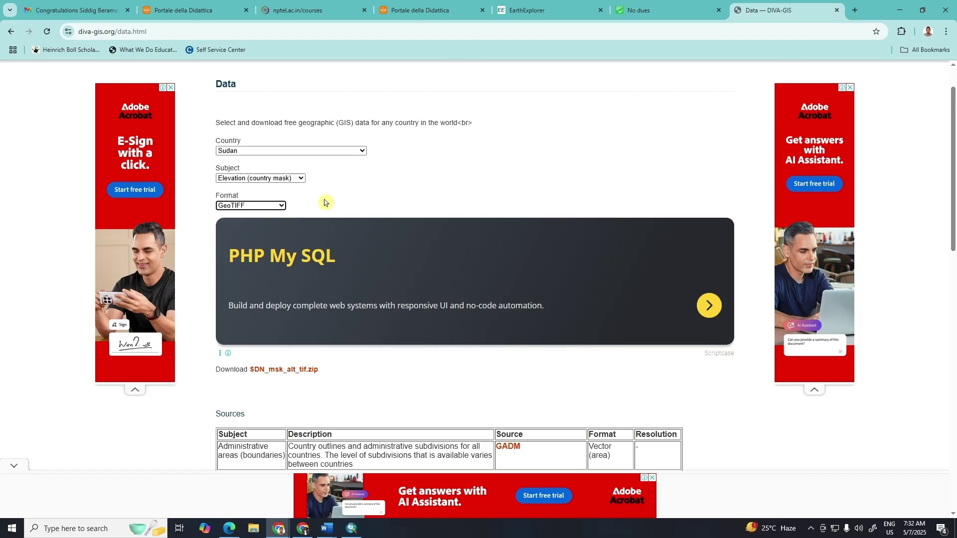
scroll(324, 202, "down", 1)
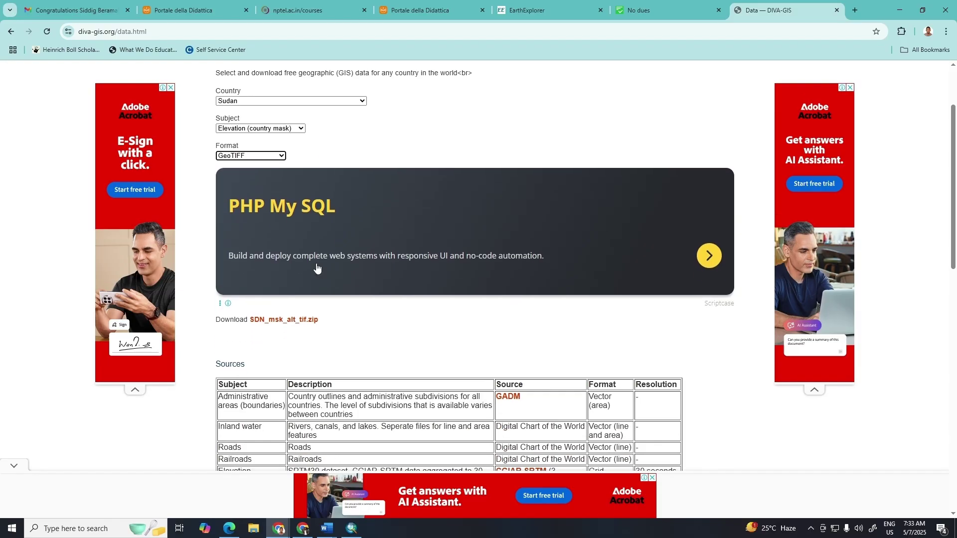
left_click(301, 321)
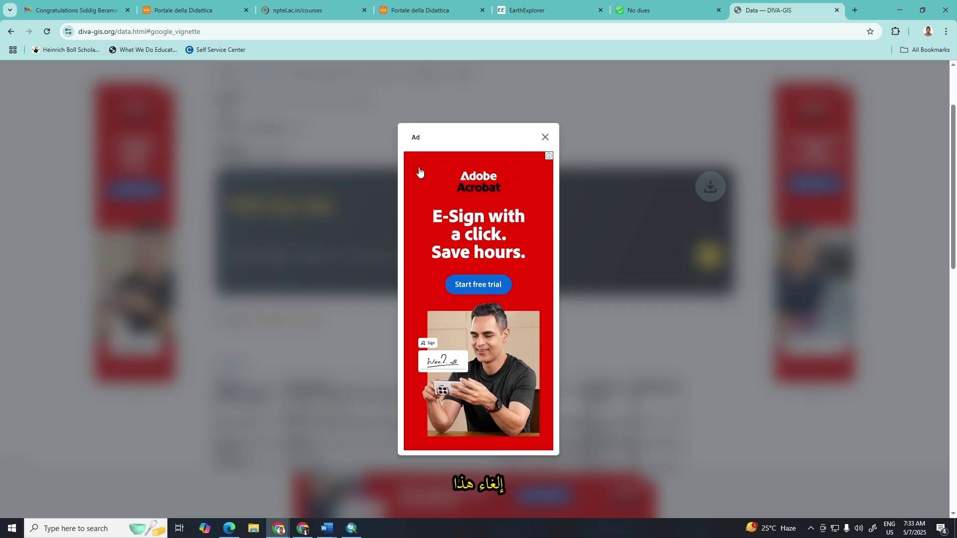
left_click(545, 137)
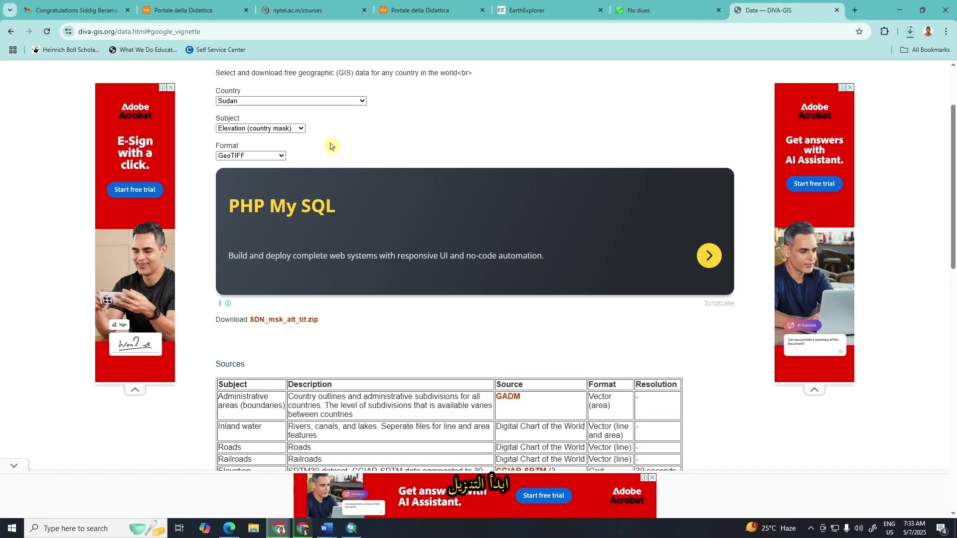
Change the subject to Land cover (country mask) and download SDN_msk_cov_tif.zip for Sudan
scroll(331, 145, "up", 2)
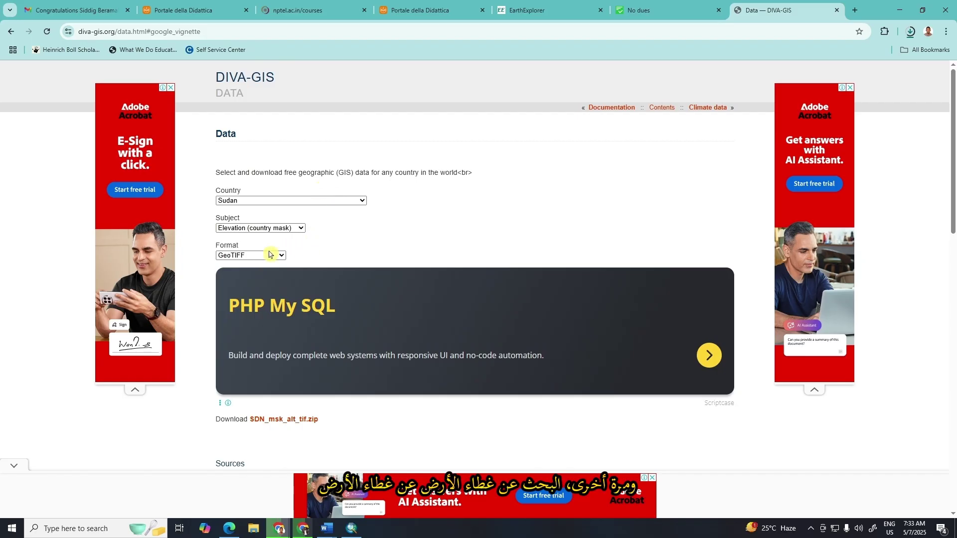
left_click(299, 229)
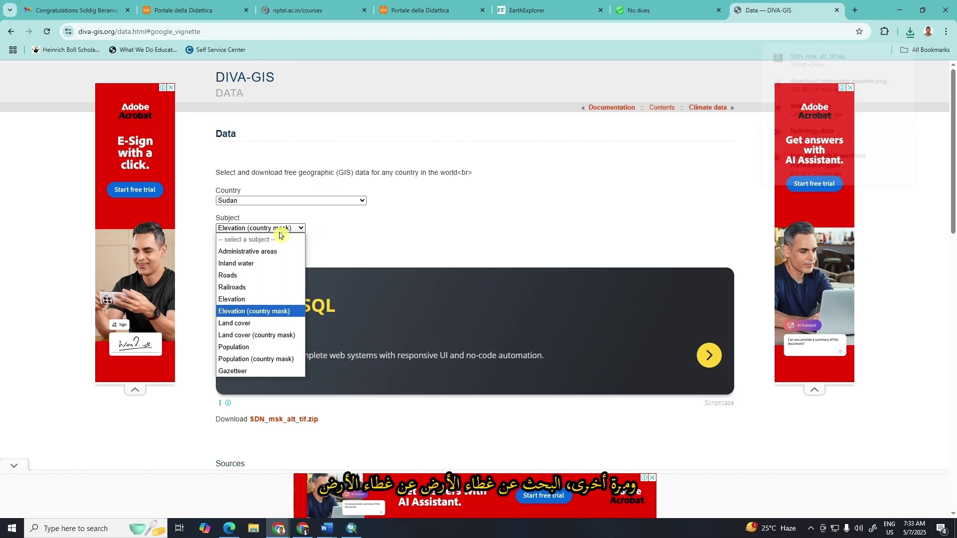
left_click(255, 335)
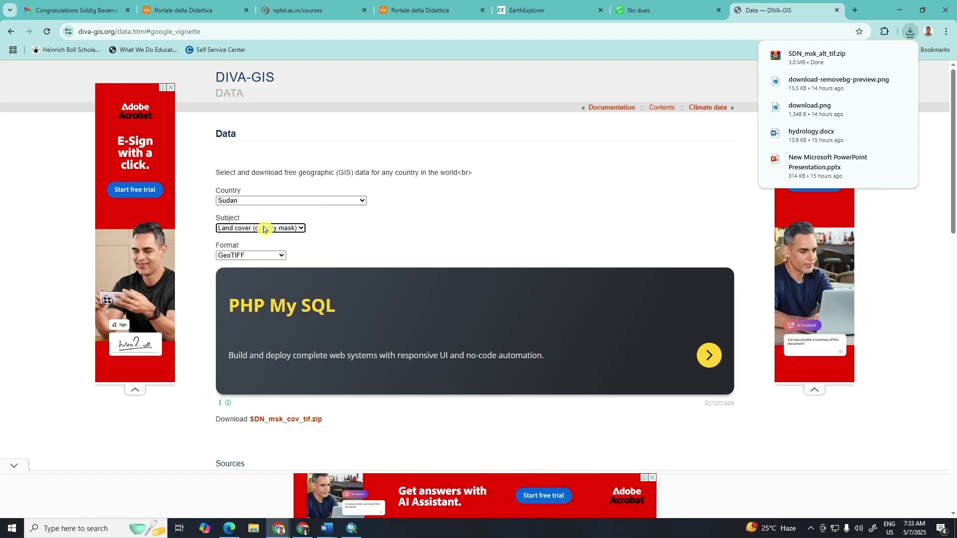
left_click(286, 421)
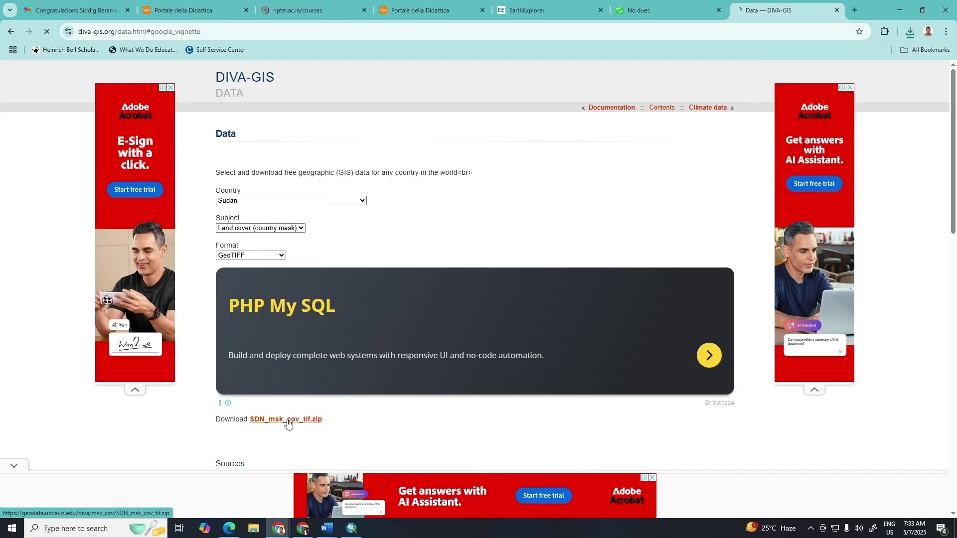
left_click(291, 379)
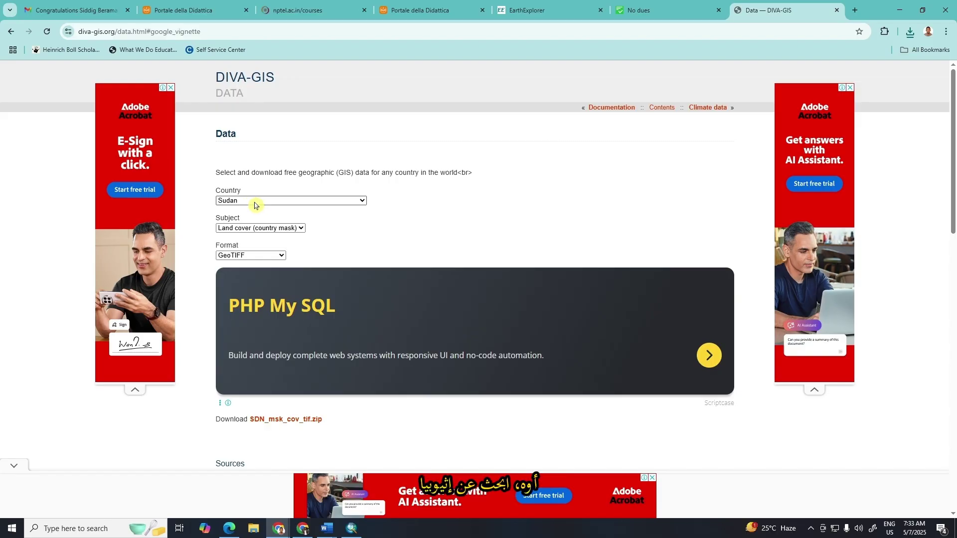
Change the country to Ethiopia and download its country-mask land cover file ETH_msk_cov_tif.zip
left_click(313, 202)
key("e")
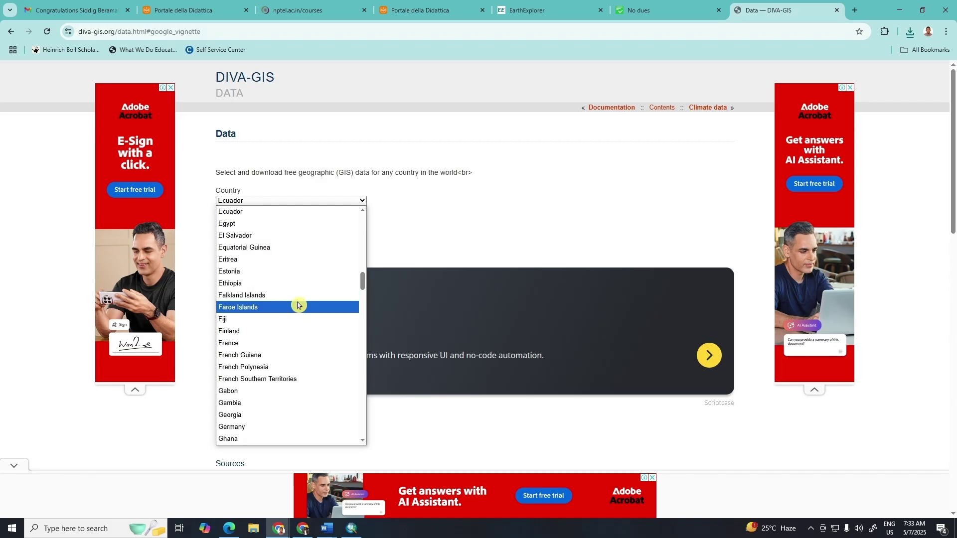
scroll(297, 304, "down", 4)
scroll(298, 304, "up", 4)
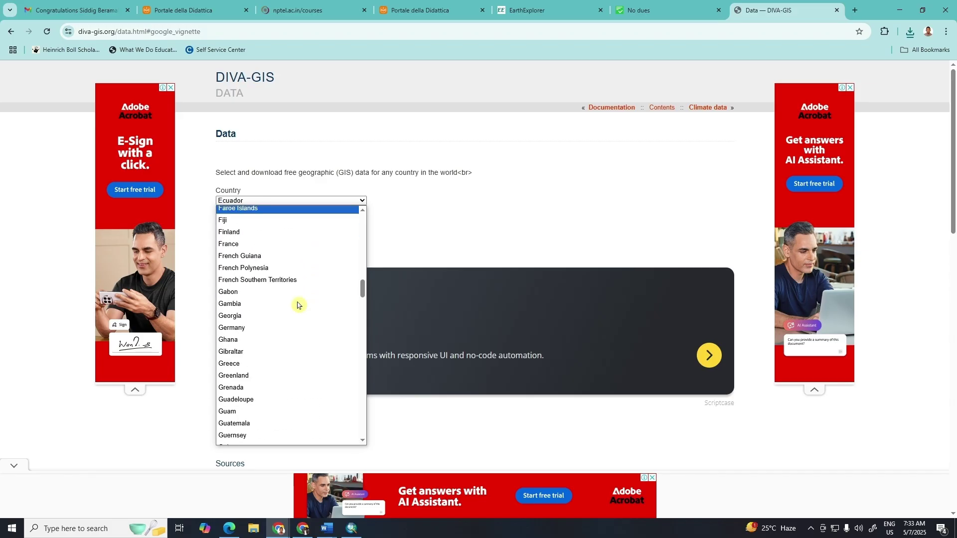
scroll(274, 309, "up", 2)
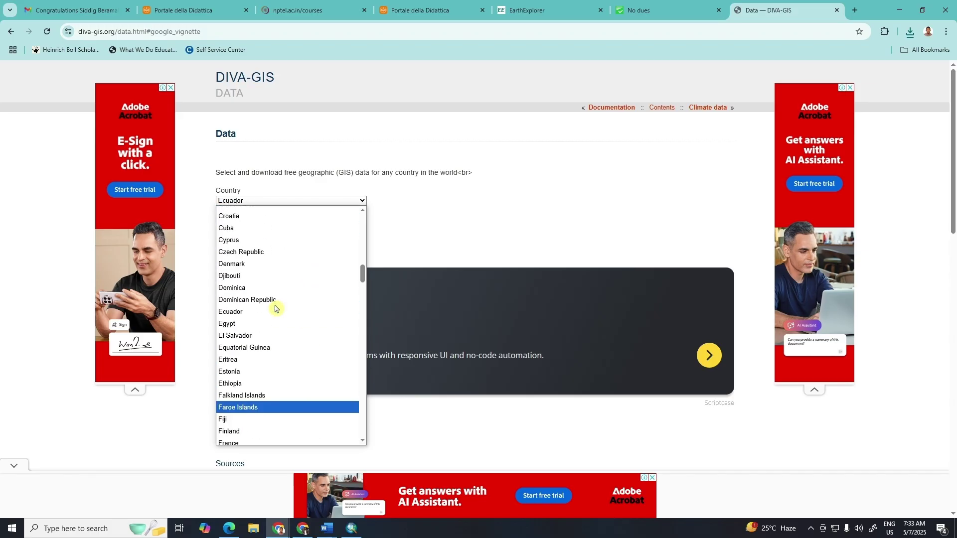
left_click(232, 384)
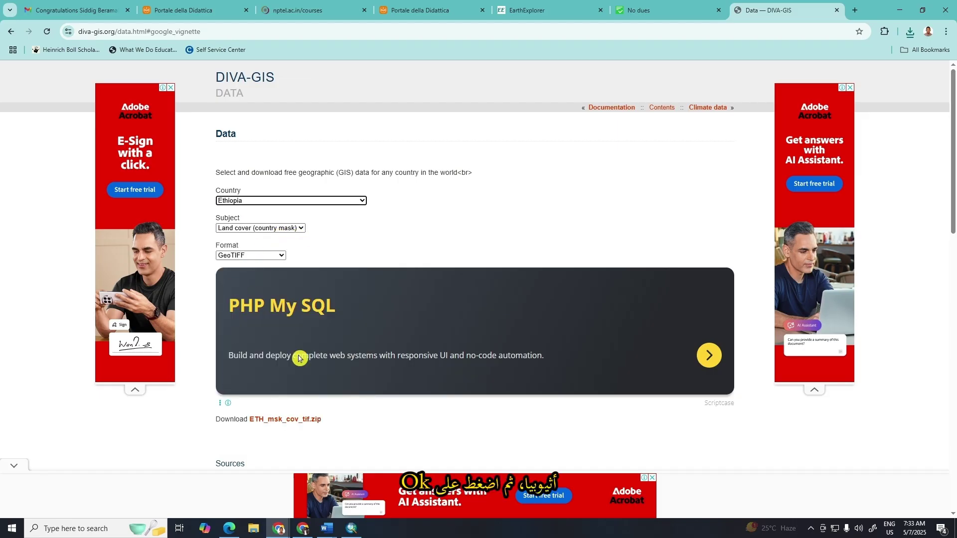
left_click(301, 421)
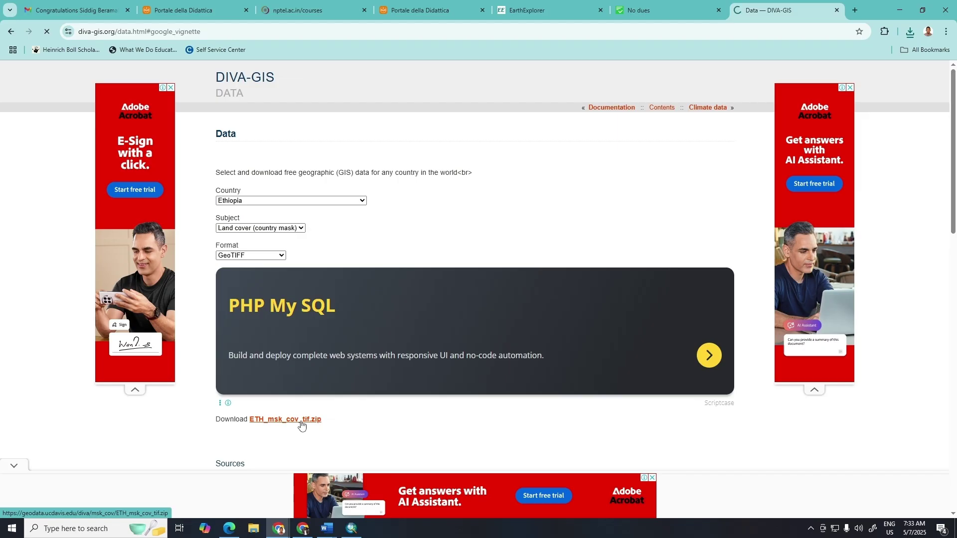
Change the subject to Elevation (country mask) and download ETH_msk_alt_tif.zip for Ethiopia
left_click(304, 230)
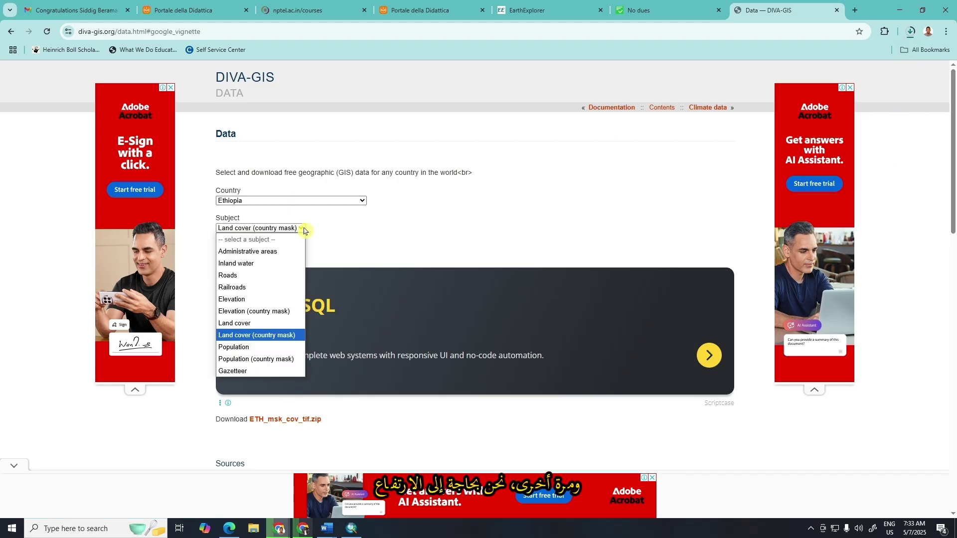
left_click(255, 311)
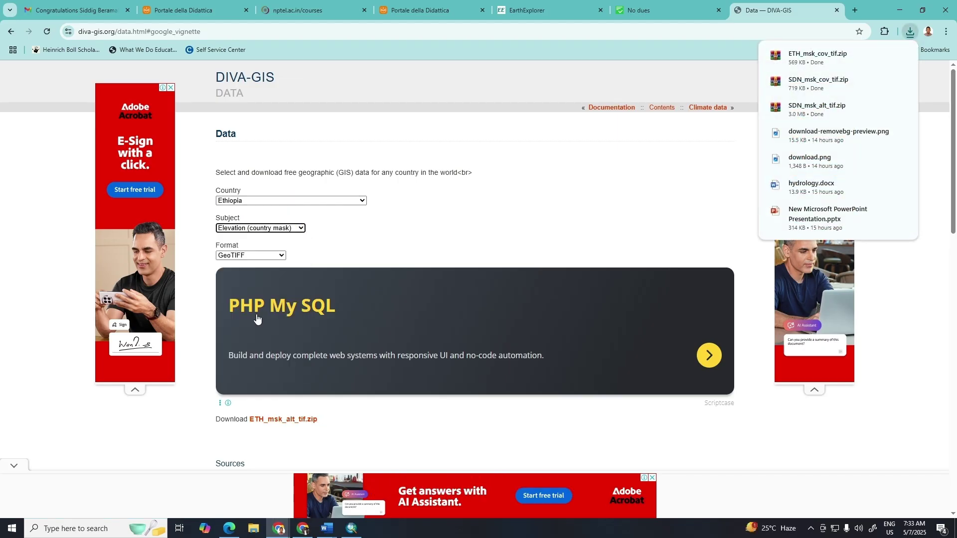
left_click(300, 422)
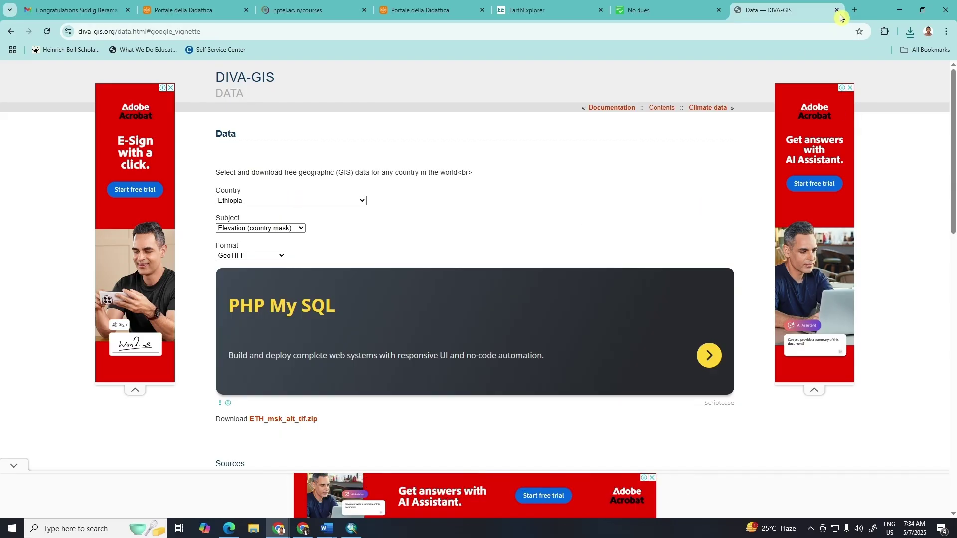
left_click(781, 29)
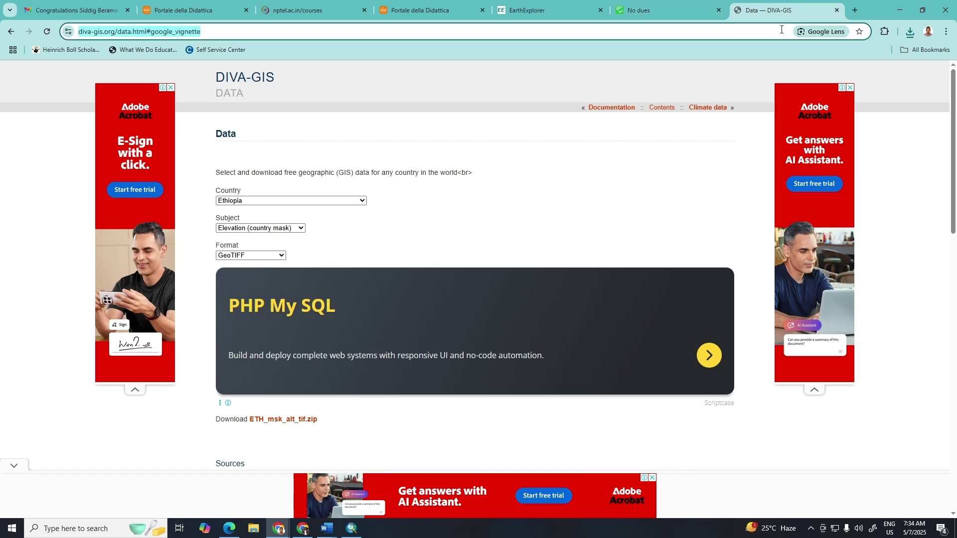
Search for the FAO soil map and open the Digital Soil Map of the World (Geonetwork) from the FAO/UNESCO Soil Map page
type("FAO")
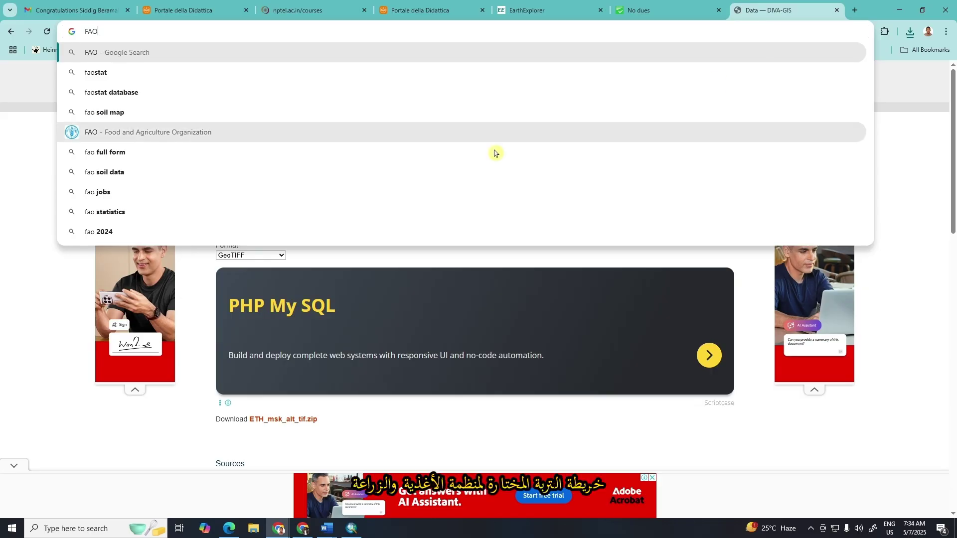
left_click(141, 115)
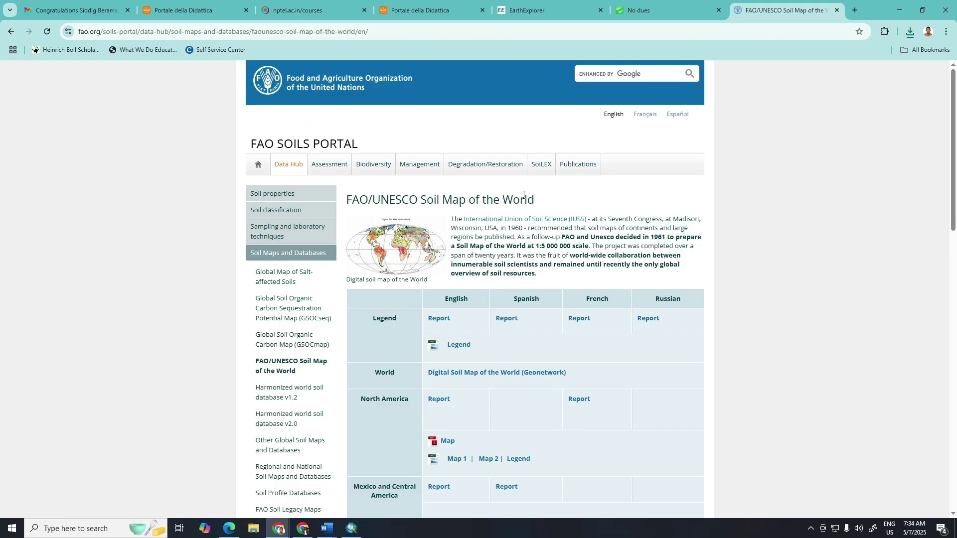
scroll(531, 192, "down", 3)
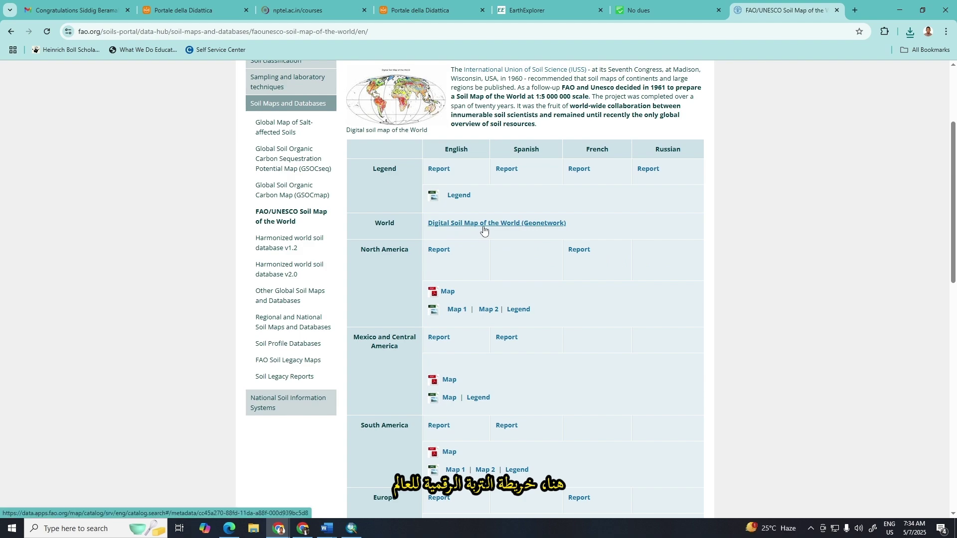
left_click(486, 227)
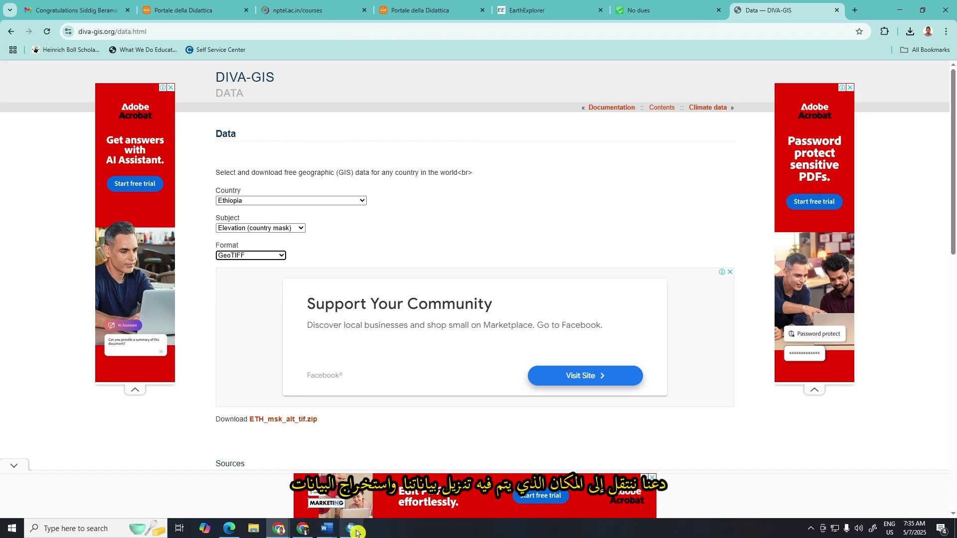
Switch to the Downloads folder in File Explorer and extract SDN_msk_alt_tif.zip and SDN_msk_cov_tif.zip into their own folders
left_click(355, 532)
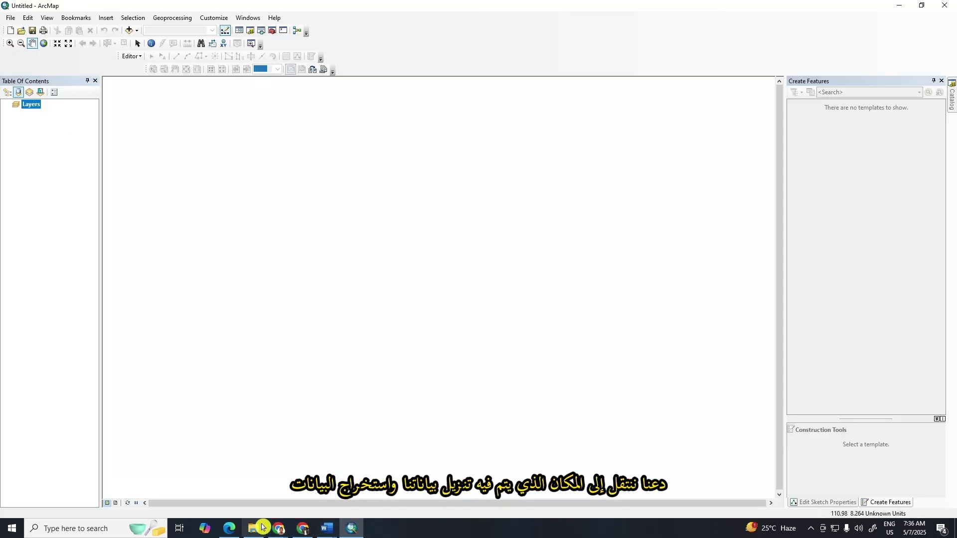
left_click(255, 534)
left_click(281, 88)
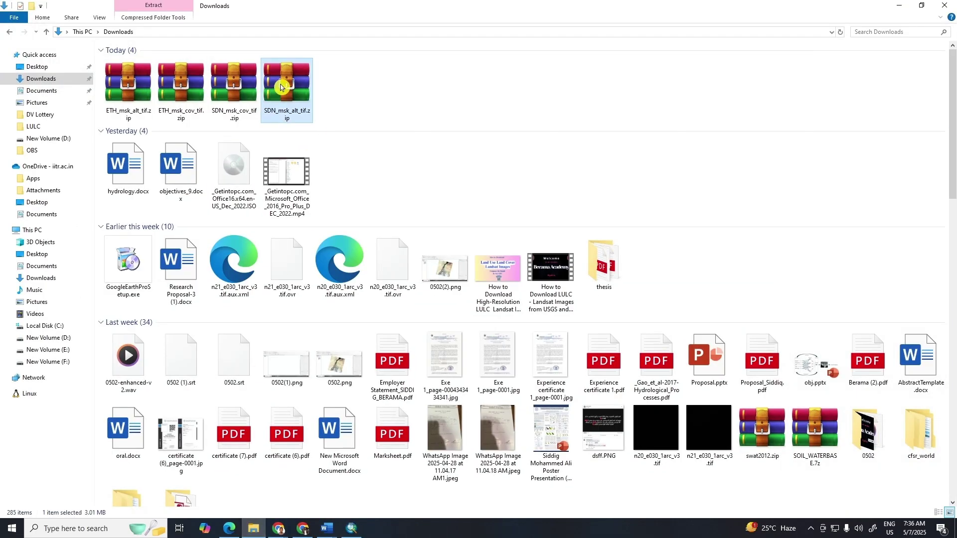
right_click(280, 88)
left_click(318, 136)
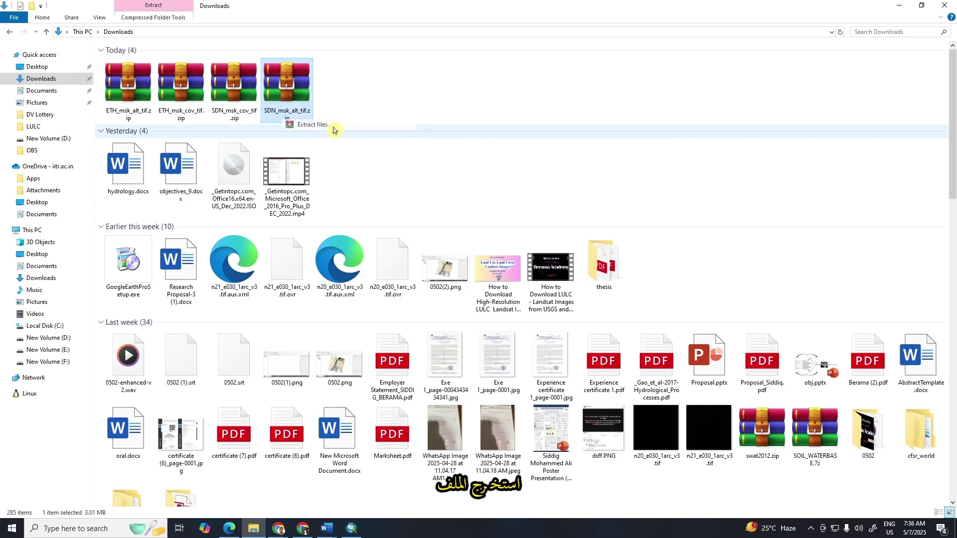
left_click(502, 376)
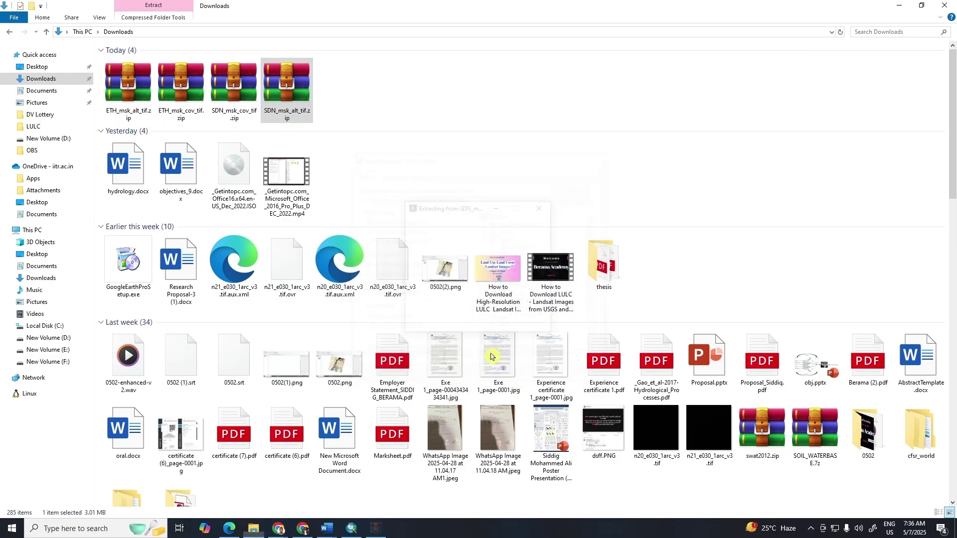
left_click(243, 100)
right_click(240, 94)
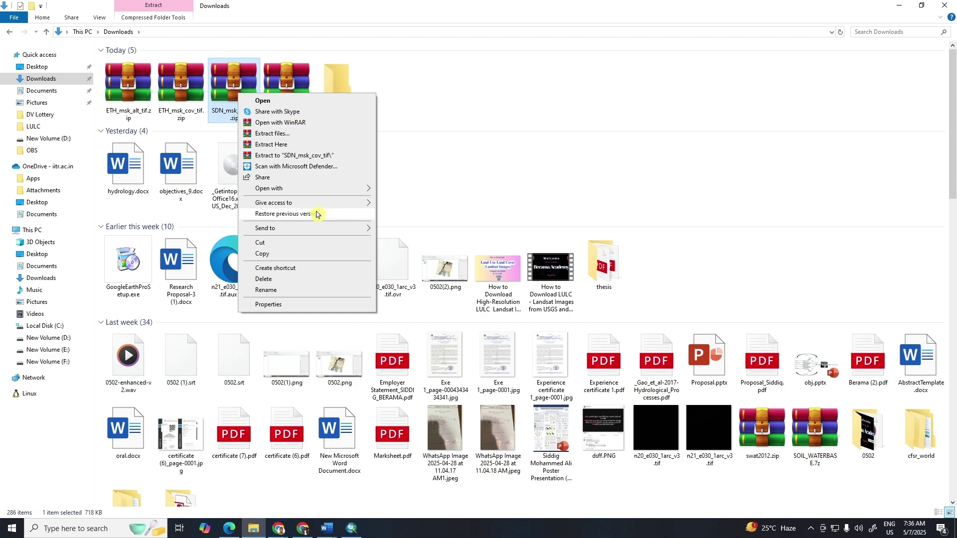
left_click(286, 134)
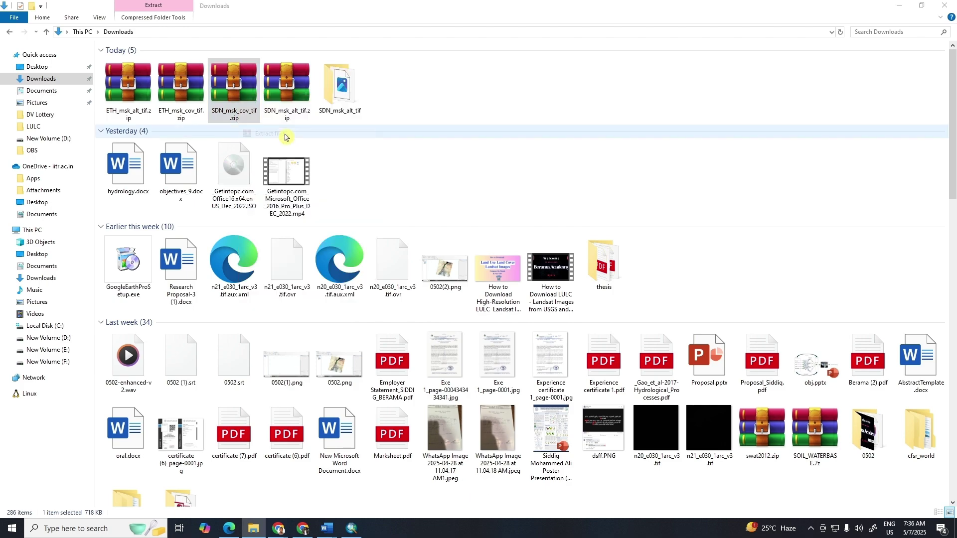
left_click(508, 377)
Extract Ethiopia's archives ETH_msk_cov_tif.zip and ETH_msk_alt_tif.zip into their own folders in Downloads
left_click(181, 85)
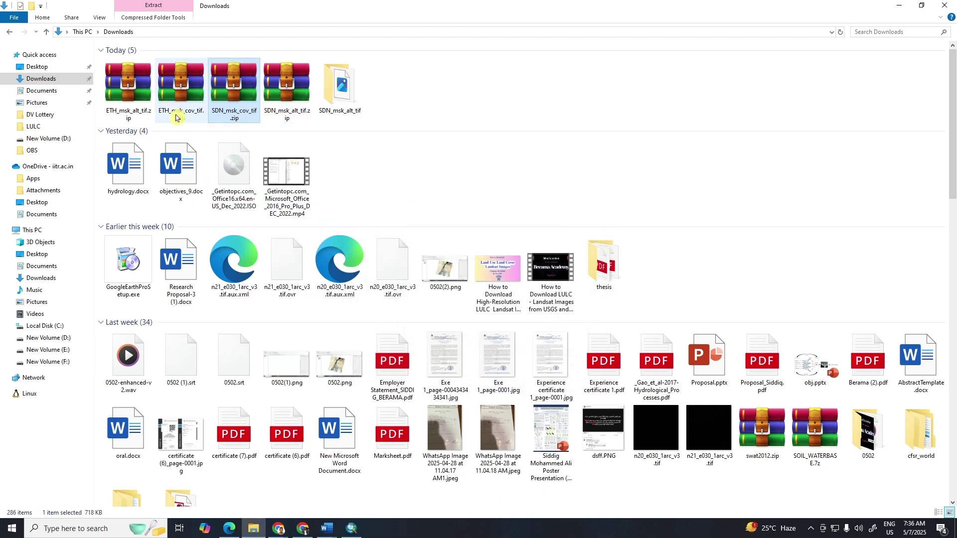
right_click(179, 100)
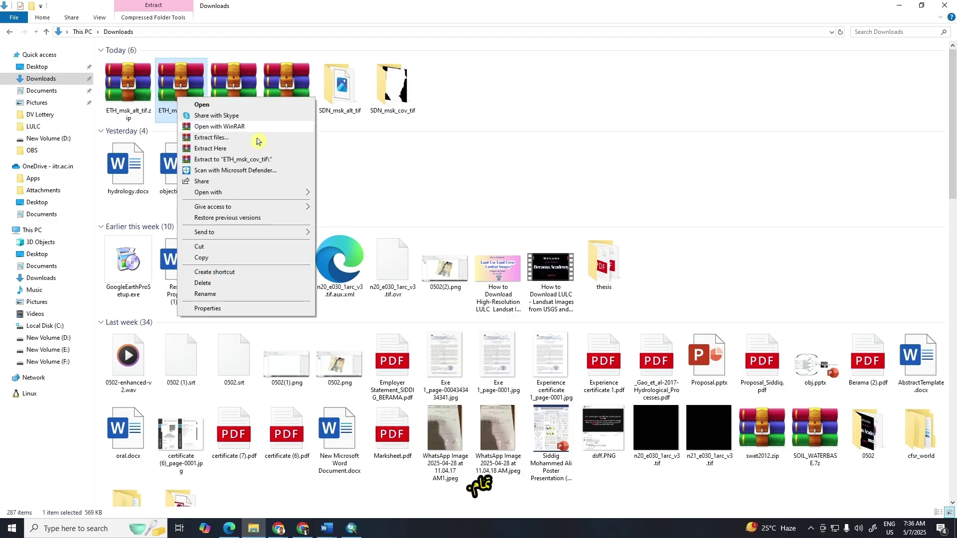
left_click(223, 138)
left_click(506, 377)
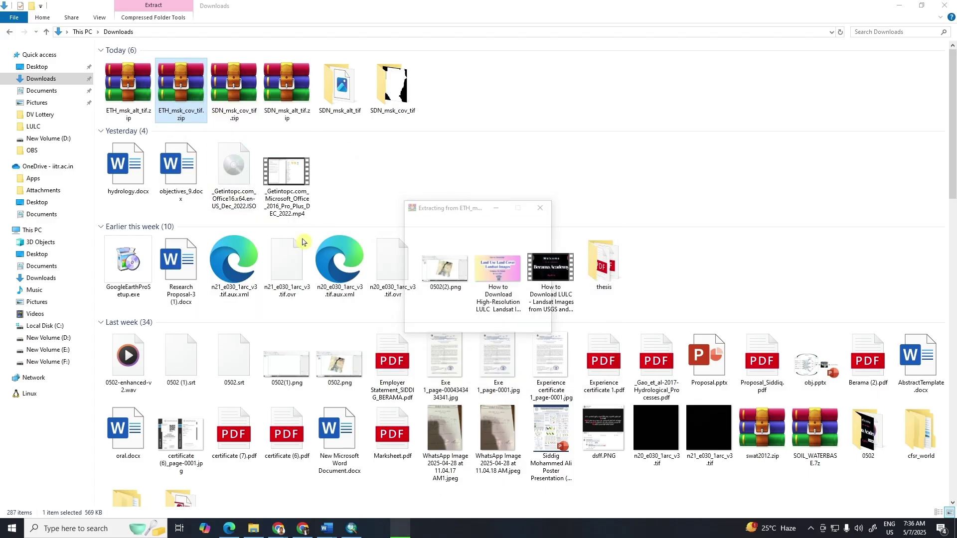
left_click(131, 86)
right_click(143, 90)
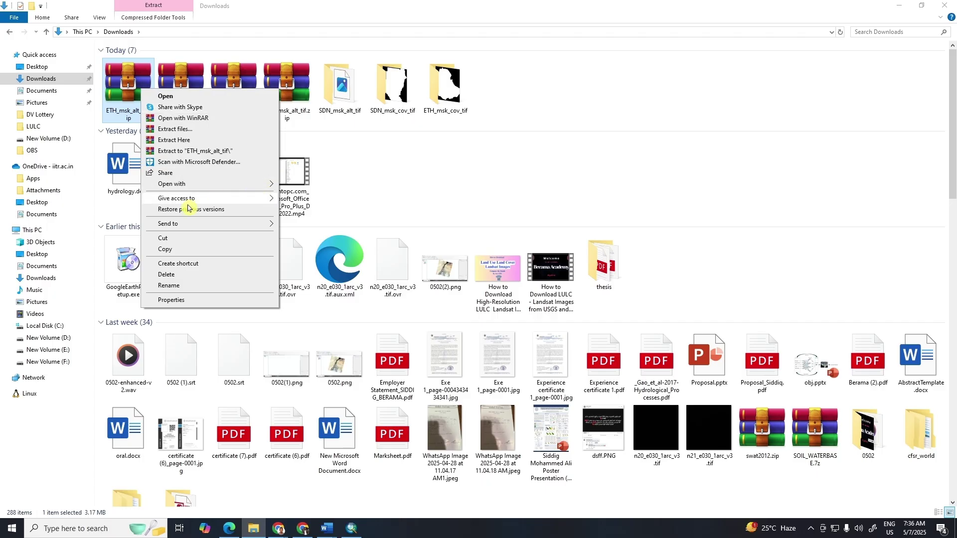
left_click(183, 131)
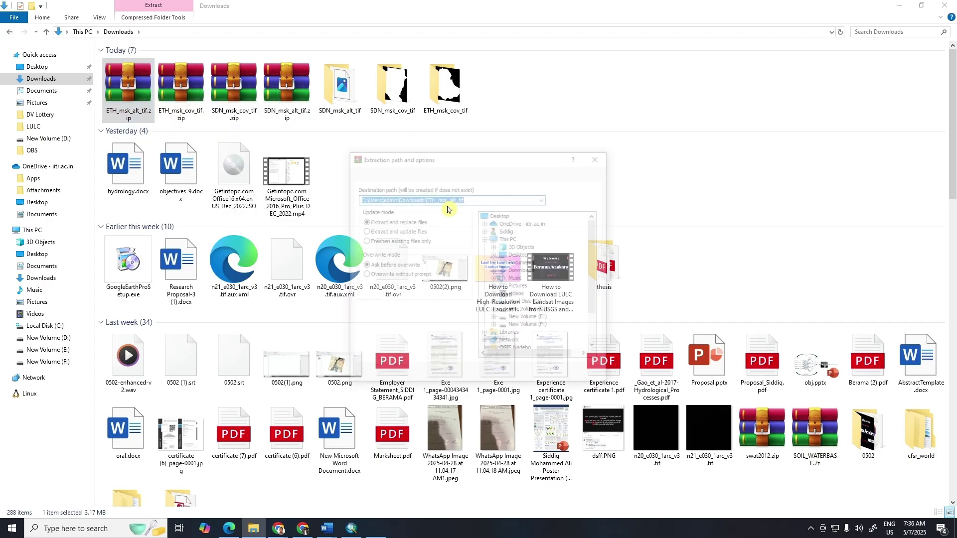
left_click(504, 376)
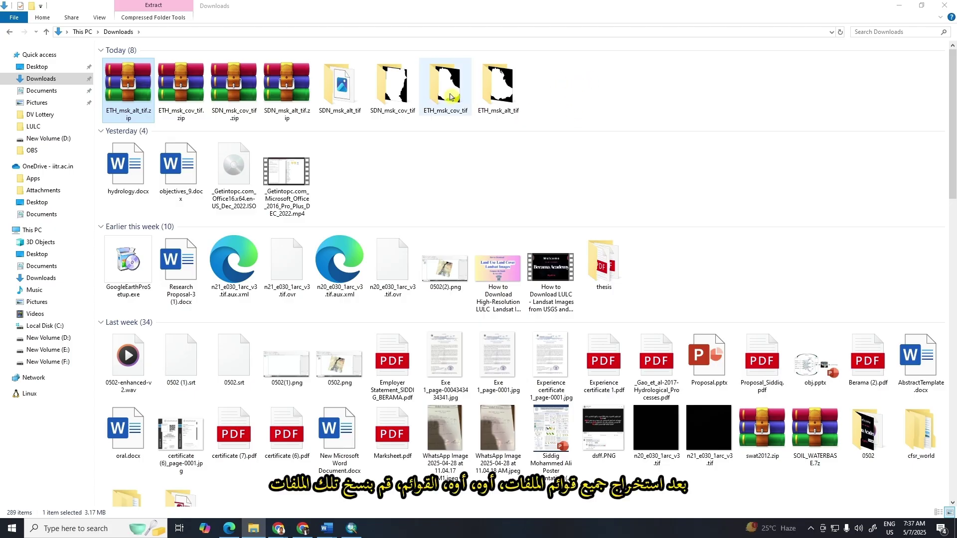
Transfer the four extracted Sudan and Ethiopia folders from Downloads into the SWAT MODEL folder on drive E
left_click_drag(546, 98, 503, 110)
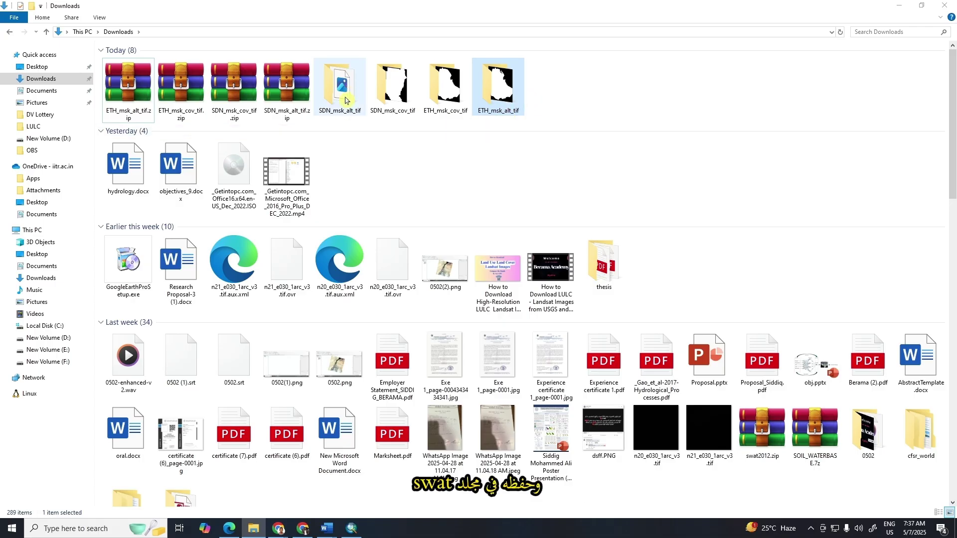
left_click_drag(603, 89, 334, 88)
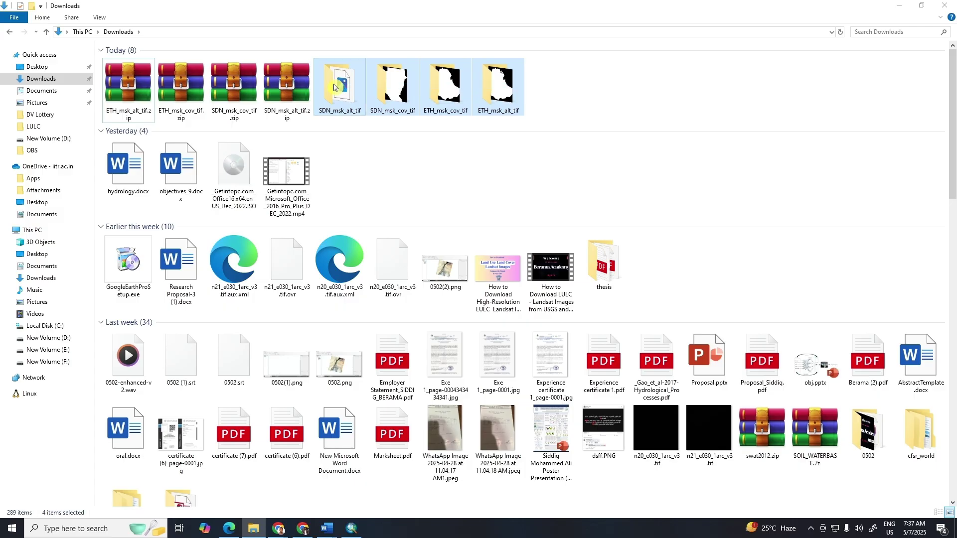
left_click(58, 351)
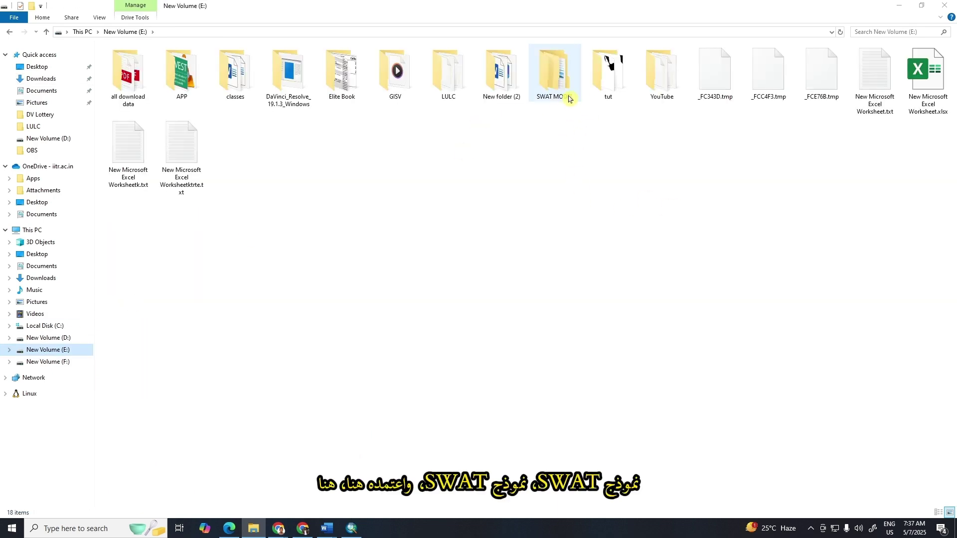
double_click(547, 81)
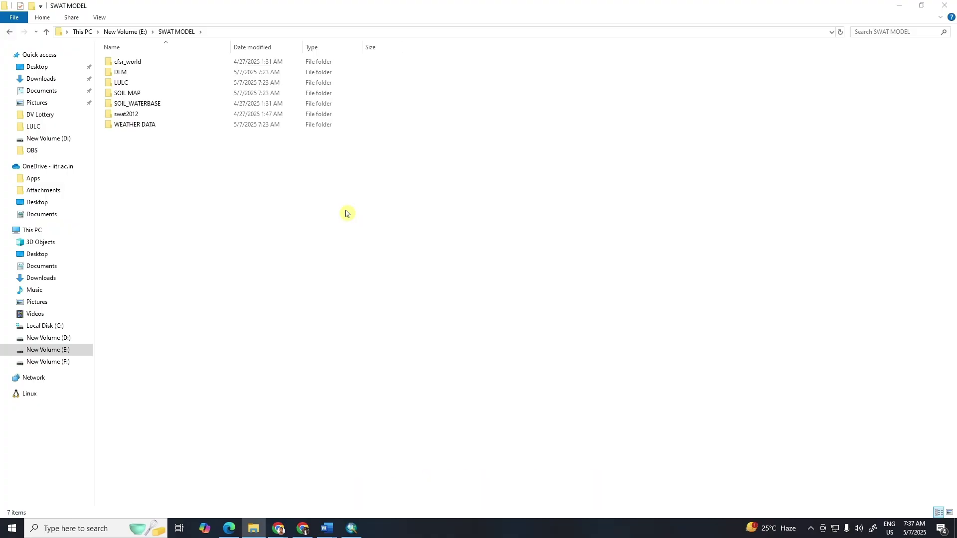
key("ctrl+v")
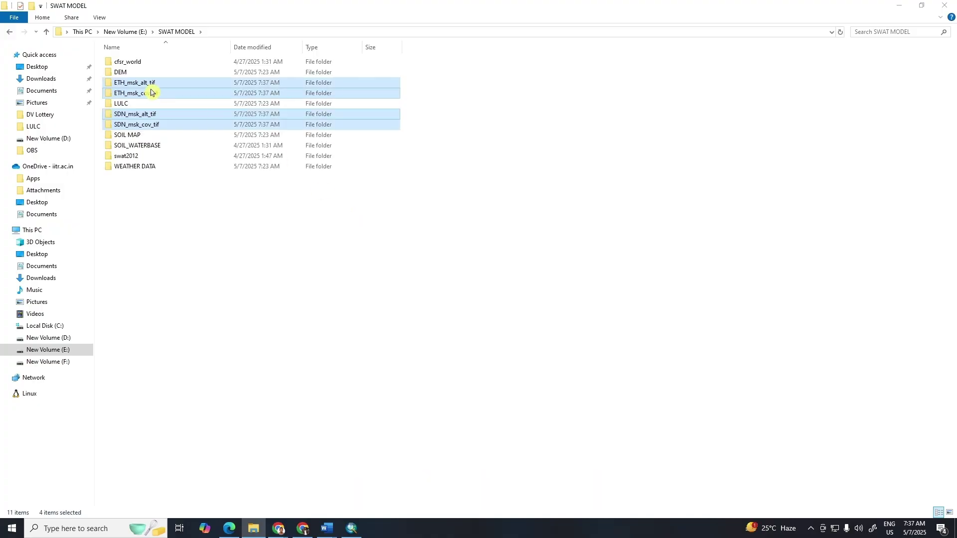
left_click(491, 155)
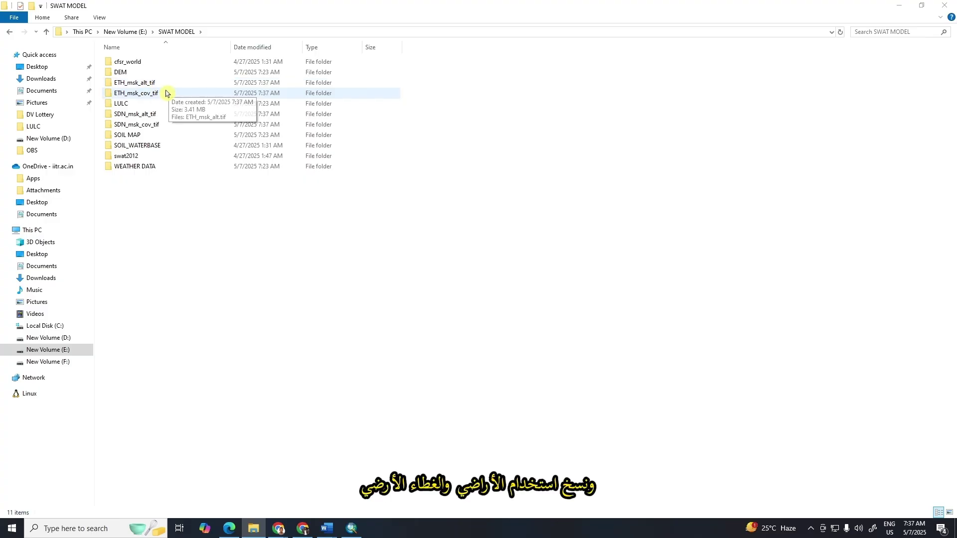
Move the land cover folders ETH_msk_cov_tif and SDN_msk_cov_tif into the LULC folder
left_click(148, 94)
left_click(149, 124, "ctrl")
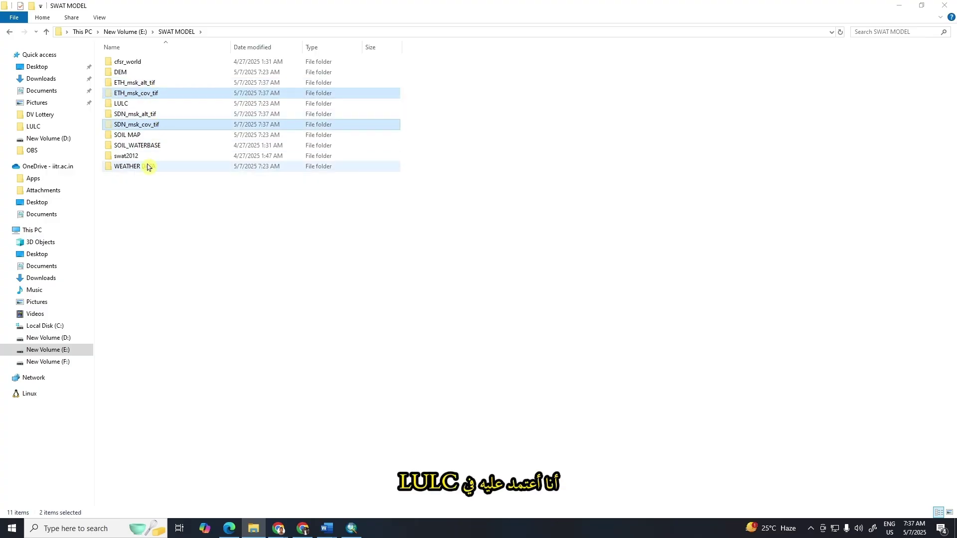
double_click(124, 106)
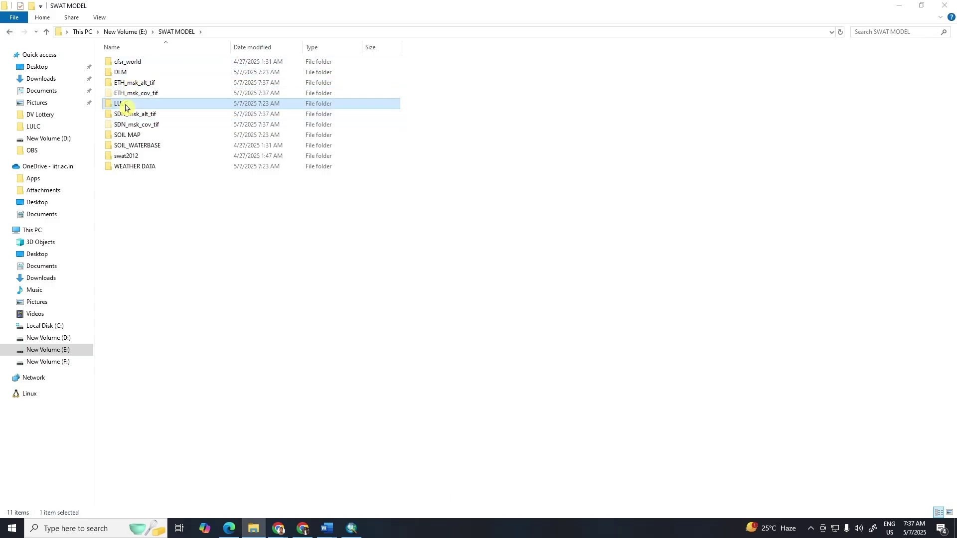
key("ctrl+v")
key("ctrl+a")
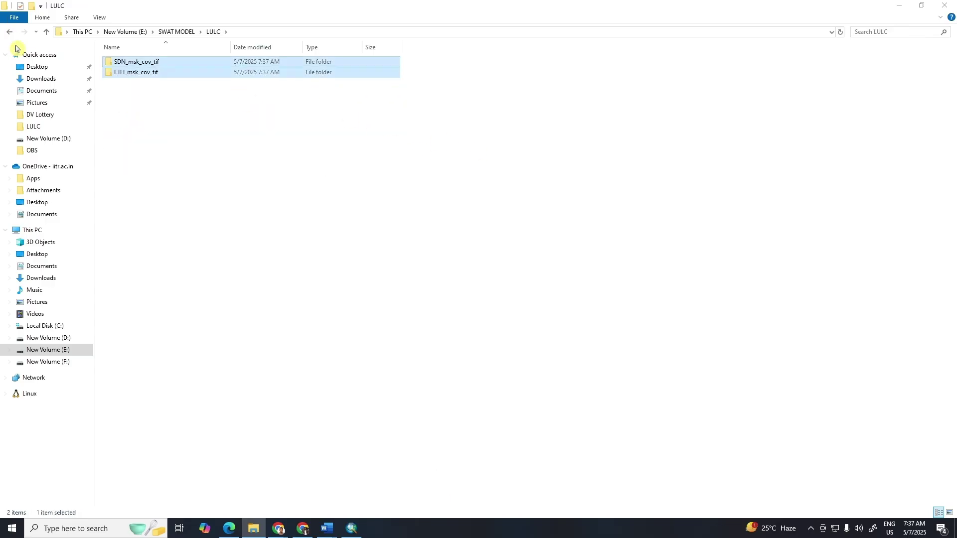
Move the elevation folders ETH_msk_alt_tif and SDN_msk_alt_tif from SWAT MODEL into its DEM folder
left_click(9, 32)
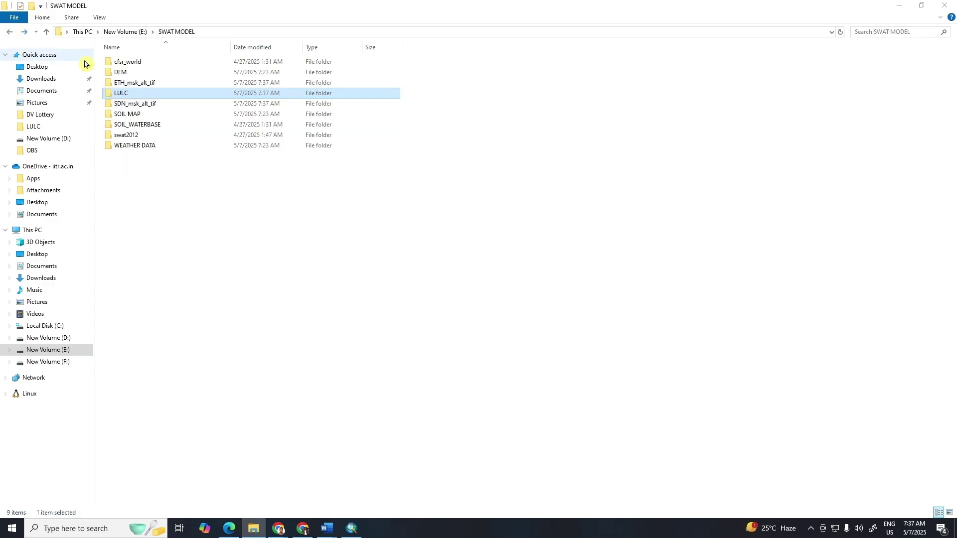
left_click(153, 83)
left_click(154, 107, "ctrl")
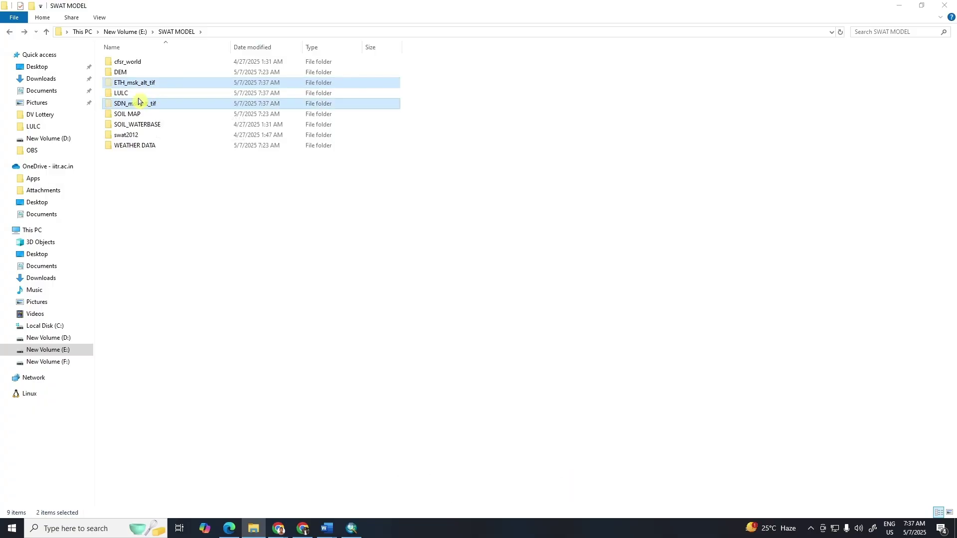
double_click(125, 74)
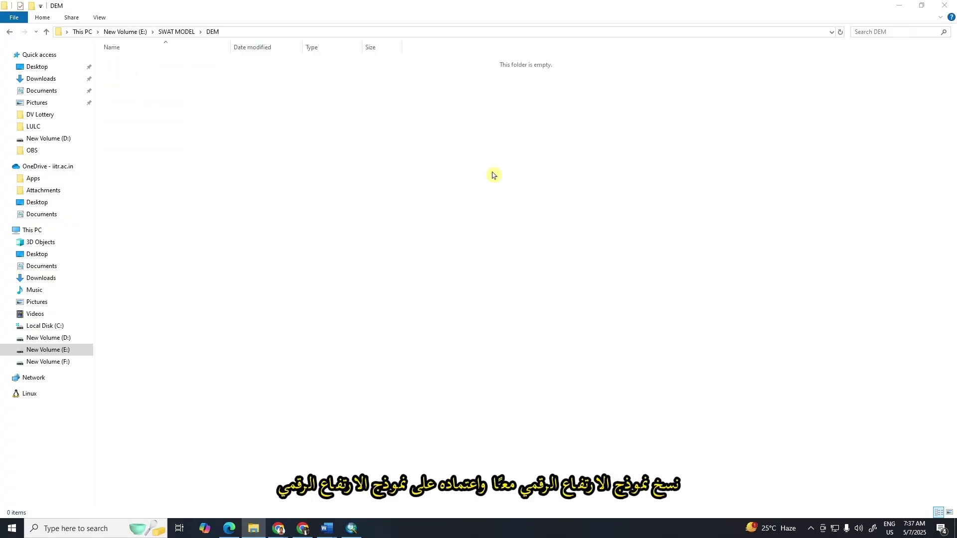
left_click(9, 32)
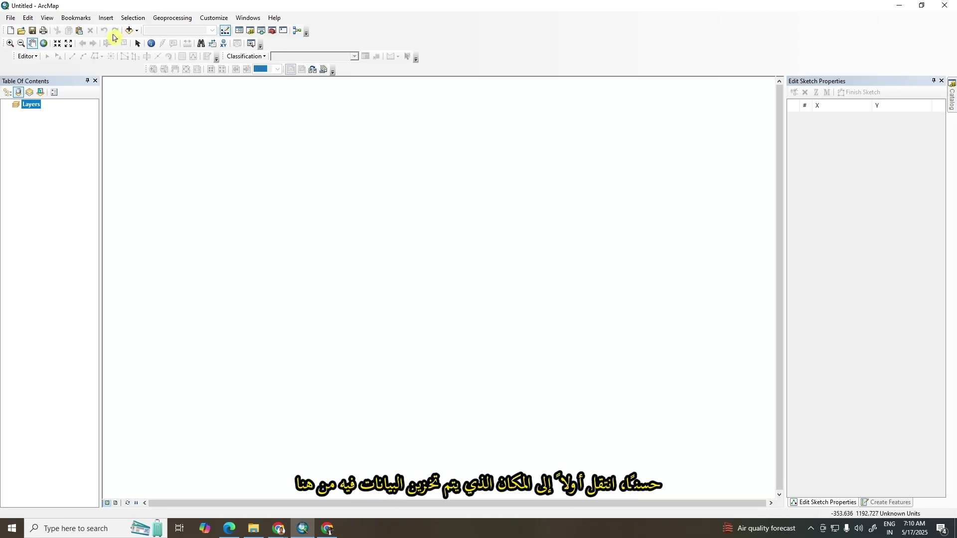
Add Ethiopia's elevation raster ETH_msk_alt.tif to the map from the DEM folder in E:\SWAT MODEL
left_click(129, 30)
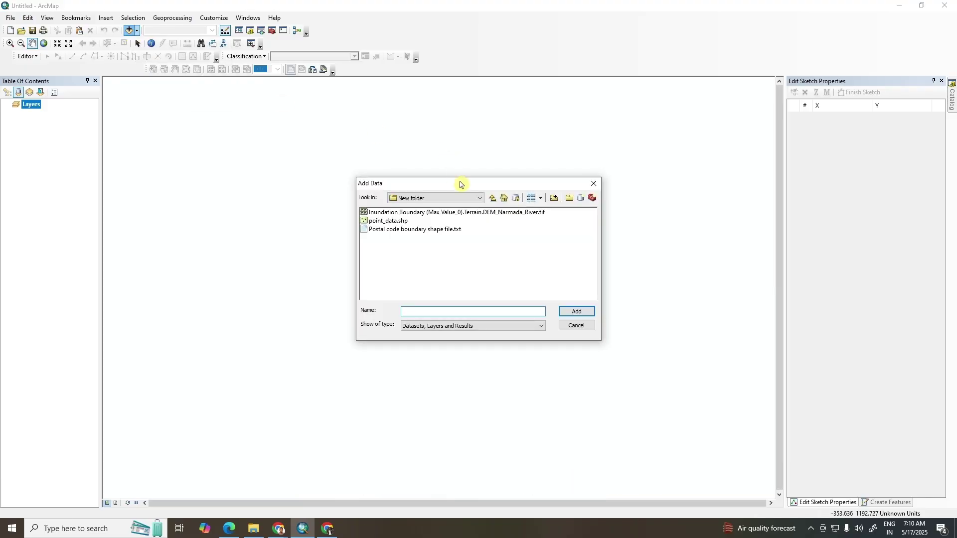
left_click(481, 200)
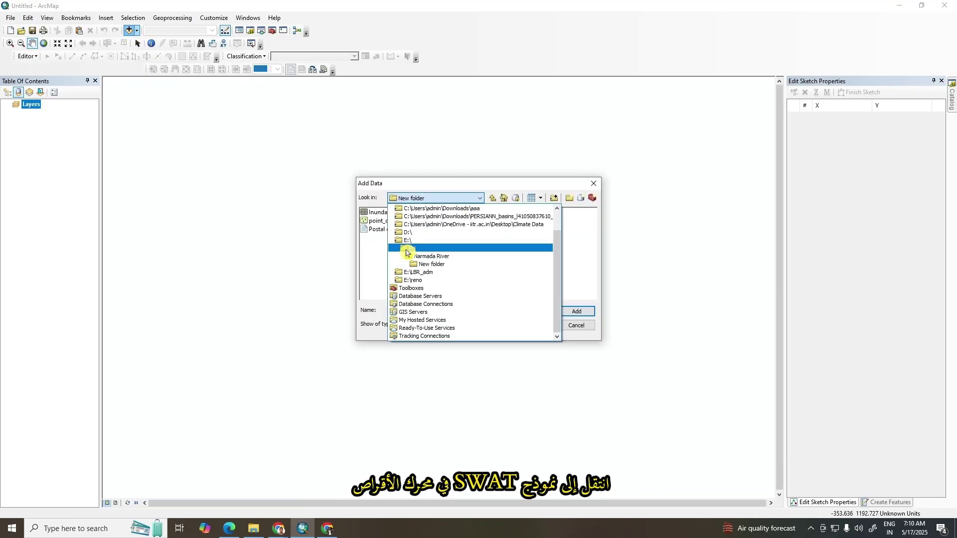
left_click(422, 240)
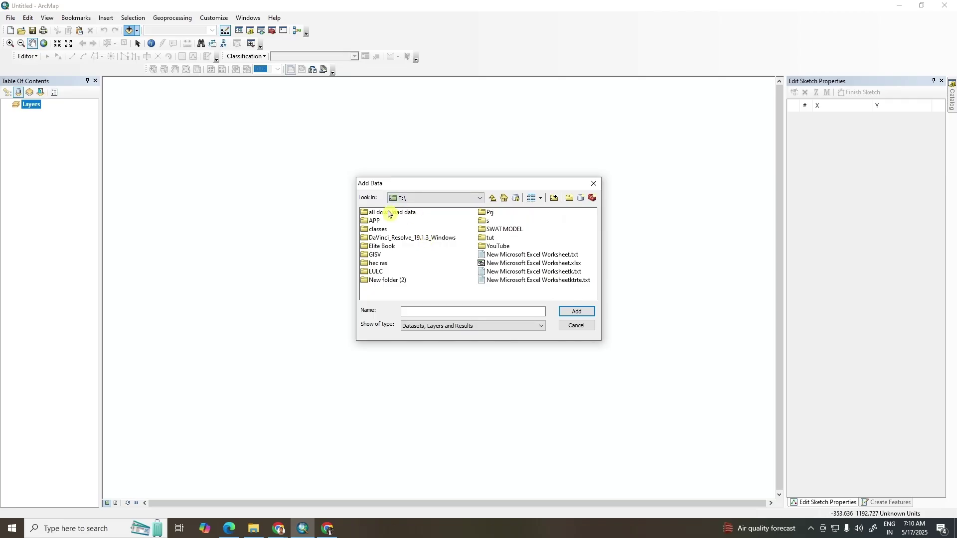
double_click(502, 230)
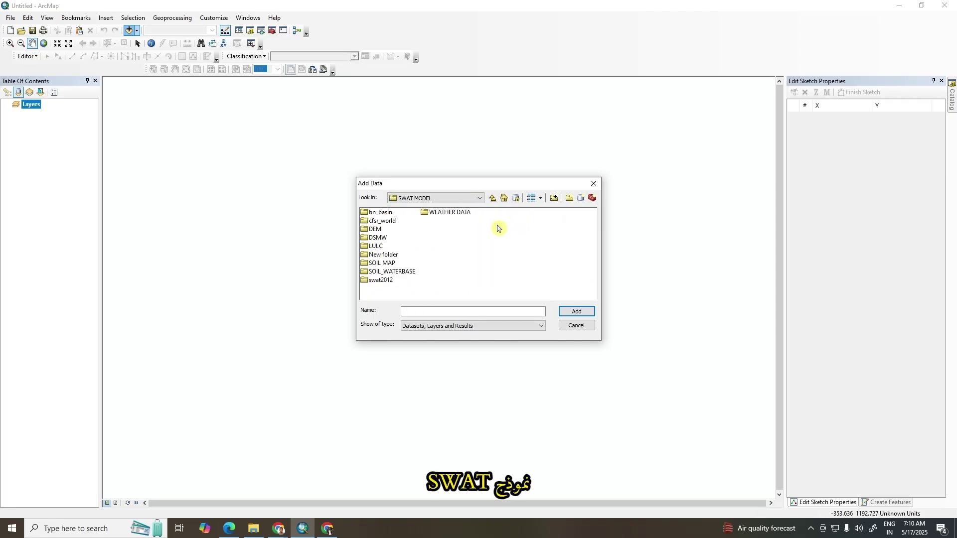
double_click(380, 232)
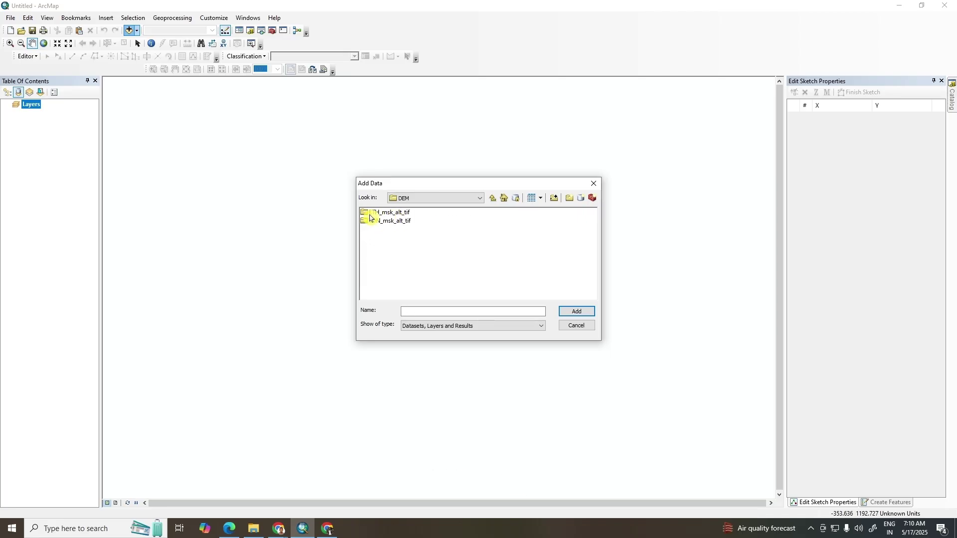
double_click(371, 213)
left_click(380, 213)
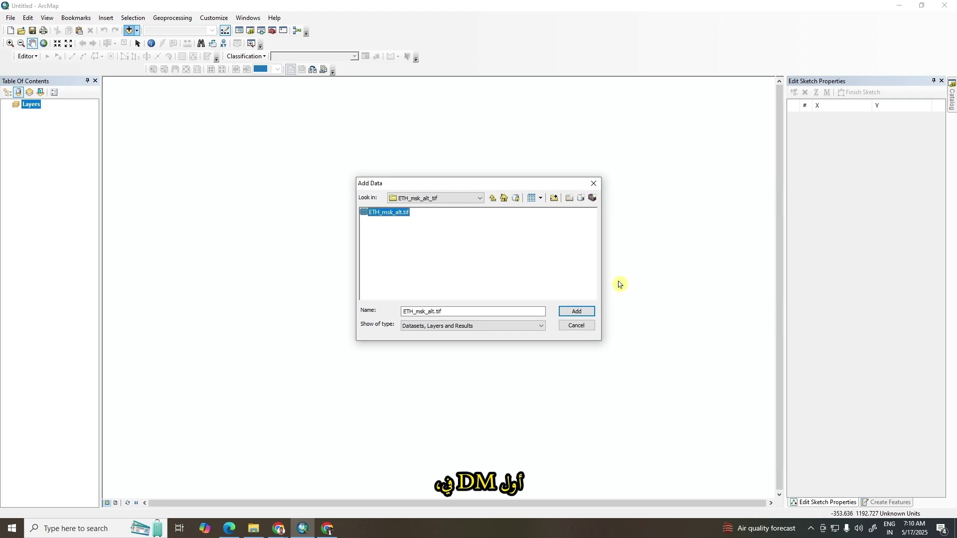
left_click(578, 312)
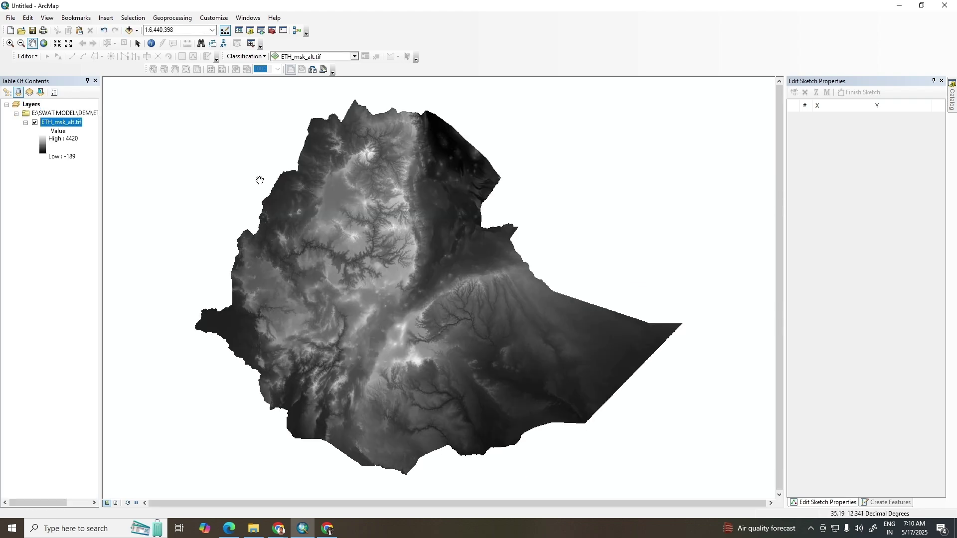
Add Sudan's elevation raster SDN_msk_alt.tif from the DEM folder and zoom to that layer
left_click(129, 31)
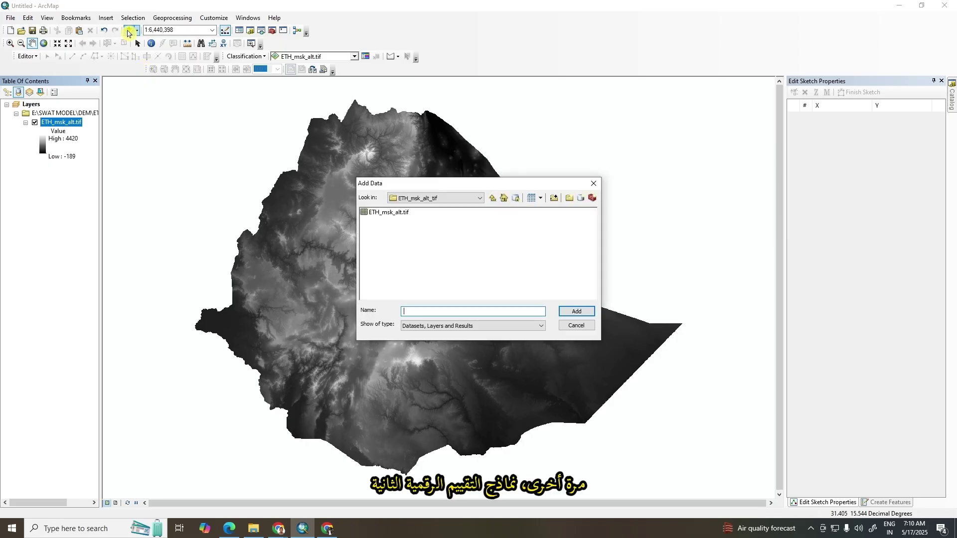
left_click(492, 199)
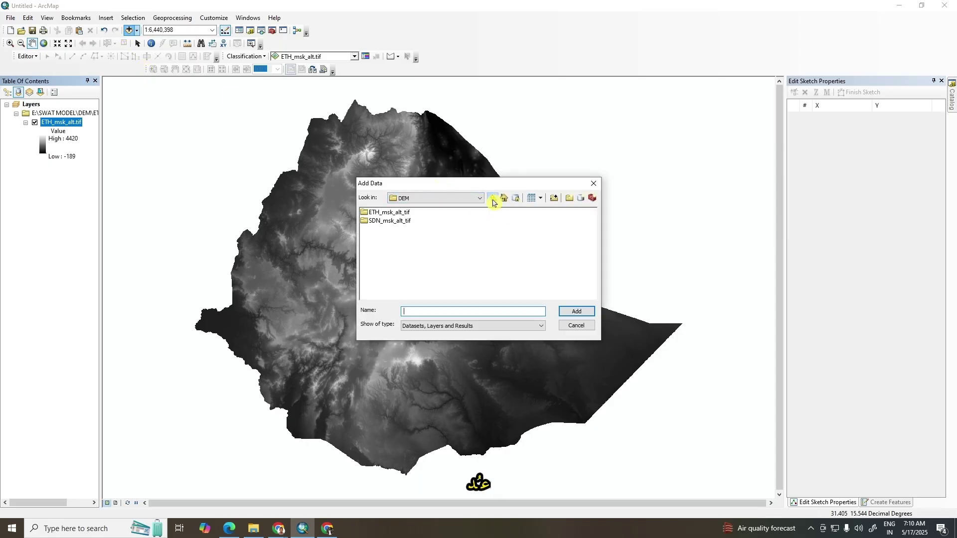
double_click(400, 223)
left_click(390, 213)
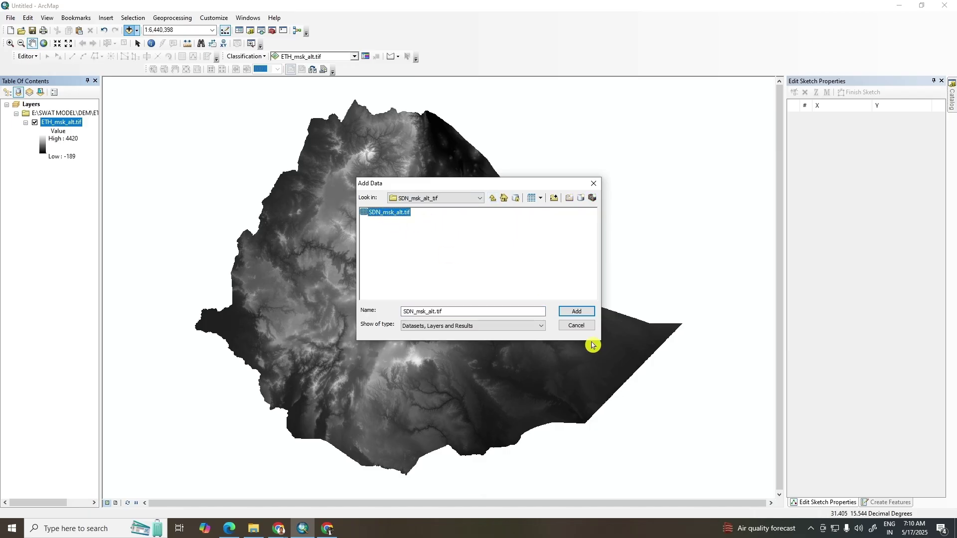
left_click(581, 312)
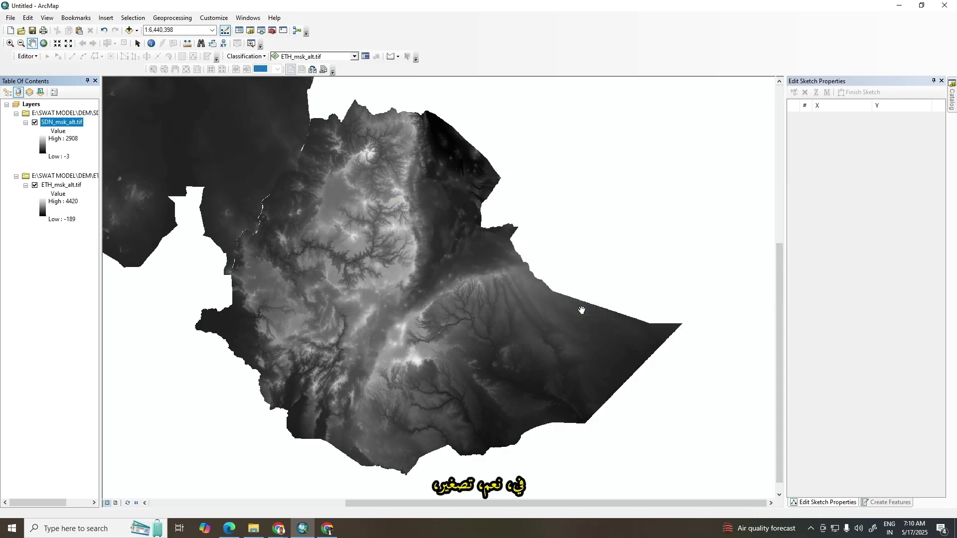
left_click_drag(247, 145, 333, 192)
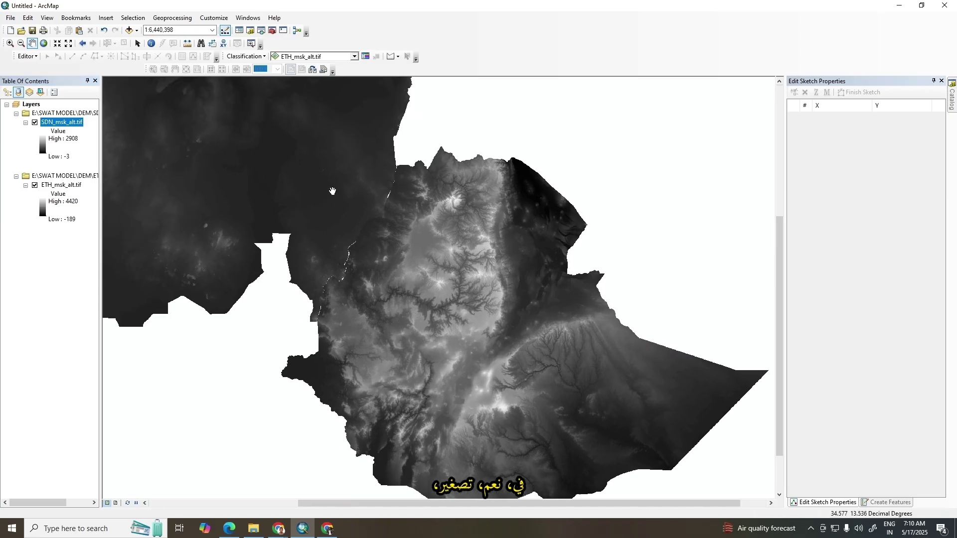
scroll(333, 192, "up", 3)
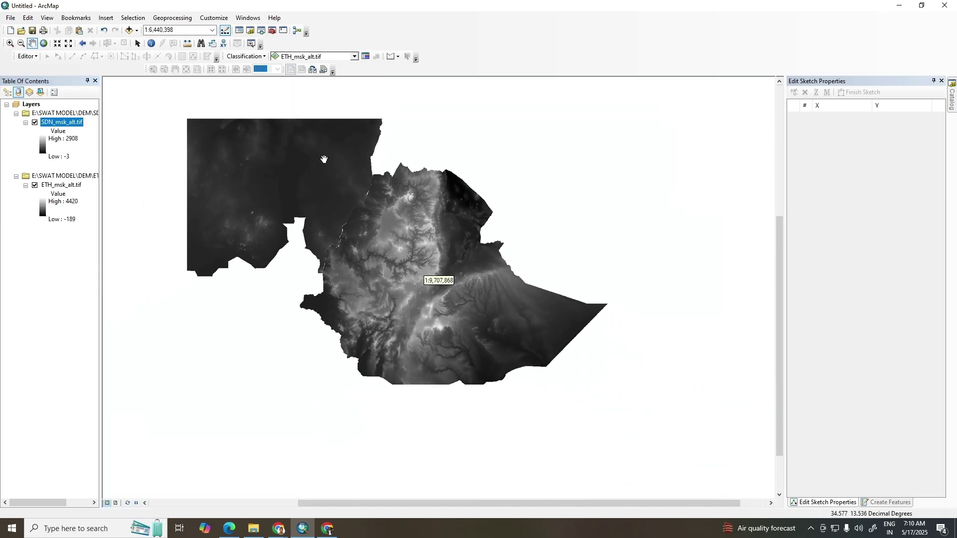
right_click(66, 124)
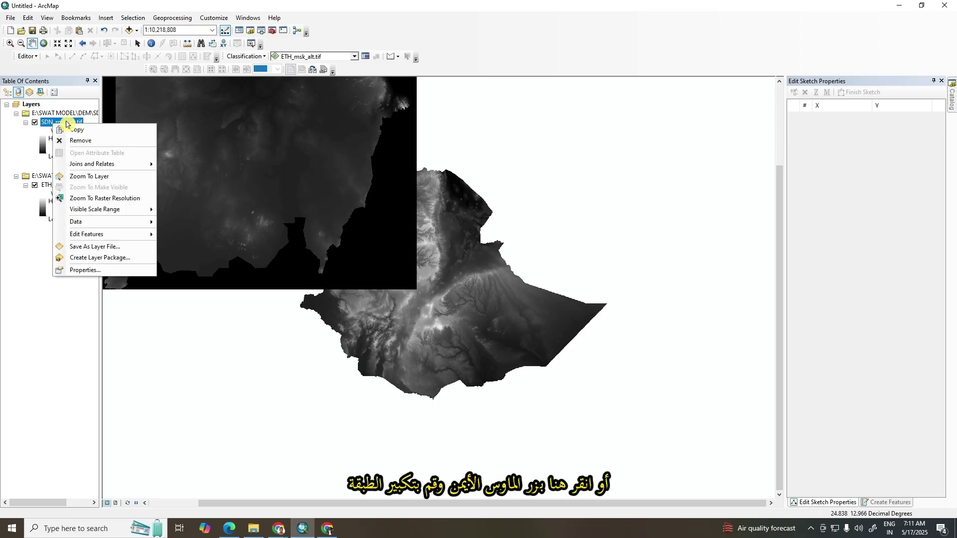
left_click(82, 176)
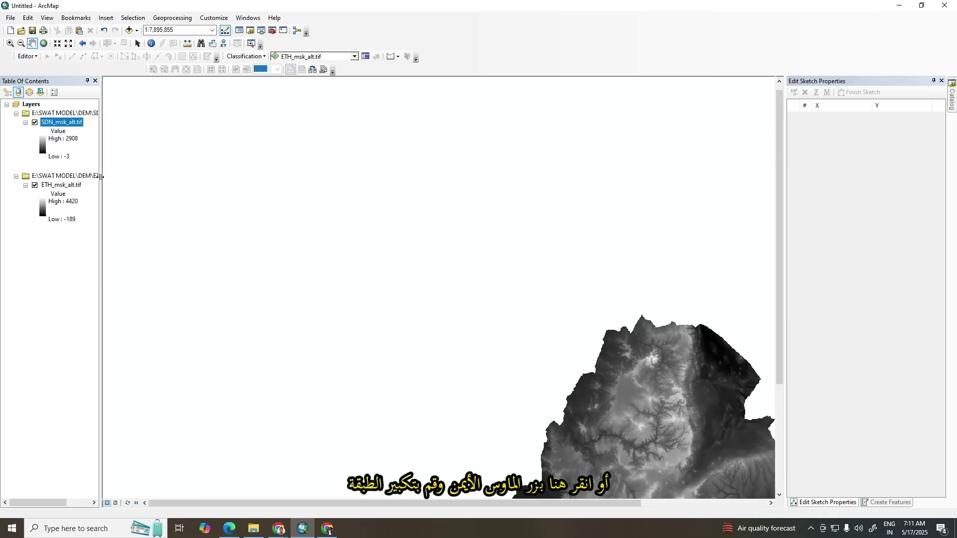
left_click_drag(508, 316, 455, 278)
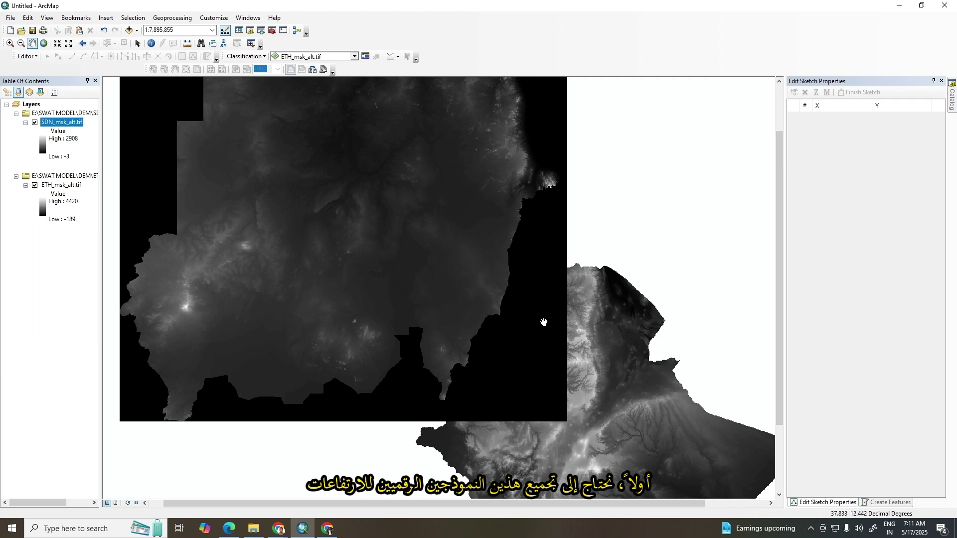
Start the Mosaic To New Raster tool with SDN_msk_alt.tif and ETH_msk_alt.tif as its input rasters
left_click(952, 97)
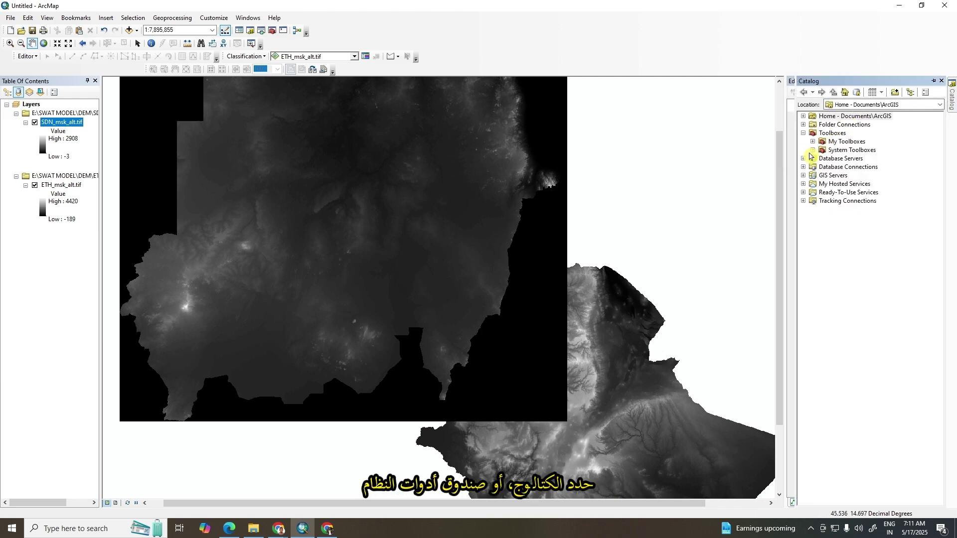
left_click(813, 150)
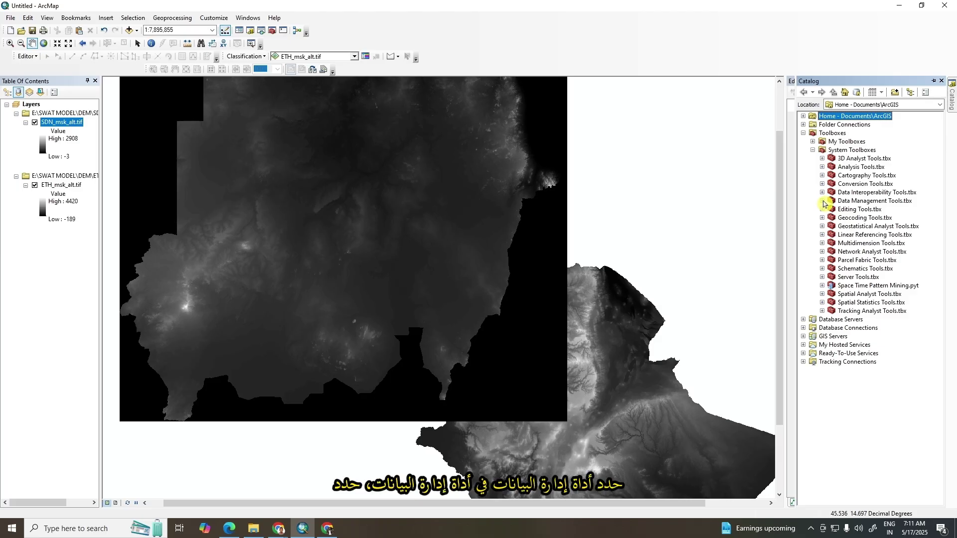
left_click(823, 201)
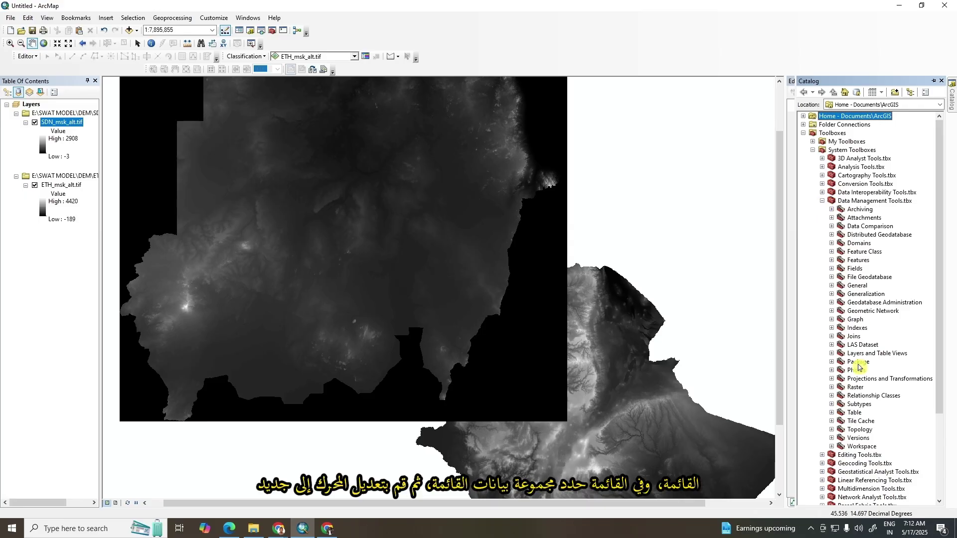
left_click(831, 387)
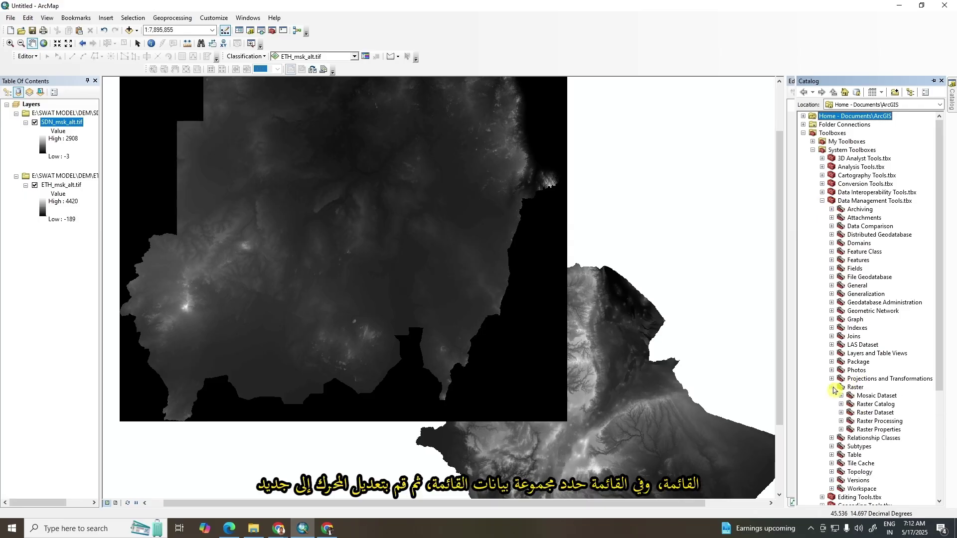
left_click(841, 413)
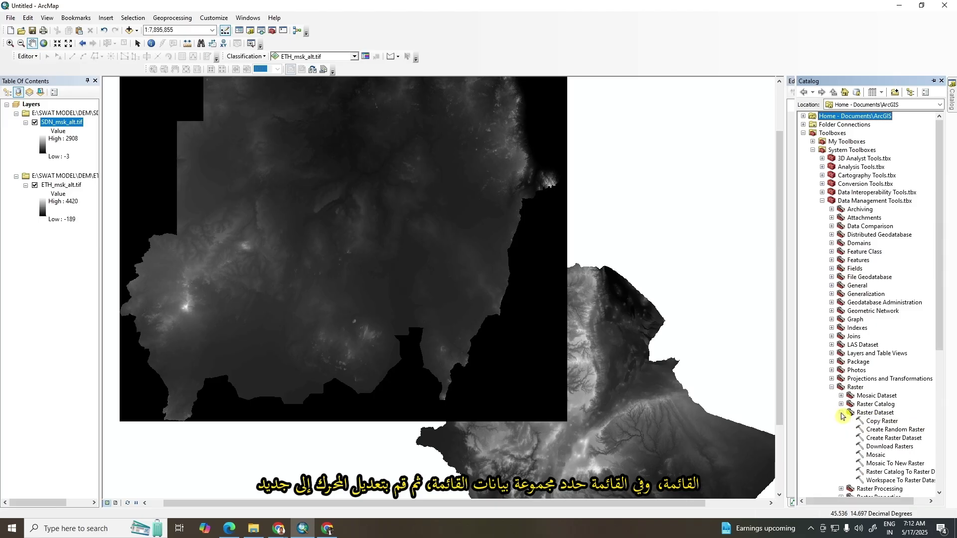
double_click(894, 464)
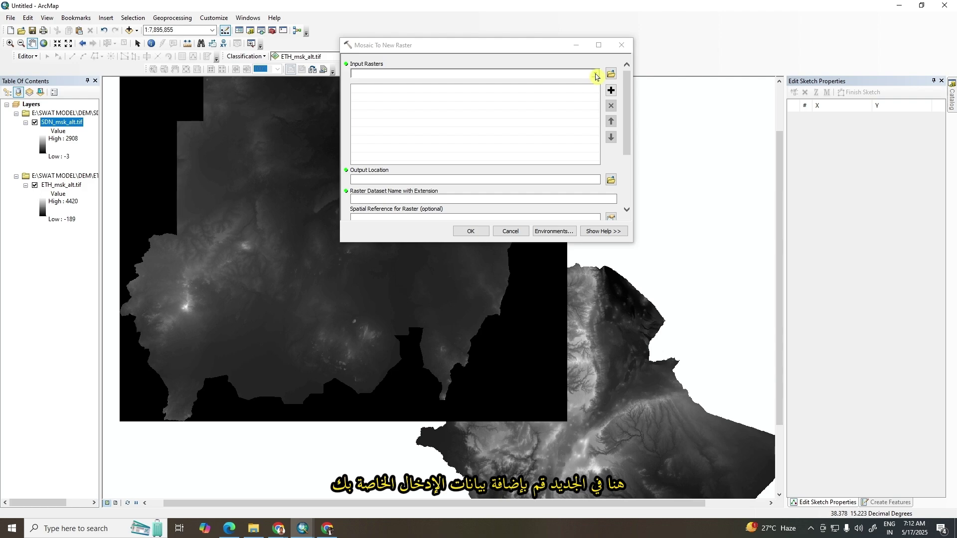
left_click(596, 75)
left_click(395, 85)
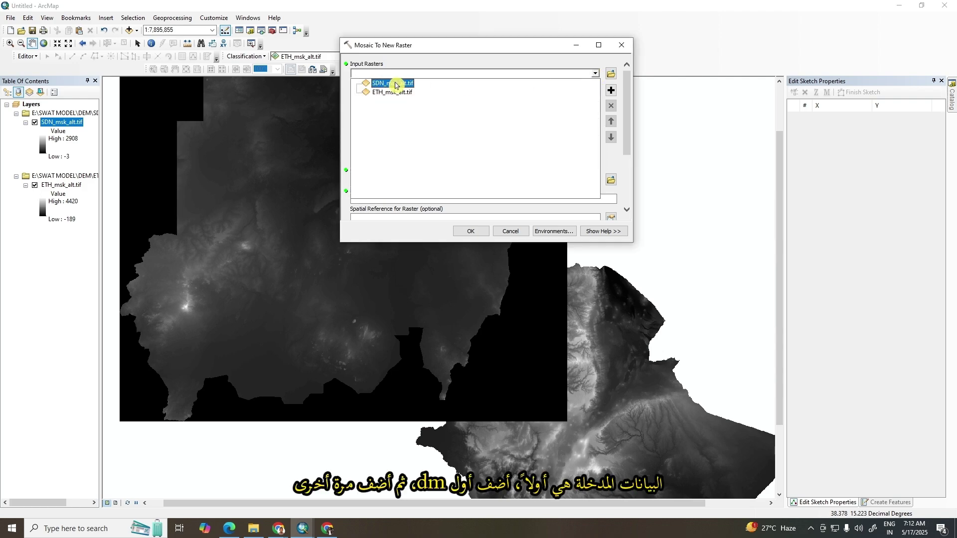
left_click(596, 74)
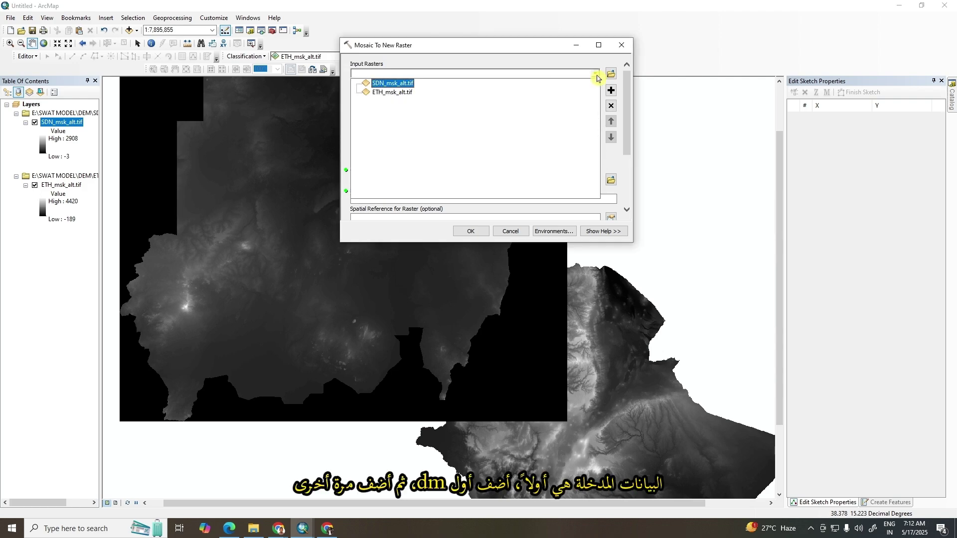
left_click(396, 93)
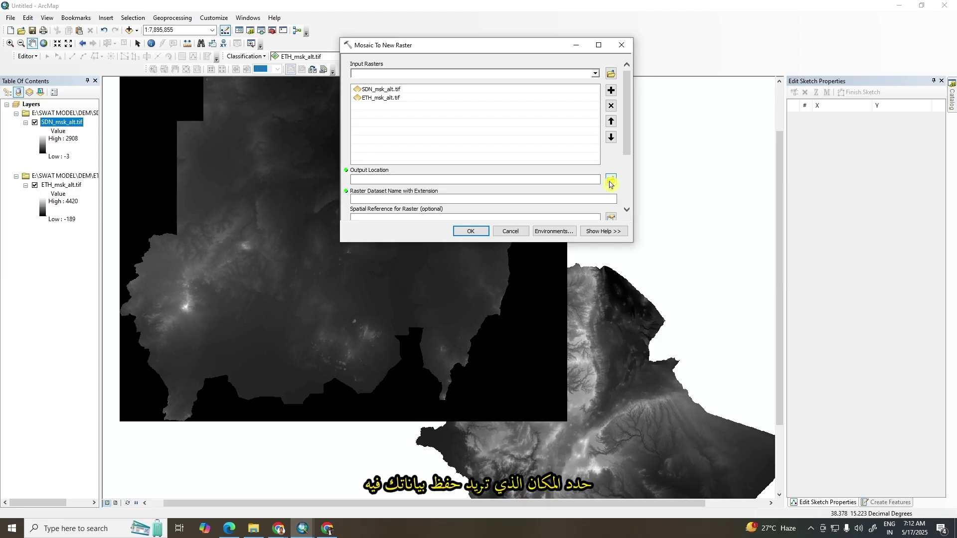
Set the mosaic's output location to E:\SWAT MODEL\DEM and name the raster dataset DEM.tif
left_click(610, 180)
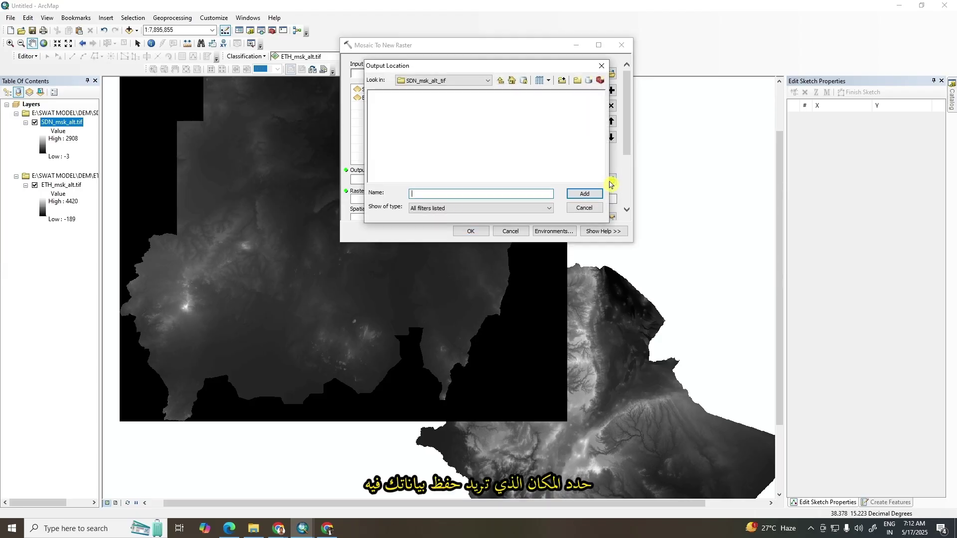
left_click(501, 82)
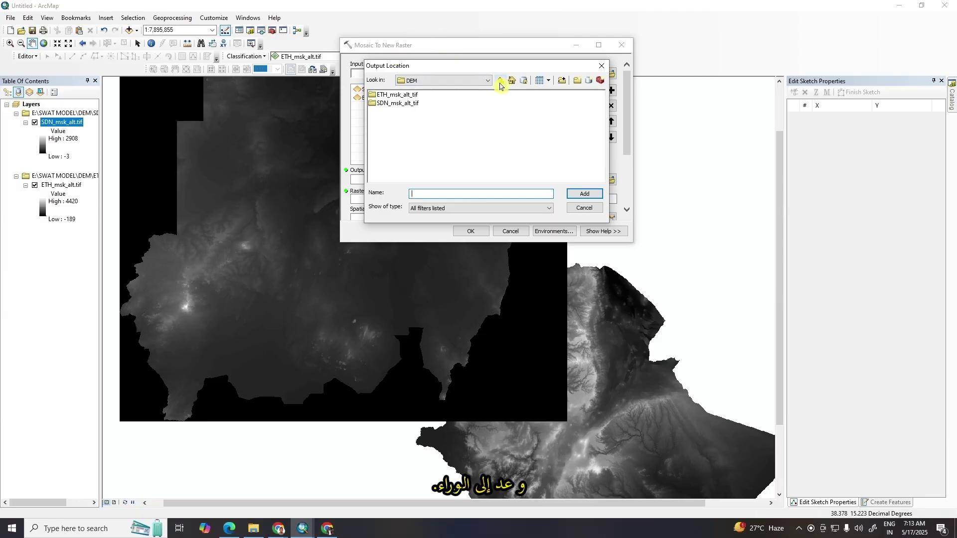
left_click(501, 84)
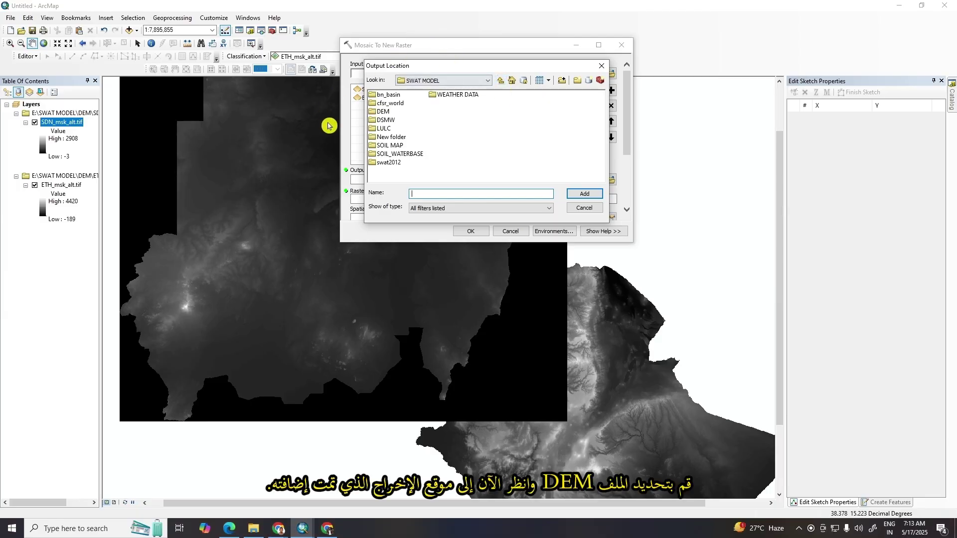
left_click(380, 112)
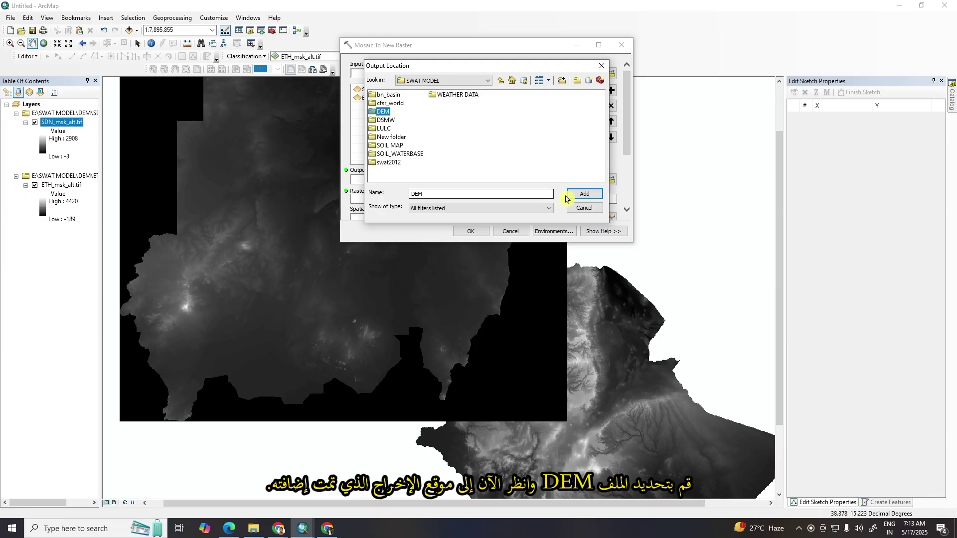
left_click(586, 193)
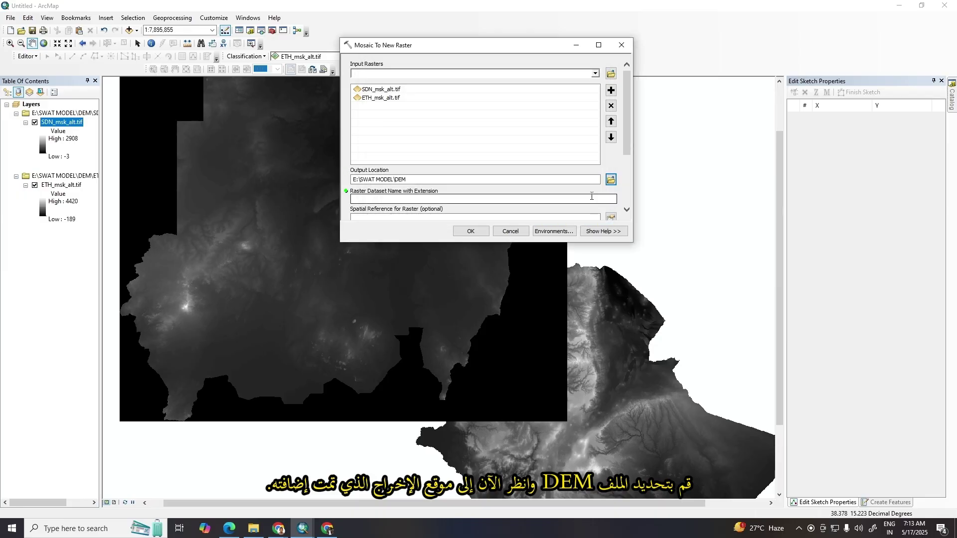
left_click(461, 199)
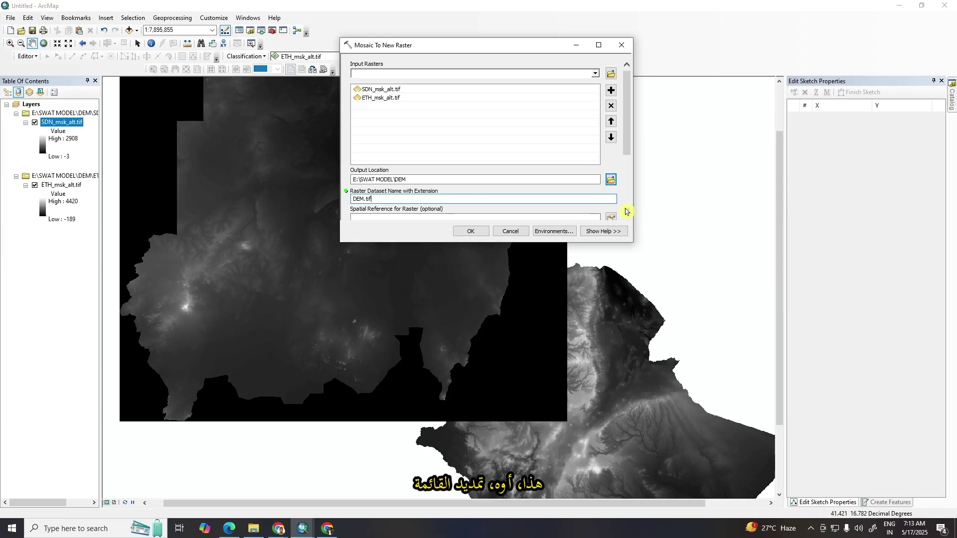
Set the mosaic's spatial reference to the World geographic coordinate system WGS 1984
scroll(627, 210, "down", 3)
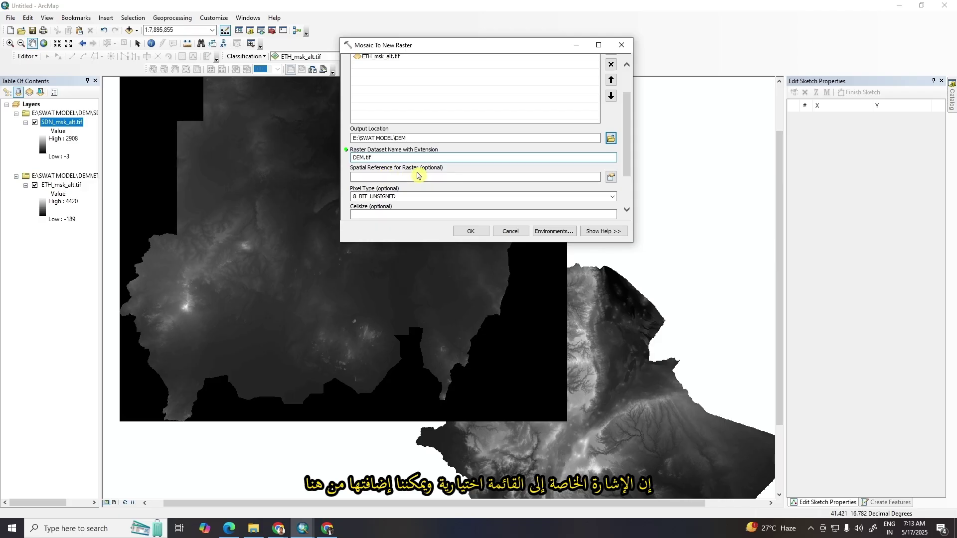
left_click(610, 178)
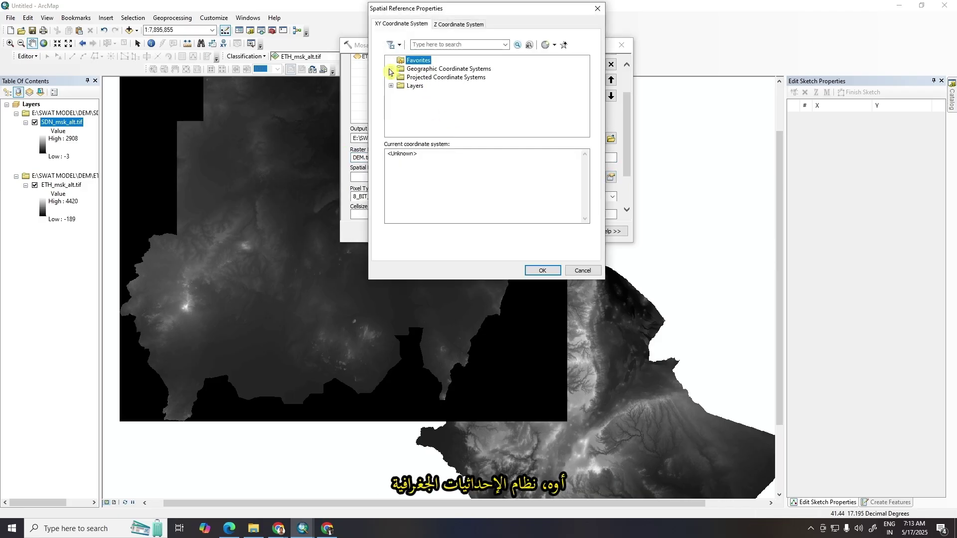
left_click(391, 69)
scroll(409, 76, "down", 2)
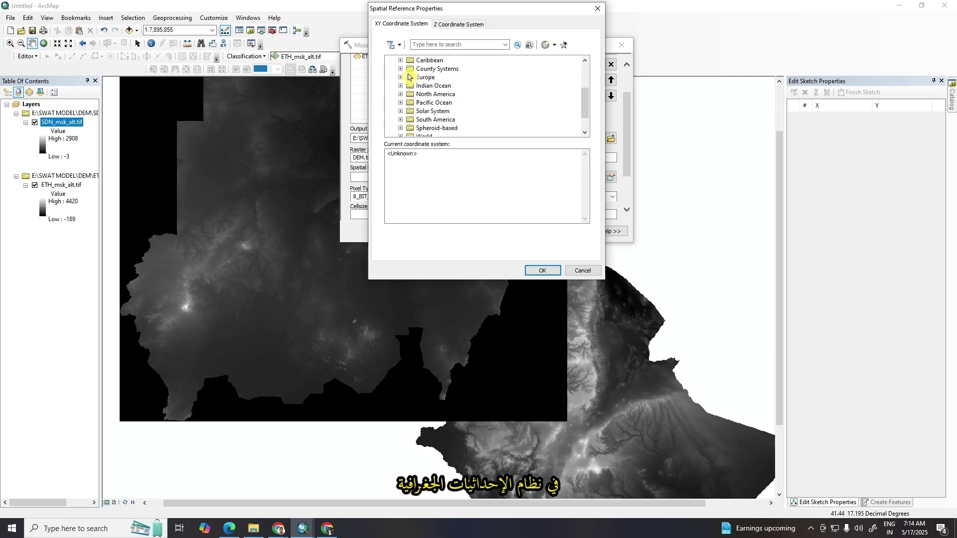
scroll(408, 76, "down", 1)
left_click(400, 113)
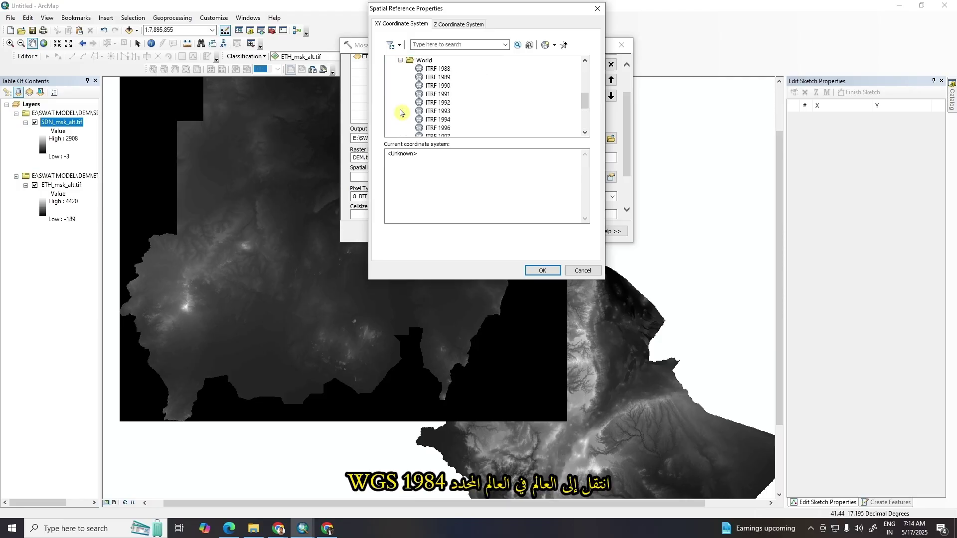
scroll(409, 113, "down", 4)
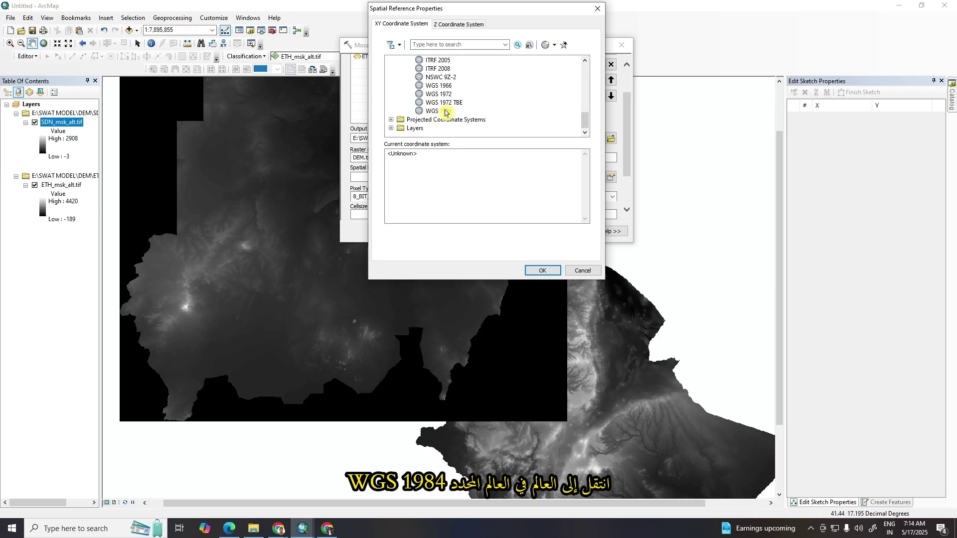
left_click(446, 111)
left_click(546, 275)
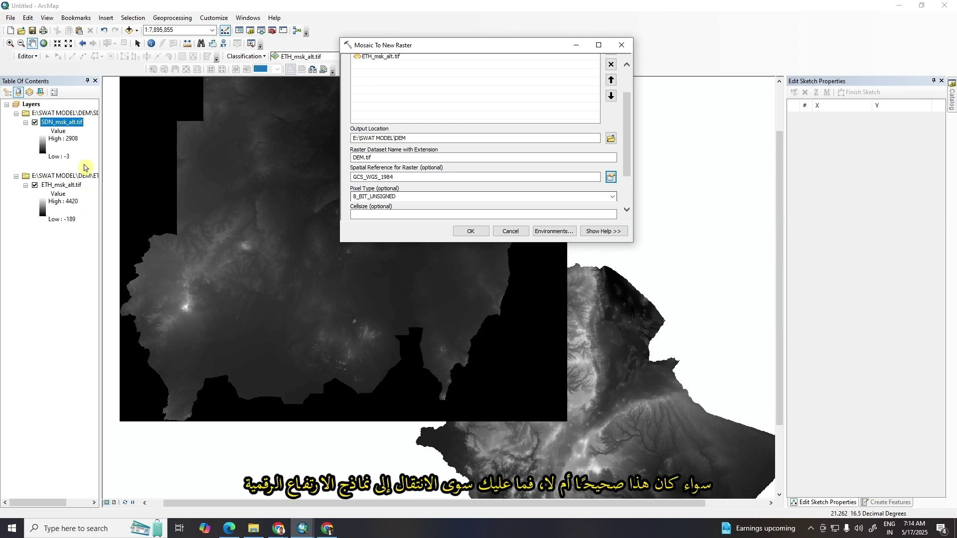
Check the source properties of the SDN_msk_alt.tif layer for its number of bands, pixel type and pixel depth
left_click(57, 125)
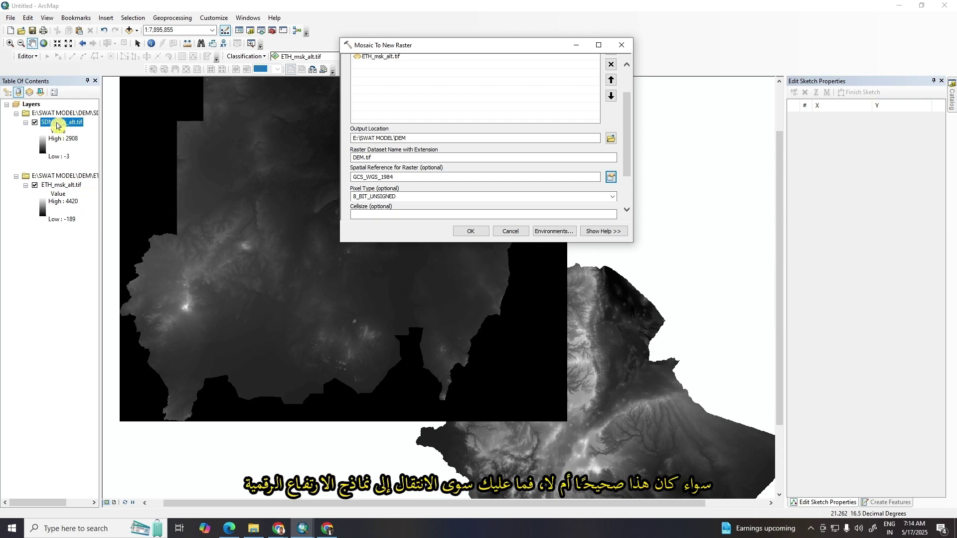
right_click(58, 125)
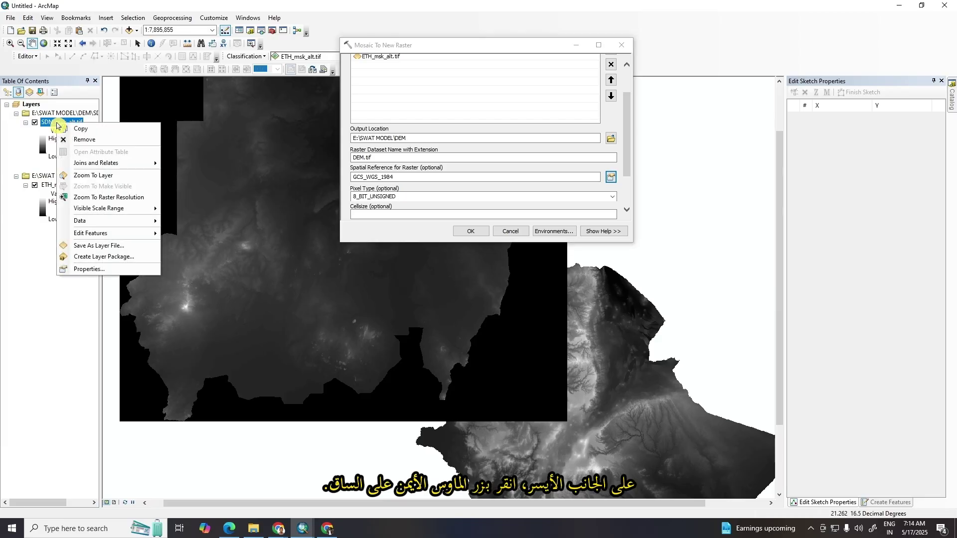
left_click(92, 269)
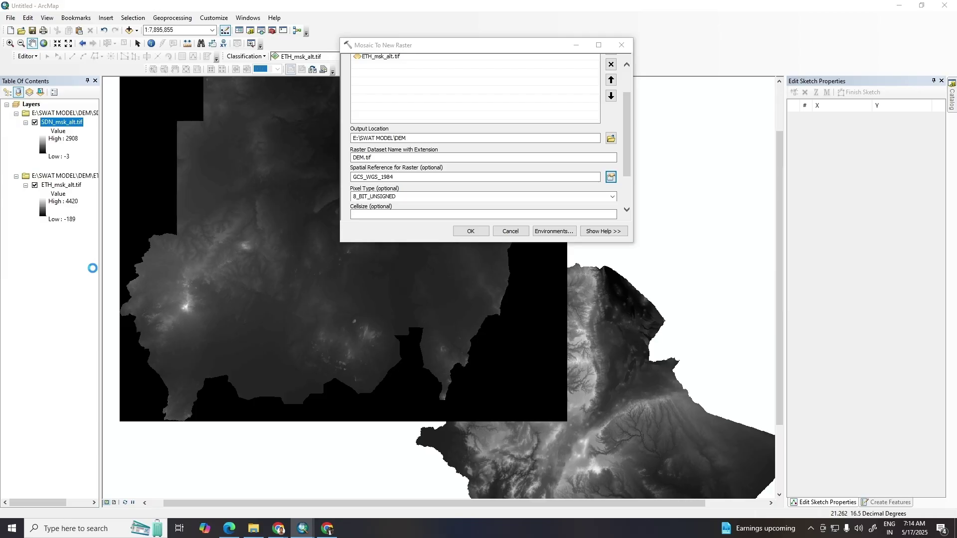
left_click_drag(566, 148, 554, 243)
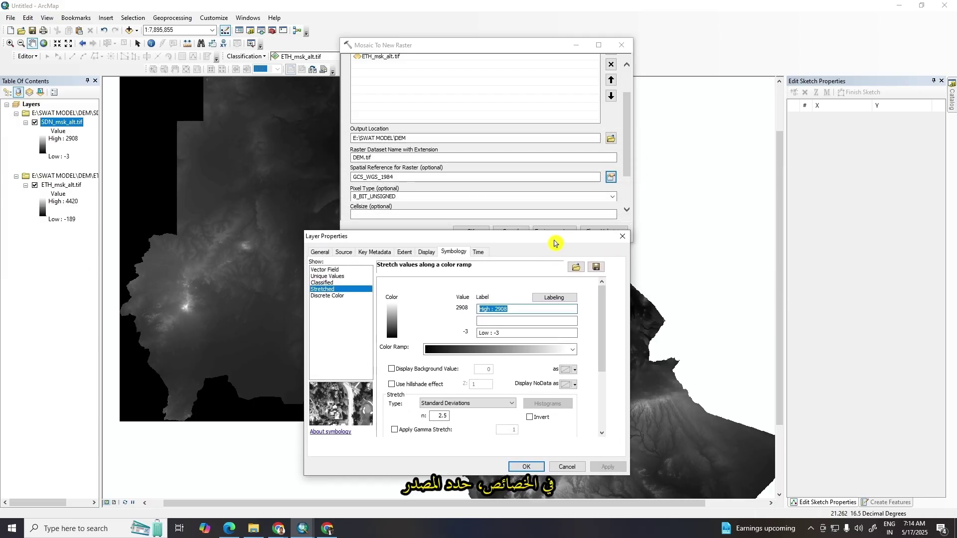
left_click(343, 252)
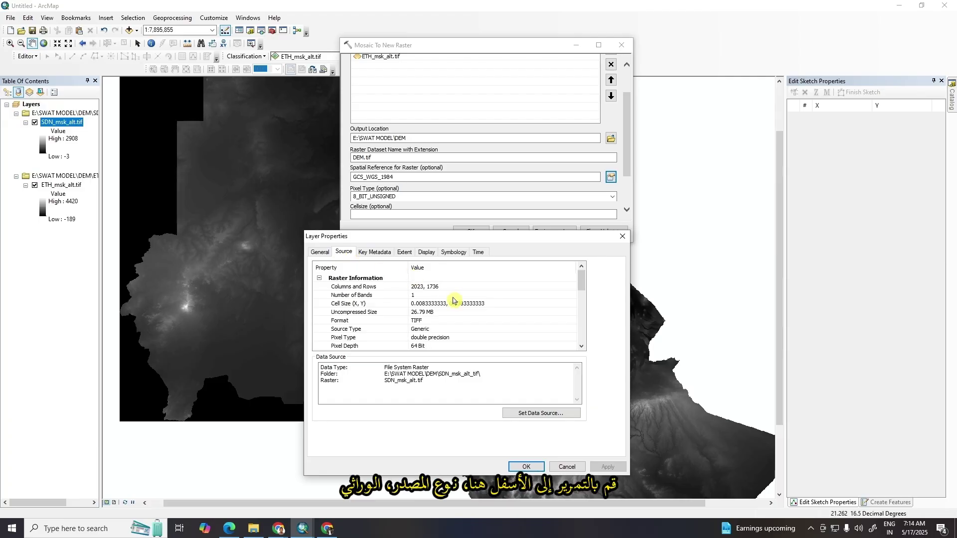
scroll(454, 301, "down", 1)
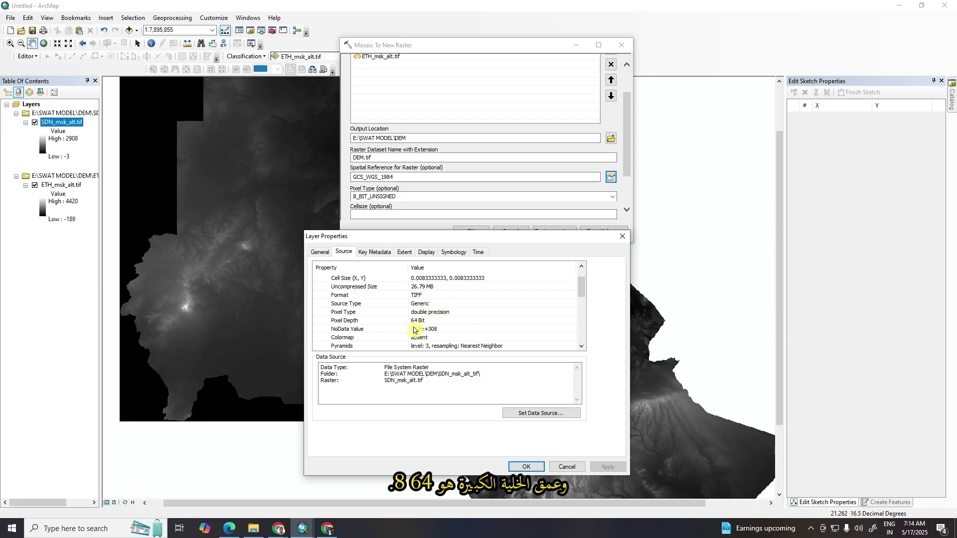
scroll(431, 312, "up", 1)
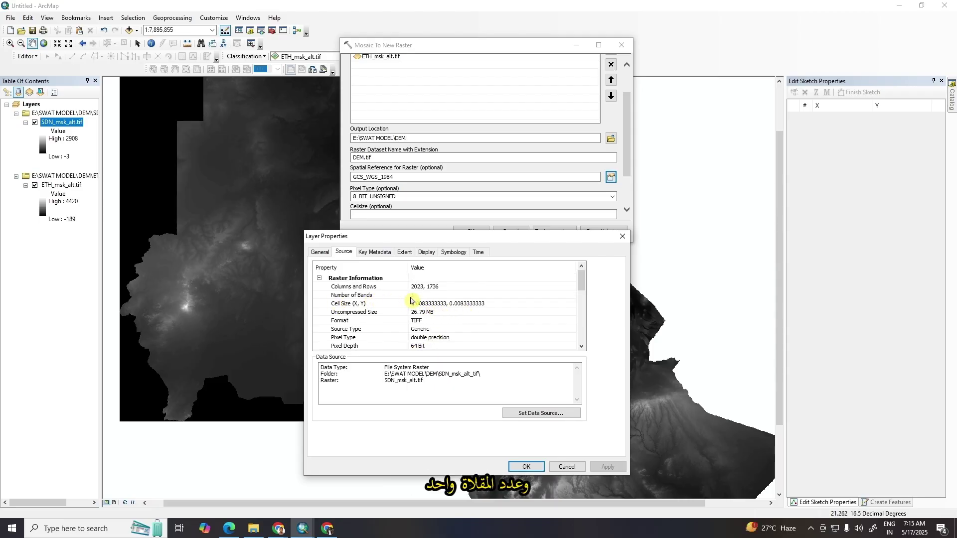
left_click(526, 466)
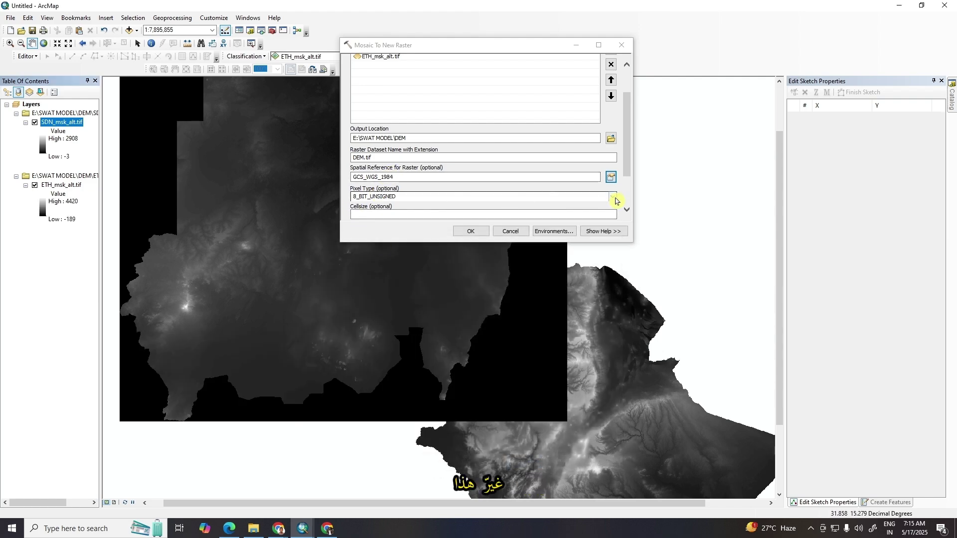
Set the mosaic's pixel type to 64_BIT and number of bands to 1, and run the tool
left_click(614, 197)
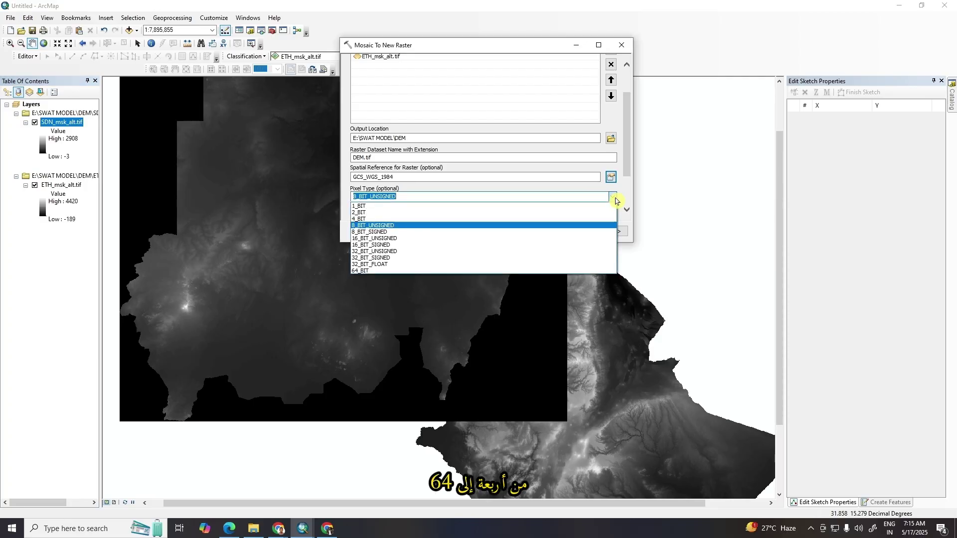
left_click(367, 271)
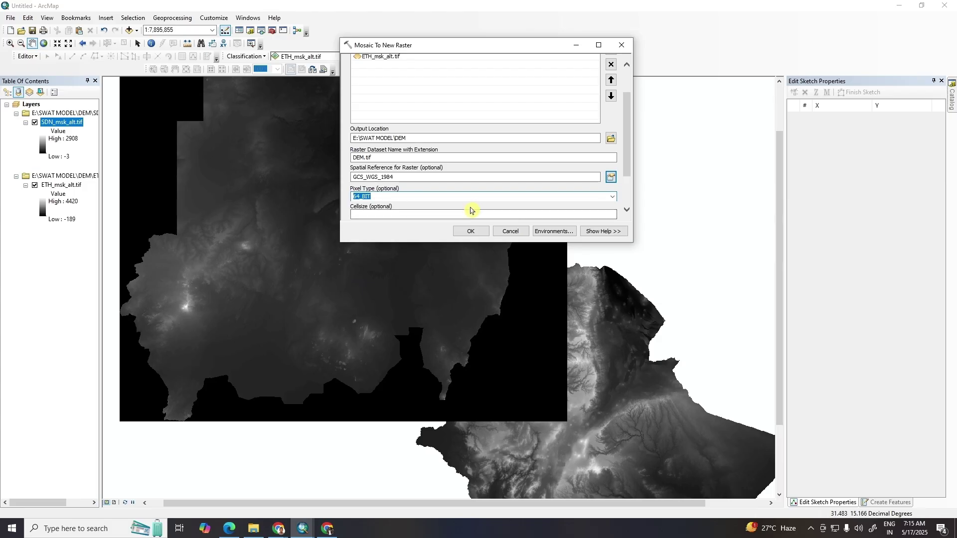
left_click(626, 212)
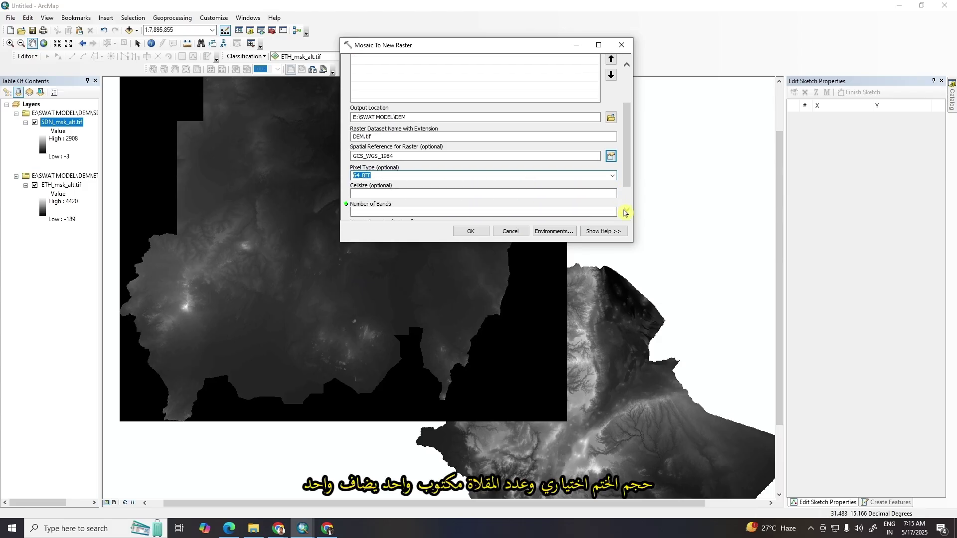
left_click(626, 213)
left_click(626, 213)
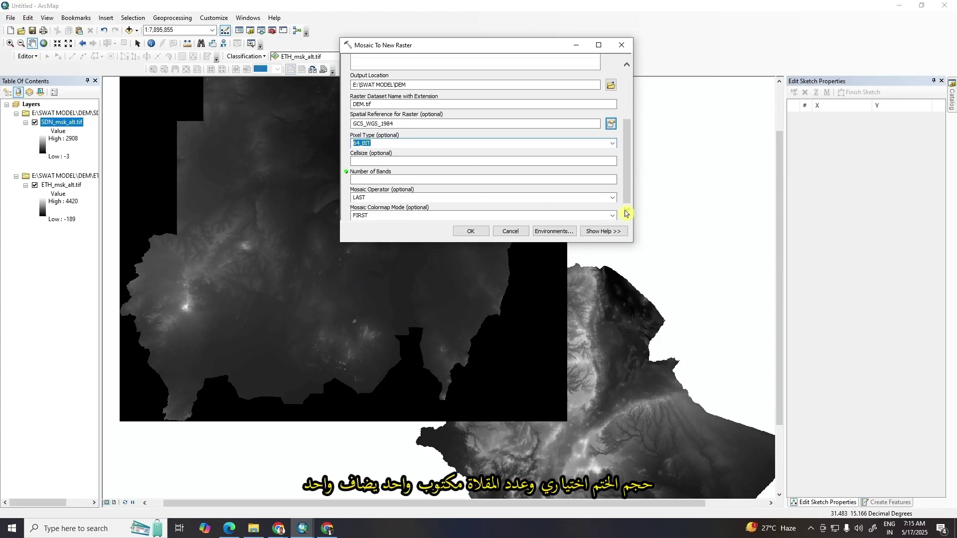
left_click(377, 178)
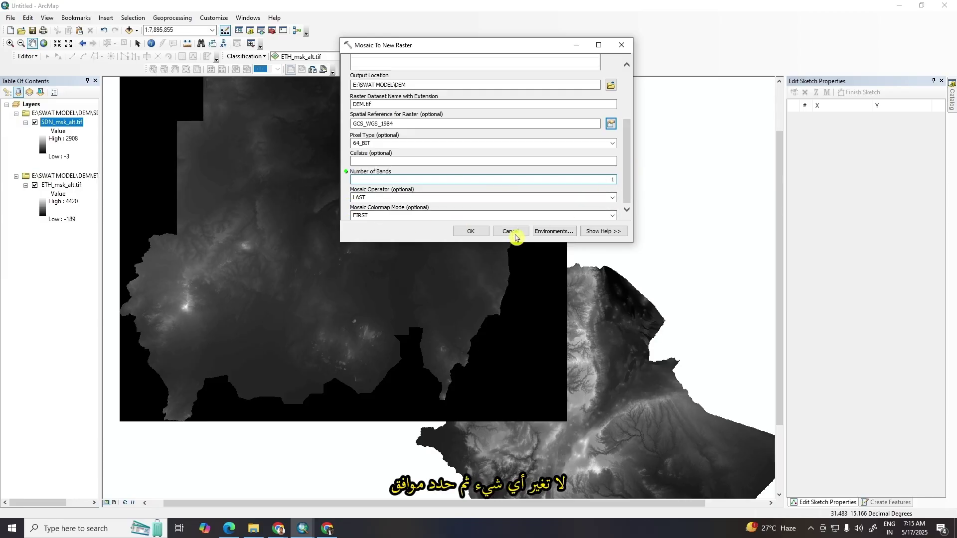
left_click(471, 231)
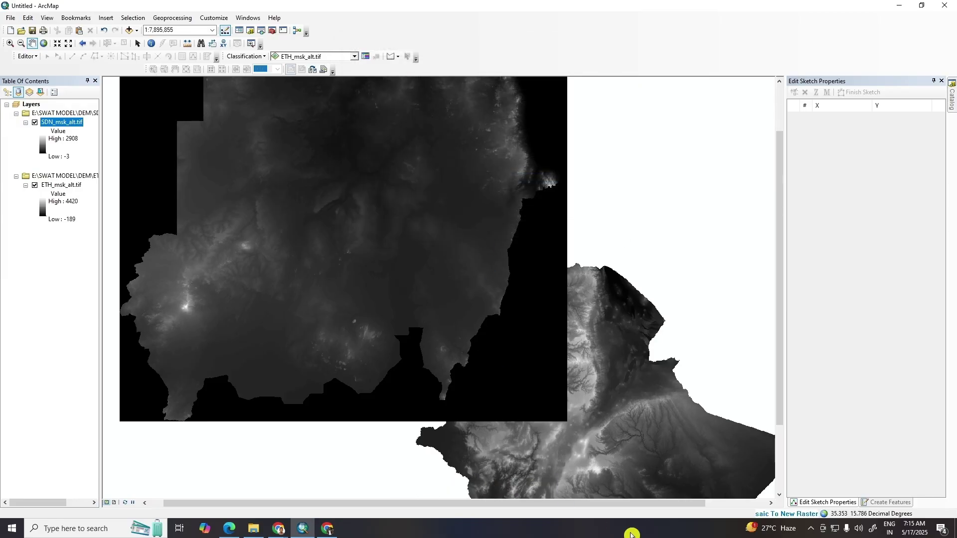
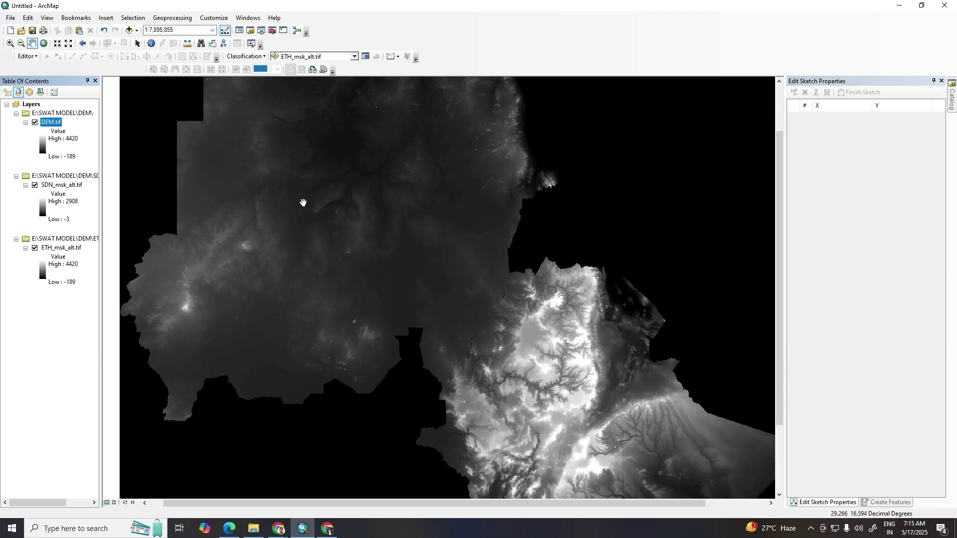
Add the basin shapefile bn_basin.shp to the map from the bn_basin folder in SWAT MODEL
left_click(131, 34)
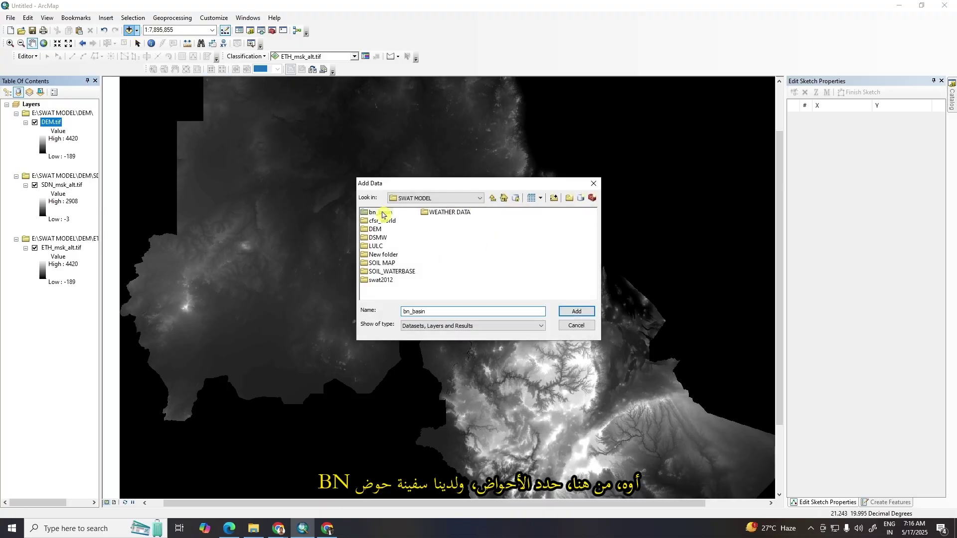
double_click(381, 213)
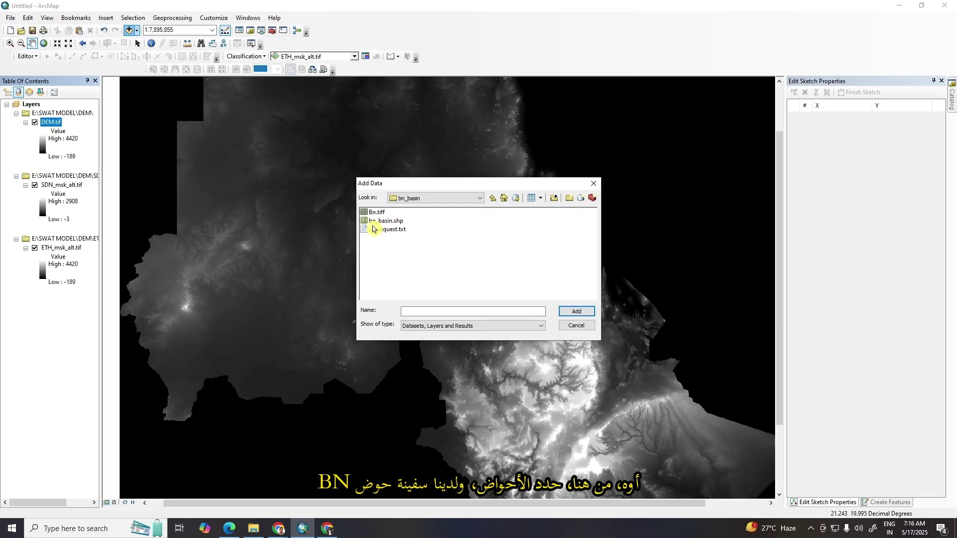
left_click(386, 221)
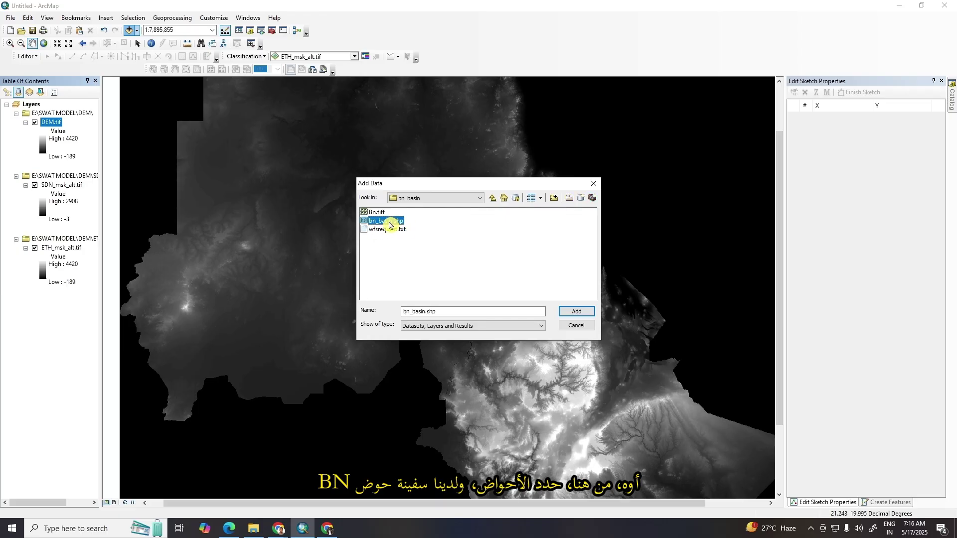
left_click(576, 312)
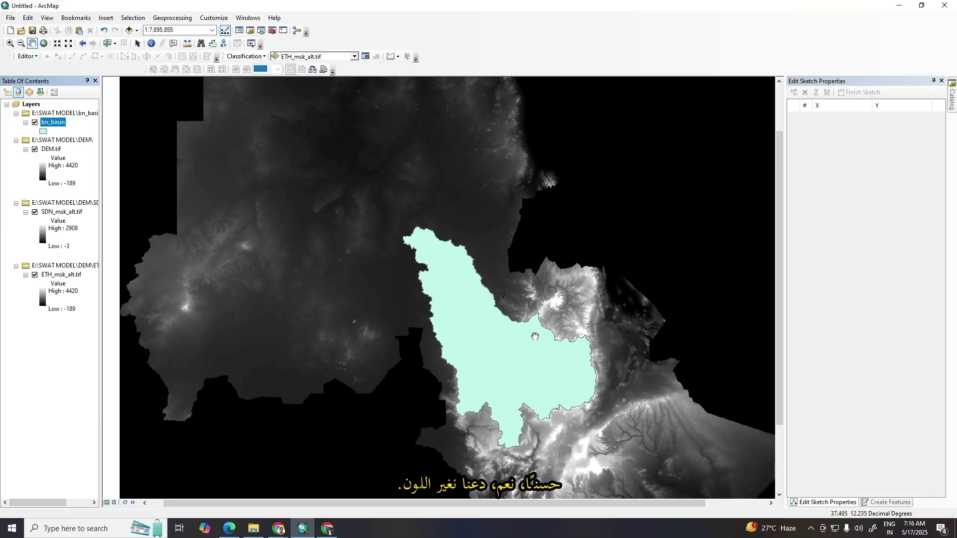
Change the bn_basin layer's symbol to Hollow so that only the basin outline is drawn
left_click(44, 131)
left_click(359, 321)
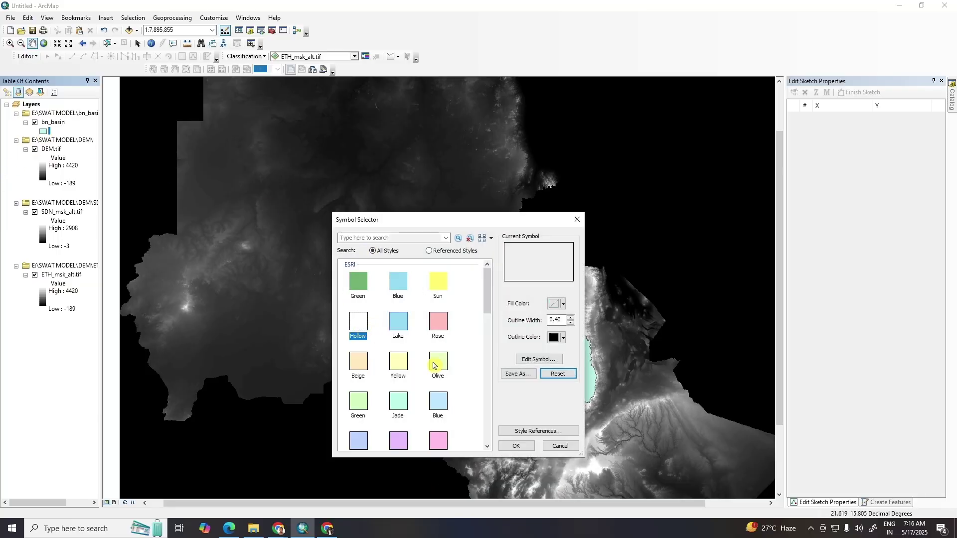
left_click(517, 446)
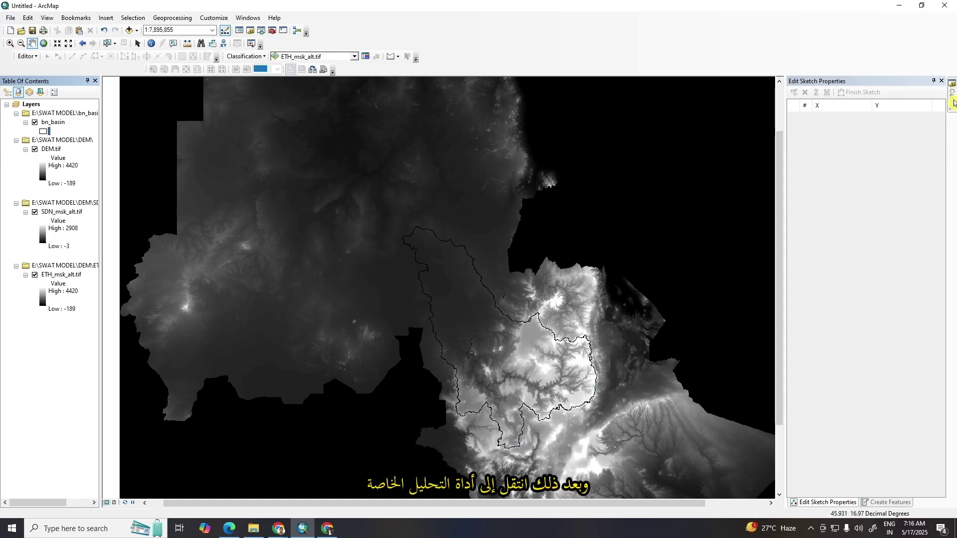
Start the Spatial Analyst Extract by Mask tool with DEM.tif as the input raster and bn_basin as the mask
mouse_move(954, 103)
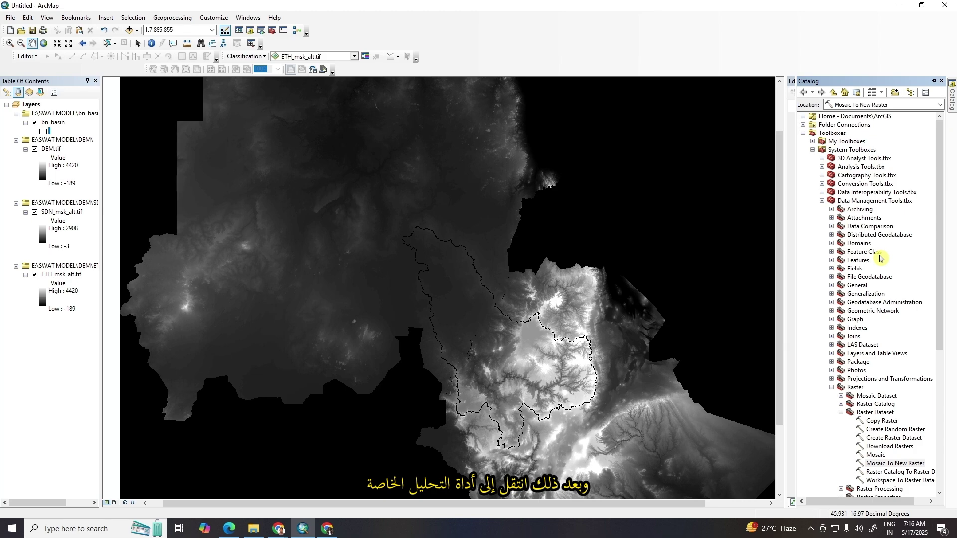
scroll(879, 258, "down", 7)
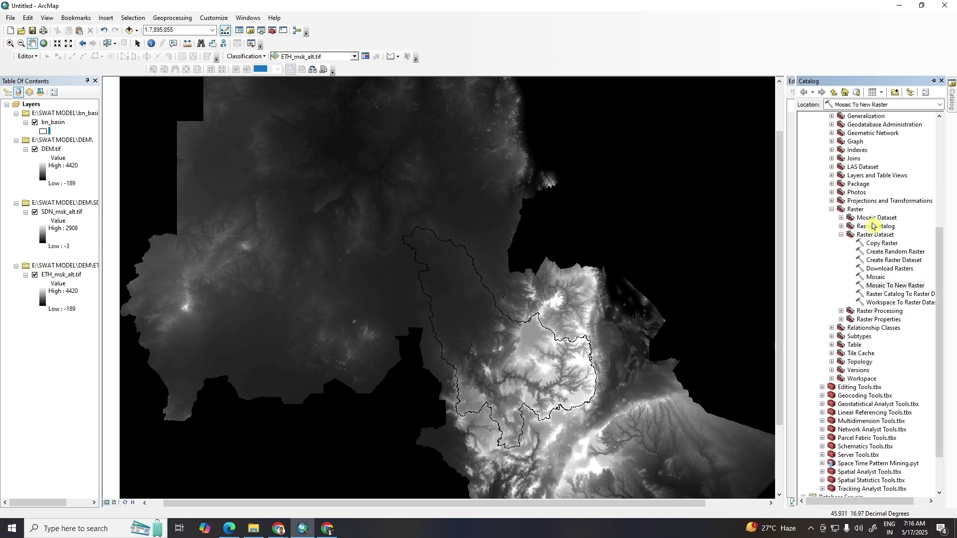
scroll(873, 226, "down", 1)
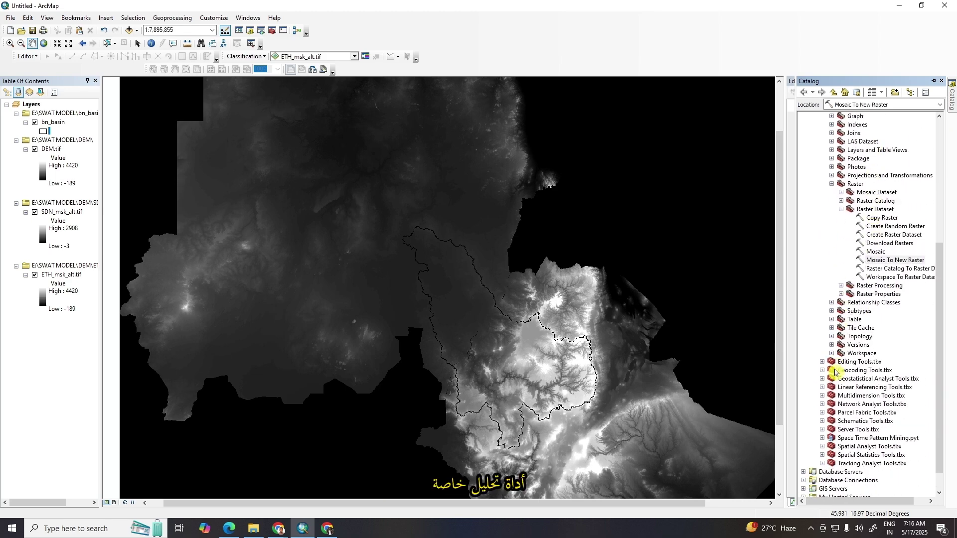
left_click(822, 447)
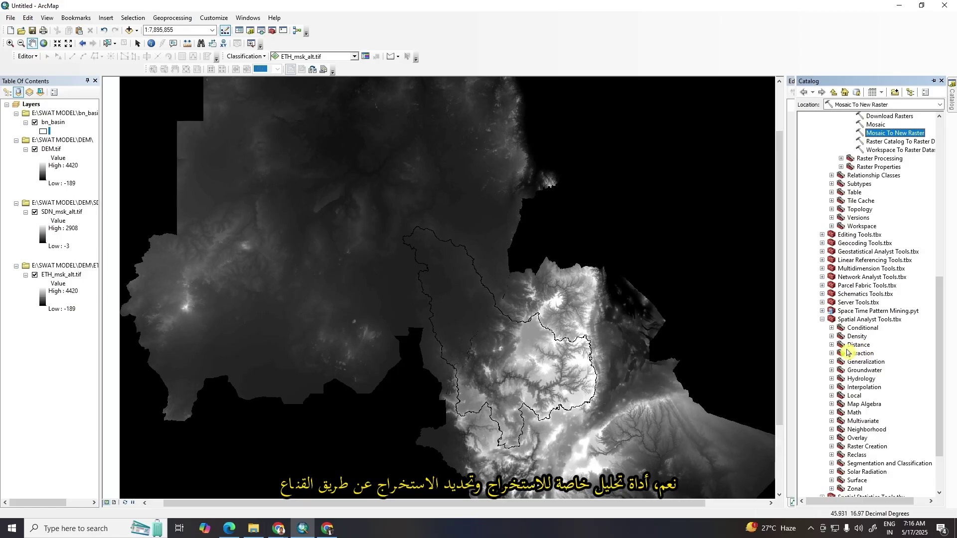
left_click(832, 354)
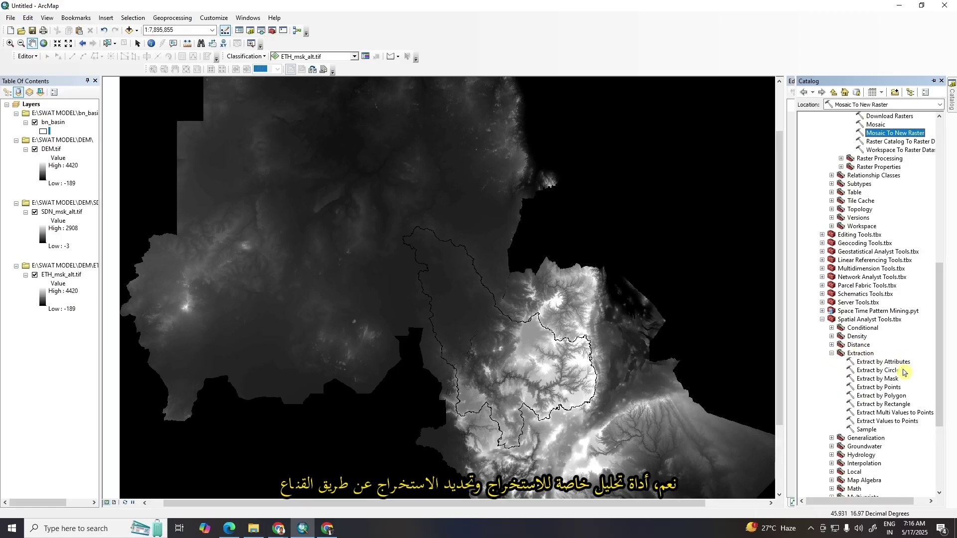
double_click(885, 379)
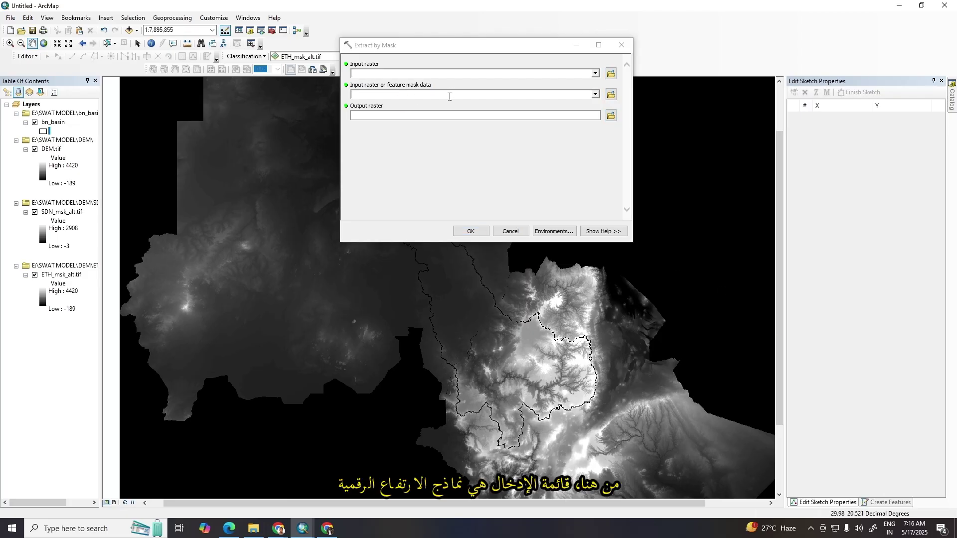
left_click(597, 75)
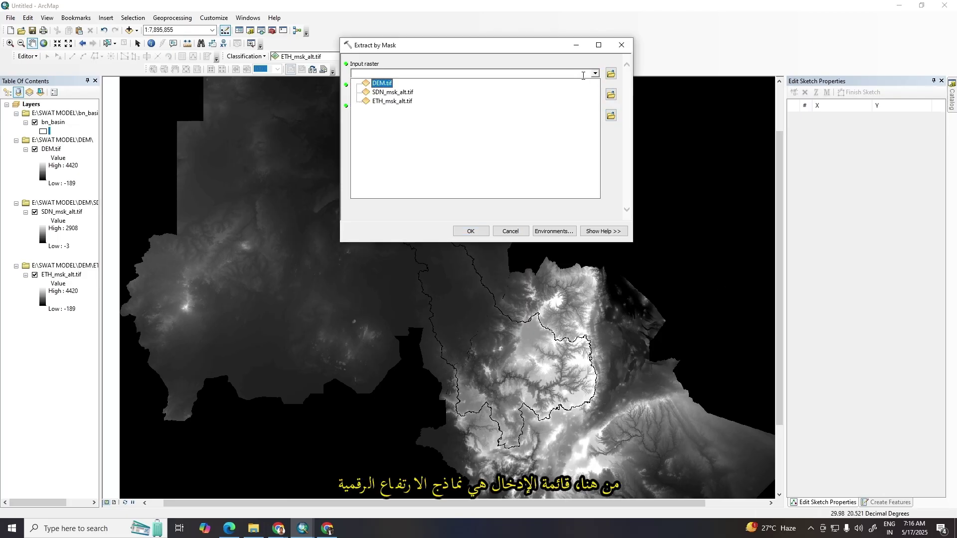
left_click(382, 84)
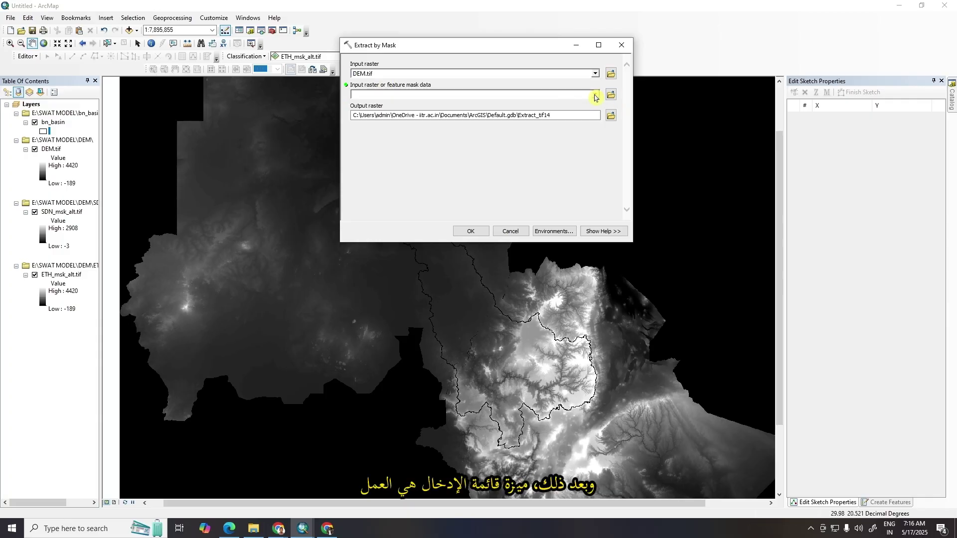
left_click(596, 95)
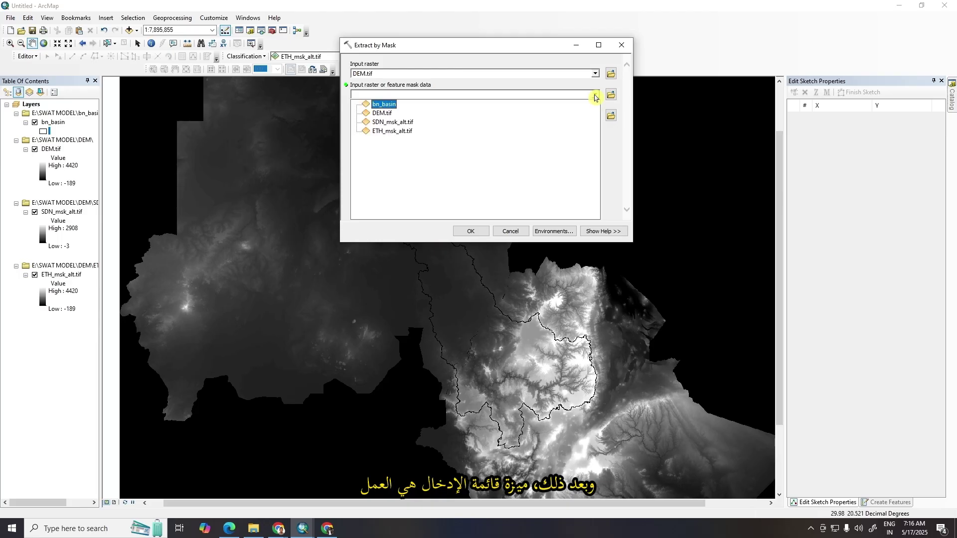
left_click(383, 104)
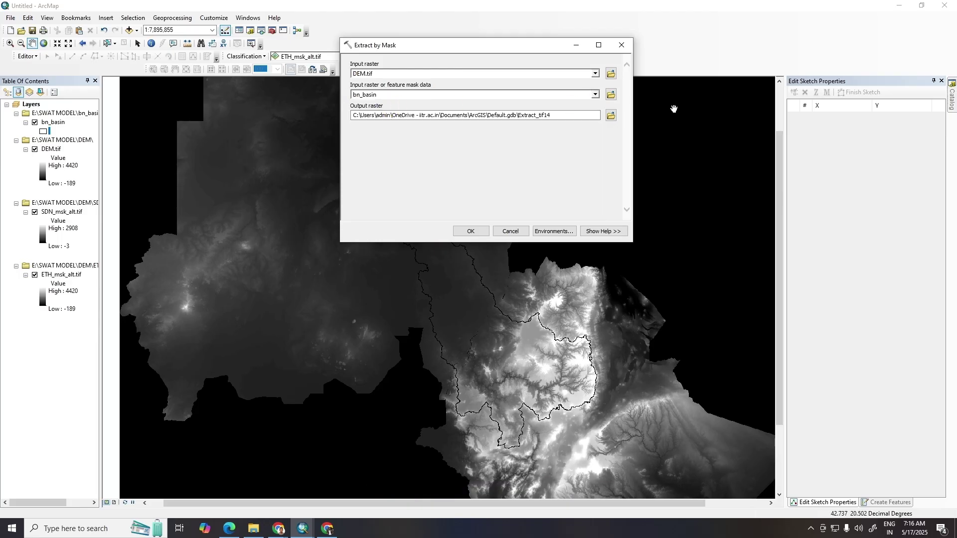
Set the extraction output to DEM_basin.tif in the DEM folder of E:\SWAT MODEL and run the tool
left_click(610, 116)
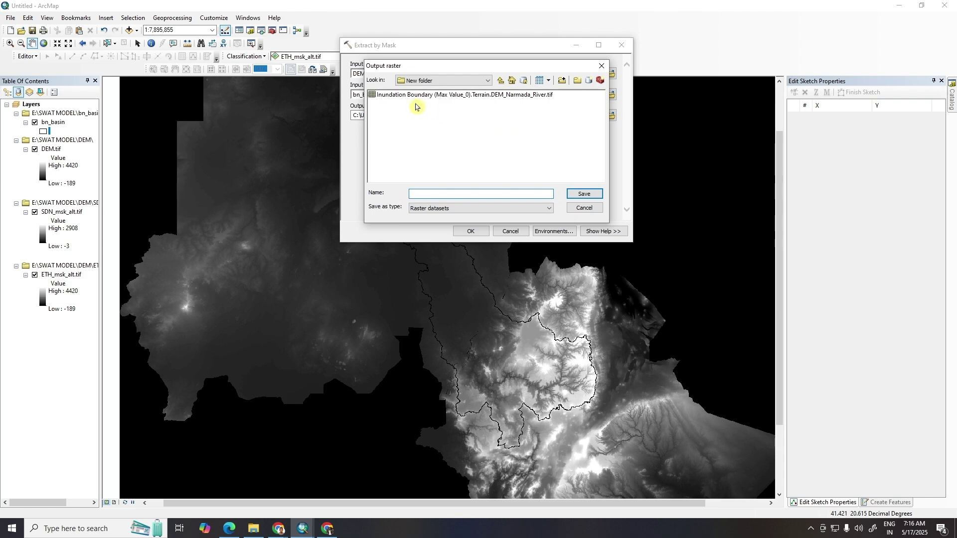
left_click(501, 81)
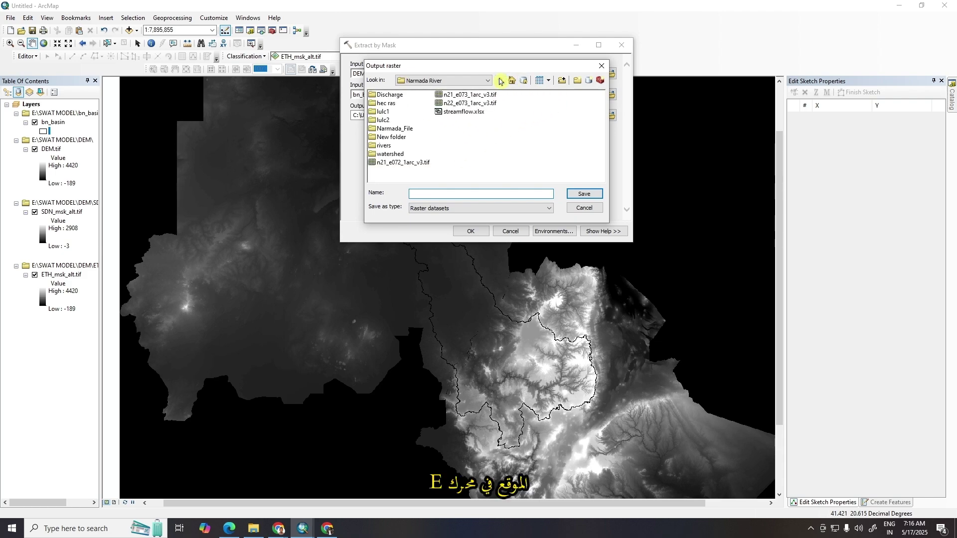
left_click(487, 81)
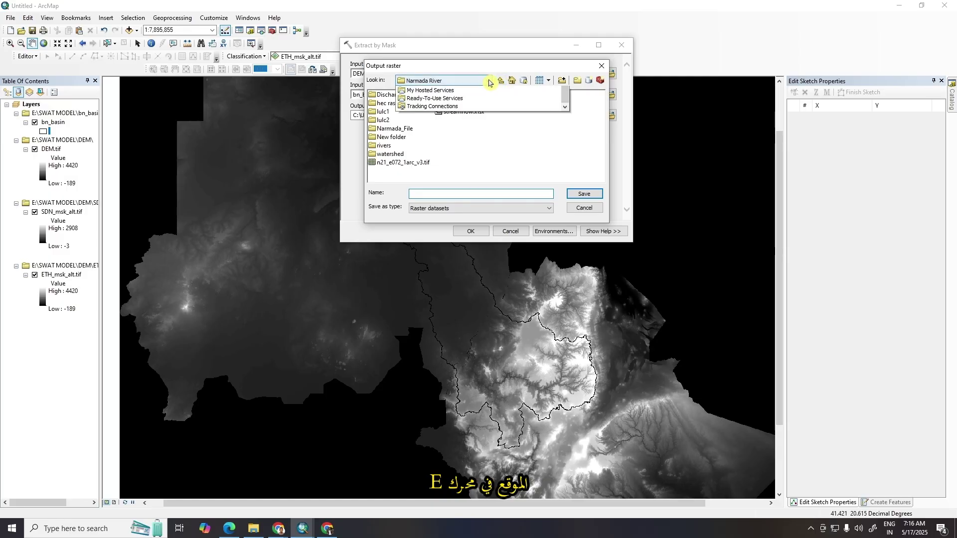
left_click(435, 132)
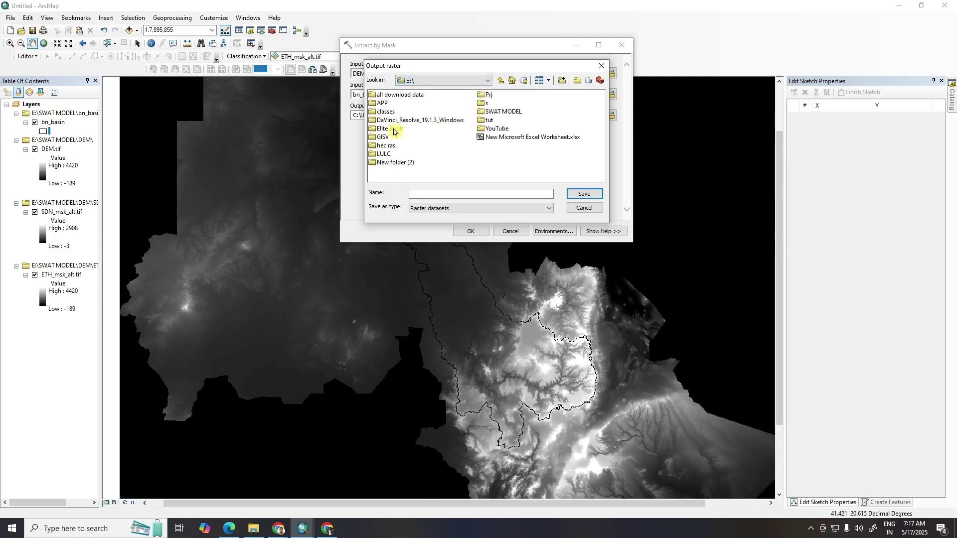
double_click(502, 114)
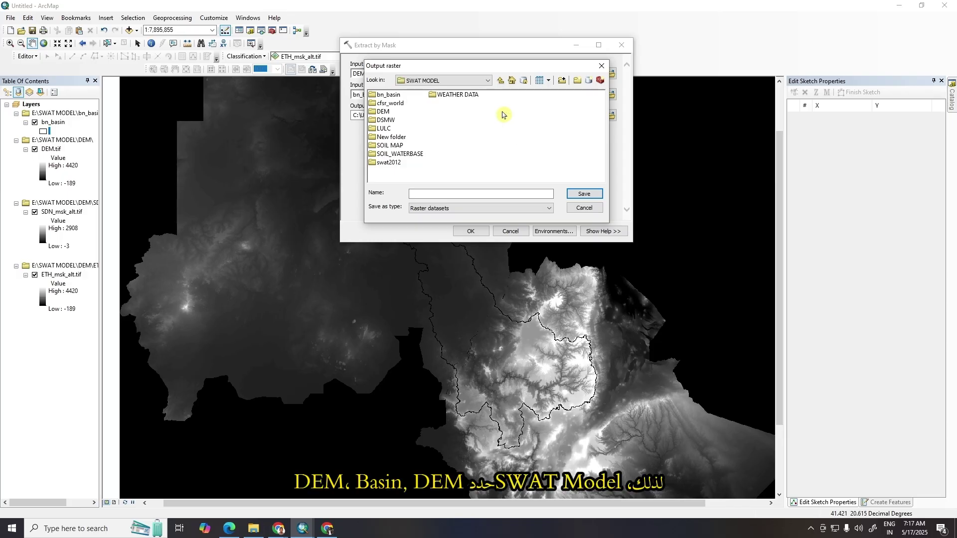
double_click(384, 111)
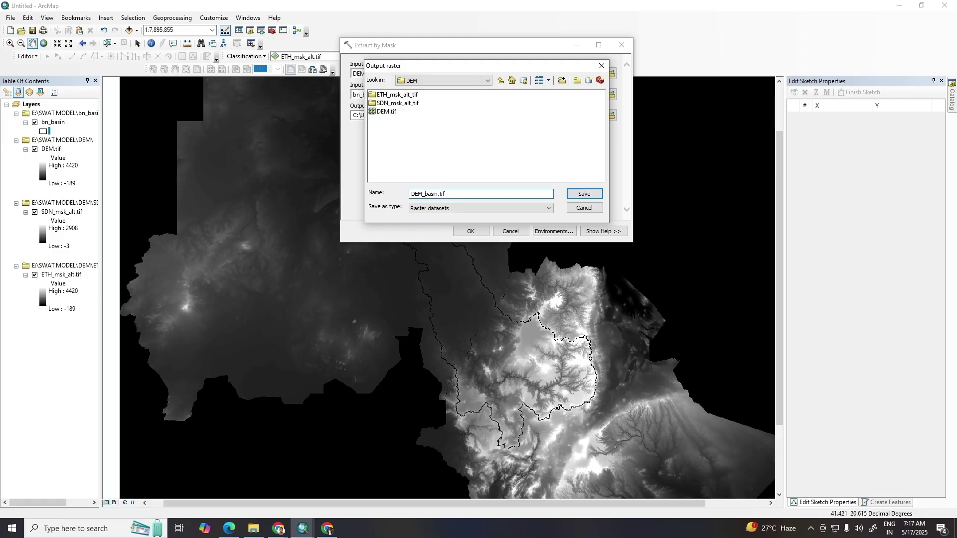
left_click(584, 194)
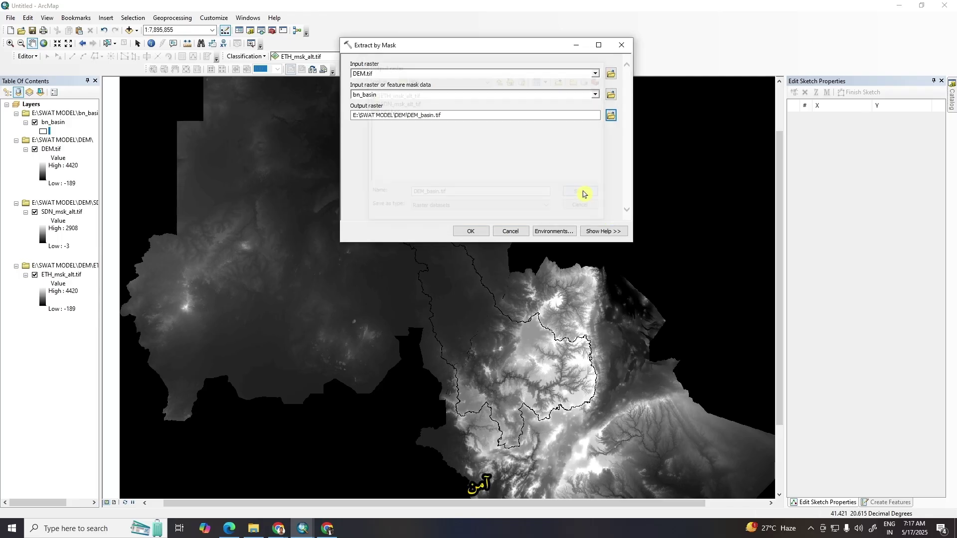
left_click(464, 231)
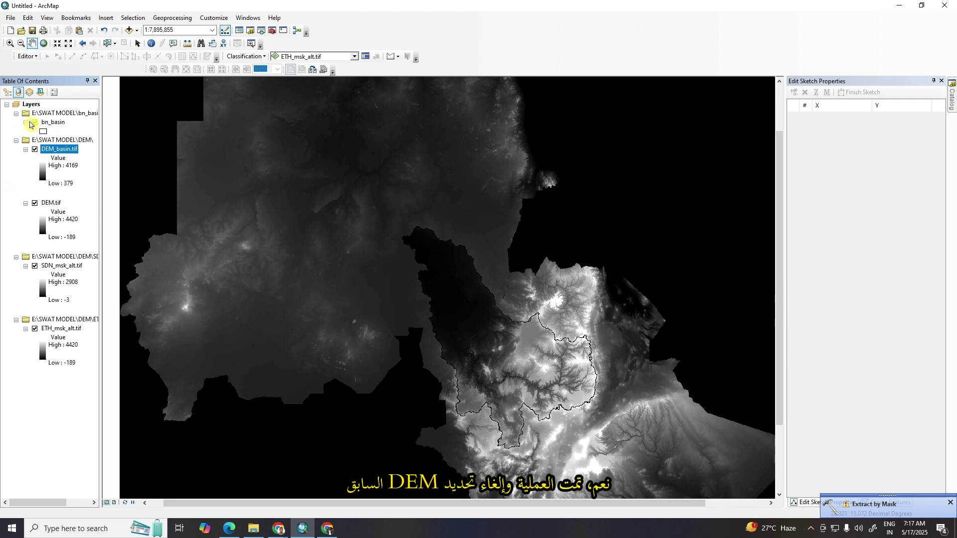
Hide the DEM.tif, SDN_msk_alt.tif and ETH_msk_alt.tif layers so that only the basin DEM is drawn
left_click(35, 204)
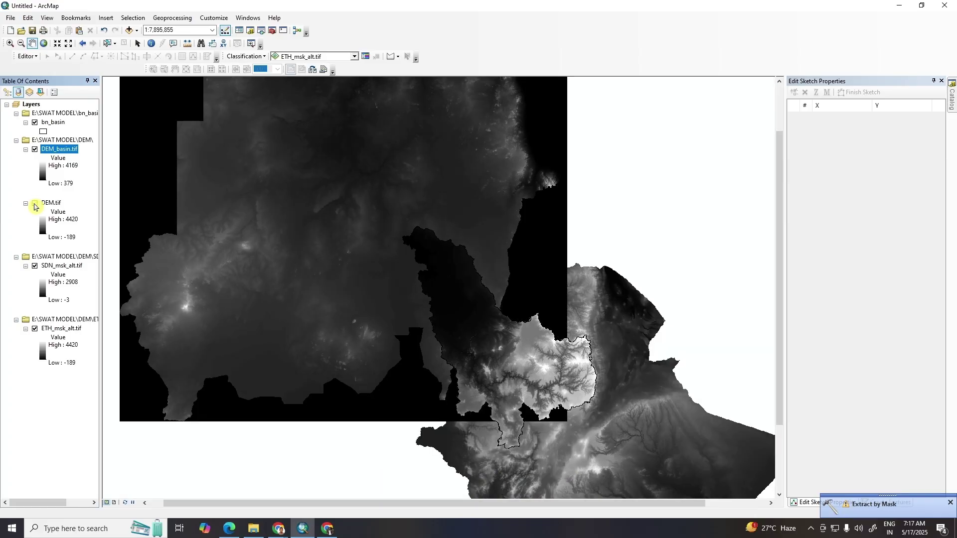
left_click(35, 266)
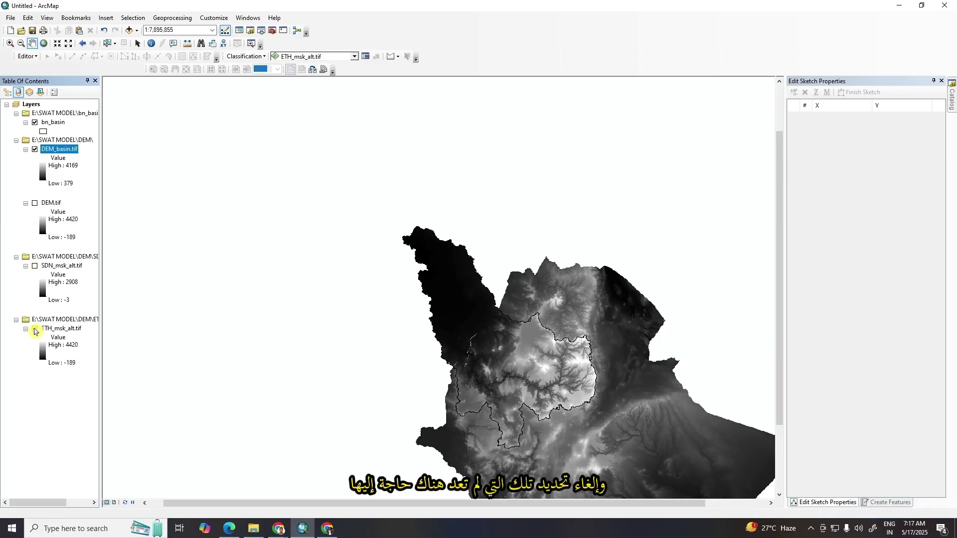
left_click(35, 328)
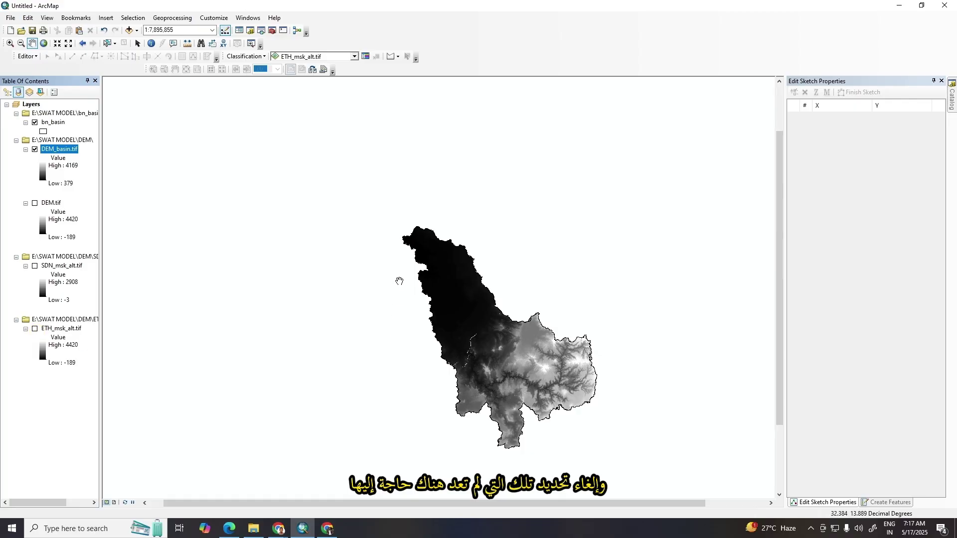
scroll(421, 299, "down", 2)
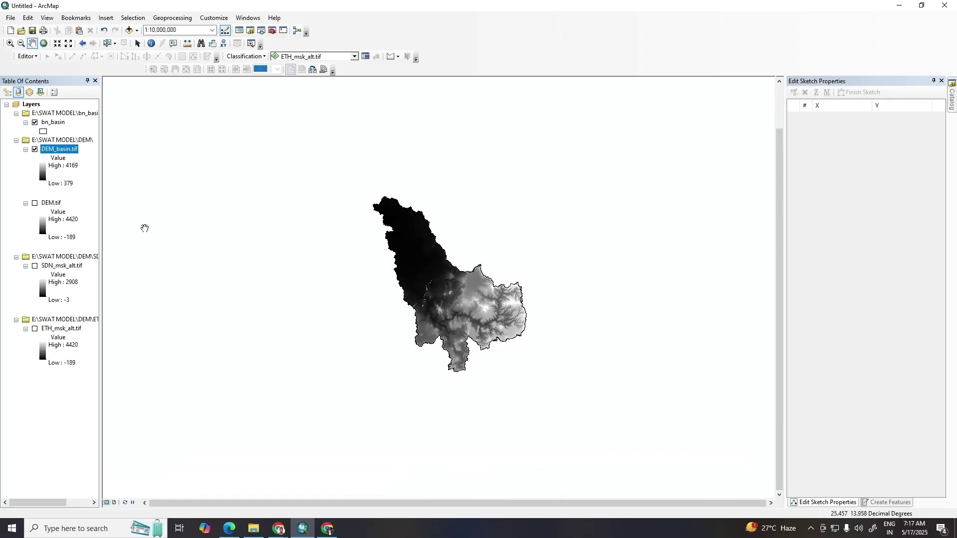
Remove the SDN_msk_alt.tif, ETH_msk_alt.tif and DEM.tif layers from the map
right_click(71, 258)
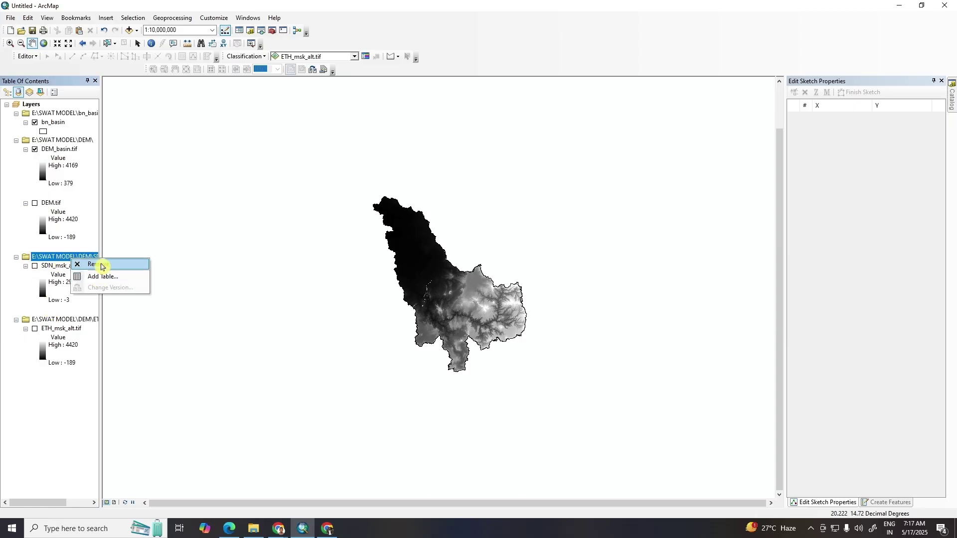
left_click(99, 264)
right_click(50, 258)
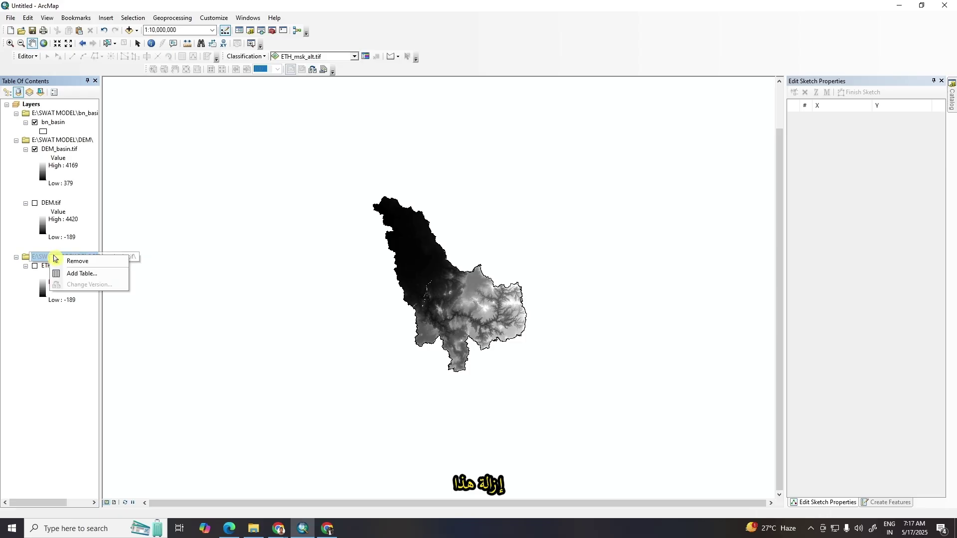
left_click(97, 272)
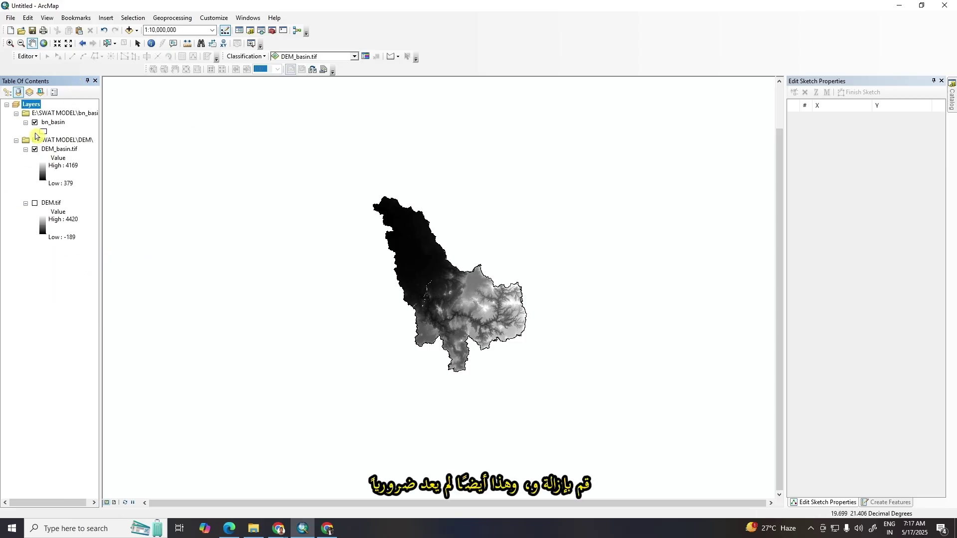
left_click(35, 204)
right_click(47, 204)
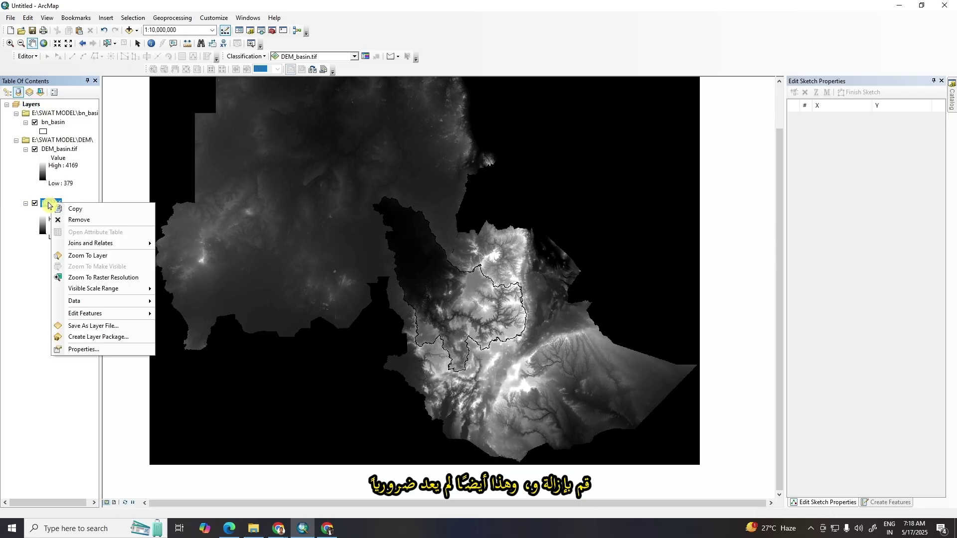
left_click(77, 220)
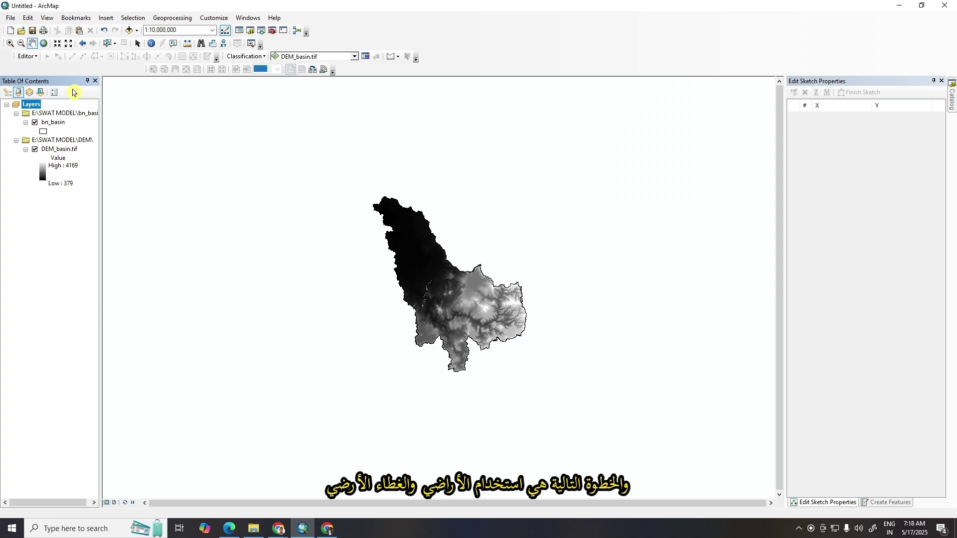
Add the Ethiopian land cover raster ETH_msk_cov.tif to the map from the LULC folder in SWAT MODEL
left_click(131, 33)
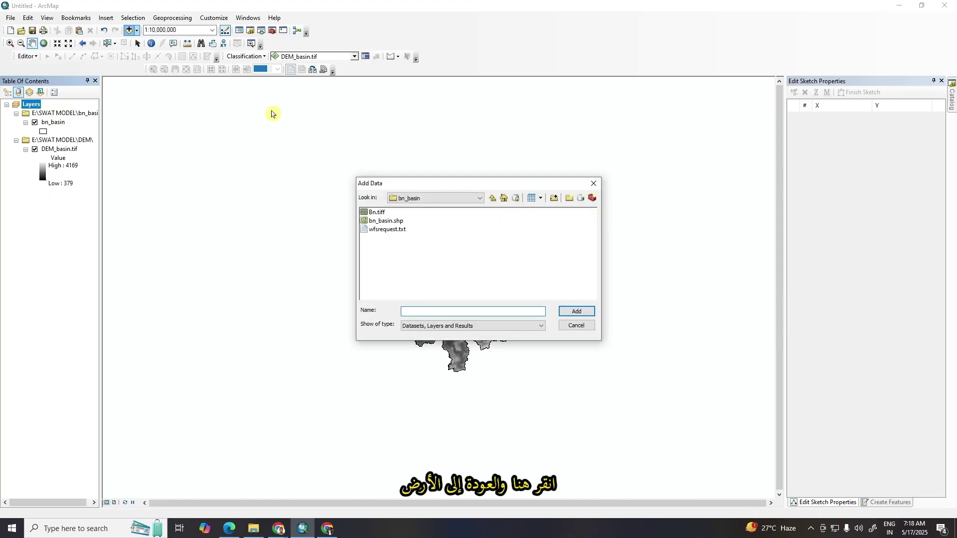
left_click(493, 199)
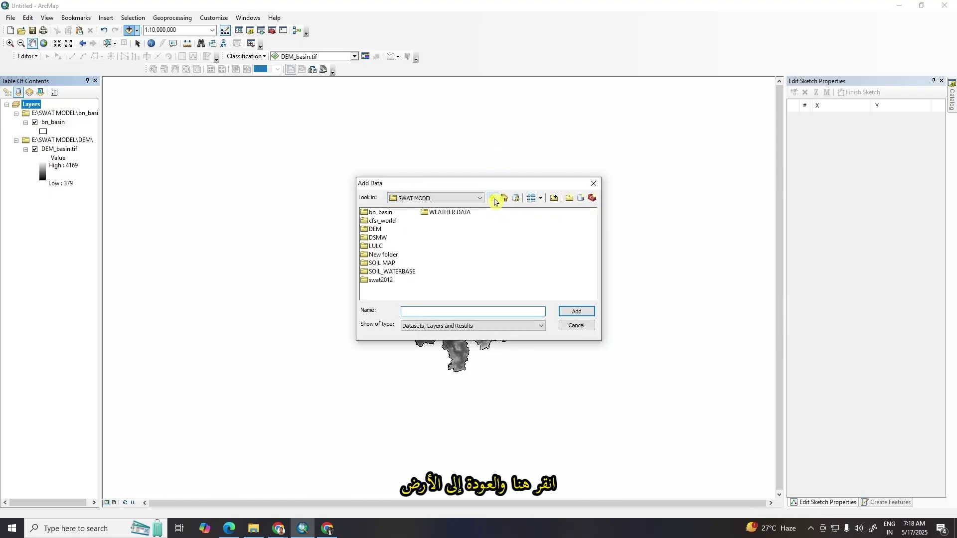
double_click(379, 249)
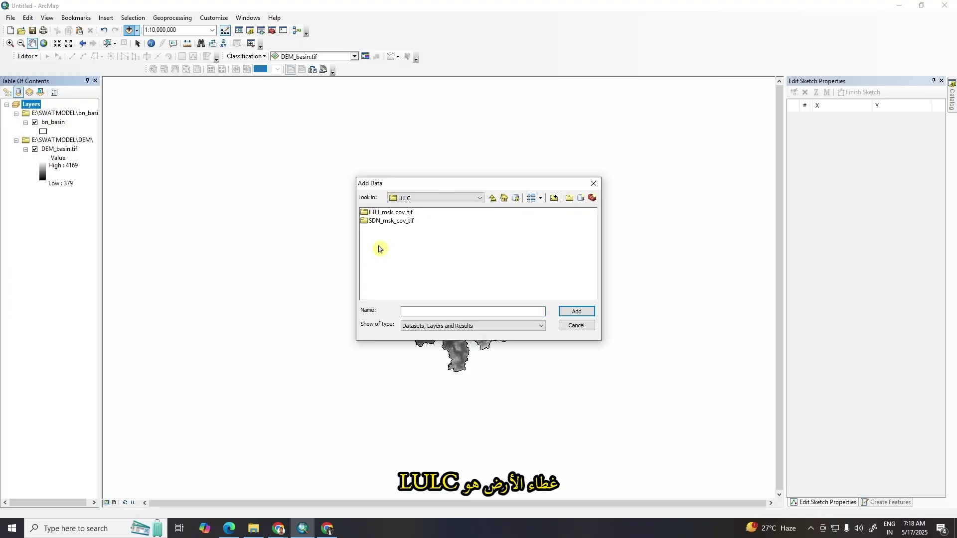
double_click(397, 213)
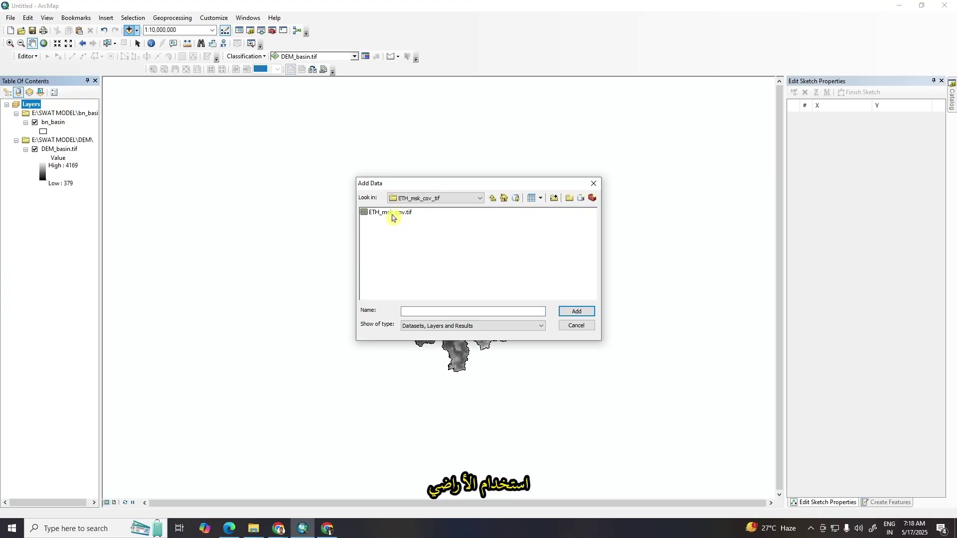
left_click(392, 214)
left_click(576, 309)
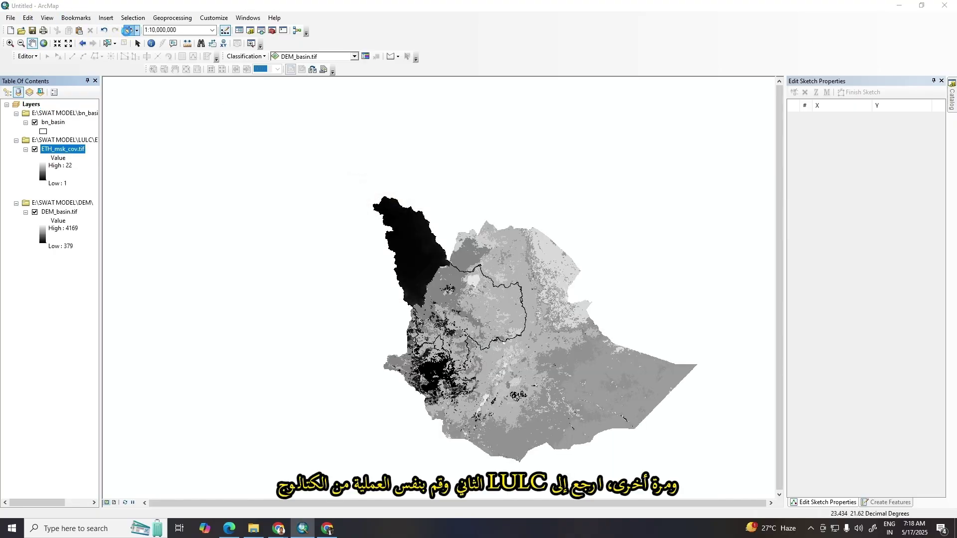
Add the Sudanese land cover raster SDN_msk_cov.tif from its SDN_msk_cov_tif folder in LULC
left_click(129, 30)
left_click(493, 198)
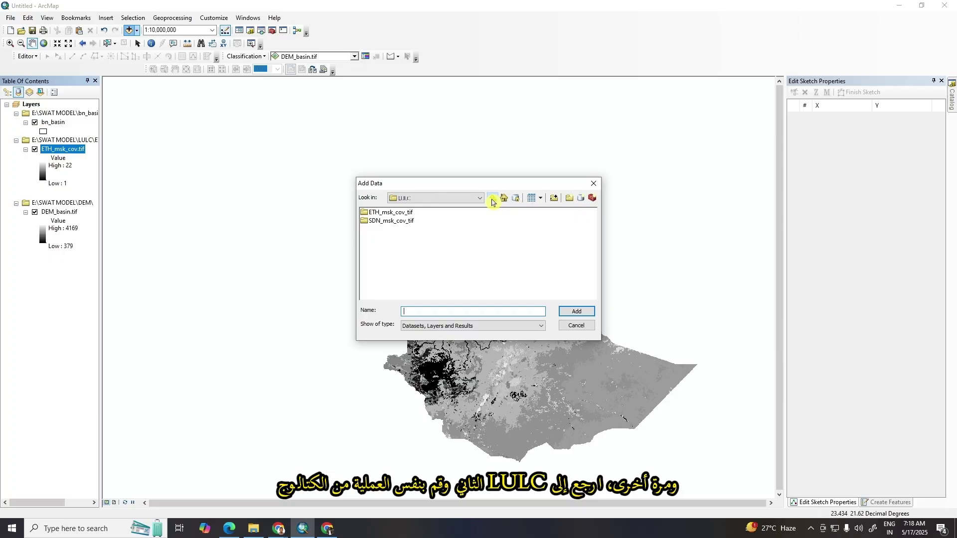
double_click(397, 221)
left_click(384, 213)
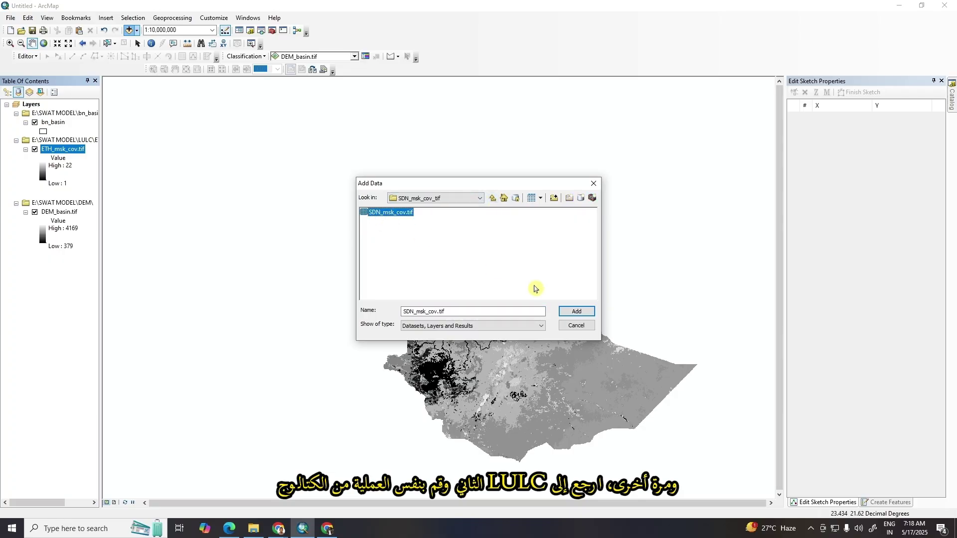
left_click(573, 312)
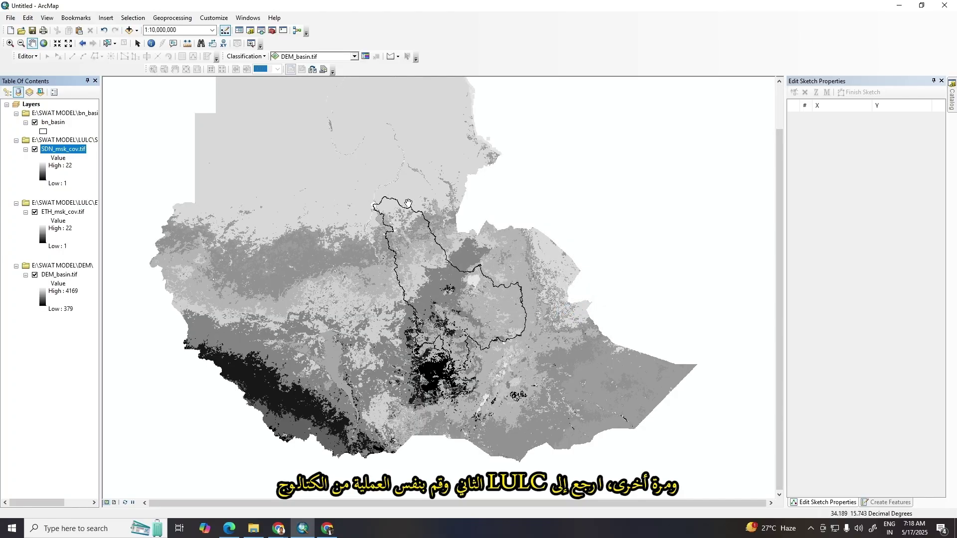
Start Mosaic To New Raster with the land cover rasters ETH_msk_cov.tif and SDN_msk_cov.tif as input rasters
left_click(952, 99)
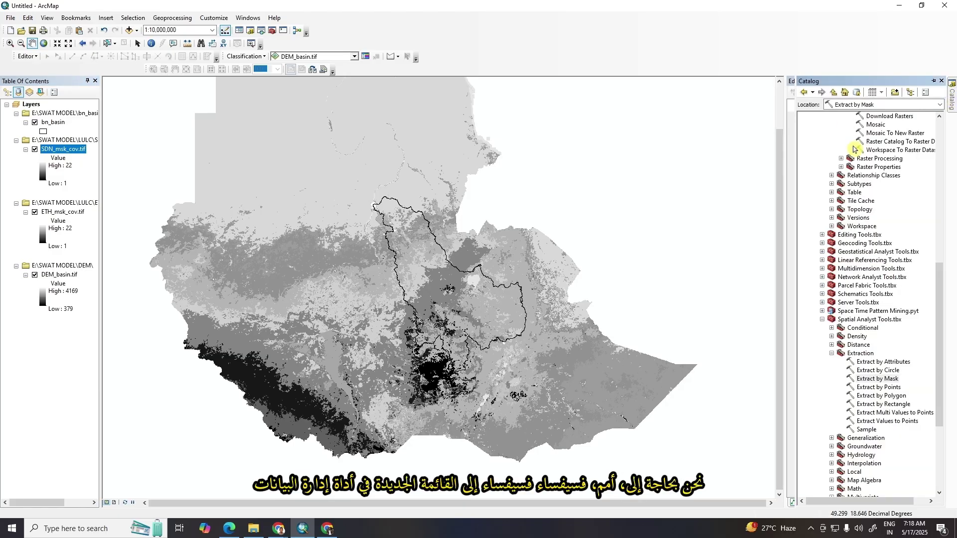
scroll(855, 149, "up", 2)
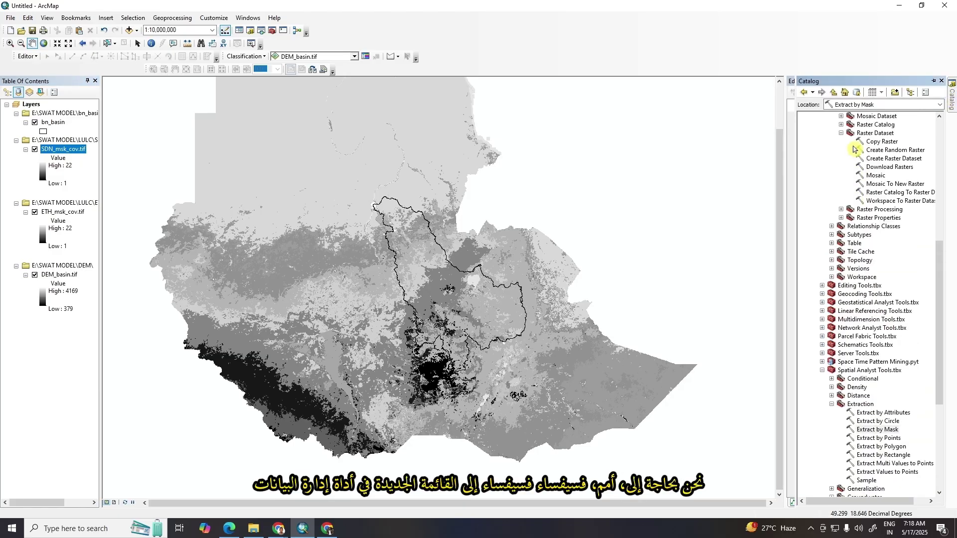
double_click(897, 185)
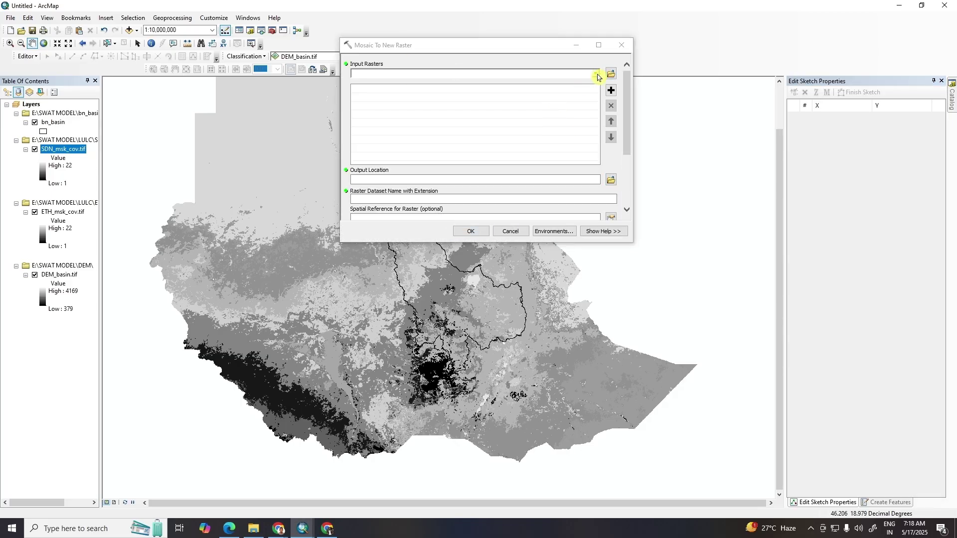
left_click(597, 75)
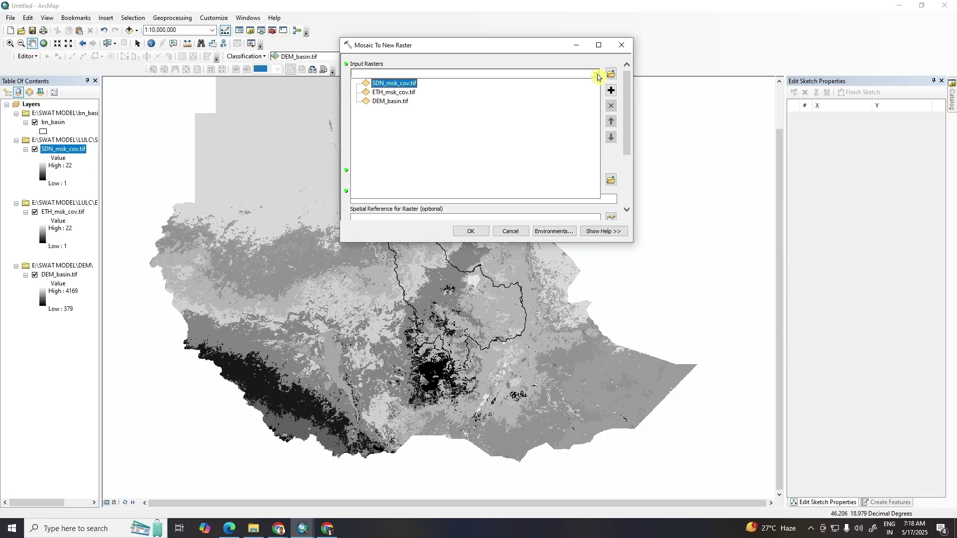
left_click(405, 93)
left_click(598, 74)
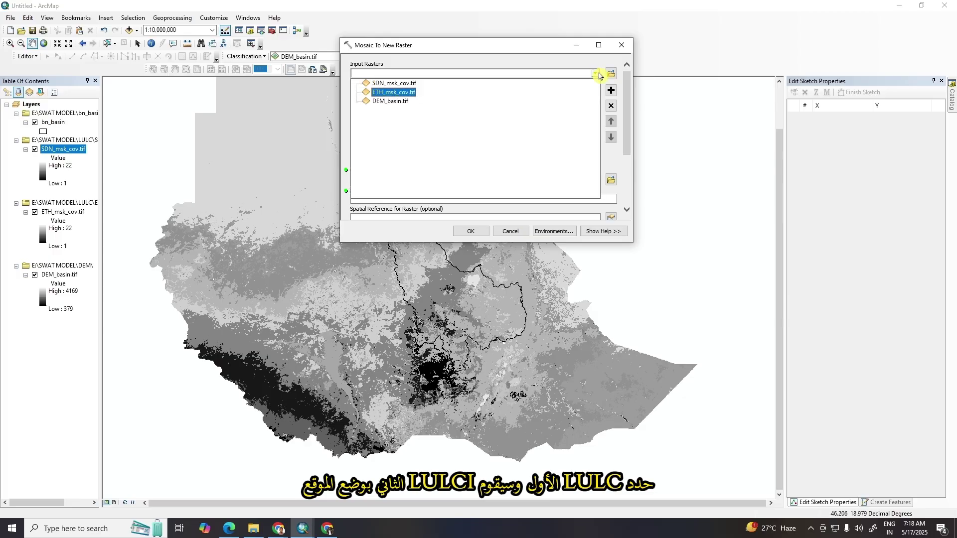
left_click(399, 83)
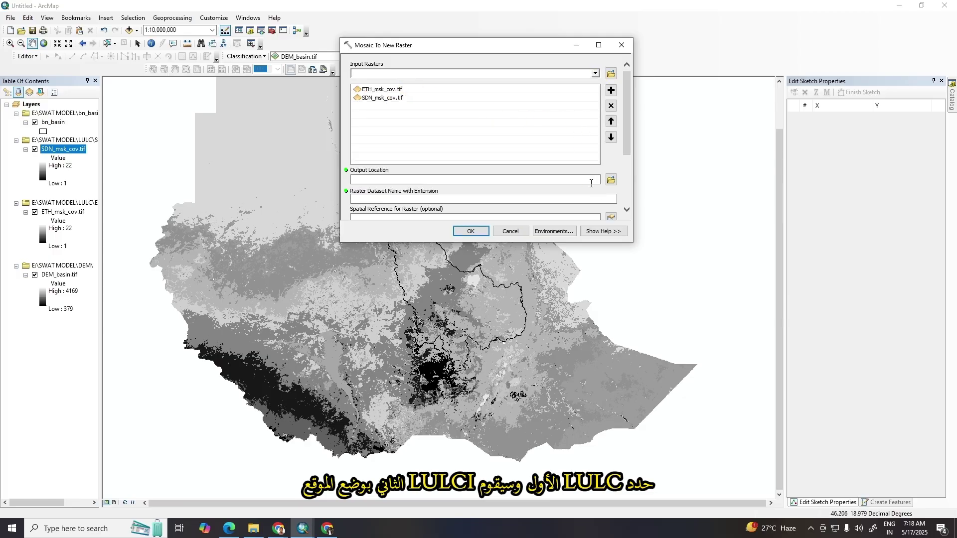
Set the mosaic's output location to E:\SWAT MODEL\LULC and name the raster dataset LULC.tif
left_click(611, 180)
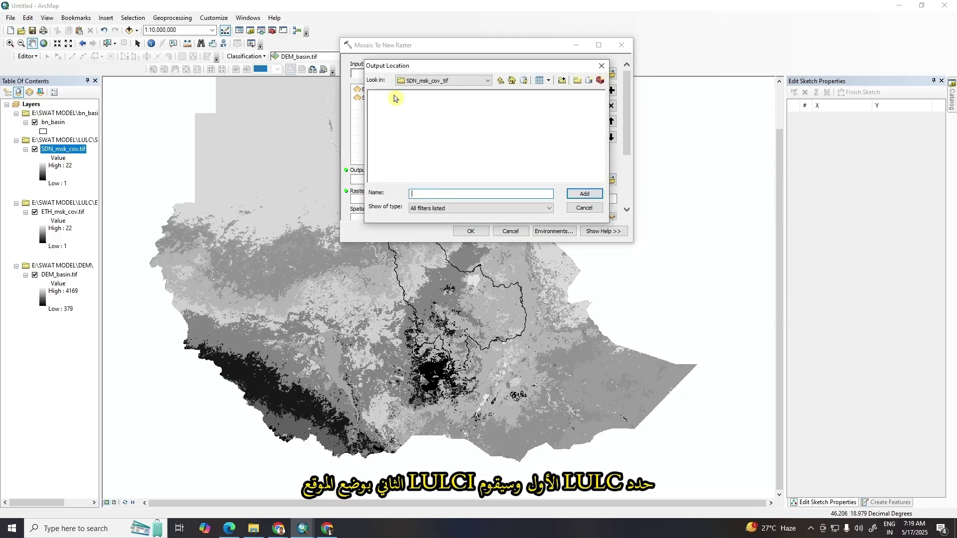
left_click(500, 81)
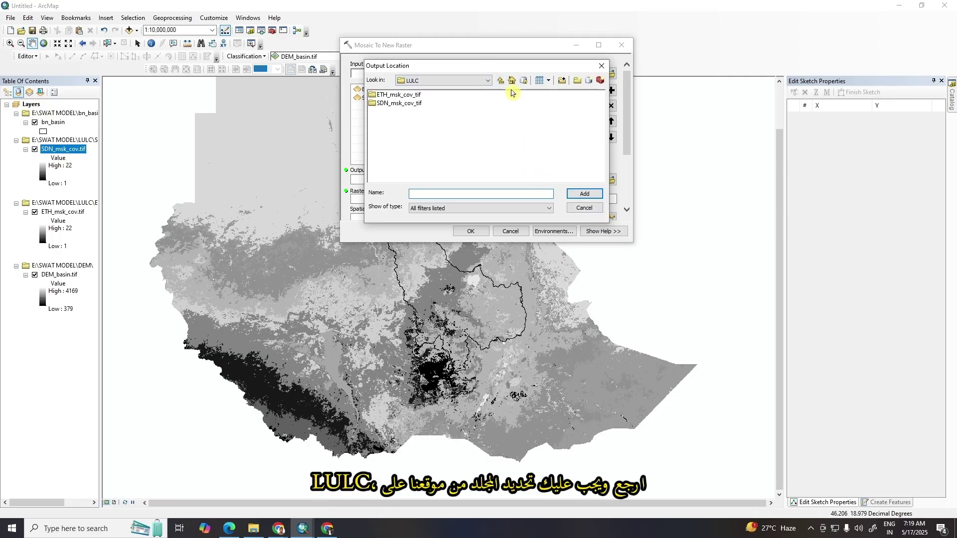
left_click(499, 83)
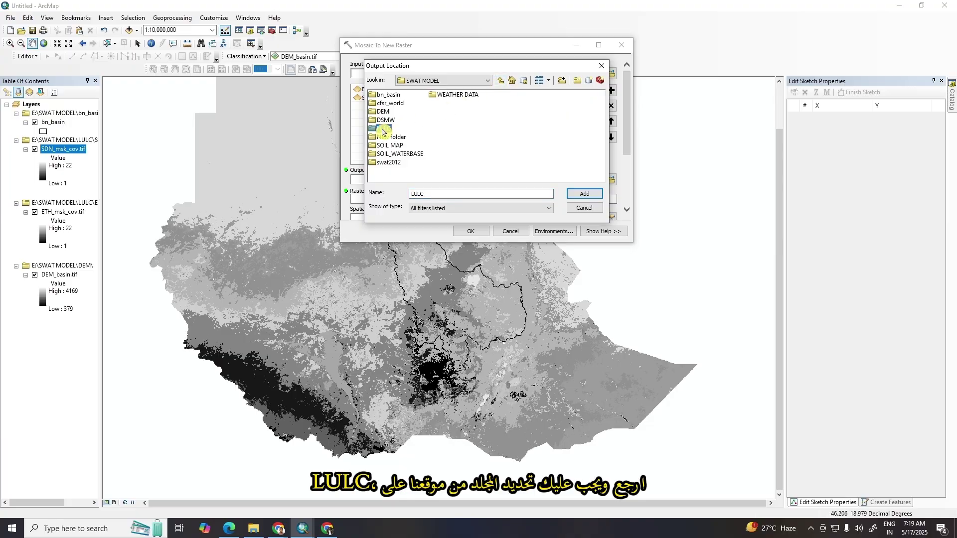
left_click(584, 193)
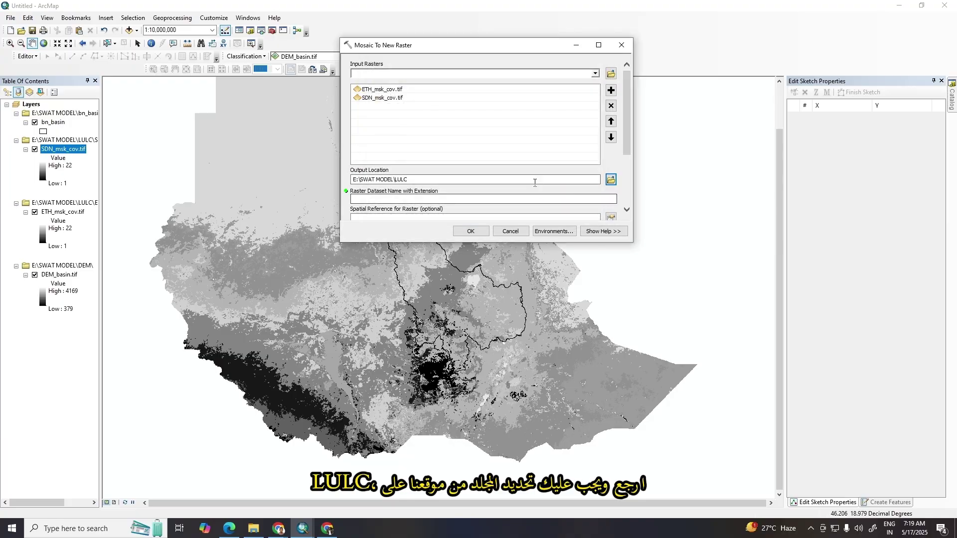
left_click(541, 200)
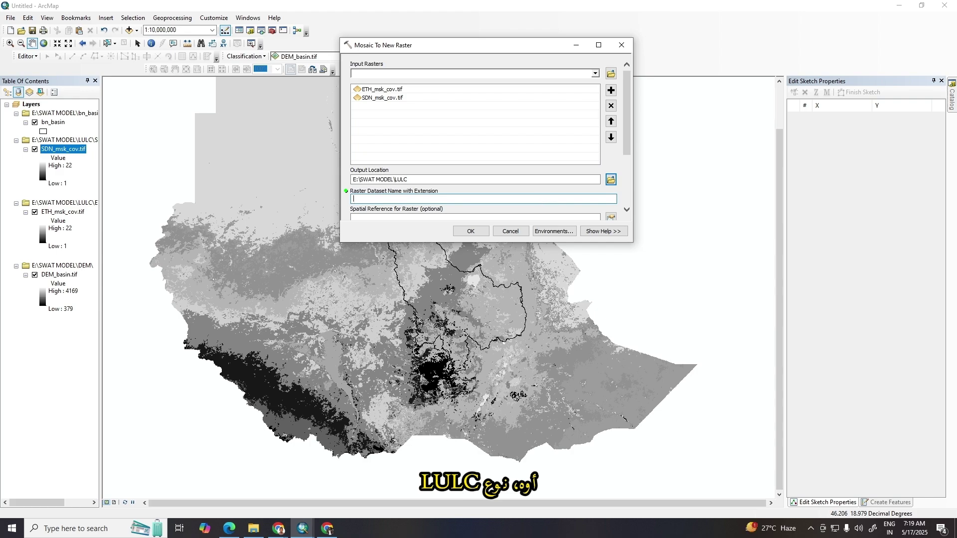
type("LULC.tif")
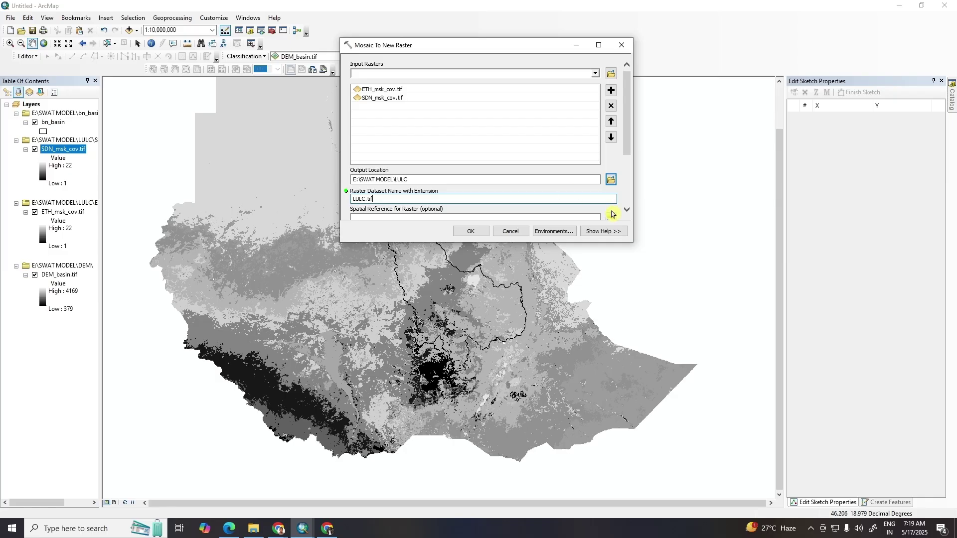
Set the mosaic's spatial reference to the world geographic coordinate system WGS 1984
scroll(627, 210, "down", 3)
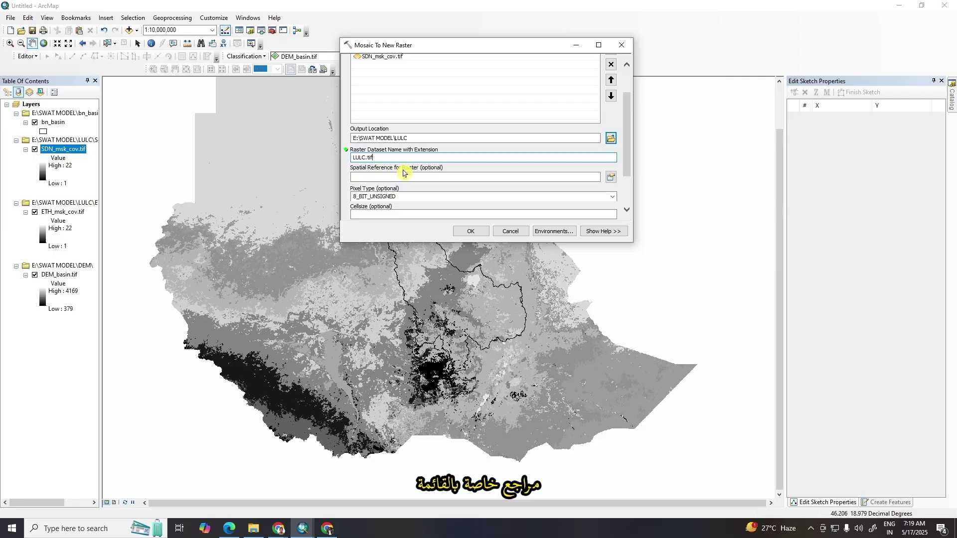
left_click(611, 177)
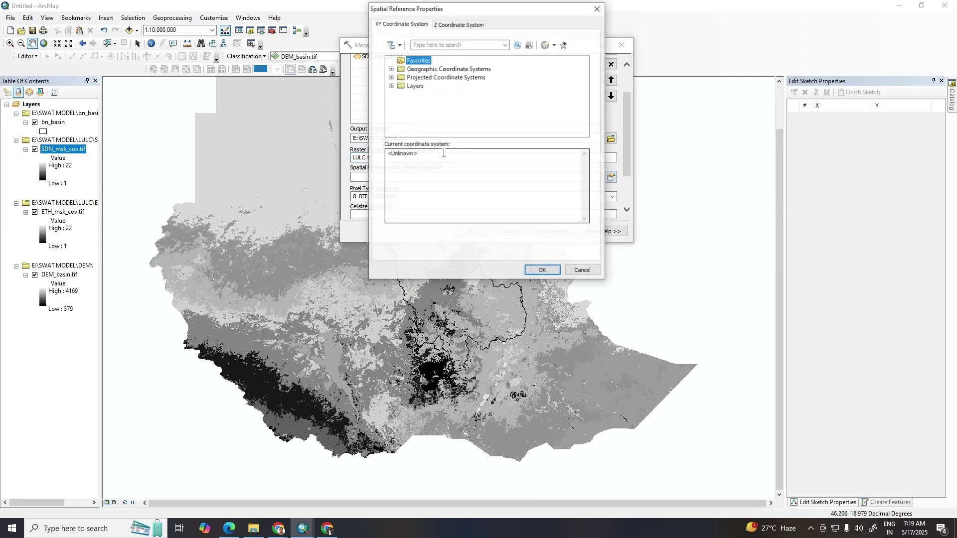
left_click(392, 70)
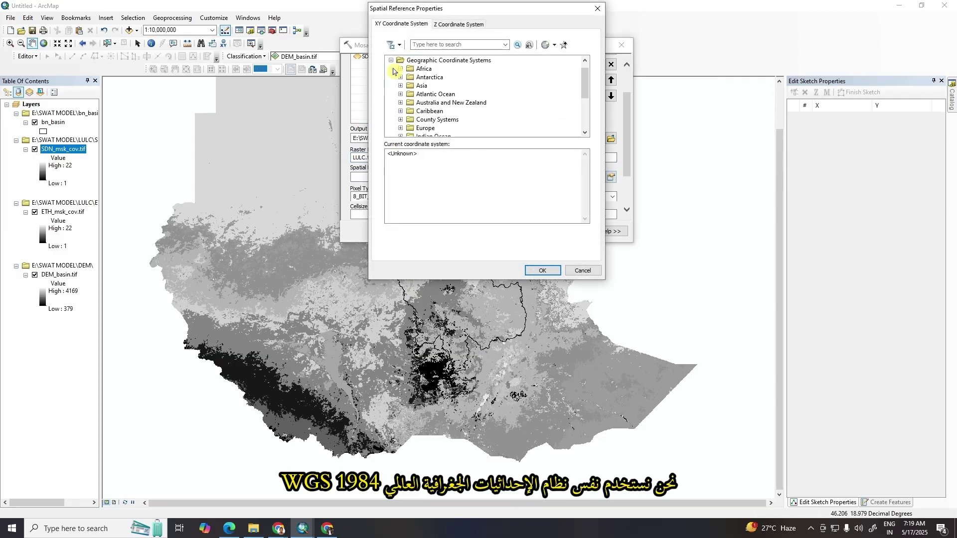
scroll(399, 100, "down", 2)
left_click(400, 112)
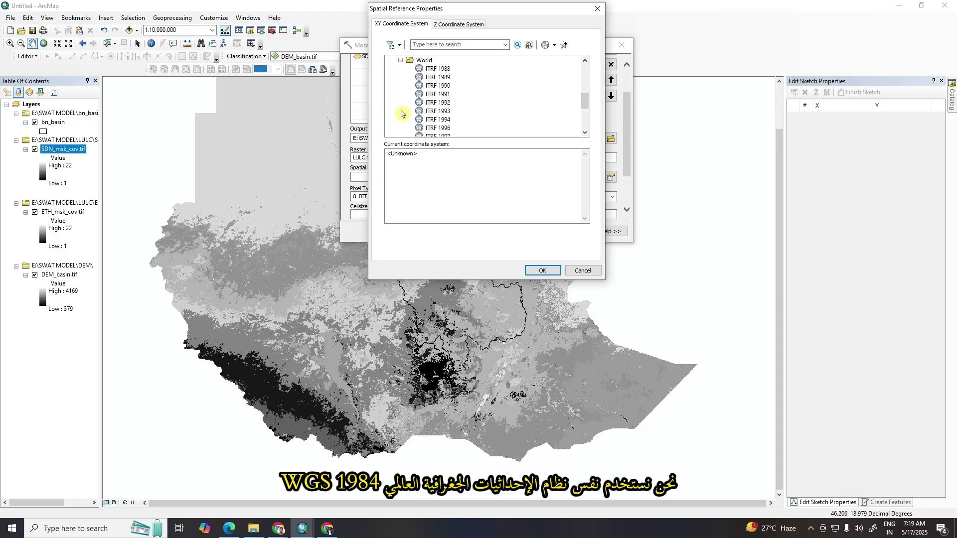
scroll(438, 115, "down", 3)
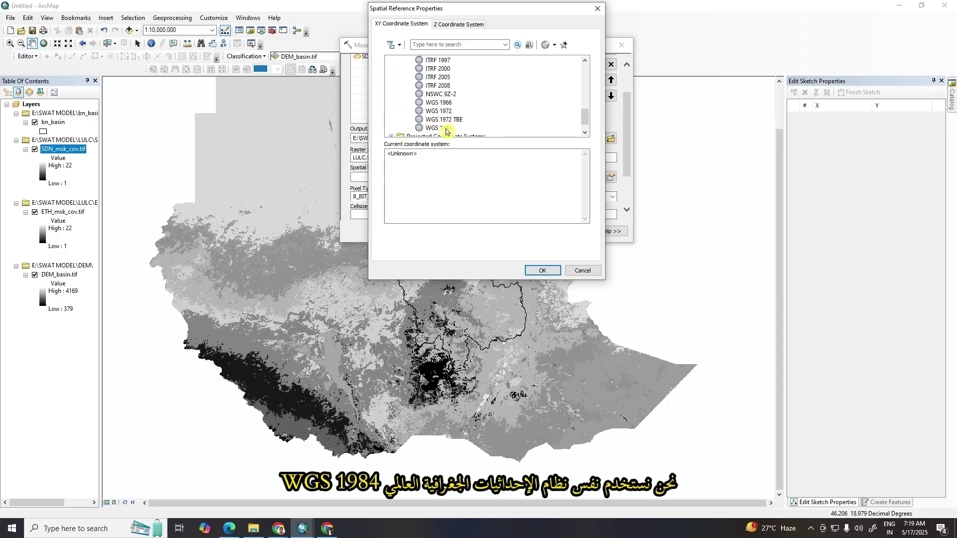
left_click(446, 129)
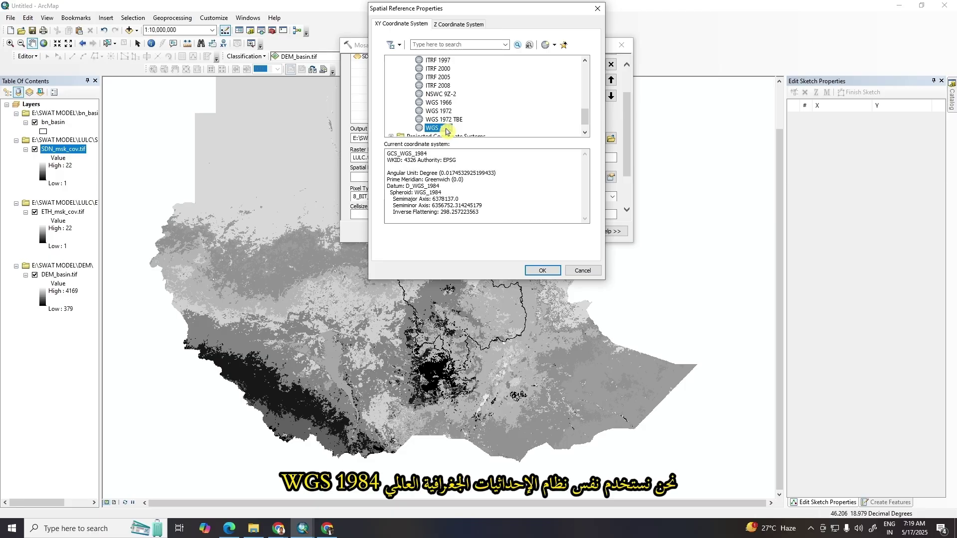
left_click(542, 271)
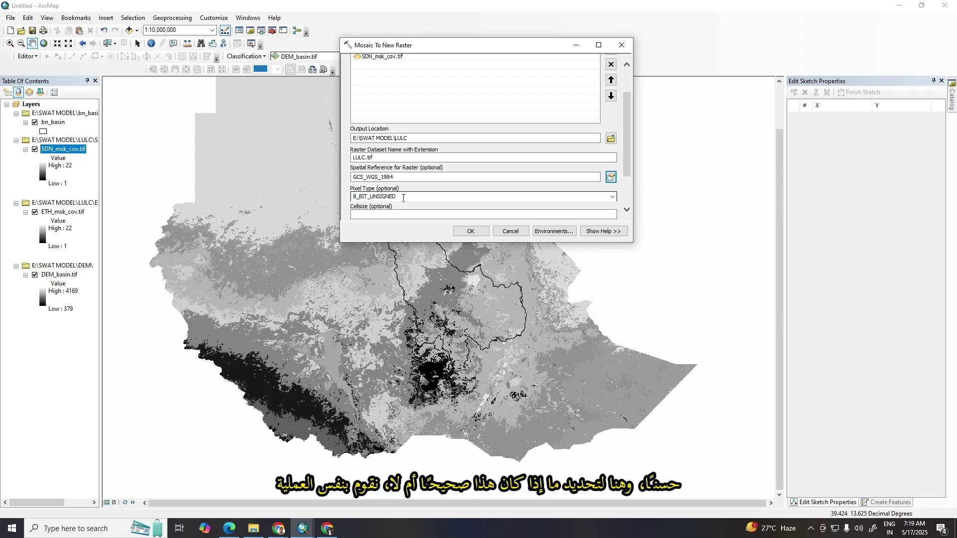
Check the pixel type and depth of SDN_msk_cov.tif in its layer properties and set the mosaic's pixel type to 32_BIT_FLOAT
right_click(65, 151)
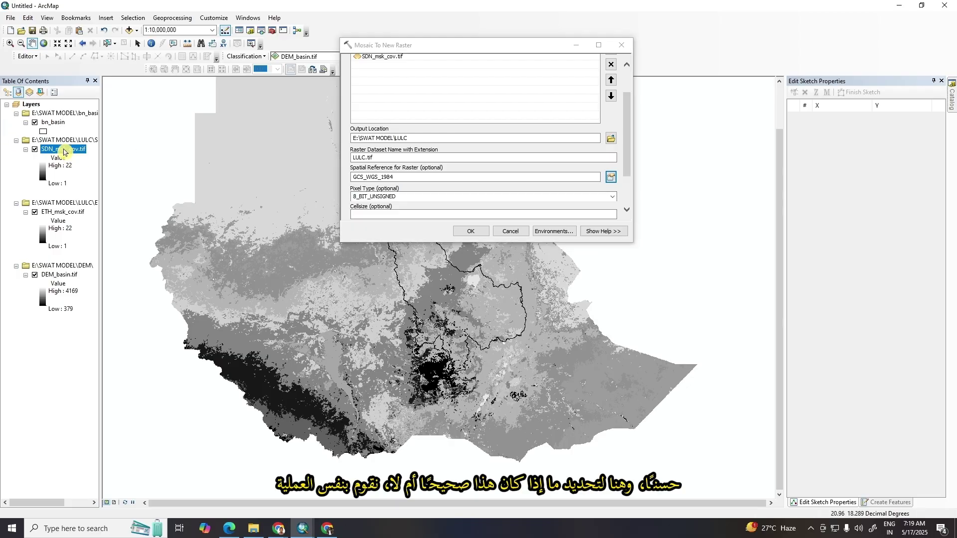
left_click(94, 296)
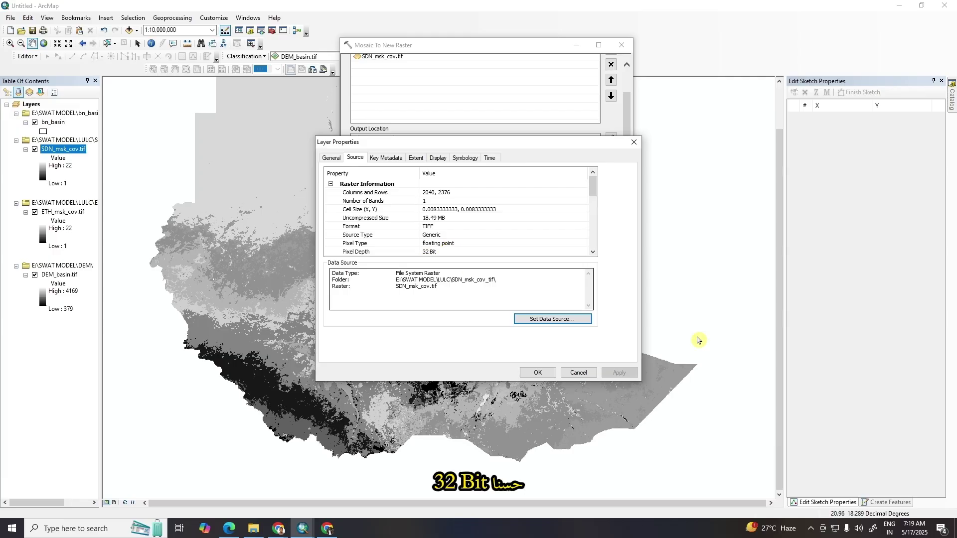
left_click(541, 373)
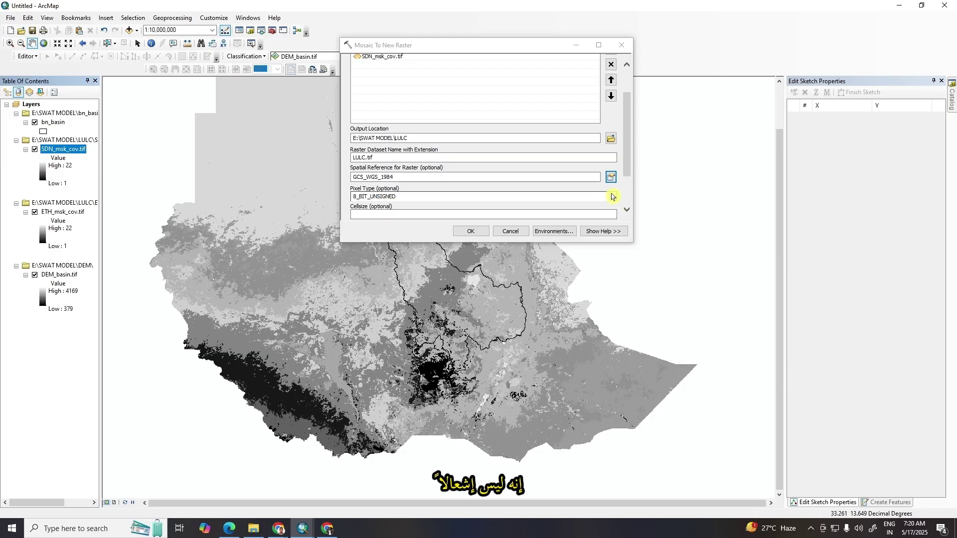
left_click(613, 197)
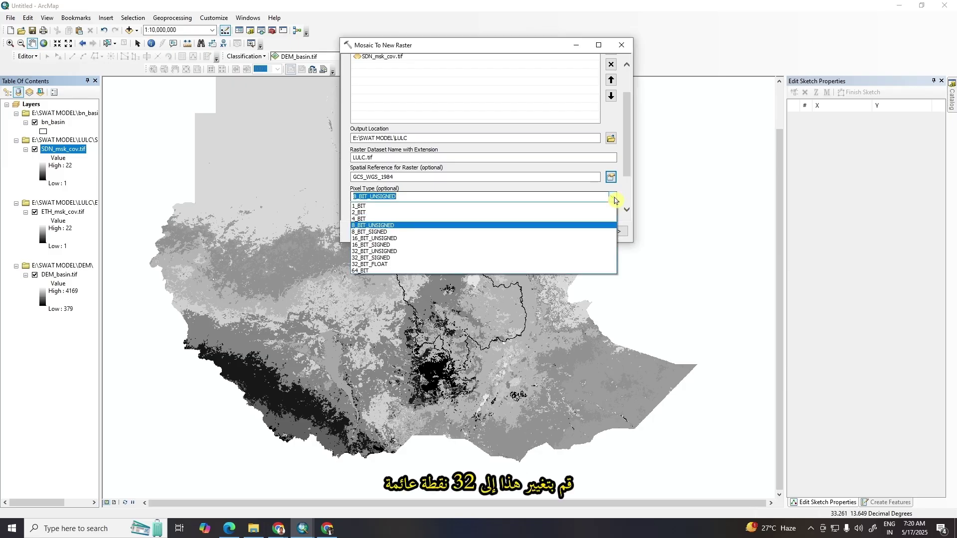
left_click(384, 264)
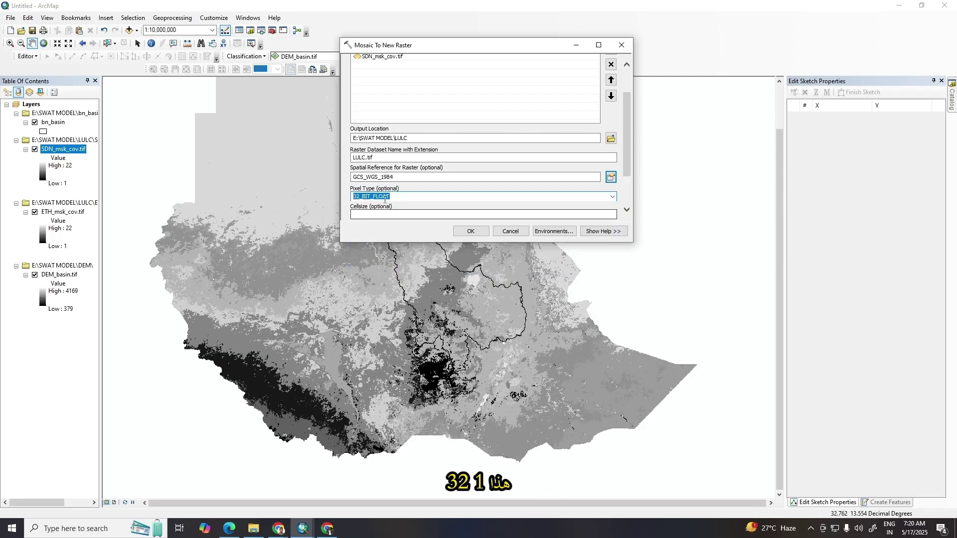
Set the number of bands to 1 and run the land cover mosaic
left_click(627, 210)
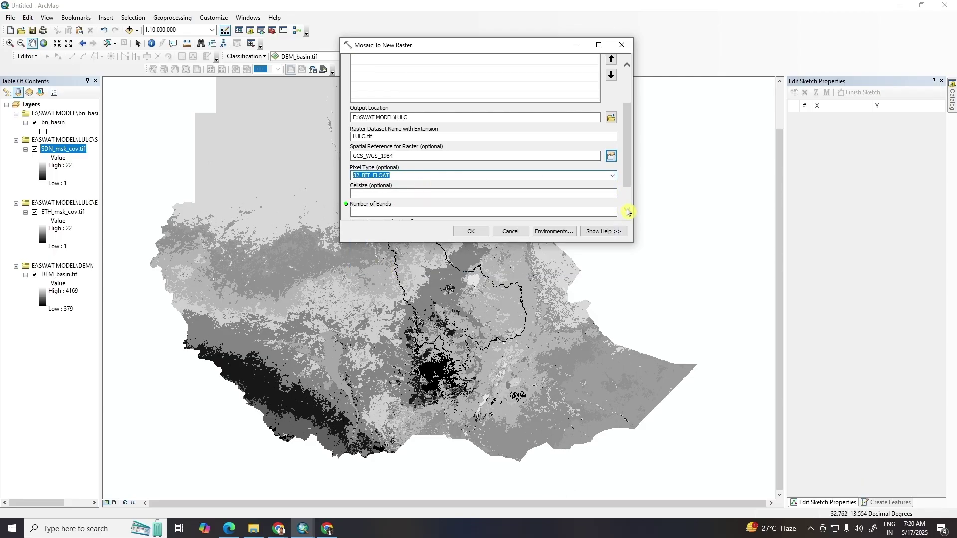
left_click(627, 211)
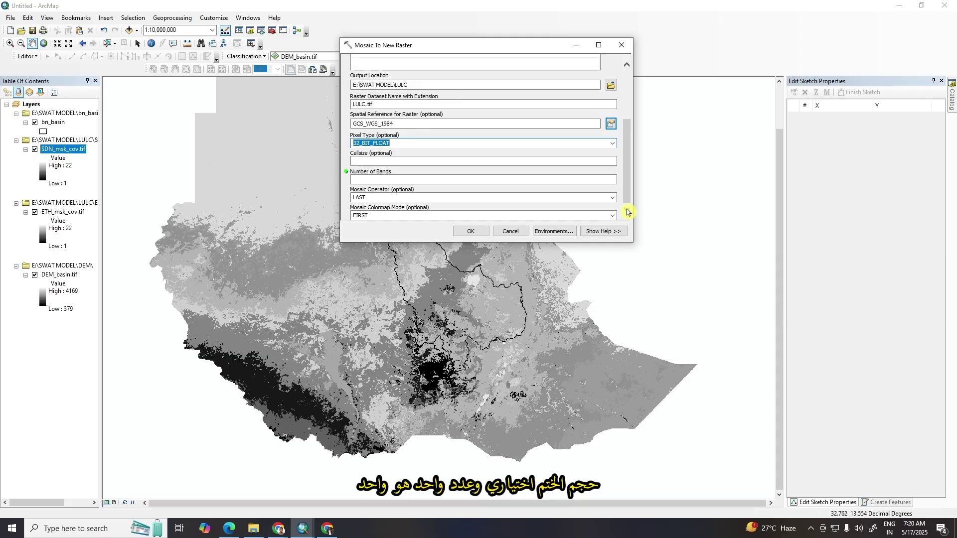
left_click(370, 179)
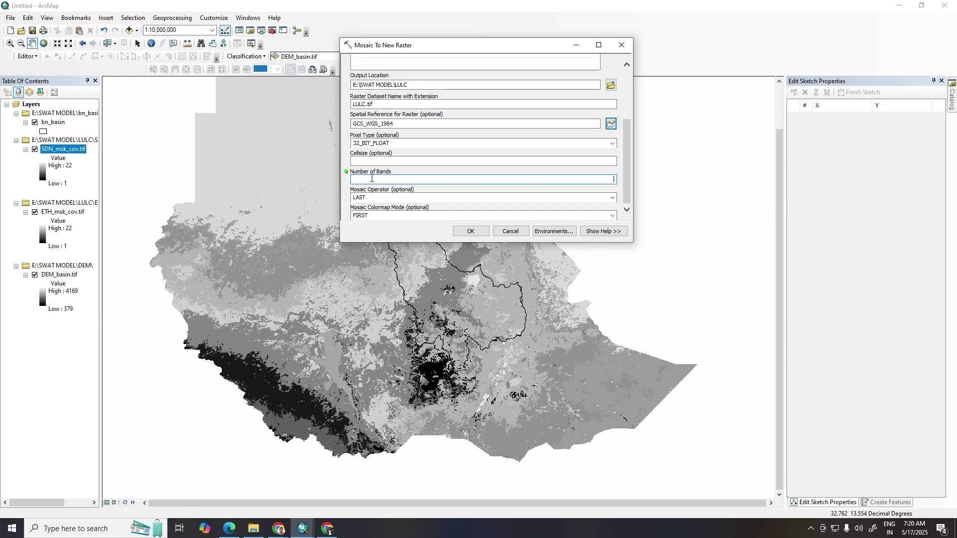
type("1")
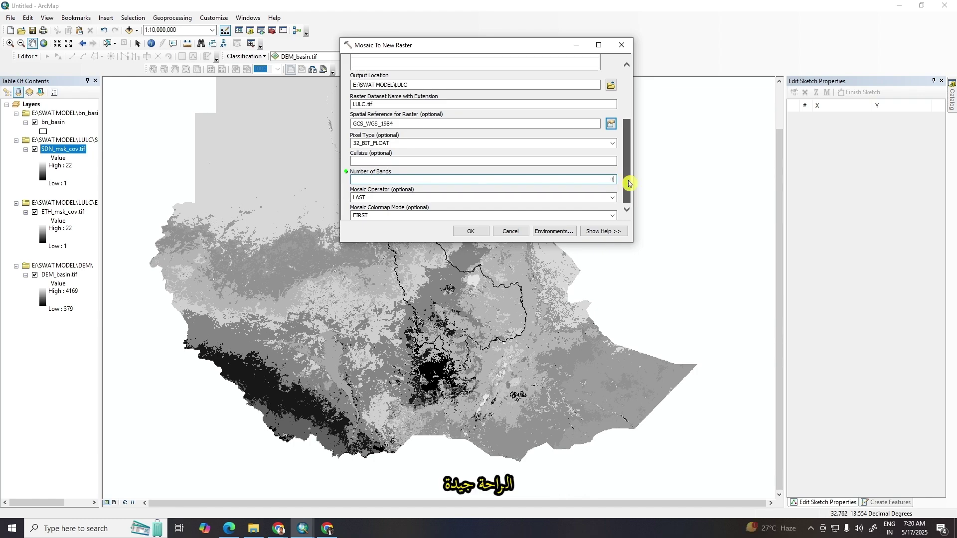
left_click(473, 232)
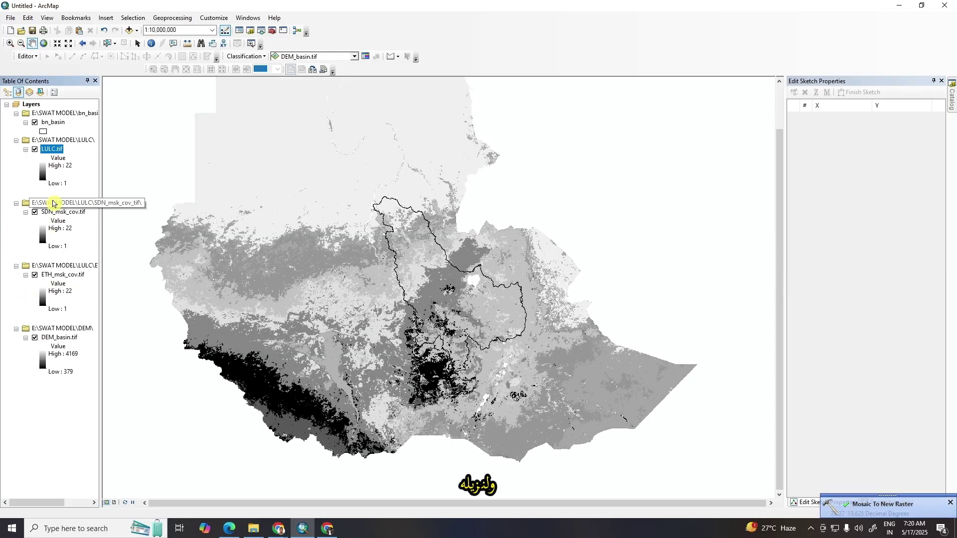
Remove the ETH_msk_cov.tif and SDN_msk_cov.tif source layers from the map
left_click(61, 269)
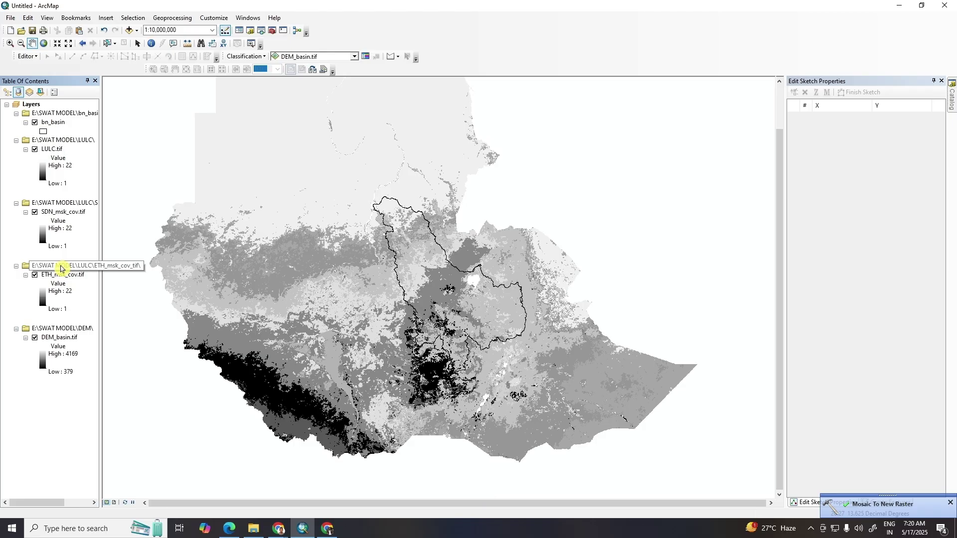
right_click(61, 268)
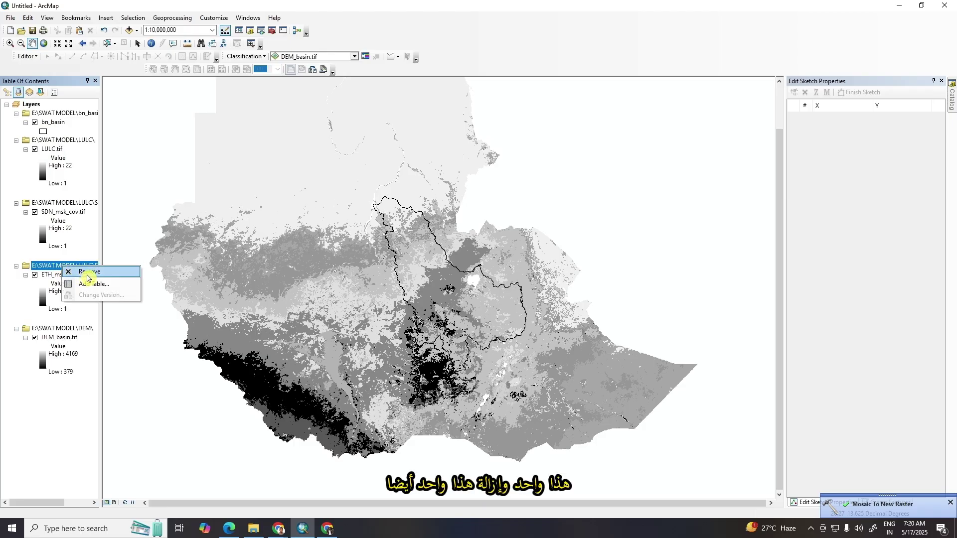
left_click(83, 273)
left_click(61, 269)
right_click(61, 270)
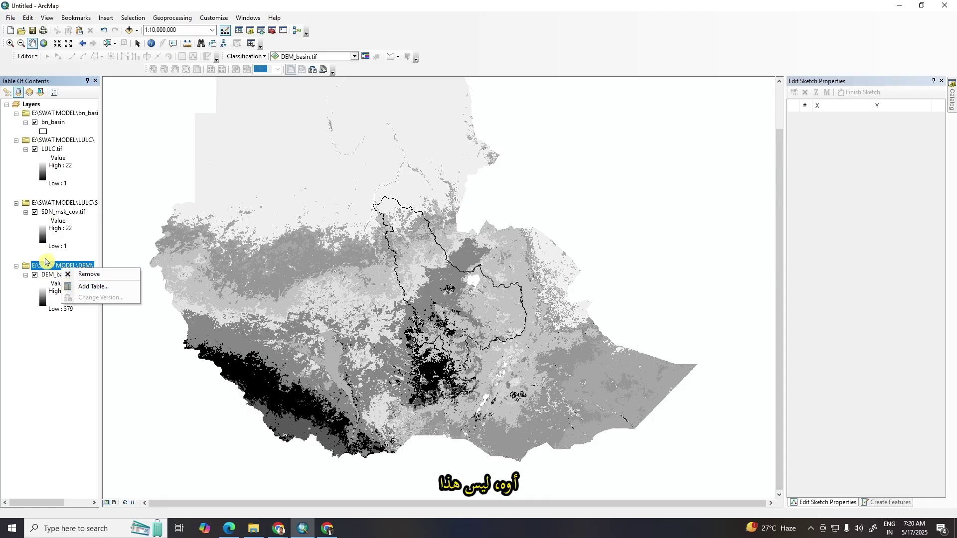
left_click(64, 204)
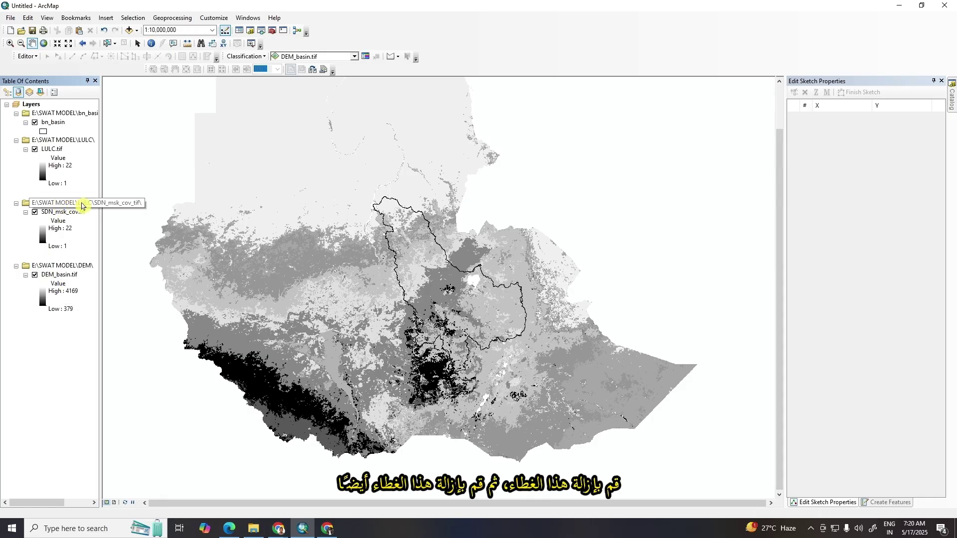
right_click(65, 204)
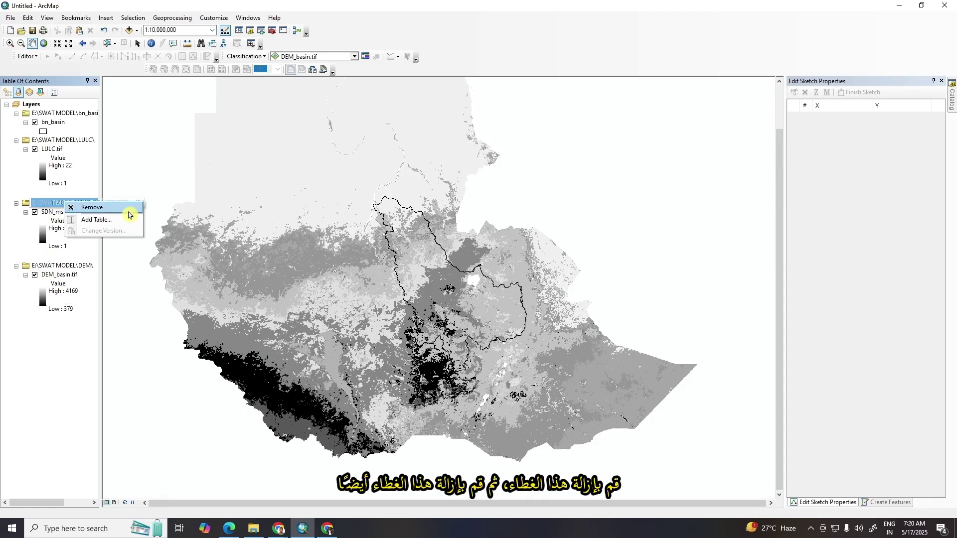
left_click(87, 209)
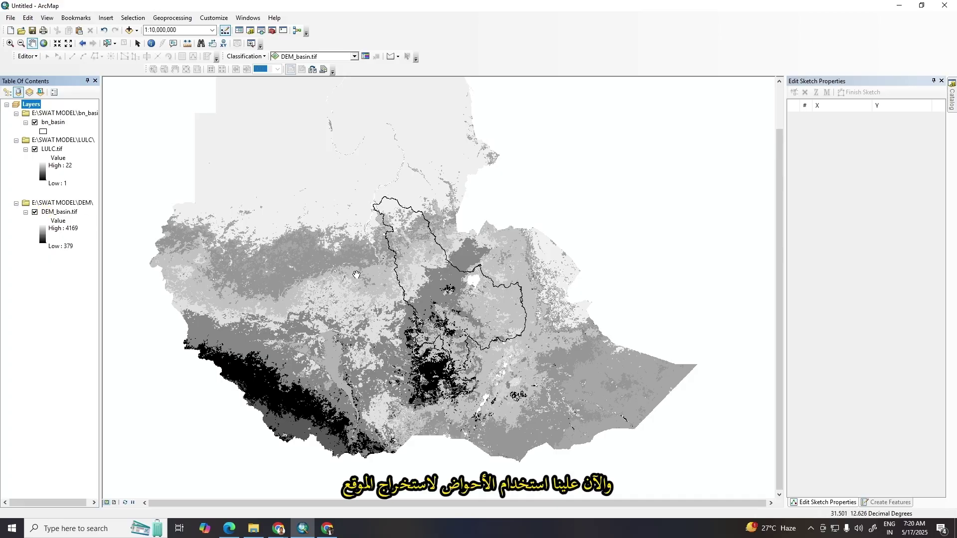
Start Extract by Mask with LULC.tif as the input raster and bn_basin as the feature mask
left_click(952, 92)
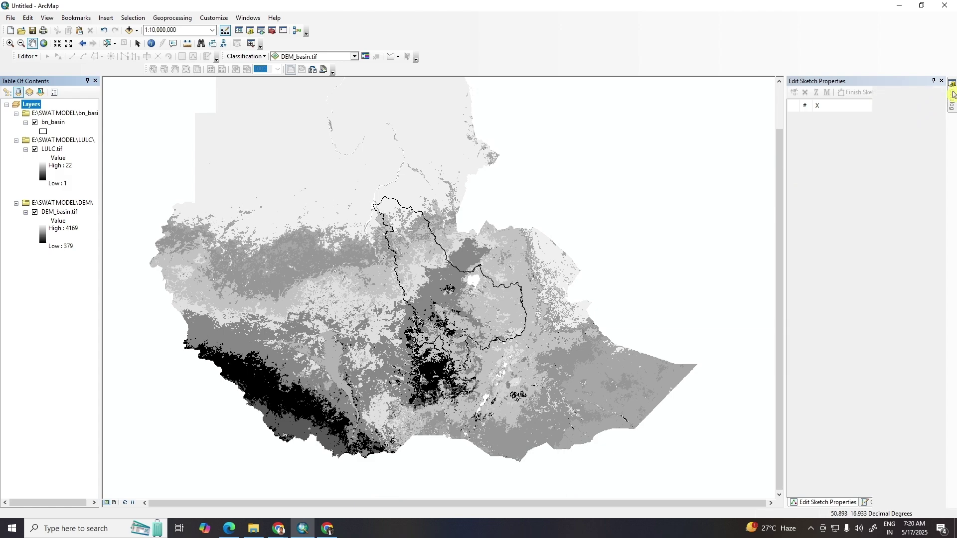
scroll(857, 307, "down", 7)
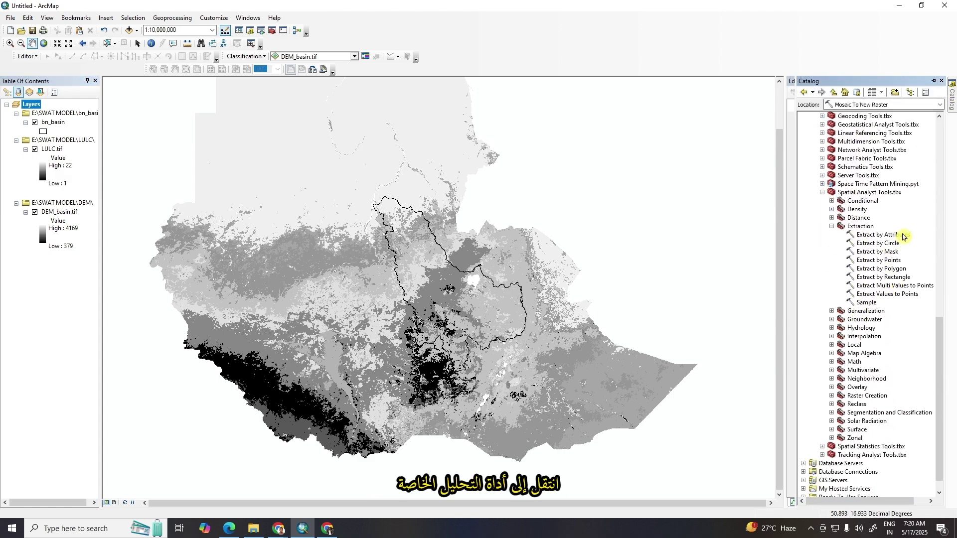
double_click(879, 254)
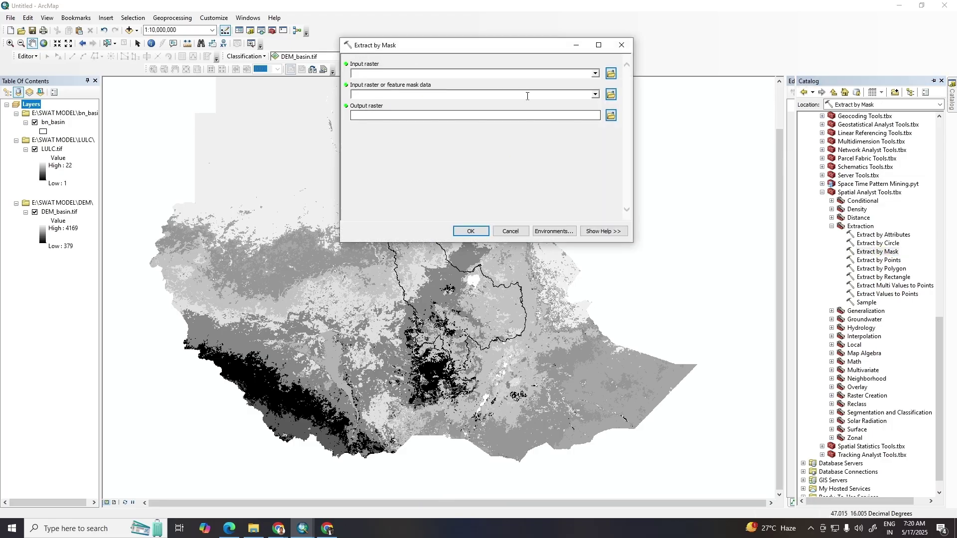
left_click(595, 73)
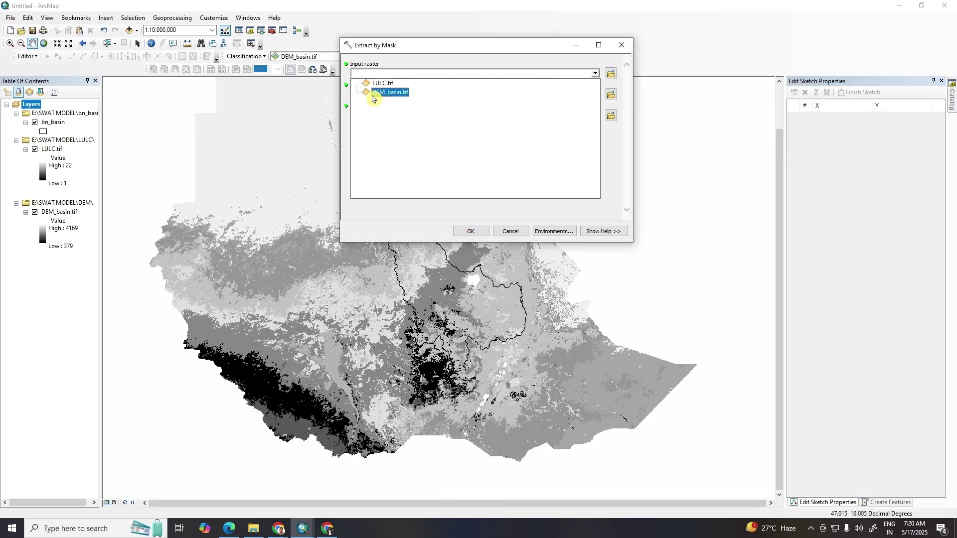
left_click(391, 83)
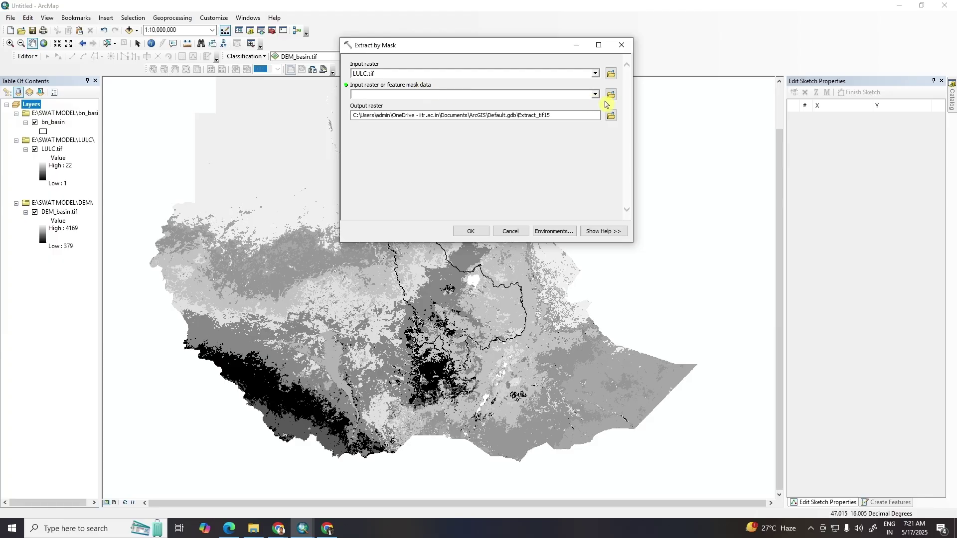
left_click(595, 94)
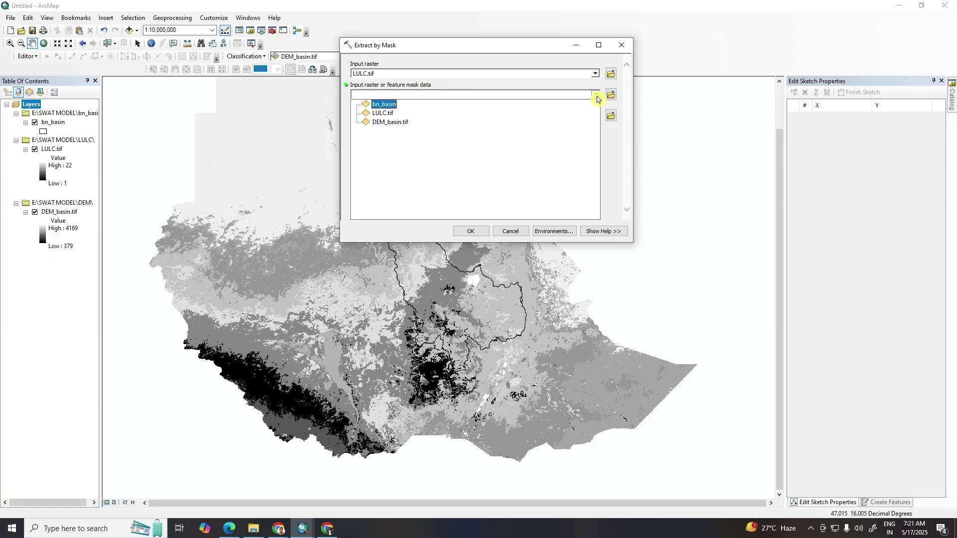
left_click(383, 106)
Save the extraction output as LULC_basin.tif in the SWAT MODEL LULC folder and run the extraction
left_click(611, 116)
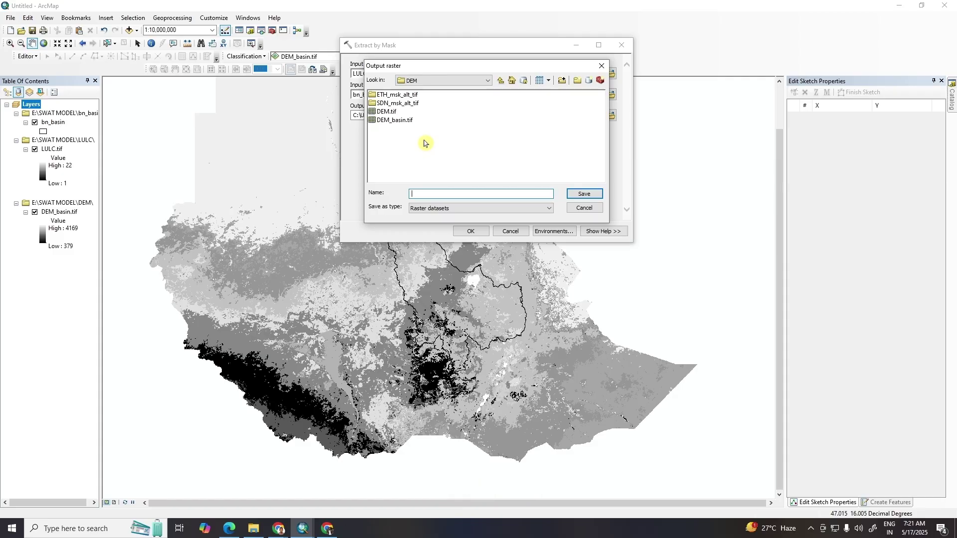
left_click(501, 80)
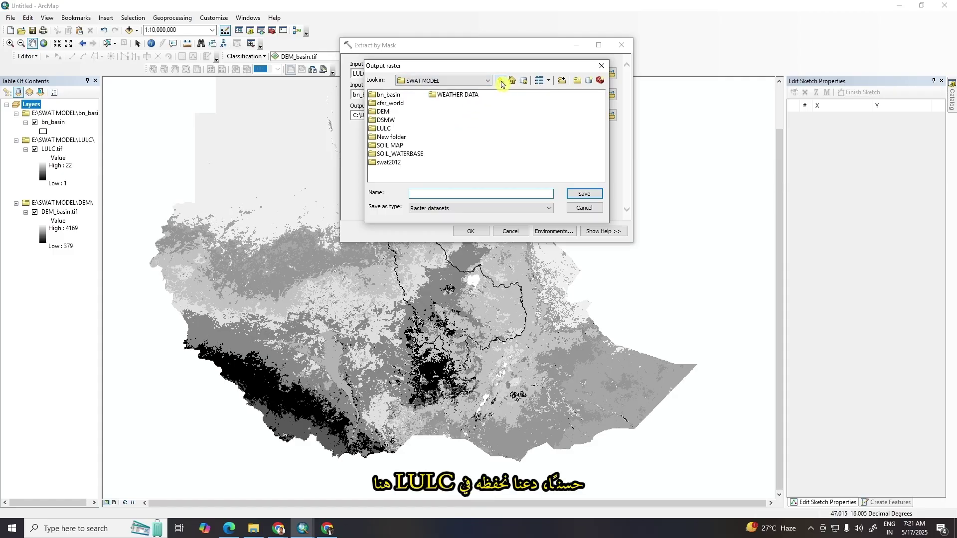
double_click(389, 128)
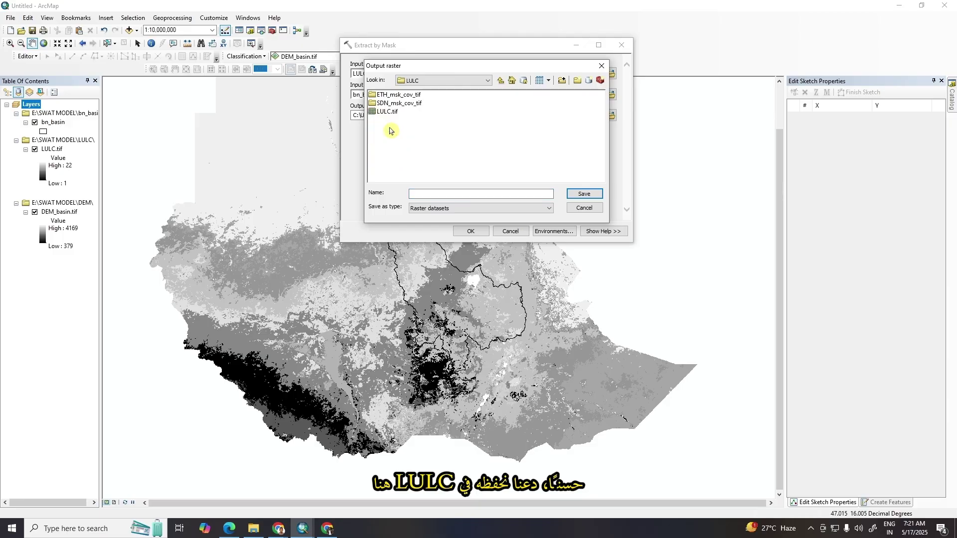
left_click(436, 192)
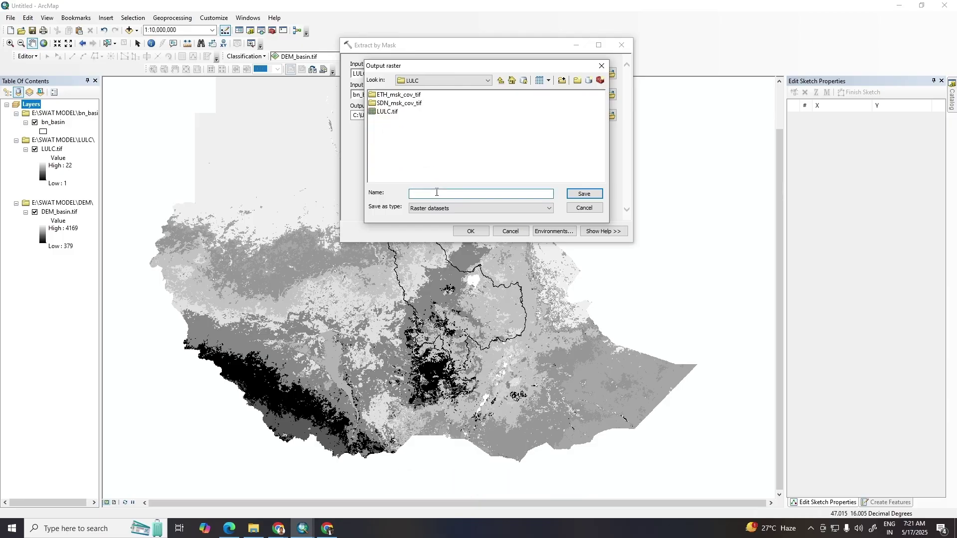
type("LULC_b")
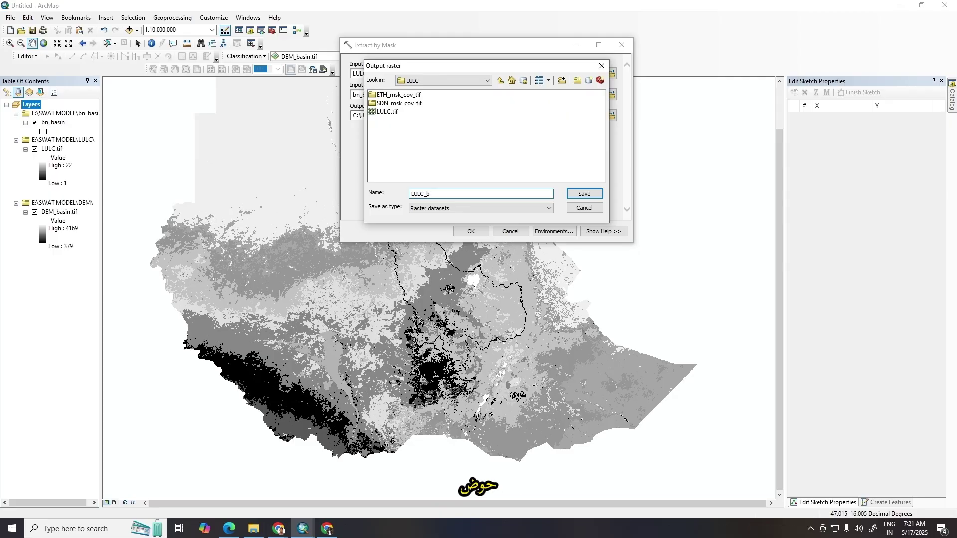
type("asin.tif")
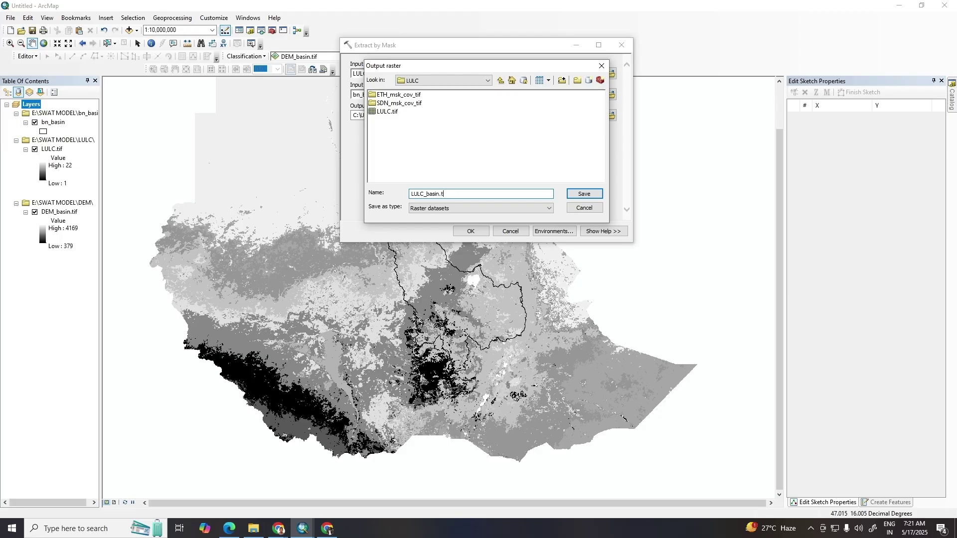
left_click(581, 194)
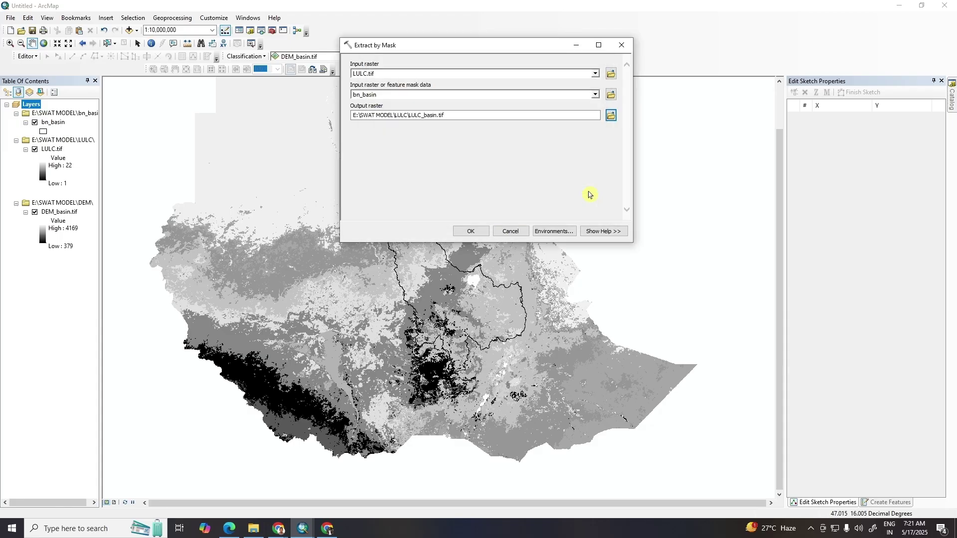
left_click(471, 232)
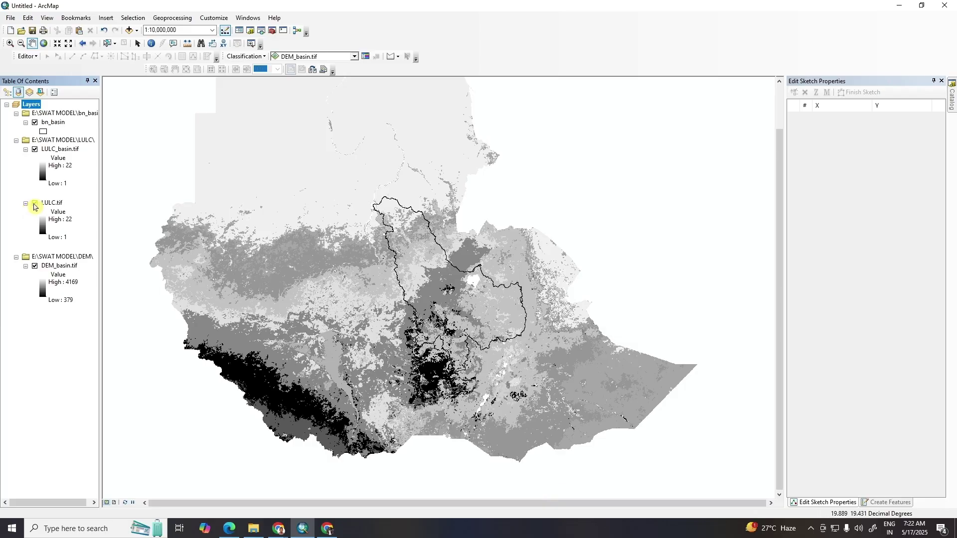
Hide the LULC.tif mosaic layer and remove it from the map
left_click(35, 204)
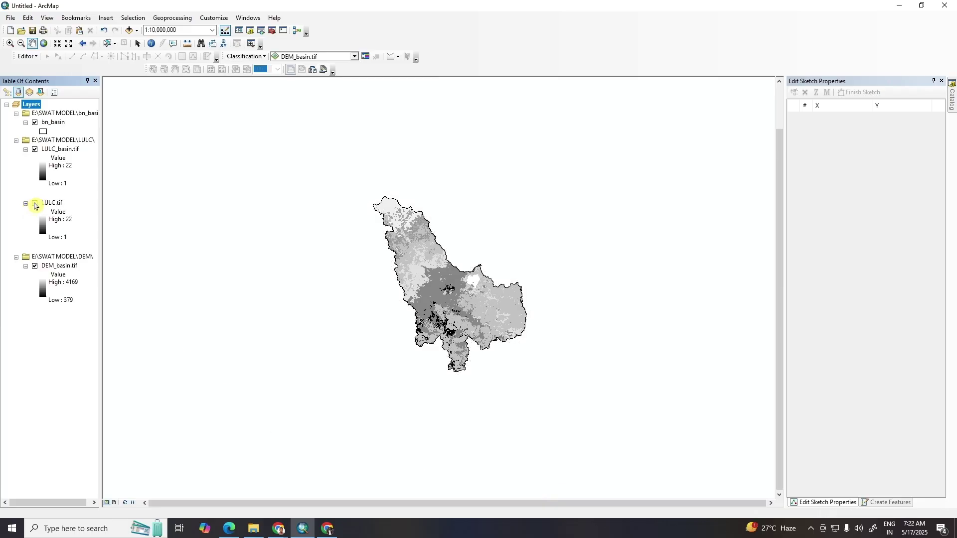
right_click(51, 204)
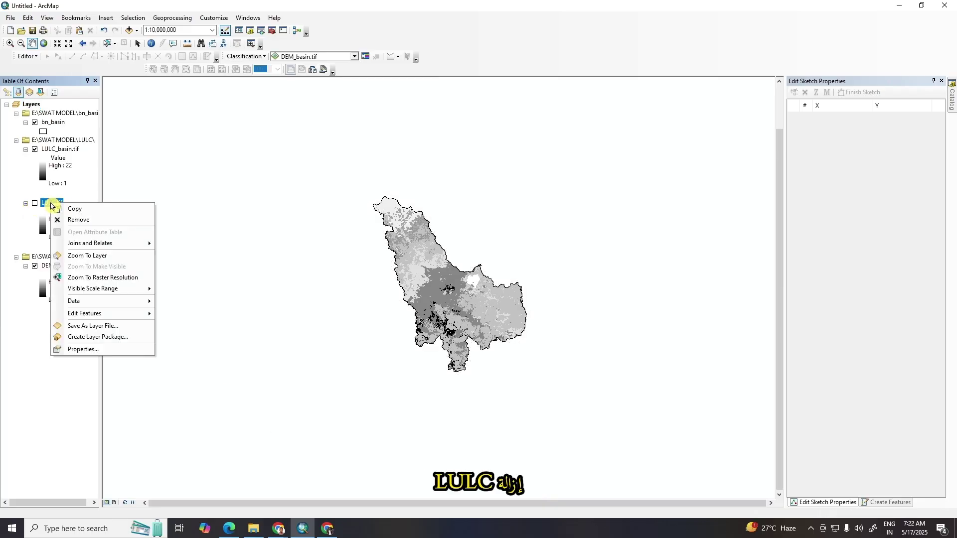
left_click(83, 220)
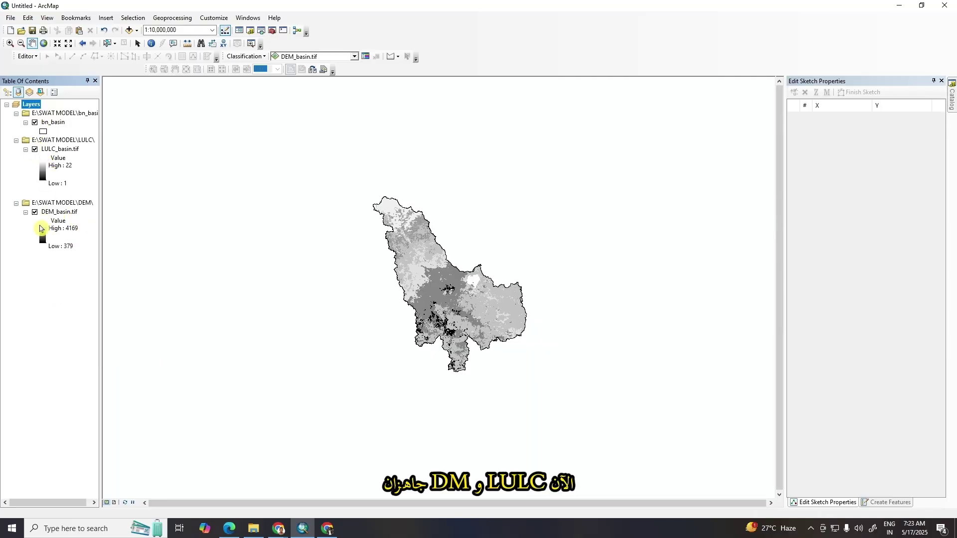
left_click(35, 150)
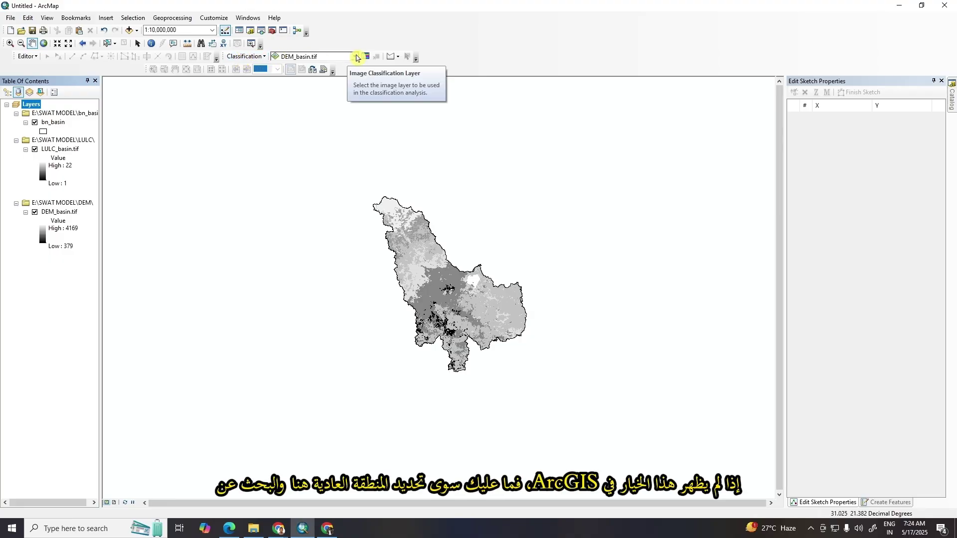
right_click(478, 30)
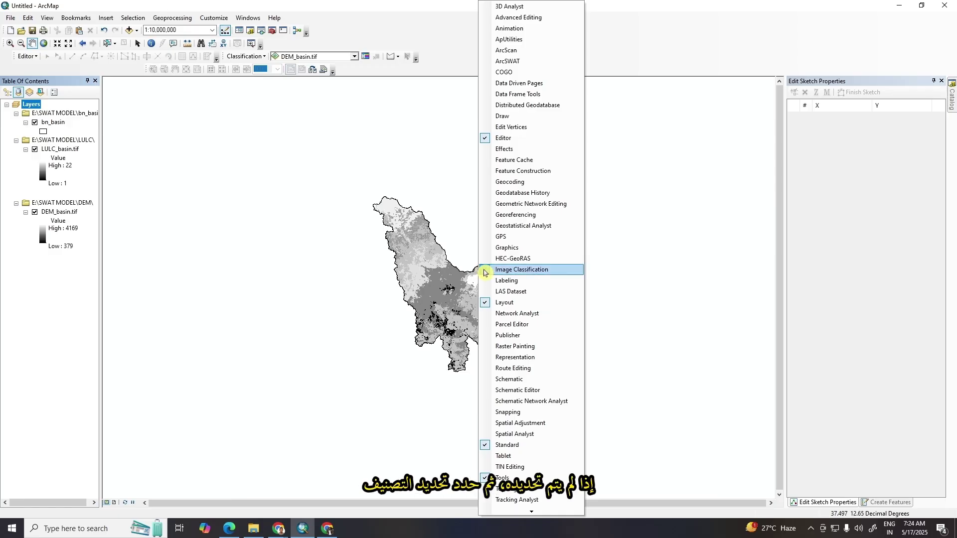
left_click(434, 36)
left_click_drag(399, 263, 330, 208)
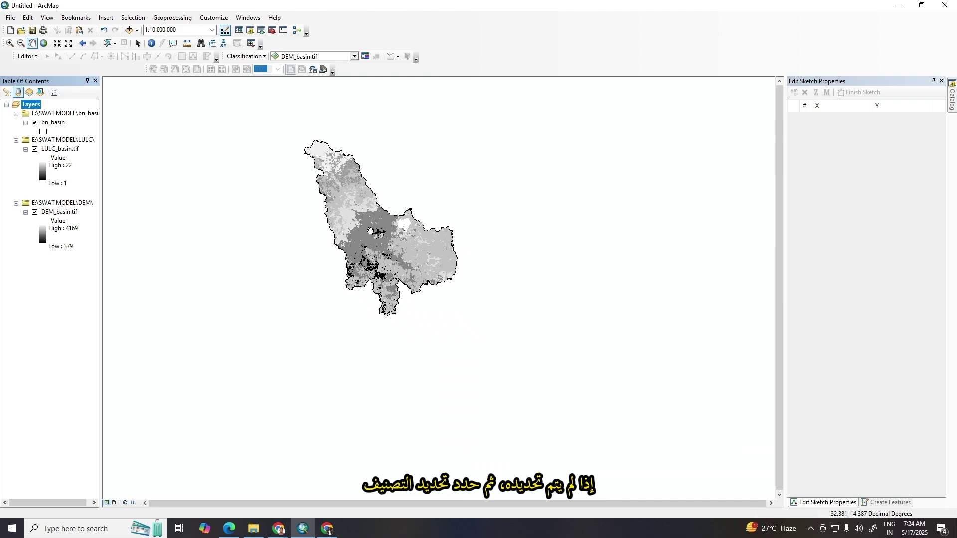
Start an Iso Cluster Unsupervised Classification, replace DEM_basin.tif with LULC_basin.tif as the input raster band, and set 10 classes
left_click(264, 57)
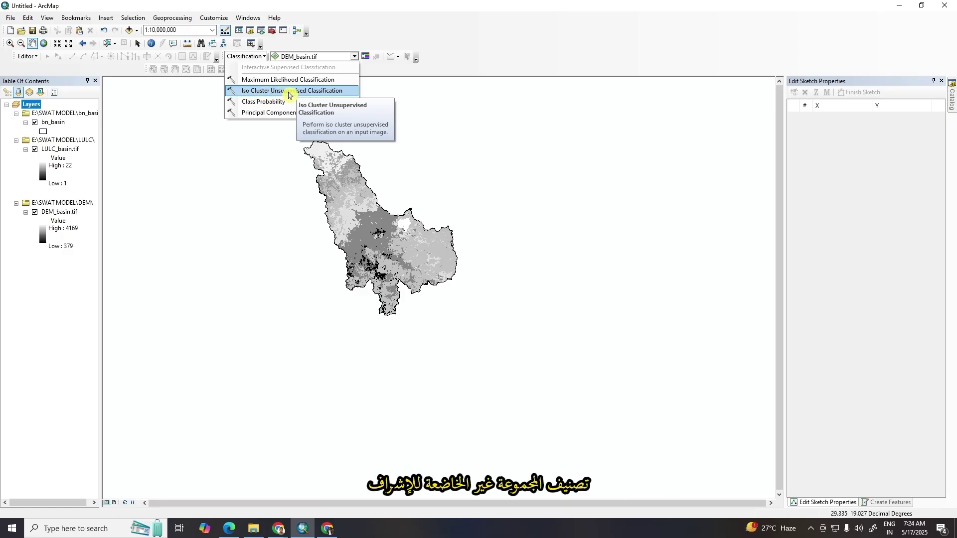
left_click(324, 91)
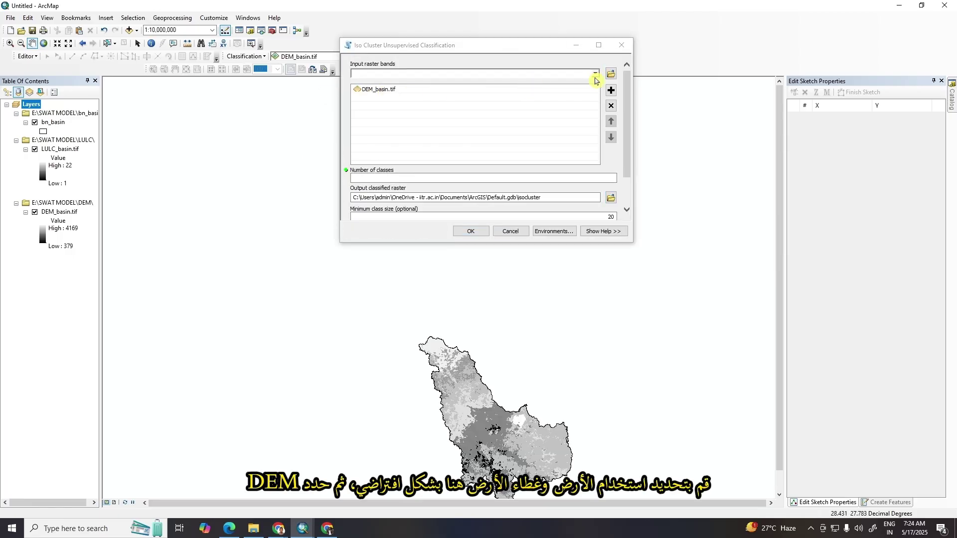
left_click(367, 93)
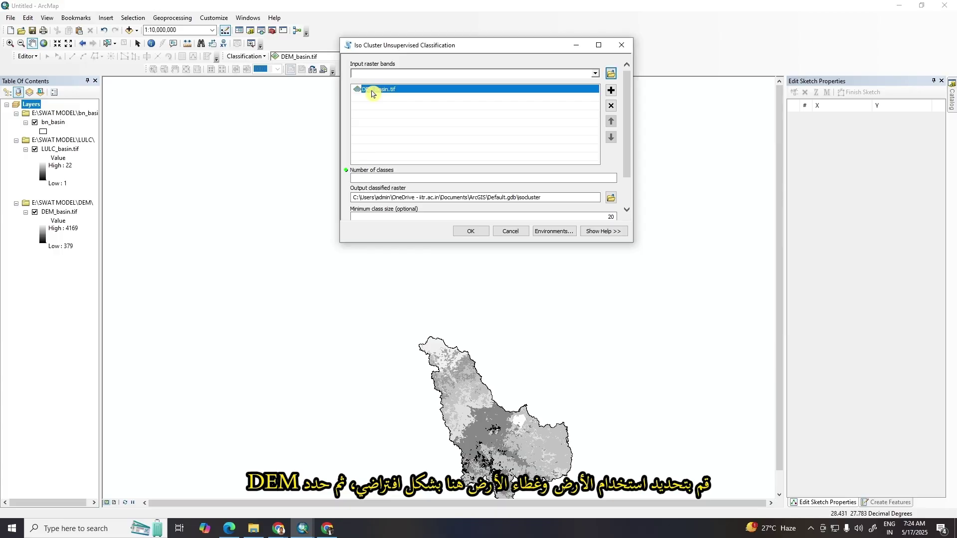
left_click(611, 106)
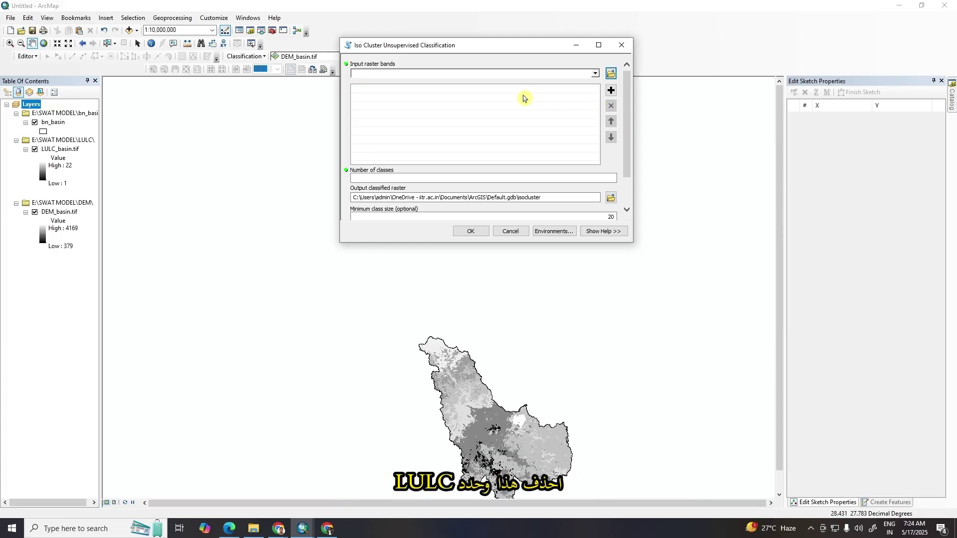
left_click(596, 74)
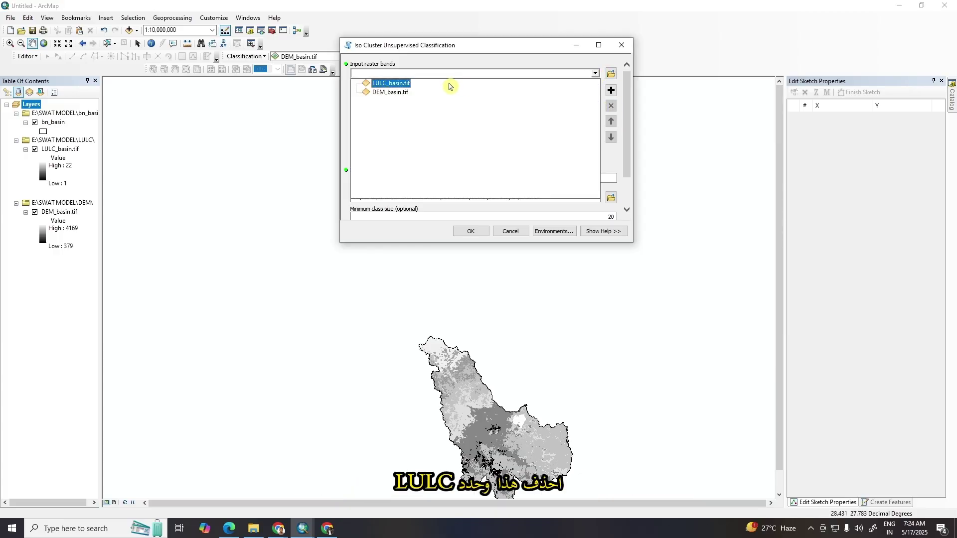
left_click(403, 85)
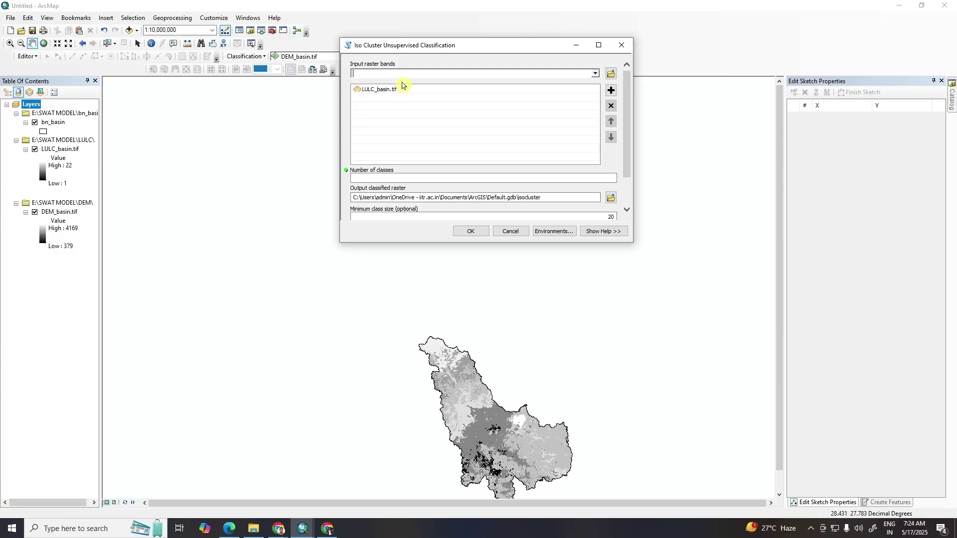
left_click(375, 177)
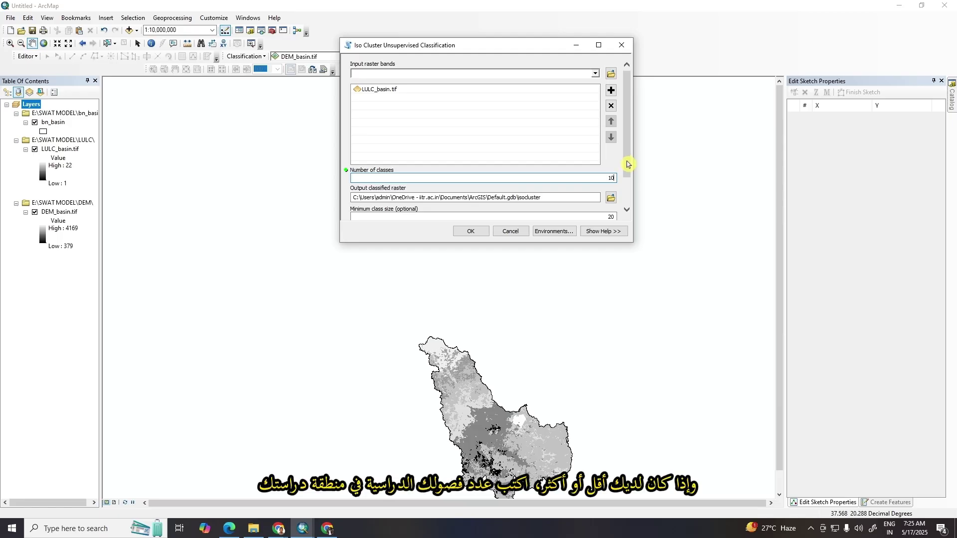
Save the classified raster as LULC_classified.tif in the LULC folder and run the unsupervised classification
left_click_drag(627, 164, 627, 165)
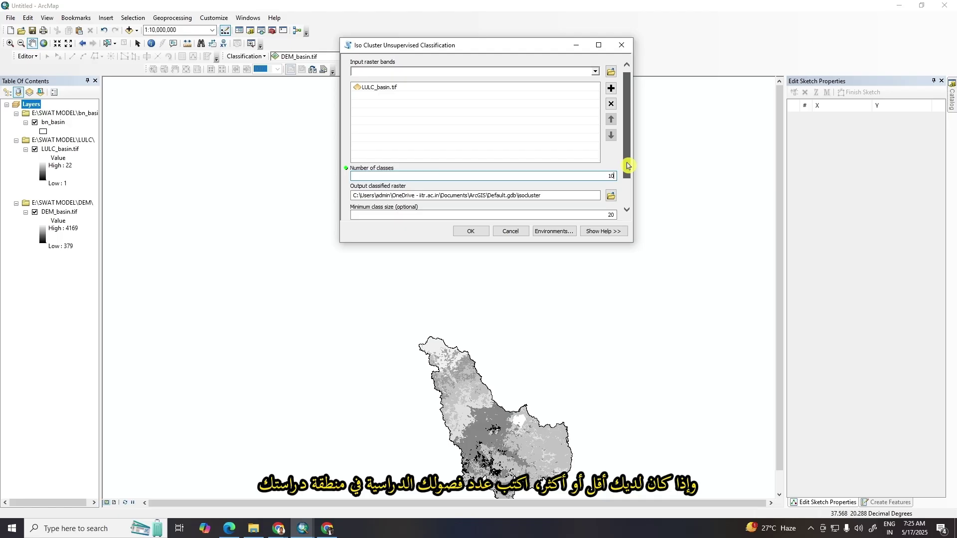
left_click_drag(627, 166, 626, 184)
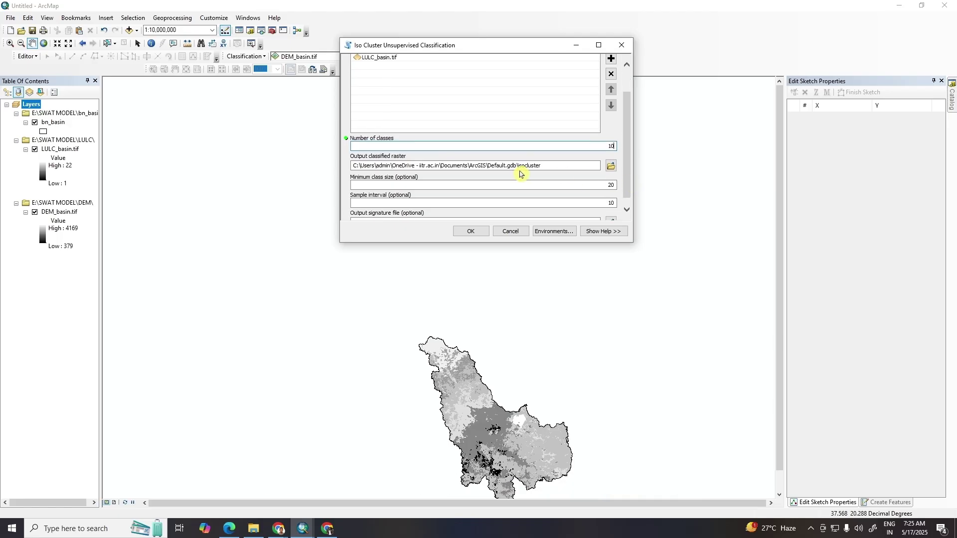
left_click(611, 165)
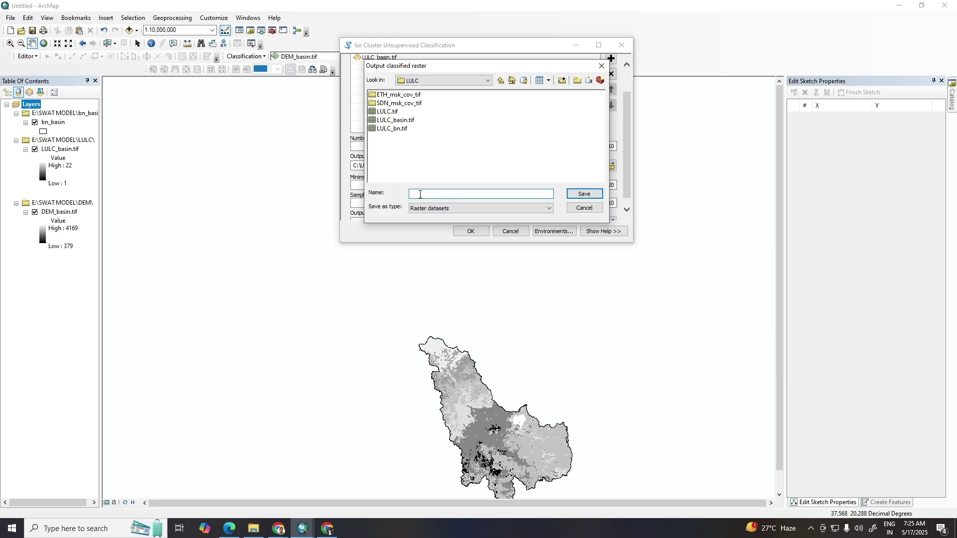
type("LUL")
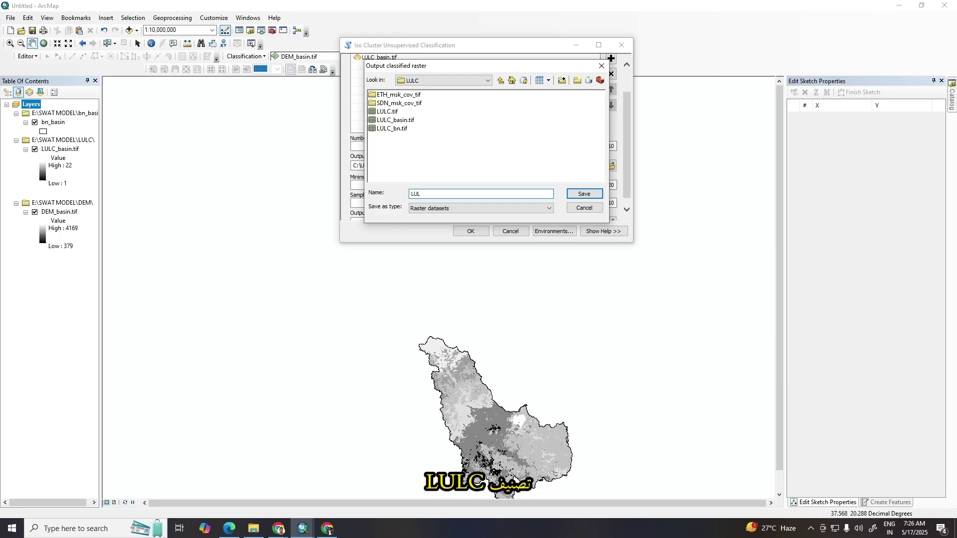
type("C_classified.tif")
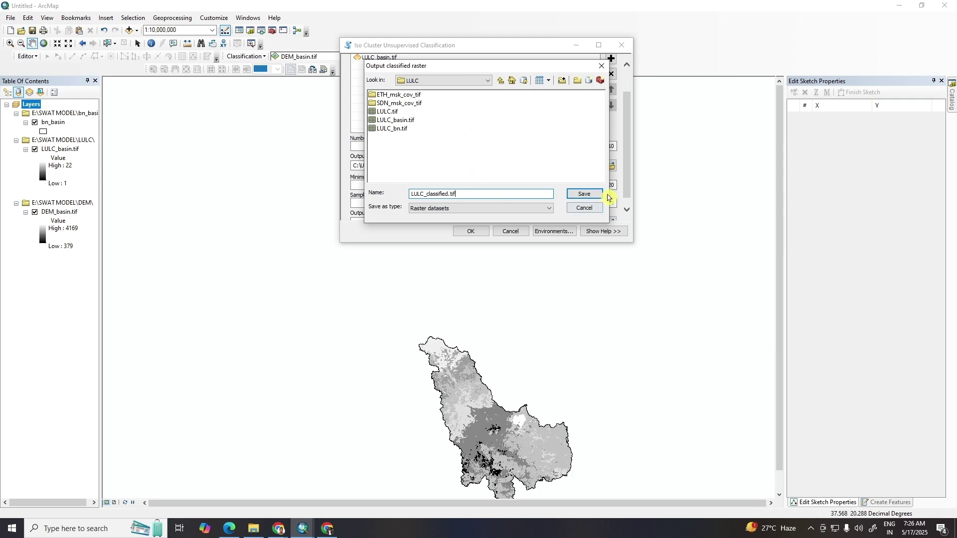
left_click(581, 194)
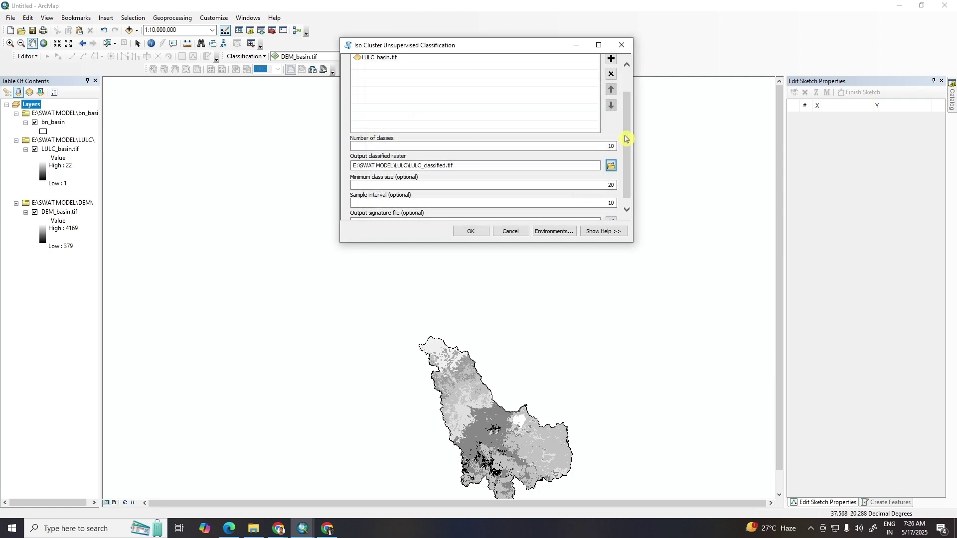
left_click_drag(628, 140, 630, 153)
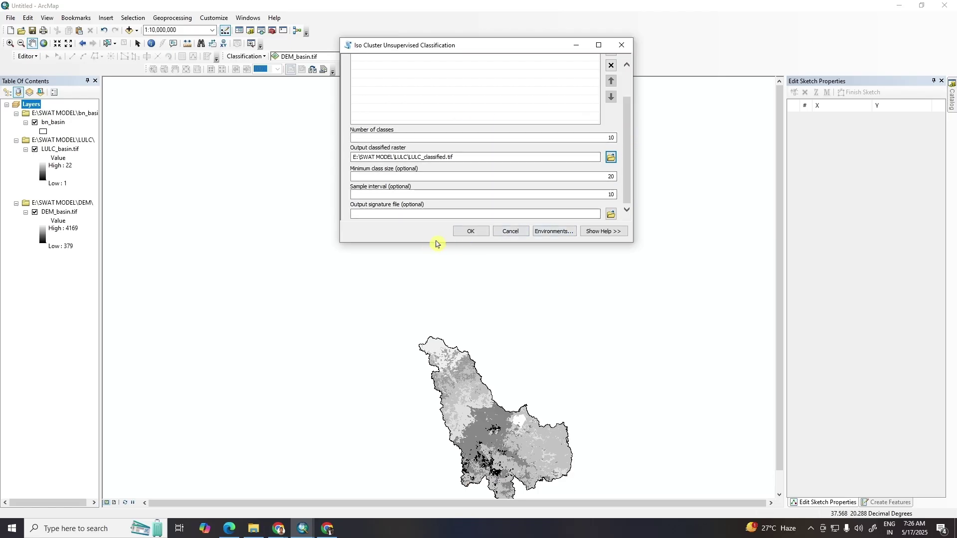
left_click(471, 233)
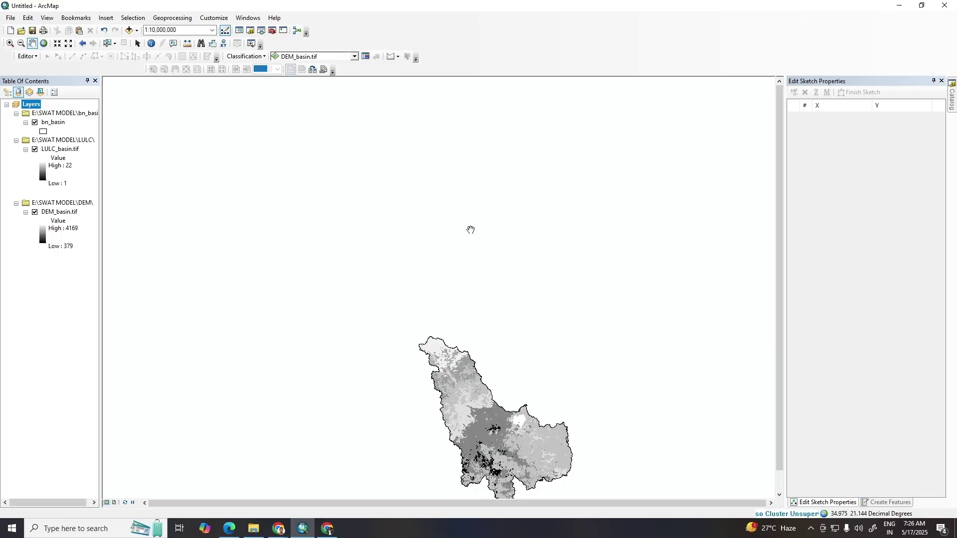
Collapse the legend of LULC_classified.tif and add the DSMW.shp soil map from the DSMW folder to the map
left_click(25, 150)
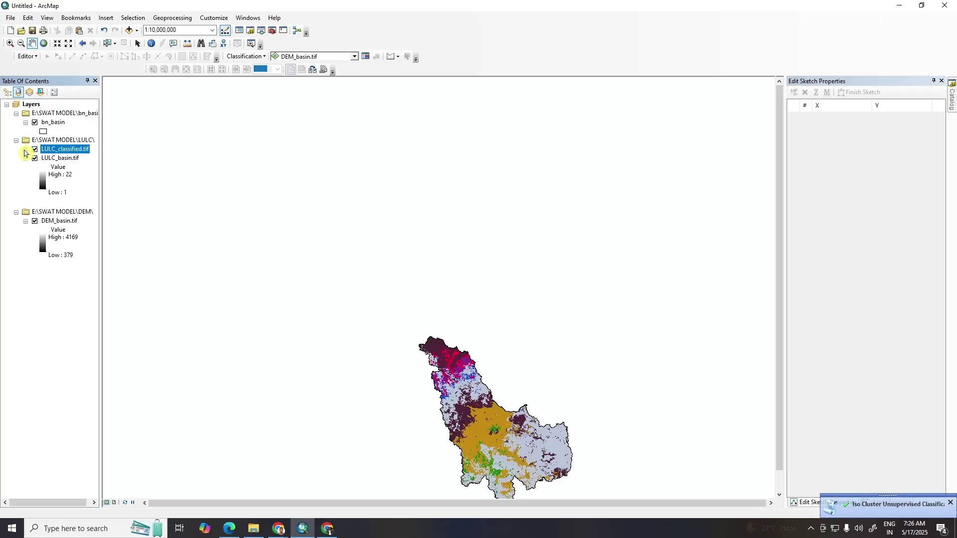
left_click_drag(495, 431, 436, 265)
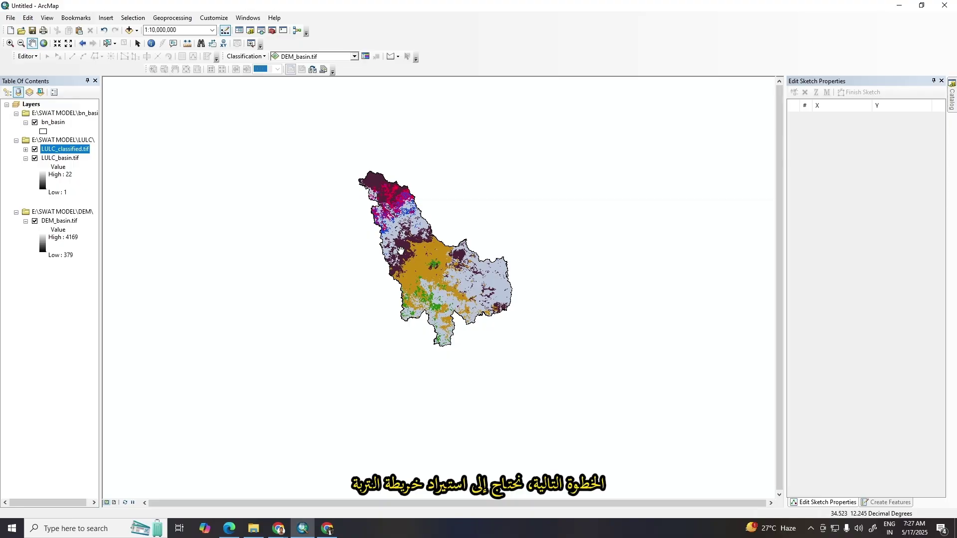
left_click(129, 30)
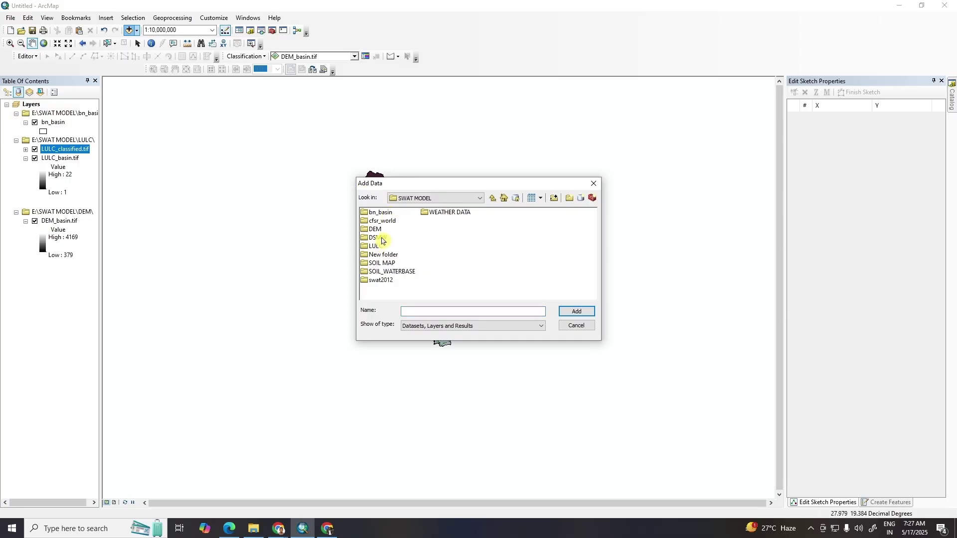
double_click(382, 240)
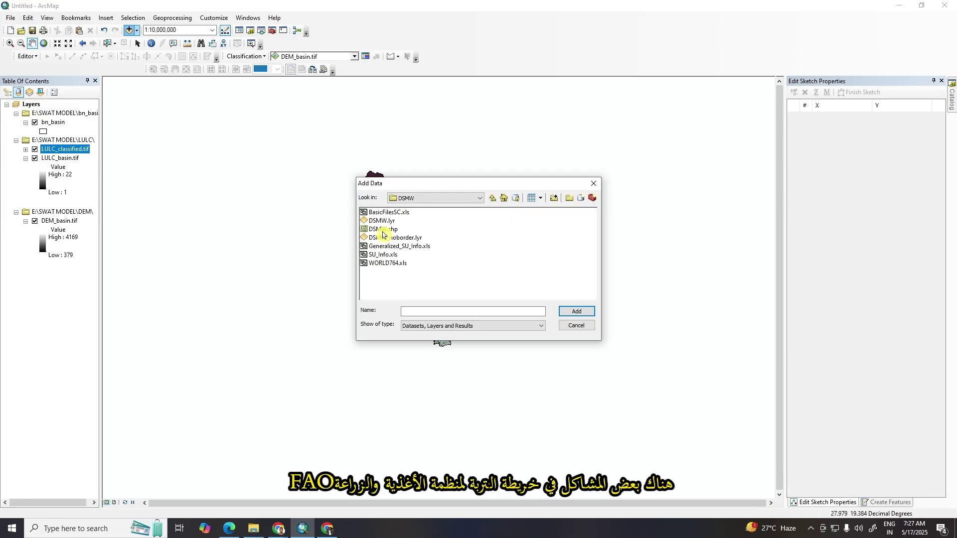
left_click(385, 229)
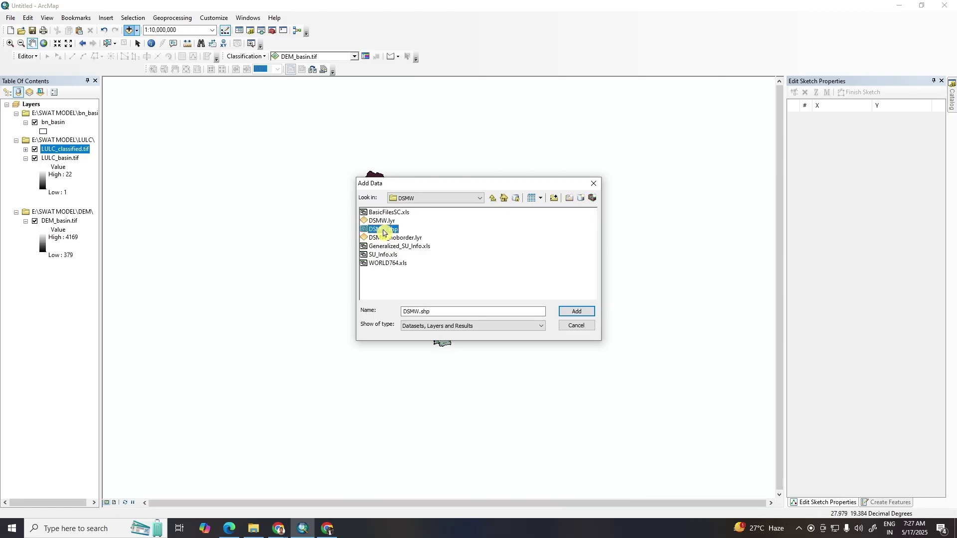
left_click(573, 313)
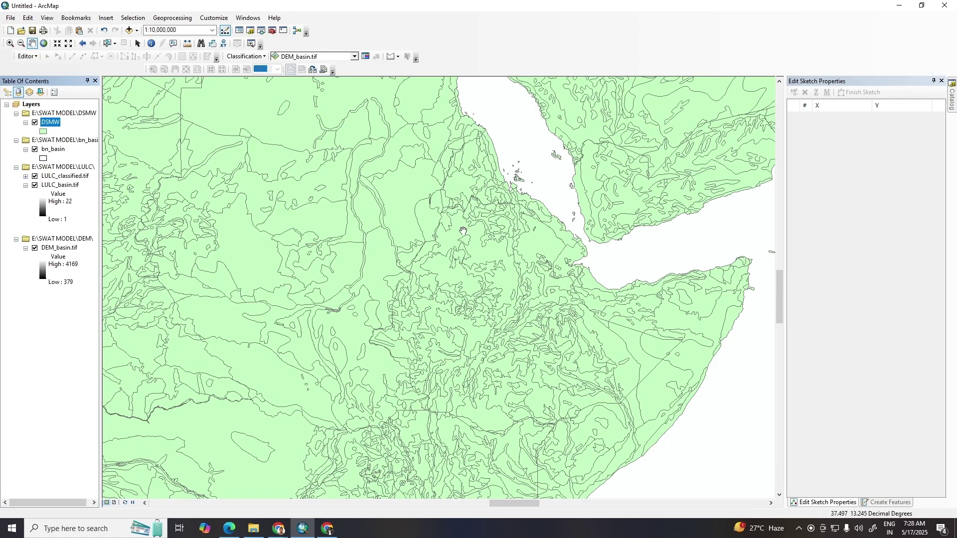
Zoom the map to the full extent of the DSMW soil layer
scroll(409, 268, "up", 2)
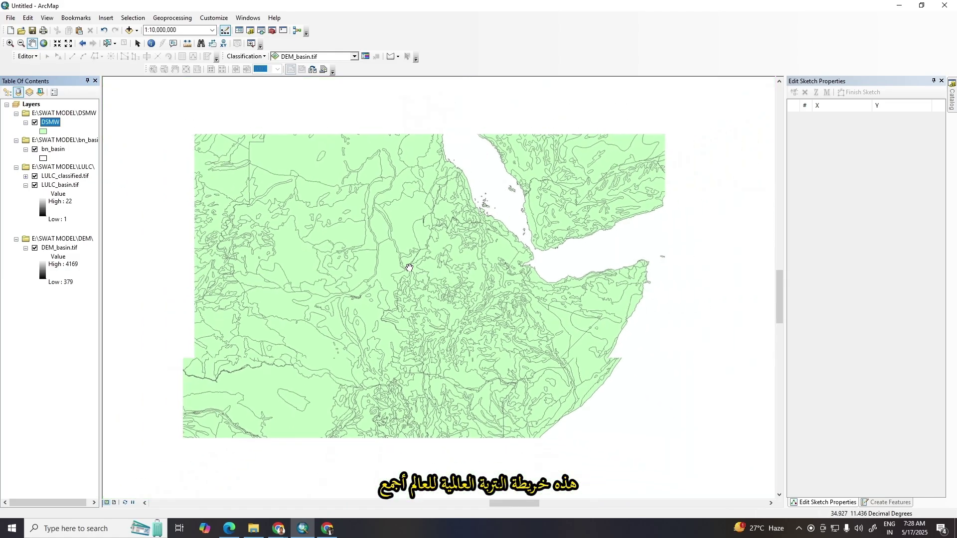
scroll(410, 268, "up", 2)
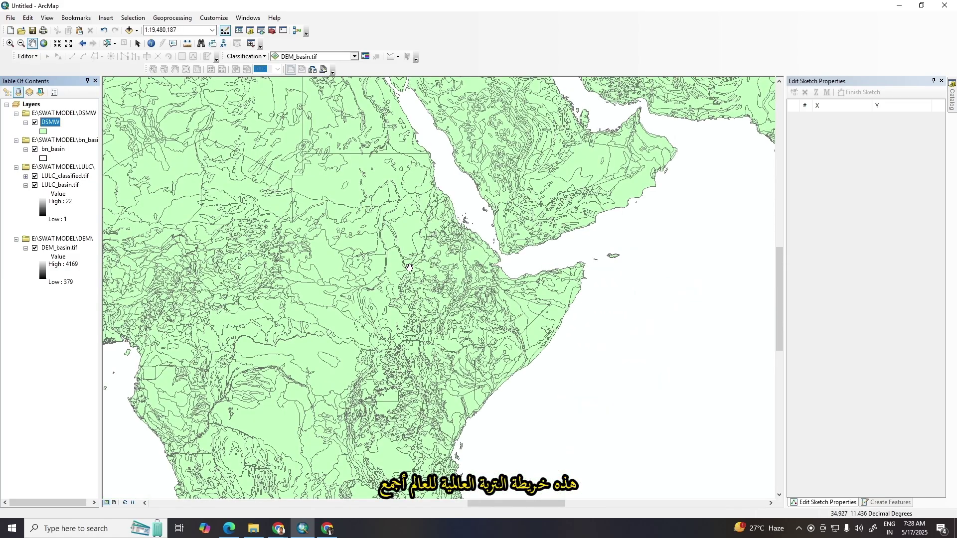
right_click(52, 122)
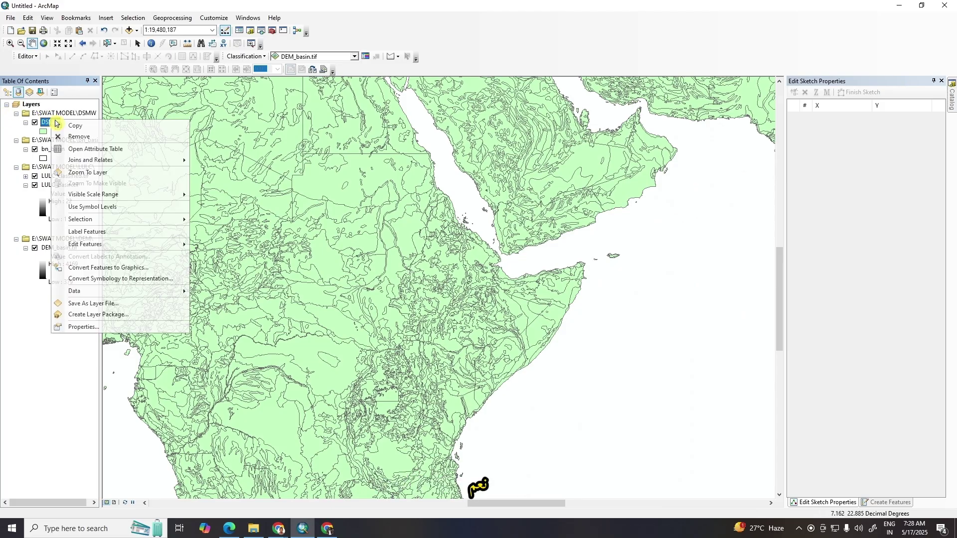
left_click(86, 173)
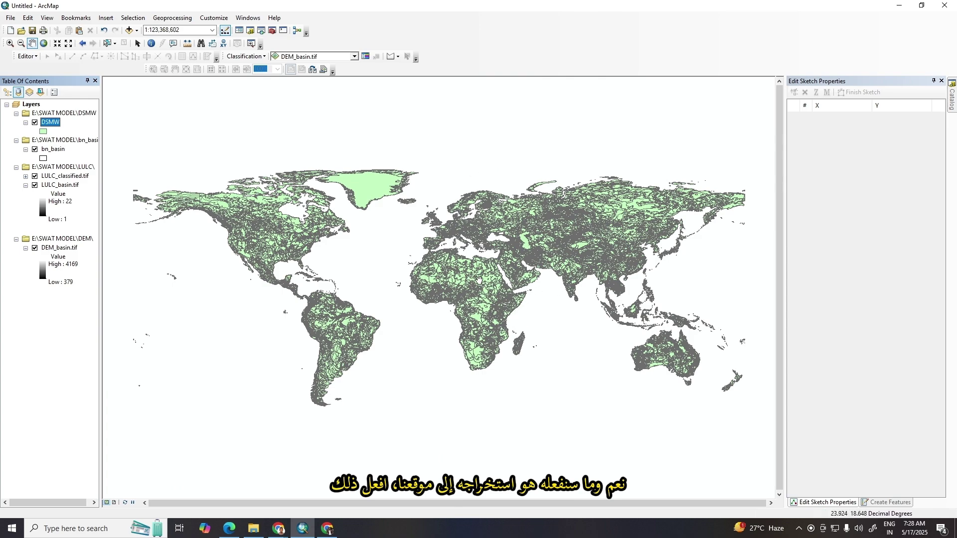
Start the Clip geoprocessing tool to cut the world soil map to the basin
left_click(176, 20)
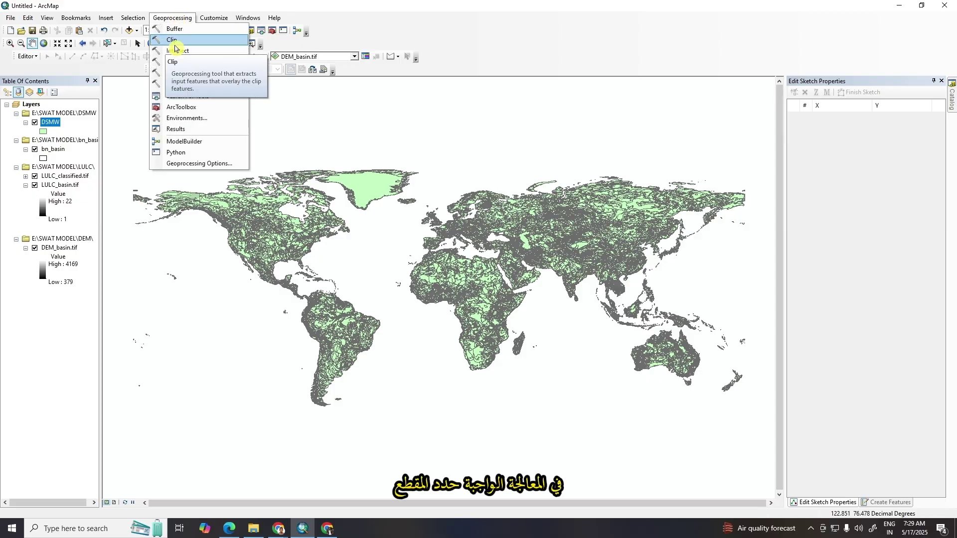
Start the Clip geoprocessing tool with DSMW as the input features and bn_basin as the clip features
left_click(174, 40)
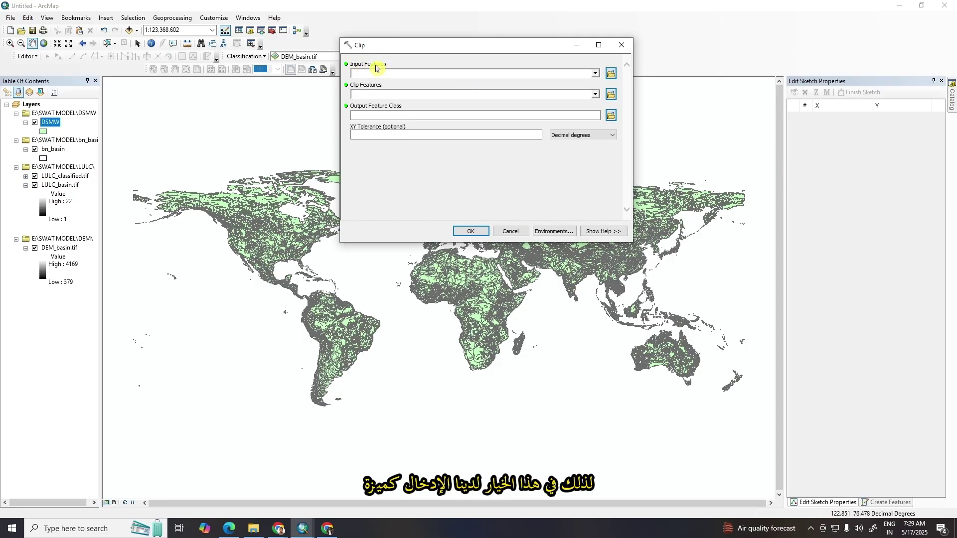
left_click(595, 74)
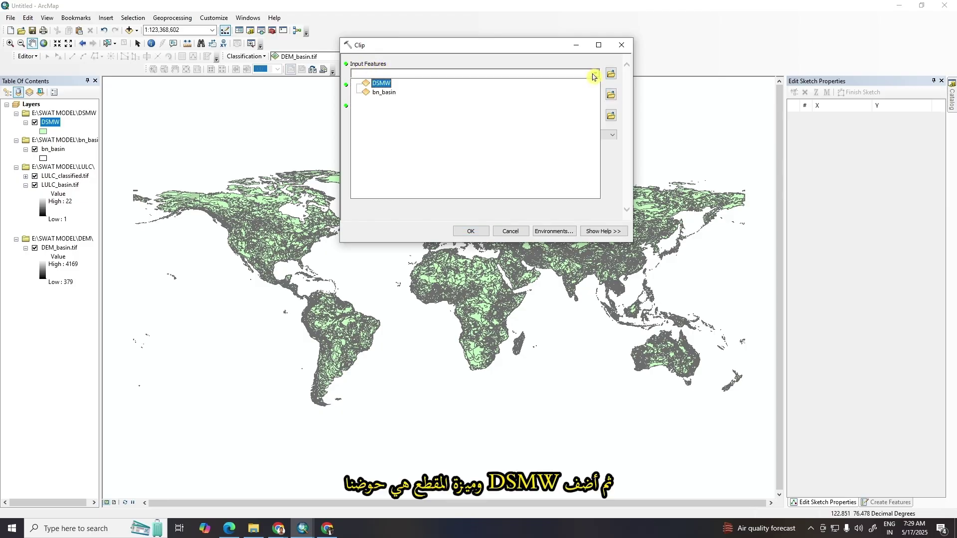
left_click(383, 85)
left_click(363, 94)
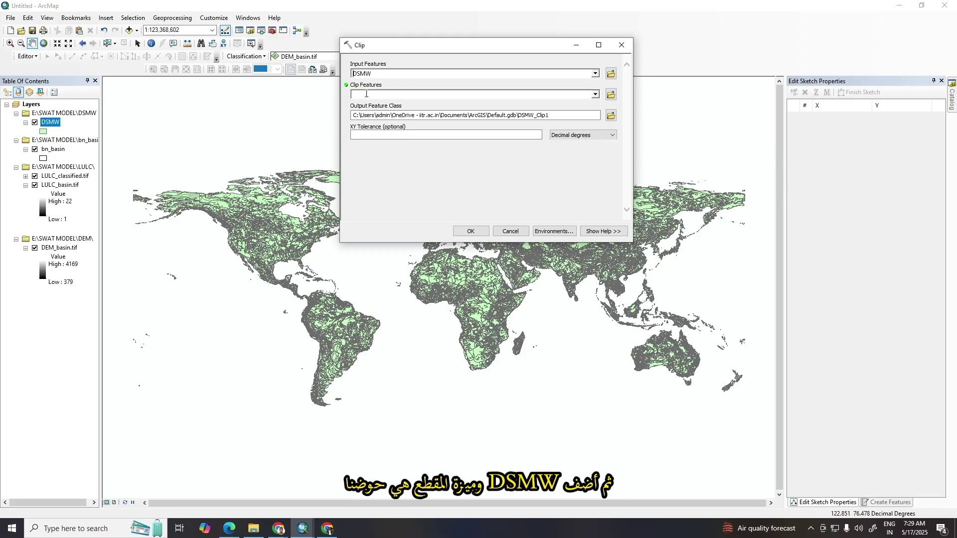
left_click(596, 95)
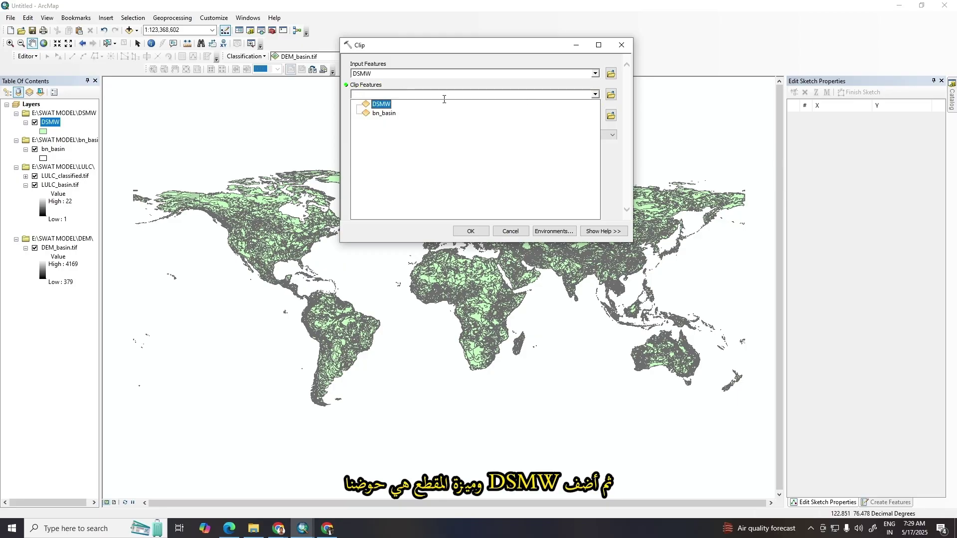
left_click(385, 113)
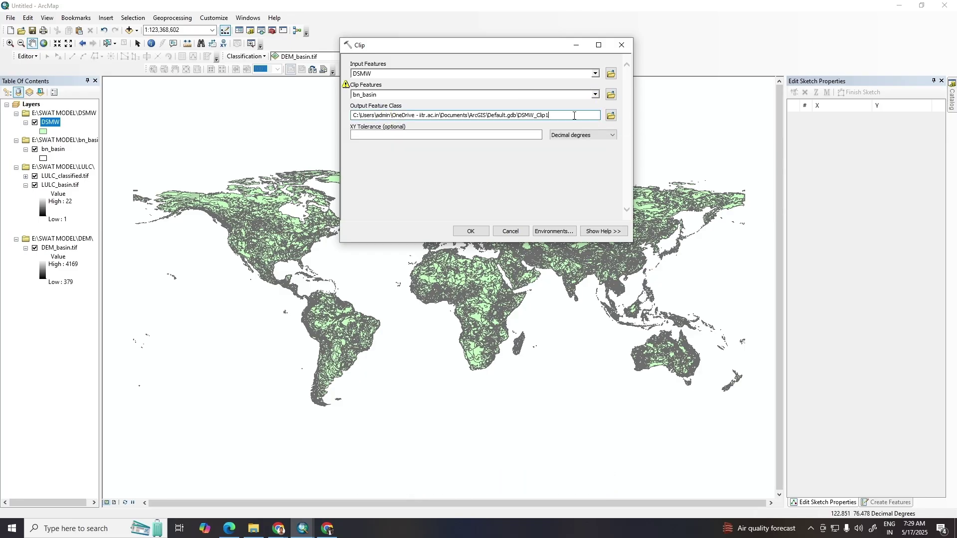
Set the clip output to Soil_Map in the SOIL MAP folder of SWAT MODEL and run the tool
left_click(611, 116)
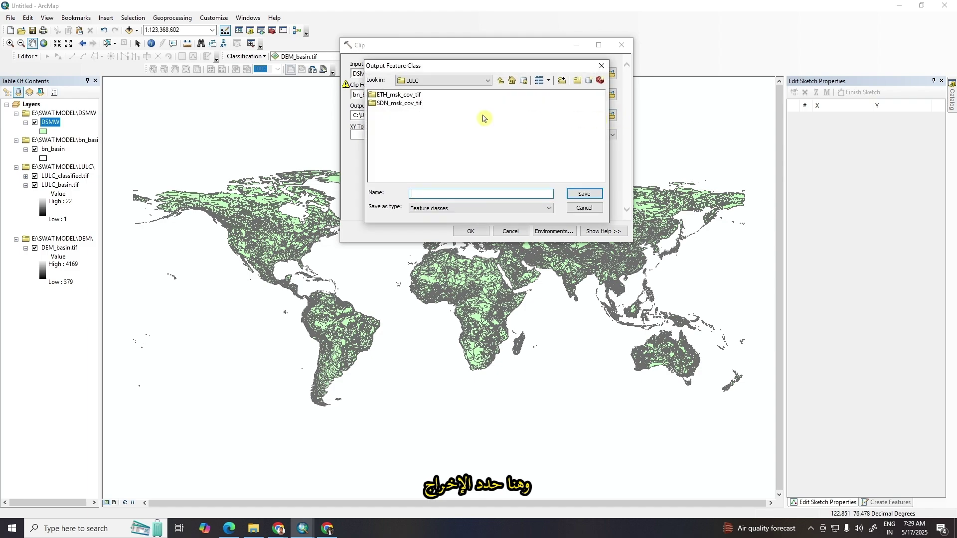
left_click(499, 81)
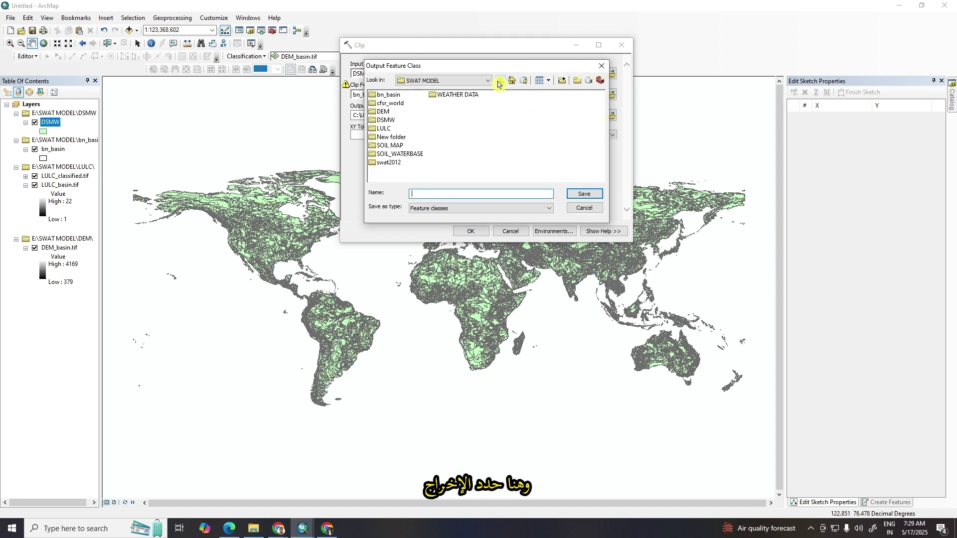
left_click(394, 146)
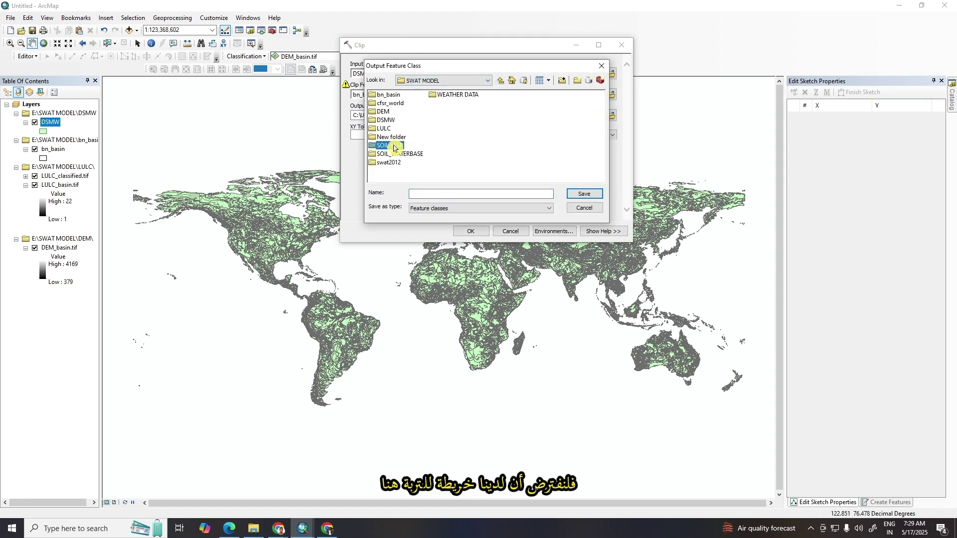
double_click(393, 145)
left_click(429, 193)
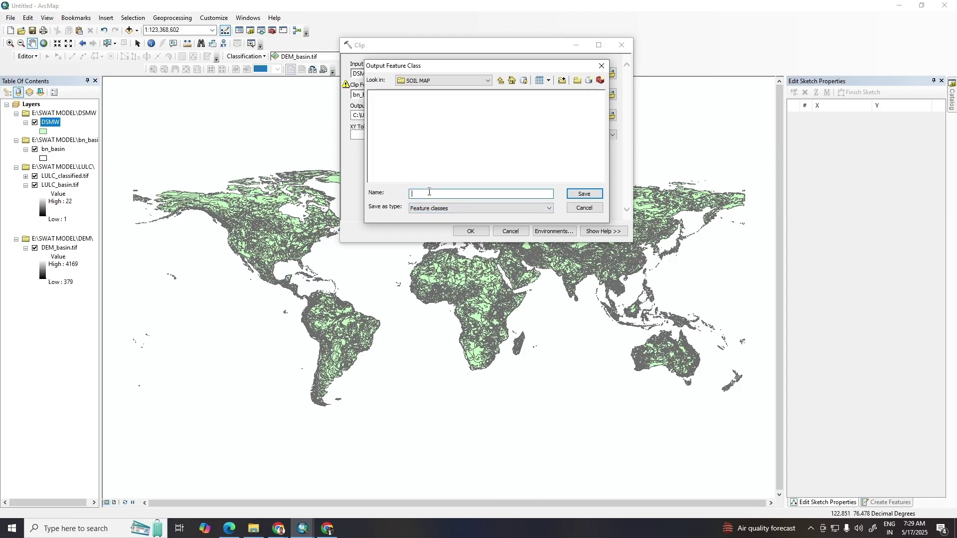
type("Soil")
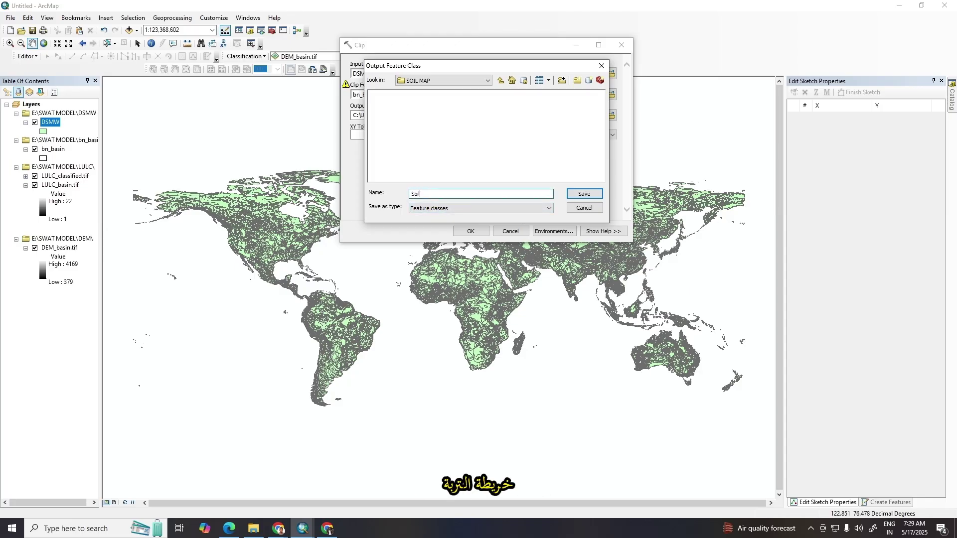
type("_Map")
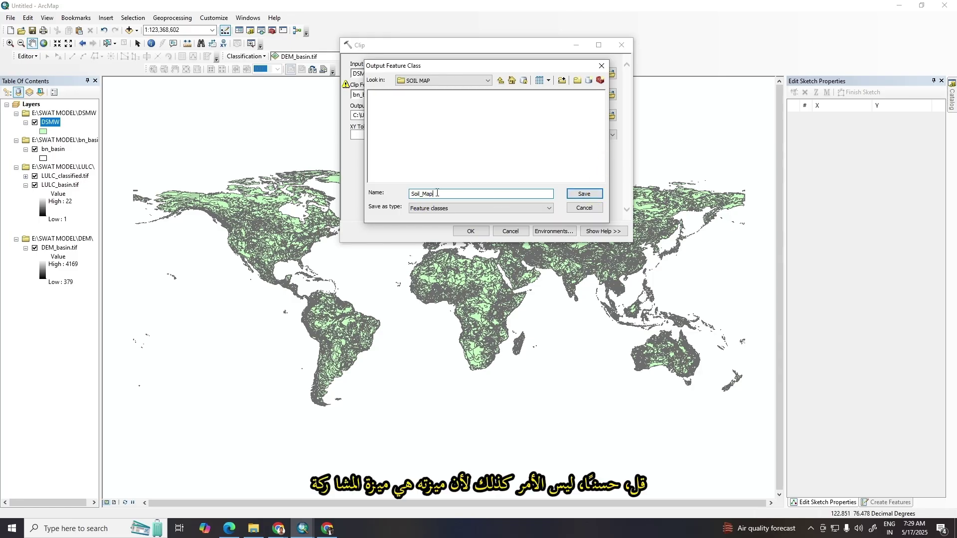
left_click(591, 195)
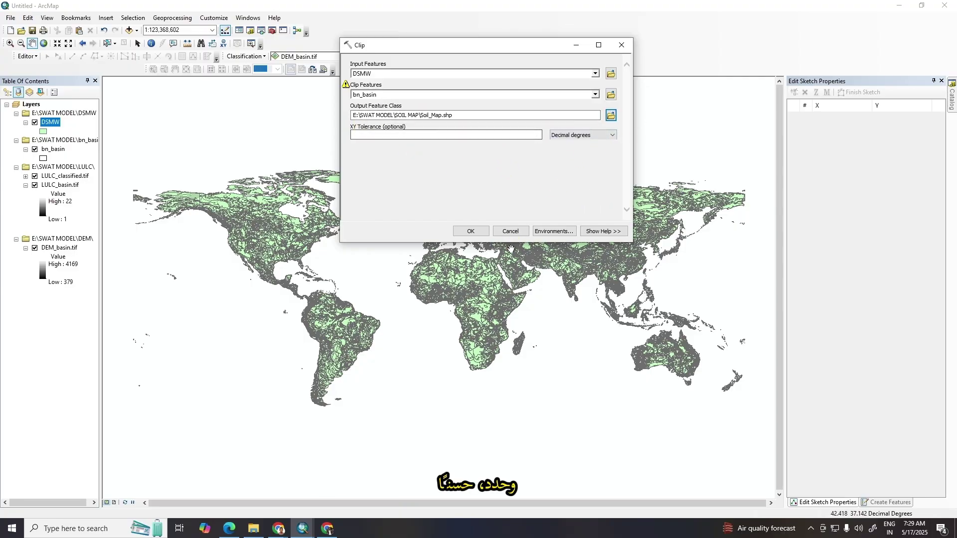
left_click(477, 232)
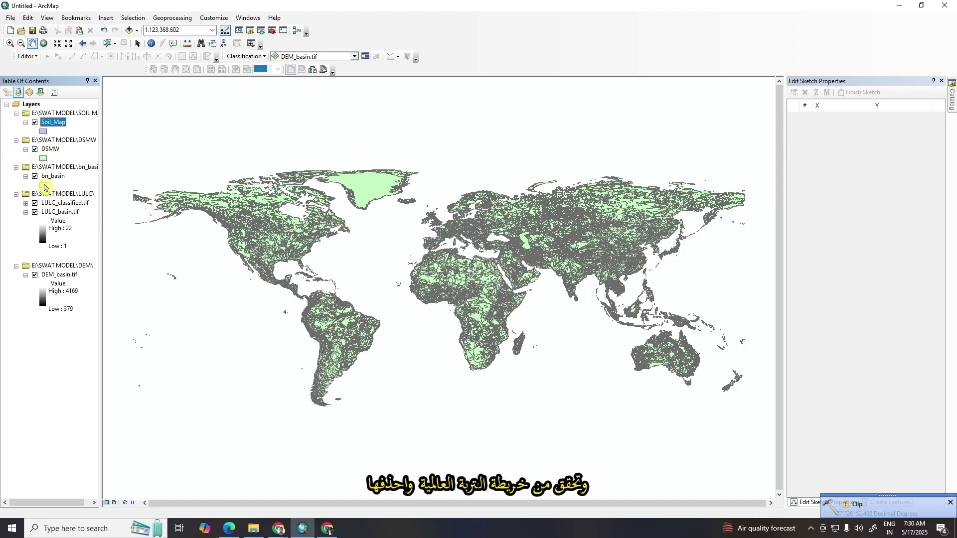
Remove the world DSMW layer from the map and show the full extent of the Soil_Map layer
right_click(49, 150)
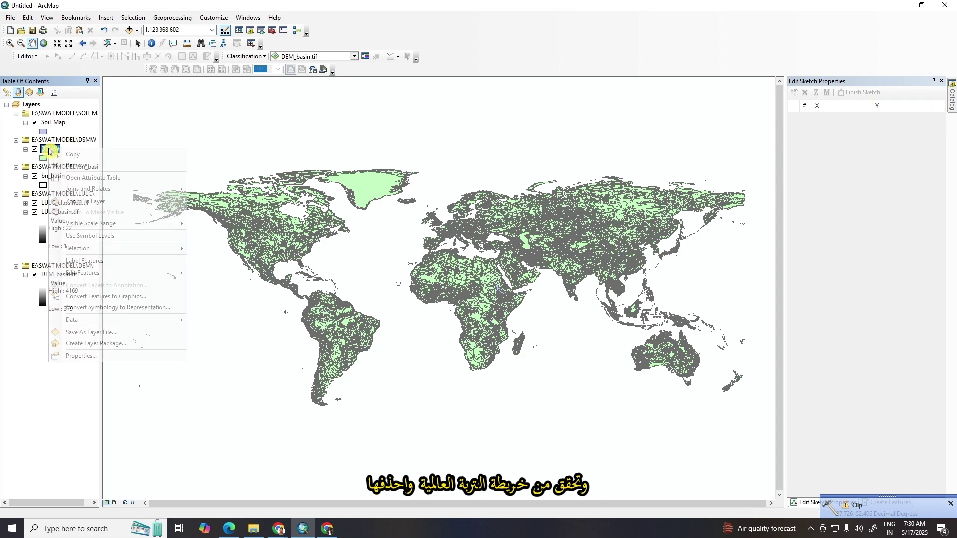
left_click(75, 166)
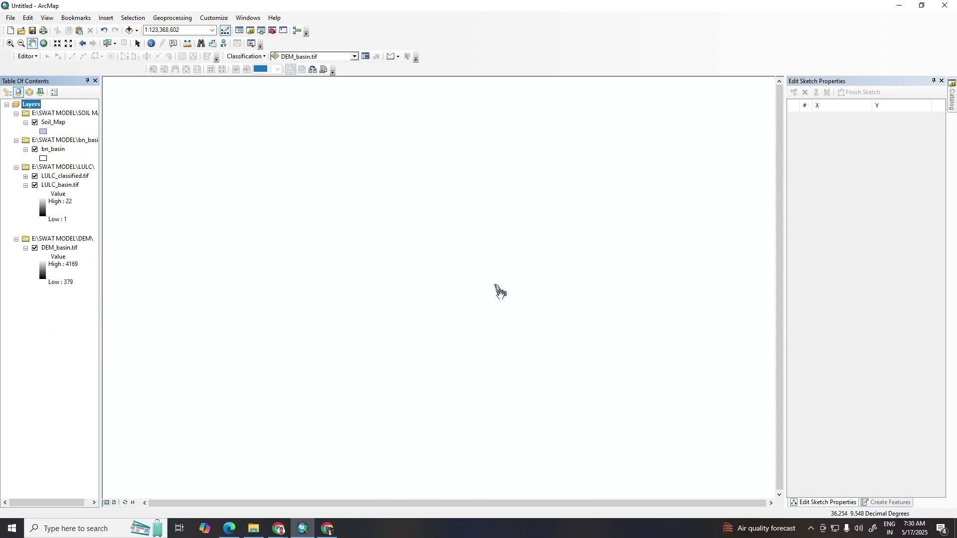
right_click(47, 122)
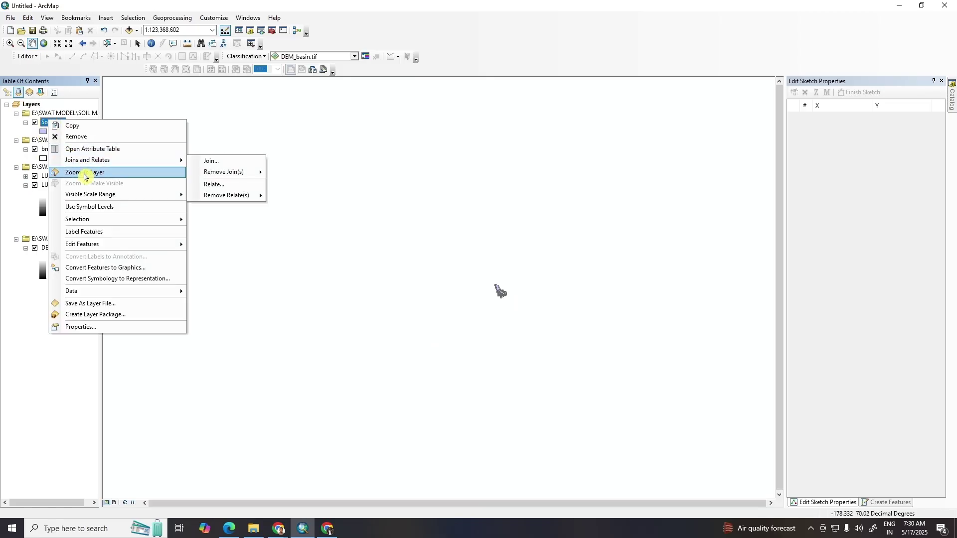
left_click(83, 172)
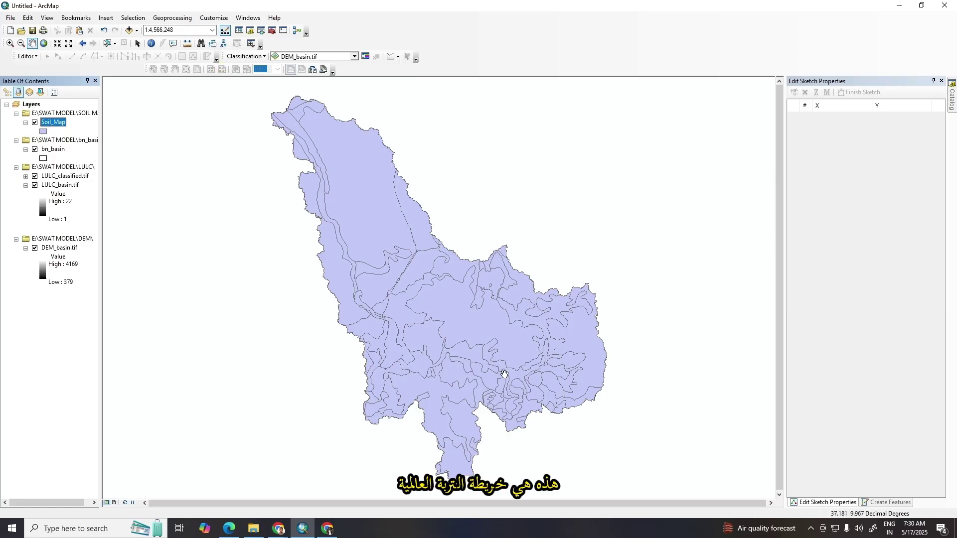
Symbolize the Soil_Map layer by unique values of the DOMSOI field, adding all values
left_click(62, 125)
right_click(61, 125)
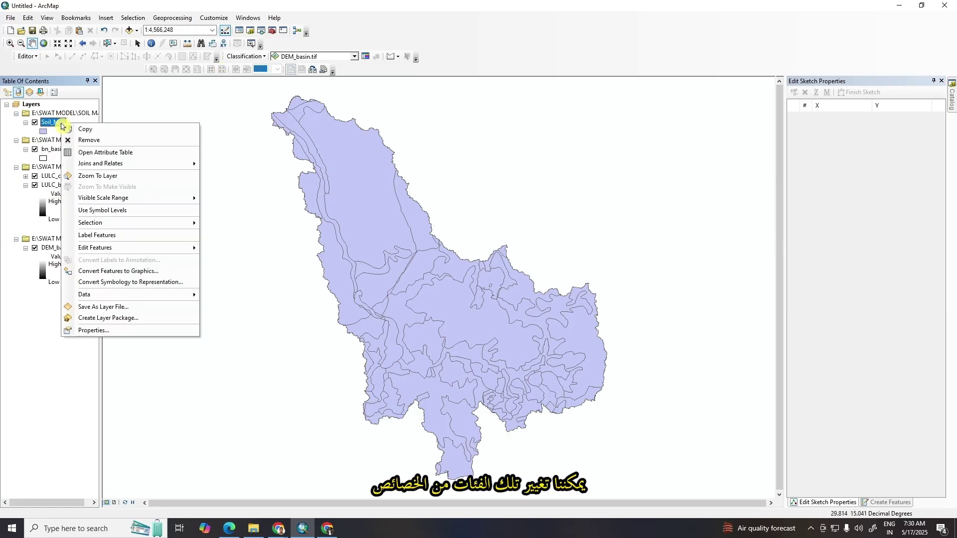
left_click(101, 330)
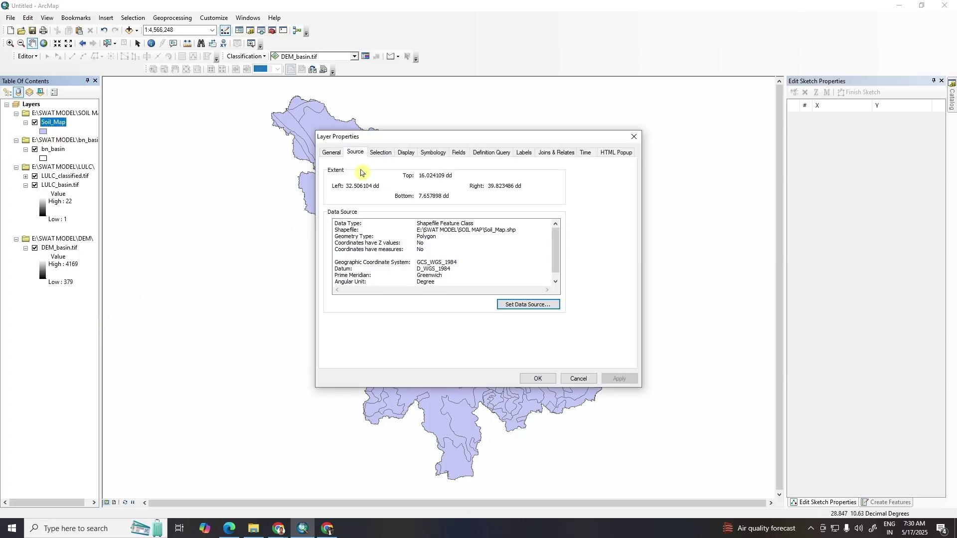
left_click(435, 153)
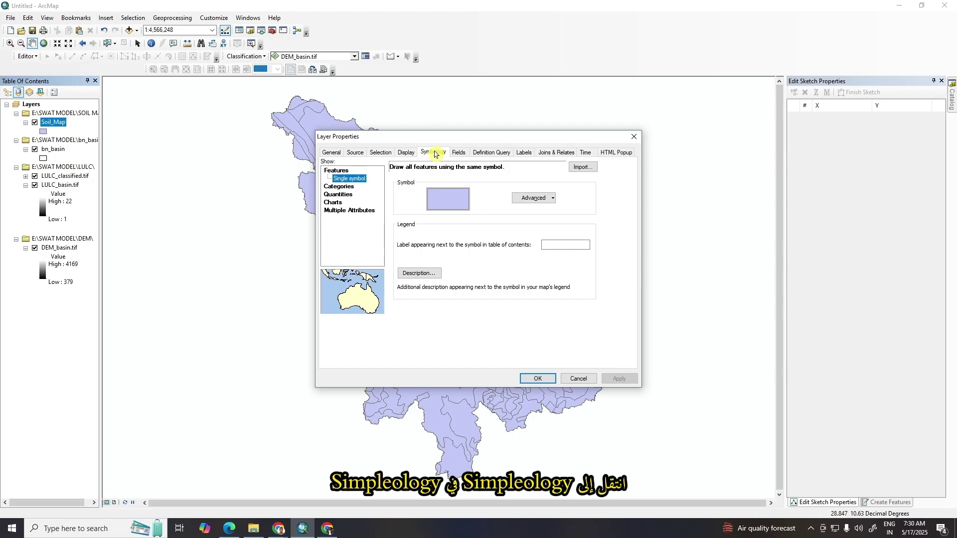
left_click(332, 188)
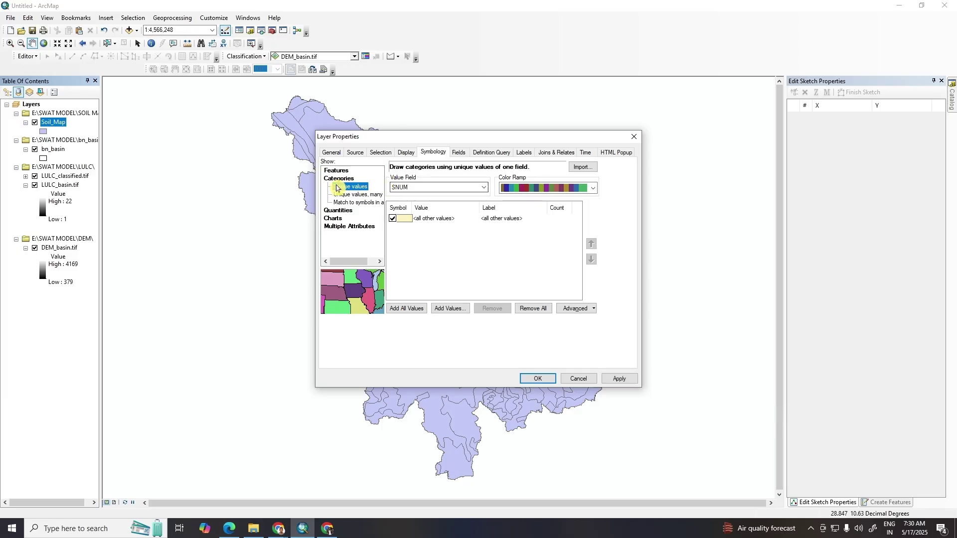
left_click(483, 188)
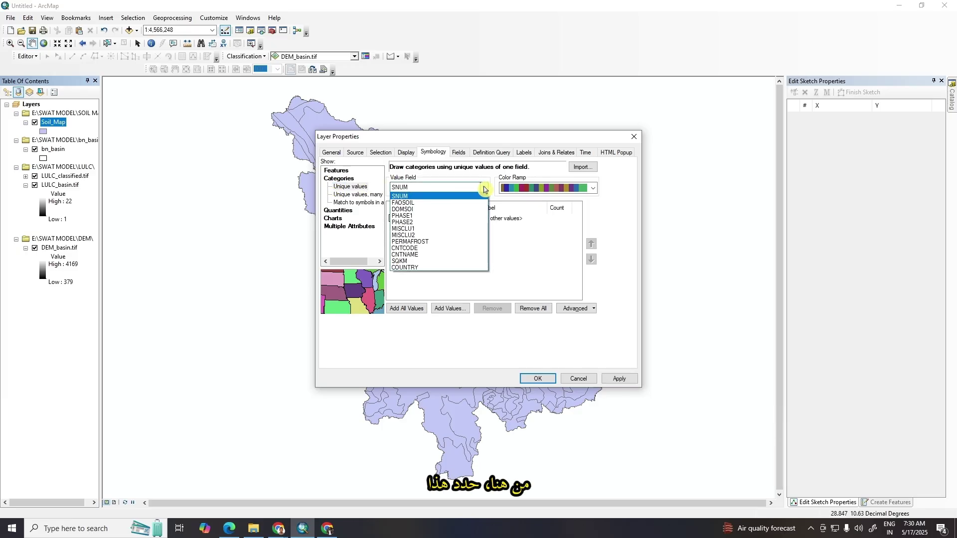
left_click(420, 209)
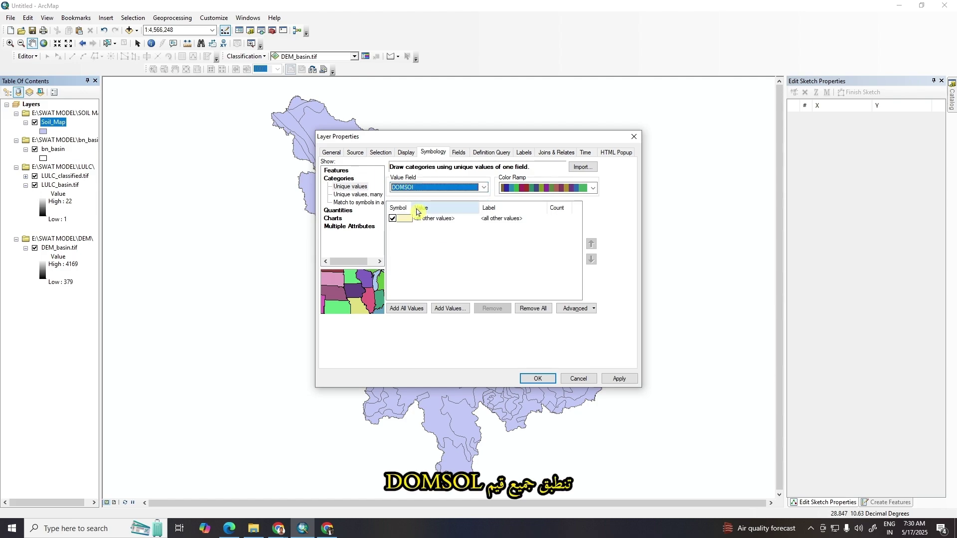
left_click(398, 309)
left_click(618, 379)
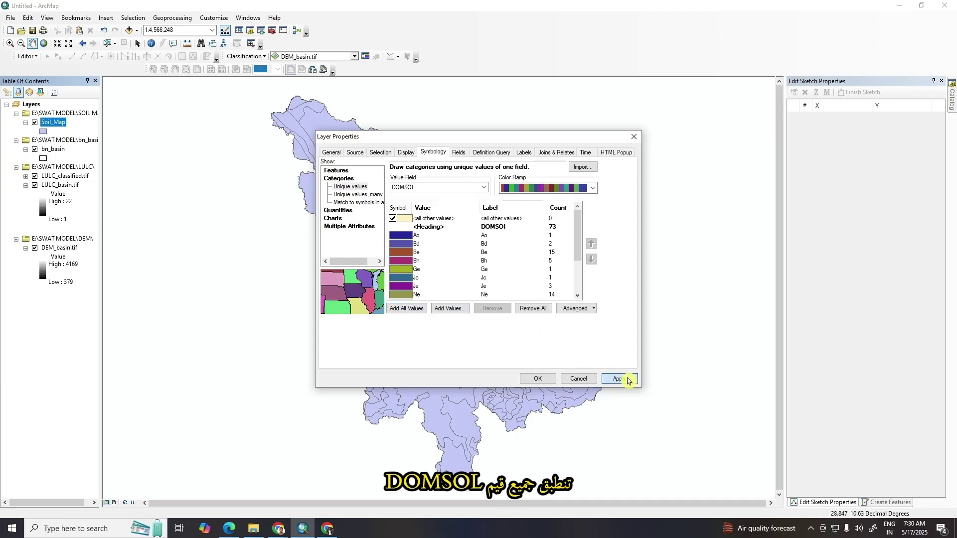
left_click(538, 377)
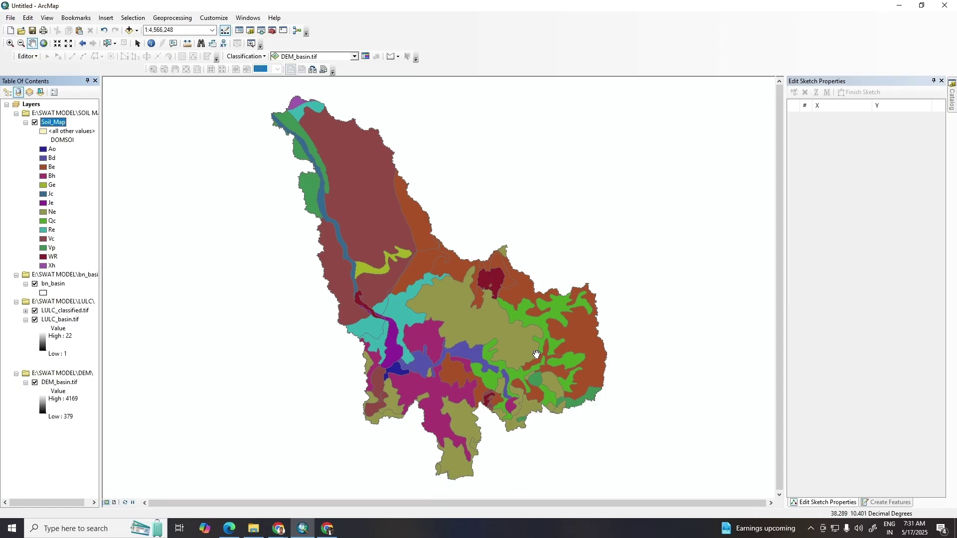
Open the Polygon to Raster conversion tool with Soil_Map as the input features and SNUM as the value field
left_click(951, 99)
scroll(894, 169, "up", 15)
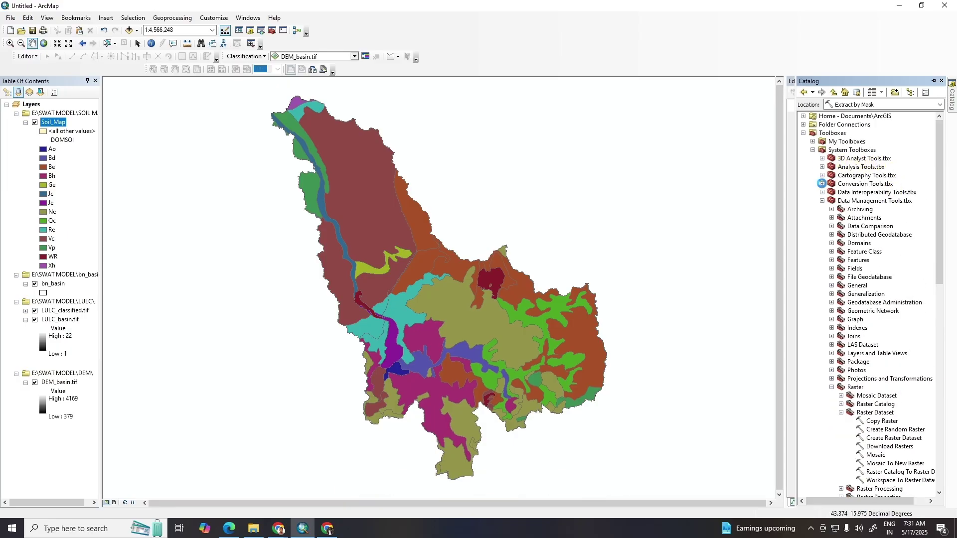
left_click(822, 184)
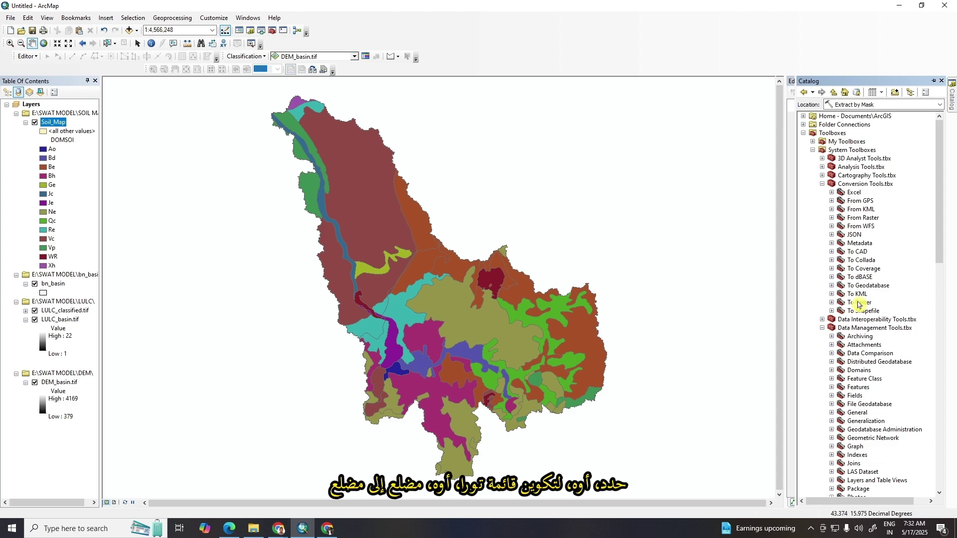
left_click(831, 302)
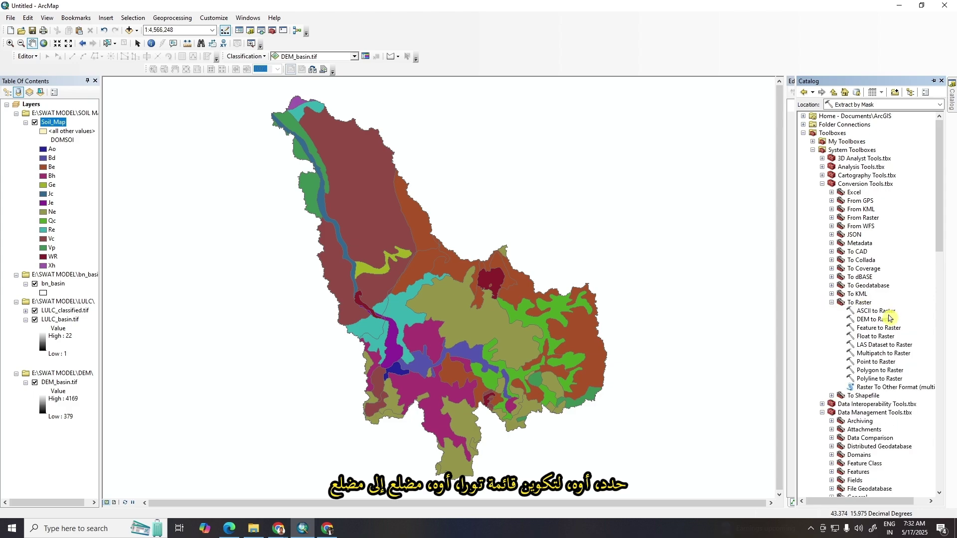
double_click(872, 370)
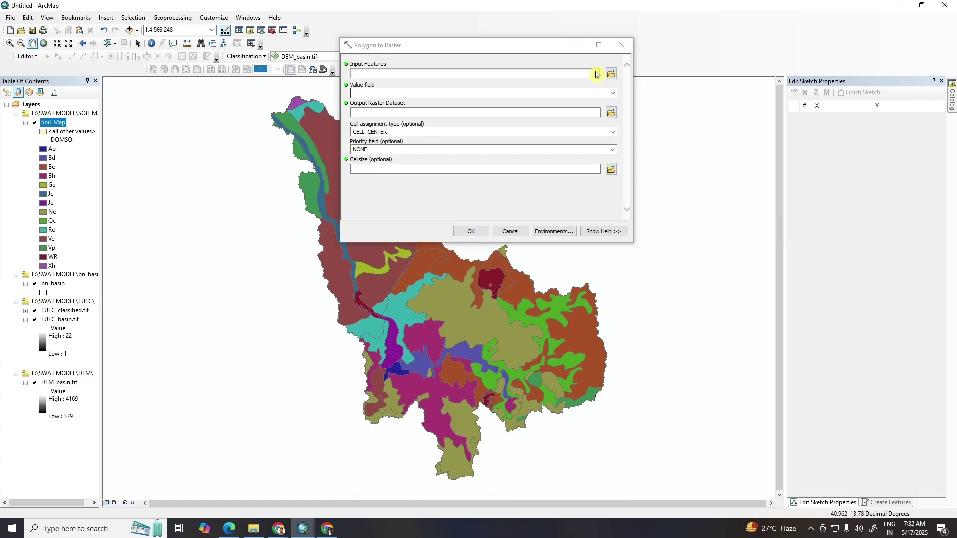
left_click(596, 74)
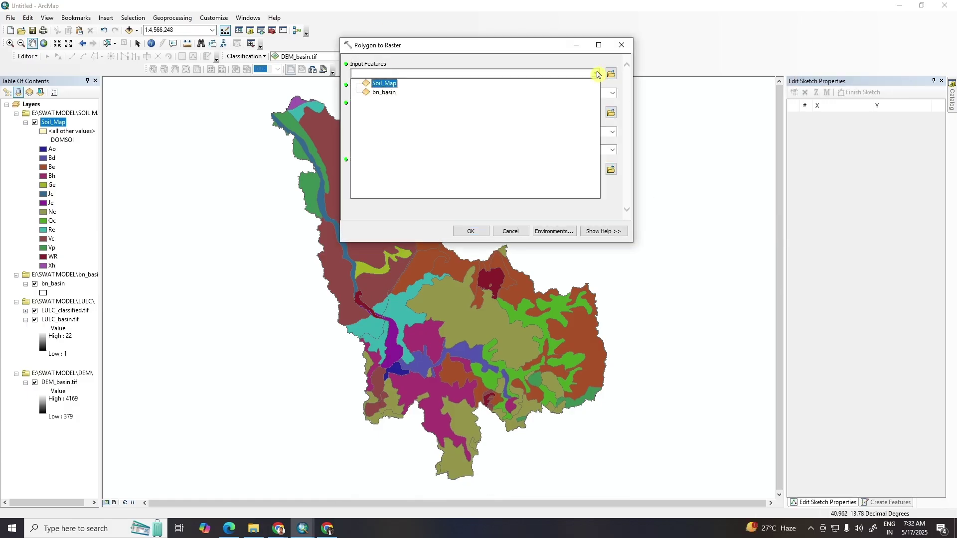
left_click(388, 85)
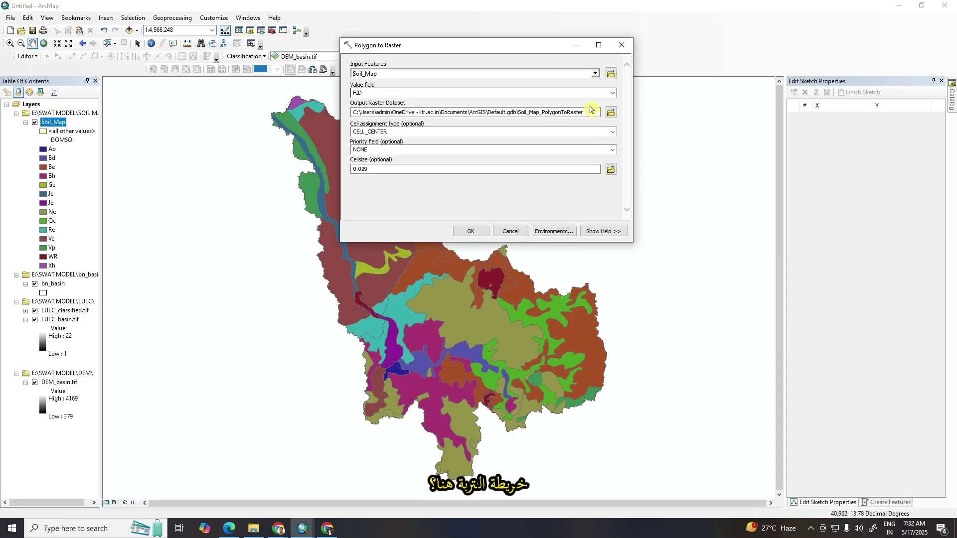
left_click(613, 94)
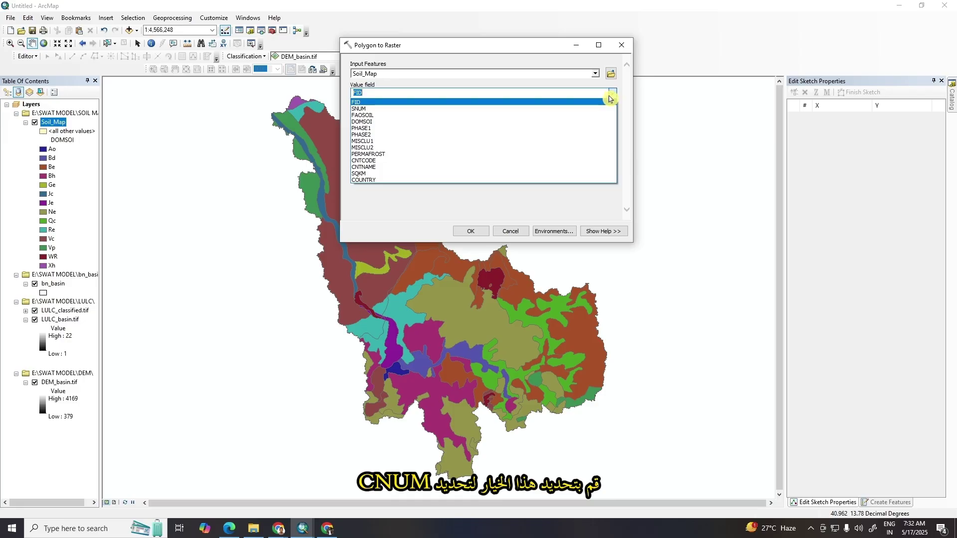
left_click(369, 110)
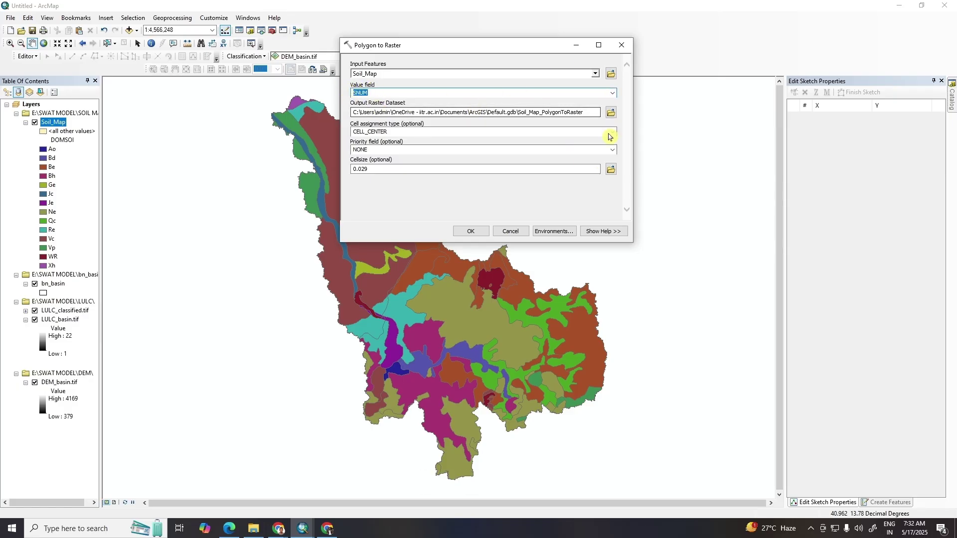
Set the output raster dataset to Soil_Map_basin.tif in the SOIL MAP folder of SWAT MODEL
left_click(609, 114)
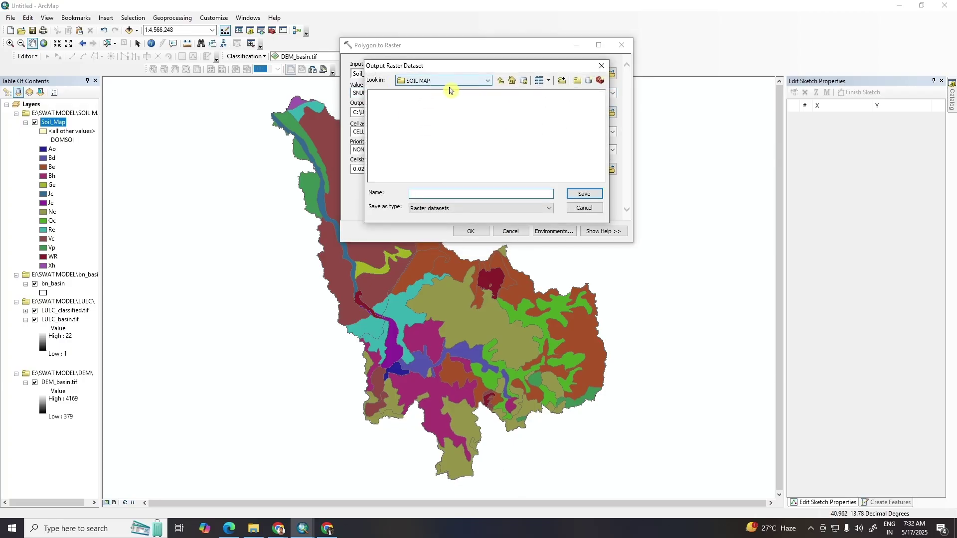
left_click(487, 81)
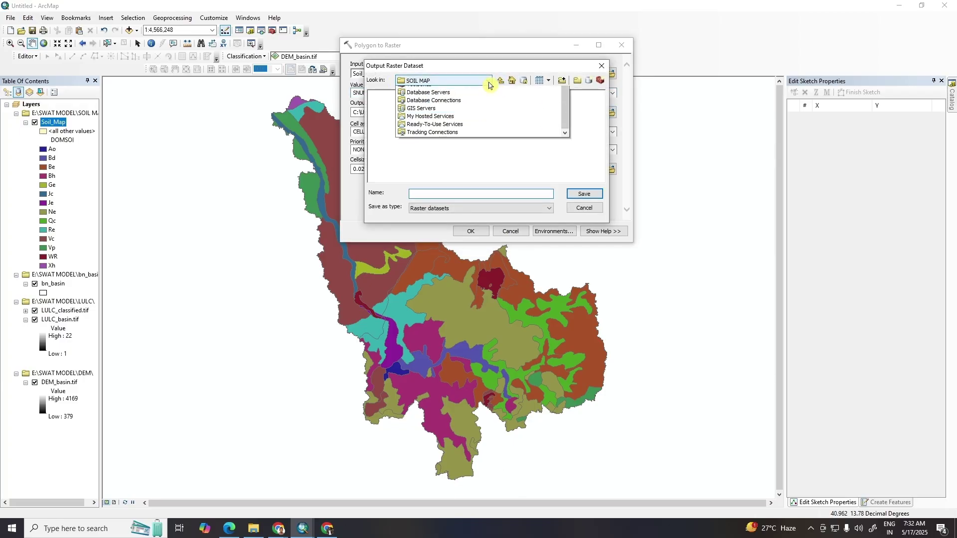
left_click(499, 81)
left_click(430, 194)
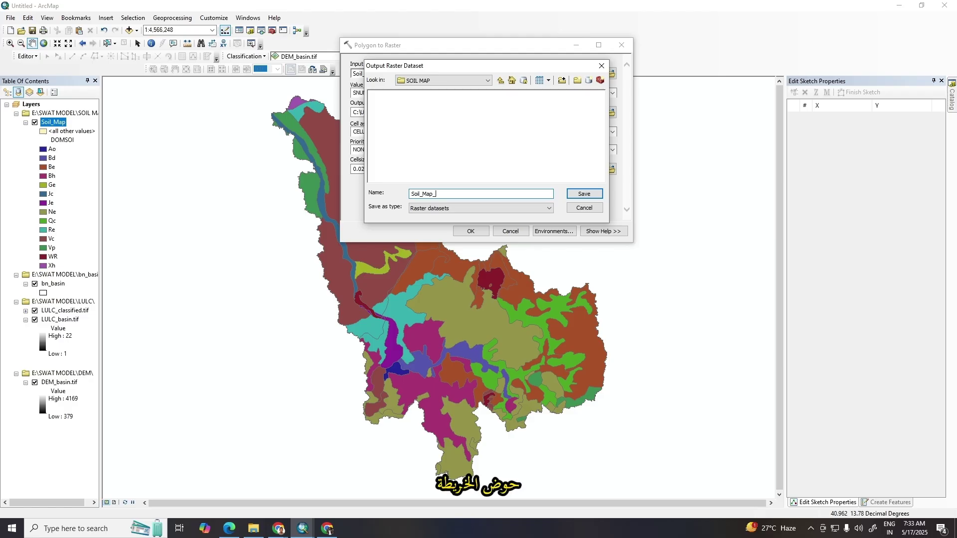
key("BackSpace")
key("BackSpace")
key("BackSpace")
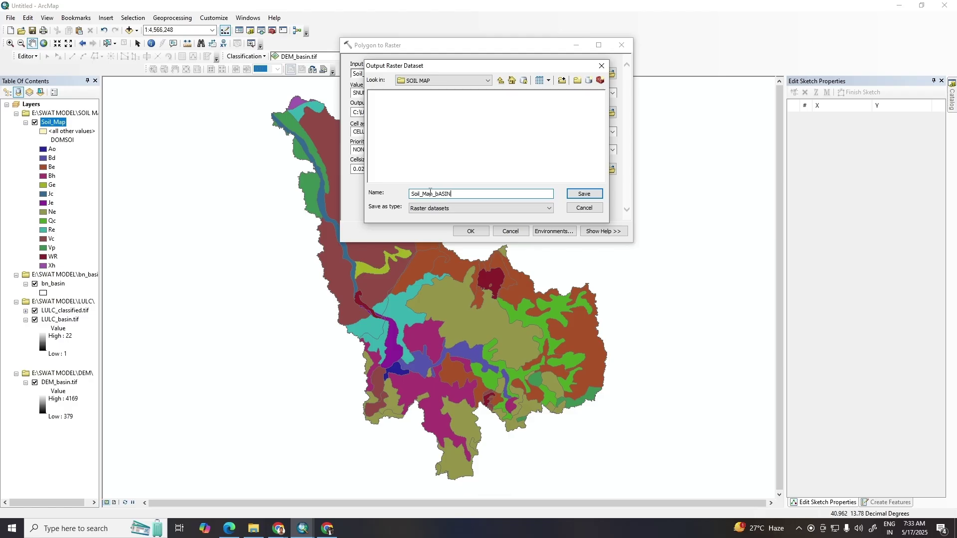
type("basin")
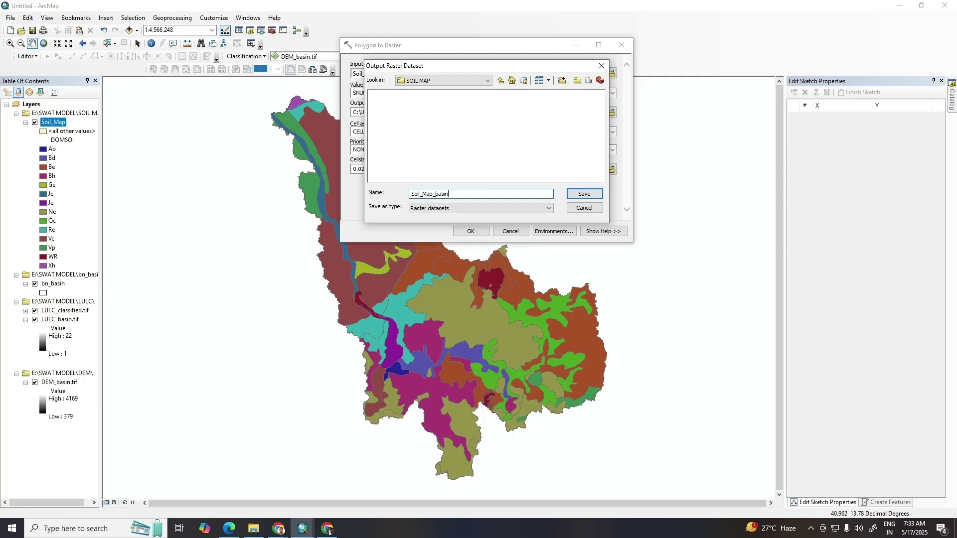
type("_tif")
left_click(583, 193)
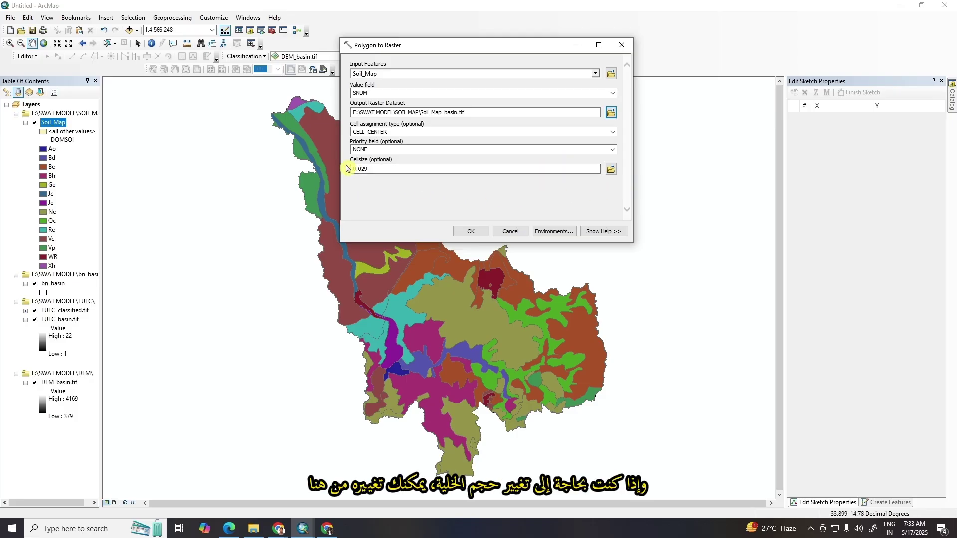
Set the output cell size to 0.05 and run the Polygon to Raster conversion
left_click(364, 169)
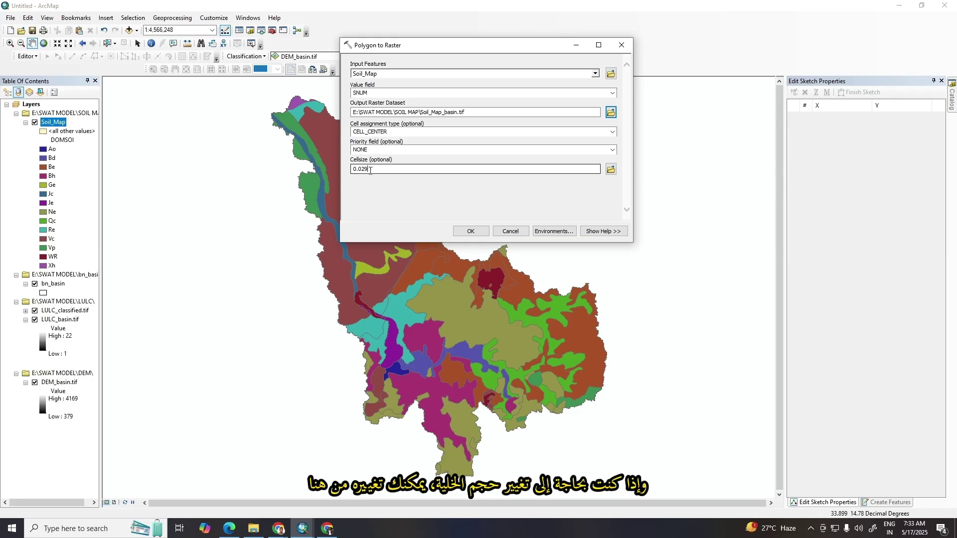
left_click_drag(368, 169, 364, 170)
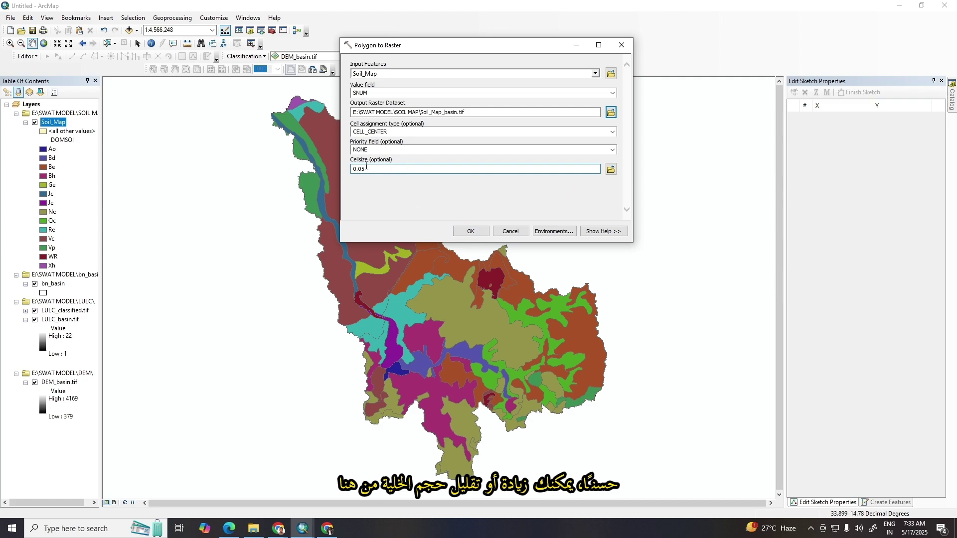
left_click(477, 234)
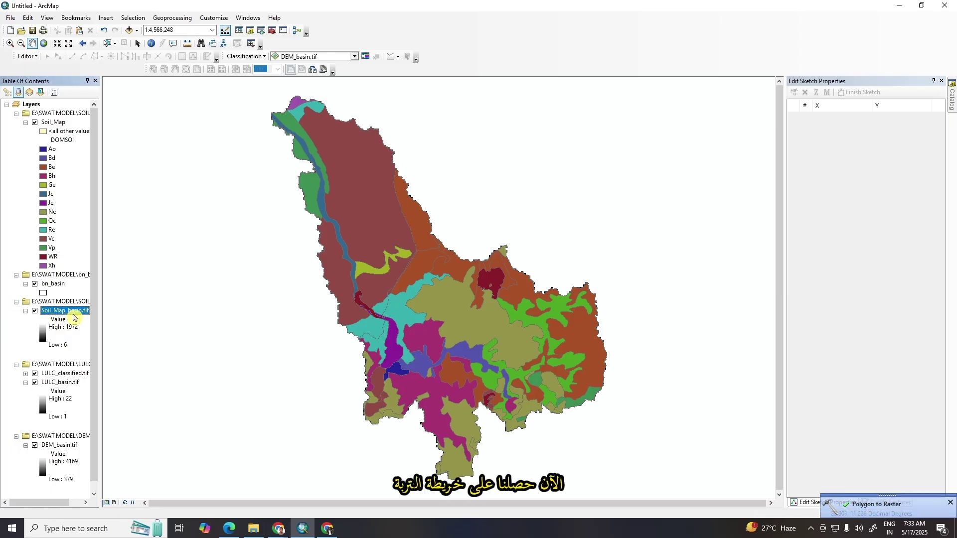
Remove the Soil_Map polygon layer from the map and hide the bn_basin layer
left_click(53, 122)
right_click(55, 122)
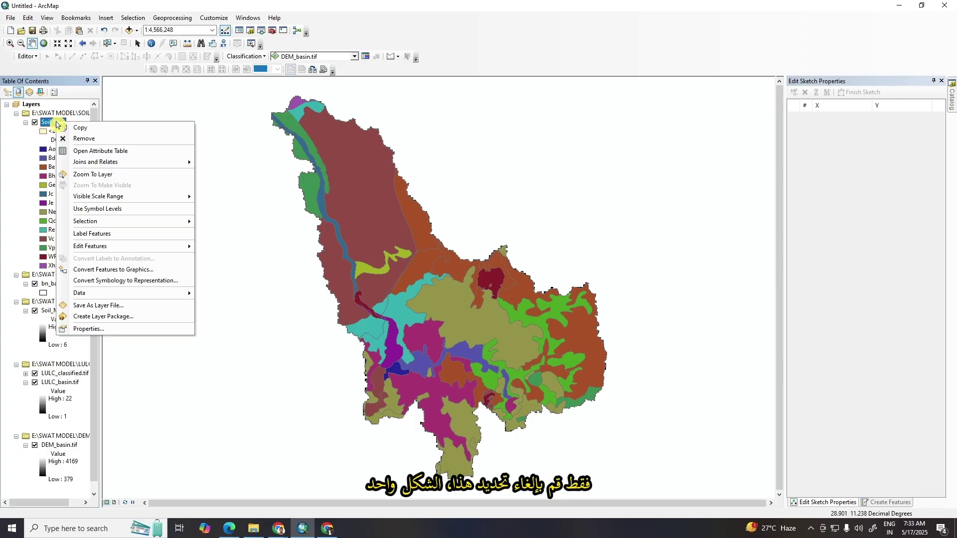
left_click(87, 143)
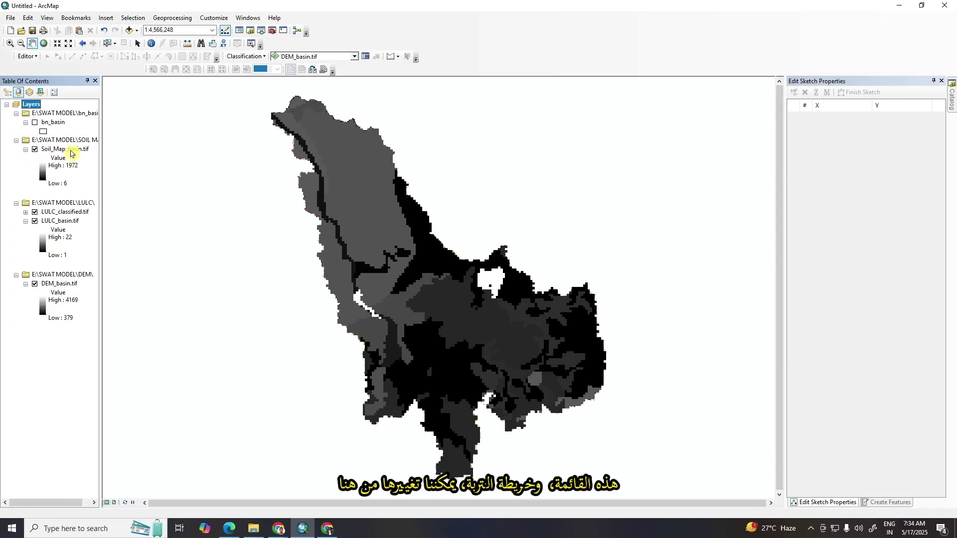
Symbolize the Soil_Map_basin.tif raster by unique values, adding all values, and apply the symbology
right_click(72, 152)
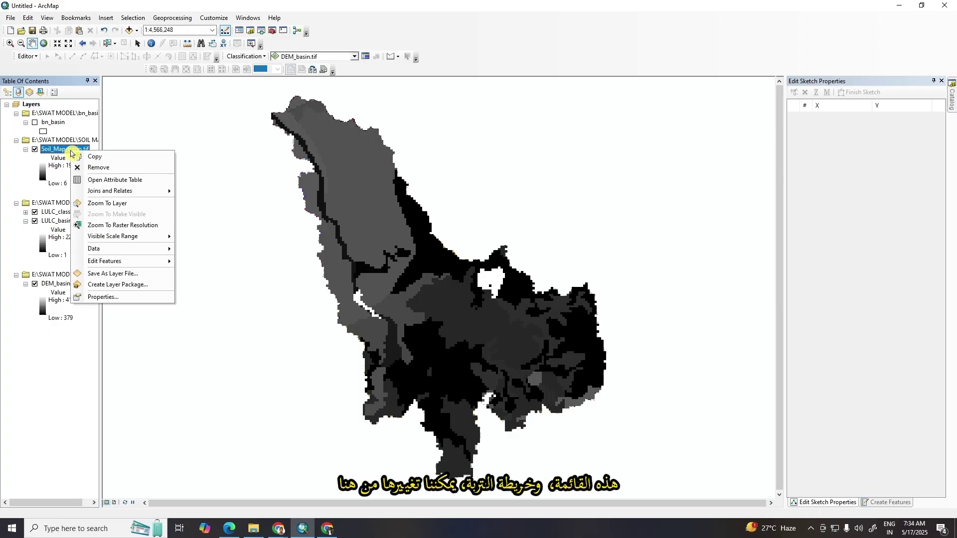
left_click(103, 297)
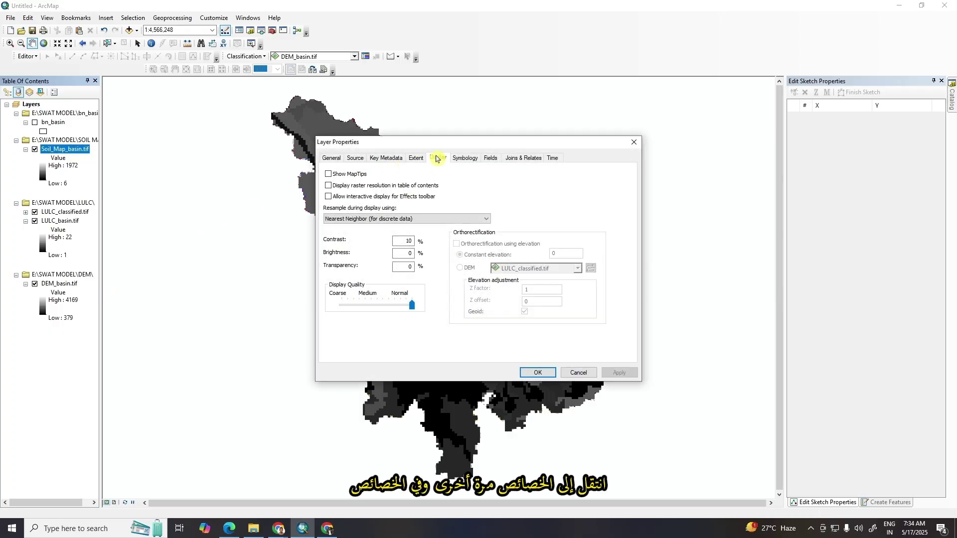
left_click(469, 158)
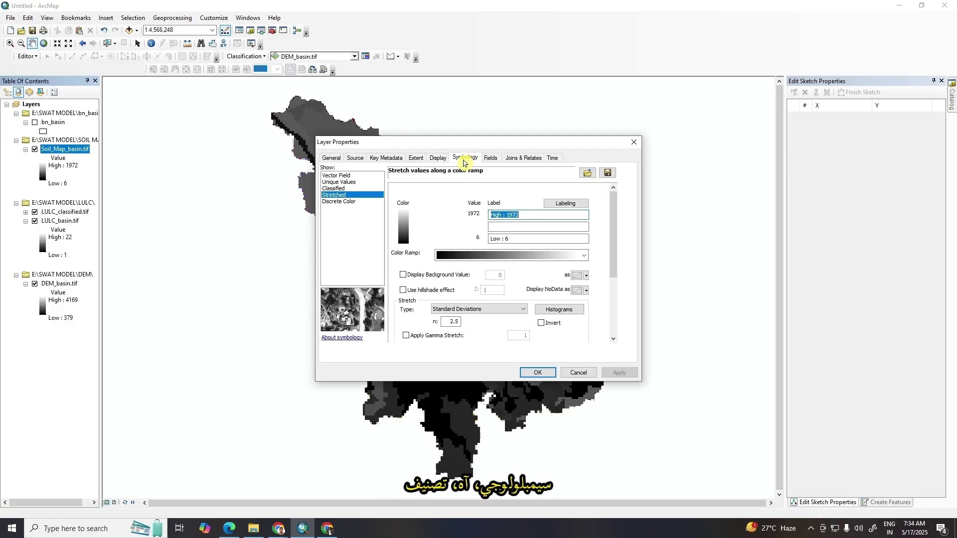
left_click(332, 188)
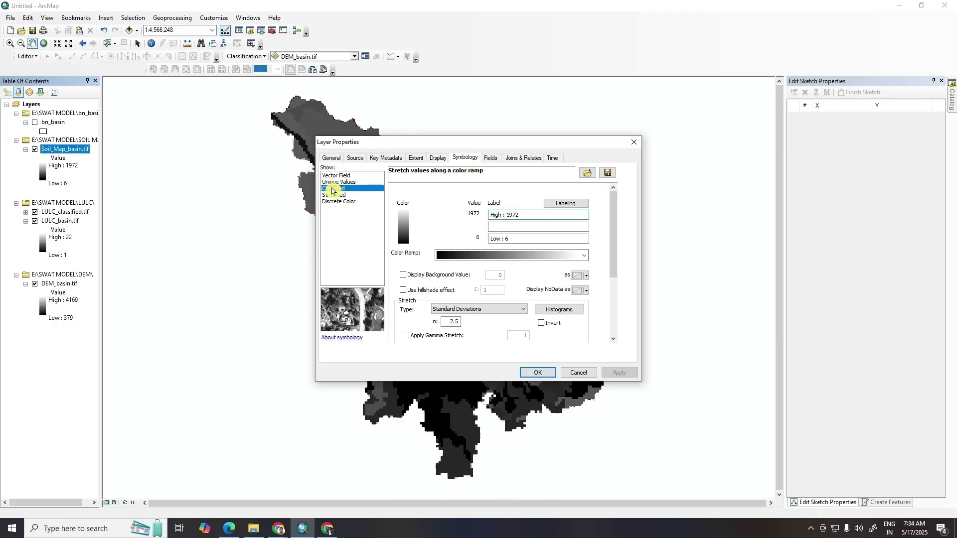
left_click(334, 183)
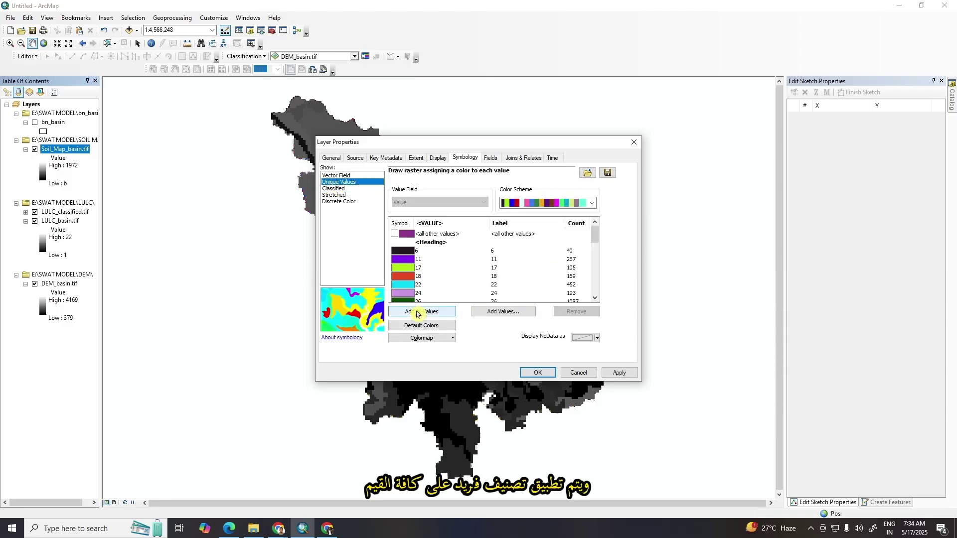
left_click(417, 313)
left_click(618, 374)
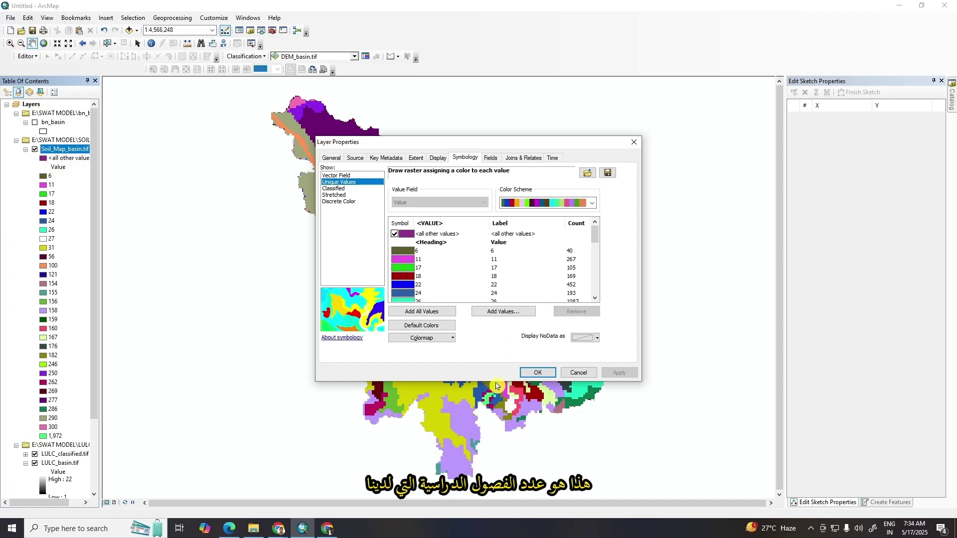
left_click(541, 373)
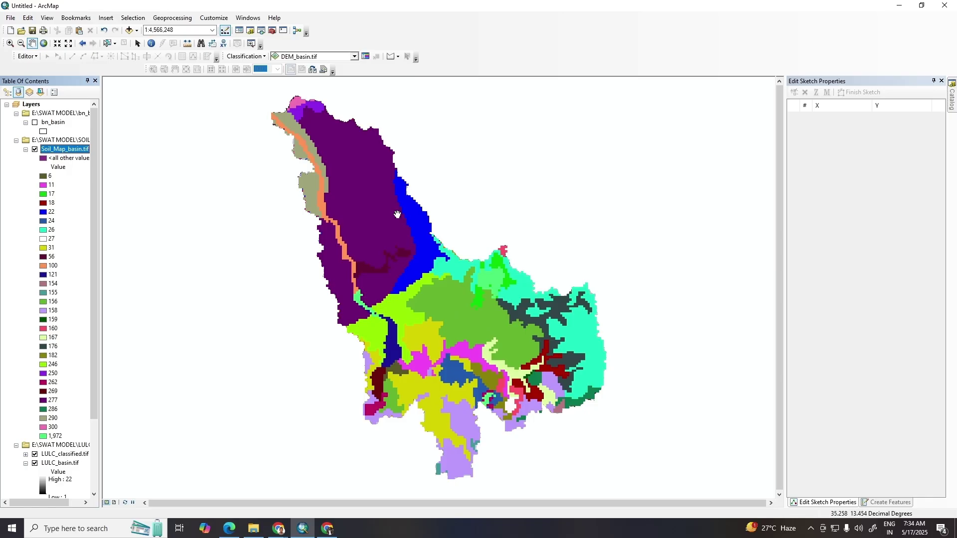
Collapse the legend of the Soil_Map_basin.tif layer in the layer list
scroll(17, 310, "down", 3)
scroll(20, 294, "up", 3)
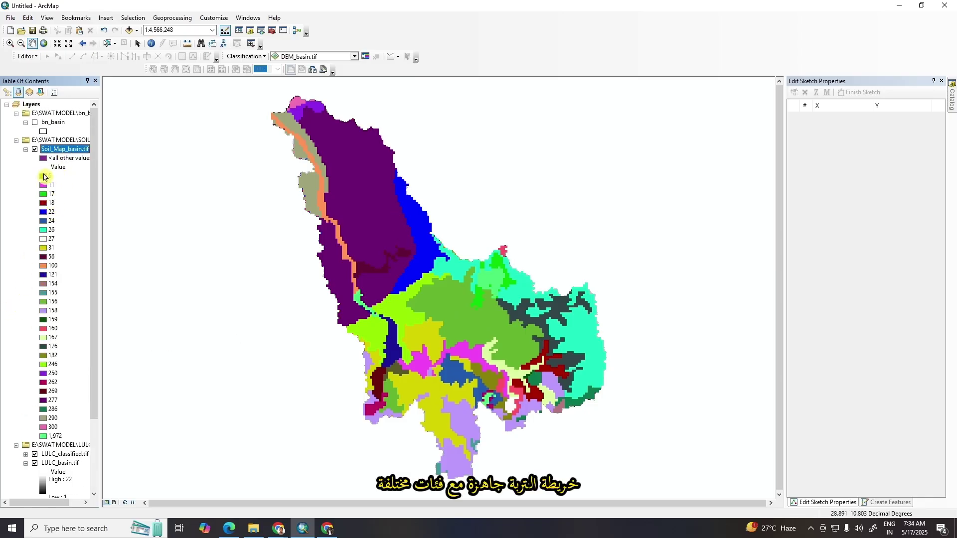
left_click(25, 150)
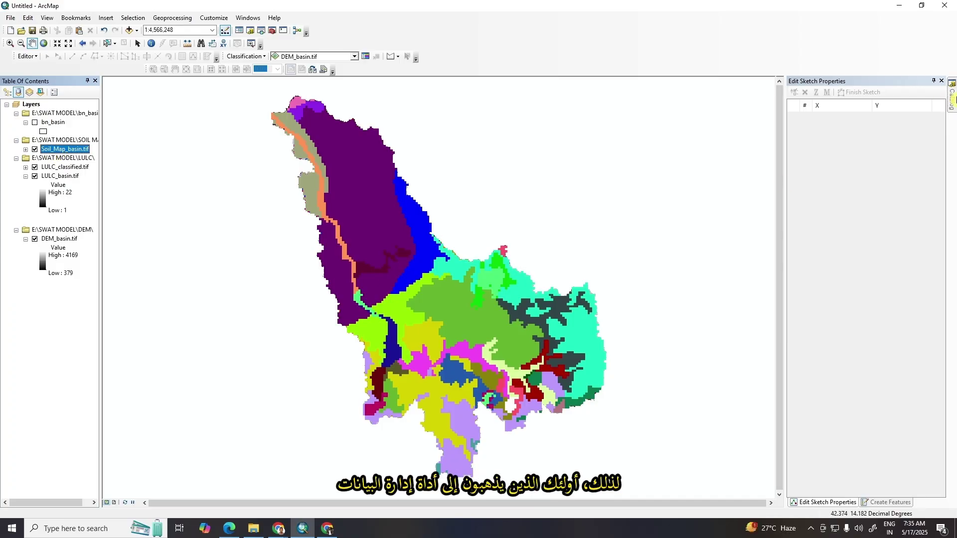
Open the Project Raster tool from the raster tools of Projections and Transformations in the Data Management toolbox
left_click(951, 94)
scroll(823, 161, "down", 1)
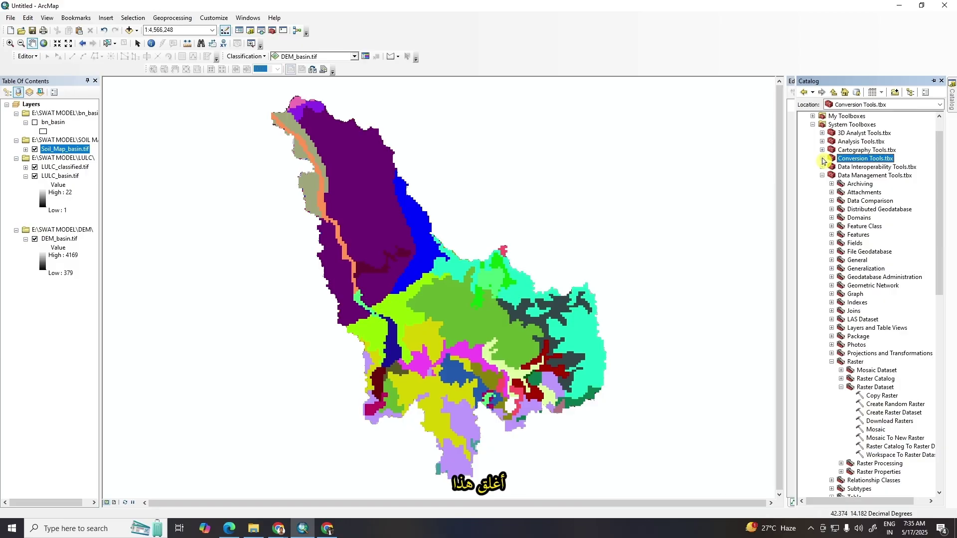
scroll(827, 162, "down", 3)
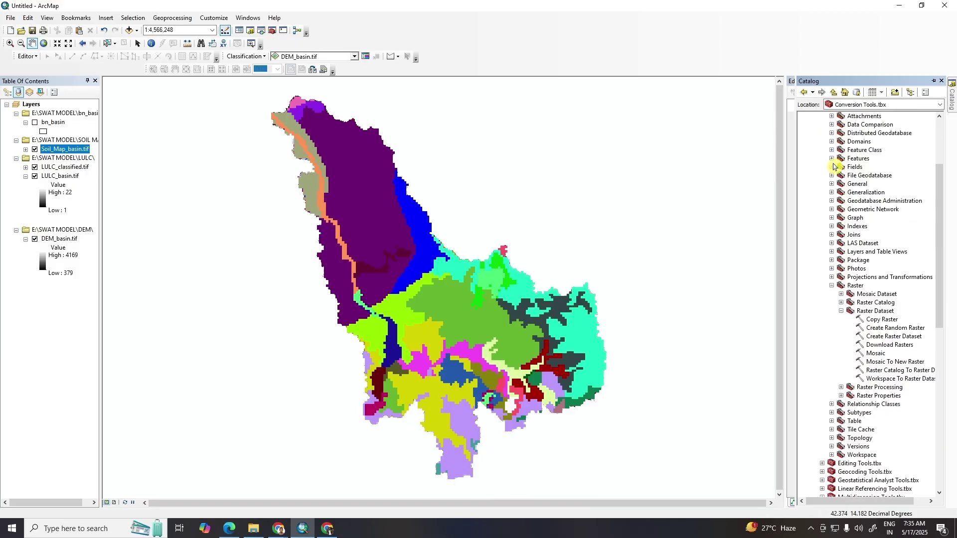
scroll(833, 169, "up", 3)
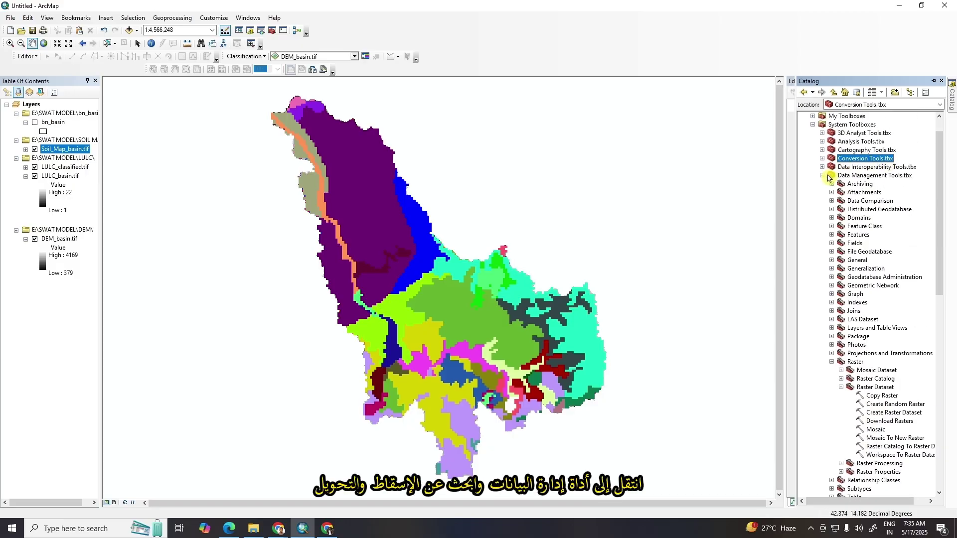
scroll(855, 178, "down", 3)
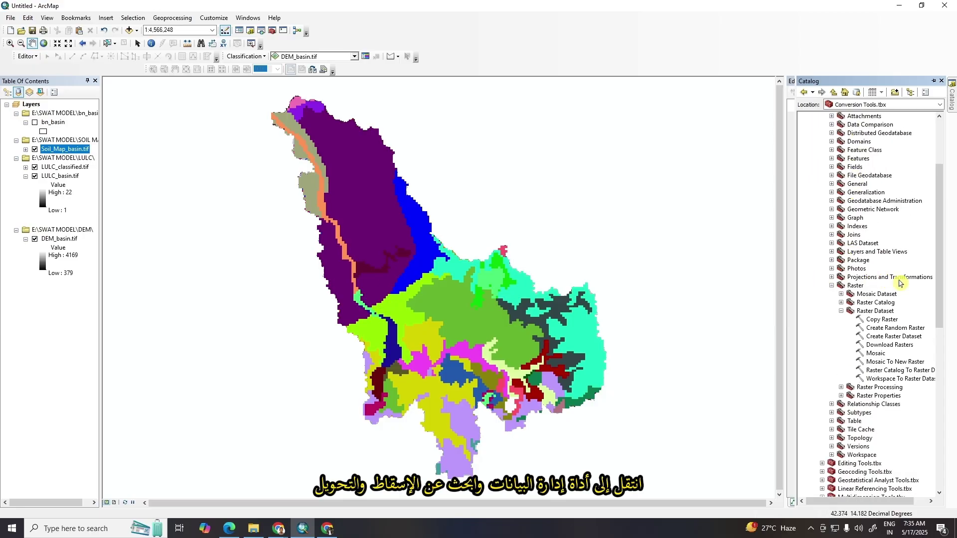
left_click(831, 286)
left_click(832, 278)
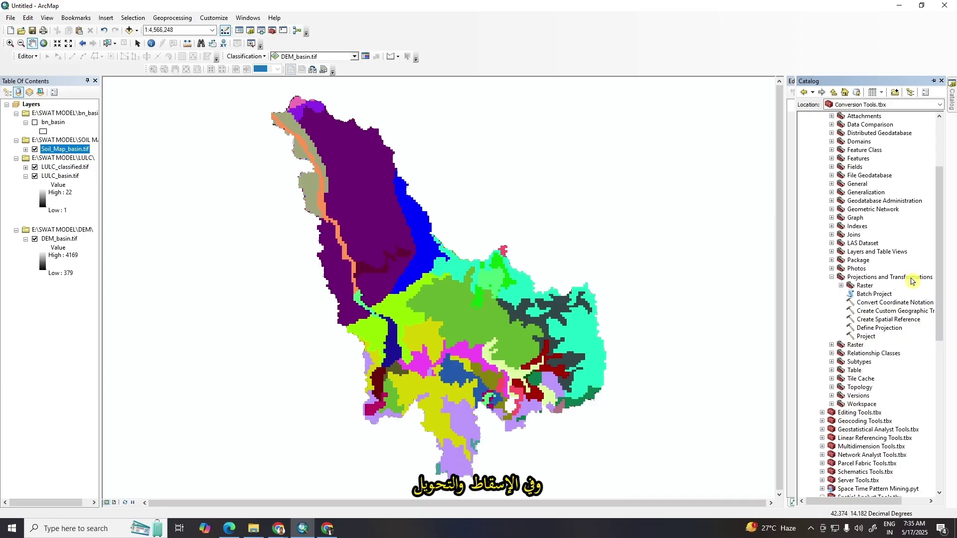
left_click(842, 285)
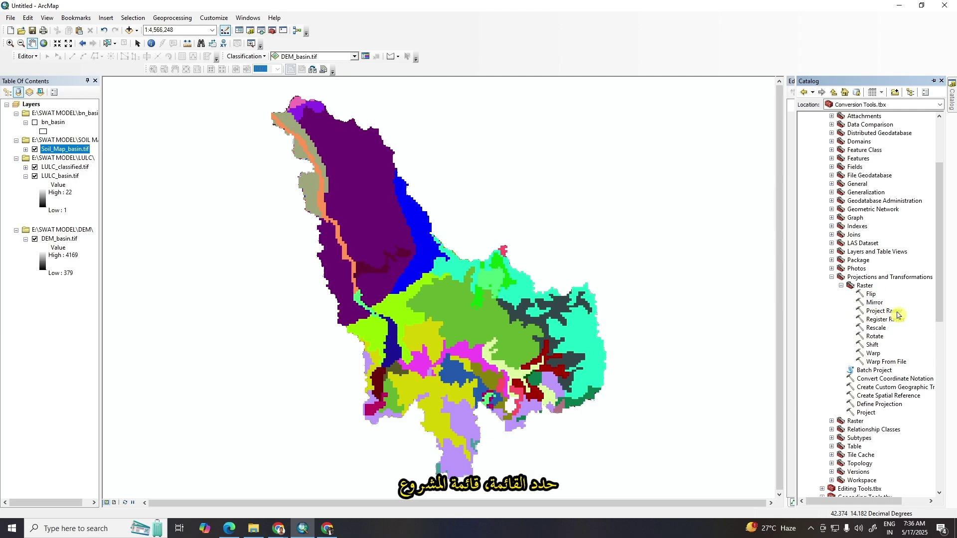
left_click(880, 312)
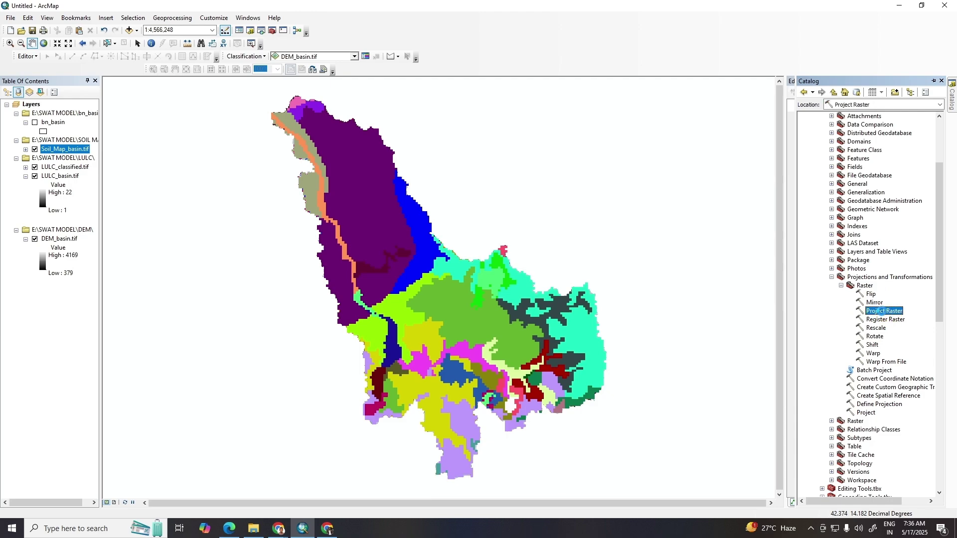
double_click(879, 311)
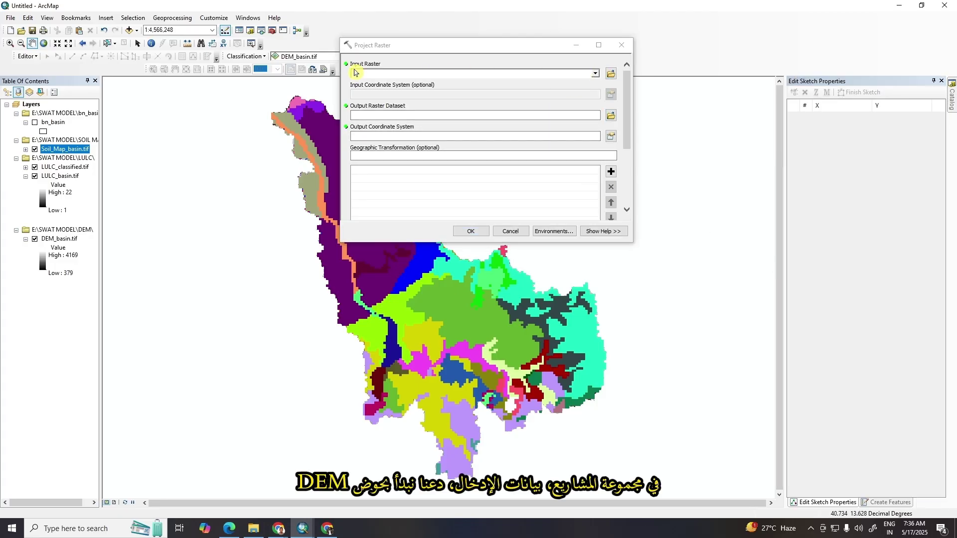
Set DEM_basin.tif as the input raster and DEM_UTM.tif in the SOIL MAP folder as the output raster dataset
left_click(595, 75)
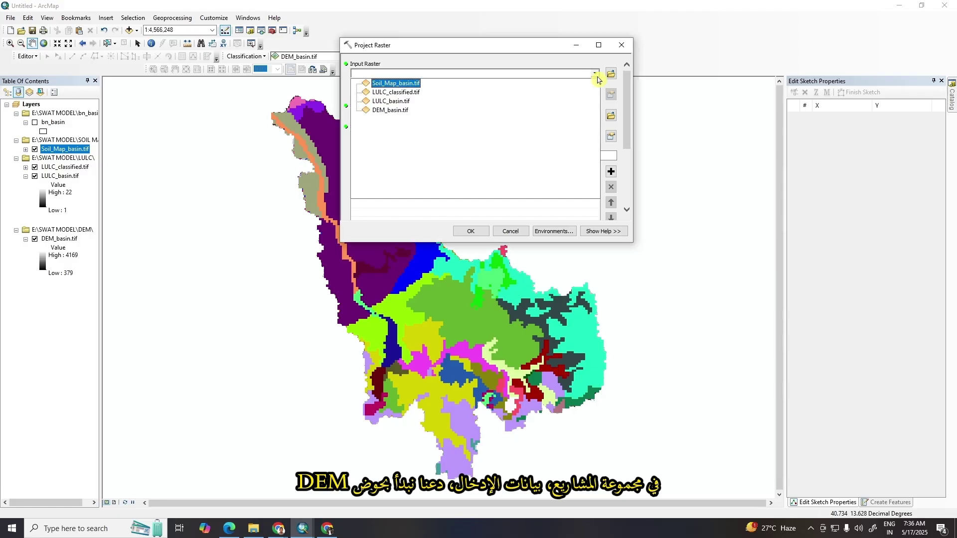
left_click(391, 110)
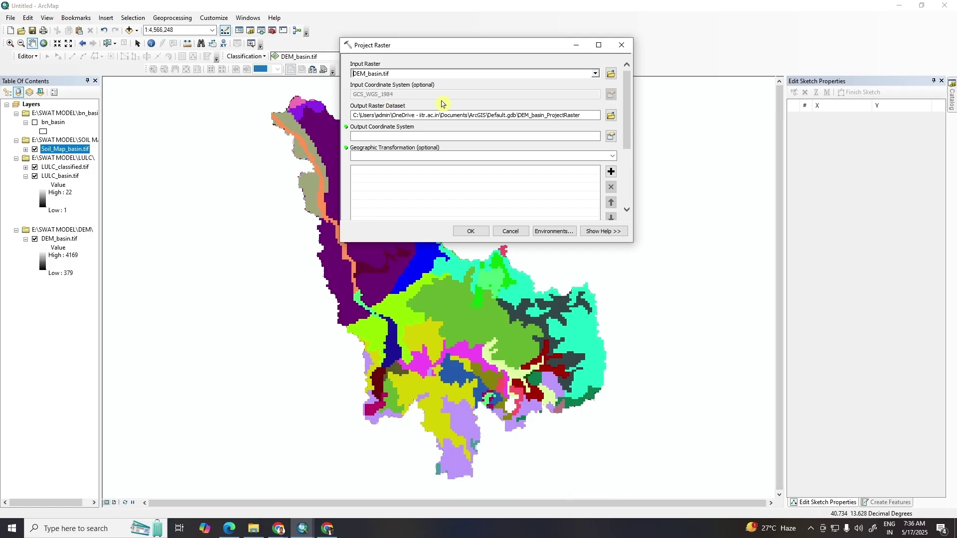
left_click(612, 118)
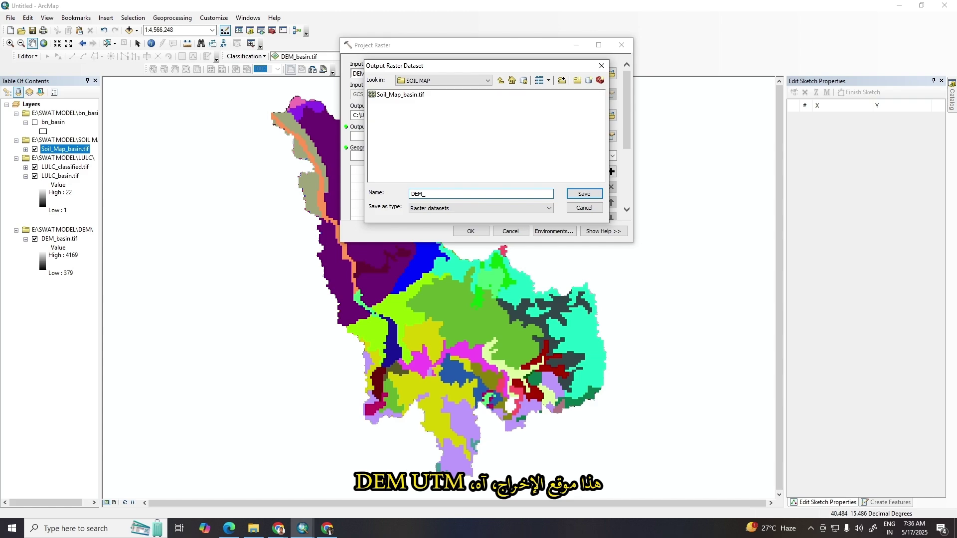
type("UTM.tif")
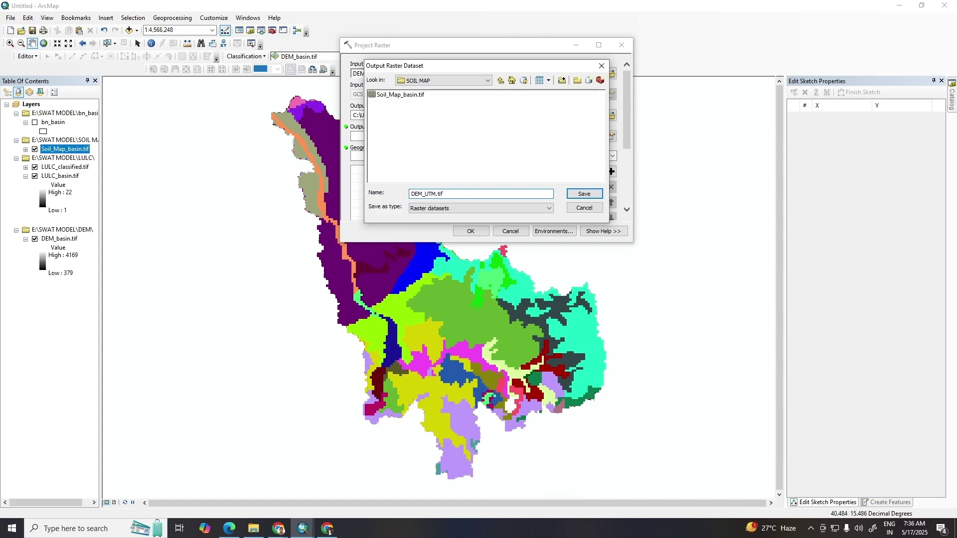
left_click(584, 194)
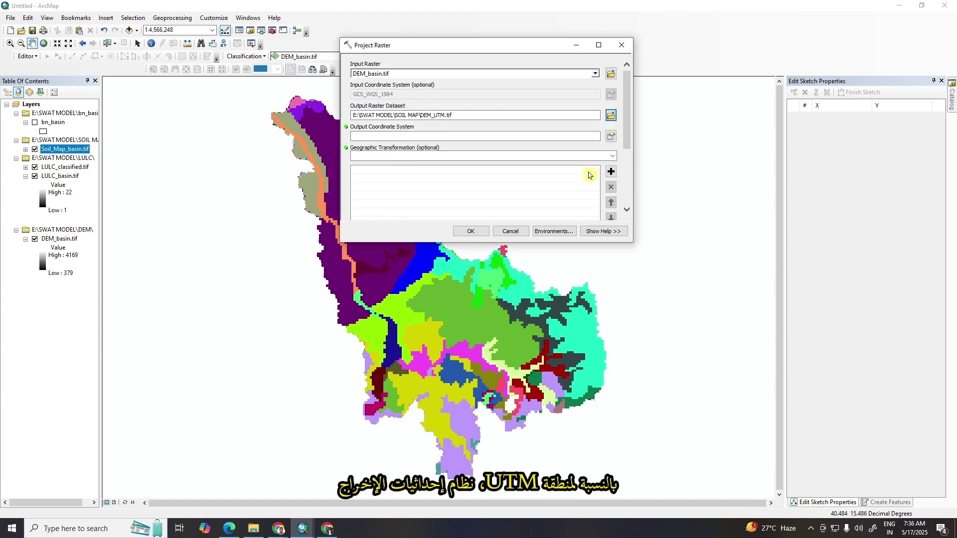
Set the output coordinate system to WGS 1984 UTM Zone 36N and run the projection of the basin DEM
left_click(610, 137)
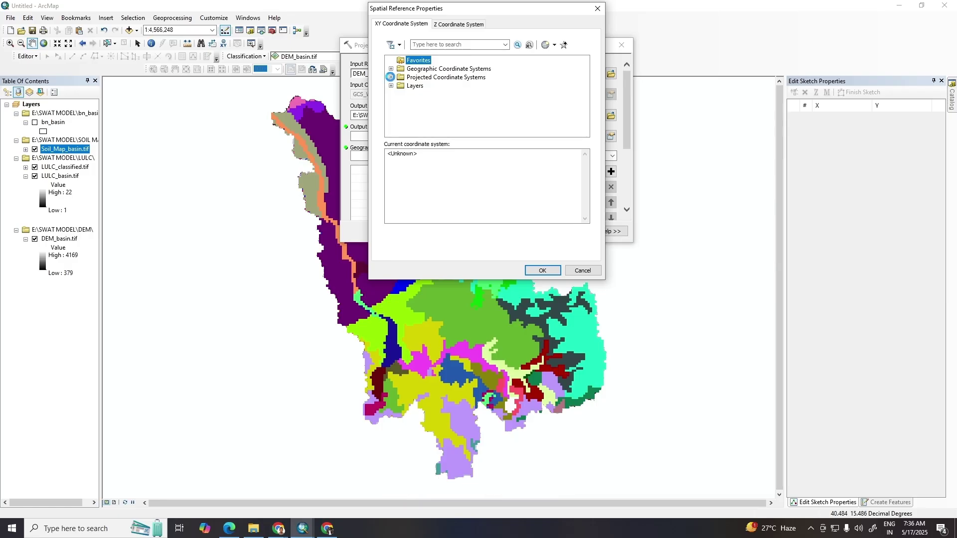
left_click(390, 77)
scroll(421, 88, "down", 2)
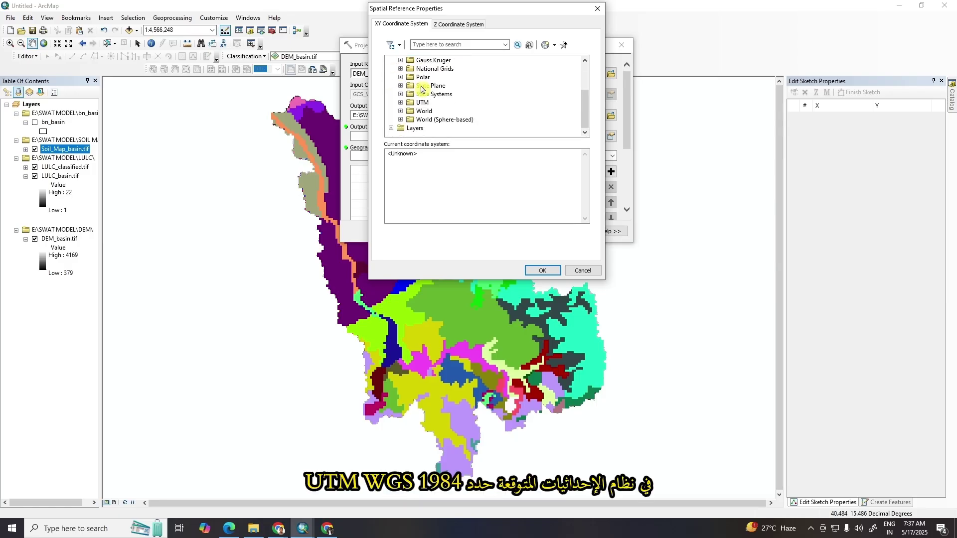
left_click(401, 102)
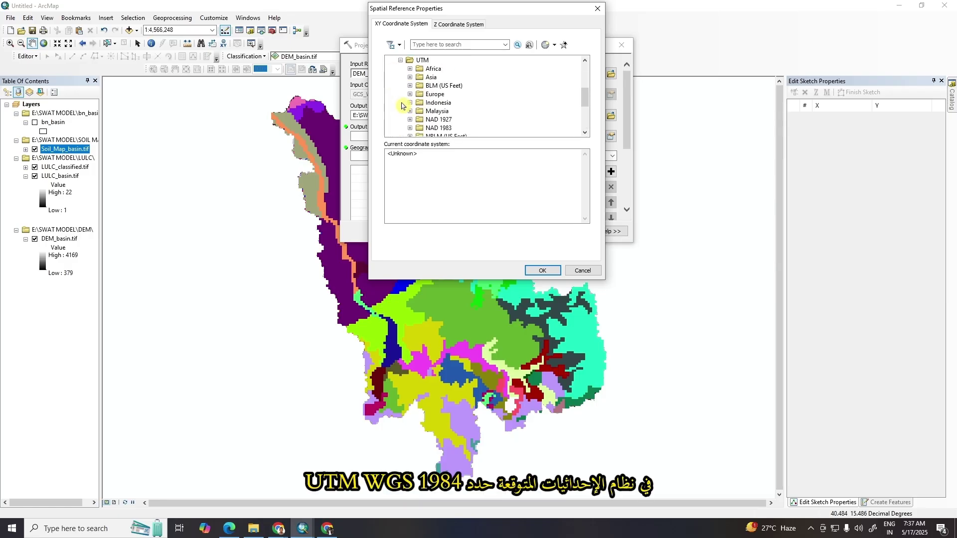
scroll(437, 96, "down", 3)
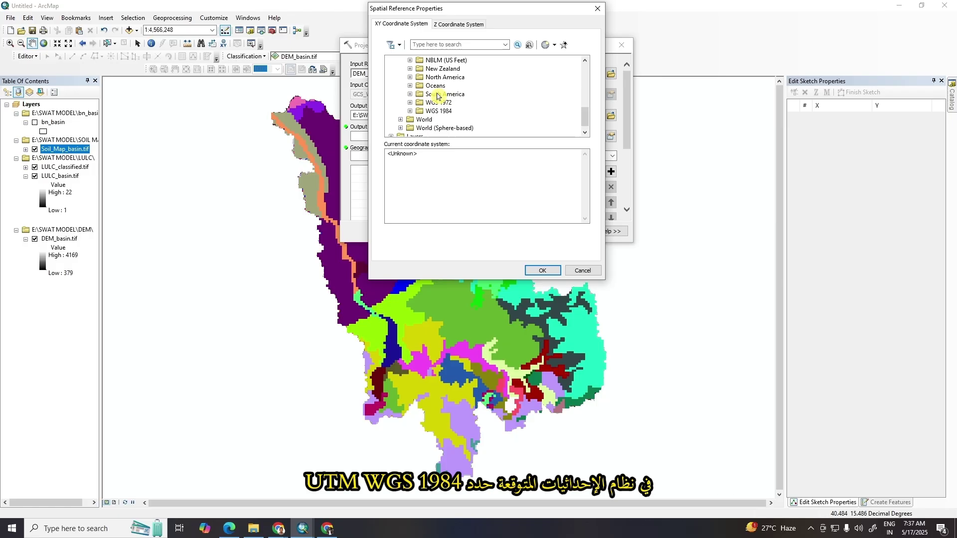
left_click(409, 111)
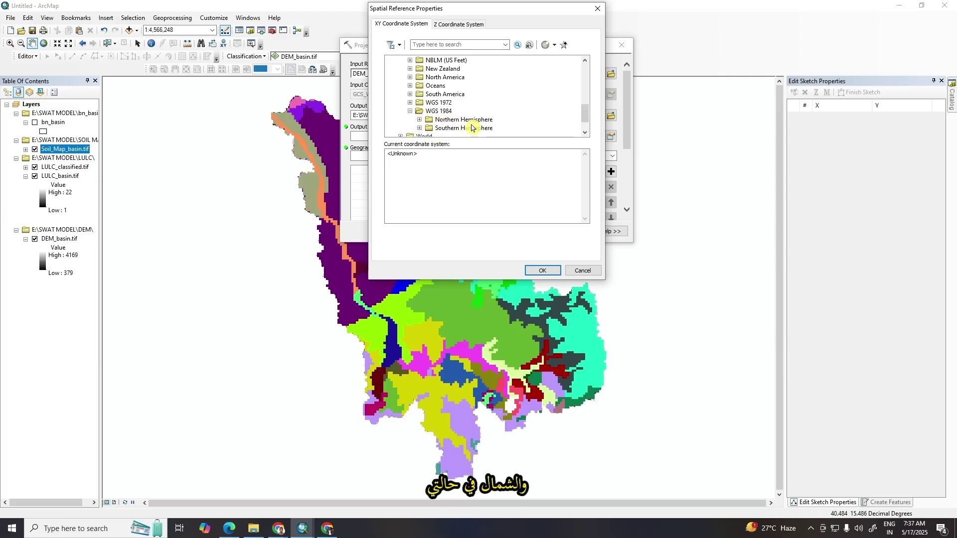
left_click(420, 120)
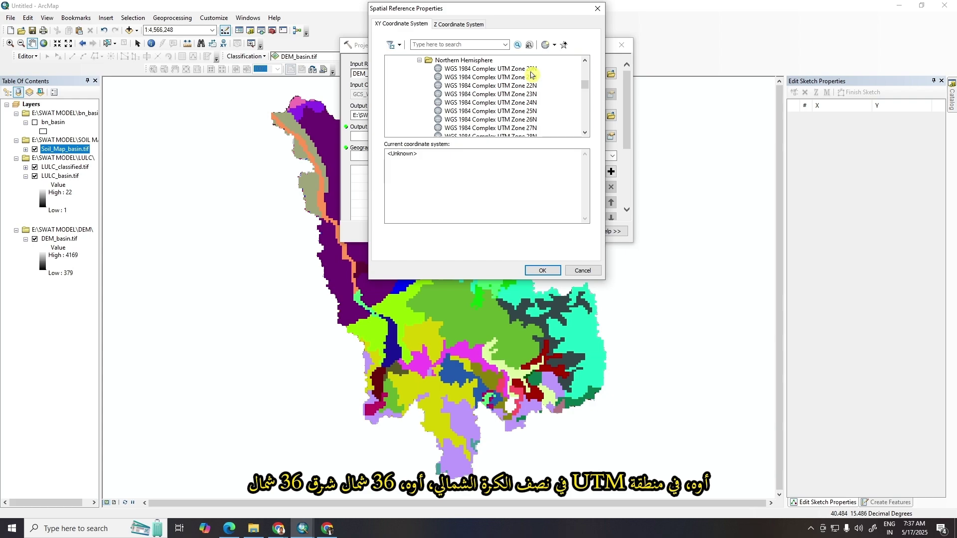
scroll(531, 75, "down", 12)
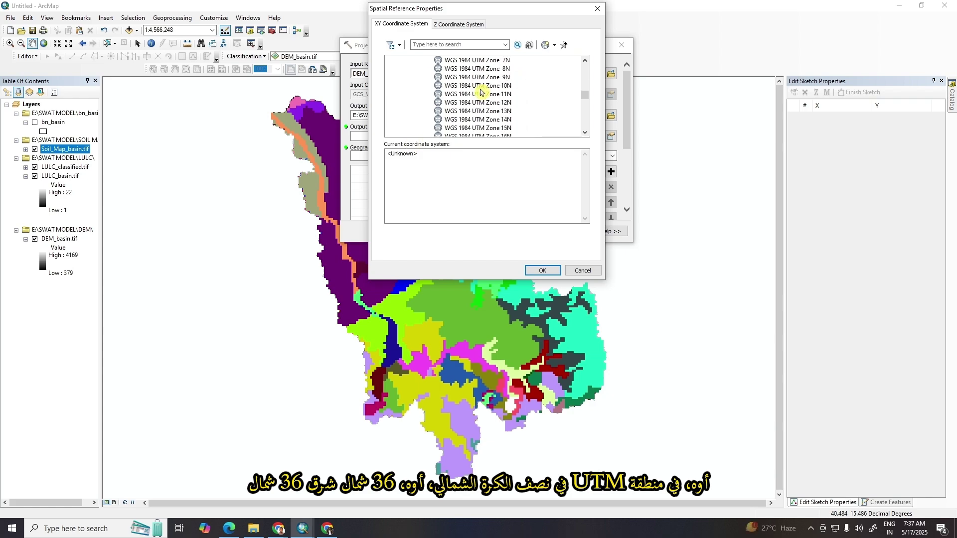
scroll(491, 86, "down", 4)
scroll(494, 88, "down", 3)
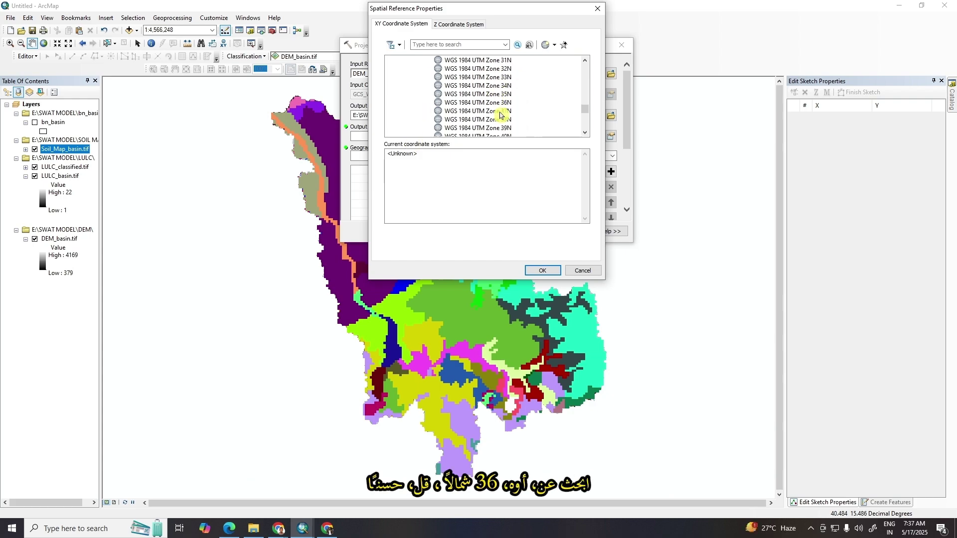
left_click(479, 102)
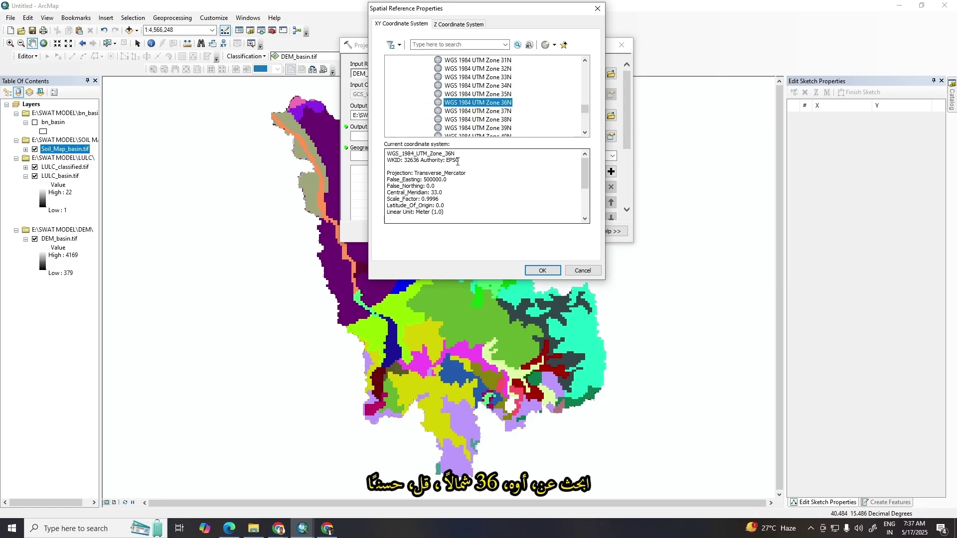
left_click(550, 270)
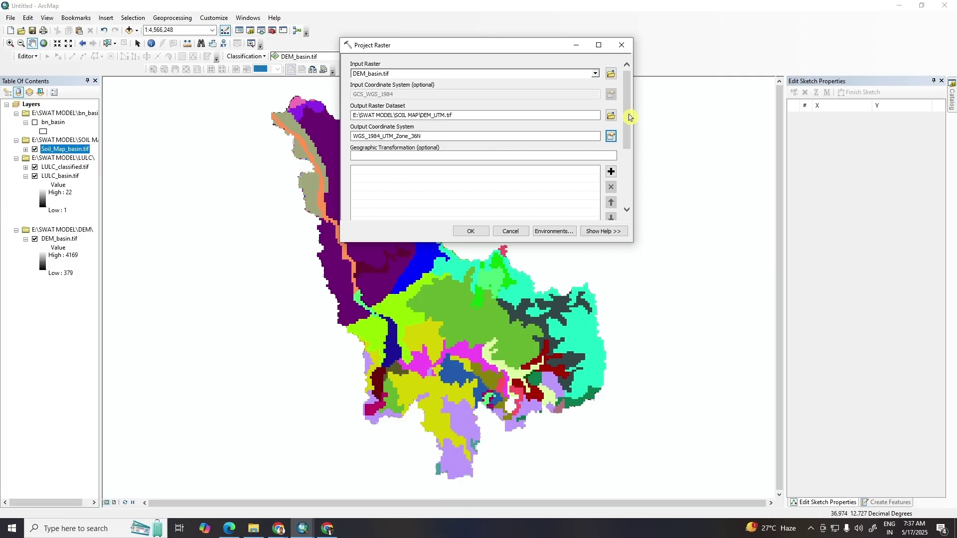
left_click_drag(629, 112, 633, 171)
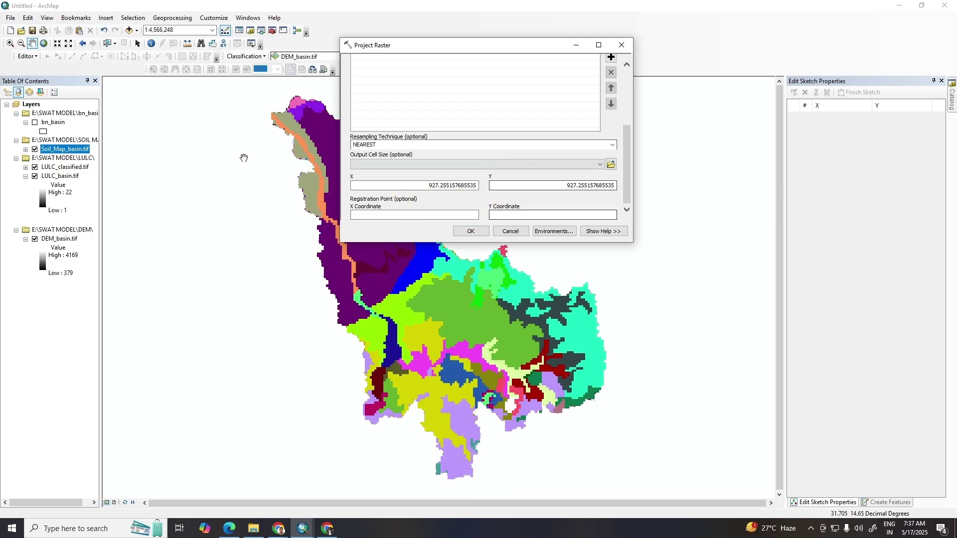
left_click(471, 232)
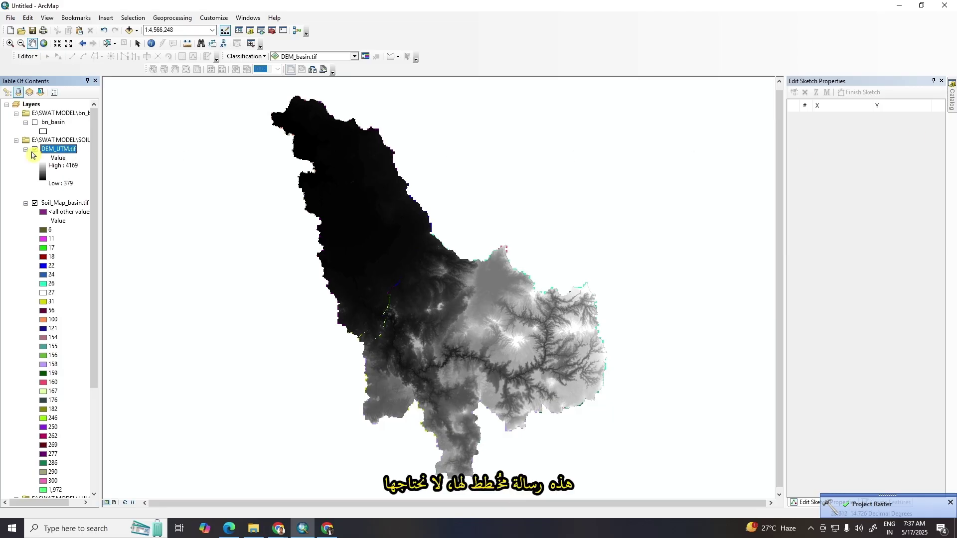
Remove the DEM_basin.tif layer and collapse the legends of Soil_Map_basin.tif and DEM_UTM.tif in the layer list
scroll(55, 160, "down", 5)
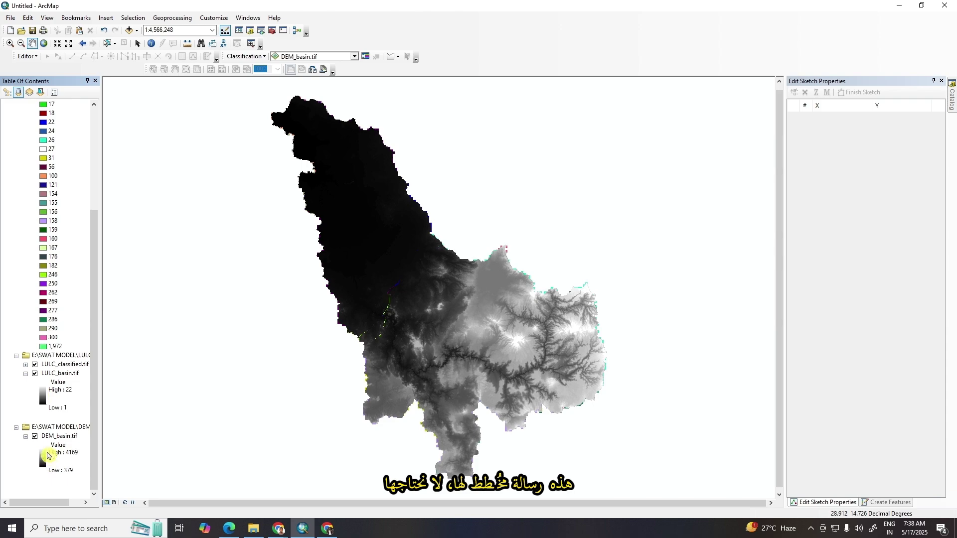
left_click(54, 438)
right_click(55, 438)
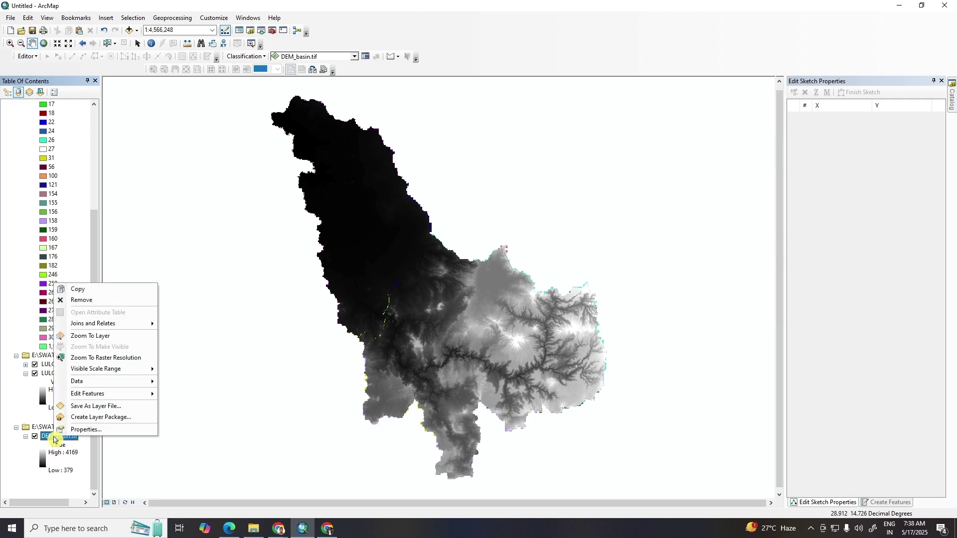
left_click(84, 302)
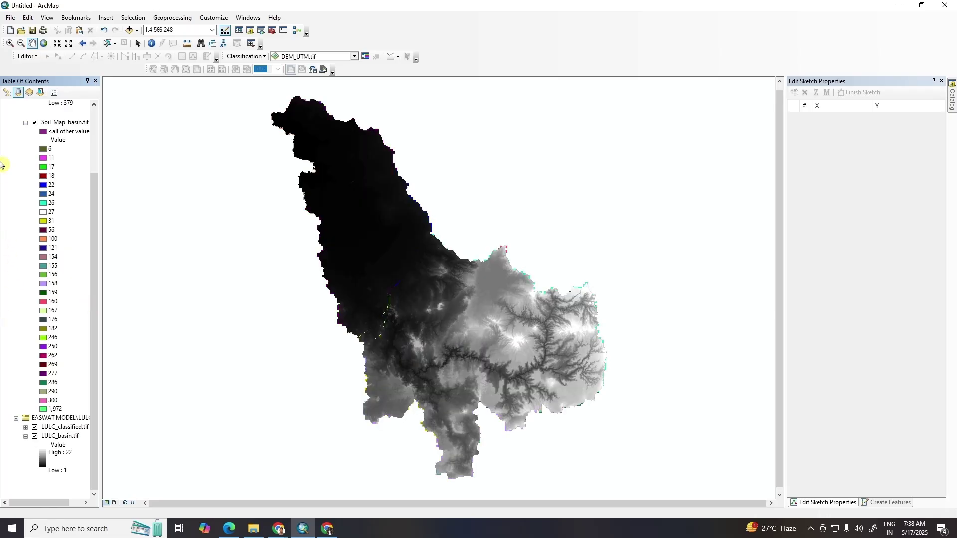
left_click(25, 122)
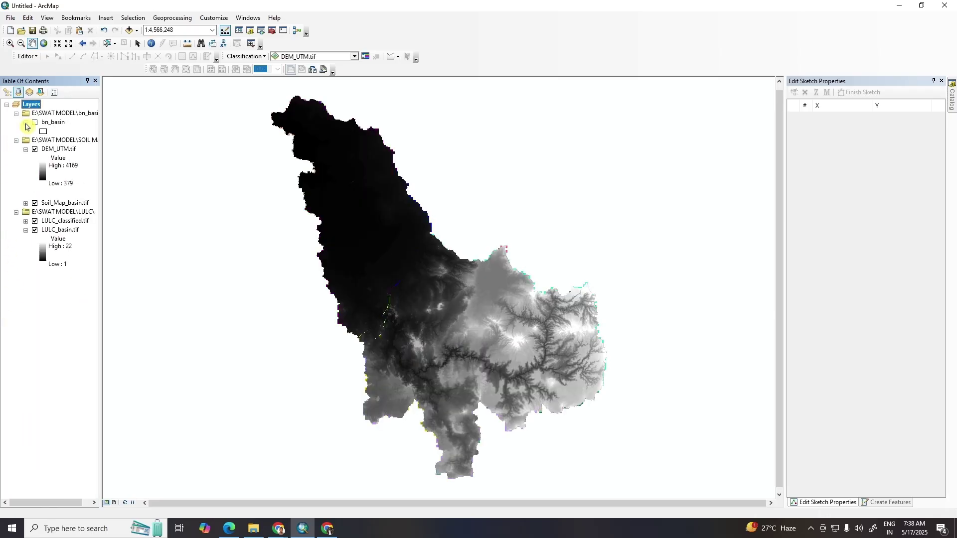
left_click(26, 150)
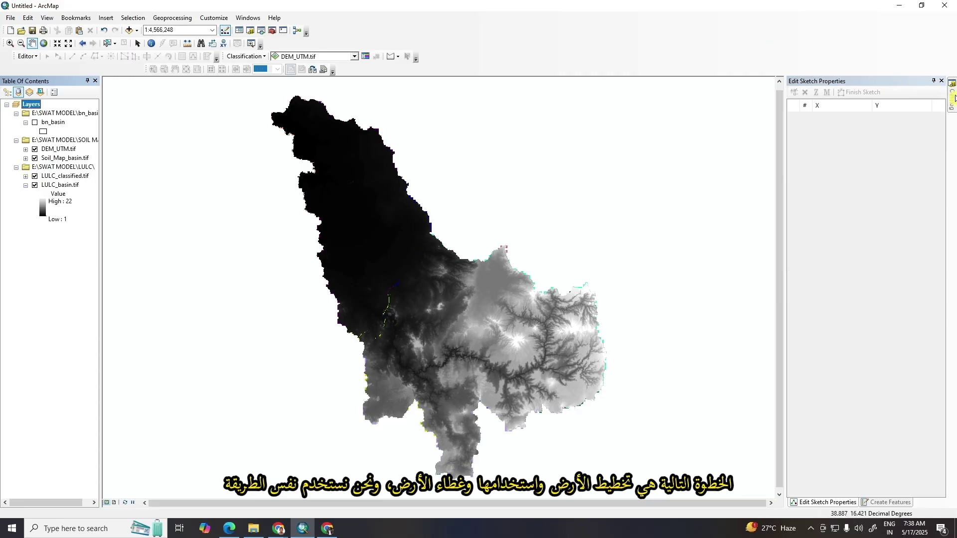
Start Project Raster with LULC_classified.tif as the input raster and LULC_UTM.tif in the SOIL MAP folder as the output raster dataset
mouse_move(953, 98)
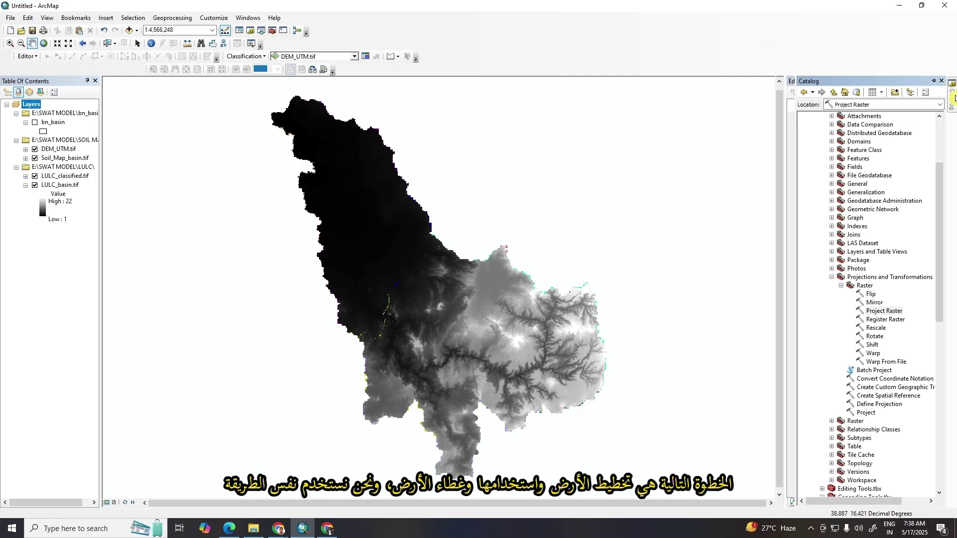
double_click(885, 312)
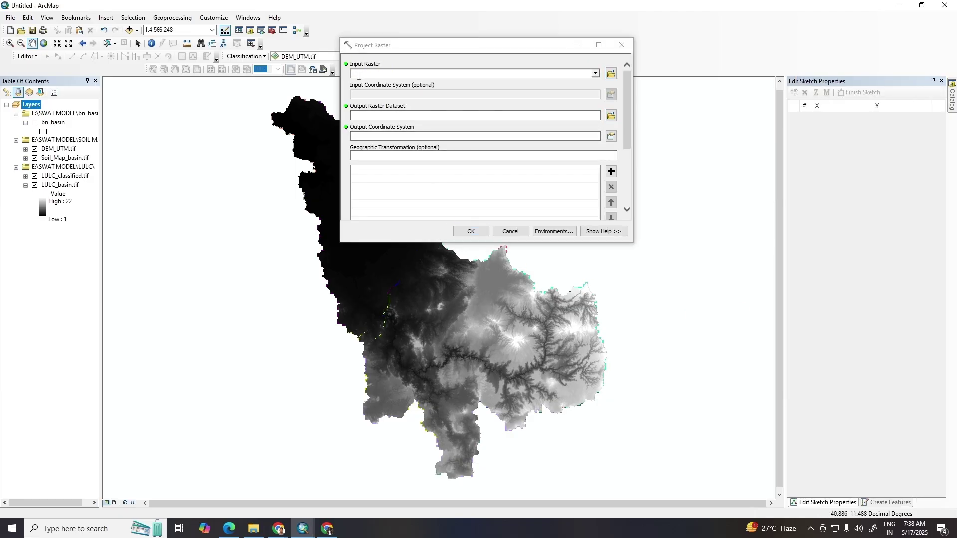
left_click(595, 74)
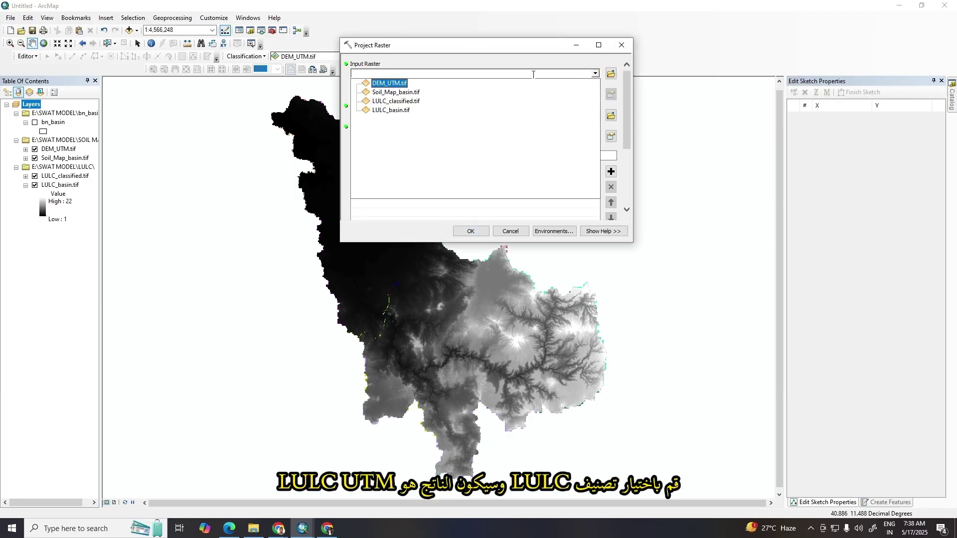
left_click(403, 102)
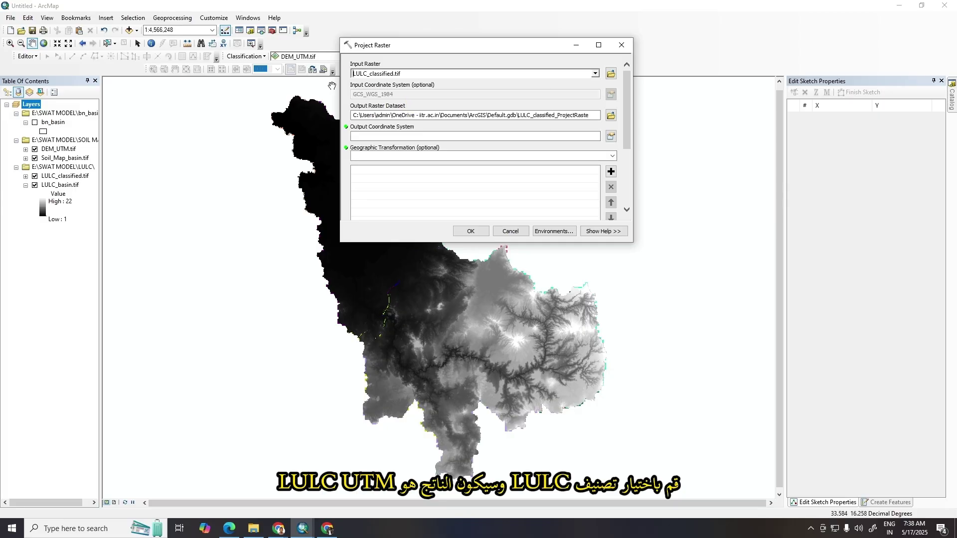
left_click(611, 115)
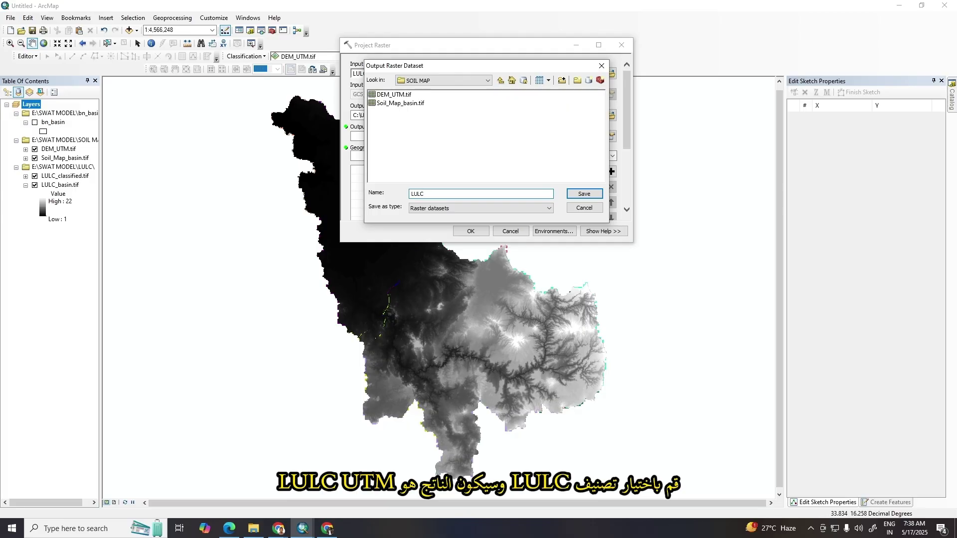
type("LULC_ut")
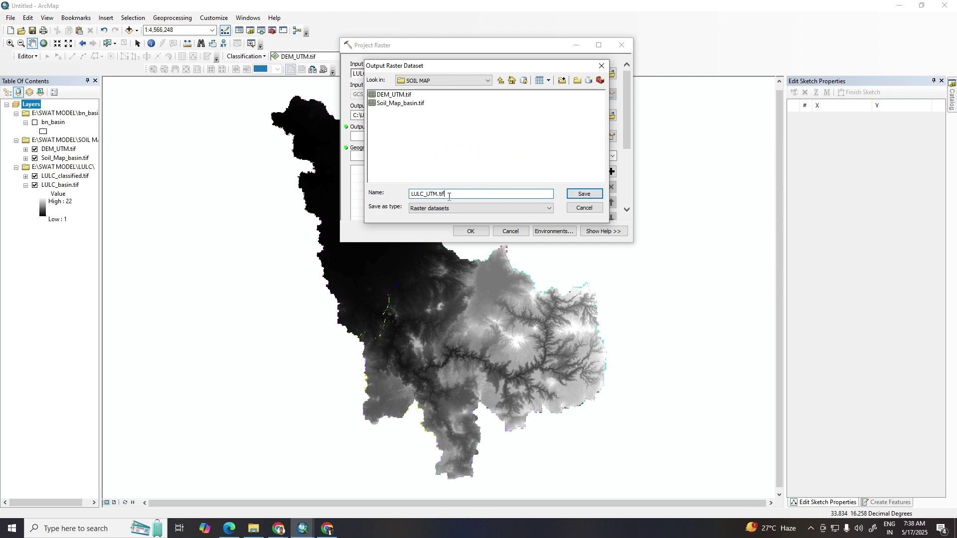
left_click(582, 194)
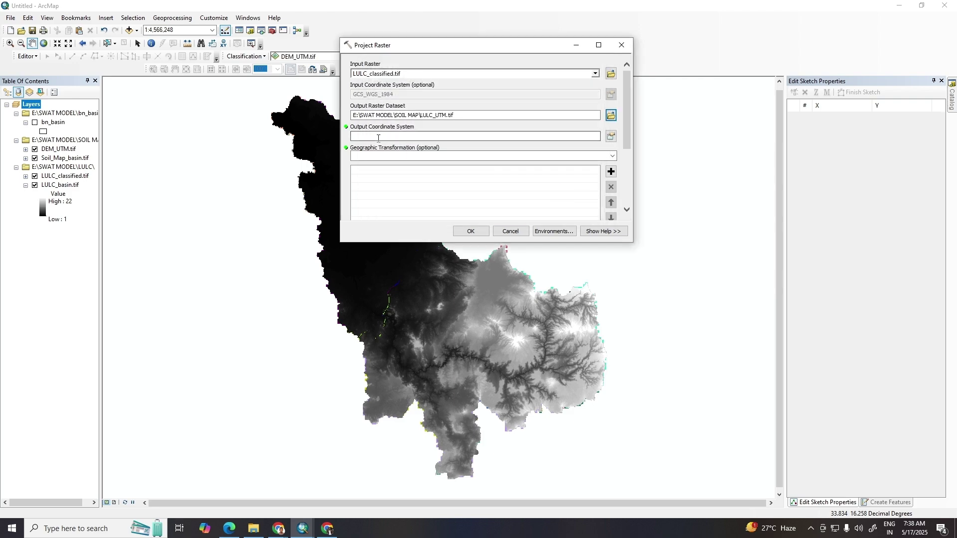
Choose WGS 1984 UTM Zone 36N as the output coordinate system for LULC_UTM.tif and run the land cover projection
left_click(612, 137)
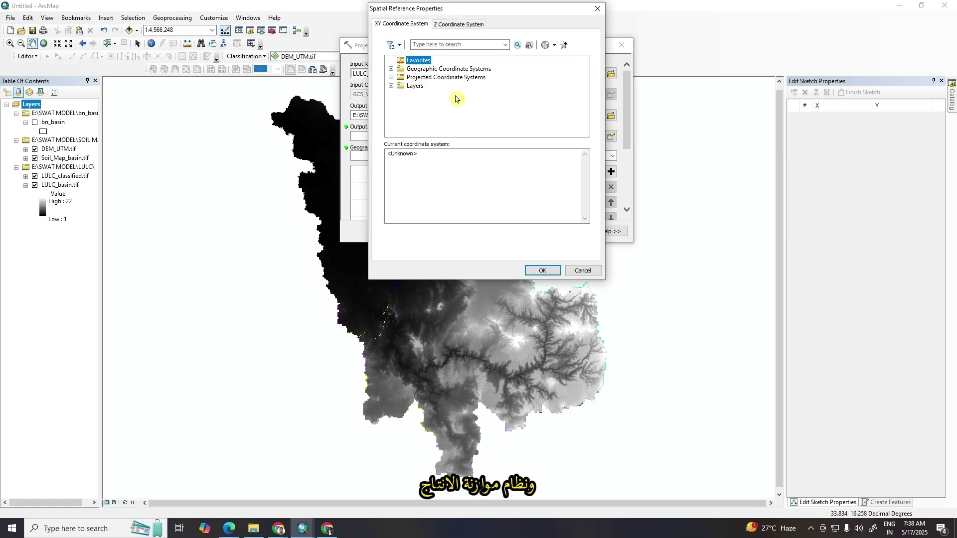
left_click(390, 77)
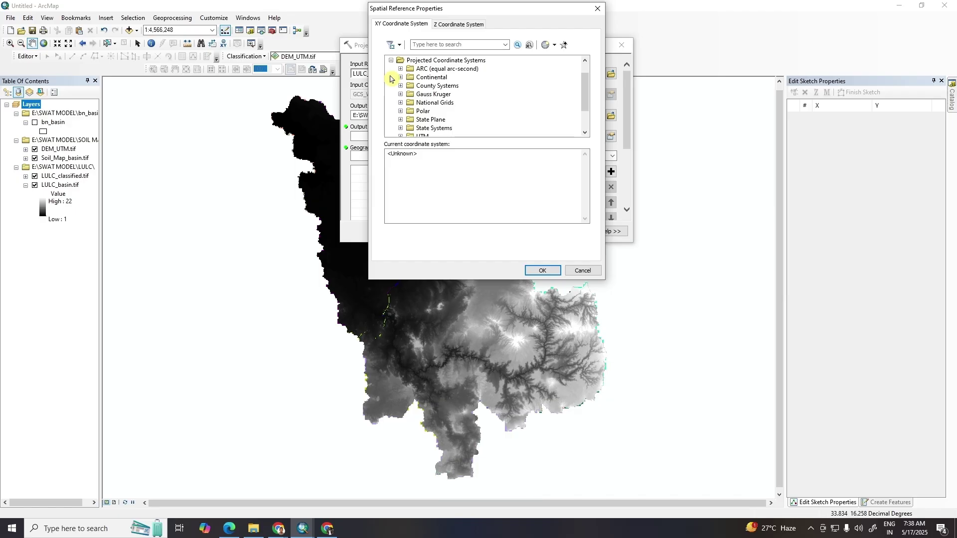
scroll(417, 129, "down", 2)
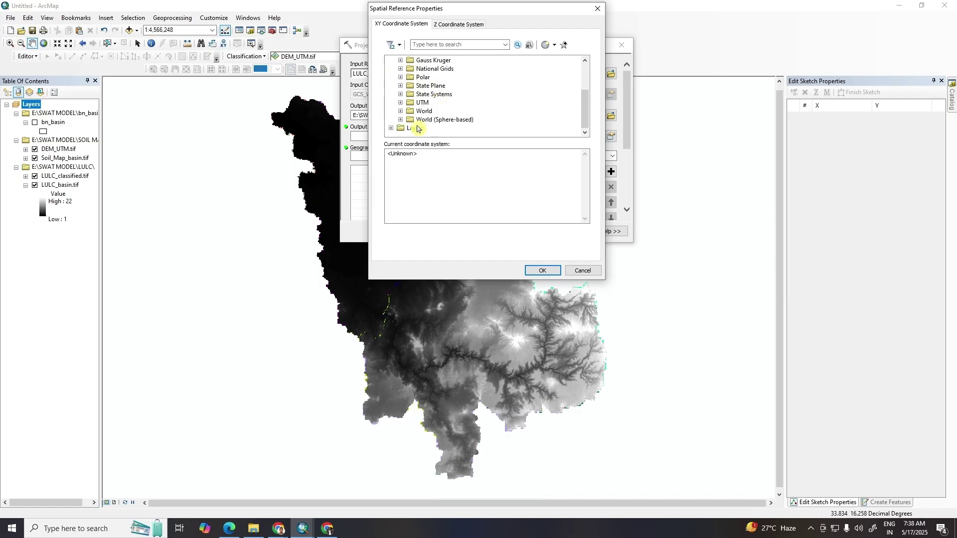
left_click(401, 103)
scroll(409, 110, "down", 2)
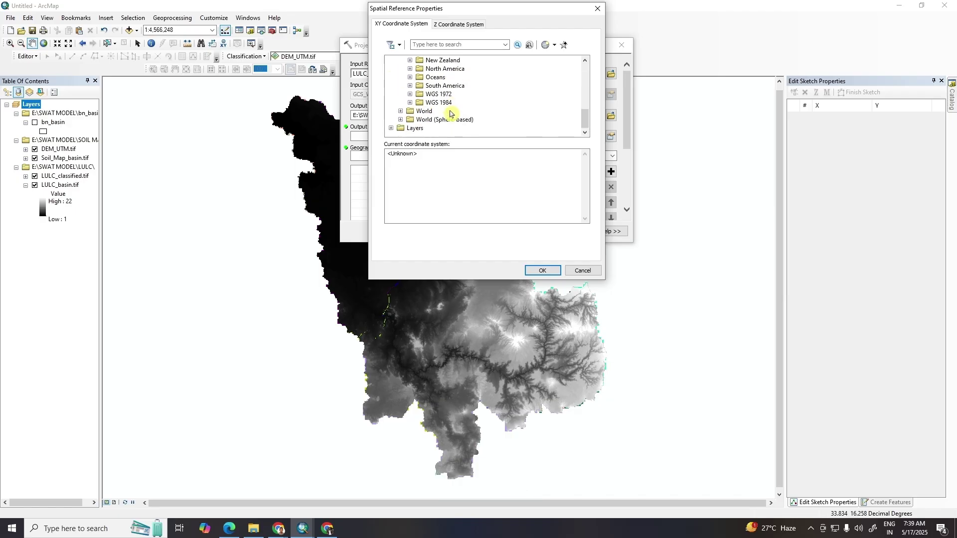
left_click(410, 103)
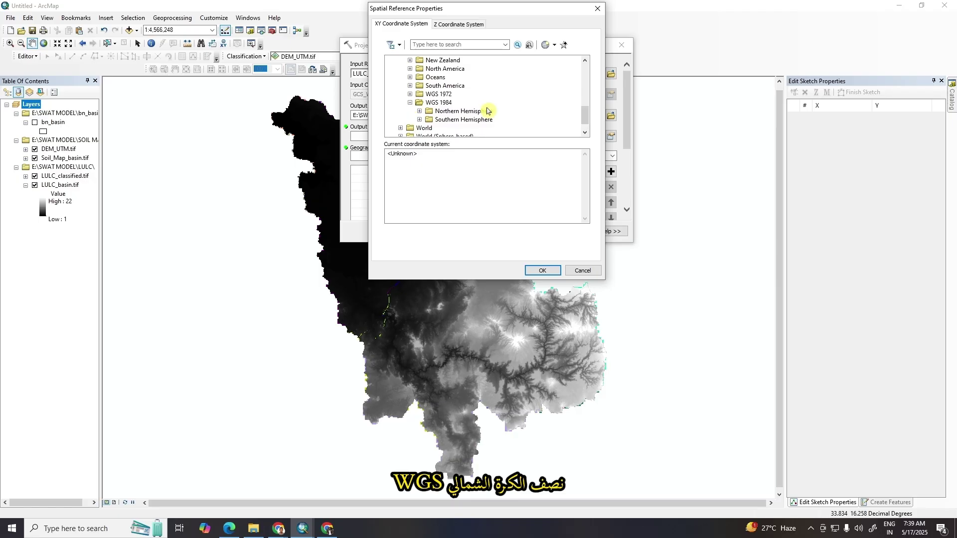
left_click(419, 112)
scroll(493, 100, "down", 10)
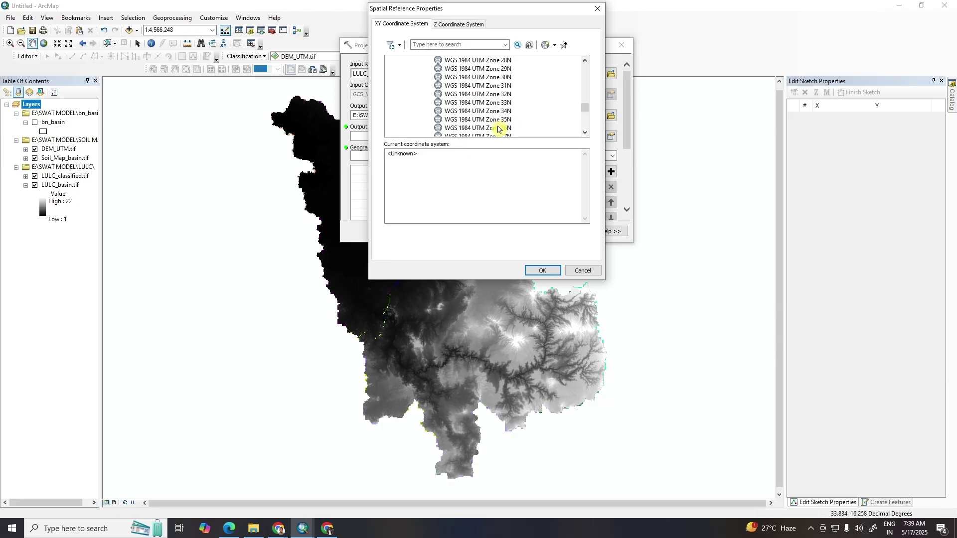
left_click(496, 128)
left_click(543, 271)
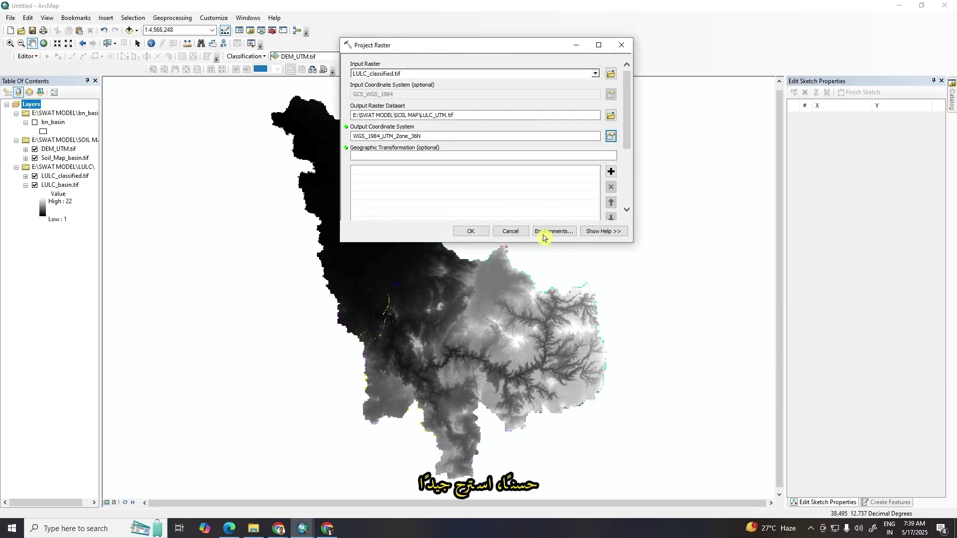
scroll(631, 165, "down", 3)
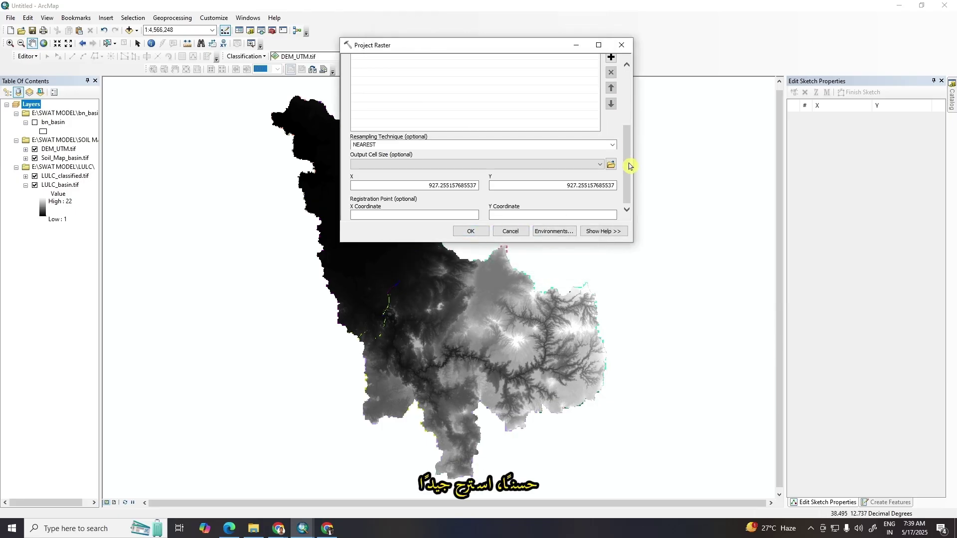
left_click(468, 230)
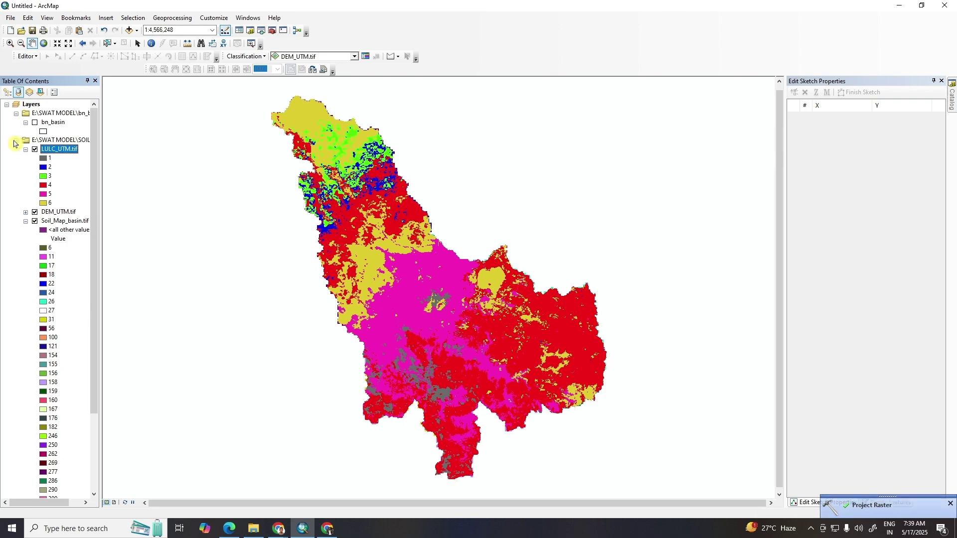
Start Project Raster with Soil_Map_basin.tif as the input raster and soil_UTM.tif in the SOIL MAP folder as the output raster dataset
left_click(15, 141)
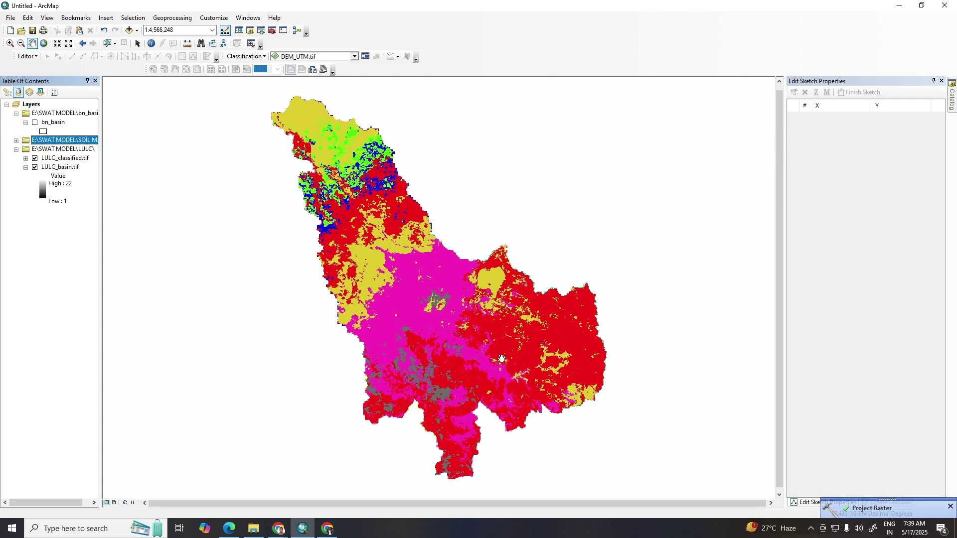
left_click(952, 103)
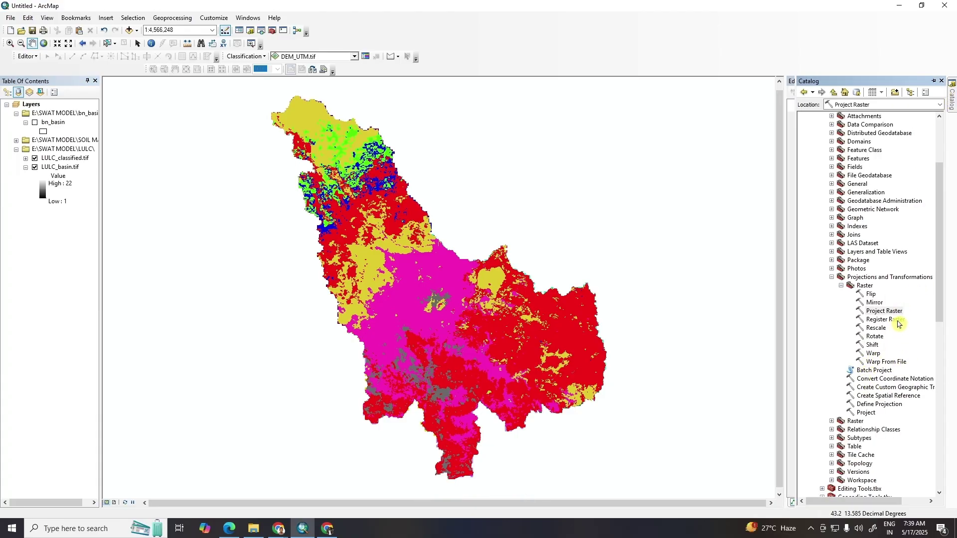
double_click(884, 311)
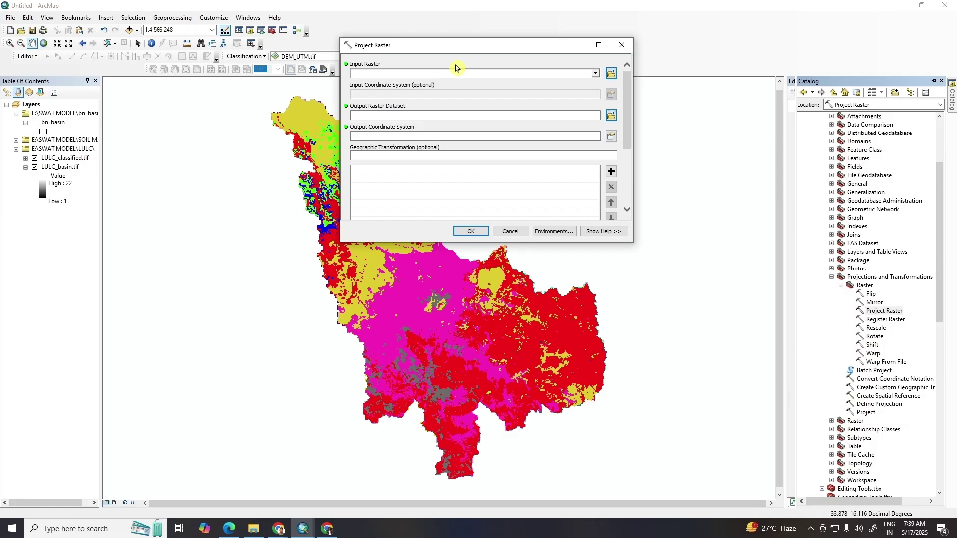
left_click(595, 73)
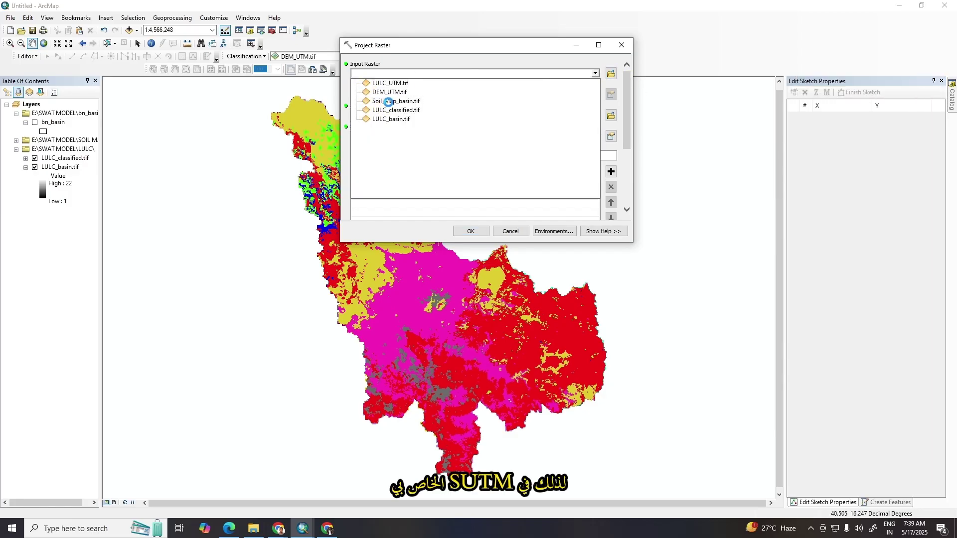
left_click(389, 102)
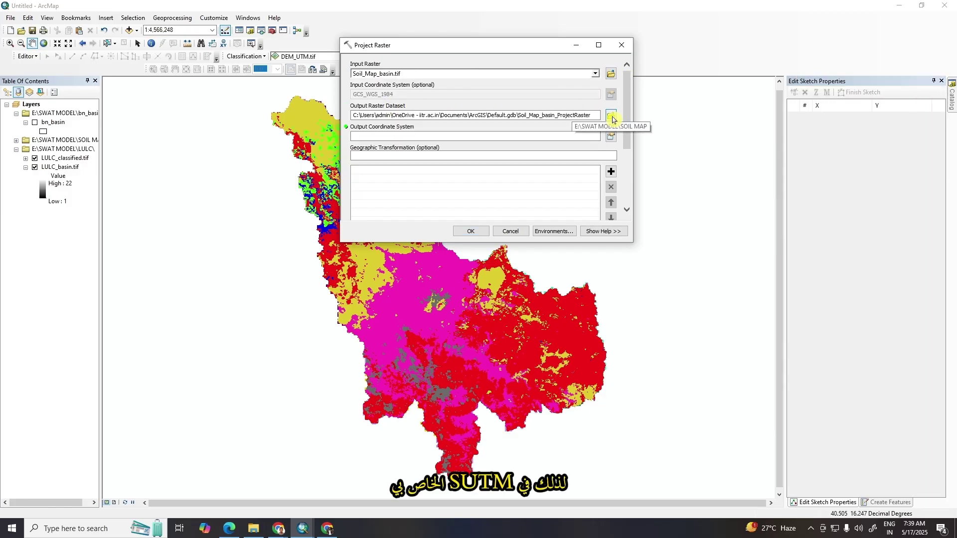
left_click(613, 116)
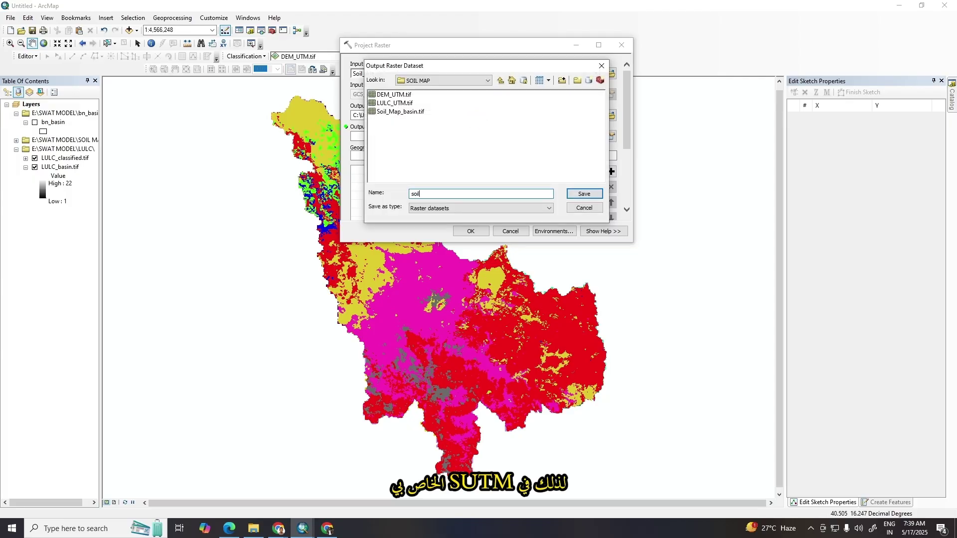
type("soil_UTM")
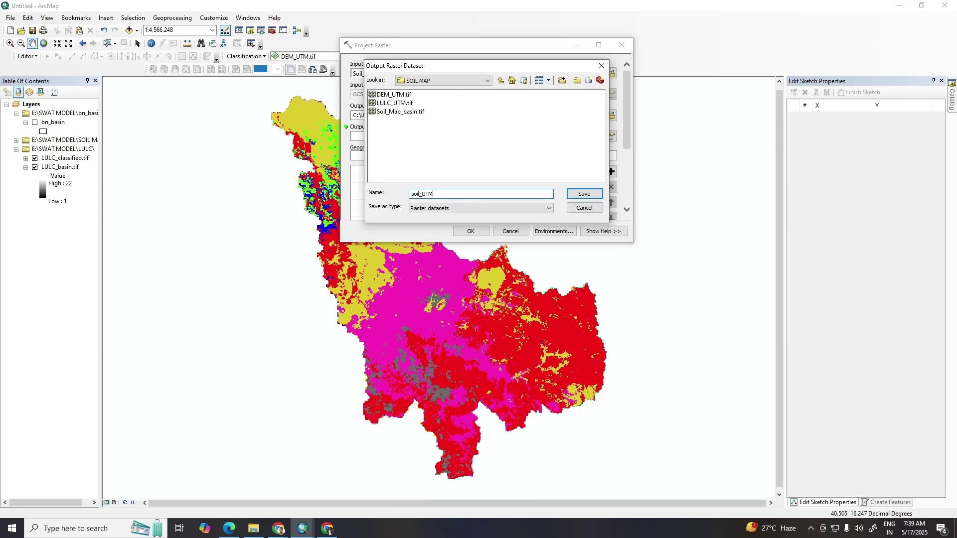
type(".tif")
left_click(587, 194)
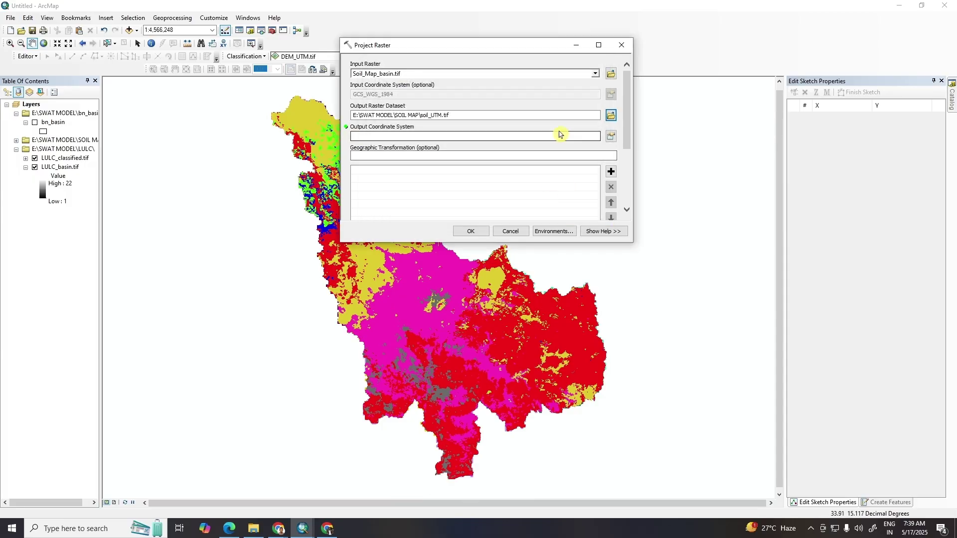
Set the output coordinate system for soil_UTM.tif to WGS 1984 UTM Zone 36N and run the soil raster projection
left_click(611, 137)
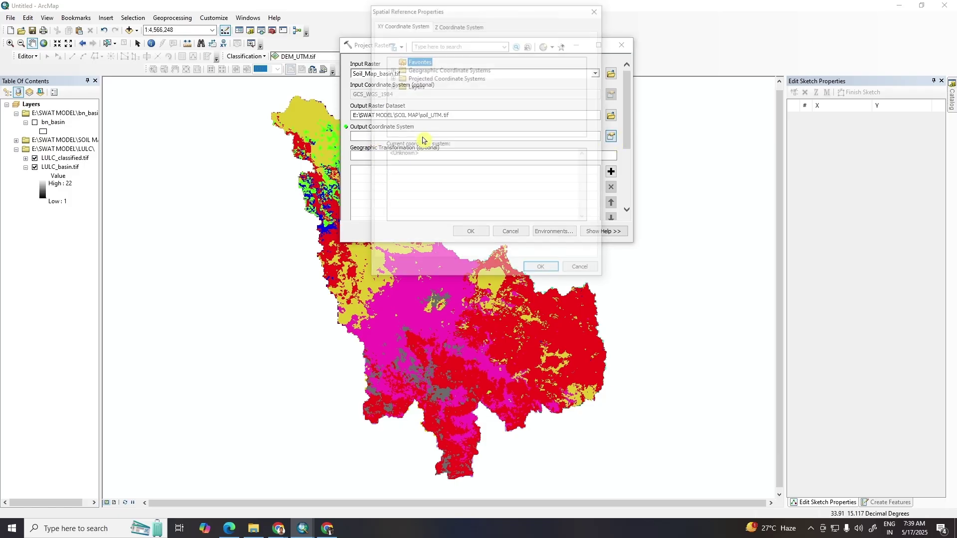
left_click(389, 77)
scroll(403, 104, "down", 2)
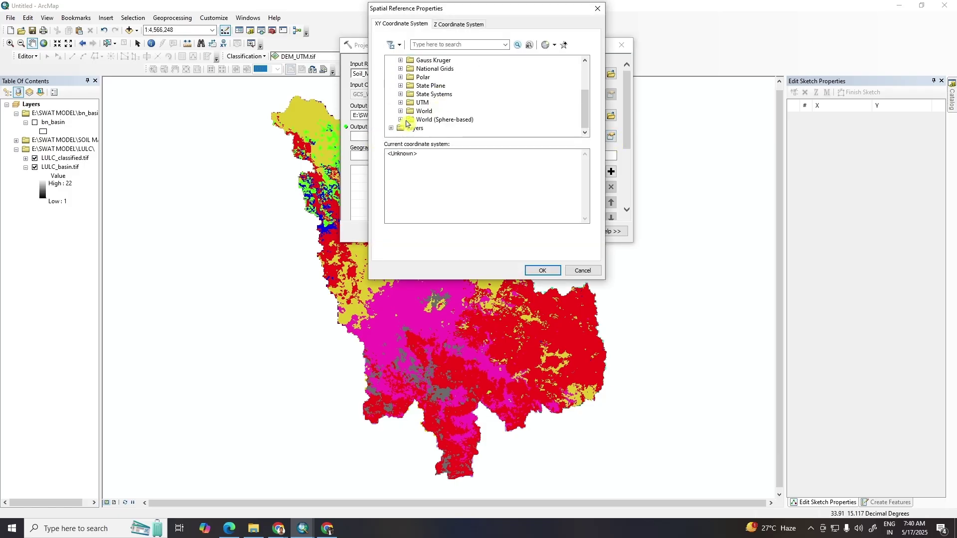
left_click(402, 103)
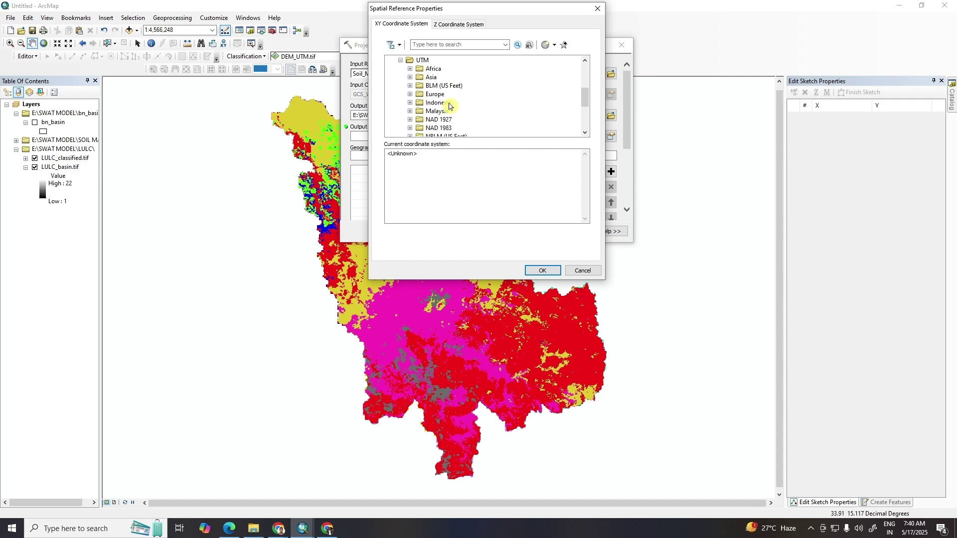
scroll(447, 106, "down", 3)
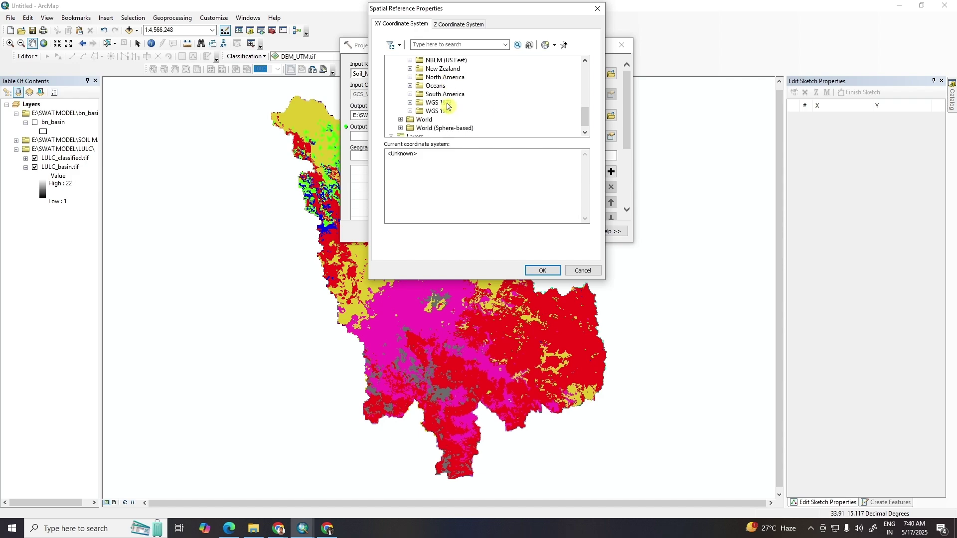
left_click(409, 111)
scroll(416, 107, "down", 1)
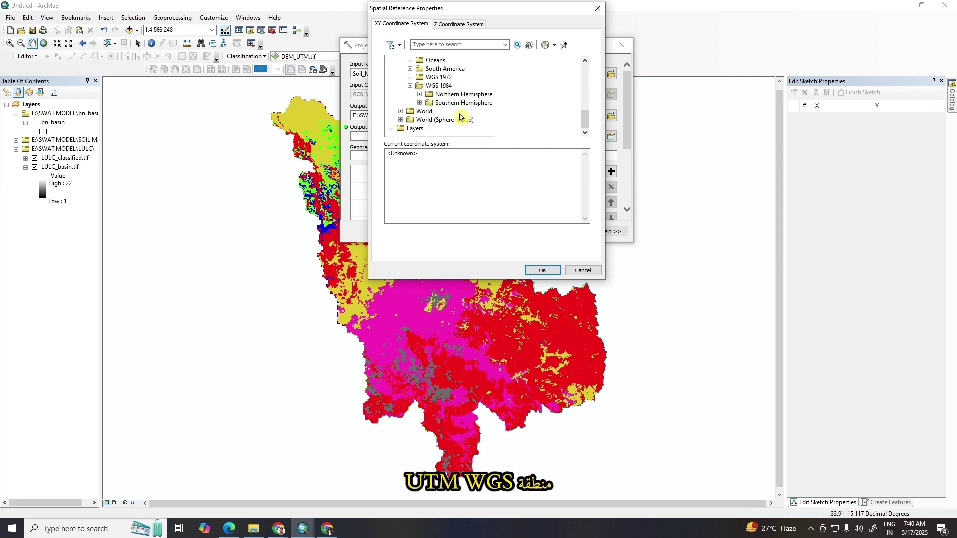
left_click(420, 94)
scroll(483, 96, "down", 3)
scroll(487, 95, "down", 4)
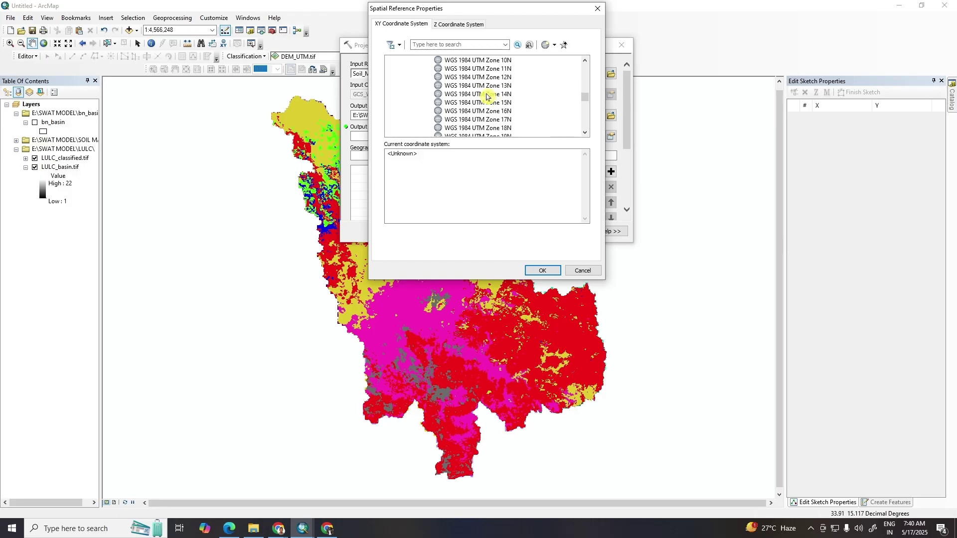
scroll(488, 97, "down", 2)
left_click(486, 104)
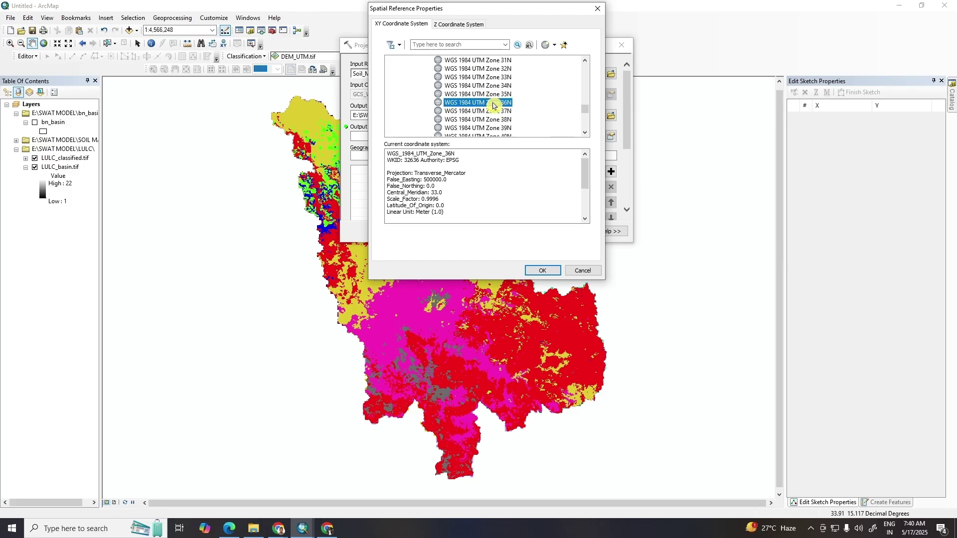
left_click(544, 271)
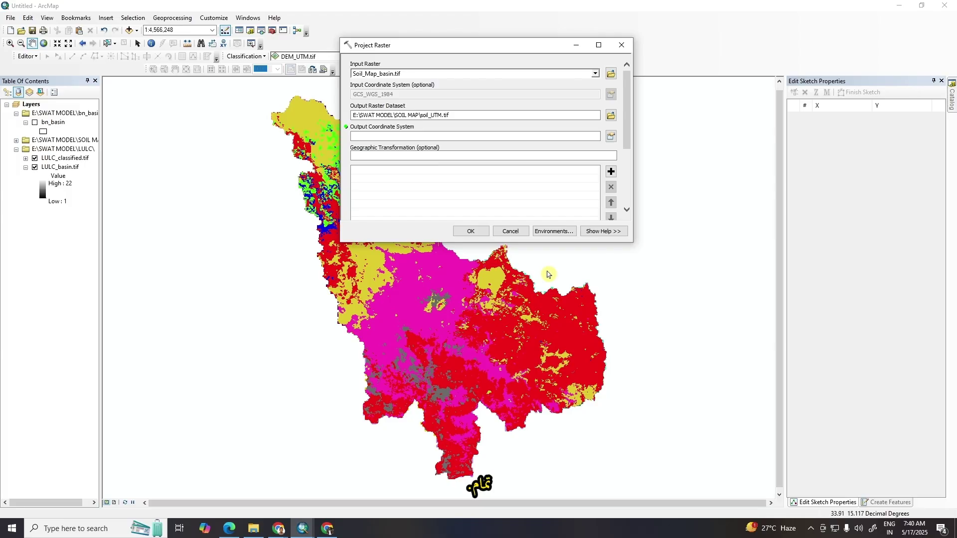
left_click(471, 233)
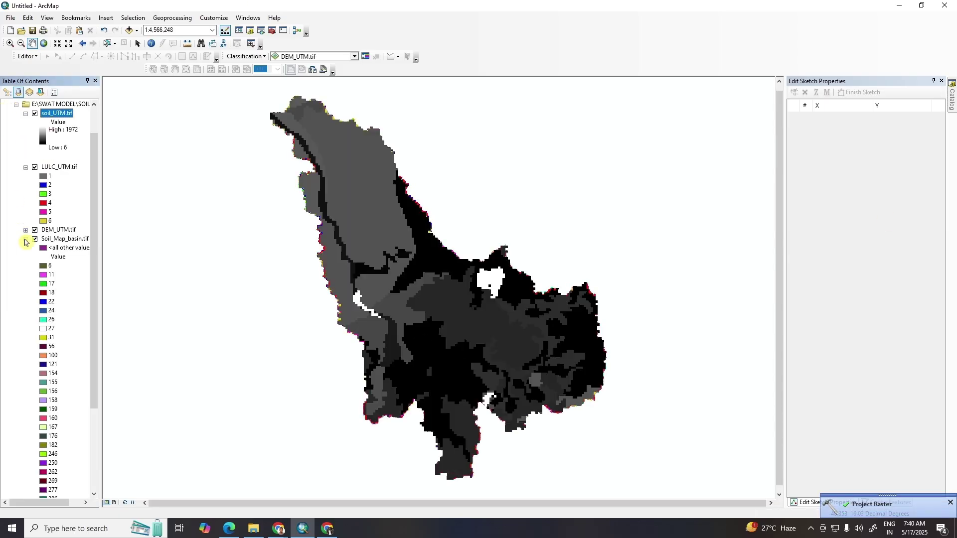
Symbolize soil_UTM.tif by unique values with all values added, and collapse its legend in the layer list
right_click(50, 116)
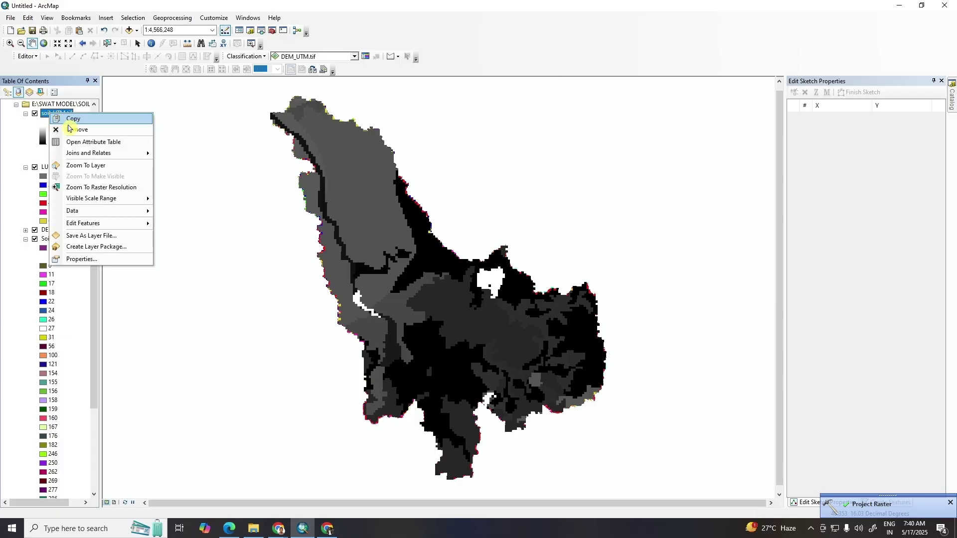
left_click(85, 260)
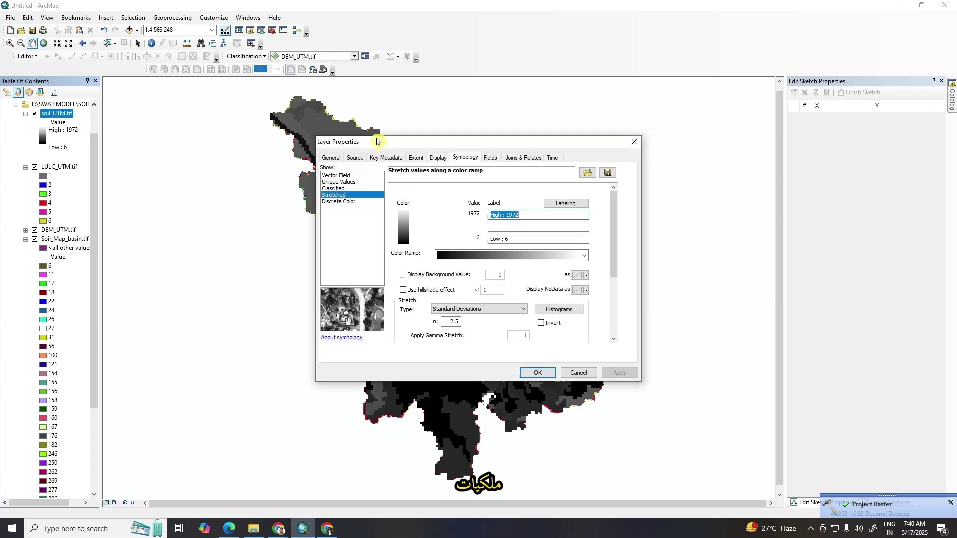
left_click(341, 182)
left_click(395, 234)
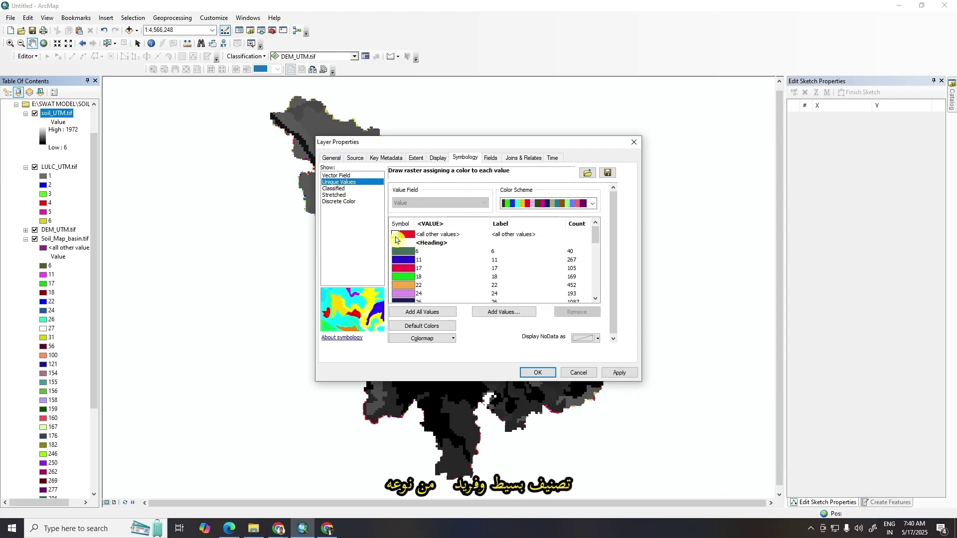
left_click(421, 312)
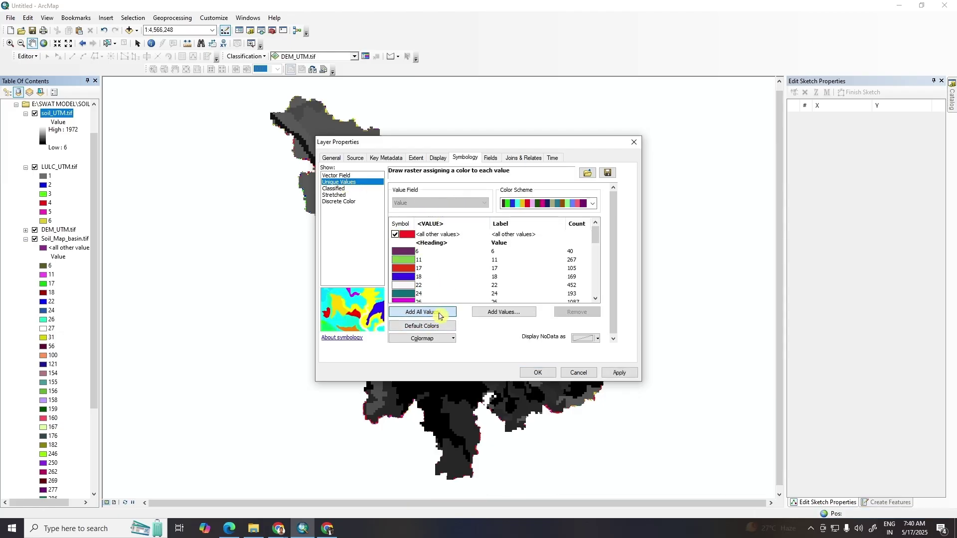
left_click(618, 373)
left_click(538, 373)
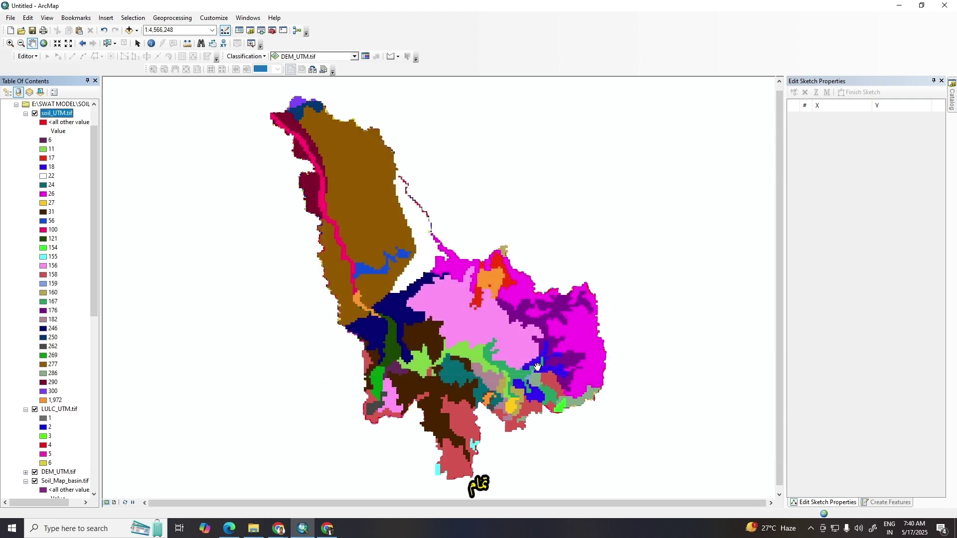
left_click(25, 114)
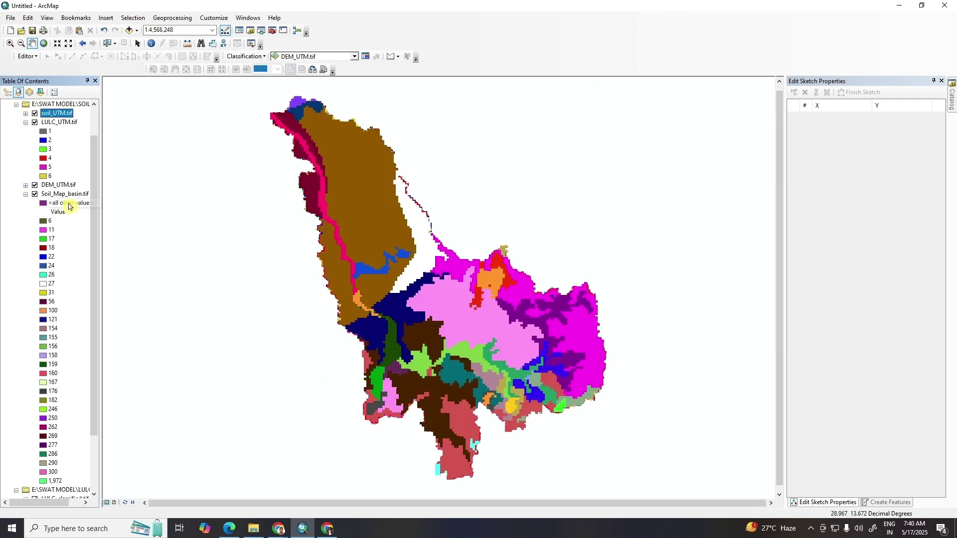
Remove the Soil_Map_basin.tif and bn_basin layers from the map and leave the SOIL MAP folder group collapsed
right_click(63, 195)
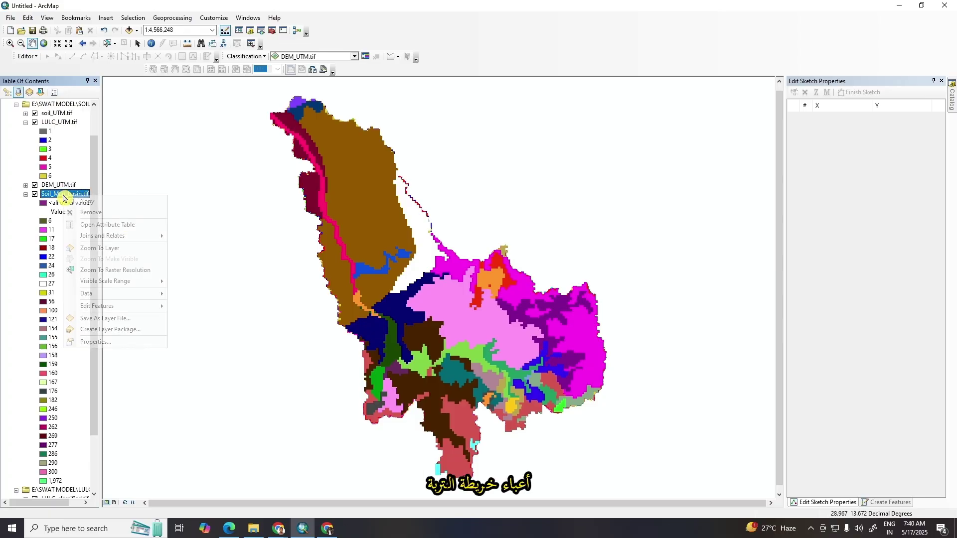
left_click(81, 214)
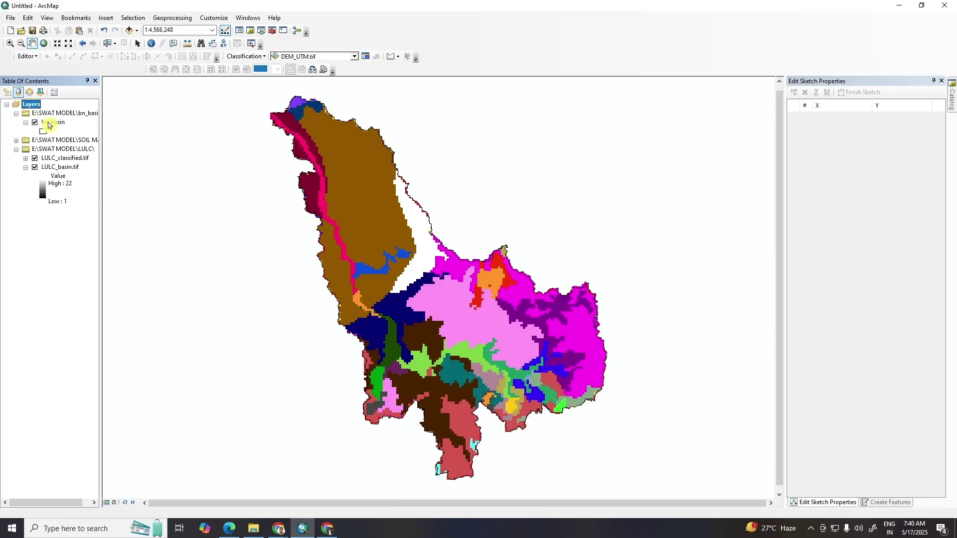
right_click(49, 122)
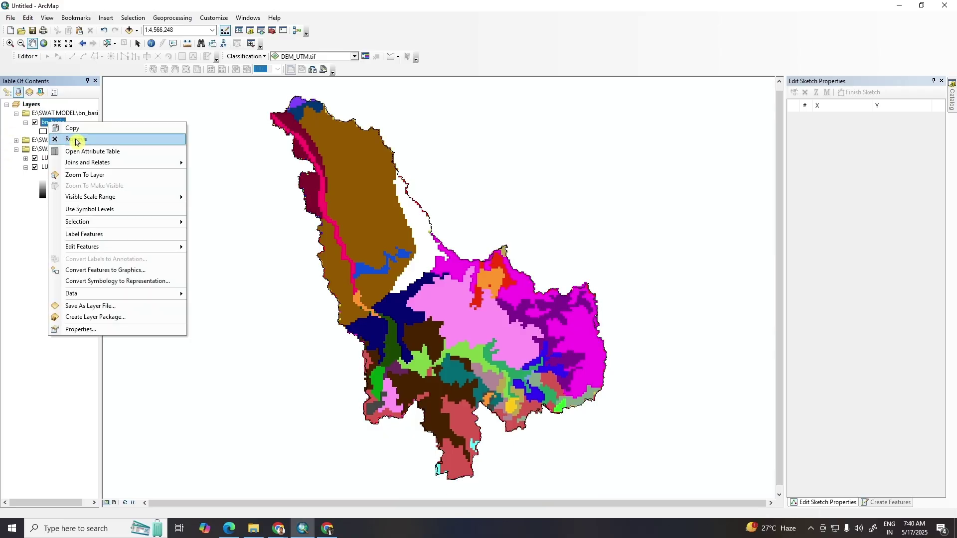
left_click(76, 139)
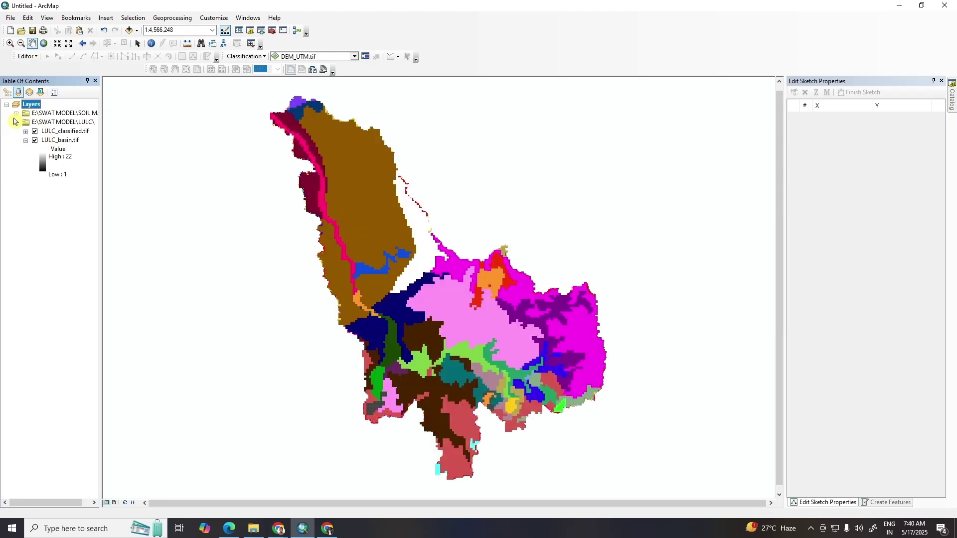
left_click(16, 114)
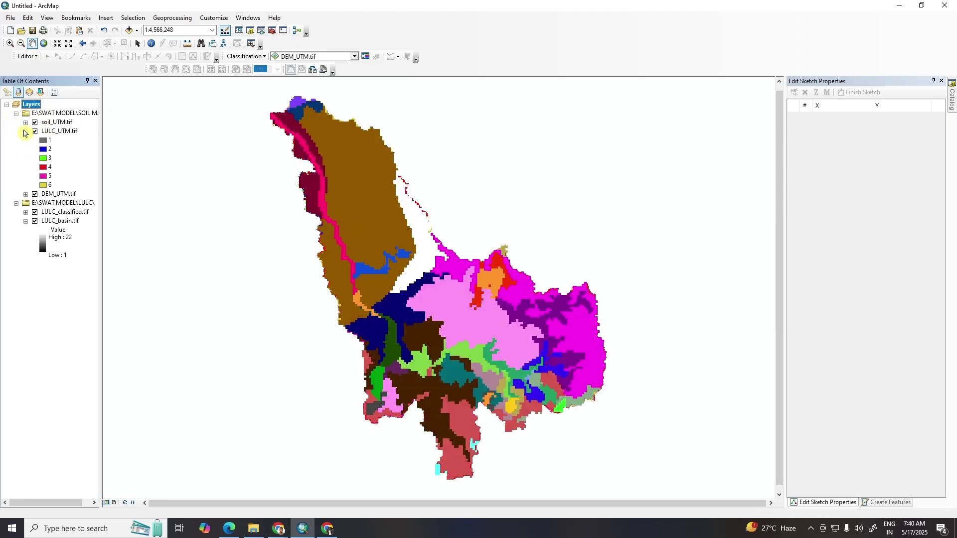
left_click(15, 113)
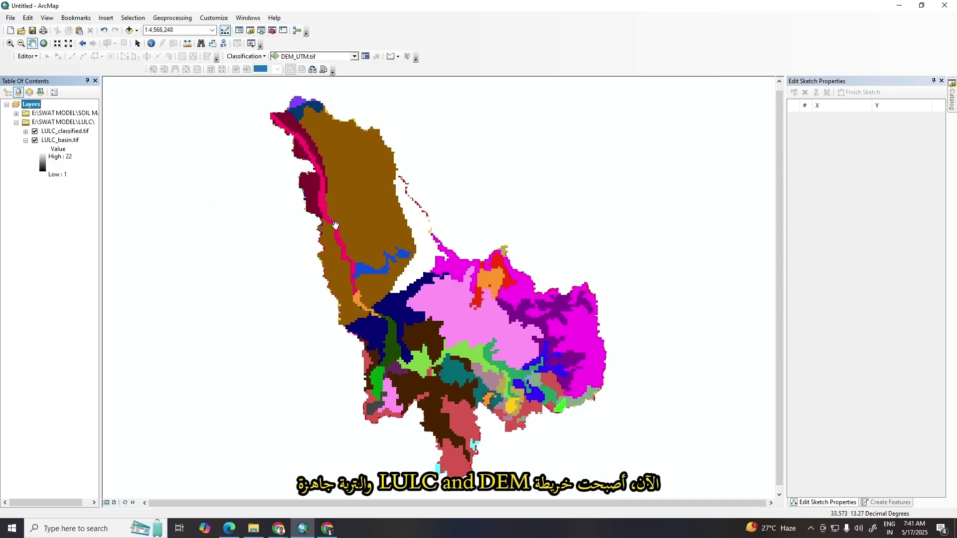
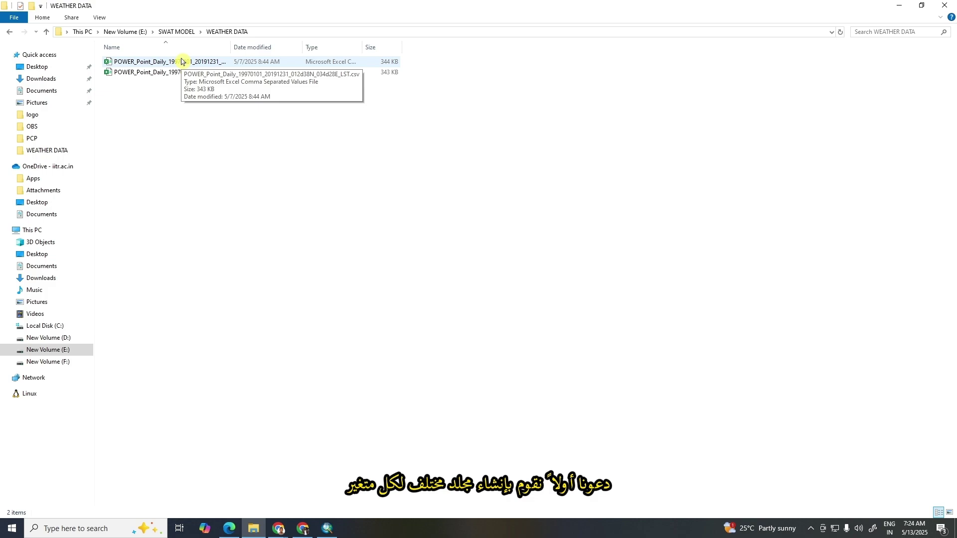
In File Explorer, copy the PCP, RH, SLR, TEMP and WND folders from New folder into the WEATHER DATA folder
key("BackSpace")
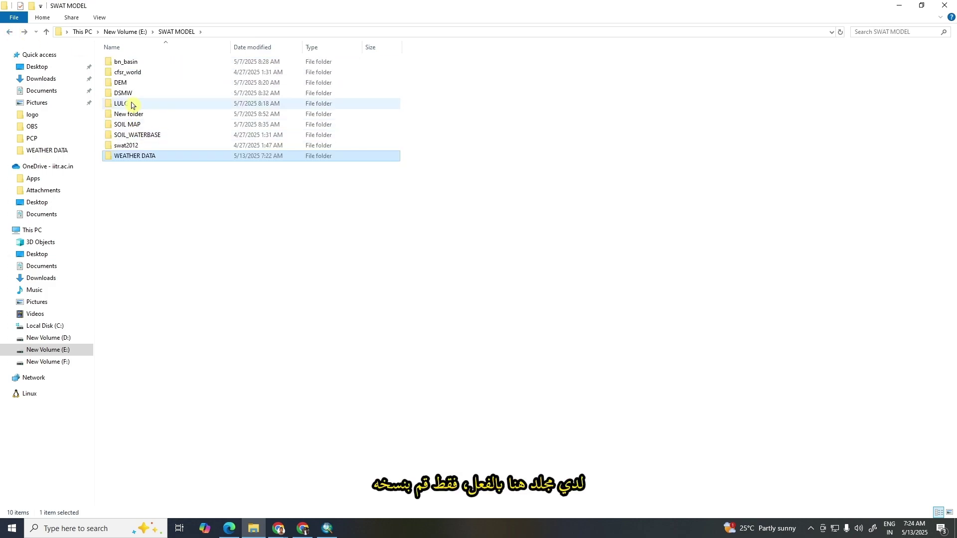
double_click(135, 114)
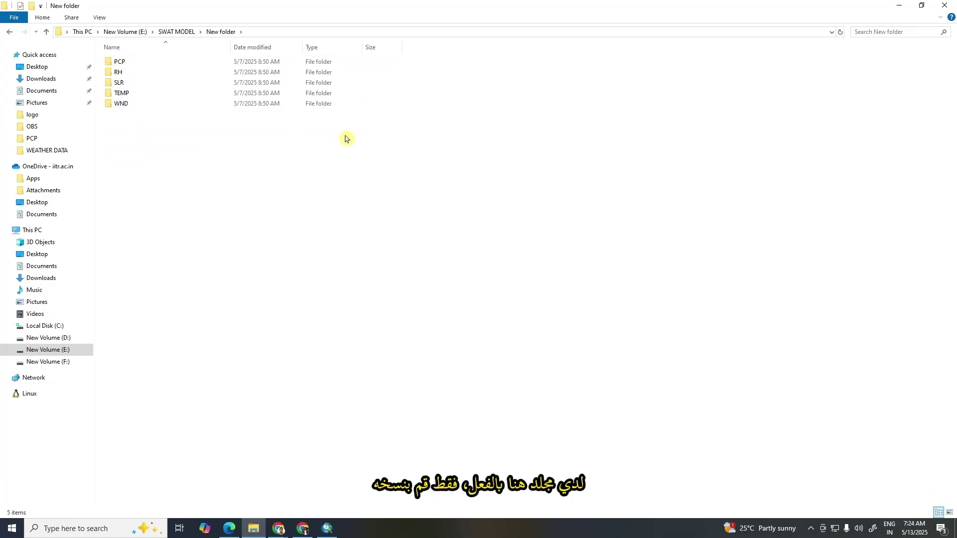
left_click_drag(371, 127, 109, 45)
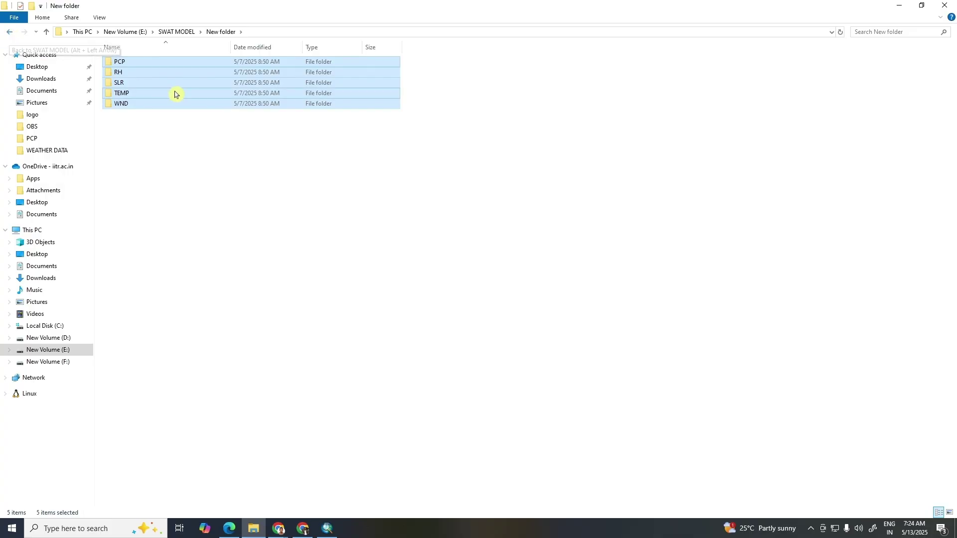
left_click(9, 32)
double_click(133, 159)
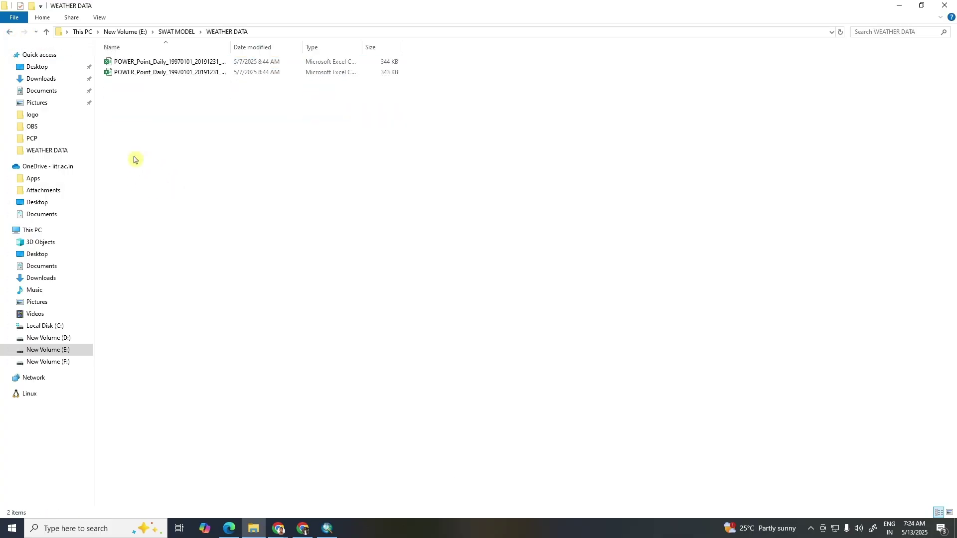
key("ctrl+v")
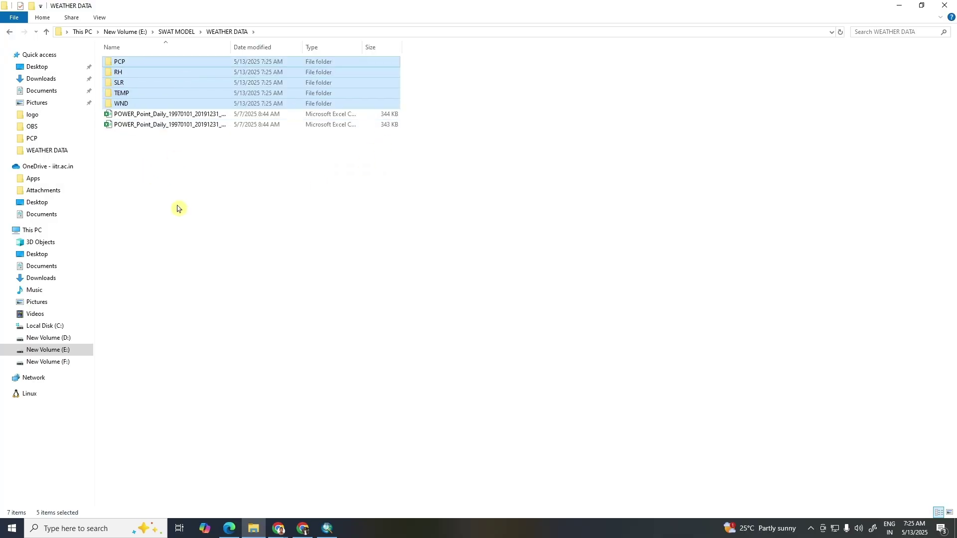
Open the POWER_Point_Daily_19970101_20191231_012d38N_034d28E_LST.csv file from the WEATHER DATA folder and narrow its window beside the file list
left_click(218, 184)
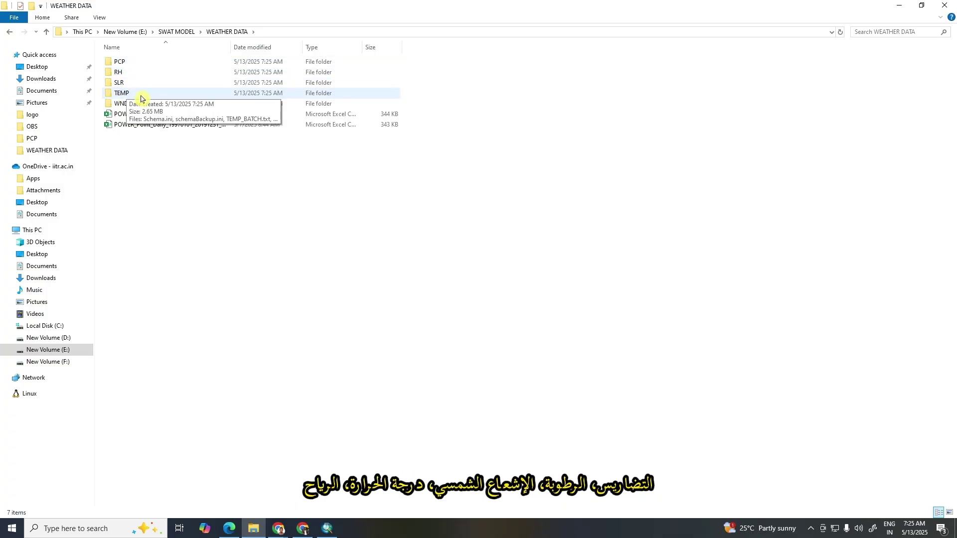
mouse_move(129, 105)
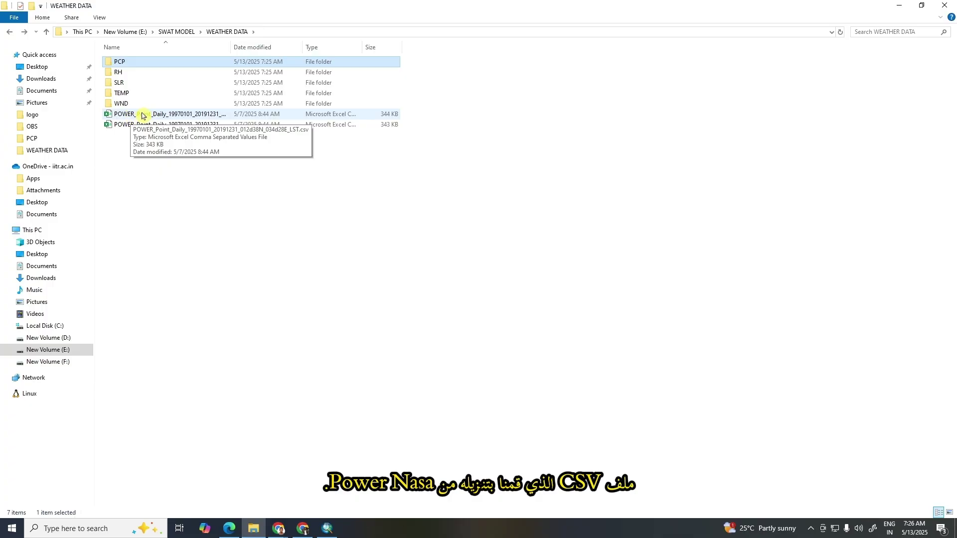
double_click(142, 115)
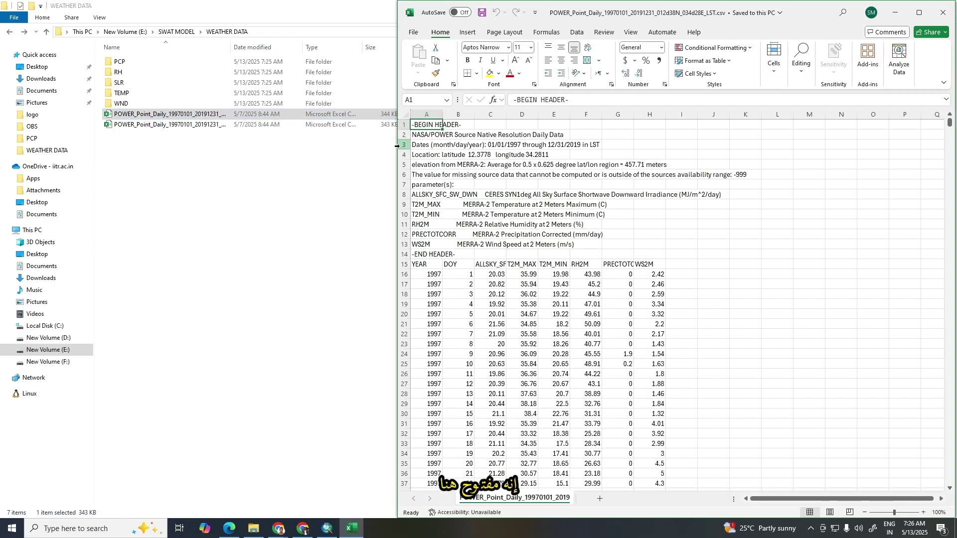
left_click_drag(395, 145, 421, 140)
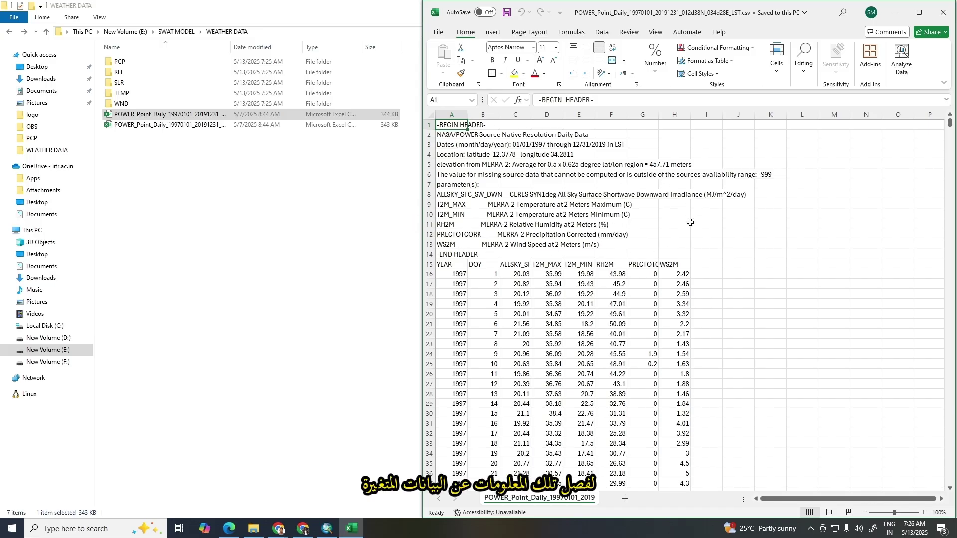
Copy all rows of the CSV from the YEAR header in row 15 through the last data row, 8415
left_click(424, 262)
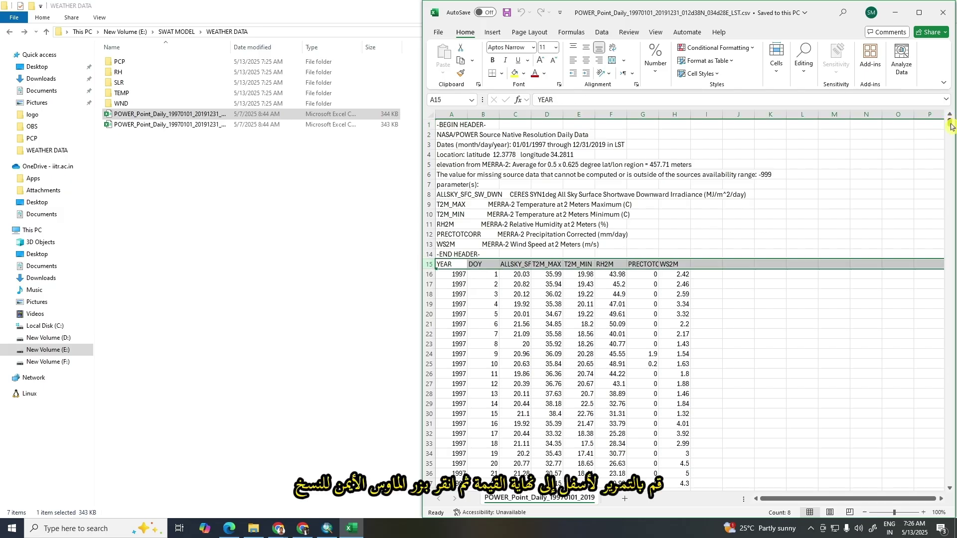
left_click_drag(951, 126, 949, 484)
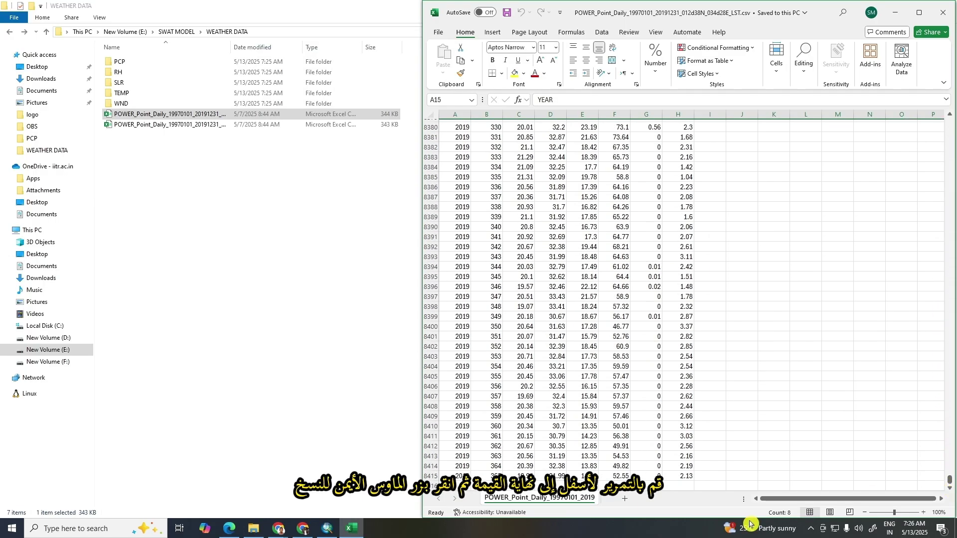
left_click(431, 476, "shift")
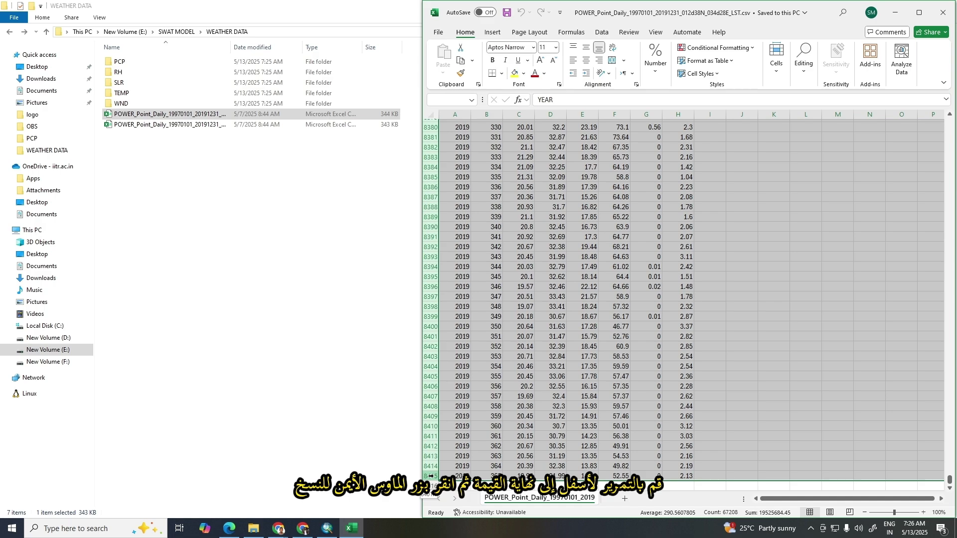
right_click(431, 476)
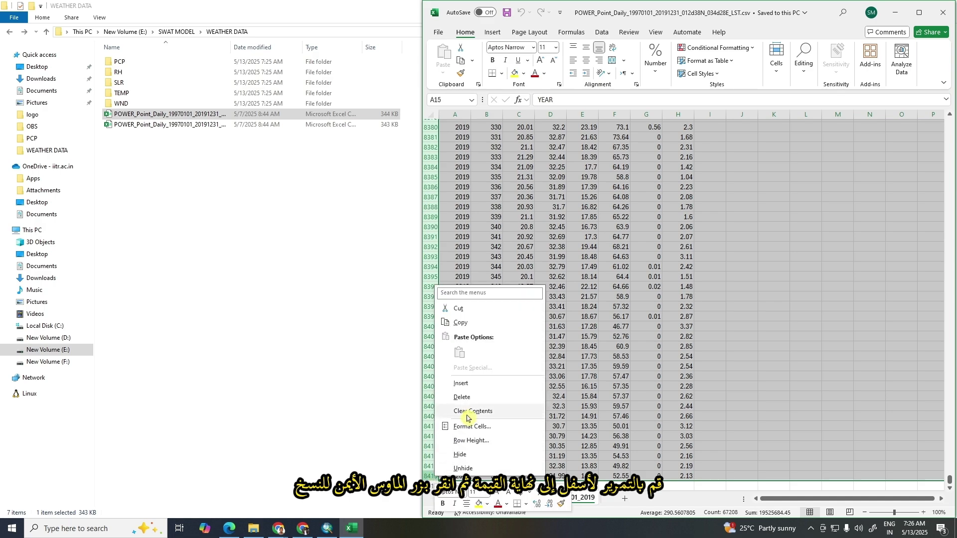
left_click(463, 322)
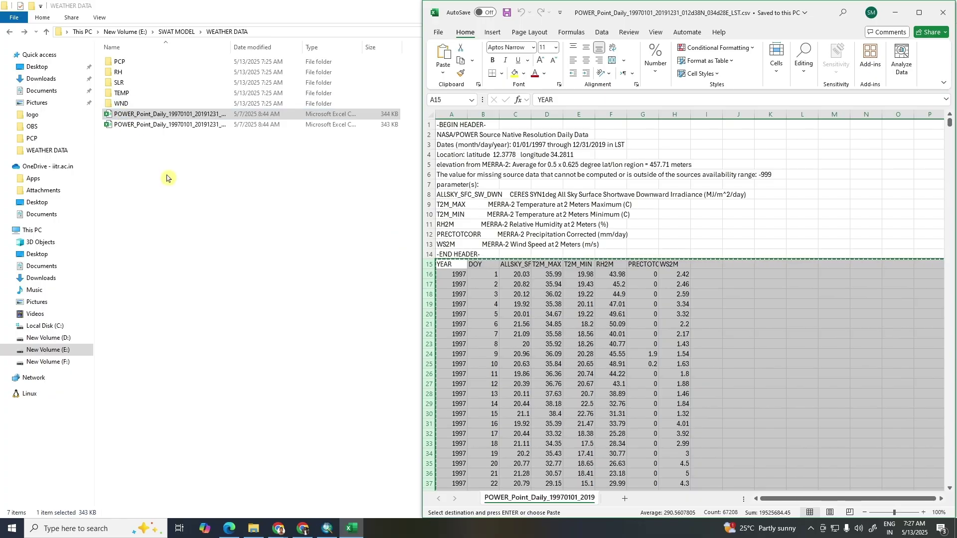
Create a new Microsoft Excel worksheet in the WEATHER DATA folder, keeping its default name
left_click(148, 146)
right_click(148, 144)
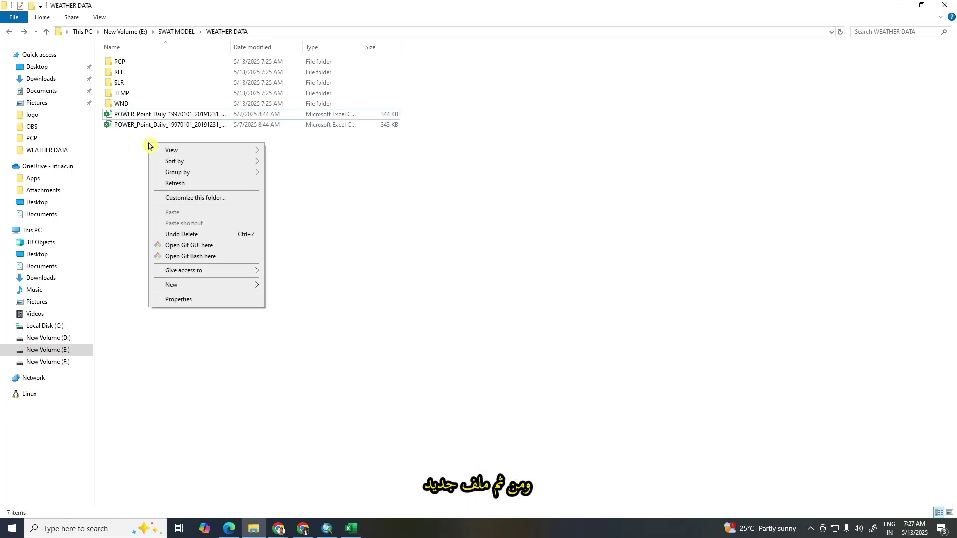
mouse_move(241, 285)
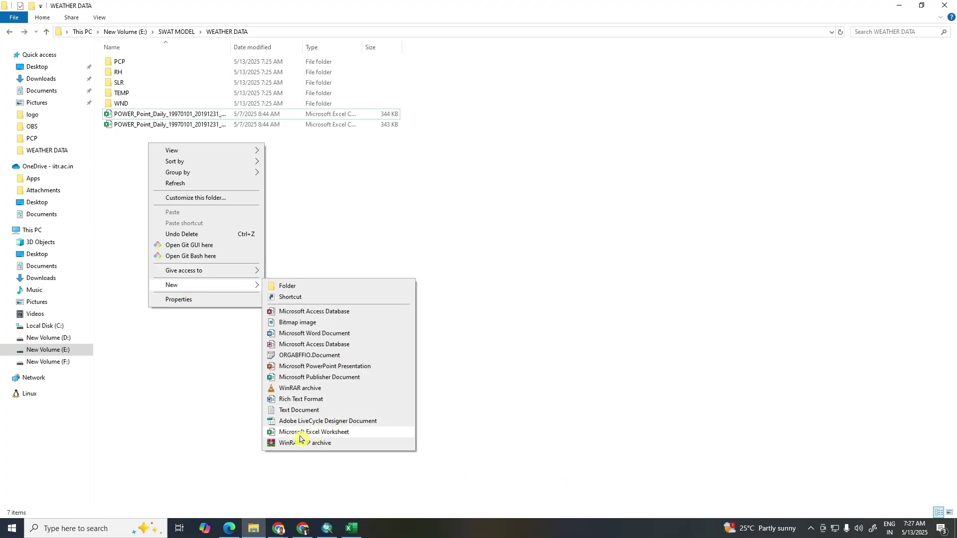
left_click(334, 438)
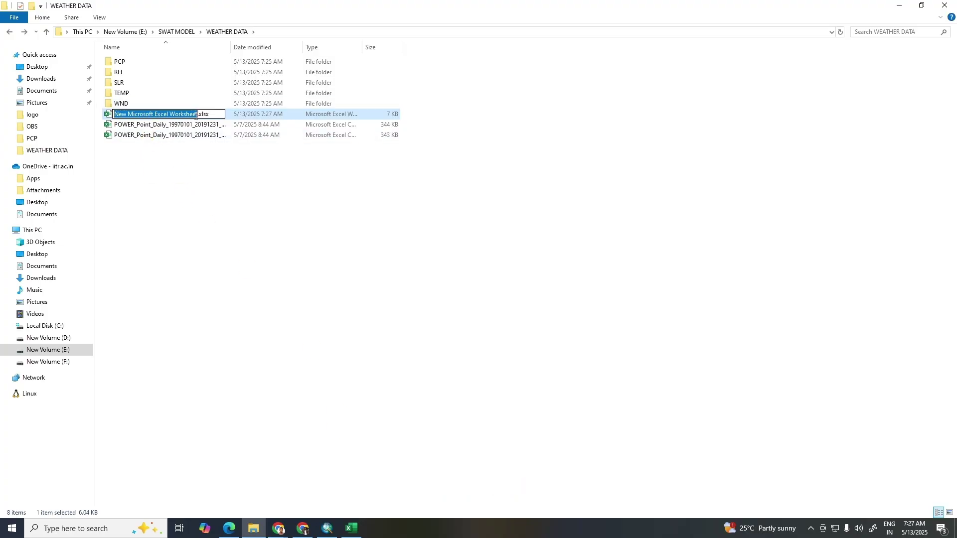
left_click(169, 181)
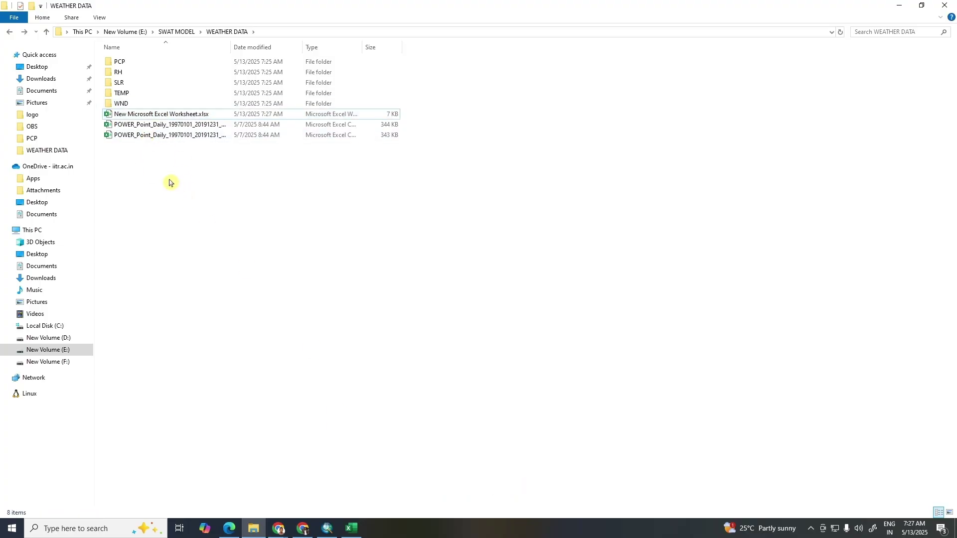
Open New Microsoft Excel Worksheet.xlsx, paste the copied weather rows starting at cell A1, and save the workbook
double_click(139, 114)
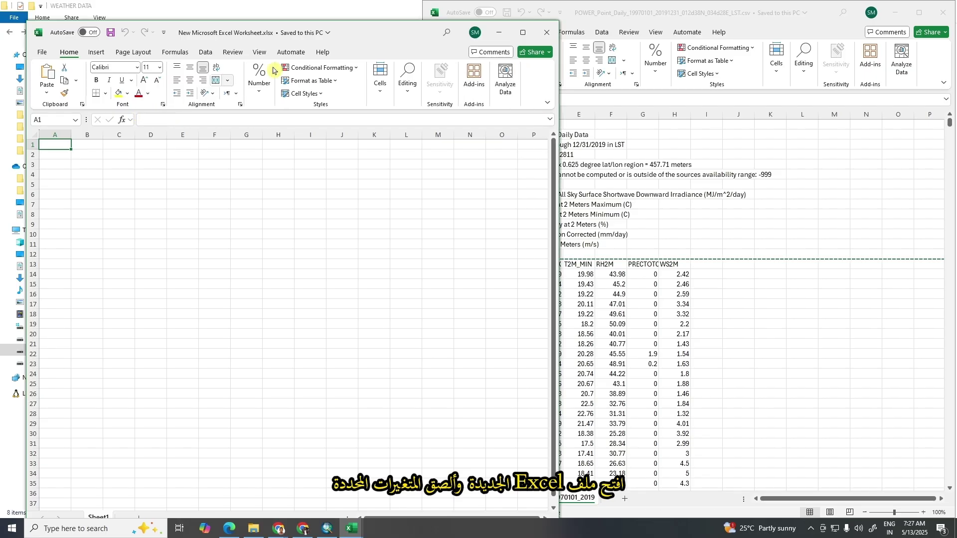
right_click(48, 145)
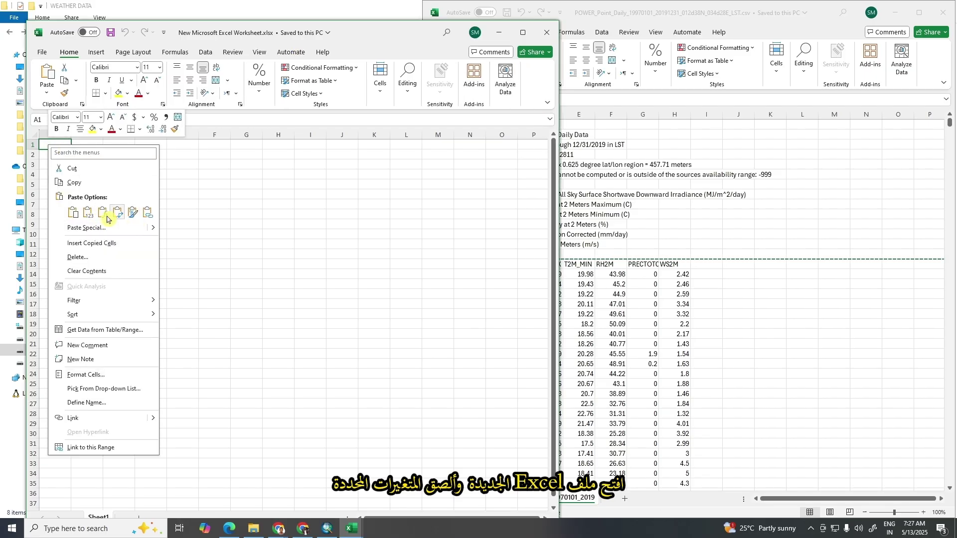
left_click(73, 212)
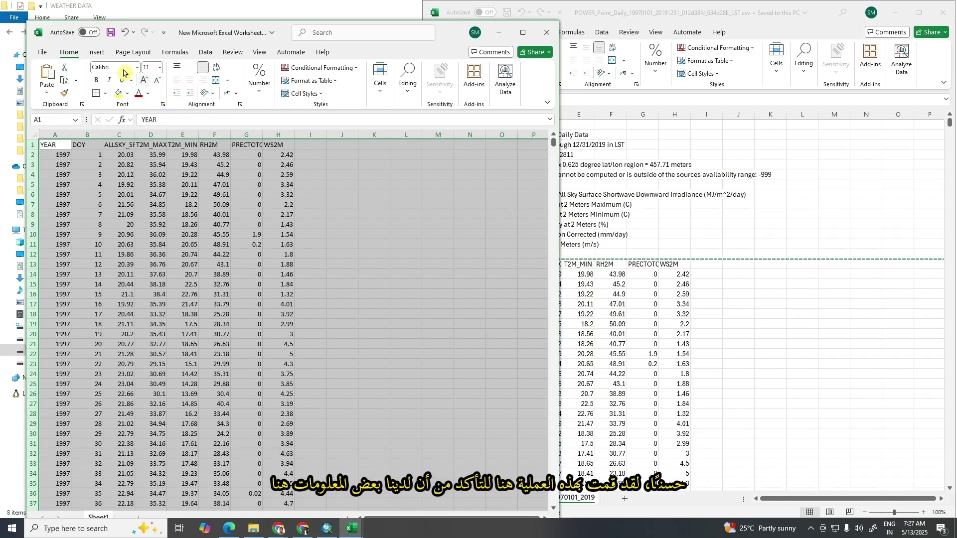
left_click(110, 34)
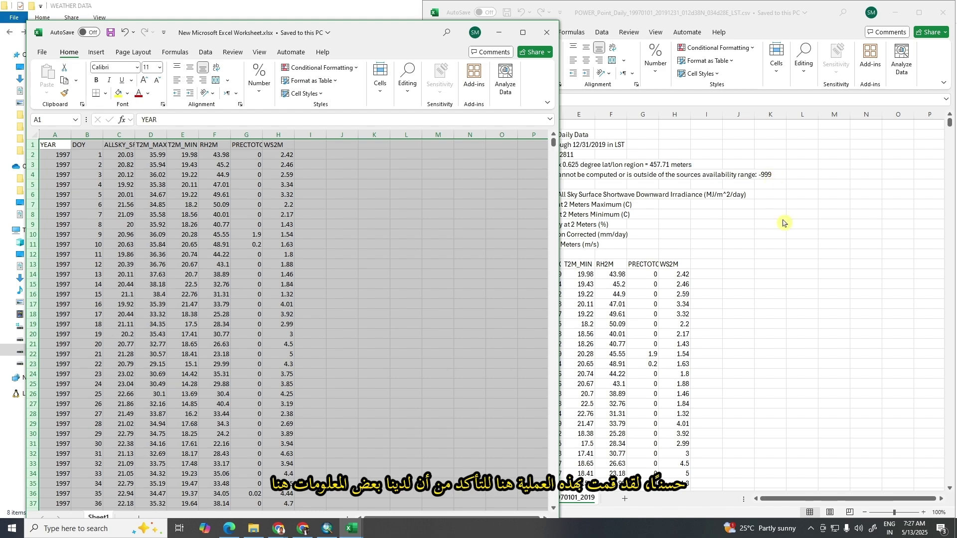
Check the CSV header information, save New Microsoft Excel Worksheet.xlsx again, and move its window over the CSV window
key("alt+Tab")
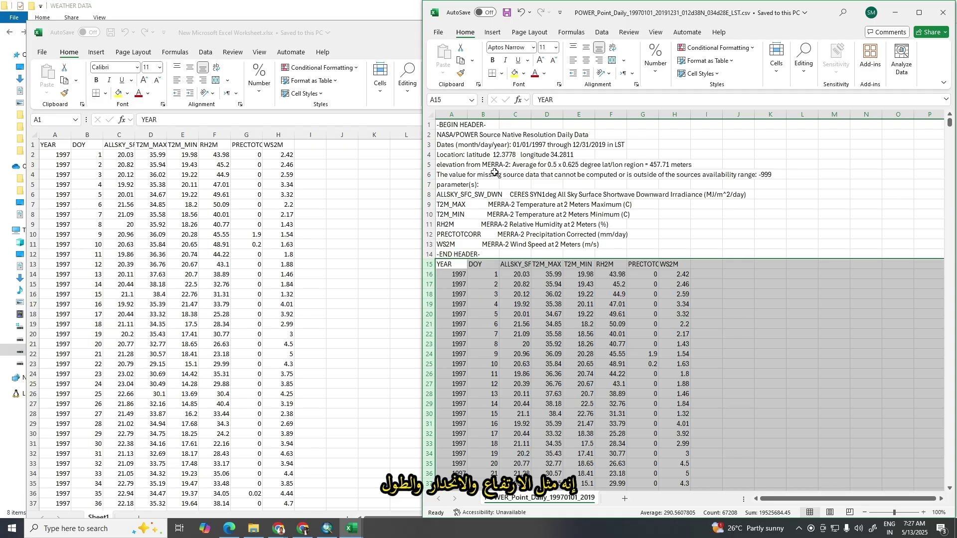
left_click(249, 32)
key("ctrl+a")
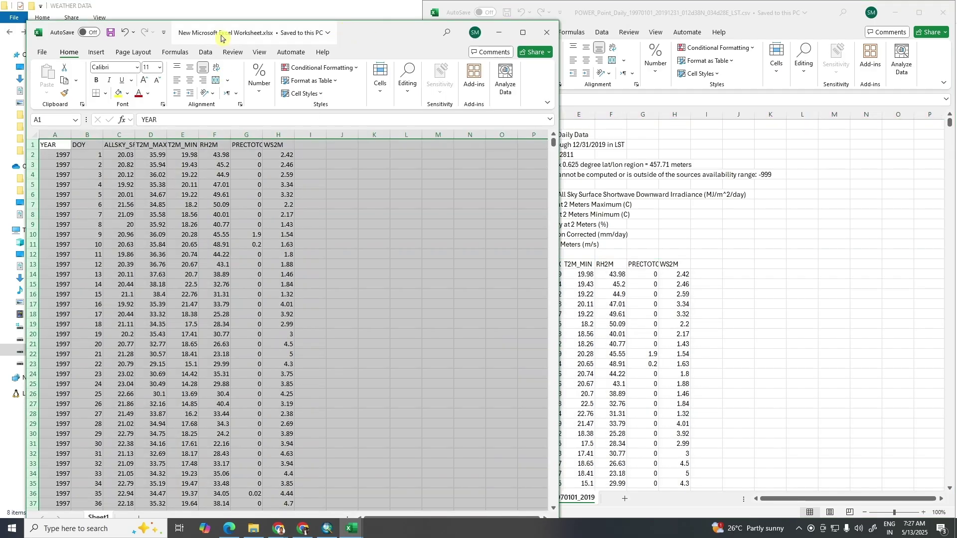
left_click(106, 33)
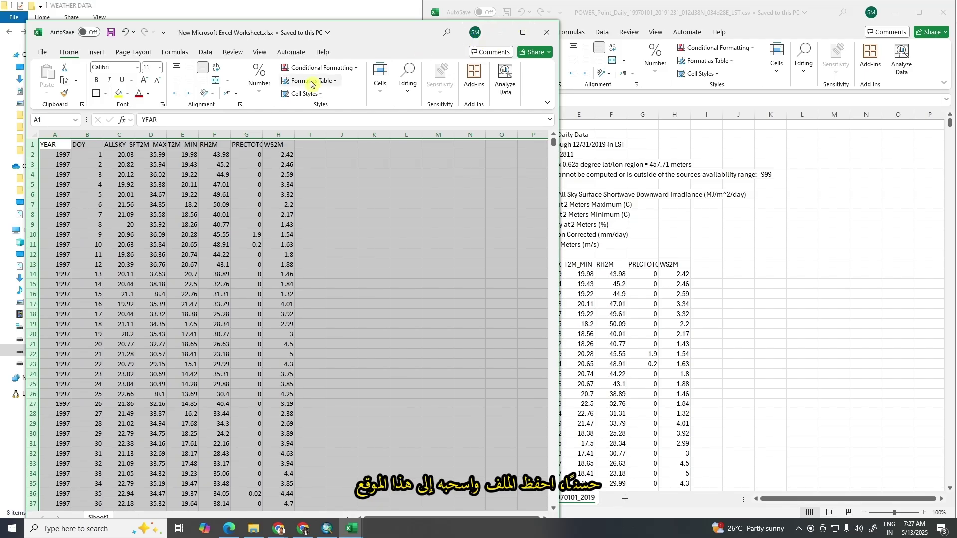
left_click_drag(334, 29, 761, 12)
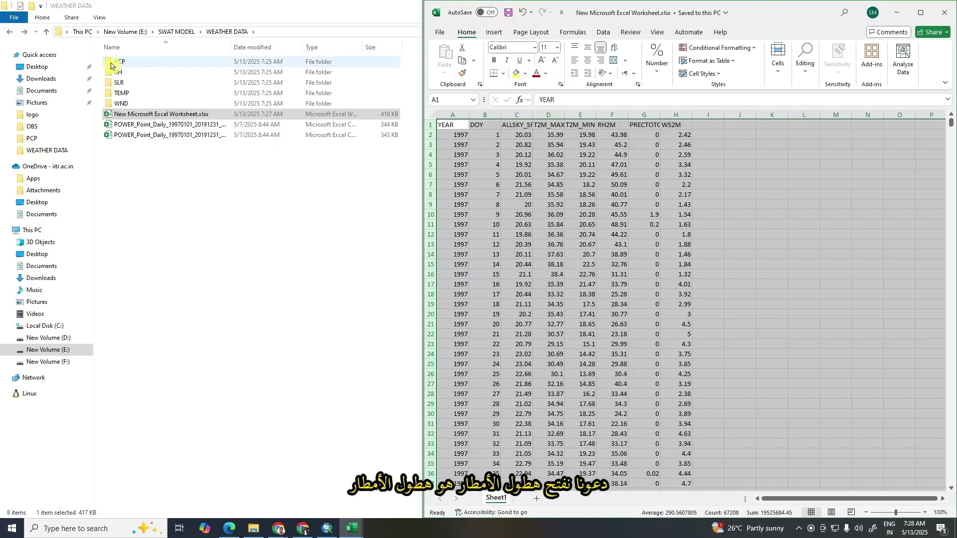
Create a text document named APN.txt inside the PCP folder of WEATHER DATA
left_click(143, 63)
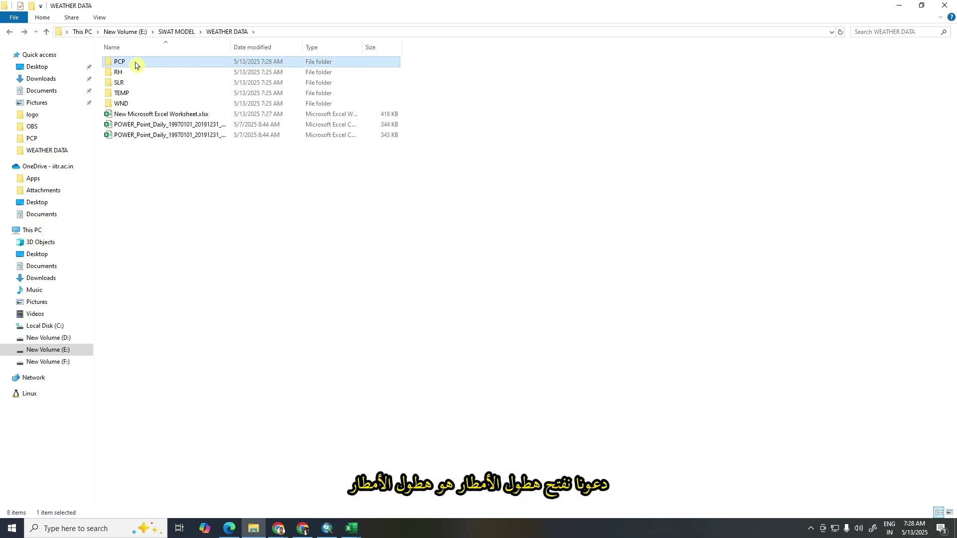
double_click(138, 65)
right_click(140, 71)
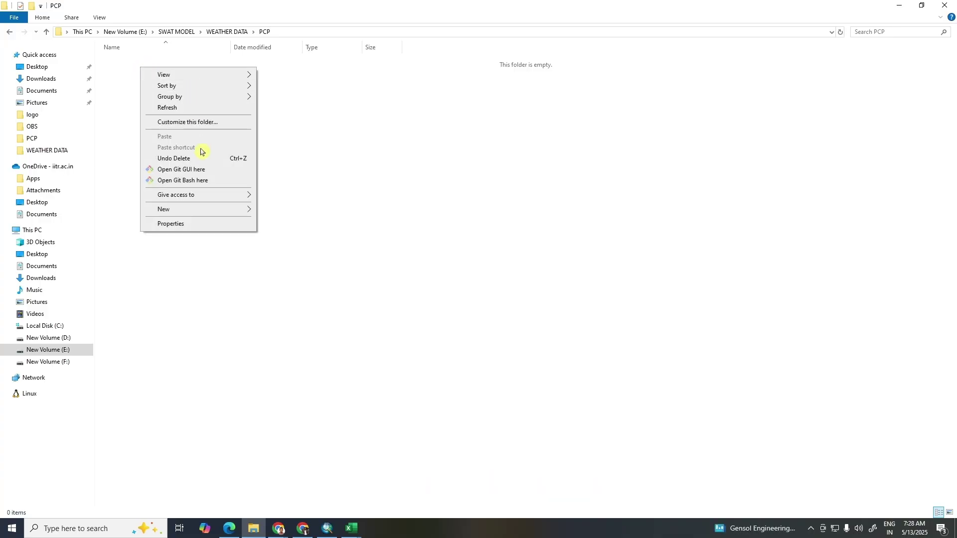
mouse_move(188, 213)
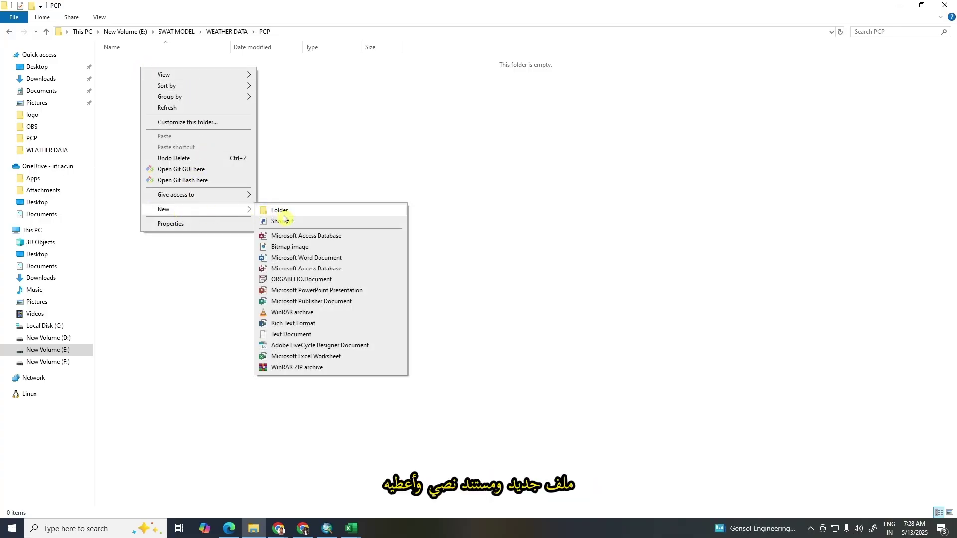
left_click(293, 334)
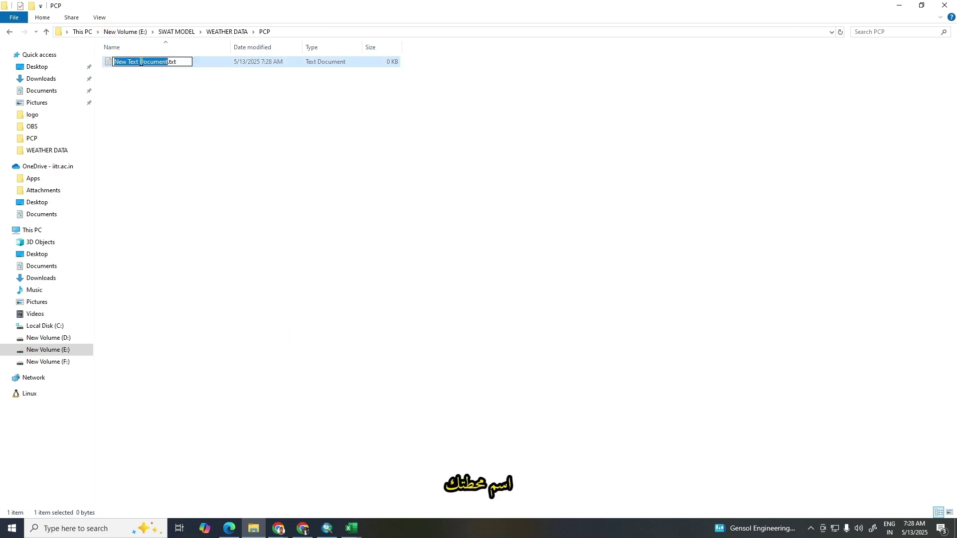
type("APN")
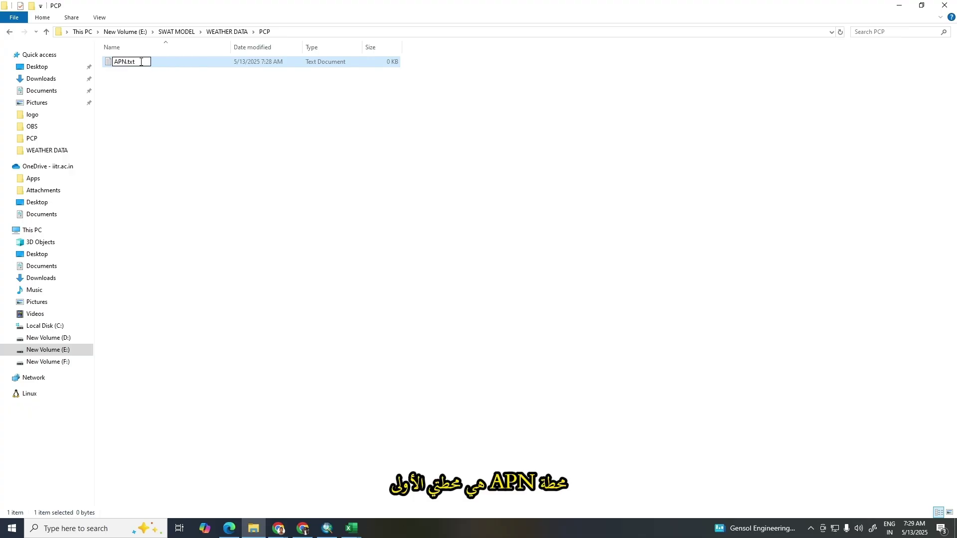
left_click(142, 84)
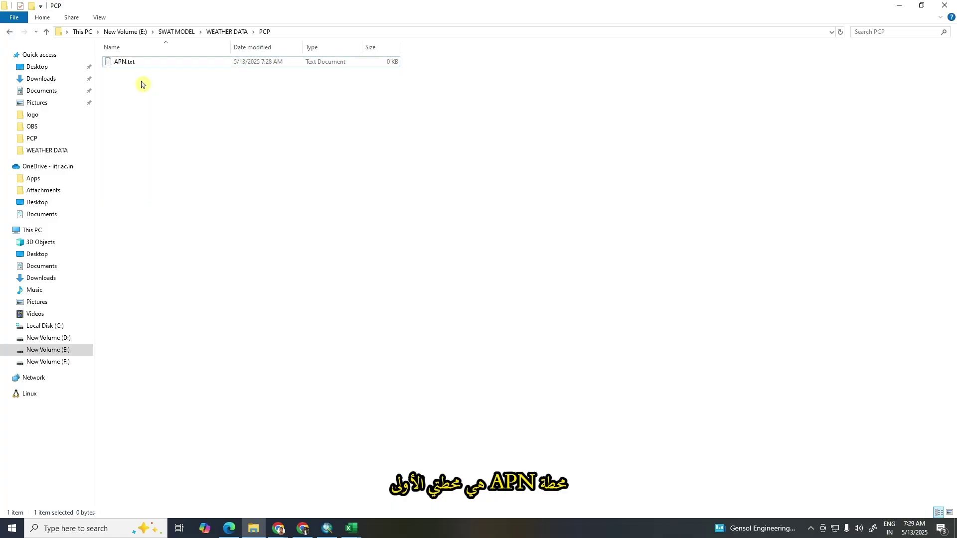
Open APN.txt and copy the whole PRECTOTCORR column G from New Microsoft Excel Worksheet.xlsx
double_click(145, 63)
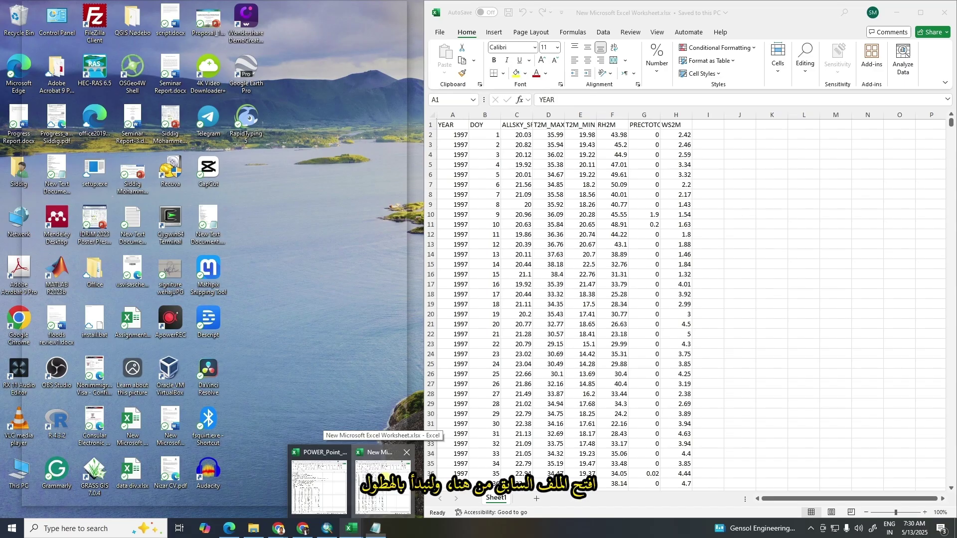
left_click(384, 480)
key("ctrl+a")
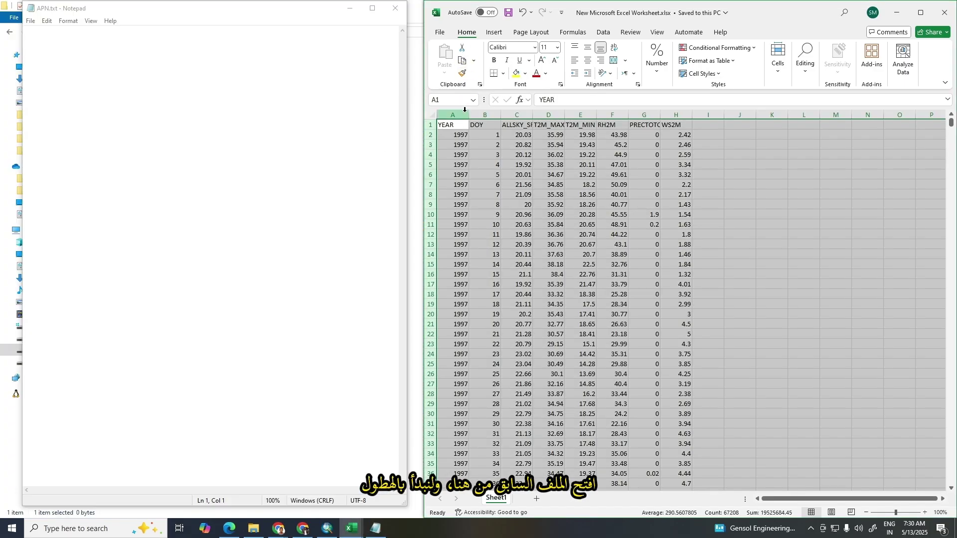
left_click(742, 163)
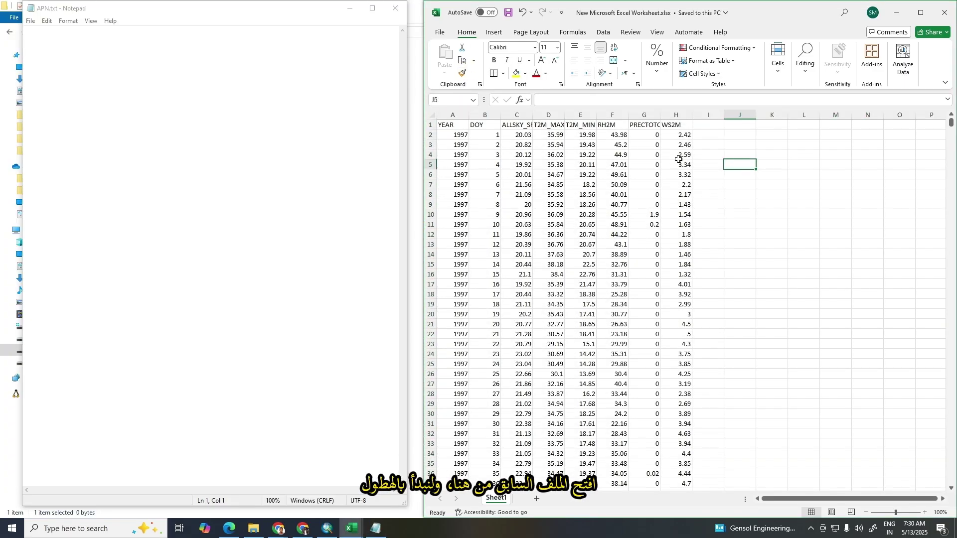
left_click(649, 111)
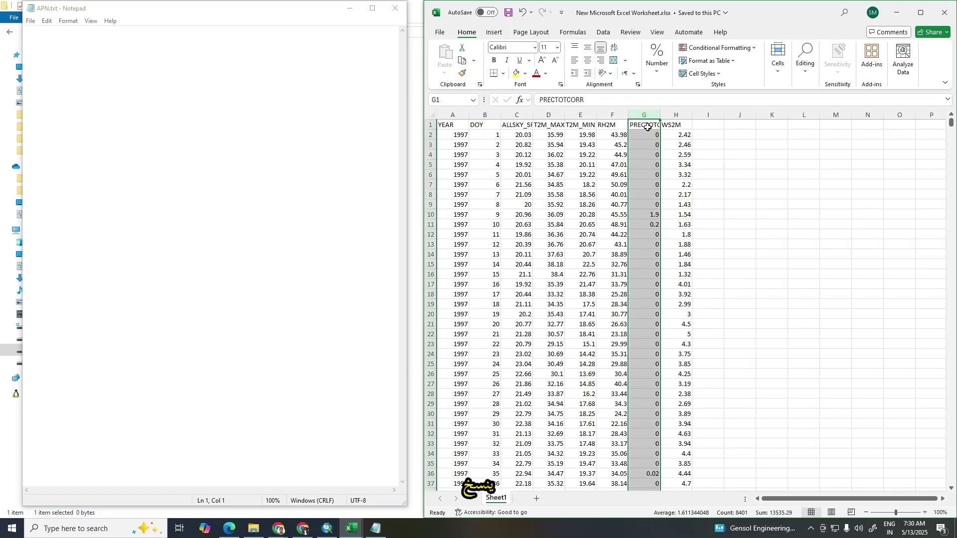
right_click(647, 134)
left_click(674, 169)
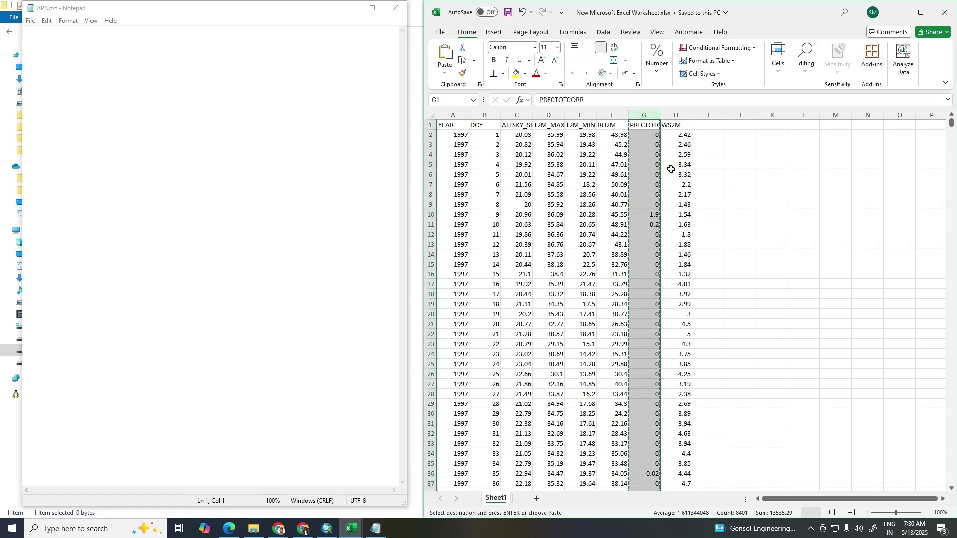
Paste the copied precipitation column into the empty APN.txt file in Notepad
left_click(29, 31)
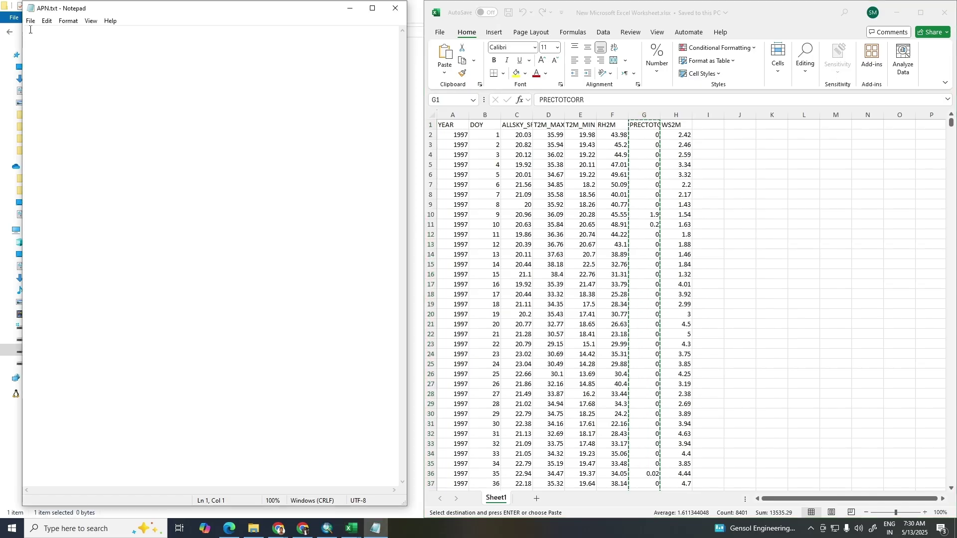
right_click(28, 32)
left_click(63, 72)
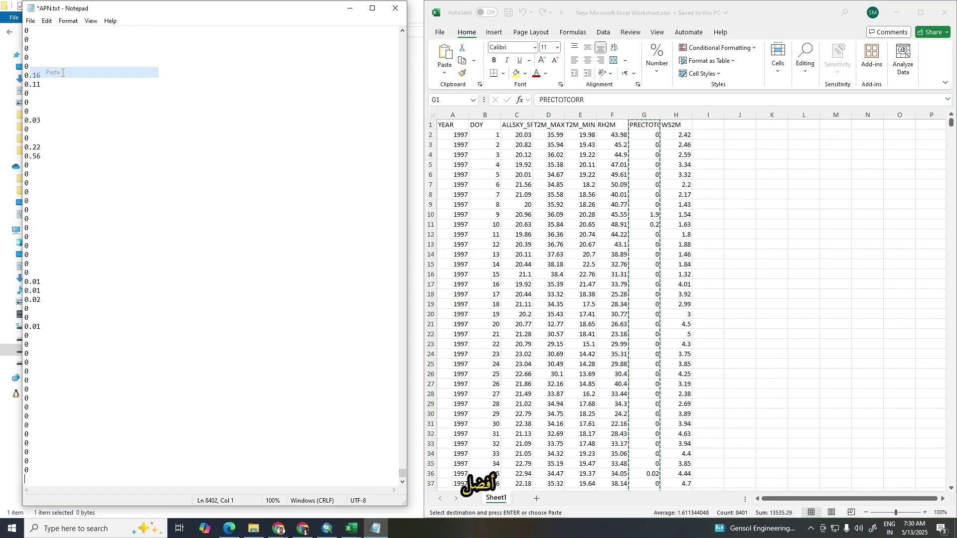
scroll(41, 57, "up", 11)
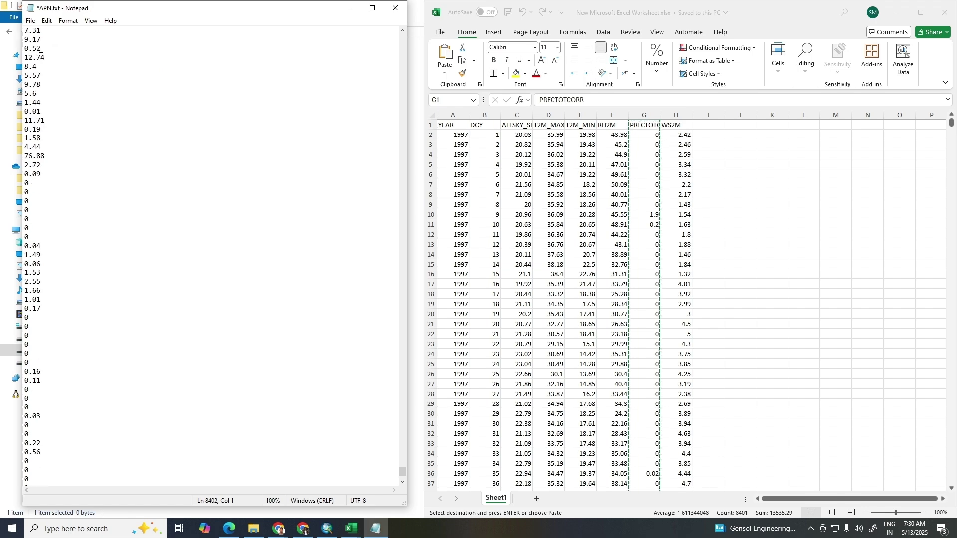
Replace the PRECTOTCORR header in APN.txt with the start date 19970101, then save and close the file
left_click_drag(402, 477, 407, 33)
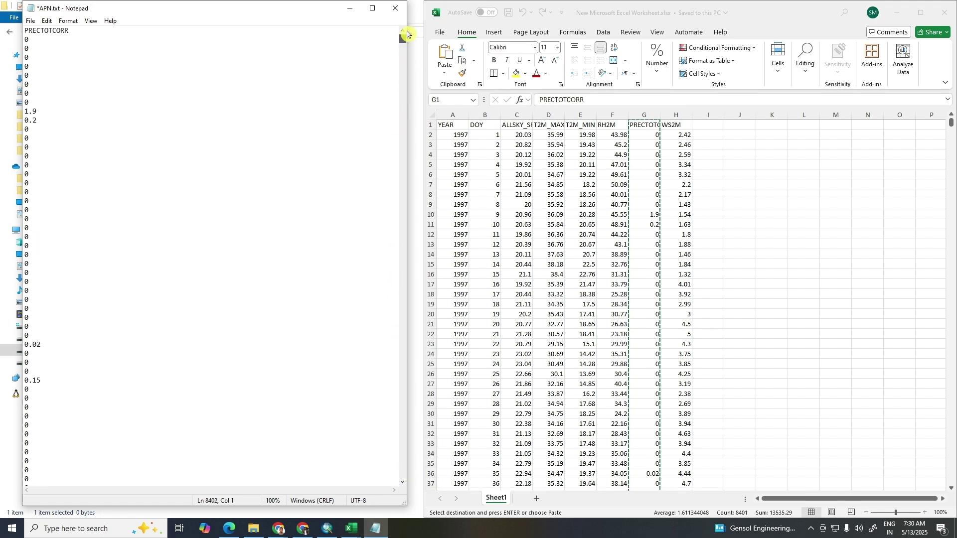
left_click(72, 31)
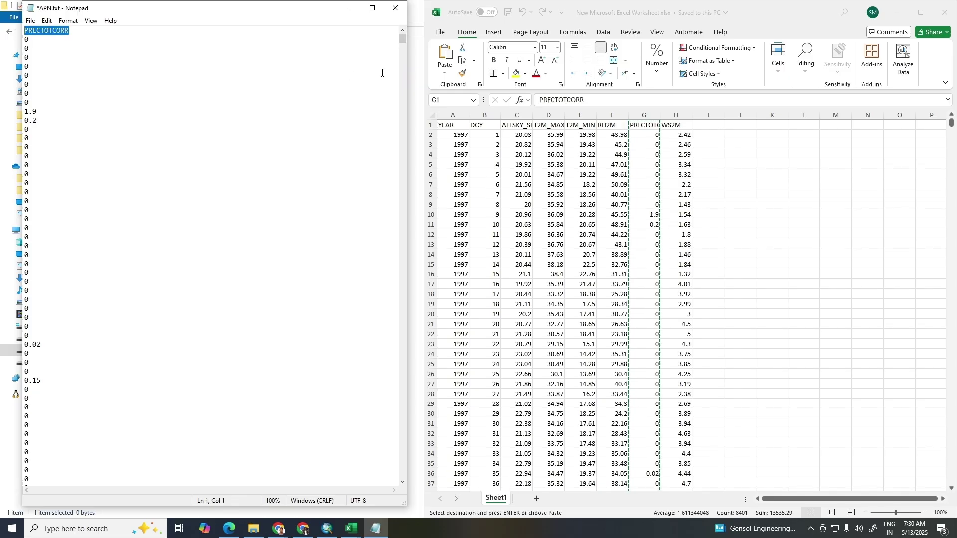
key("BackSpace")
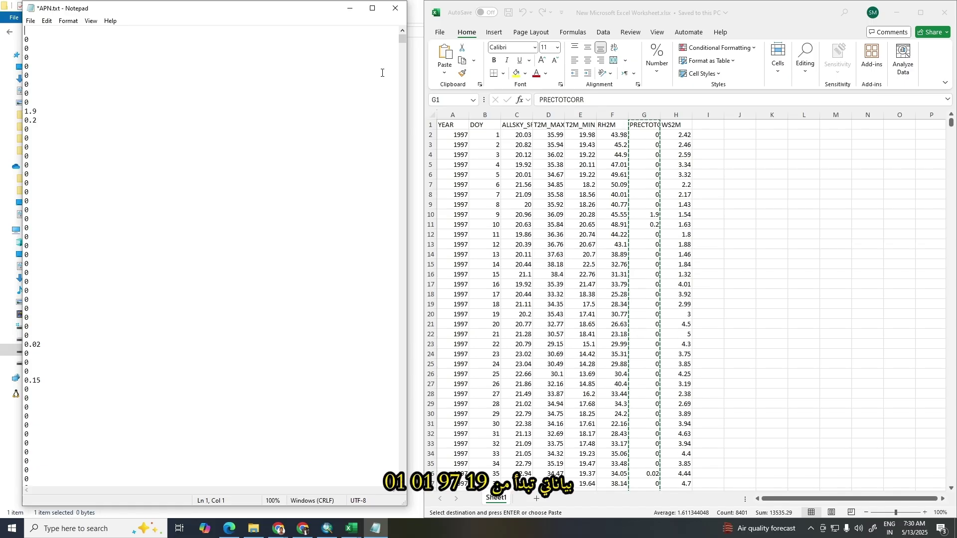
type("19970101")
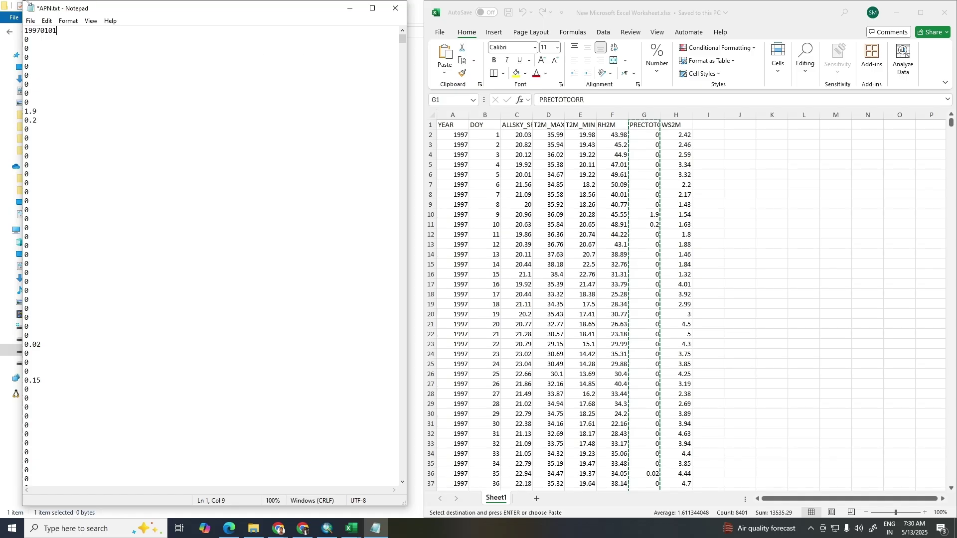
left_click(30, 21)
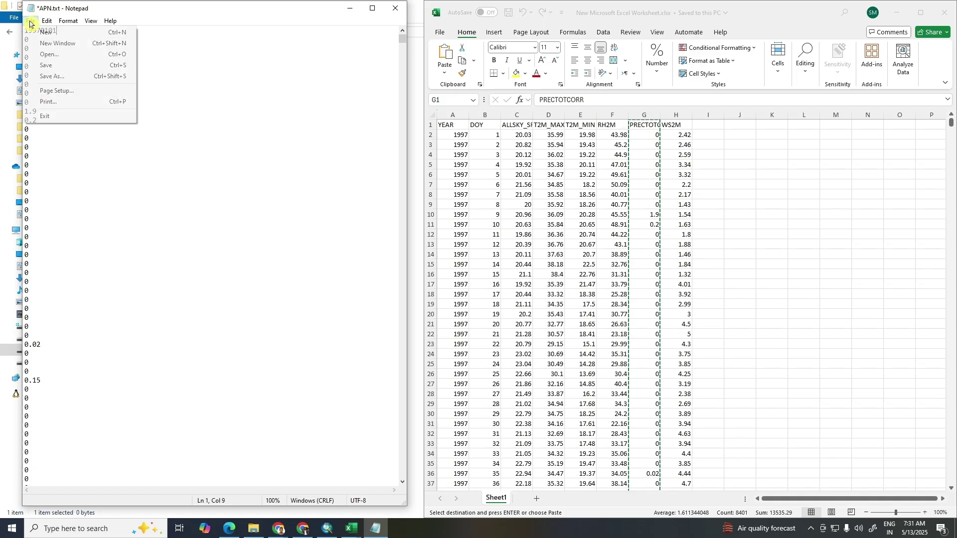
left_click(50, 70)
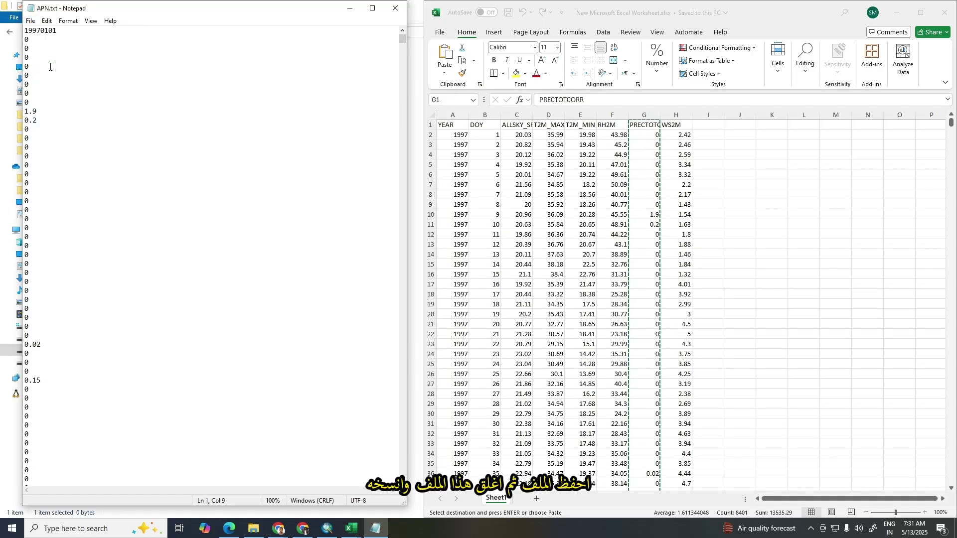
left_click(396, 8)
Copy APN.txt from the PCP folder into the RH folder of WEATHER DATA
right_click(200, 68)
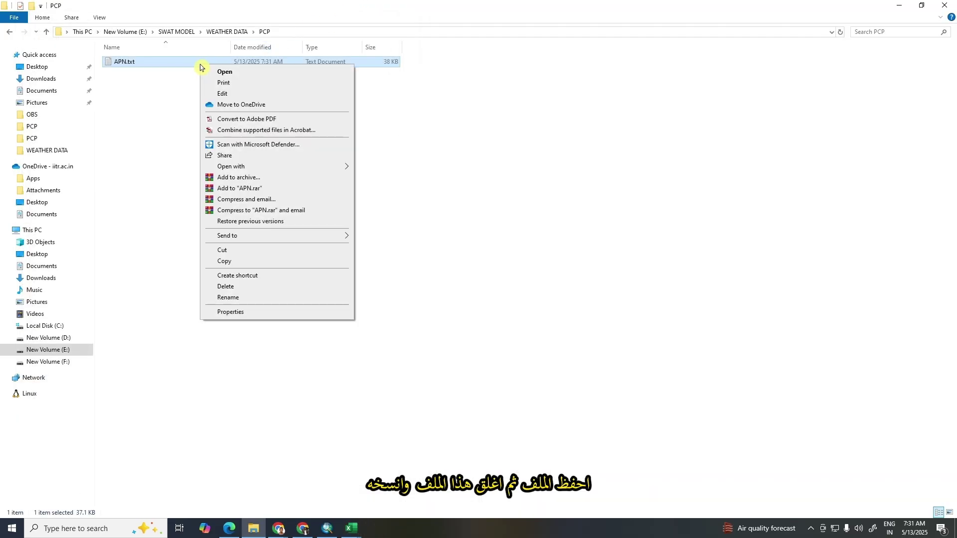
left_click(224, 261)
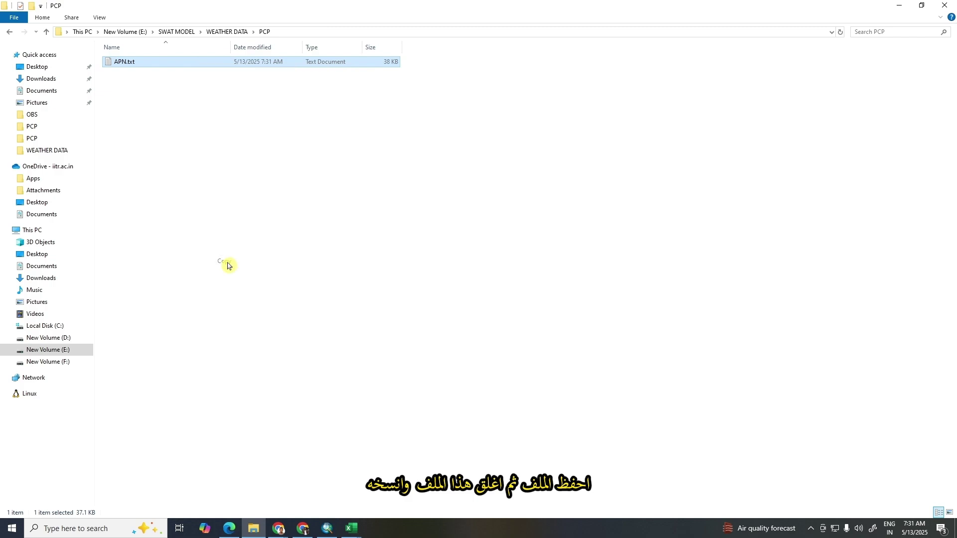
left_click(9, 32)
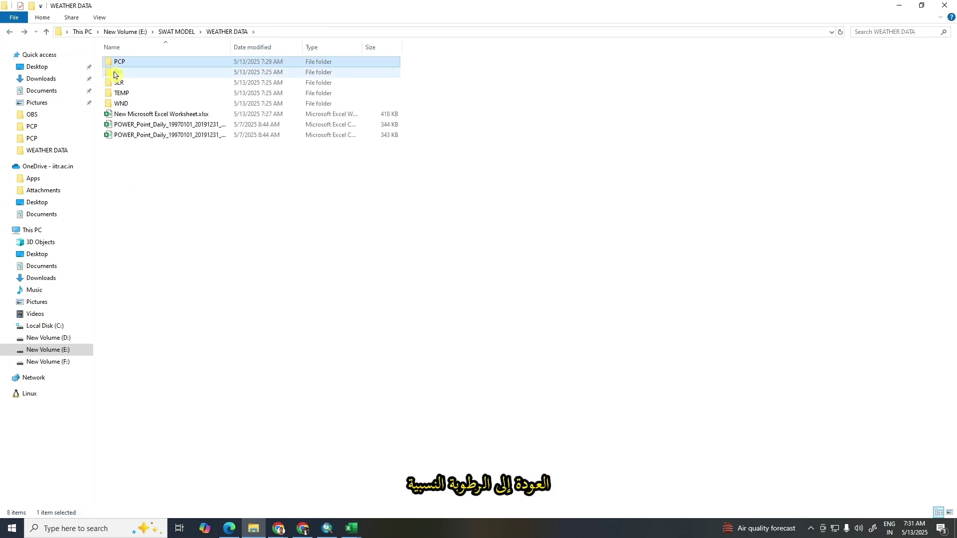
left_click(142, 76)
double_click(143, 77)
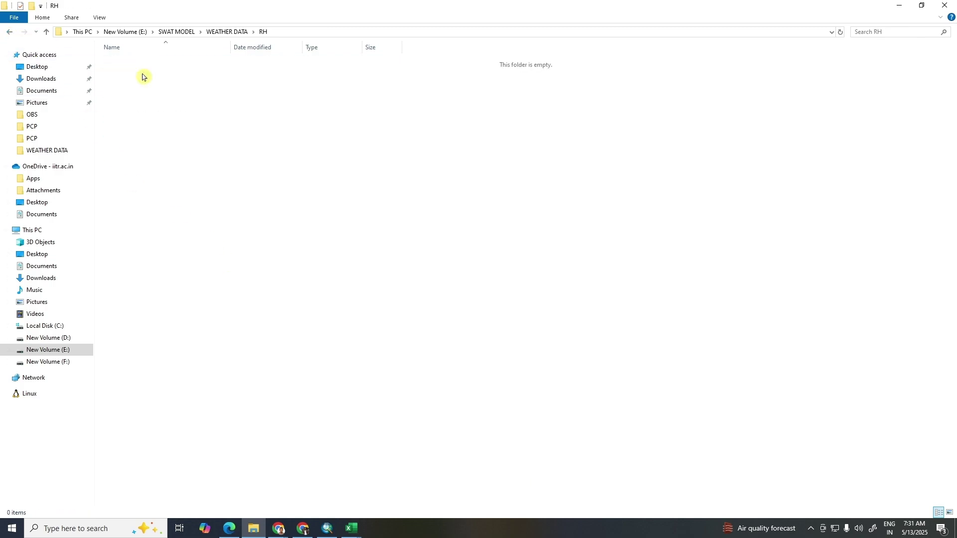
key("ctrl+v")
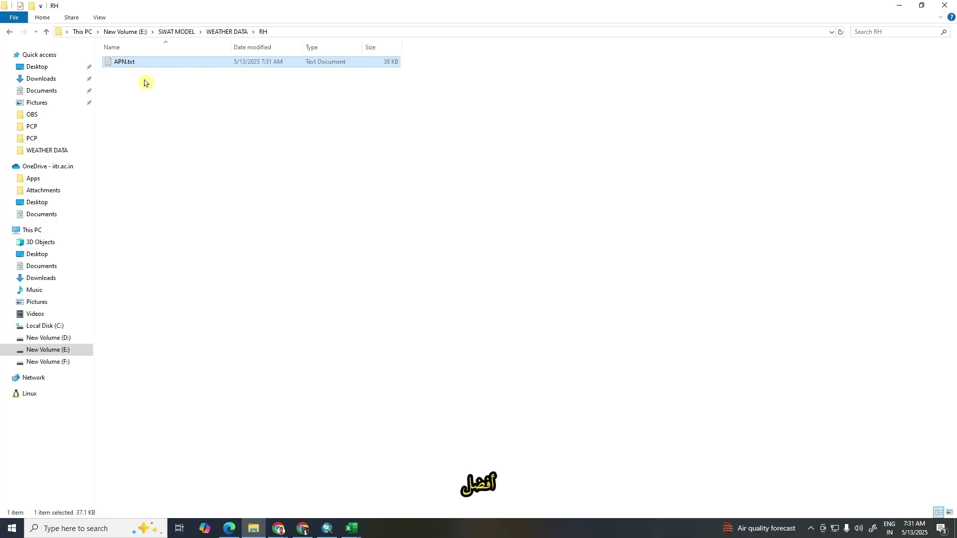
Open the RH folder's APN.txt and copy the whole RH2M column F from New Microsoft Excel Worksheet.xlsx
double_click(123, 63)
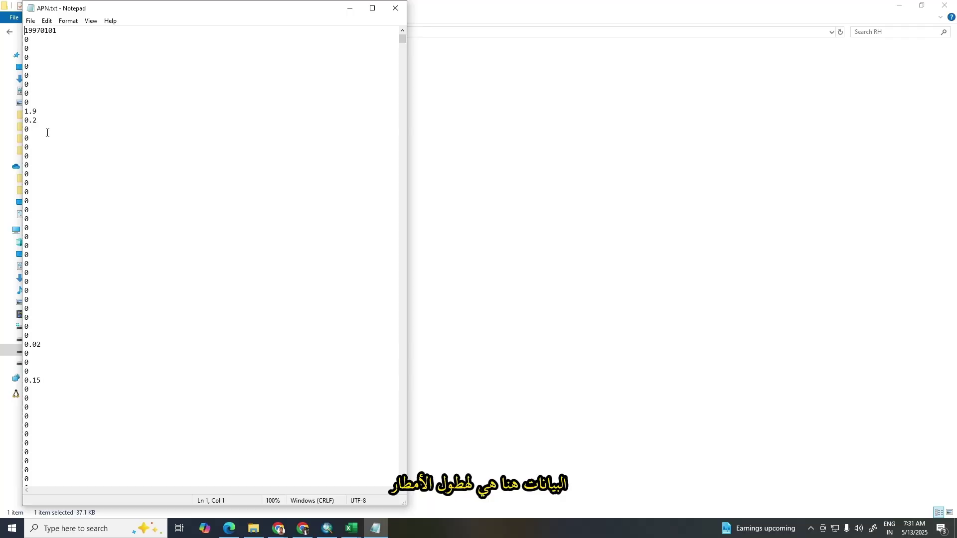
left_click(351, 529)
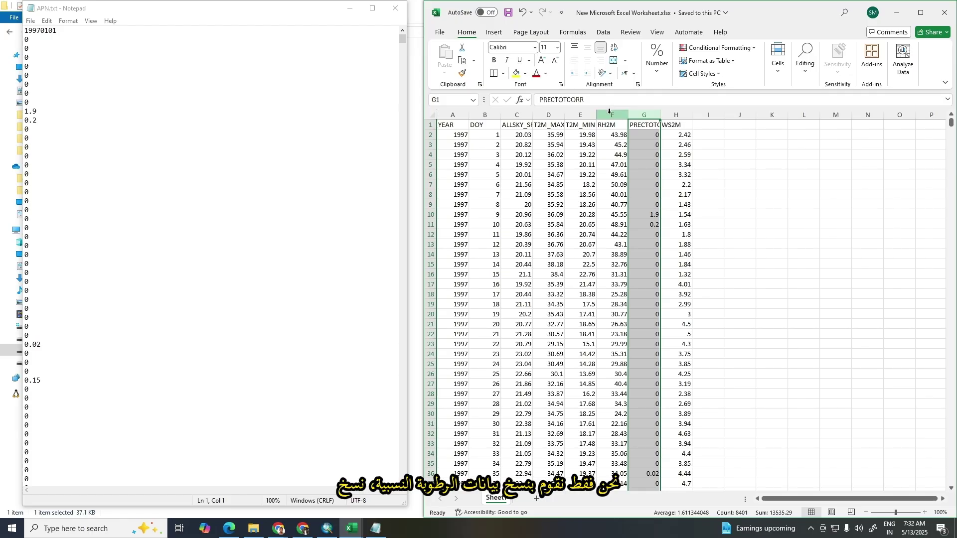
left_click(609, 112)
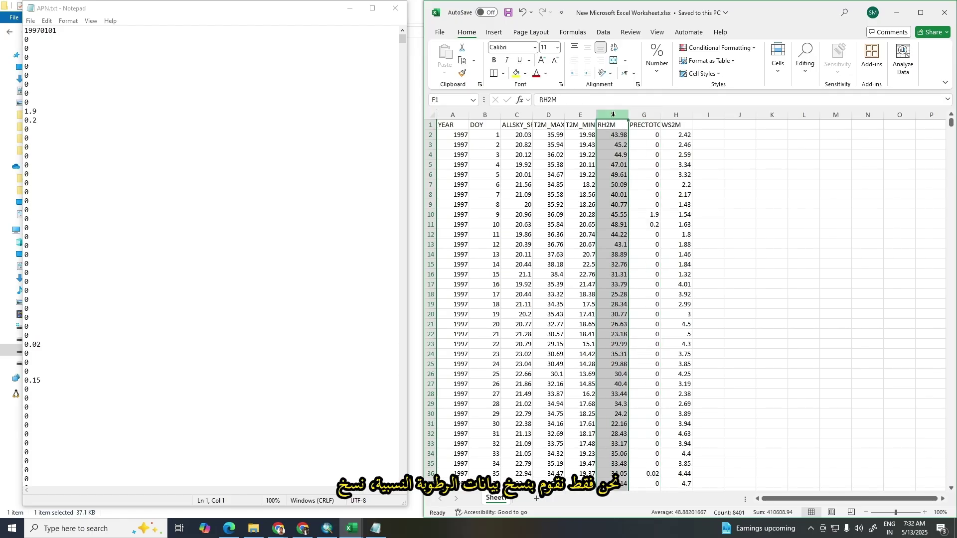
right_click(613, 119)
left_click(640, 154)
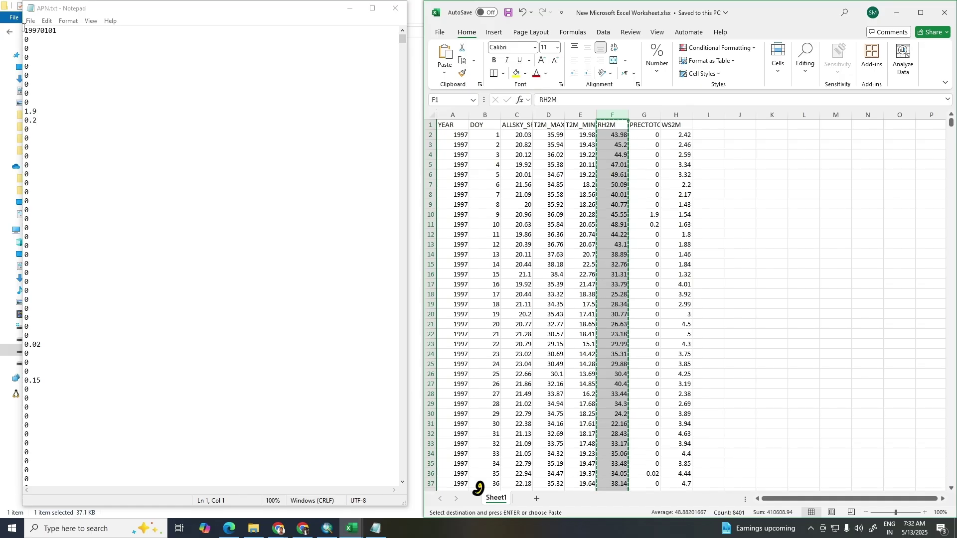
Replace the entire precipitation contents of the RH folder's APN.txt with the copied RH2M column
left_click_drag(25, 31, 320, 55)
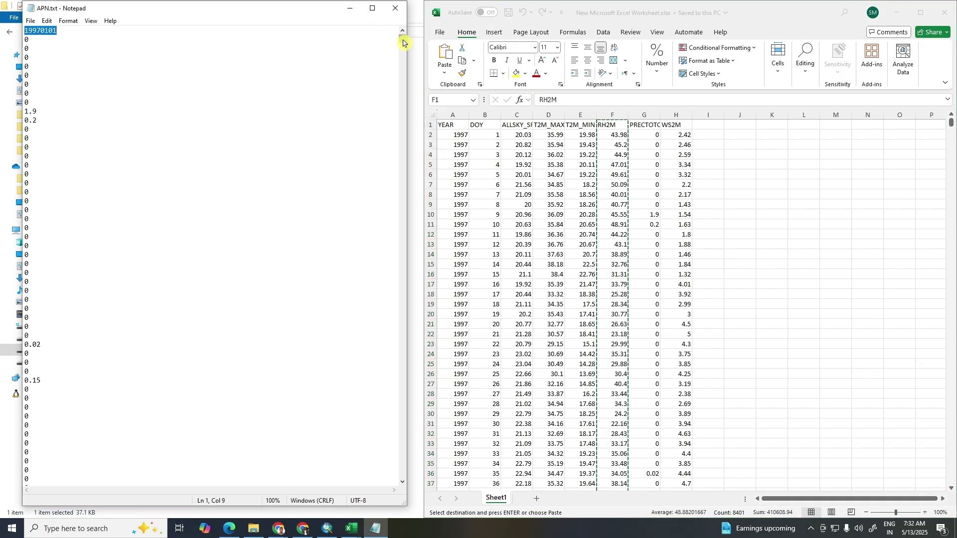
left_click_drag(403, 43, 402, 473)
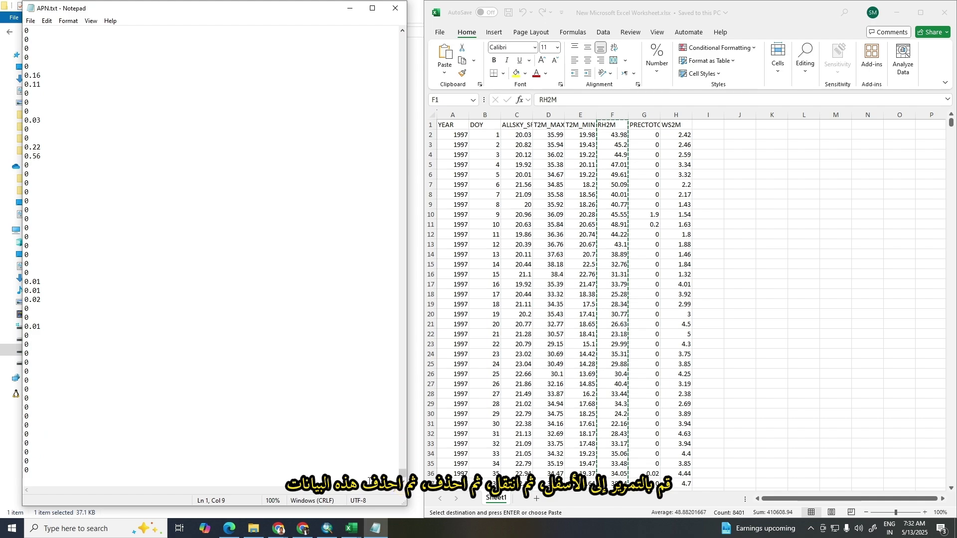
left_click(29, 470, "shift")
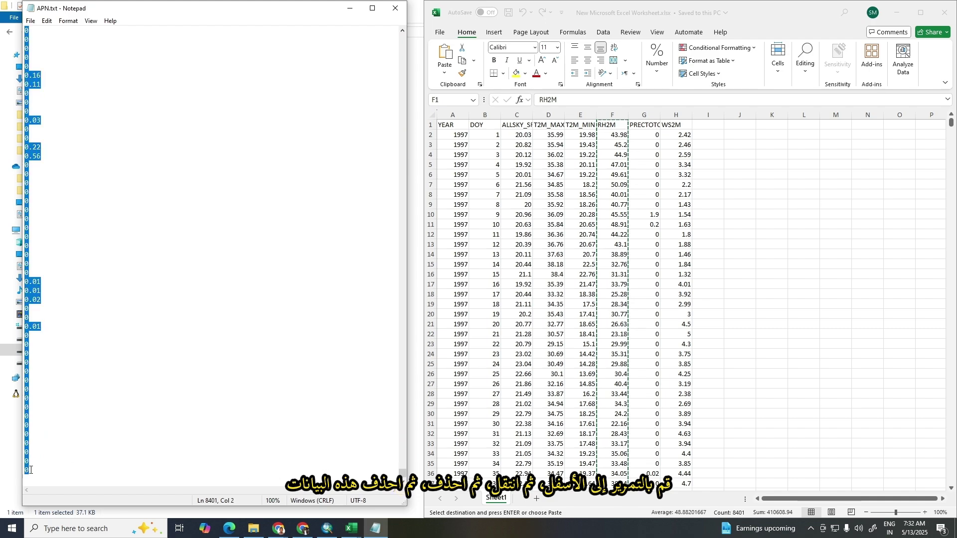
key("Delete")
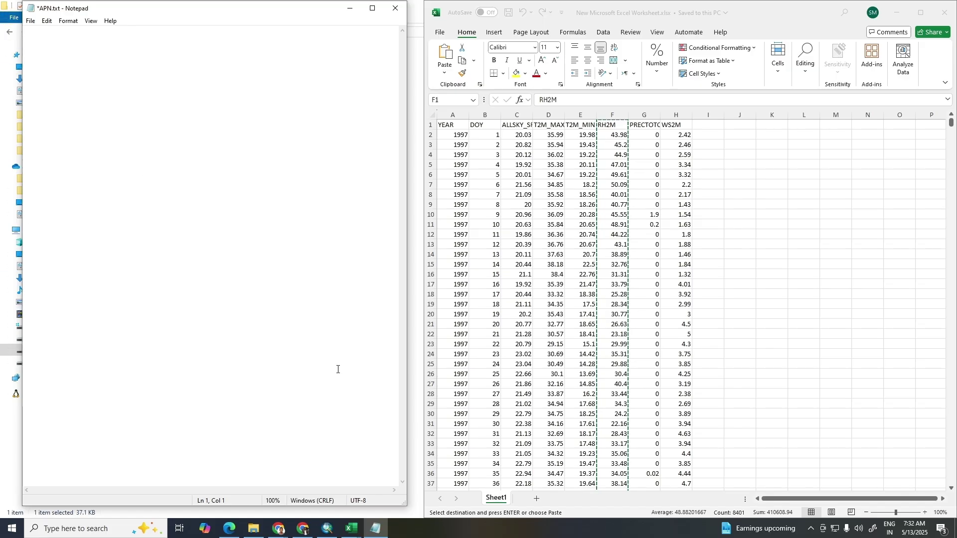
right_click(25, 30)
left_click(53, 73)
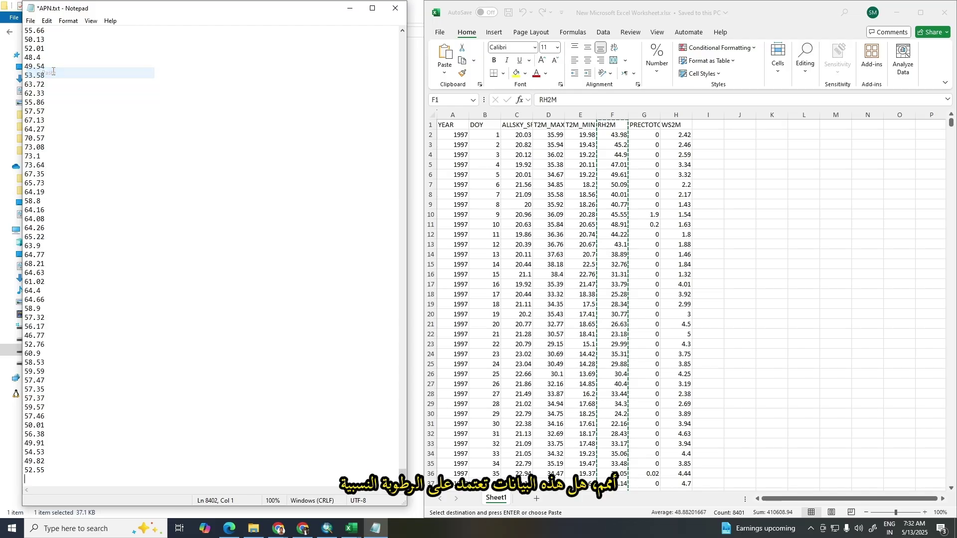
Replace the RH2M header with the start date 19970101, then save and close APN.txt
left_click_drag(403, 475, 402, 43)
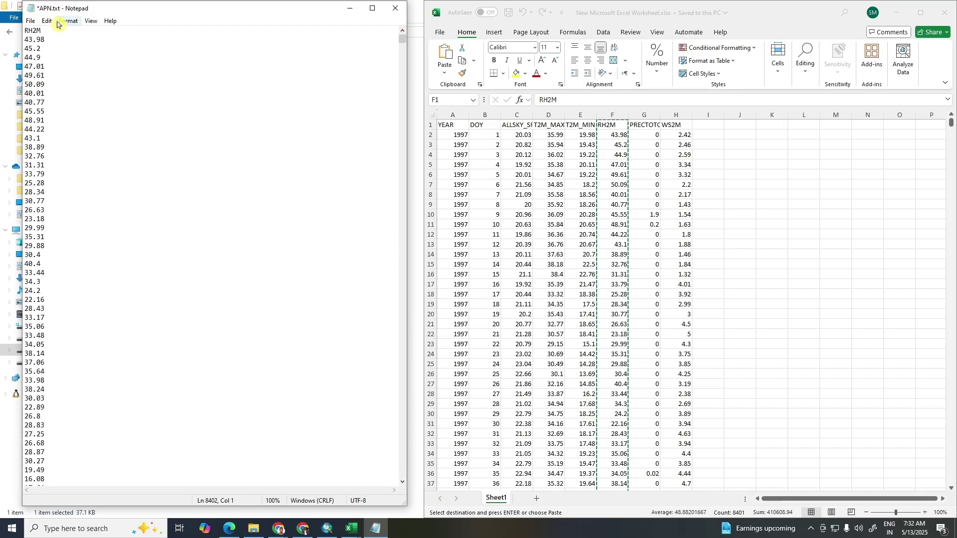
left_click_drag(48, 30, 25, 26)
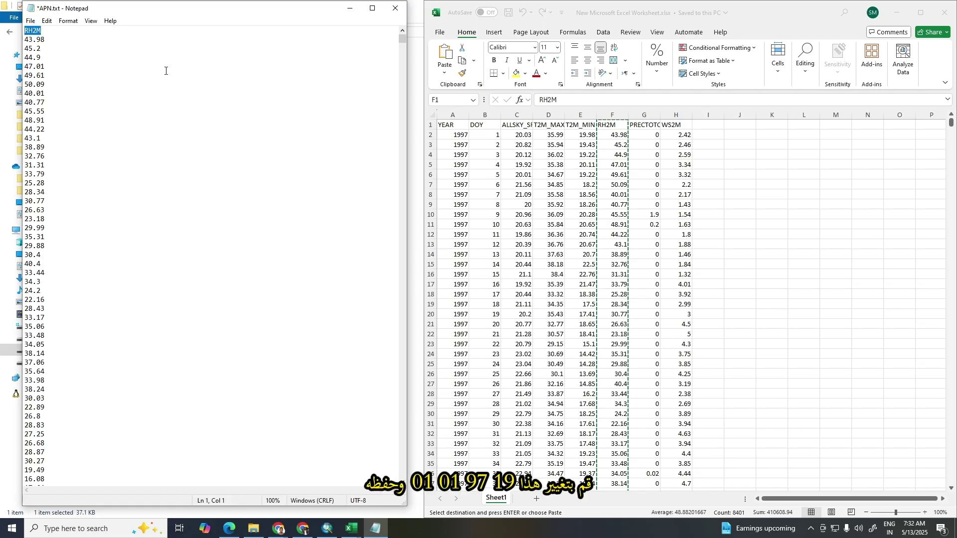
type("19970101")
left_click(34, 21)
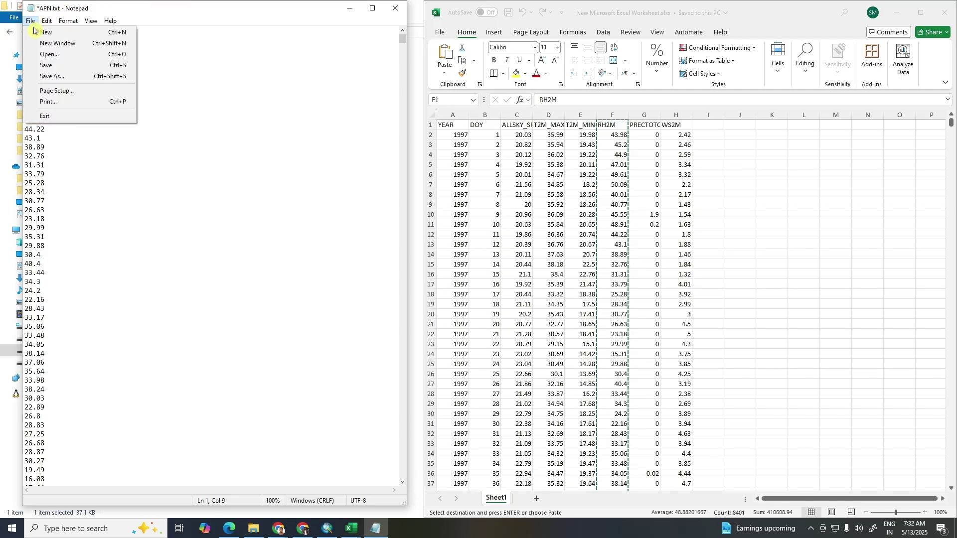
left_click(57, 66)
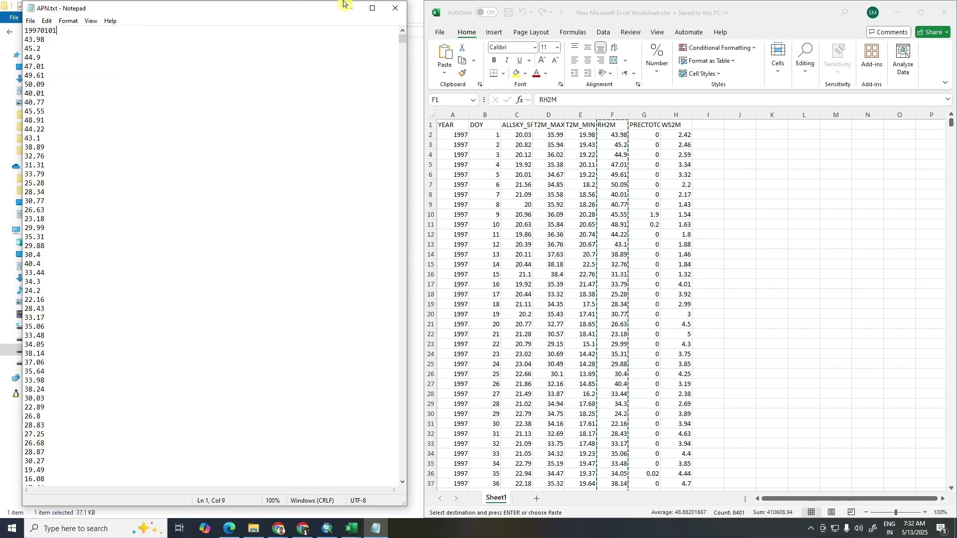
left_click(399, 10)
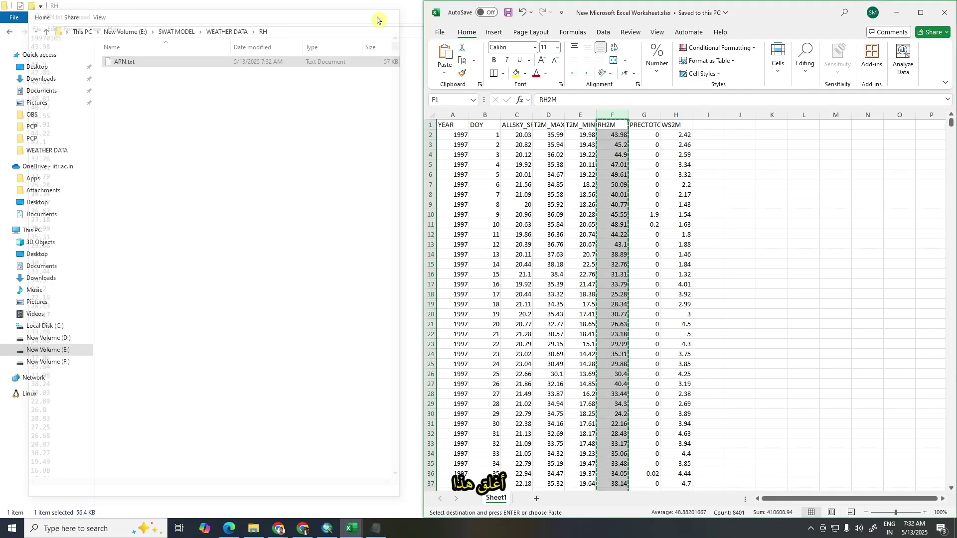
Paste a copy of the precipitation APN.txt into the SLR folder of WEATHER DATA
left_click(9, 31)
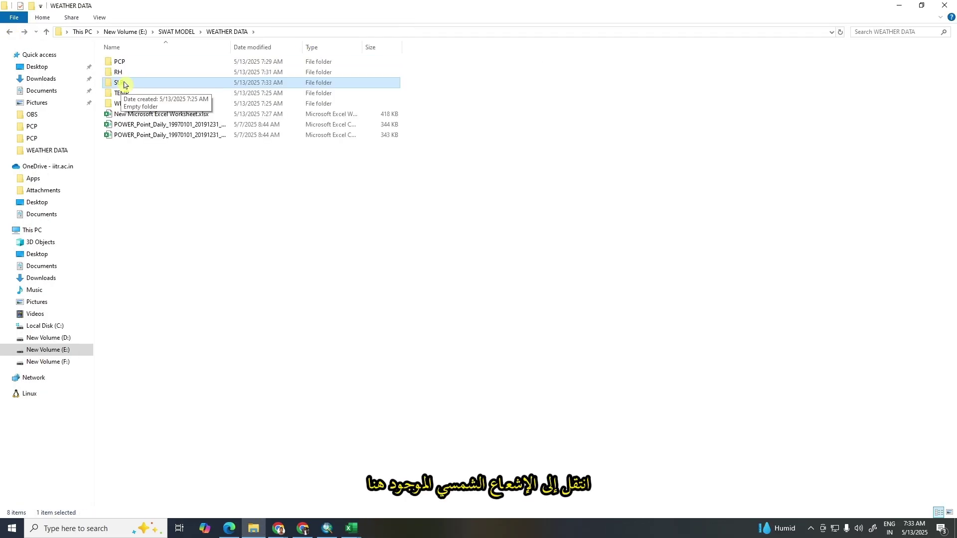
double_click(124, 83)
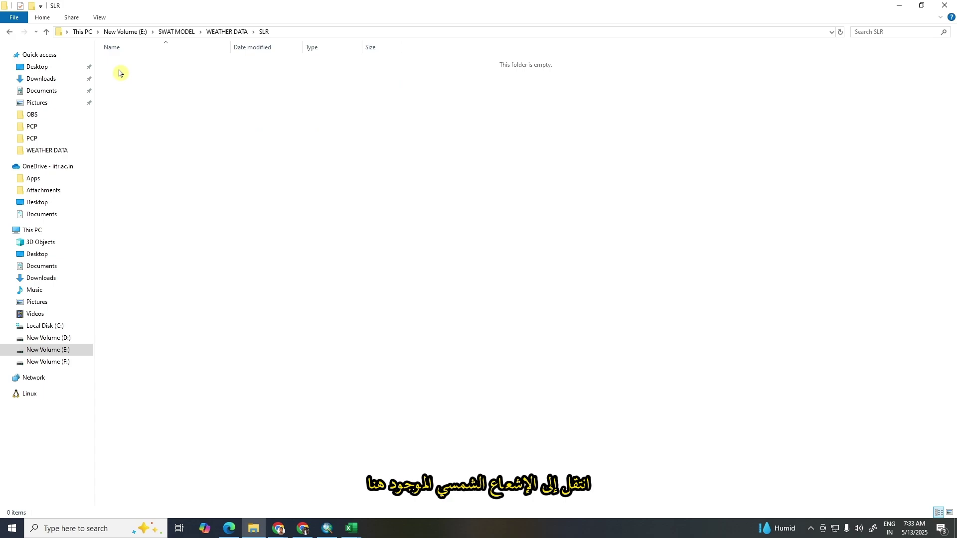
key("ctrl+v")
Open the SLR folder's APN.txt and copy the whole ALLSKY_SFC_SW_DWN column C from New Microsoft Excel Worksheet.xlsx
double_click(124, 63)
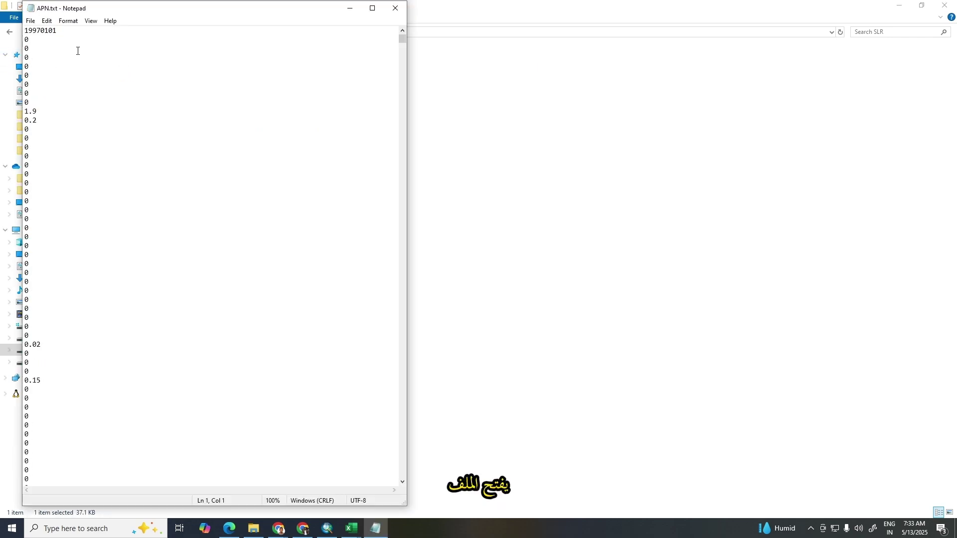
left_click(355, 520)
left_click(383, 486)
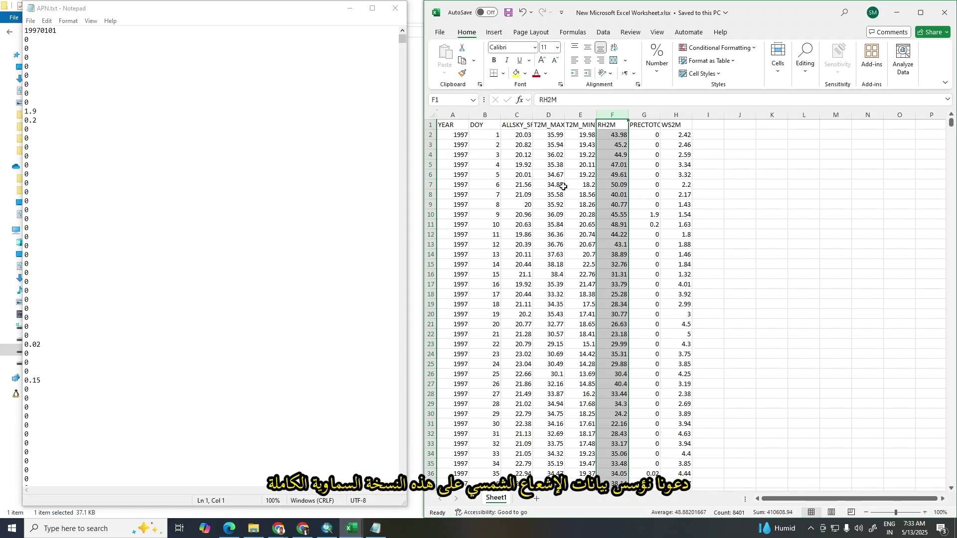
left_click(511, 115)
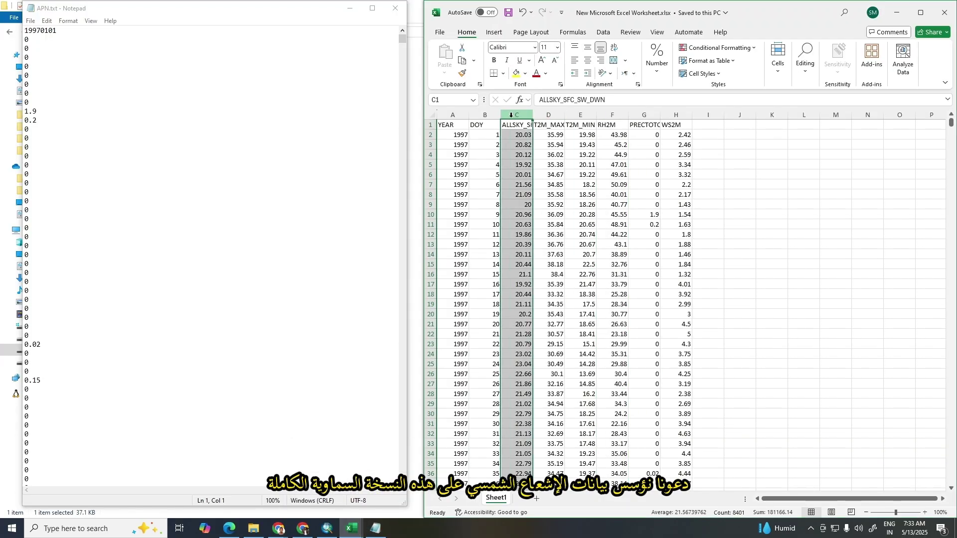
right_click(511, 115)
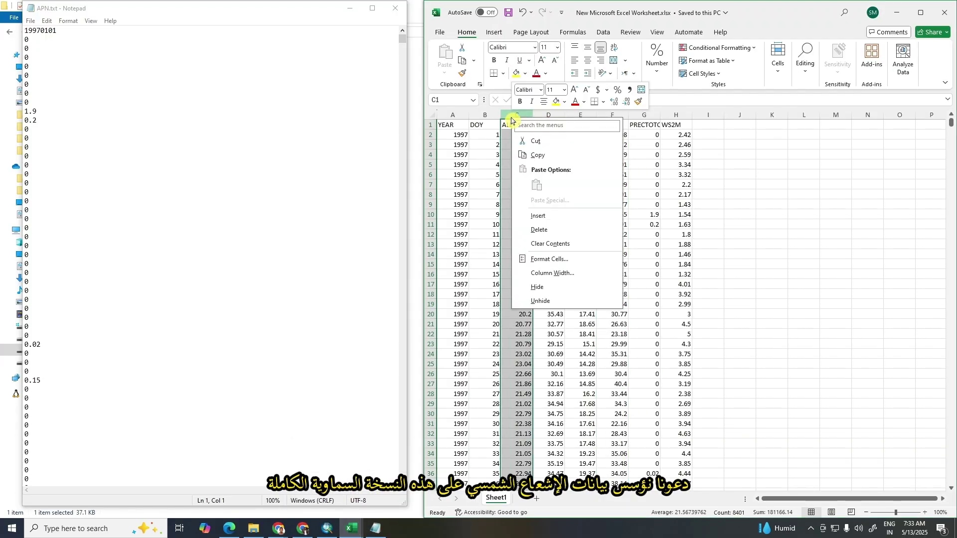
left_click(545, 155)
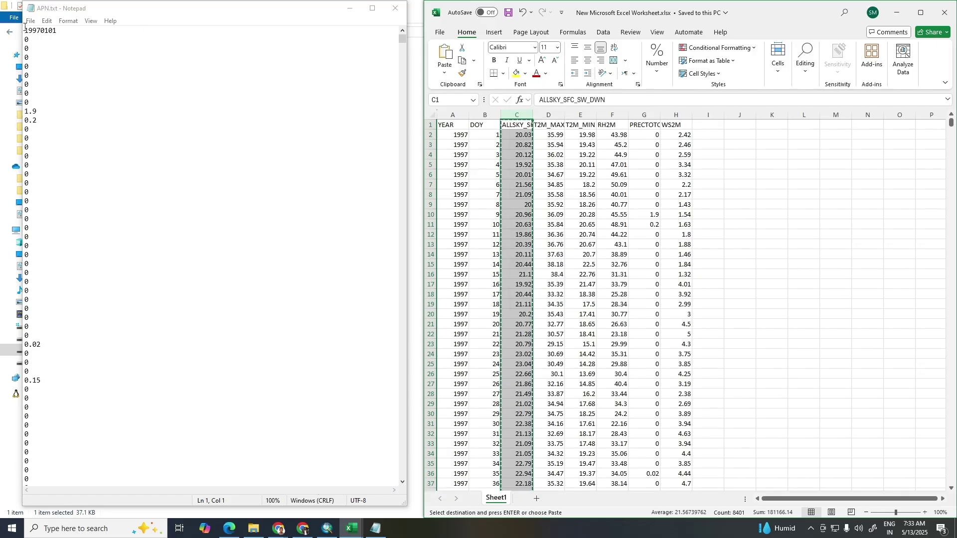
Replace the entire precipitation contents of the SLR folder's APN.txt with the copied ALLSKY_SFC_SW_DWN column
double_click(53, 30)
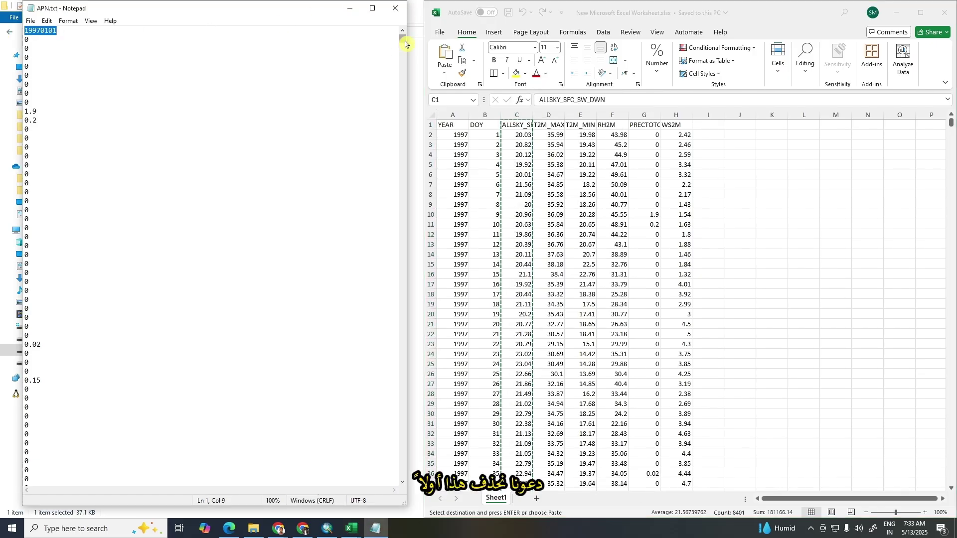
left_click_drag(403, 39, 388, 494)
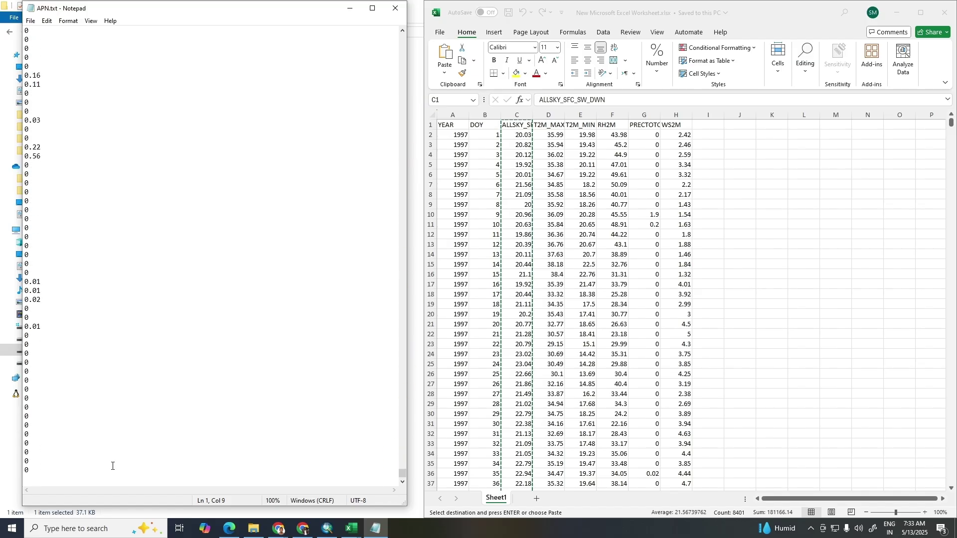
left_click(30, 467, "shift")
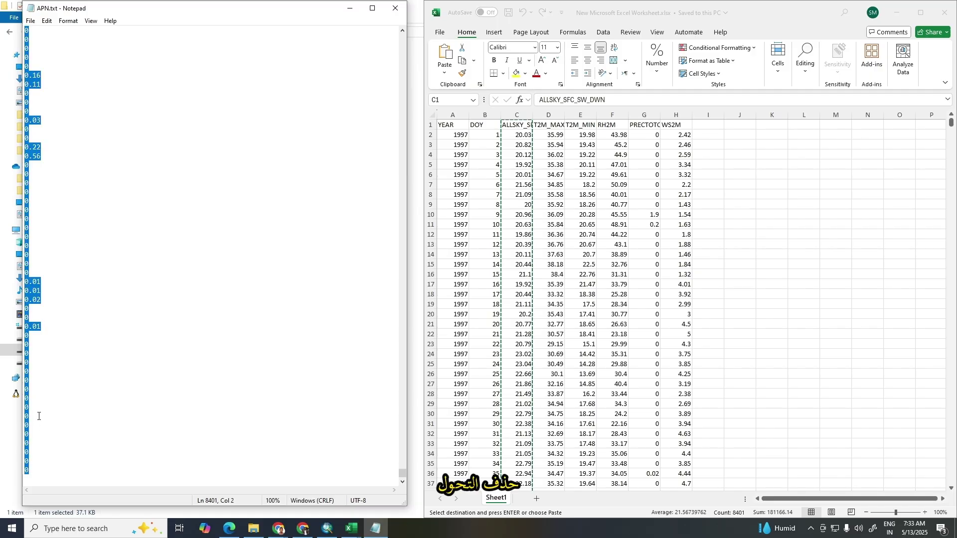
key("Delete")
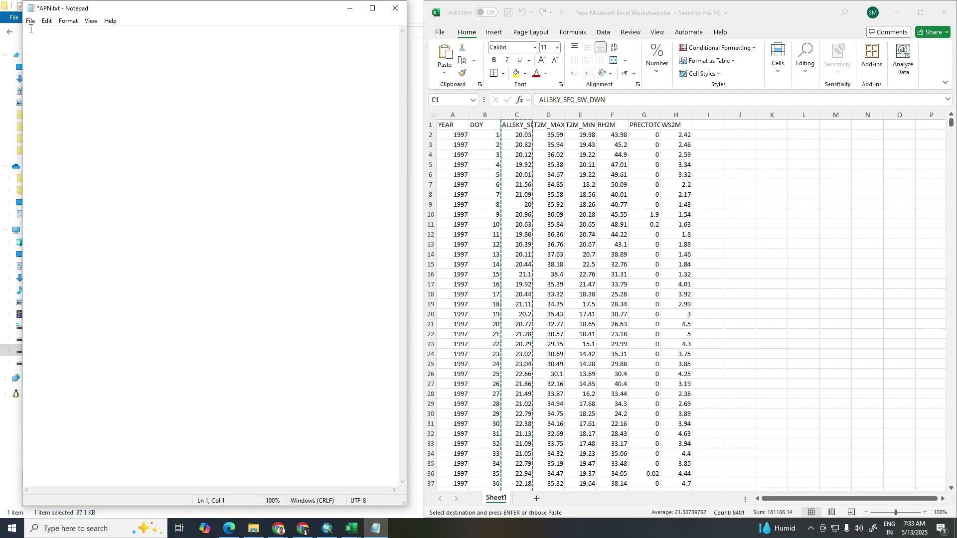
key("ctrl+v")
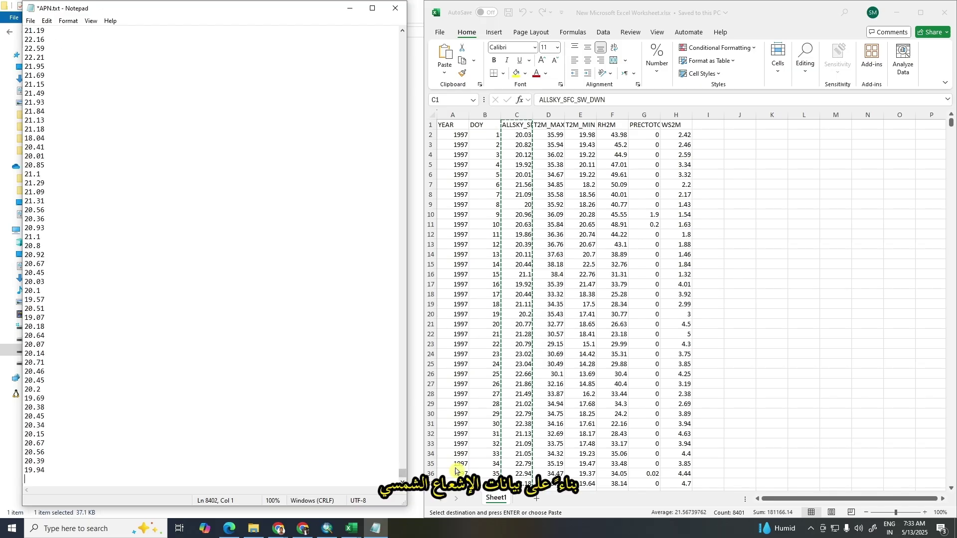
Replace the ALLSKY_SFC_SW_DWN header with the start date 19970101, and save and close APN.txt
left_click_drag(402, 476, 401, 39)
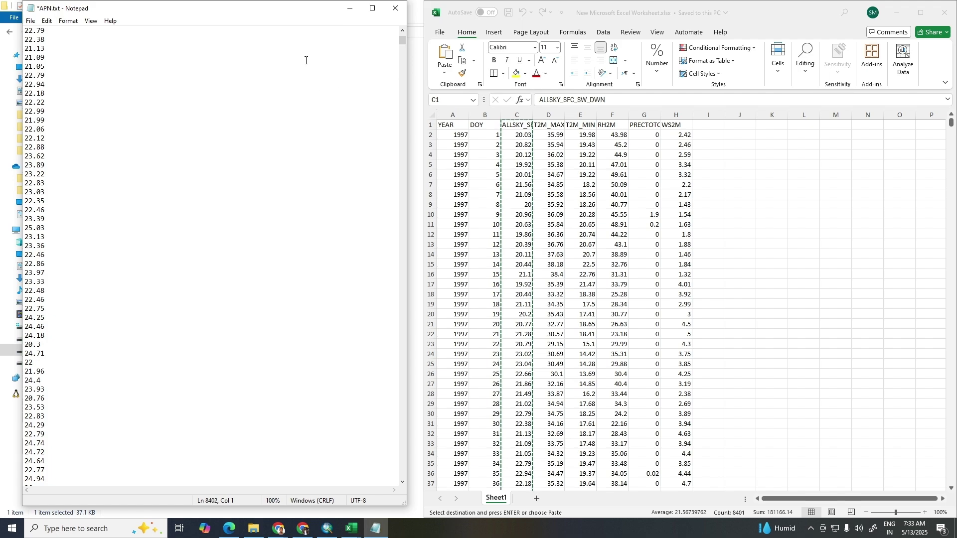
left_click_drag(402, 42, 402, 30)
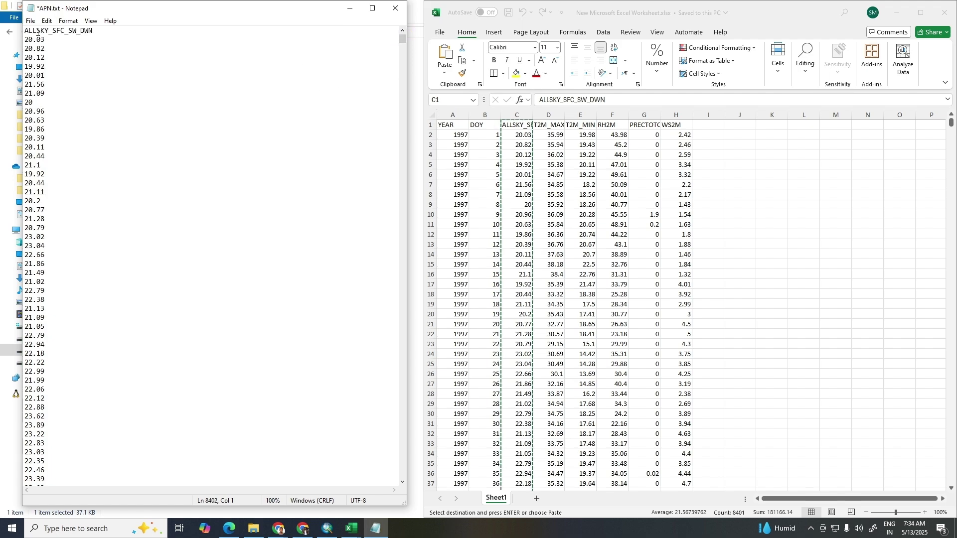
left_click_drag(26, 31, 89, 31)
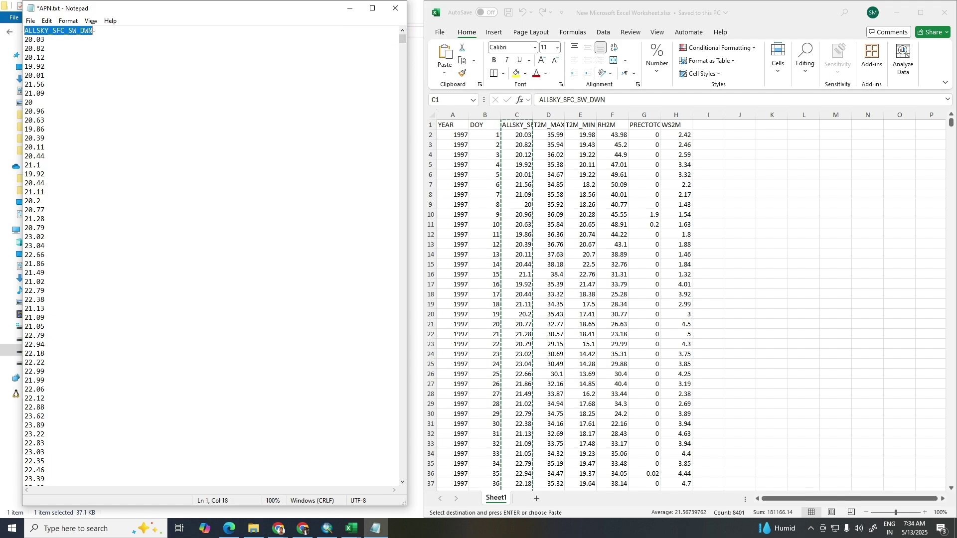
type("1997")
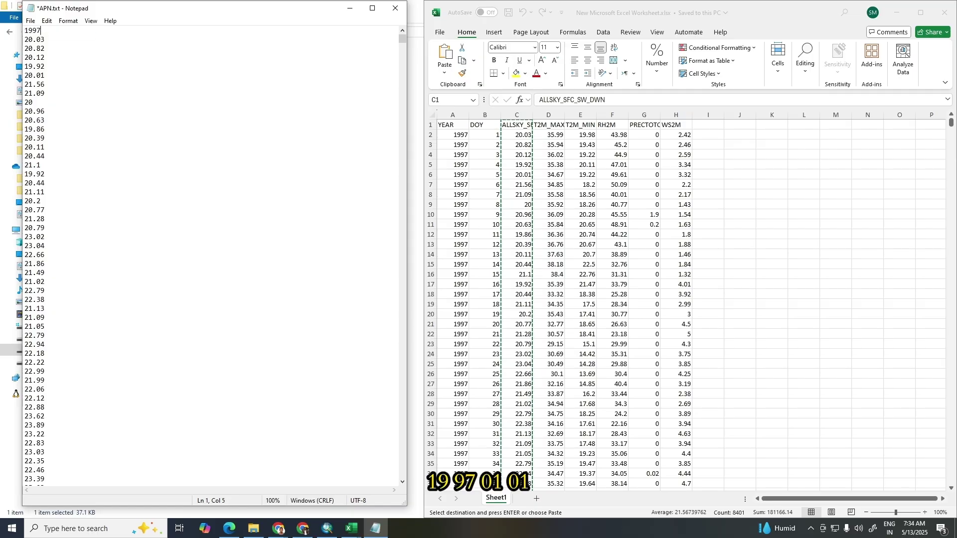
type("0101")
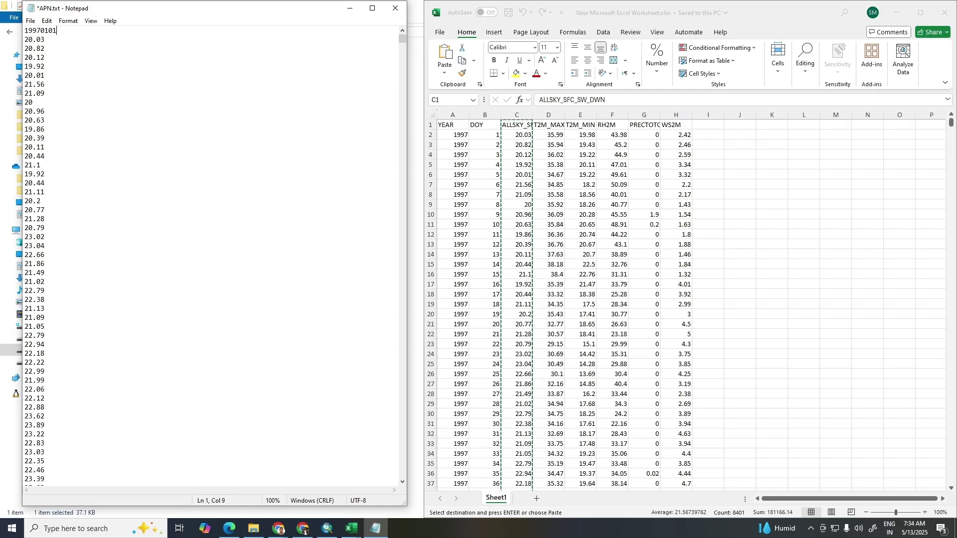
left_click(30, 21)
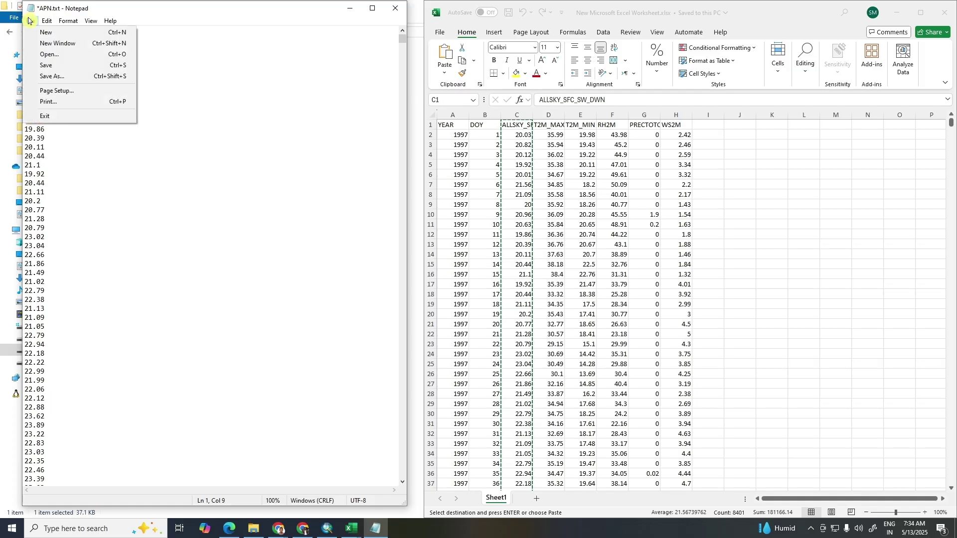
left_click(46, 65)
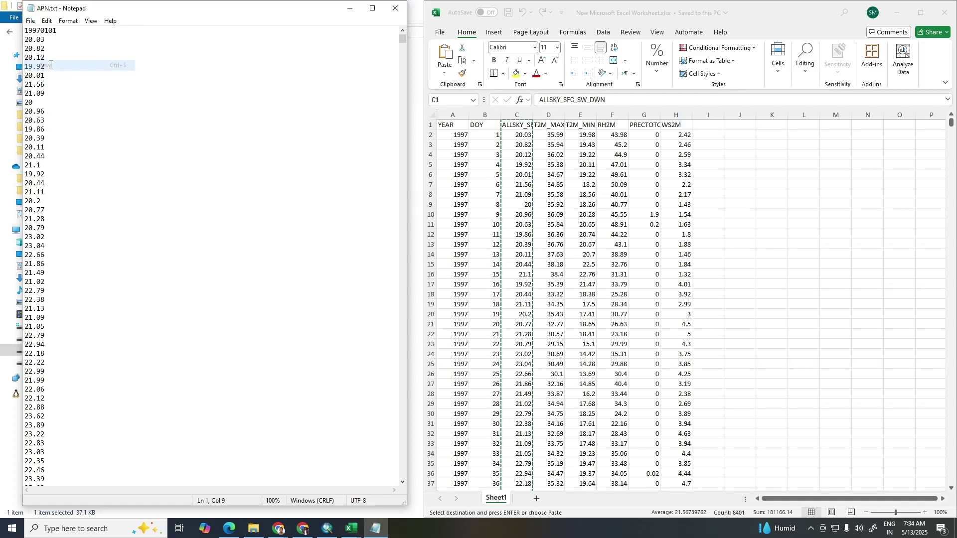
left_click(397, 9)
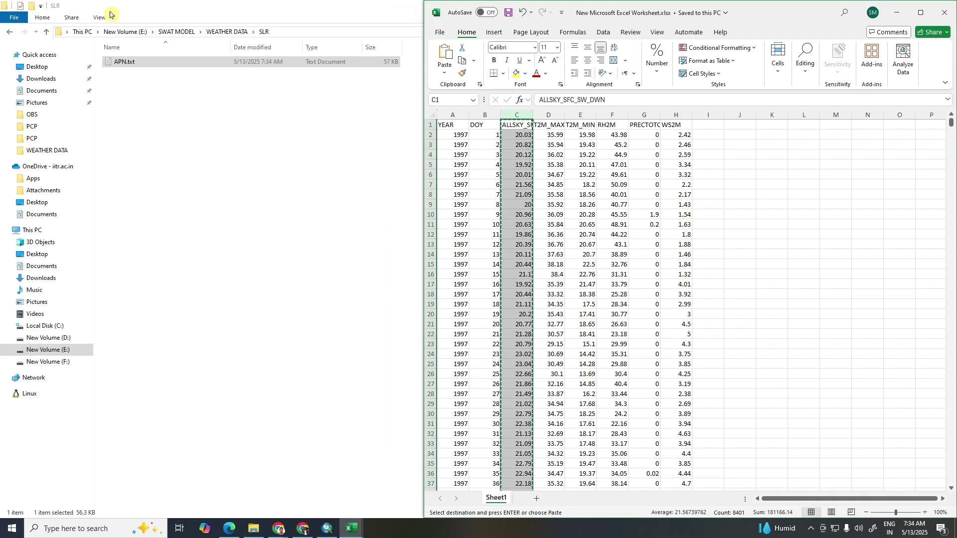
Paste a copy of the PCP folder's APN.txt into the WND folder of WEATHER DATA
left_click(9, 35)
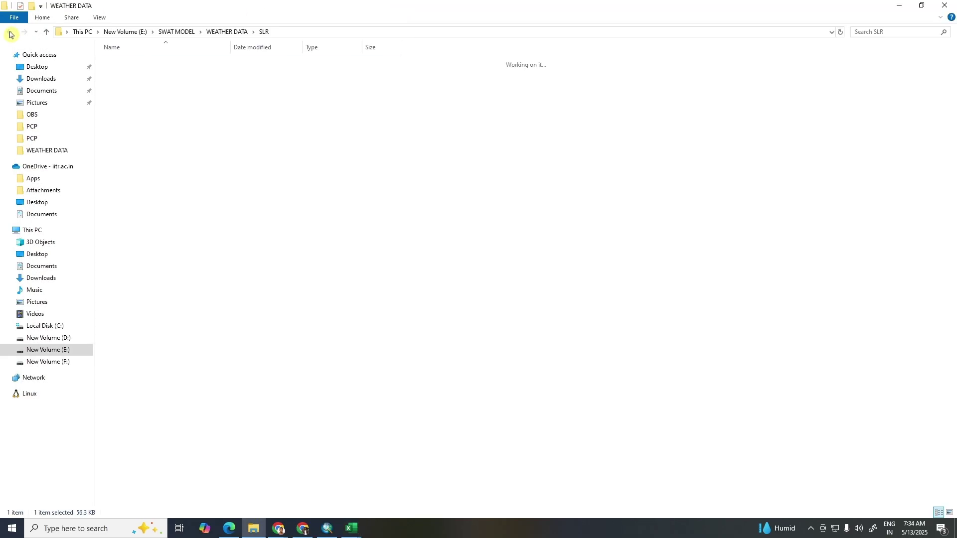
double_click(122, 103)
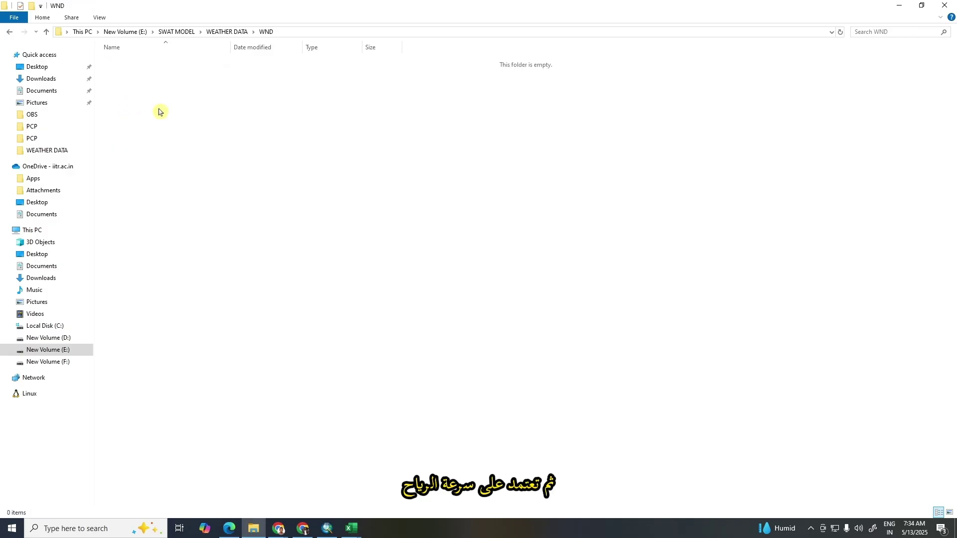
left_click(10, 34)
double_click(145, 65)
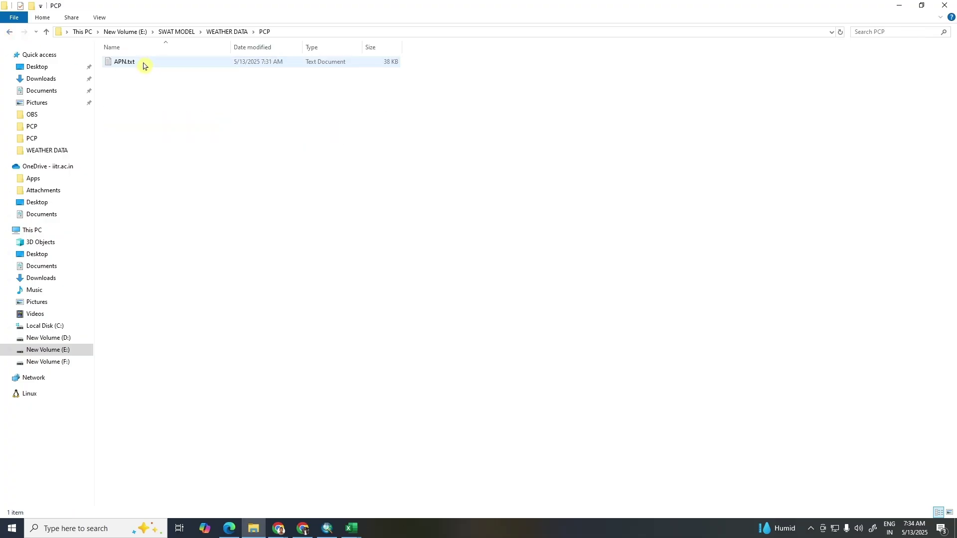
left_click(144, 65)
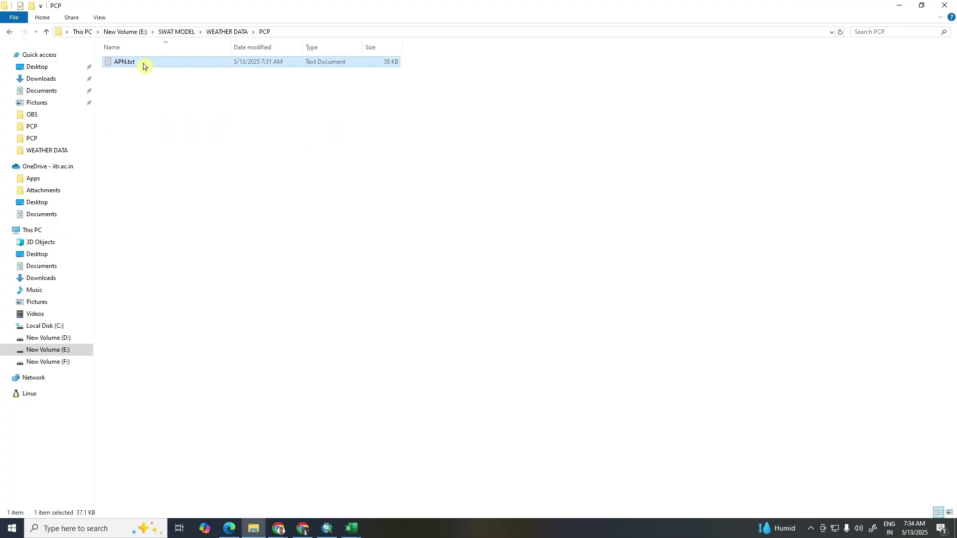
left_click(9, 33)
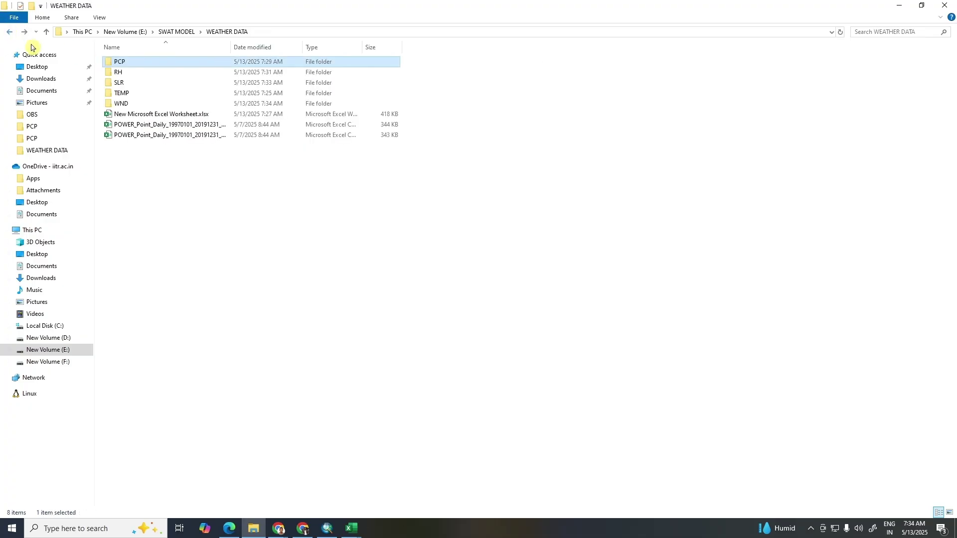
double_click(129, 104)
key("ctrl+v")
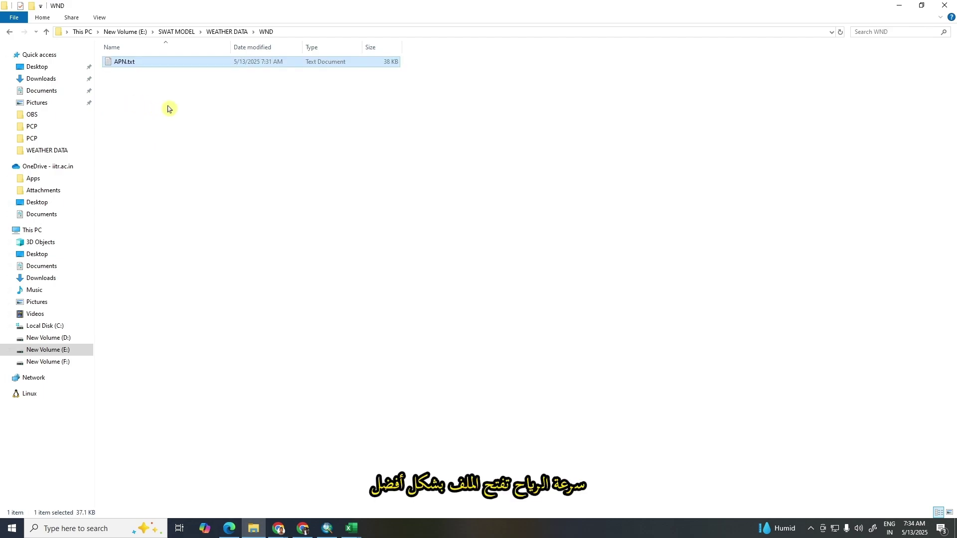
Open the WND folder's APN.txt and copy the whole WS2M column H from New Microsoft Excel Worksheet.xlsx
double_click(120, 64)
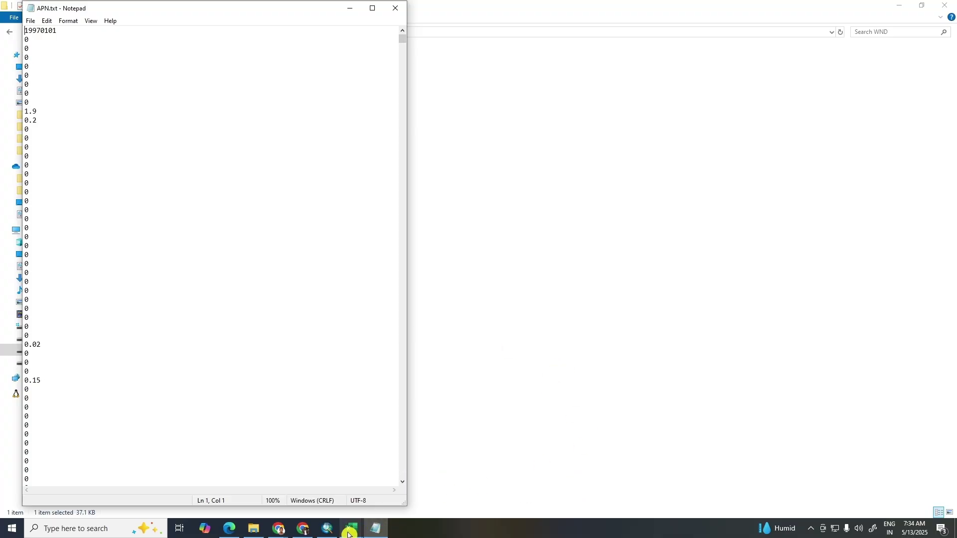
left_click(349, 534)
left_click(377, 488)
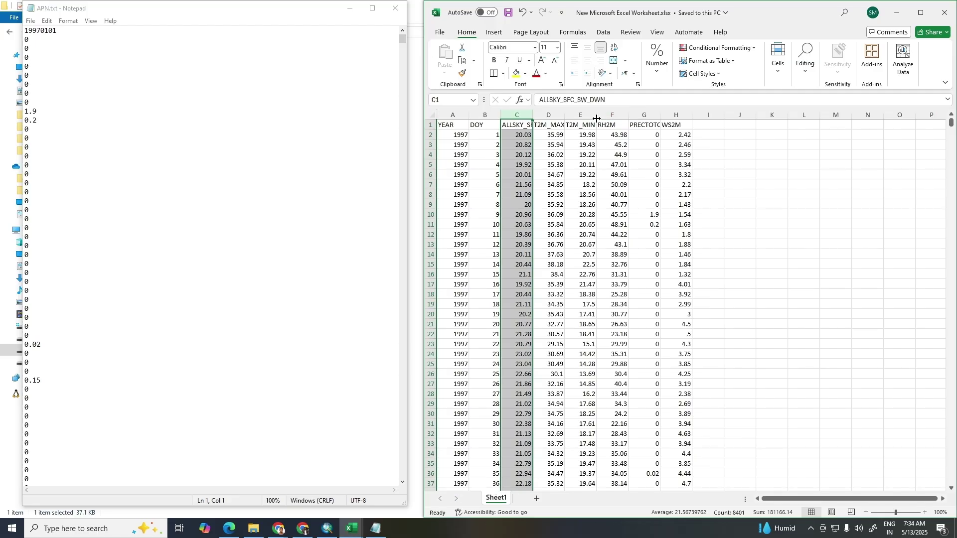
left_click(680, 110)
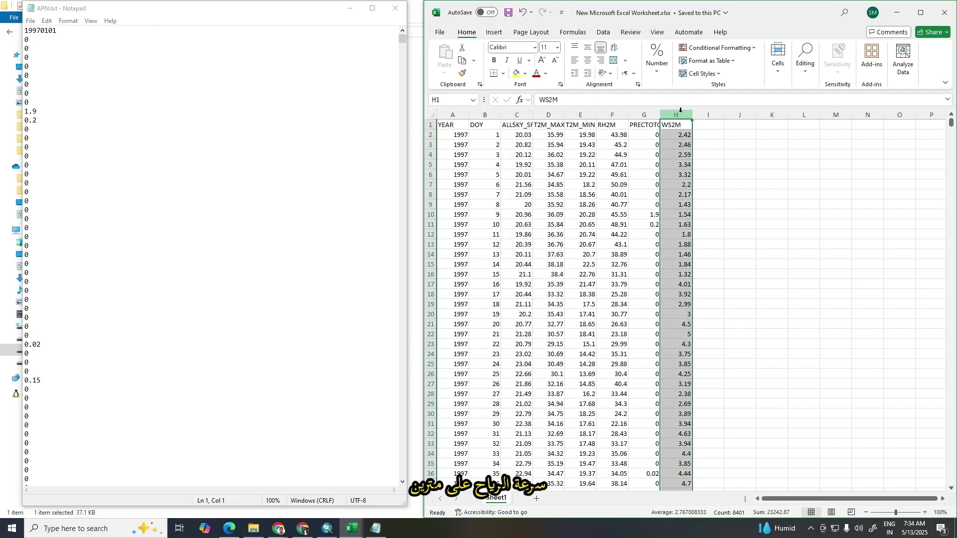
right_click(679, 125)
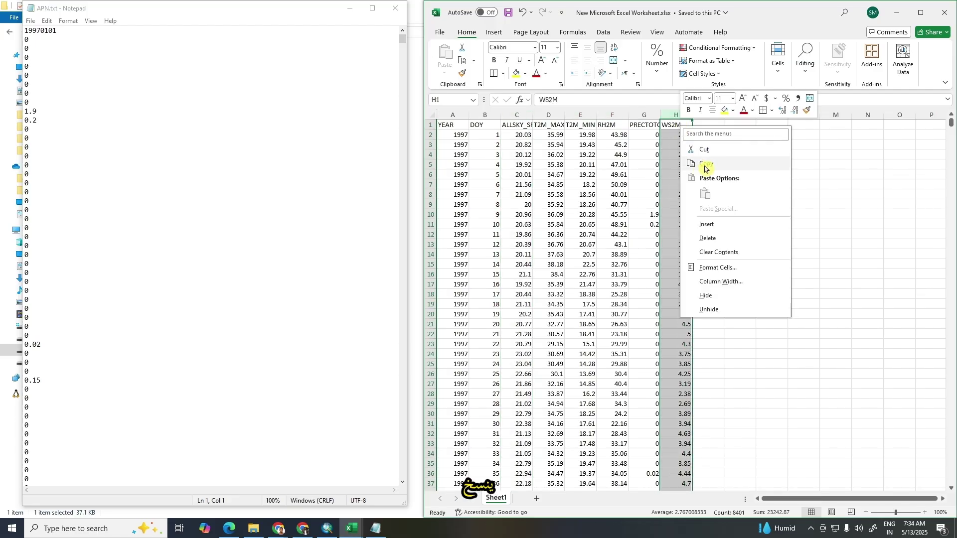
left_click(697, 163)
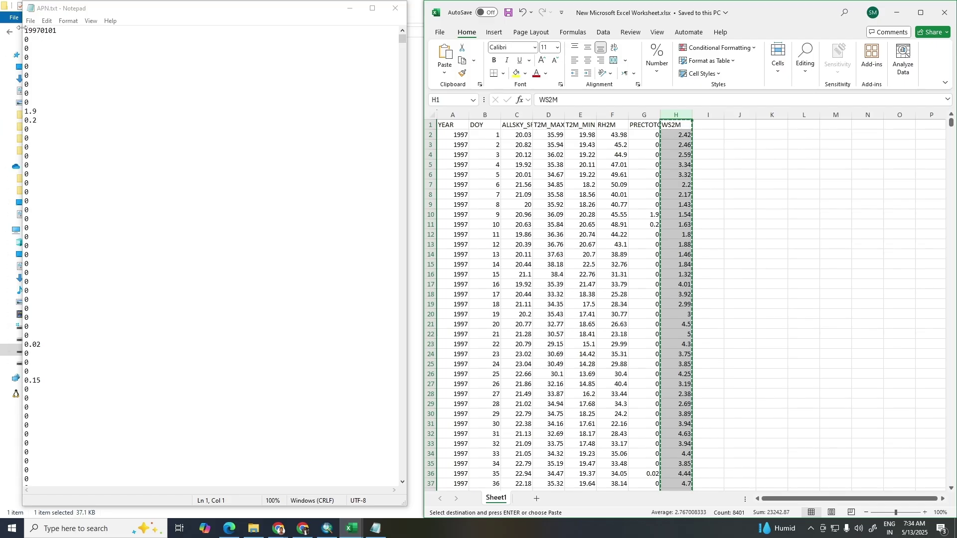
Replace the entire precipitation contents of the WND folder's APN.txt with the copied WS2M column
left_click_drag(25, 30, 72, 39)
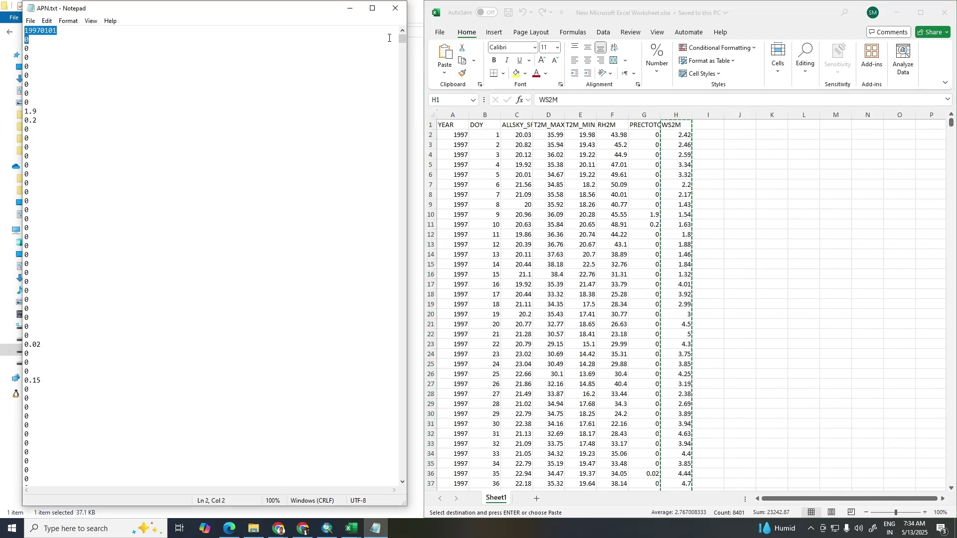
left_click_drag(402, 39, 402, 474)
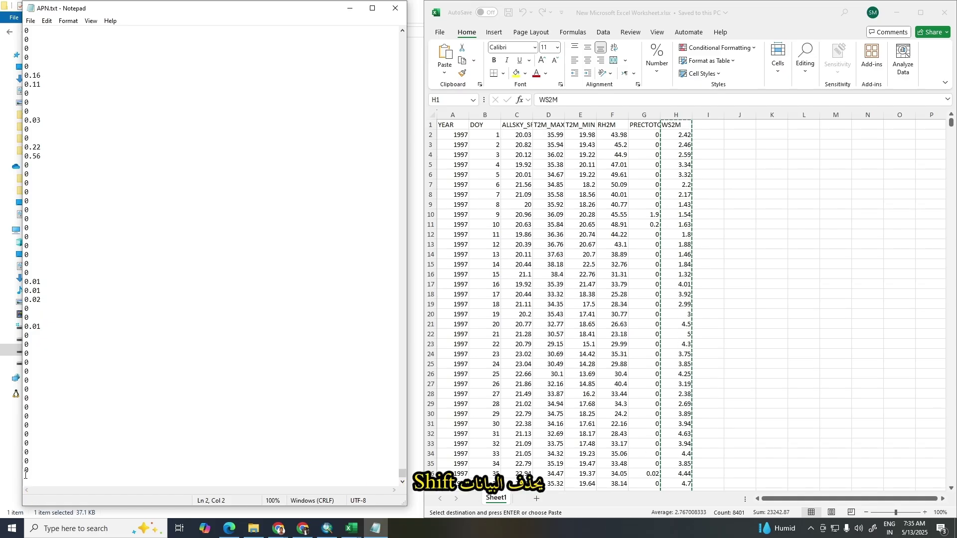
left_click(49, 467, "shift")
key("Delete")
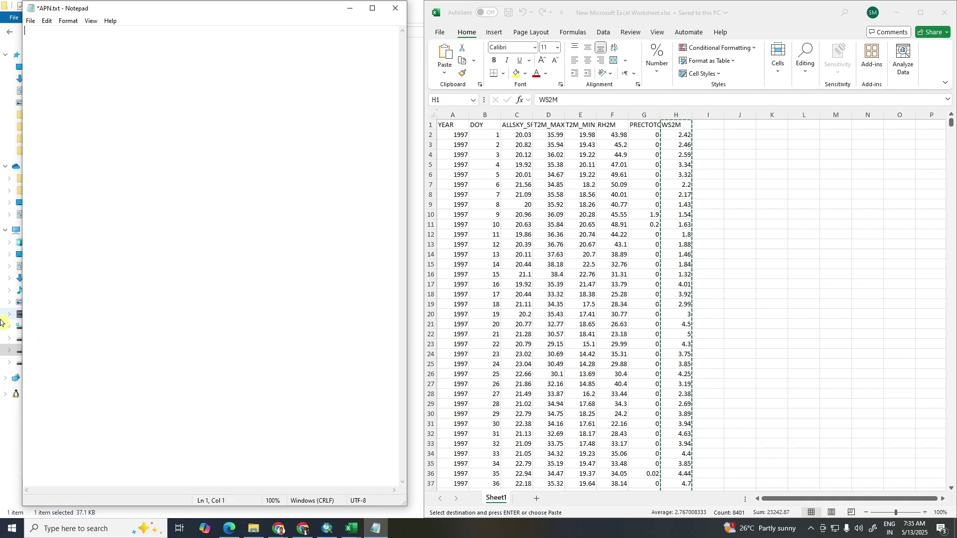
right_click(26, 30)
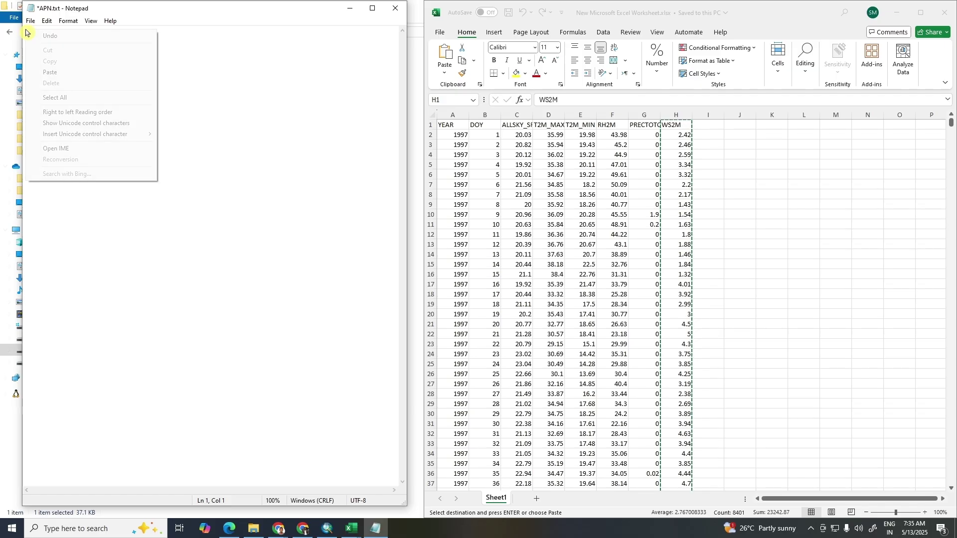
left_click(58, 69)
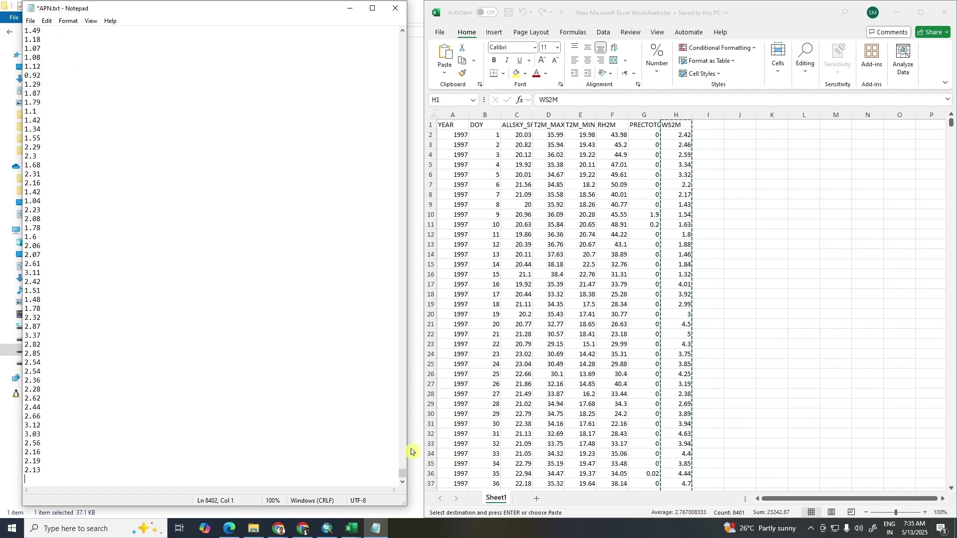
Replace the WS2M header with the start date 19970101, and save and close APN.txt
left_click_drag(400, 477, 409, 32)
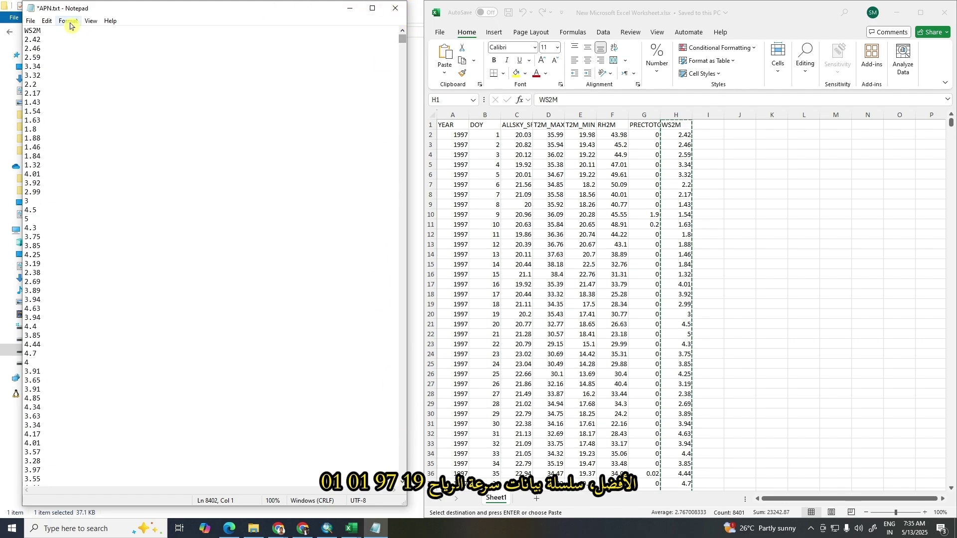
left_click_drag(60, 30, 2, 23)
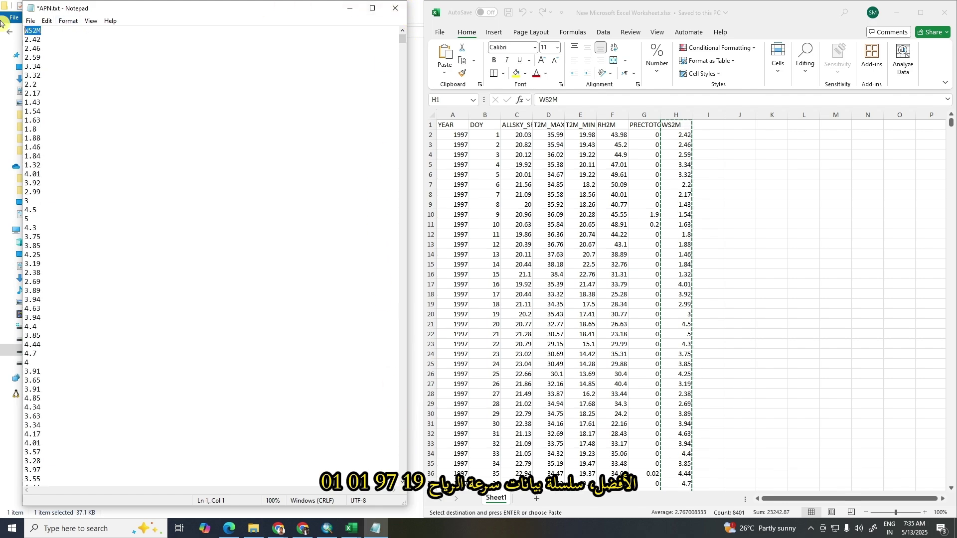
key("Delete")
left_click(30, 21)
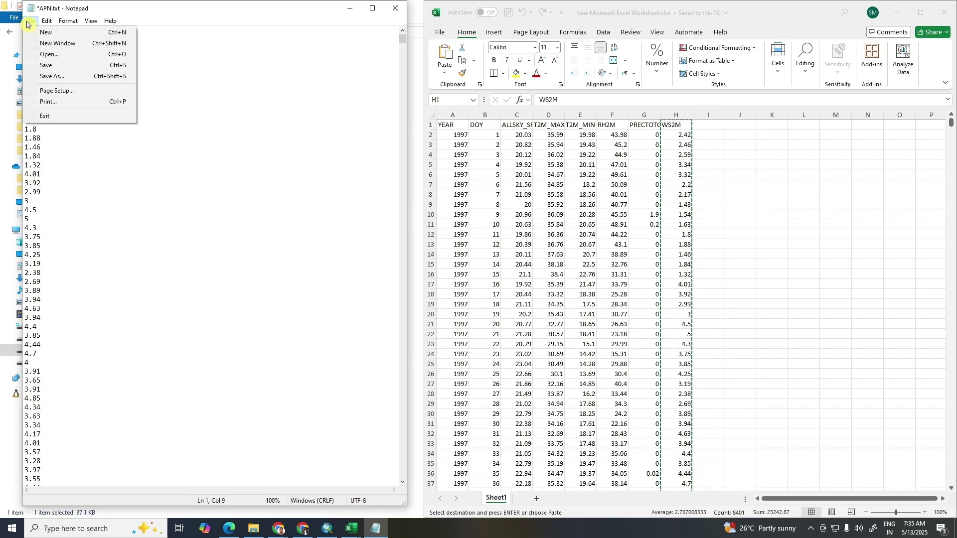
mouse_move(53, 27)
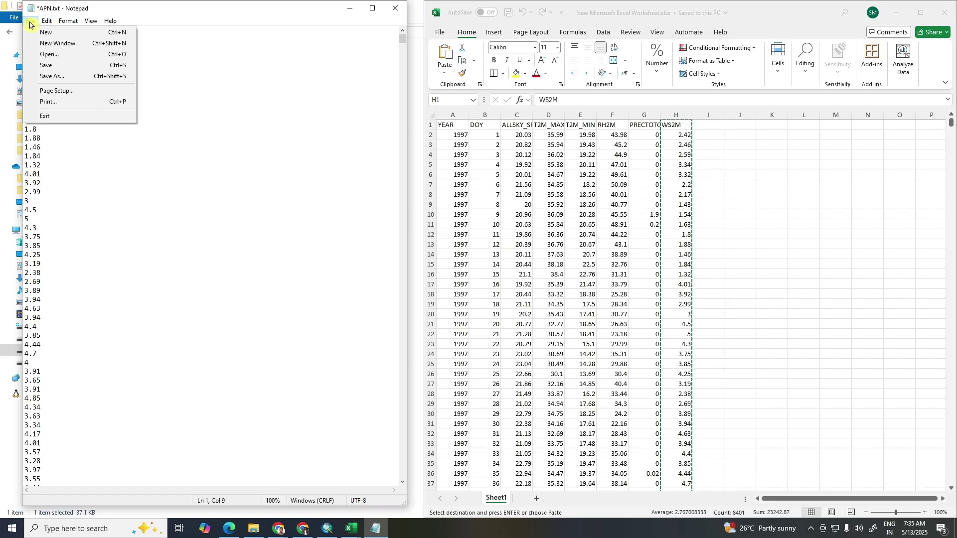
left_click(50, 65)
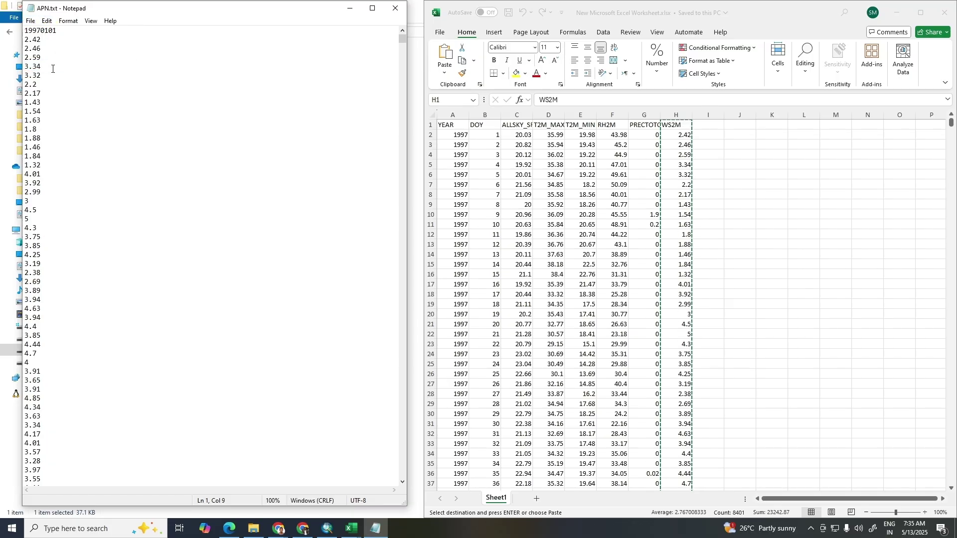
left_click(397, 10)
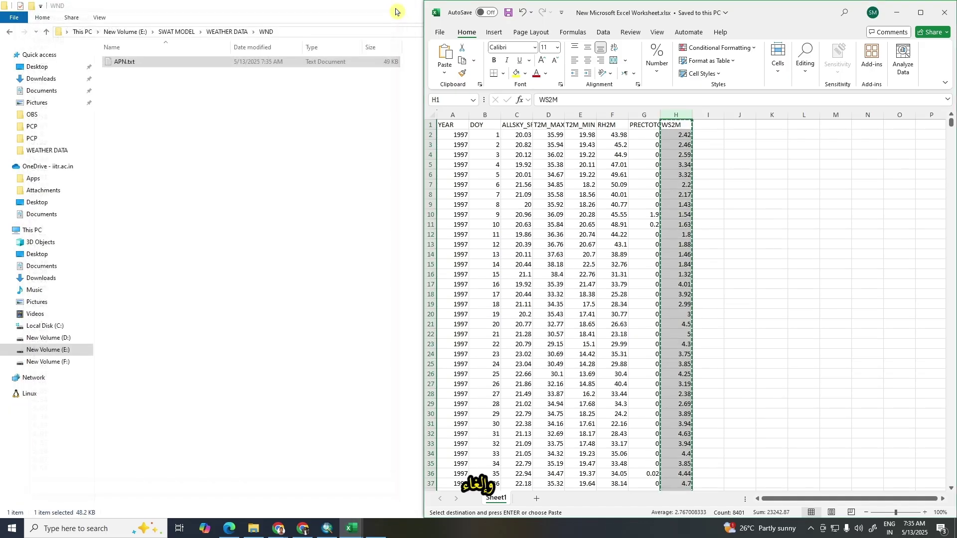
Paste a copy of New Microsoft Excel Worksheet.xlsx from WEATHER DATA into the TEMP folder
left_click(9, 32)
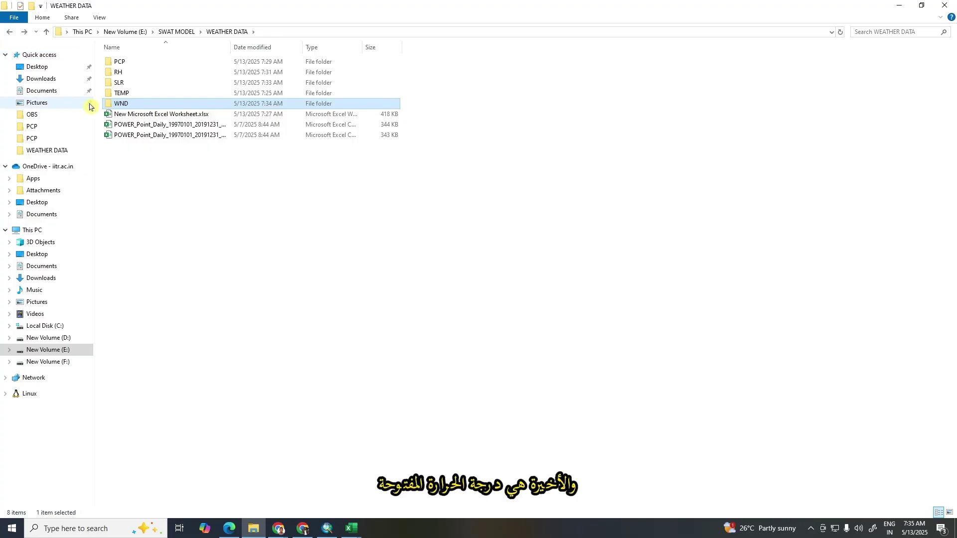
double_click(133, 94)
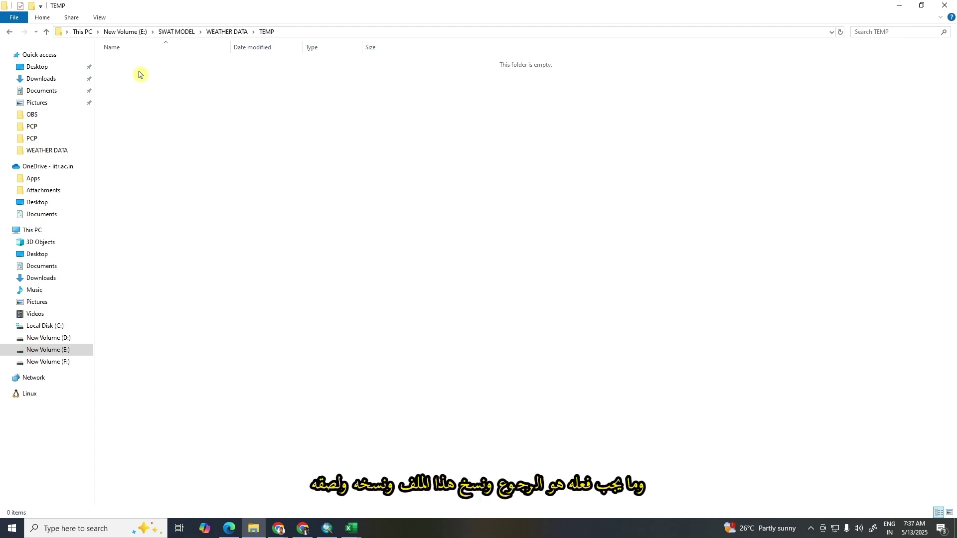
left_click(11, 35)
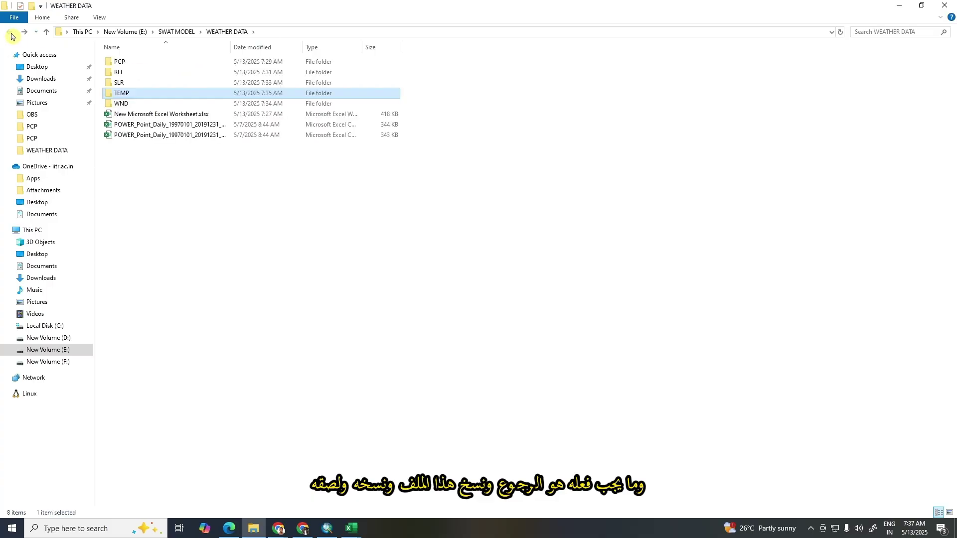
left_click(191, 117)
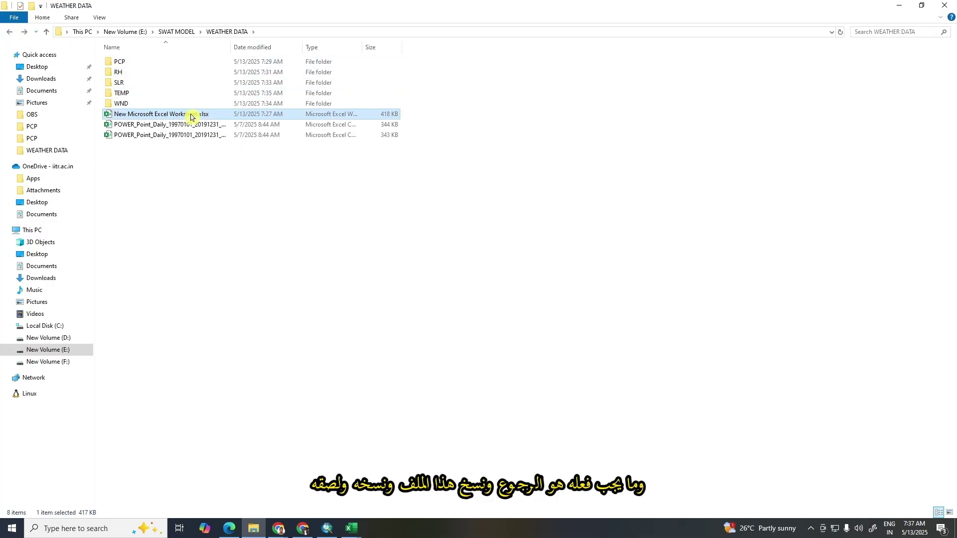
double_click(131, 94)
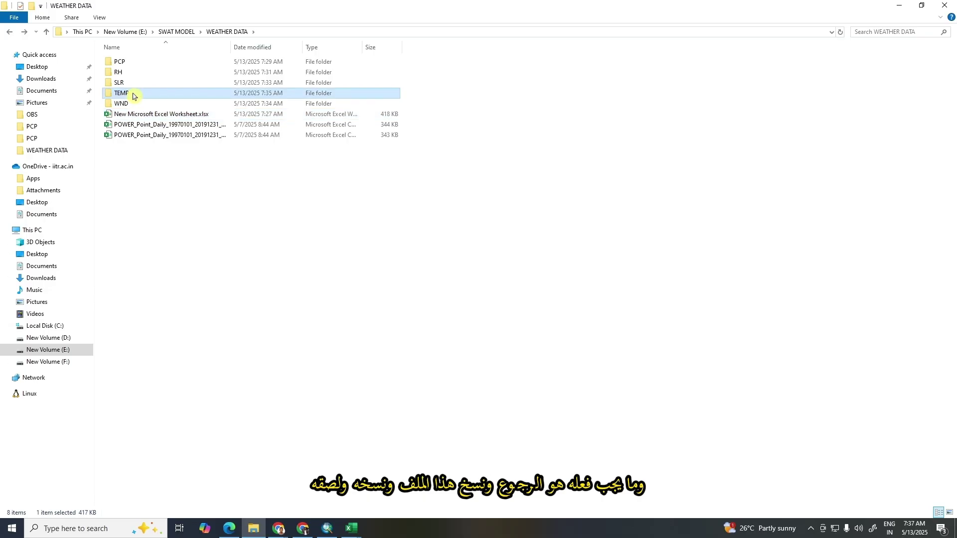
key("ctrl+v")
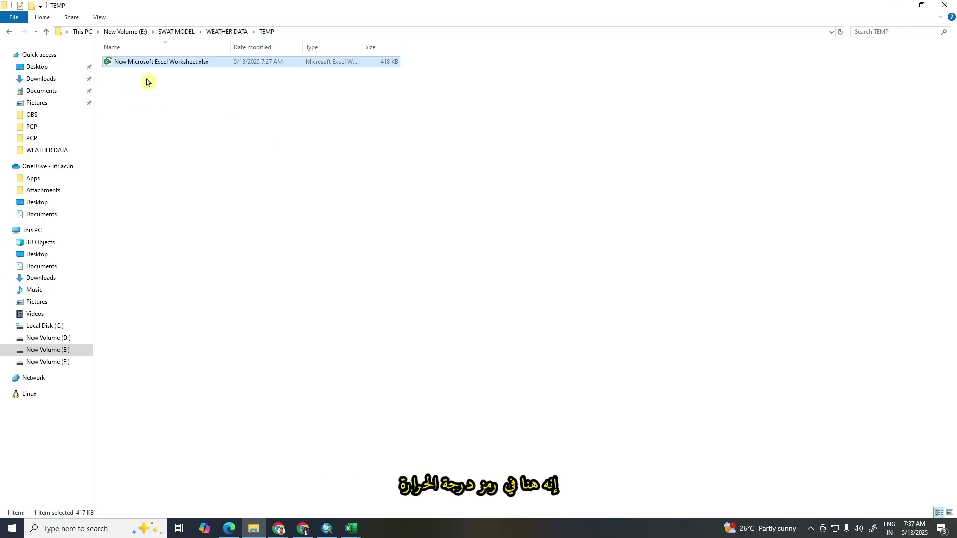
Try to open the TEMP copy of the worksheet, and delete the YEAR, DOY and ALLSKY solar radiation columns from the workbook
double_click(202, 63)
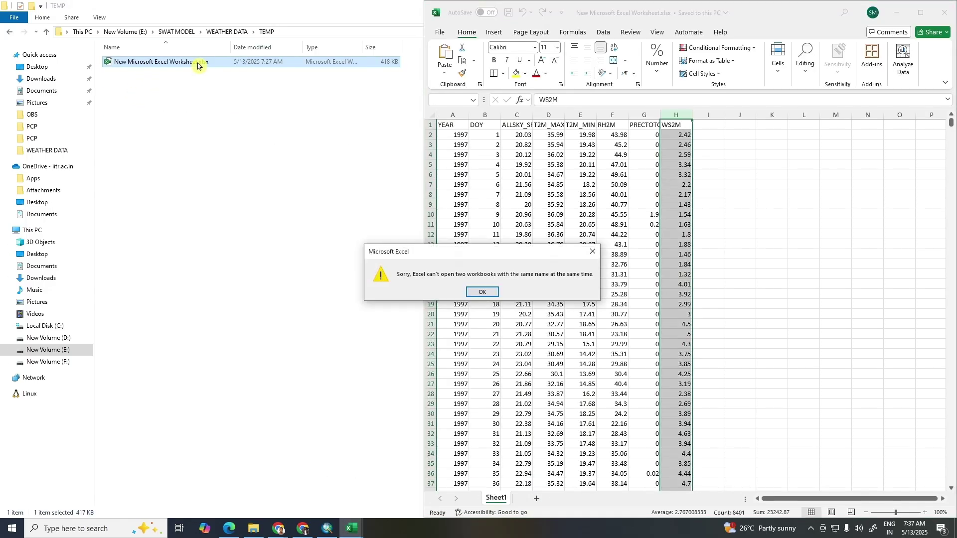
left_click(484, 291)
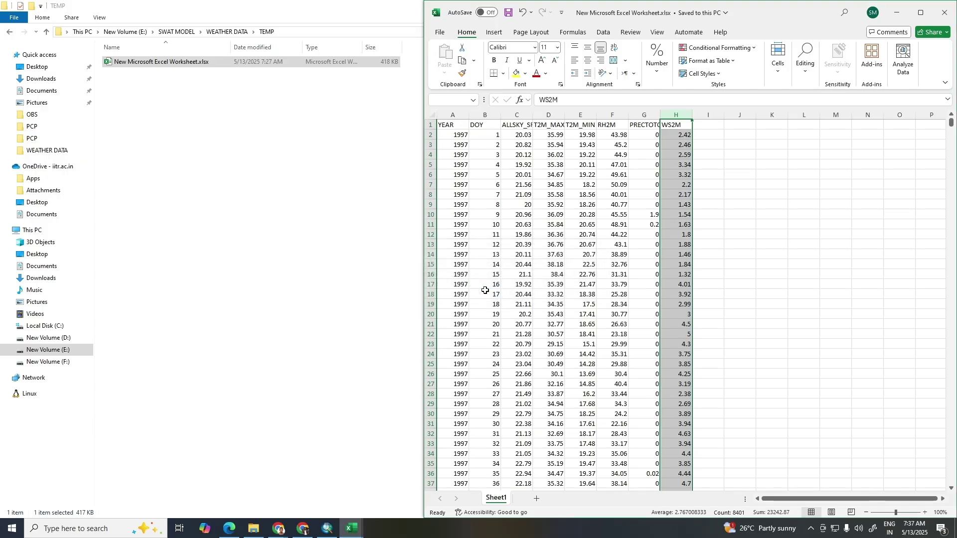
left_click(799, 144)
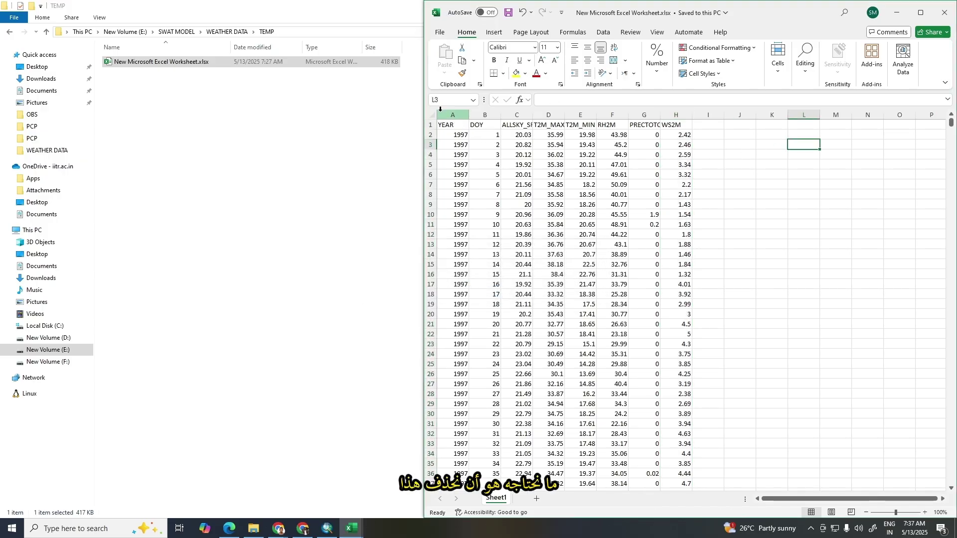
left_click_drag(440, 113, 522, 114)
right_click(523, 118)
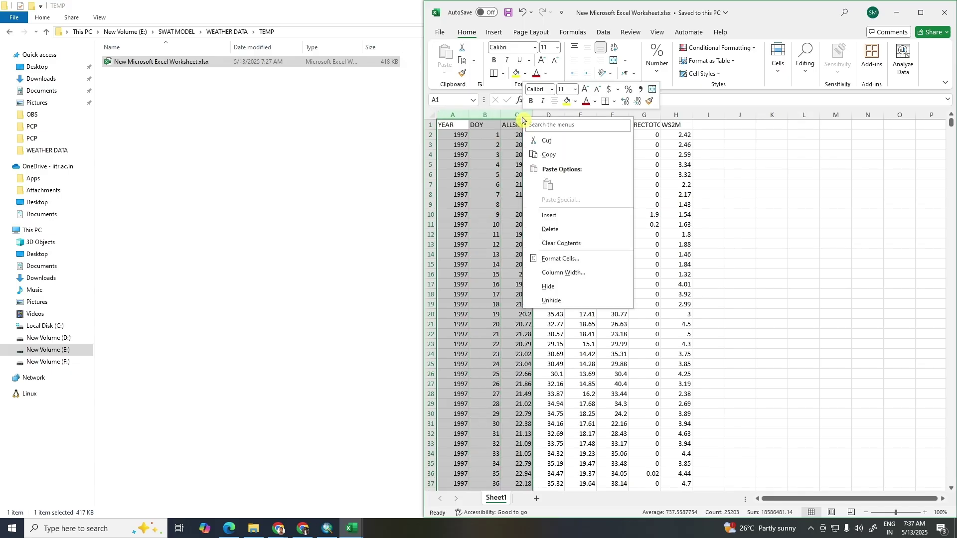
left_click(556, 230)
left_click(643, 145)
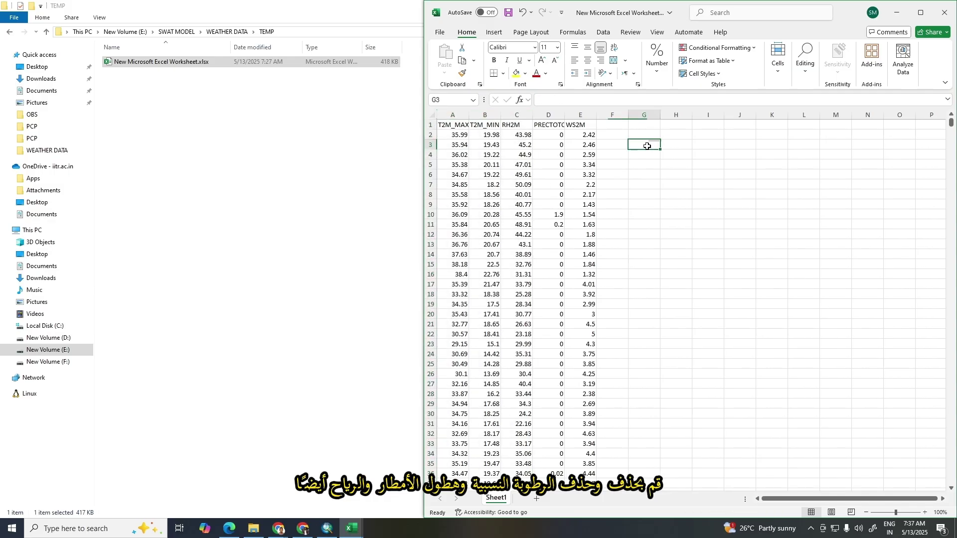
Clear the RH2M, precipitation and WS2M columns, keeping only T2M_MAX and T2M_MIN in the sheet
left_click(510, 117)
left_click_drag(520, 115, 581, 116)
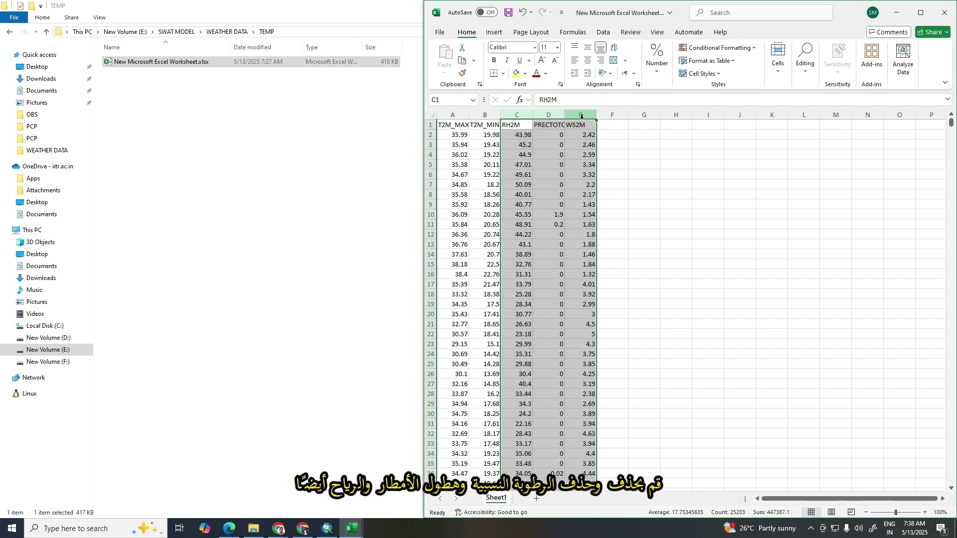
key("Delete")
left_click(689, 152)
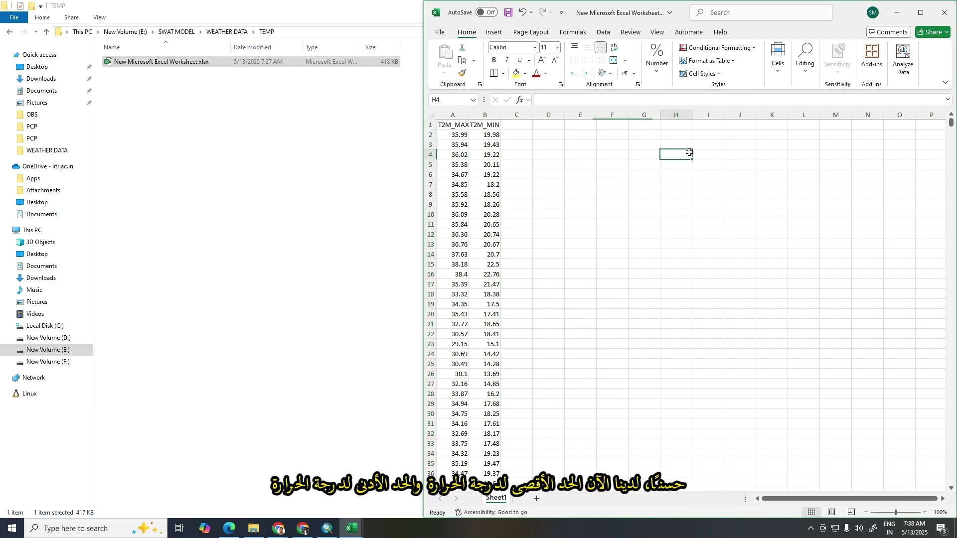
left_click_drag(468, 116, 511, 115)
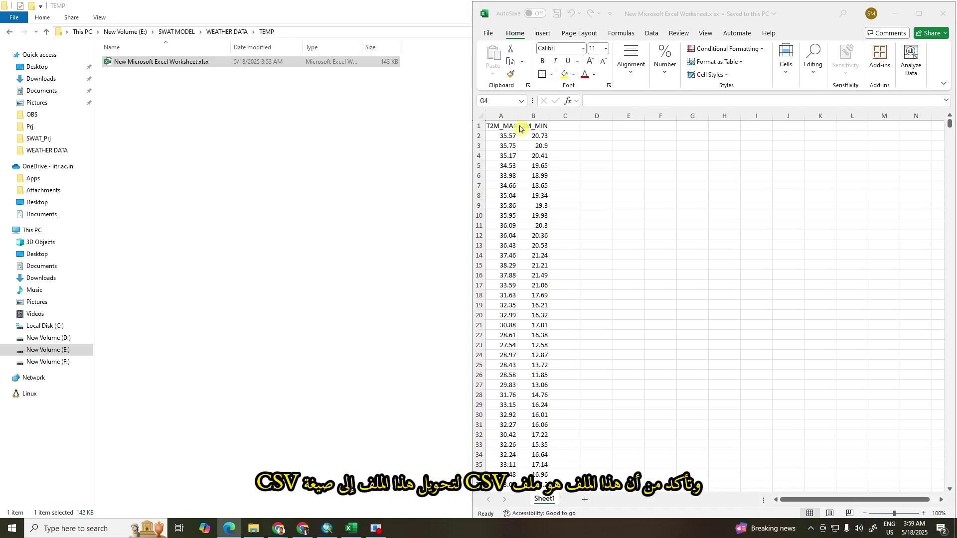
Save the temperature workbook in the TEMP folder as CSV (Comma delimited), and close it
left_click(489, 34)
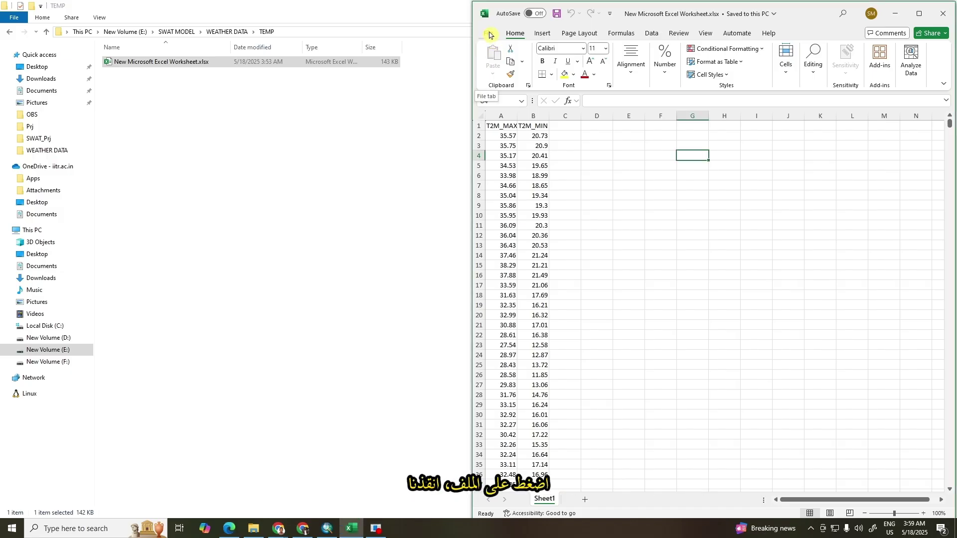
left_click(488, 34)
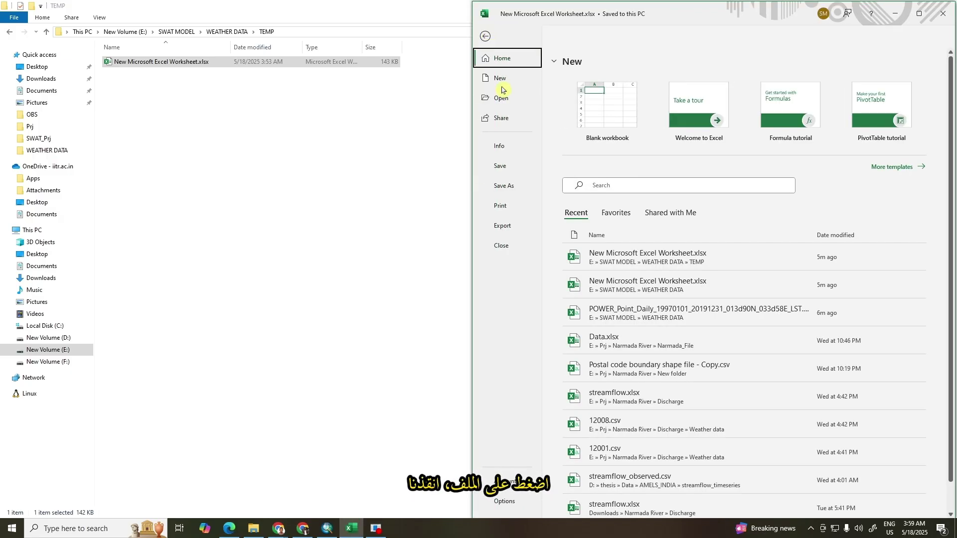
left_click(508, 186)
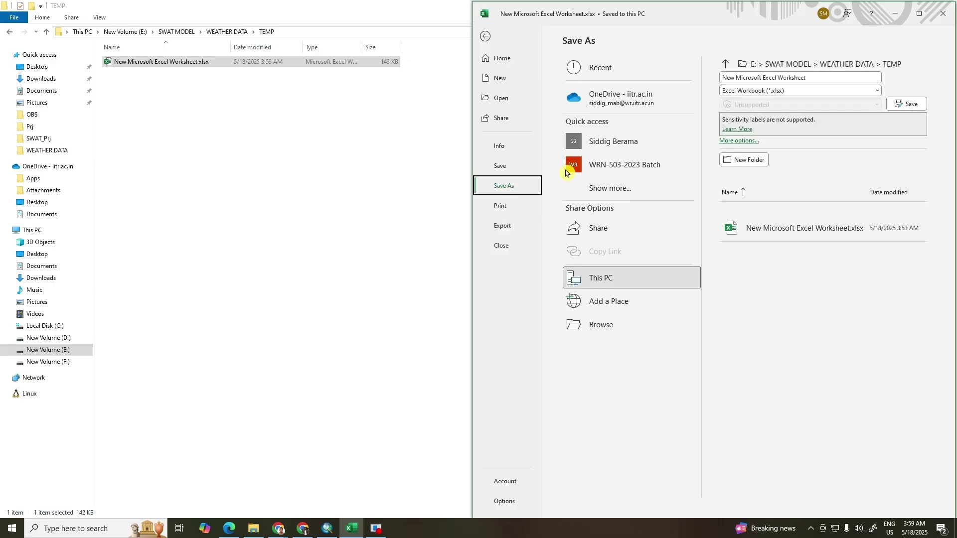
left_click(877, 92)
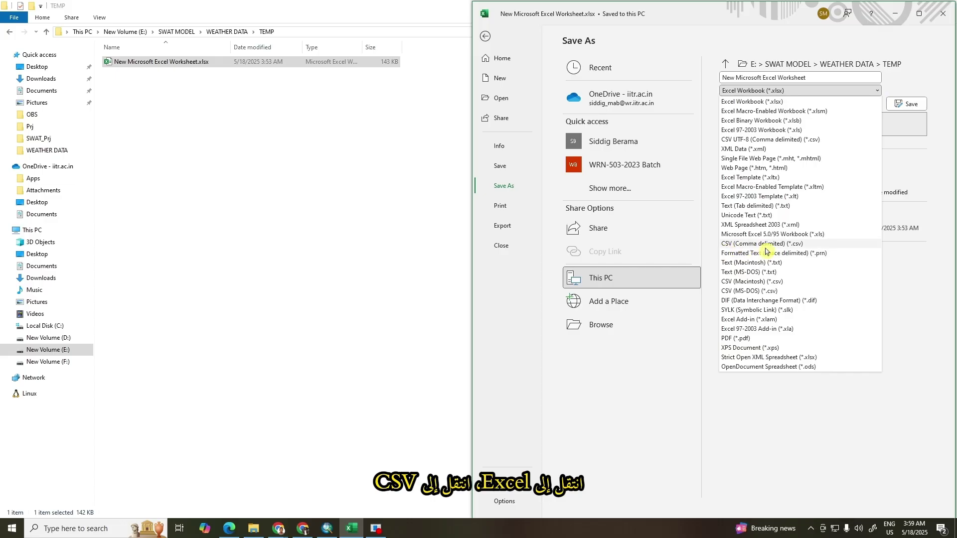
left_click(780, 244)
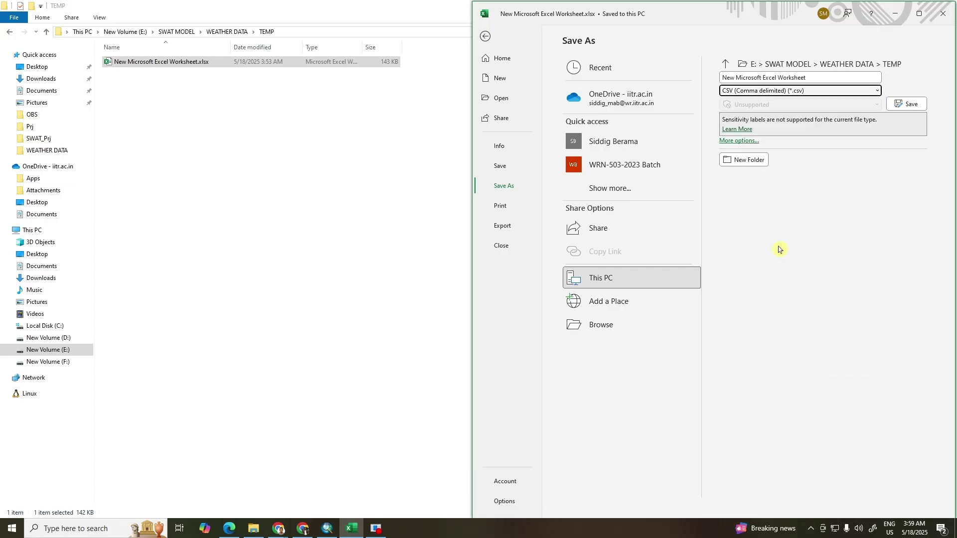
left_click(908, 106)
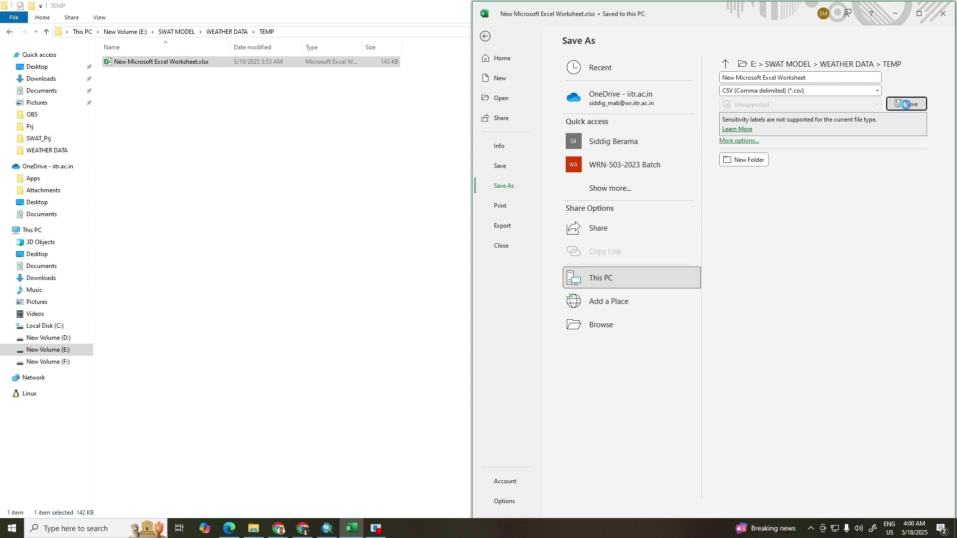
left_click(943, 13)
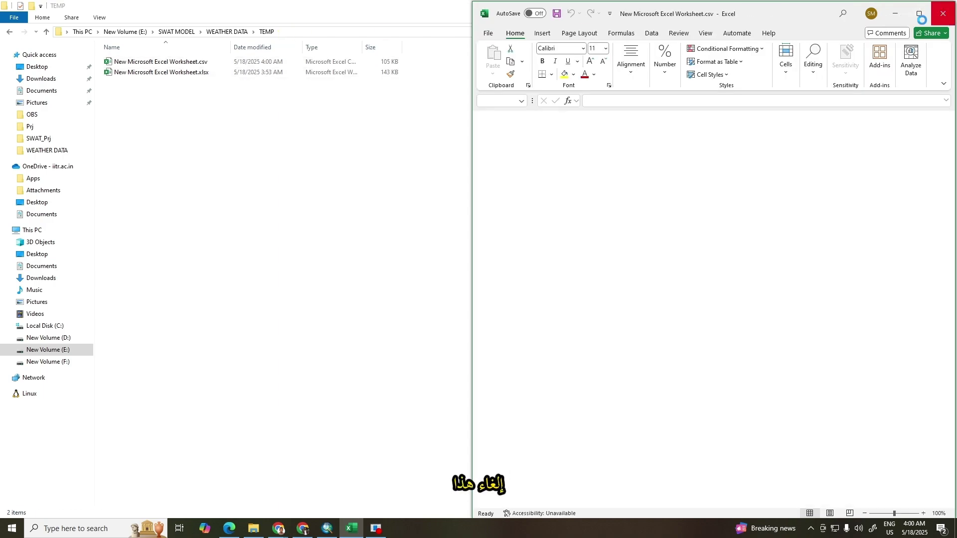
Rename the CSV file in the TEMP folder to New Microsoft Excel Worksheet.txt, accepting the extension change
left_click(209, 62)
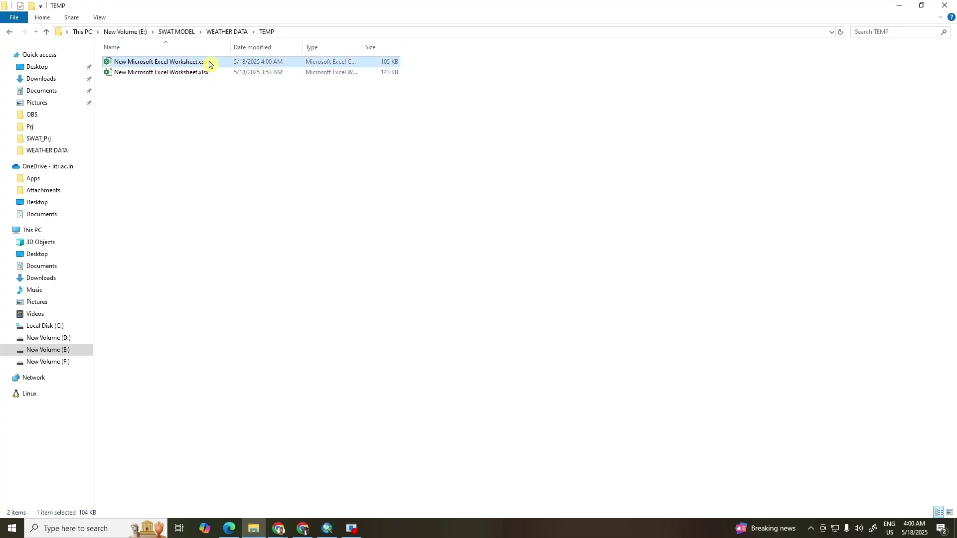
left_click(214, 61)
left_click(213, 61)
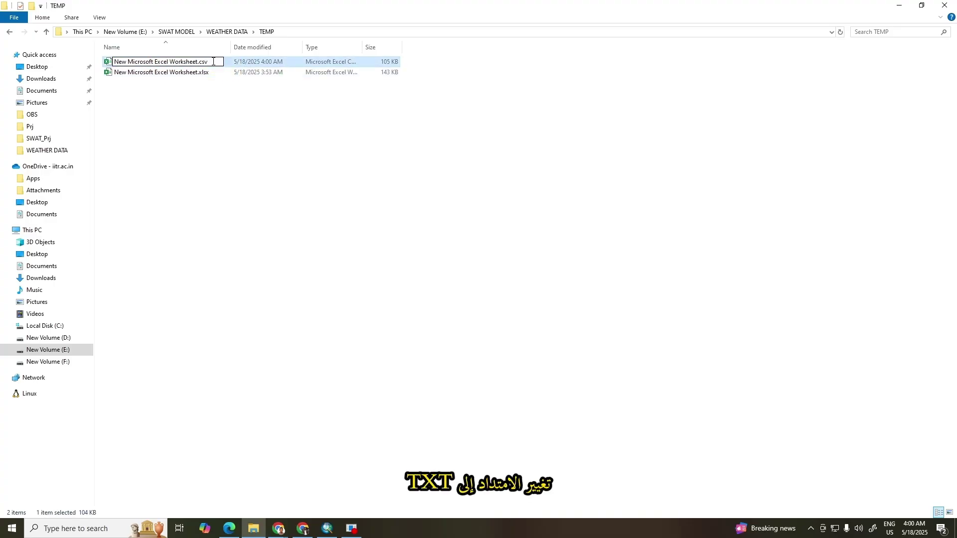
key("BackSpace")
key("BackSpace")
type("txt")
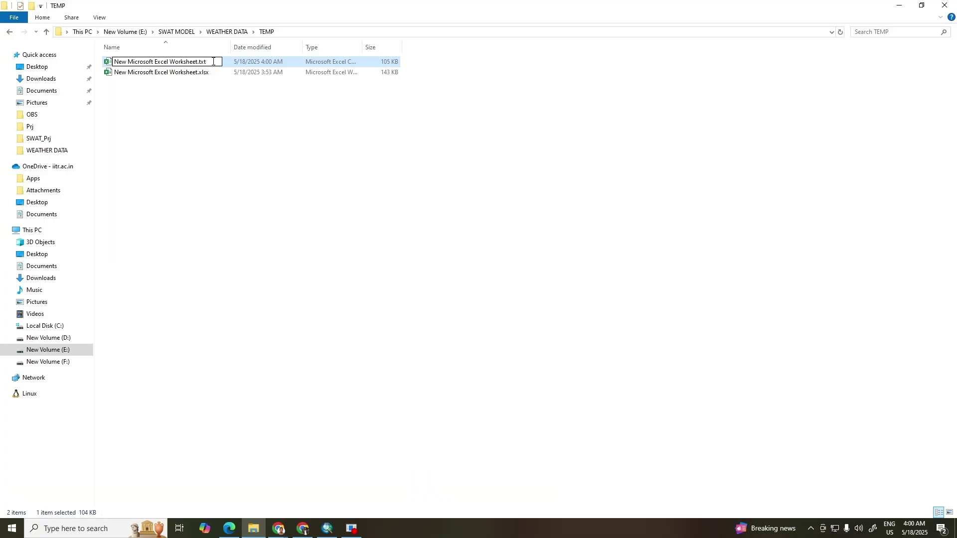
left_click(271, 115)
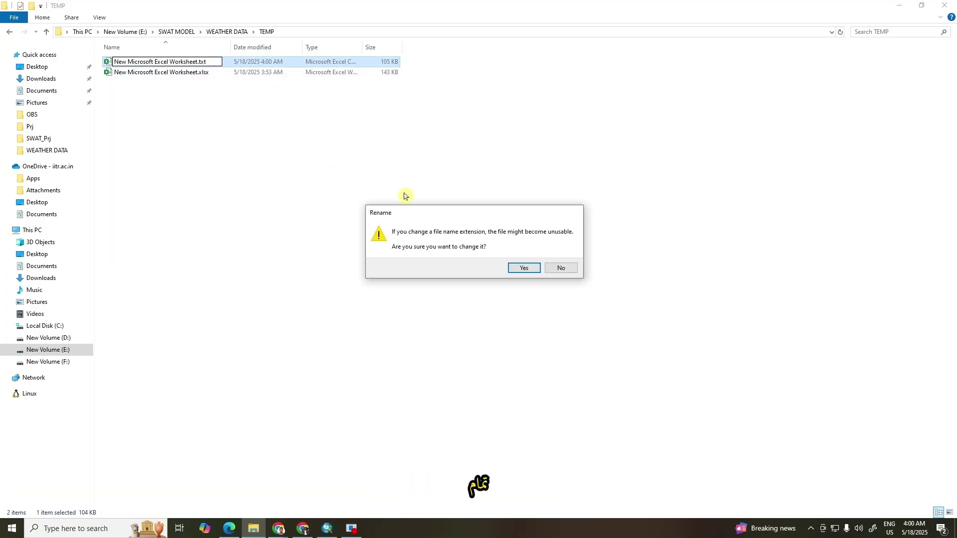
left_click(522, 269)
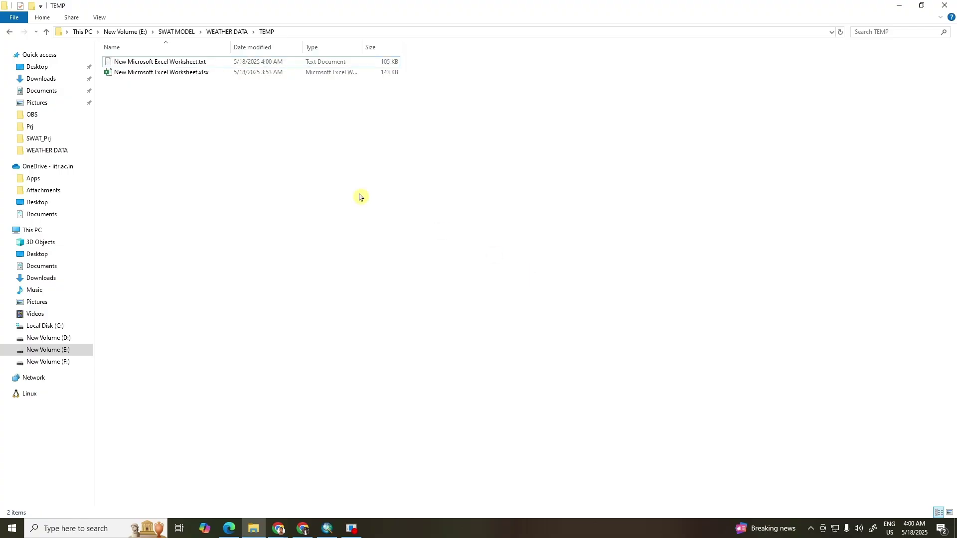
Replace the T2M_MAX,T2M_MIN header in New Microsoft Excel Worksheet.txt with the start date 19970101, and save and close the file
double_click(158, 65)
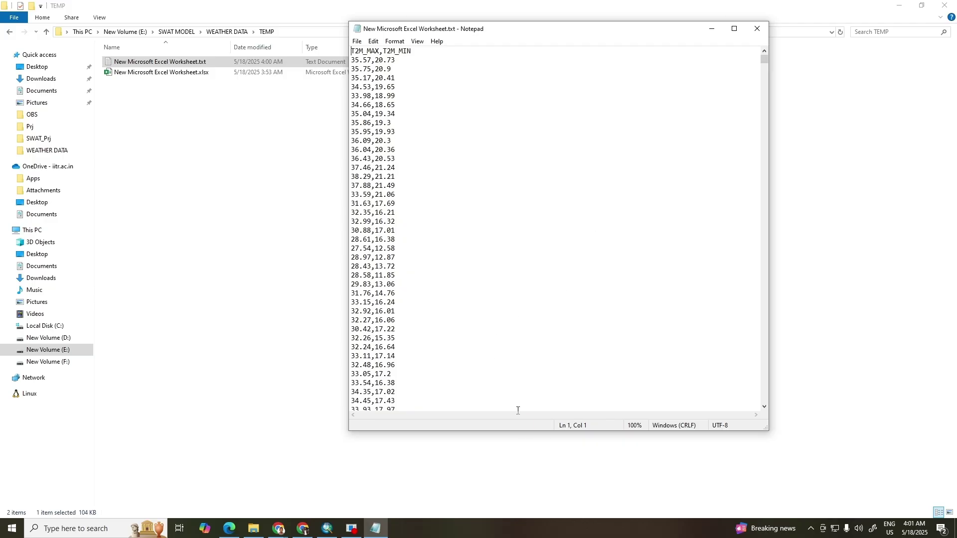
left_click_drag(516, 433, 513, 520)
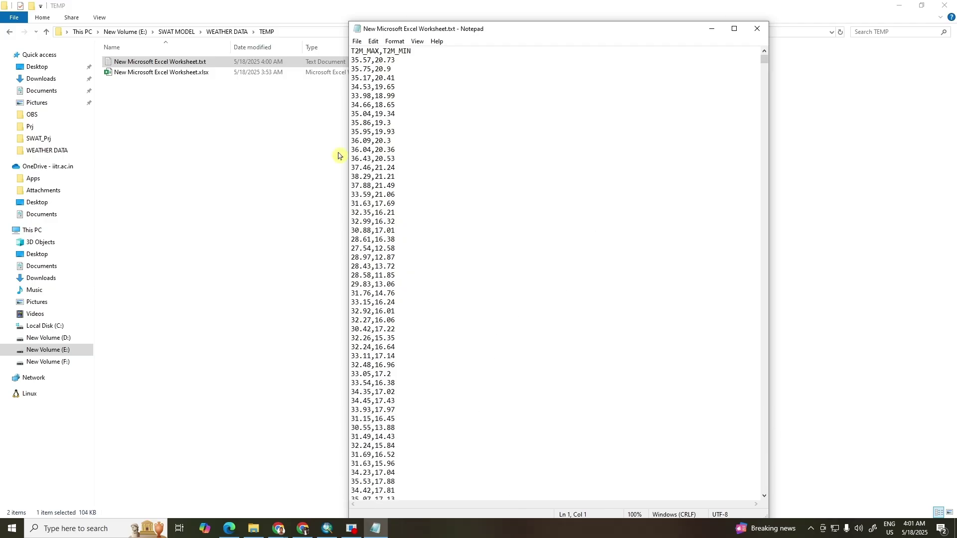
left_click_drag(354, 61, 412, 50)
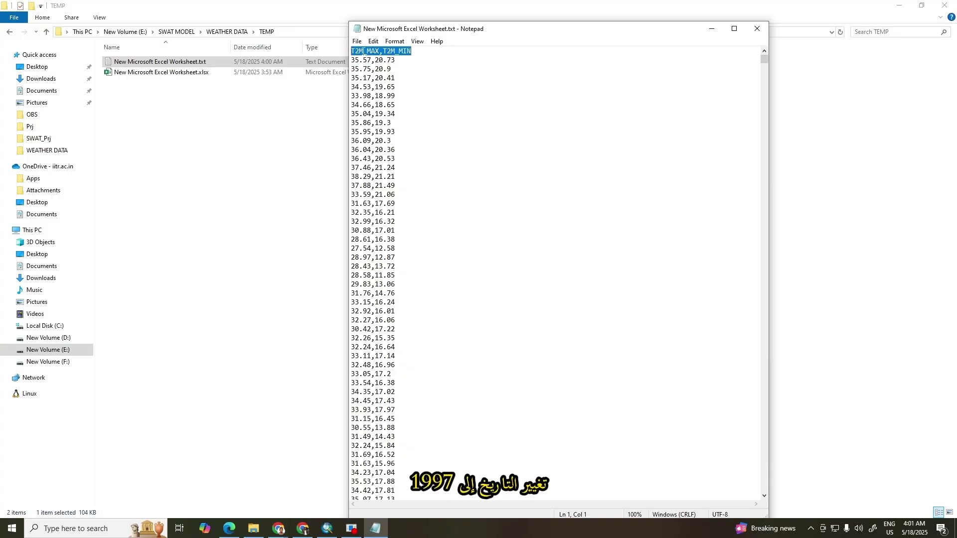
type("1997")
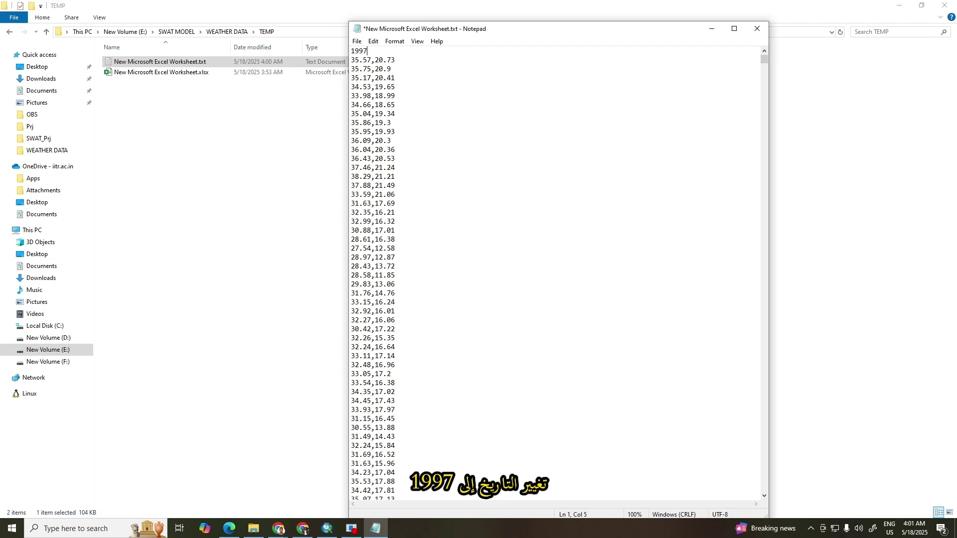
type("0101")
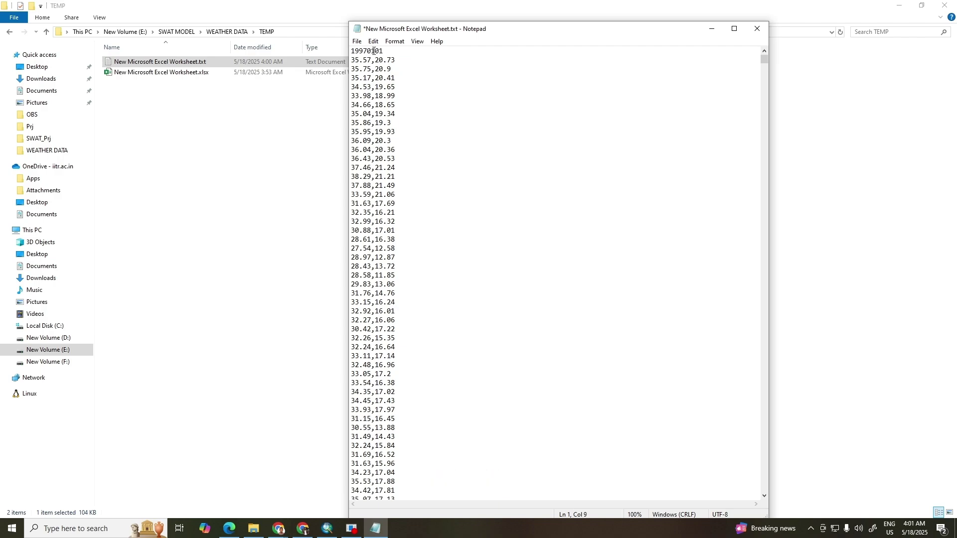
left_click(357, 41)
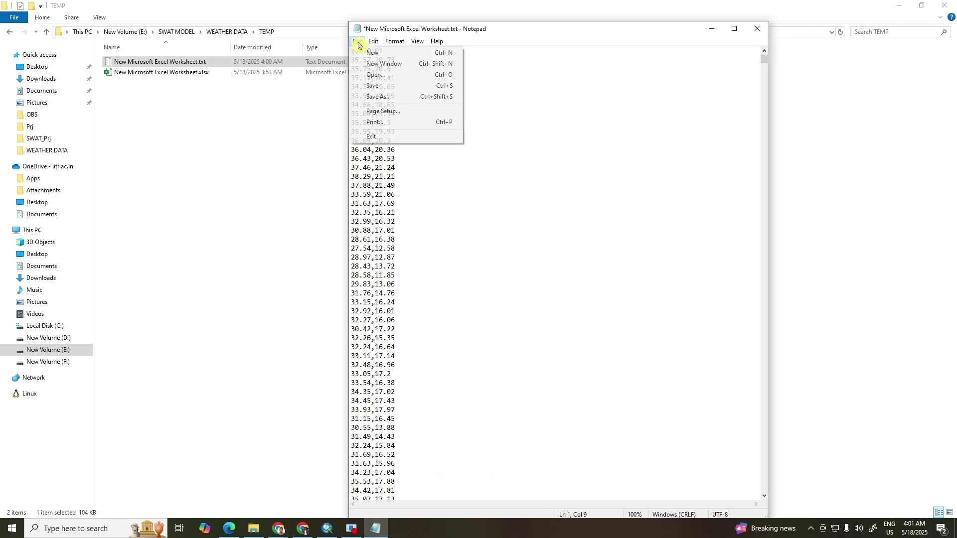
left_click(371, 87)
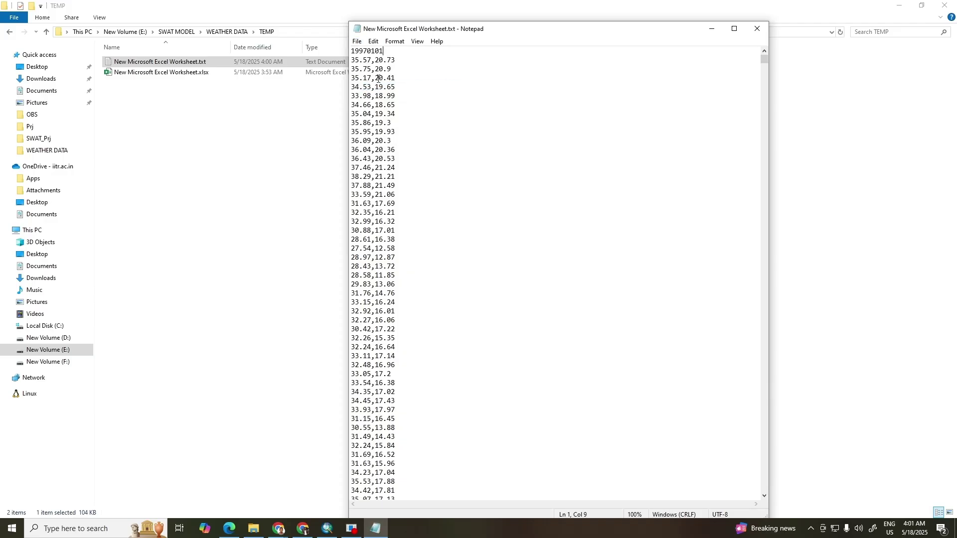
left_click(754, 33)
Permanently delete New Microsoft Excel Worksheet.xlsx from the TEMP folder
left_click(146, 74)
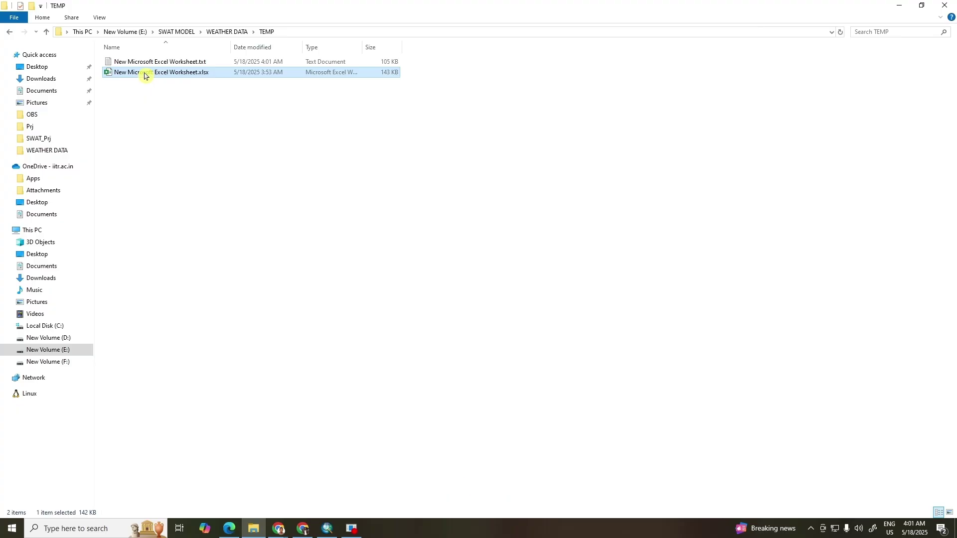
key("shift+Delete")
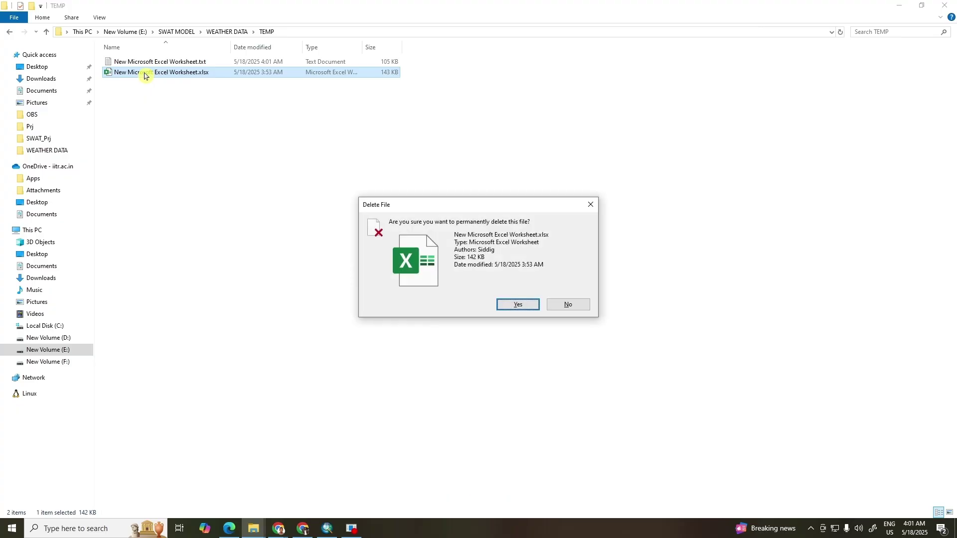
key("Return")
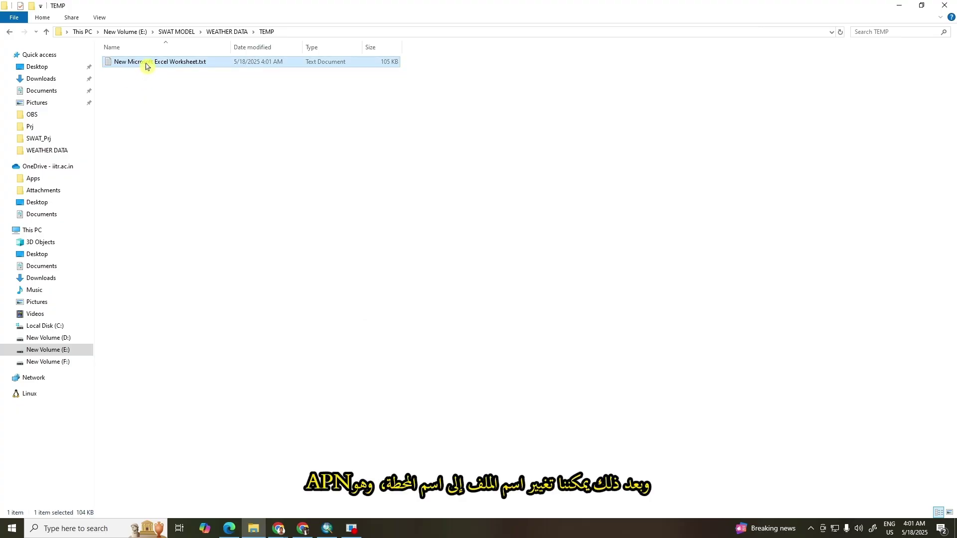
Rename the remaining text file in the TEMP folder as APN.txt
left_click(146, 67)
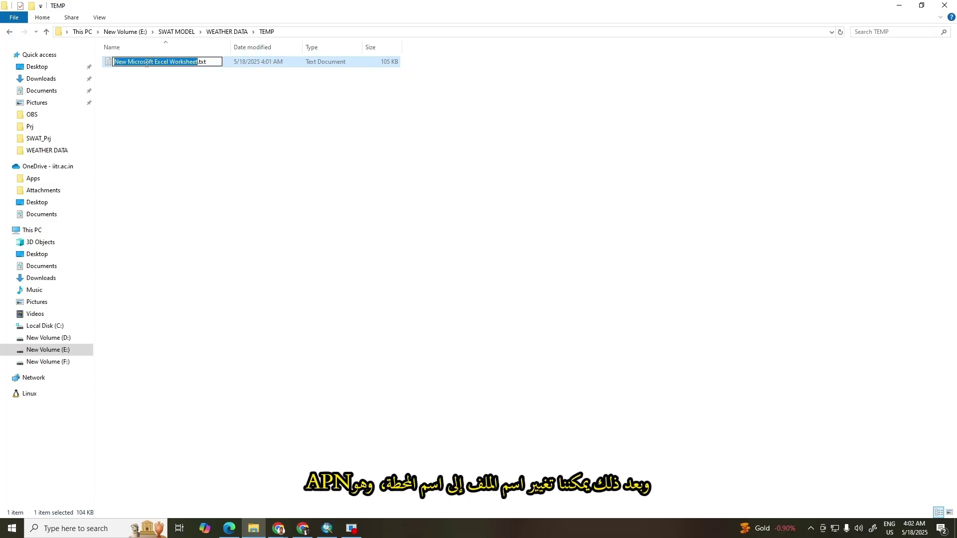
type("A")
type("PN")
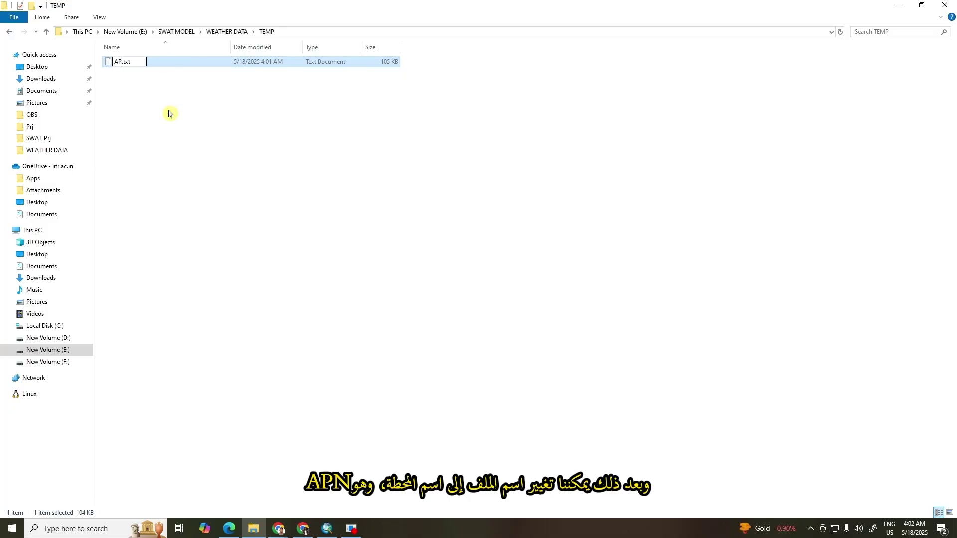
key("Return")
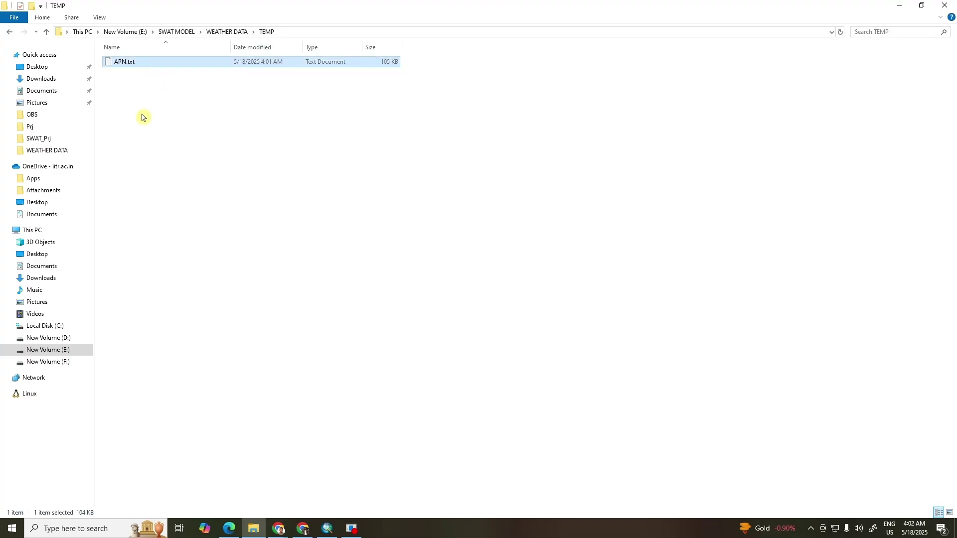
Duplicate APN.txt in the TEMP folder and rename the copy as AMBO.txt
key("ctrl+c")
key("ctrl+v")
left_click(135, 60)
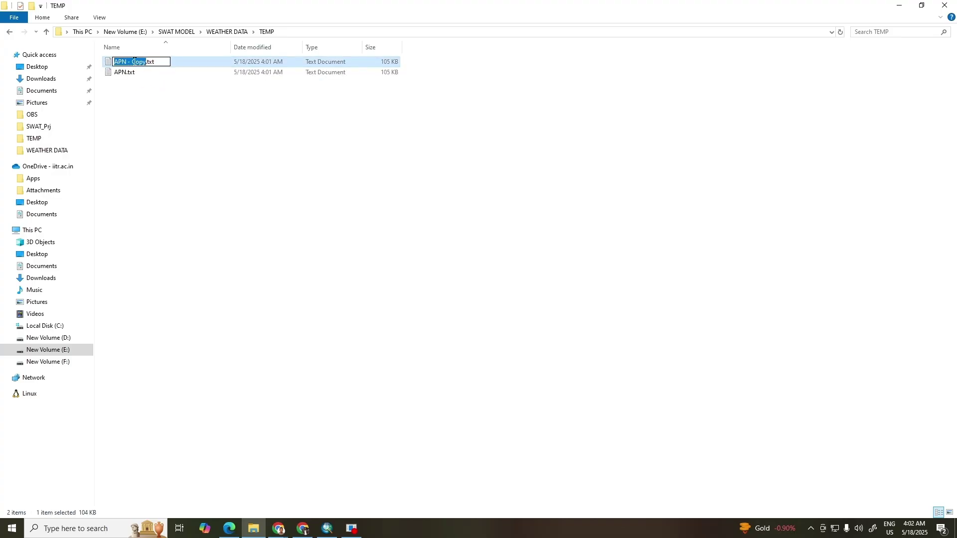
type("AM")
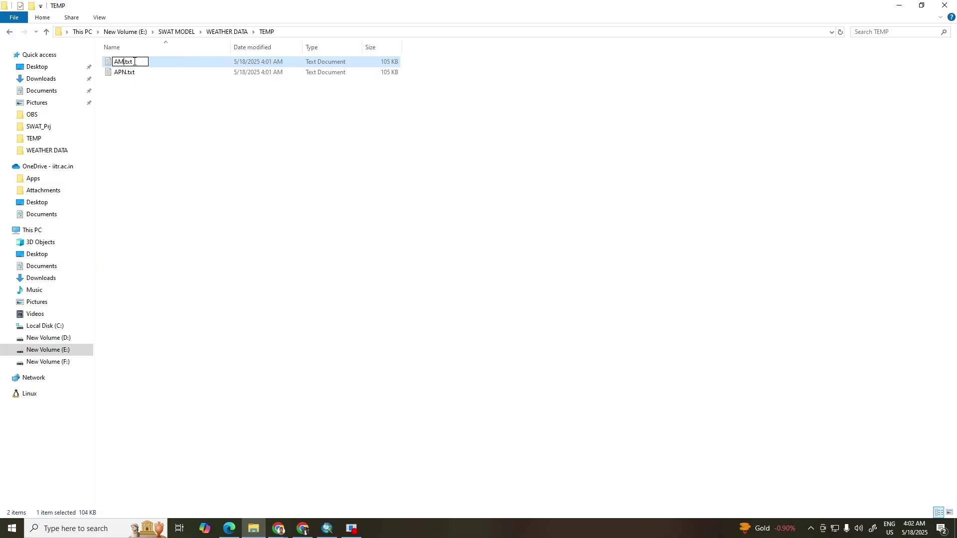
type("BO")
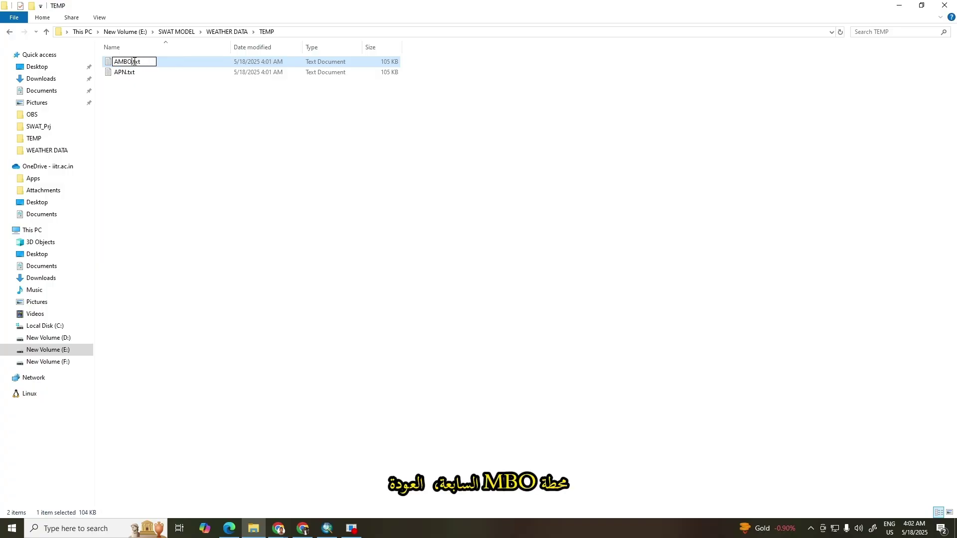
left_click(137, 130)
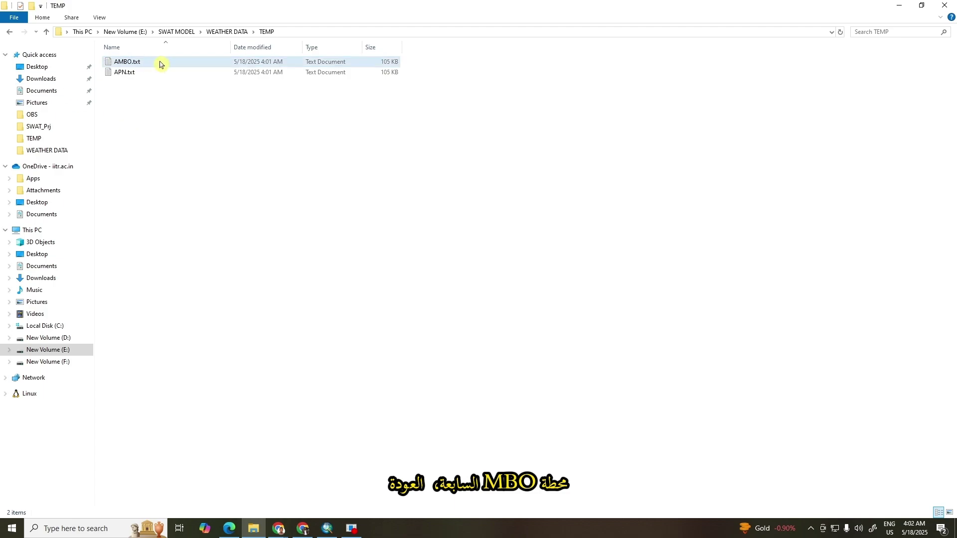
Open New Microsoft Excel Worksheet.xlsx from the WEATHER DATA folder and arrange it side by side with the POWER_Point_Daily CSV in Excel
left_click(9, 33)
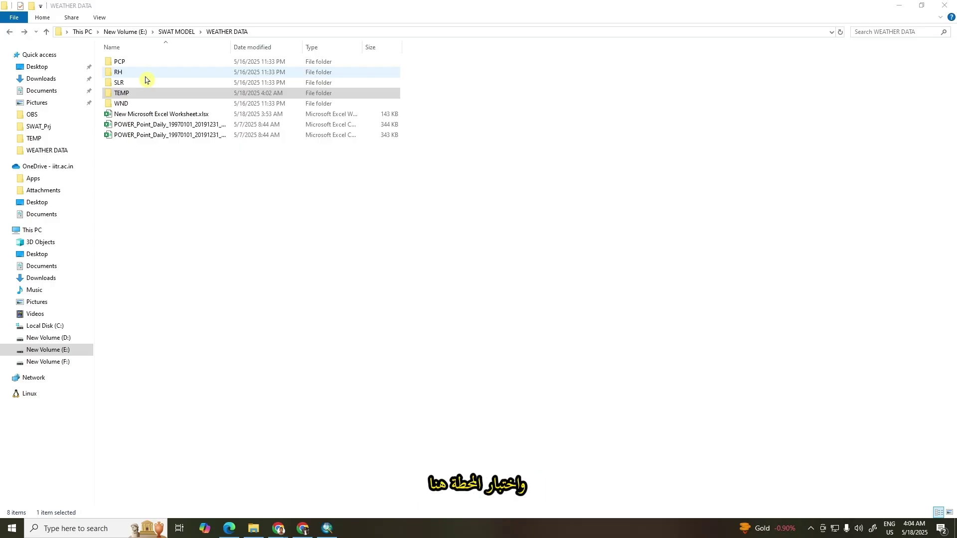
left_click(158, 97)
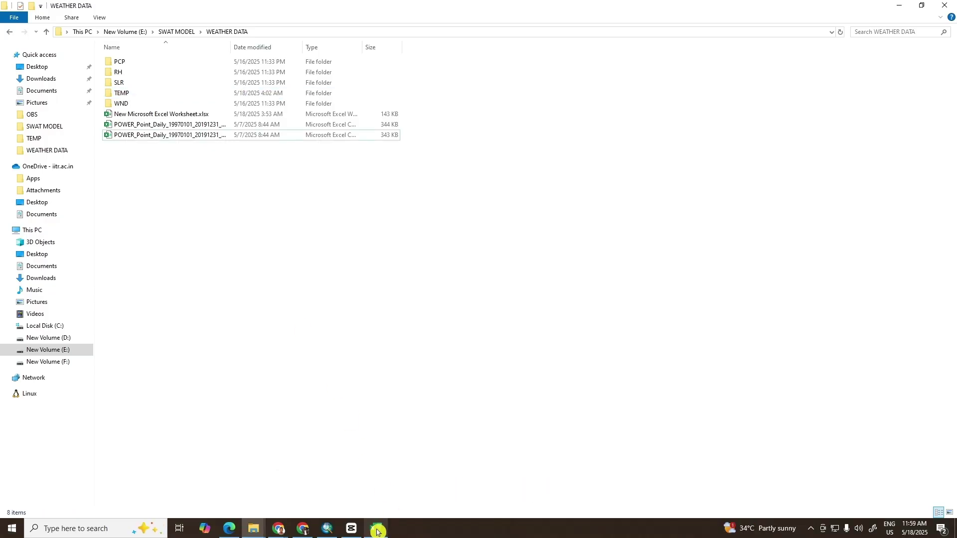
left_click(376, 531)
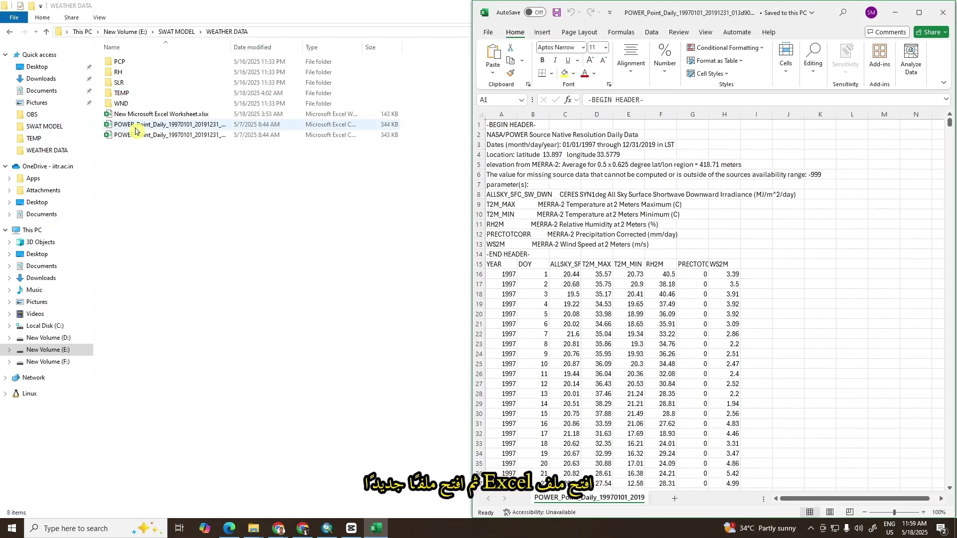
double_click(133, 116)
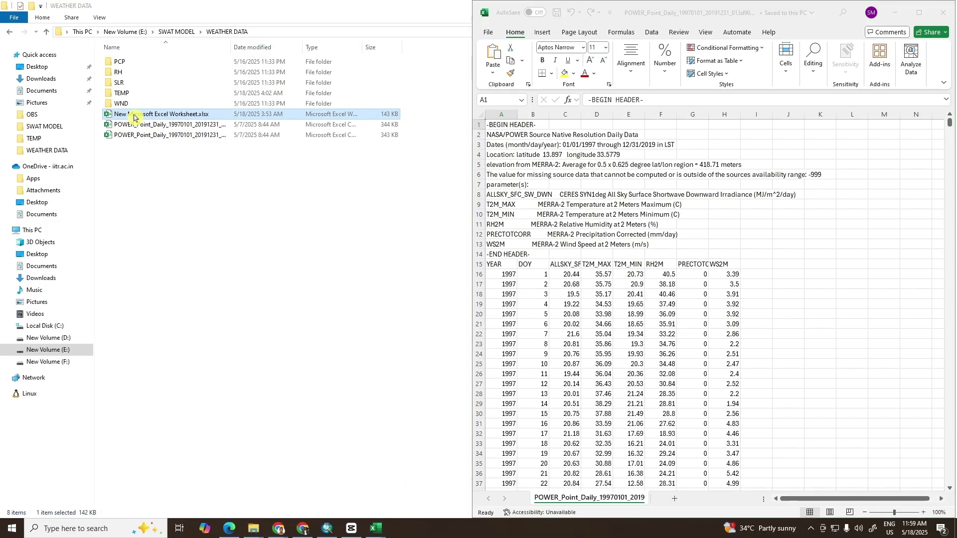
left_click_drag(362, 32, 336, 12)
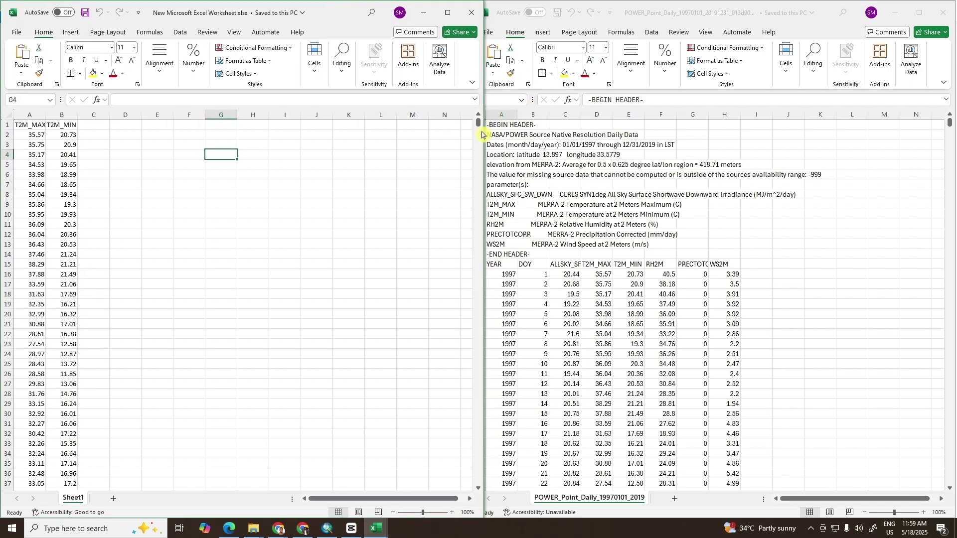
mouse_move(483, 134)
left_mouse_down()
mouse_move(465, 123)
mouse_move(473, 123)
left_mouse_up()
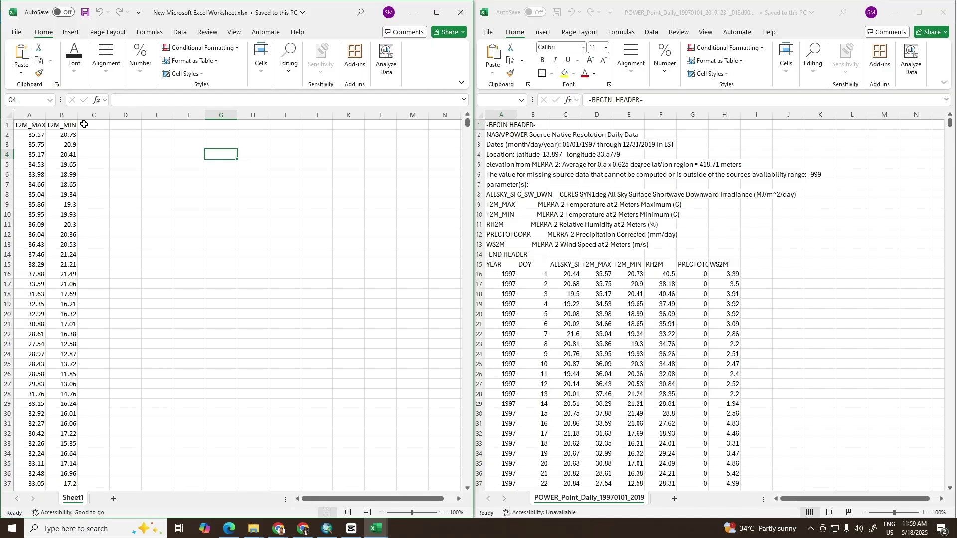
Delete the T2M_MAX and T2M_MIN columns from New Microsoft Excel Worksheet.xlsx
left_click_drag(29, 113, 52, 110)
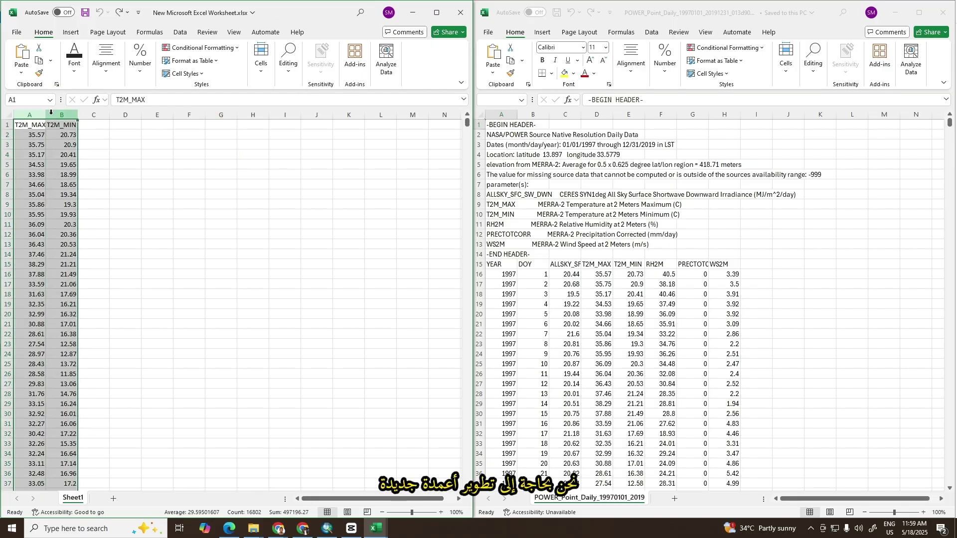
right_click(51, 111)
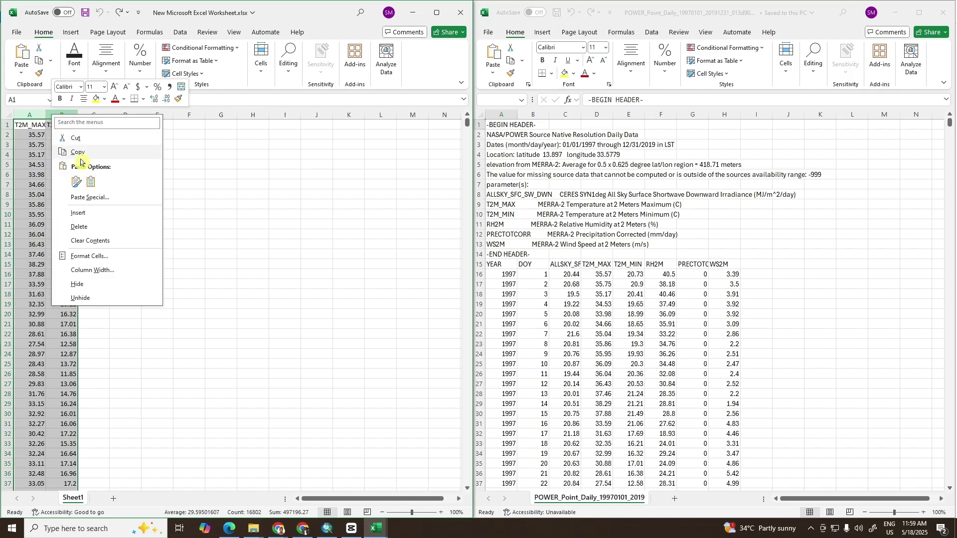
left_click(79, 226)
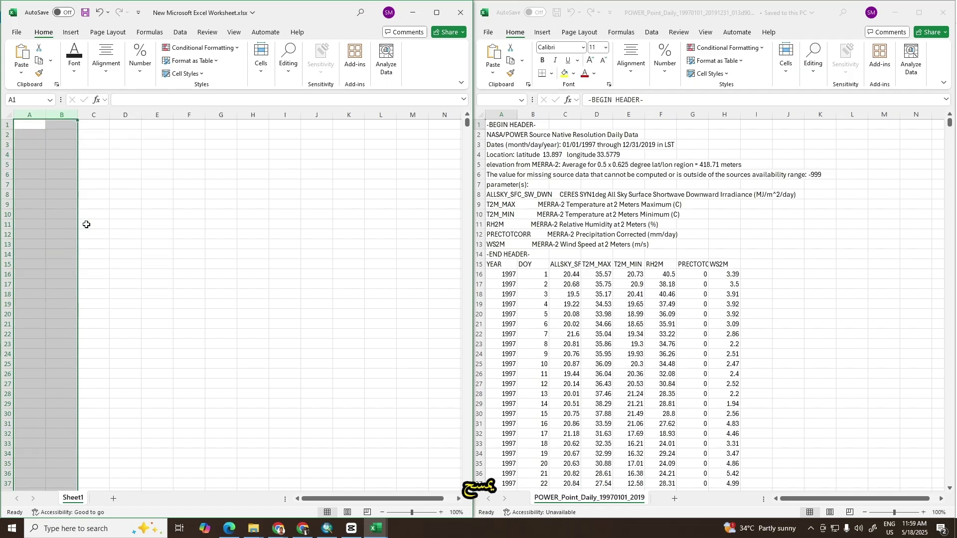
left_click(124, 154)
Enter the station table headers ID, NAME, LAT, LONG and ELEVATION in cells A1 to E1 of the empty sheet
left_click(28, 125)
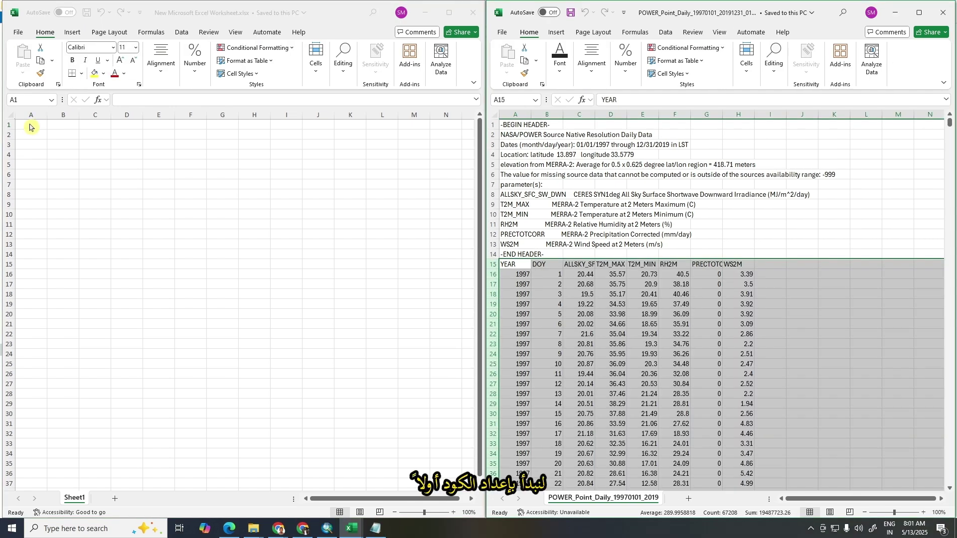
left_click(30, 125)
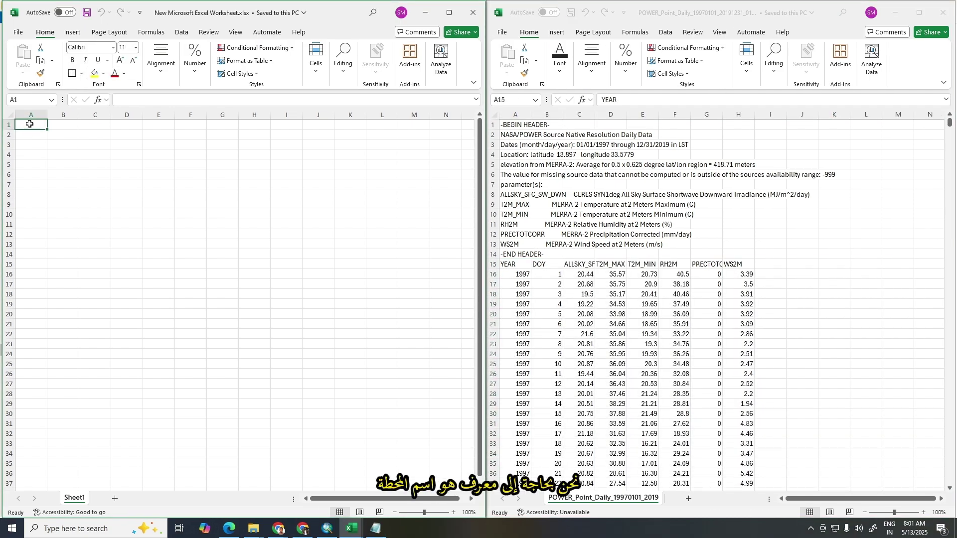
type("ID")
left_click(73, 126)
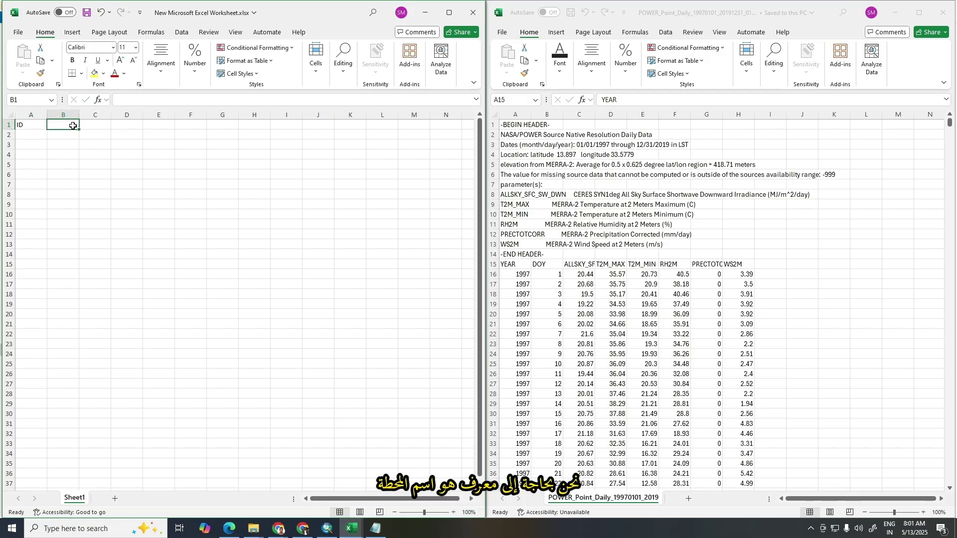
type("NAME")
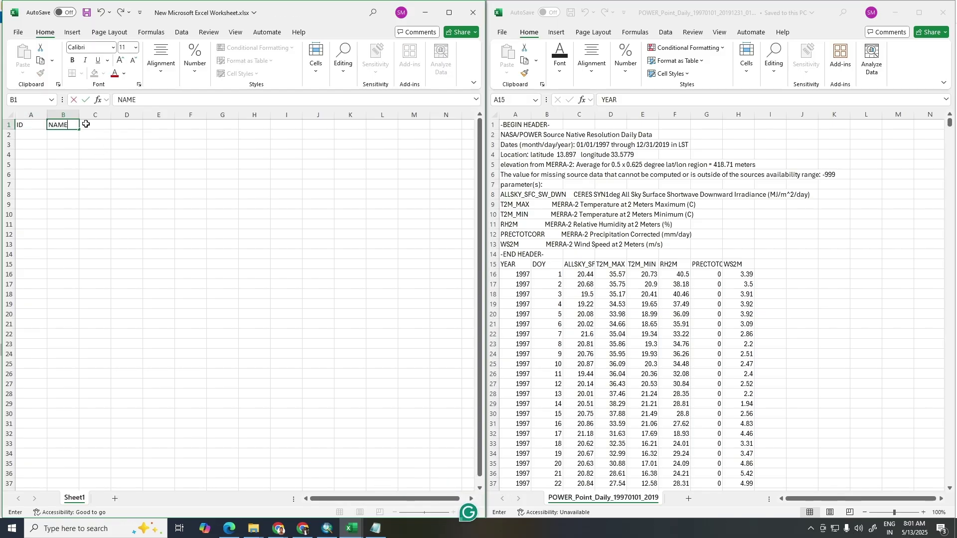
left_click(102, 123)
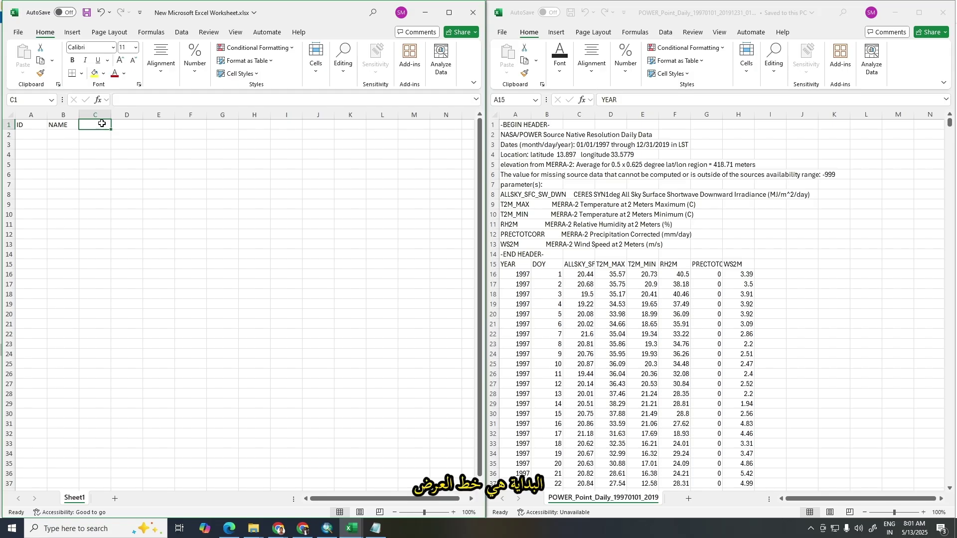
type("LAT")
left_click(128, 124)
type("L")
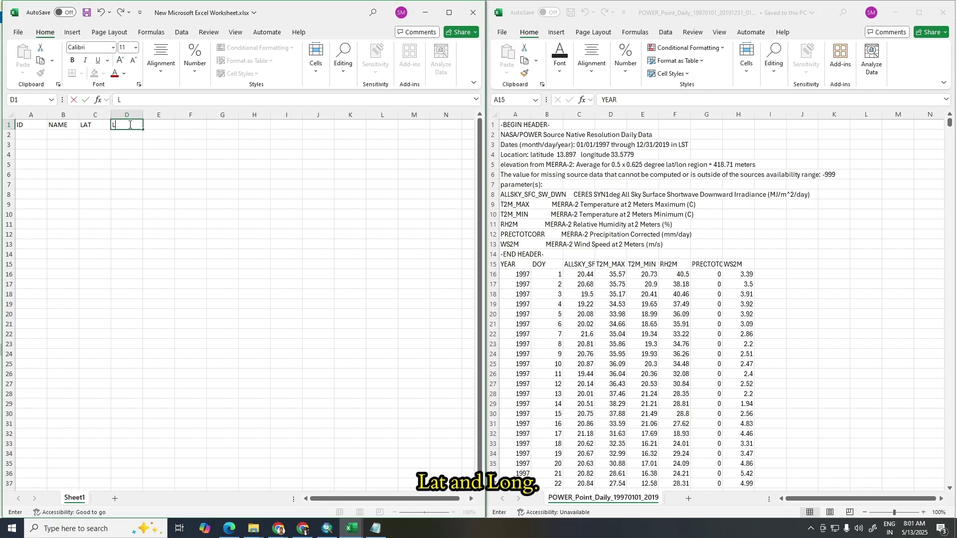
type("ONG")
left_click(162, 123)
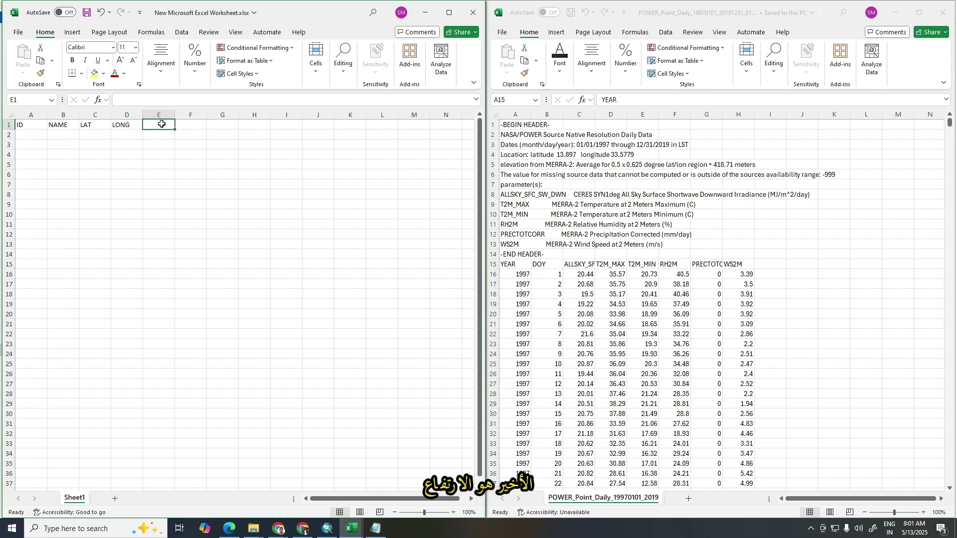
type("ELEVATIO")
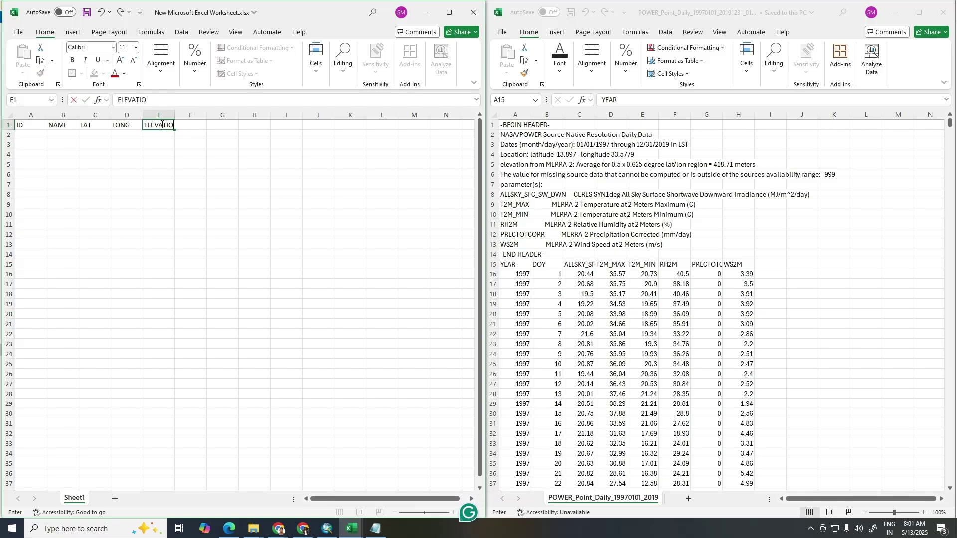
type("N")
Number the stations 1 to 5 in the ID column, from A2 to A6
left_click(31, 135)
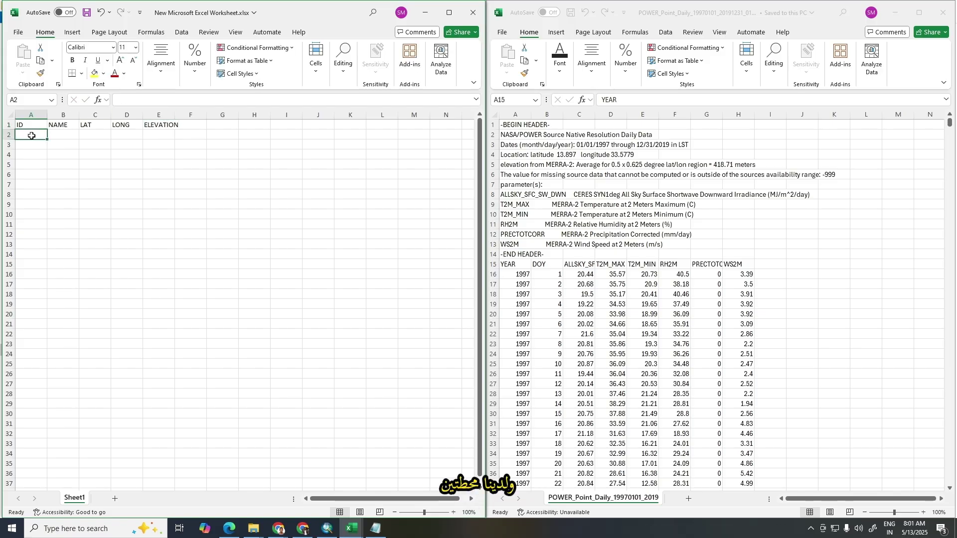
type("1")
left_click(27, 145)
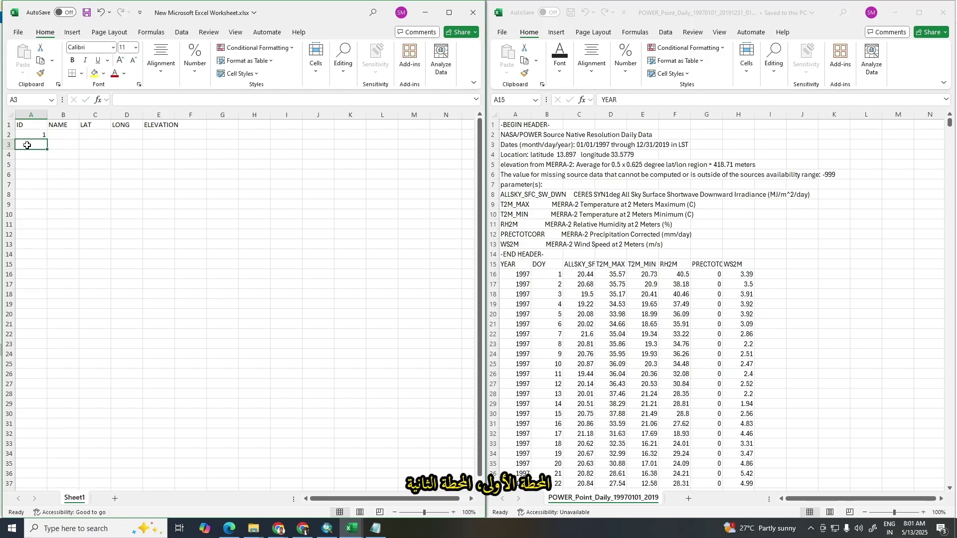
type("2")
key("Return")
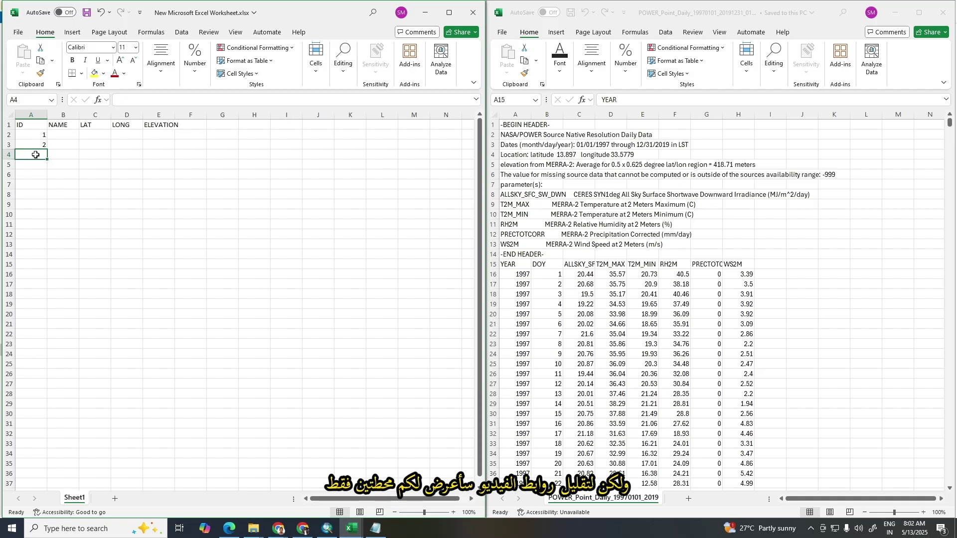
type("3")
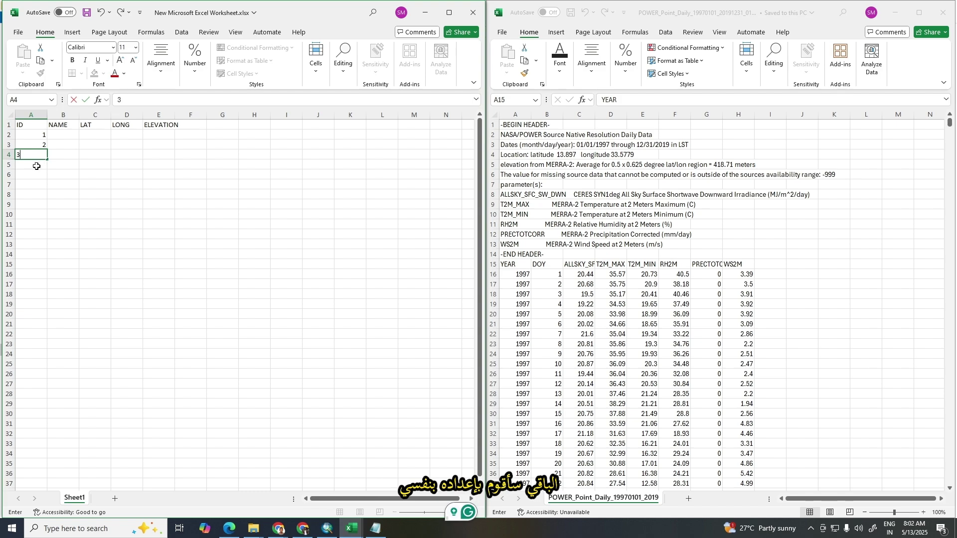
key("Return")
type("4")
key("Return")
type("5")
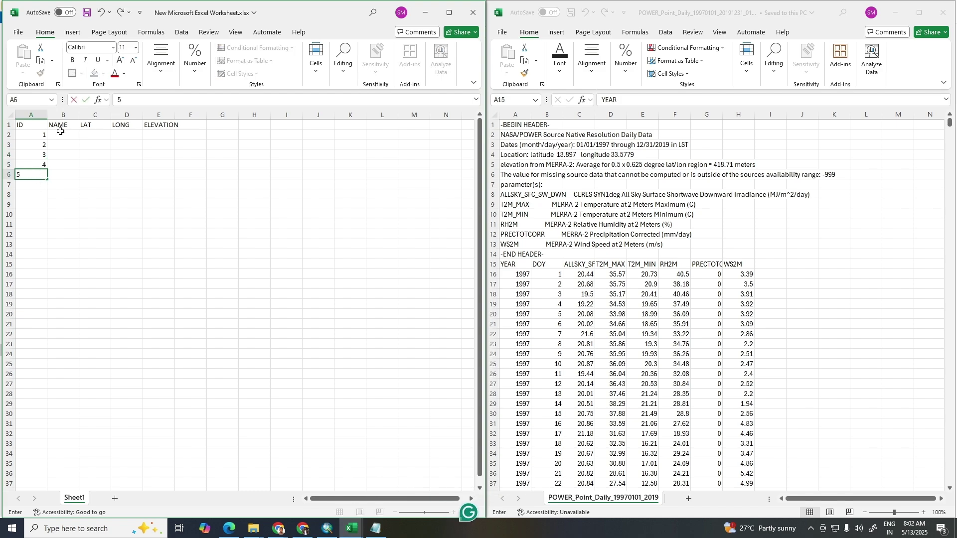
Enter the station names APN for ID 1 and AMBO for ID 2 in the NAME column
left_click(57, 134)
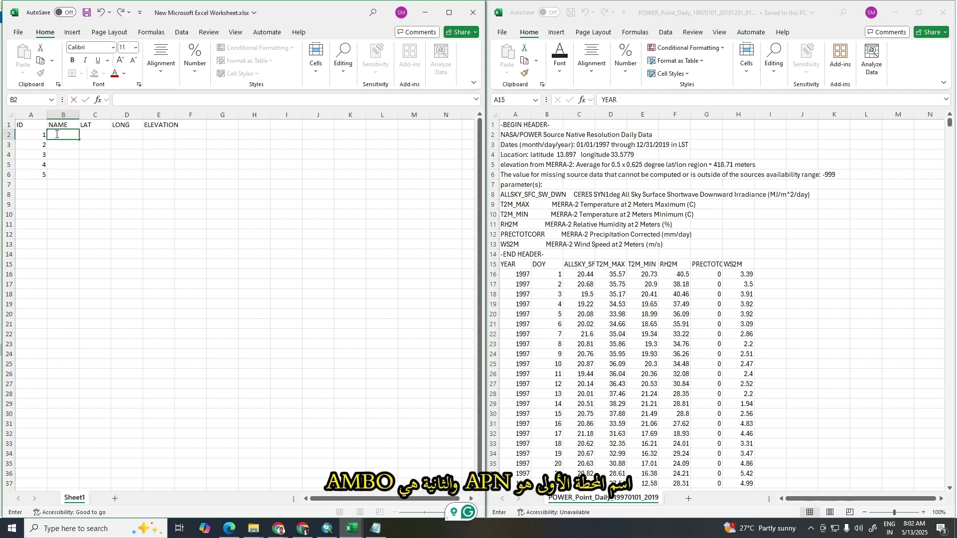
type("APN")
left_click(60, 144)
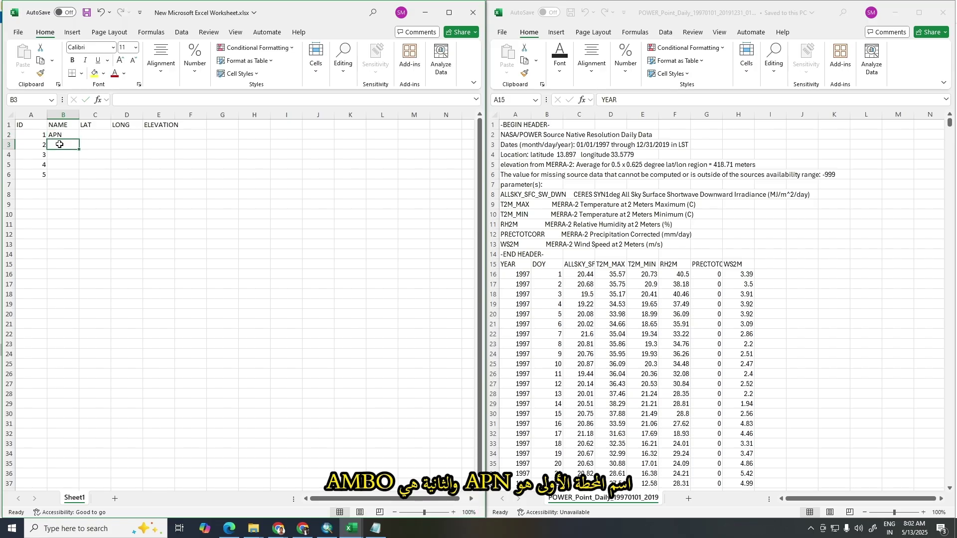
type("AMBO")
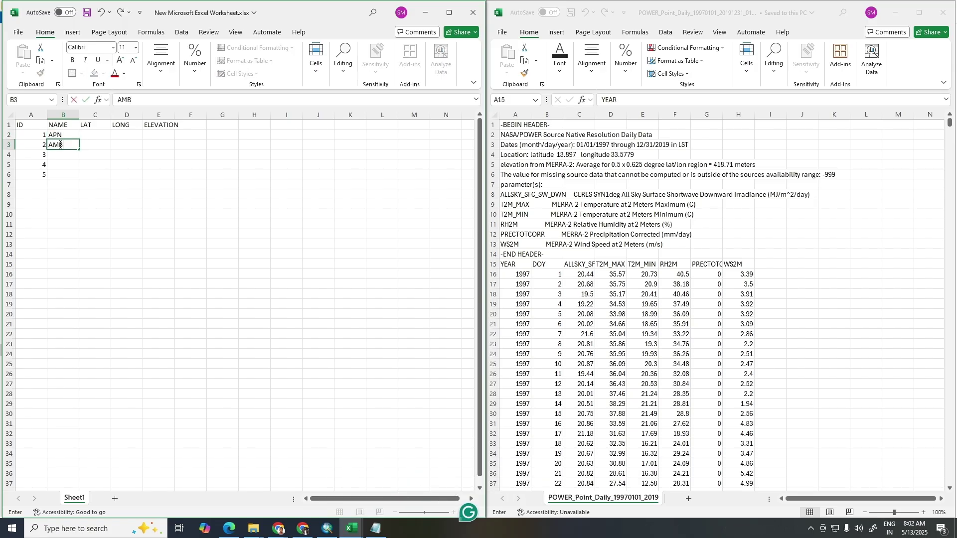
Enter AMBO's latitude 13.897, longitude 33.5779 and elevation 418.71 in the station table
left_click(92, 135)
left_click(597, 228)
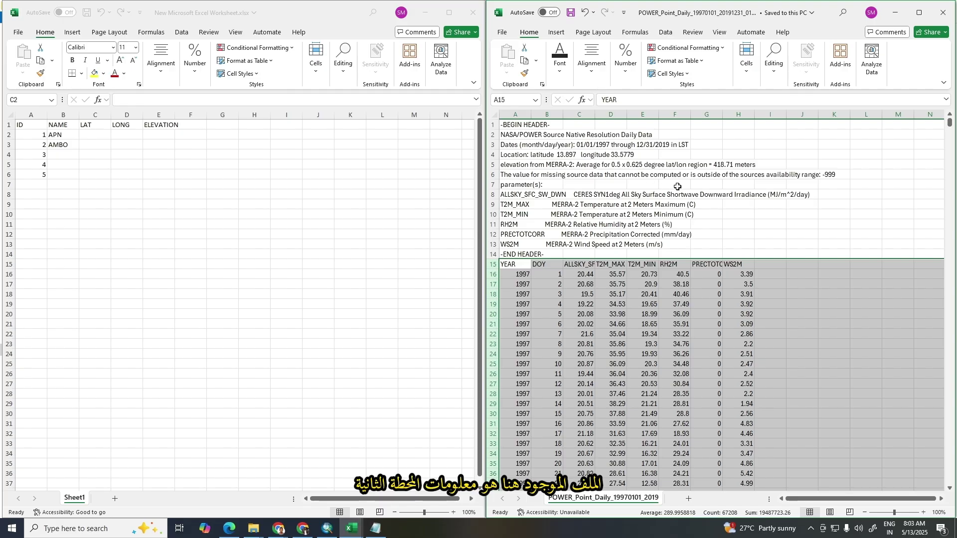
left_click(90, 143)
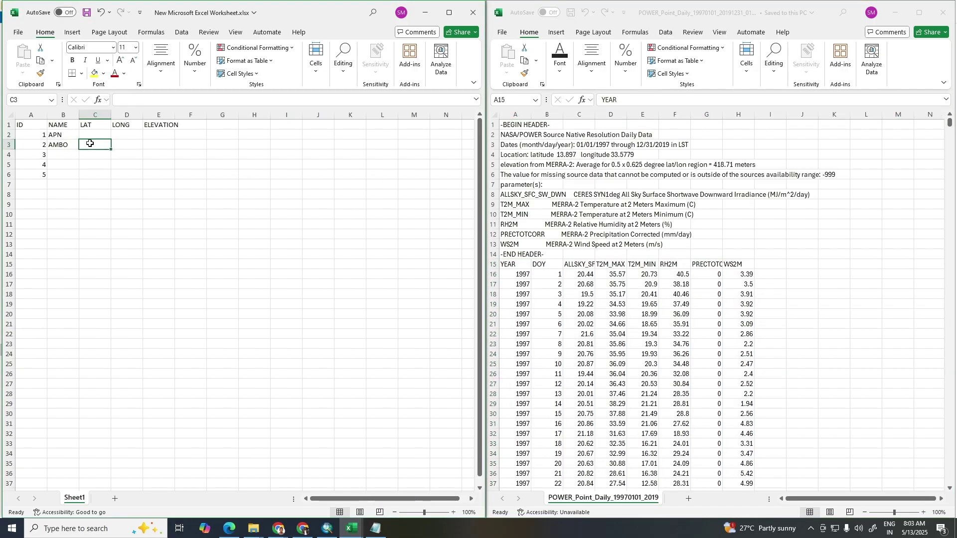
type("1")
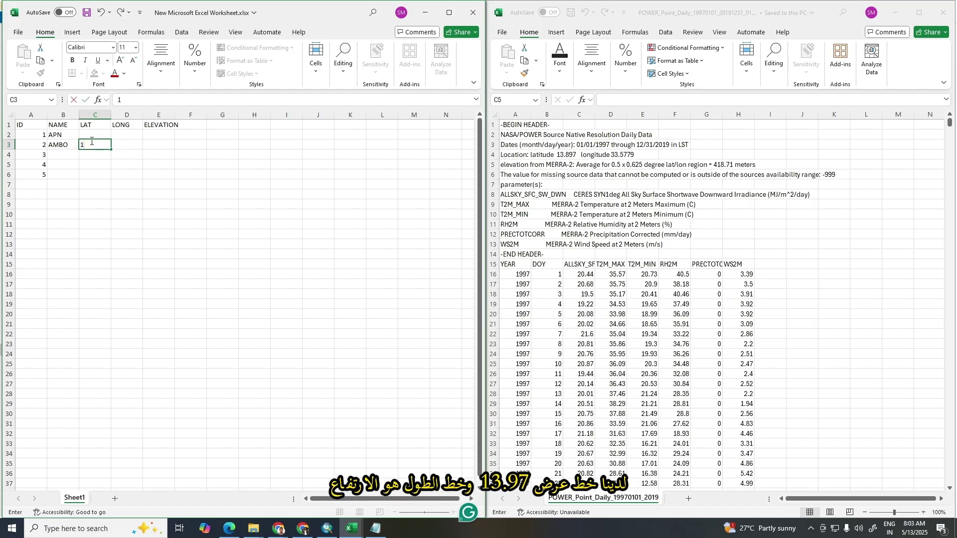
type("3.897")
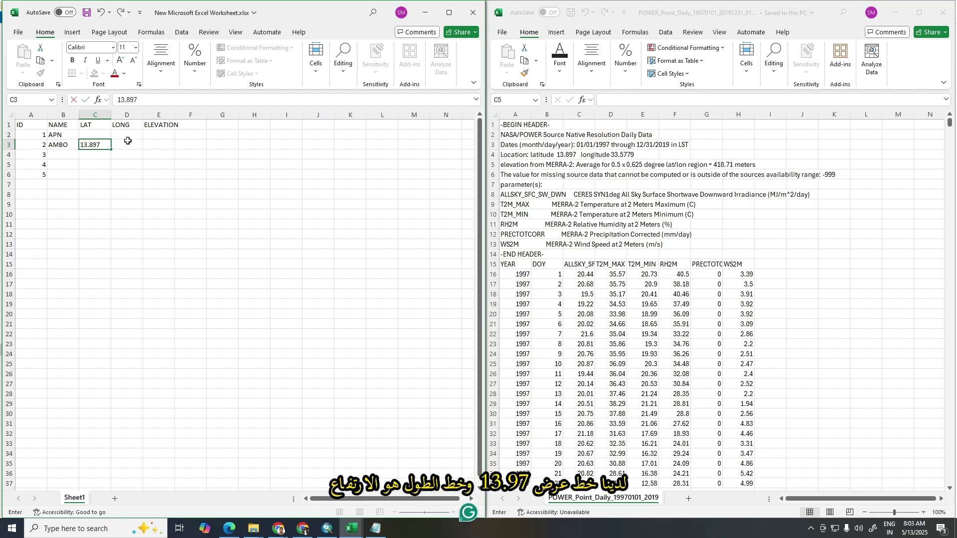
left_click(127, 144)
type("33.5779")
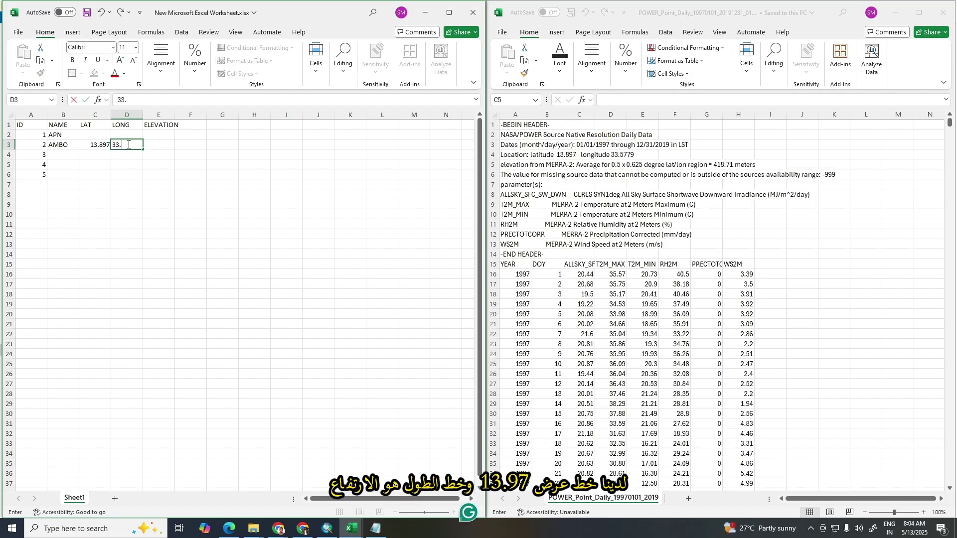
left_click(159, 144)
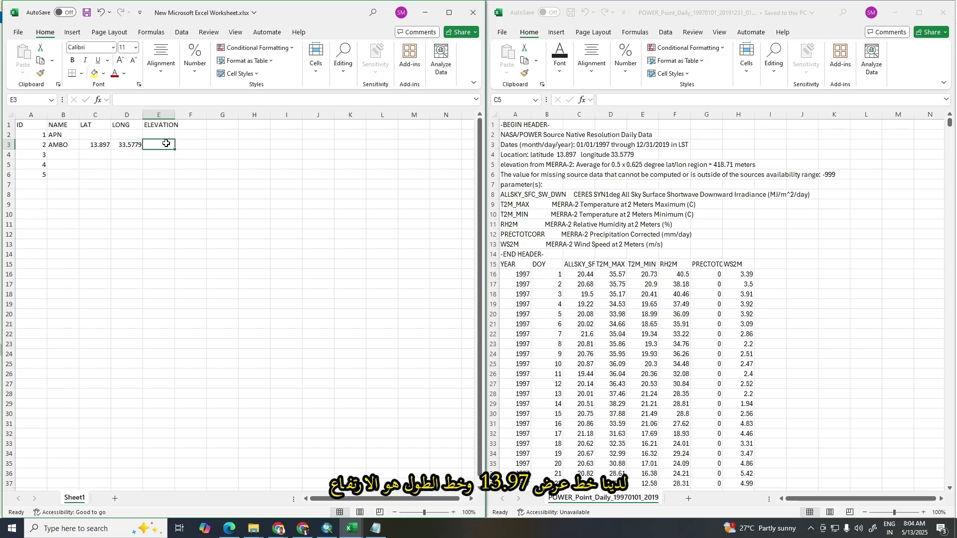
type("418.71")
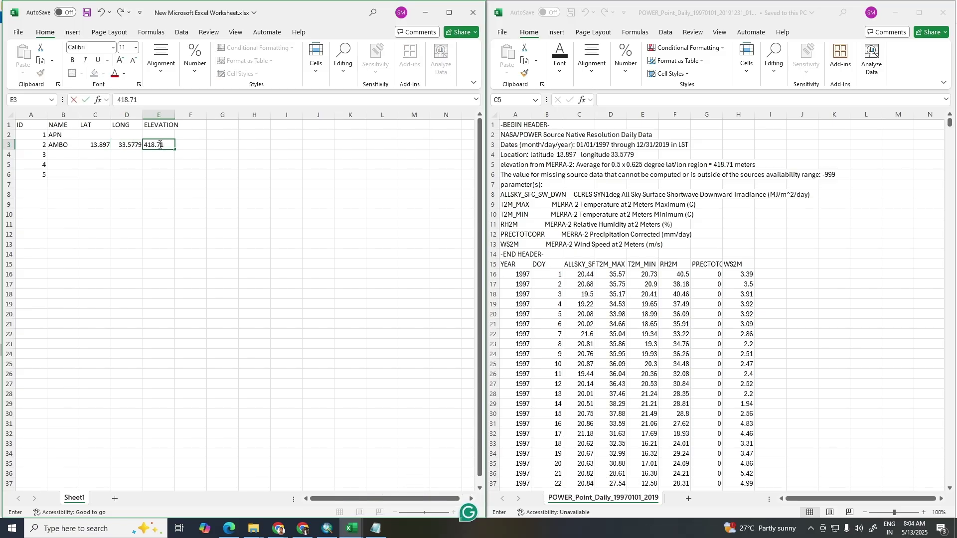
left_click(169, 134)
Close the AMBO POWER file and open the first station's POWER CSV from WEATHER DATA beside the station table
left_click(945, 14)
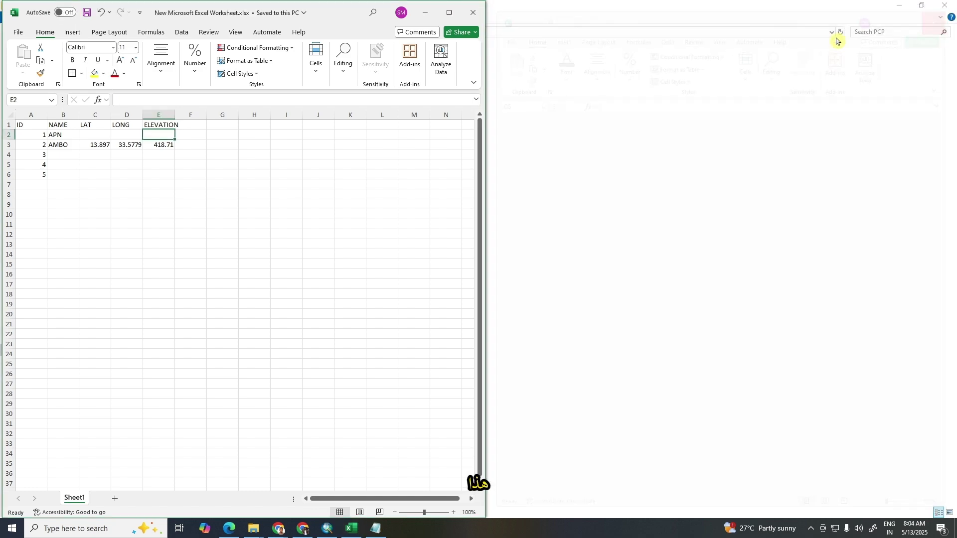
left_click(423, 18)
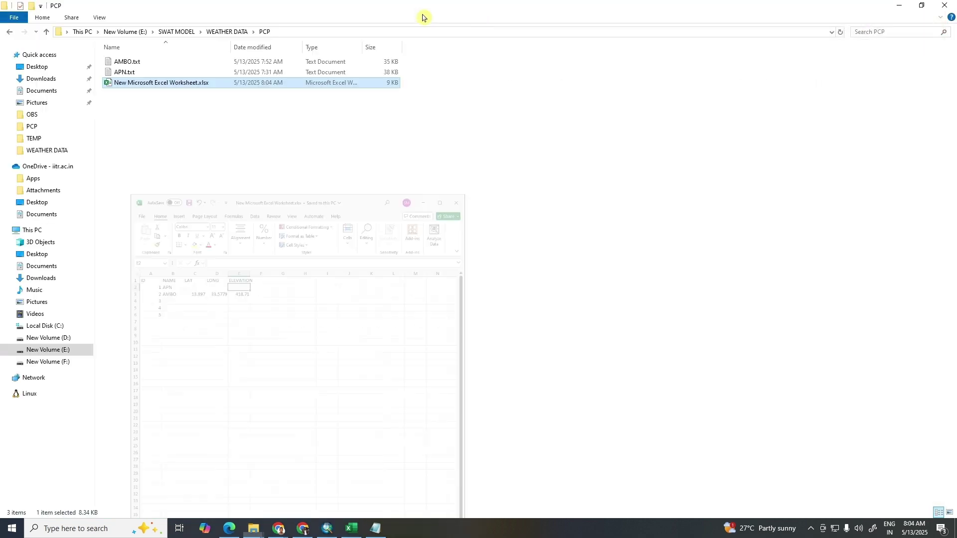
left_click(9, 36)
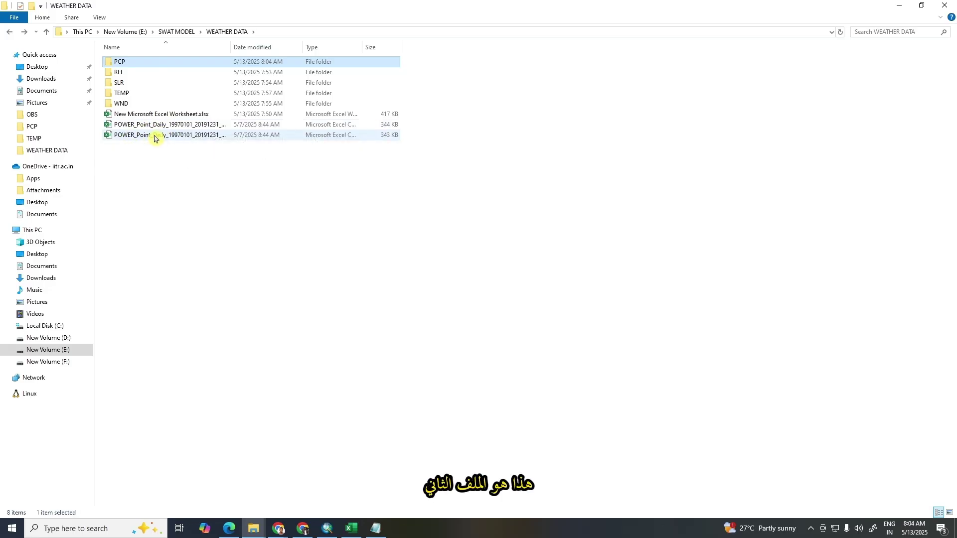
double_click(192, 125)
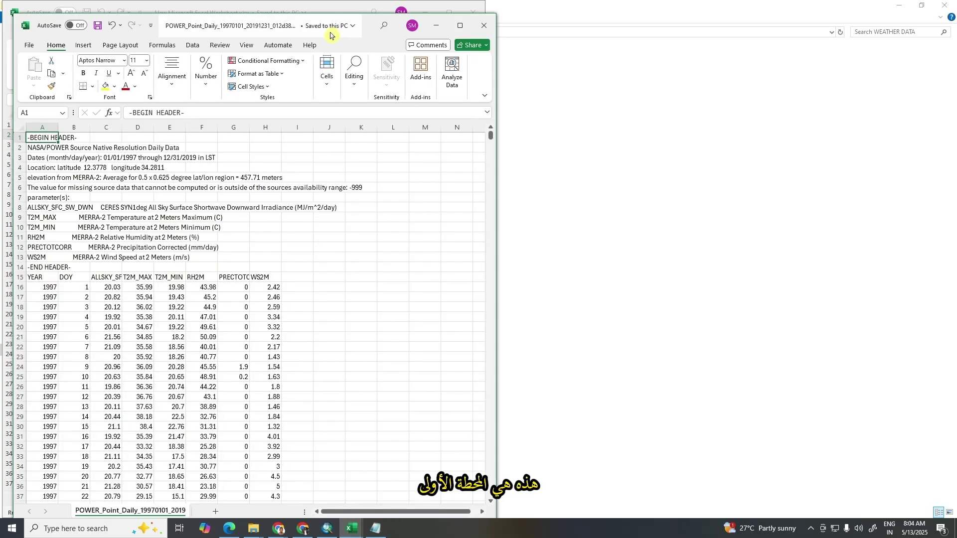
left_click_drag(372, 28, 829, 16)
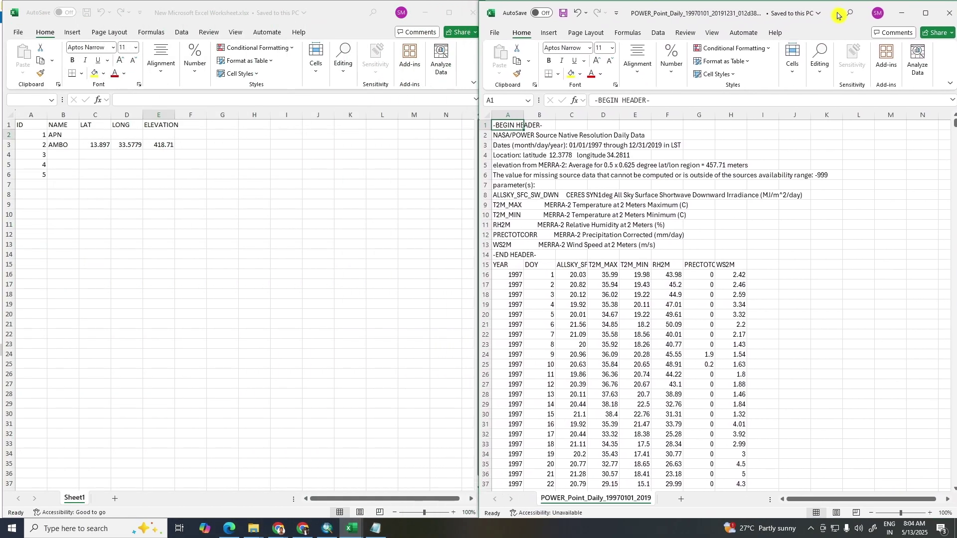
Enter APN's latitude 12.3778, longitude 34.2811 and elevation 457.71 in the station table
left_click(404, 157)
left_click(99, 134)
type("12")
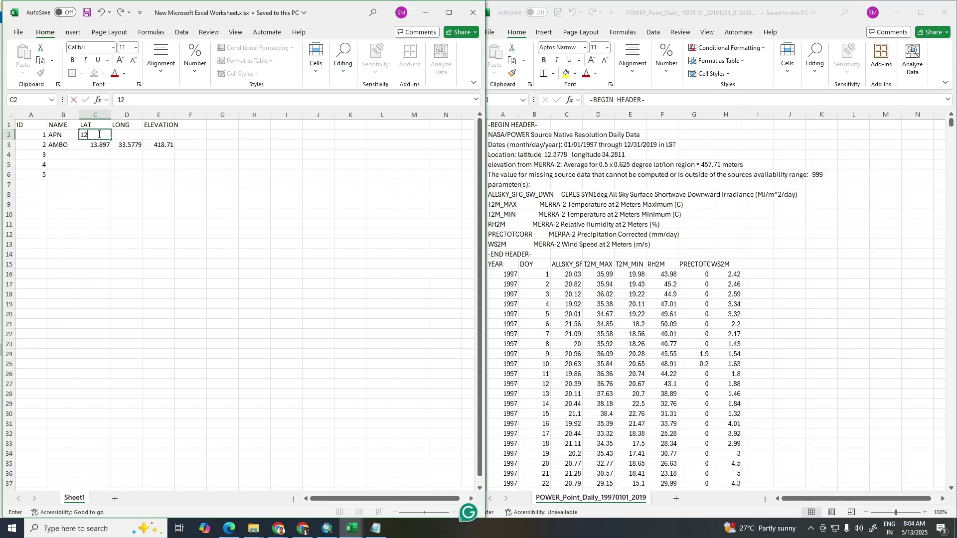
type(".3778")
left_click(127, 134)
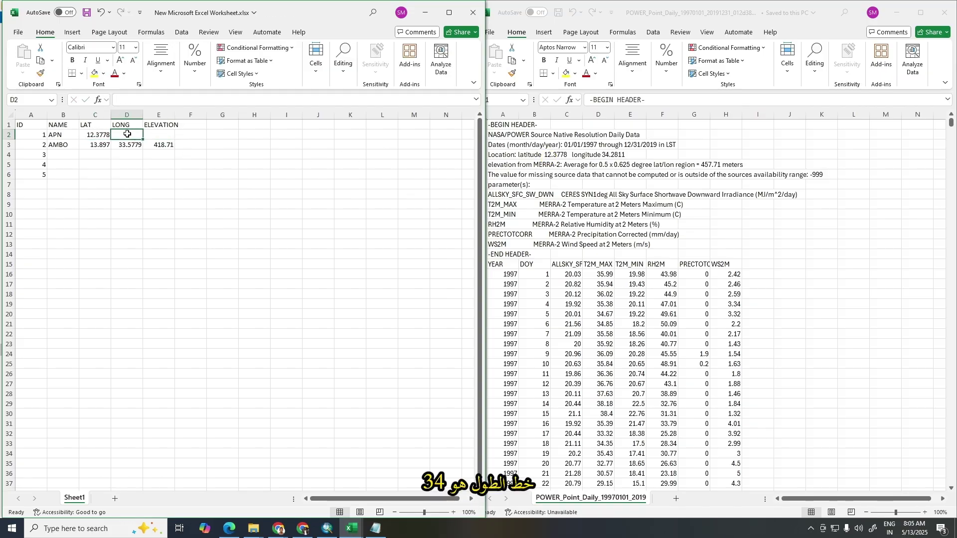
type("34")
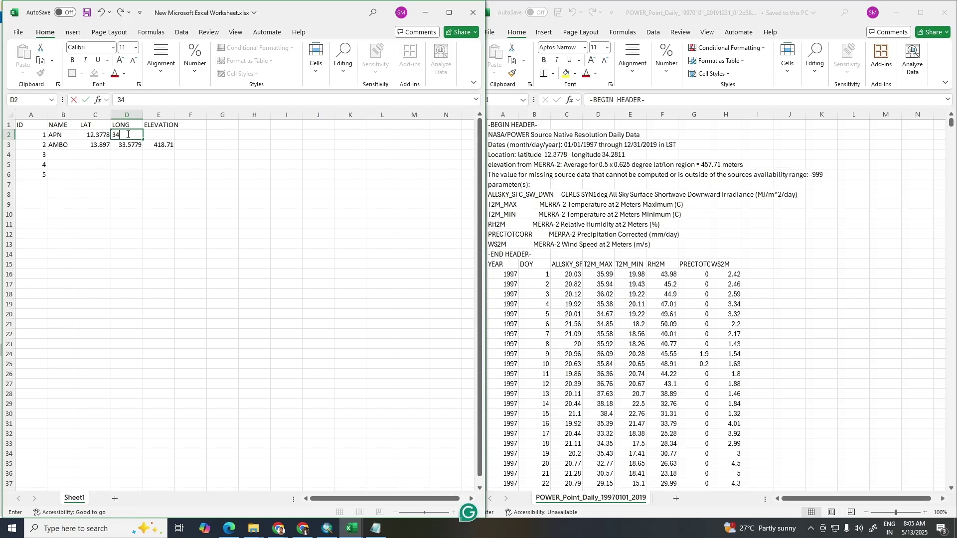
type(".2811")
left_click(158, 134)
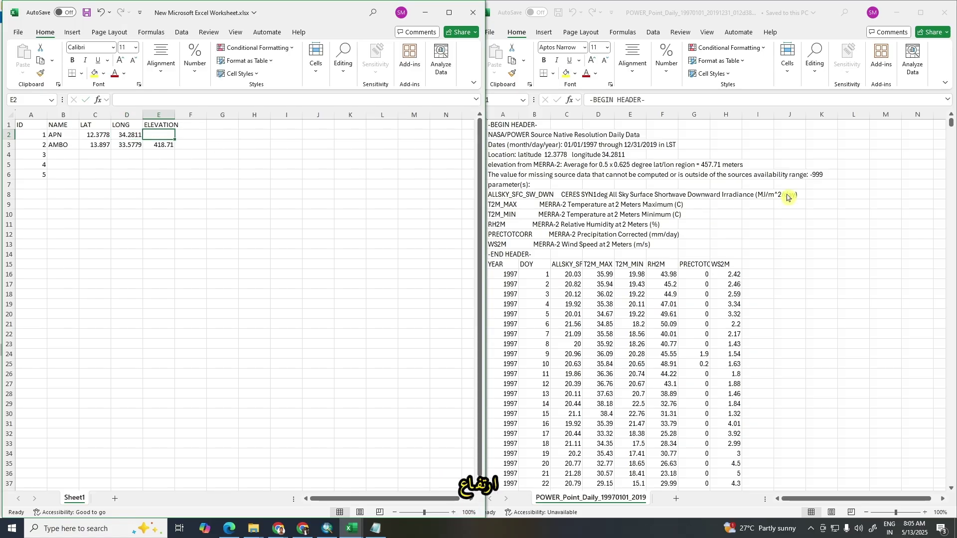
type("457.71")
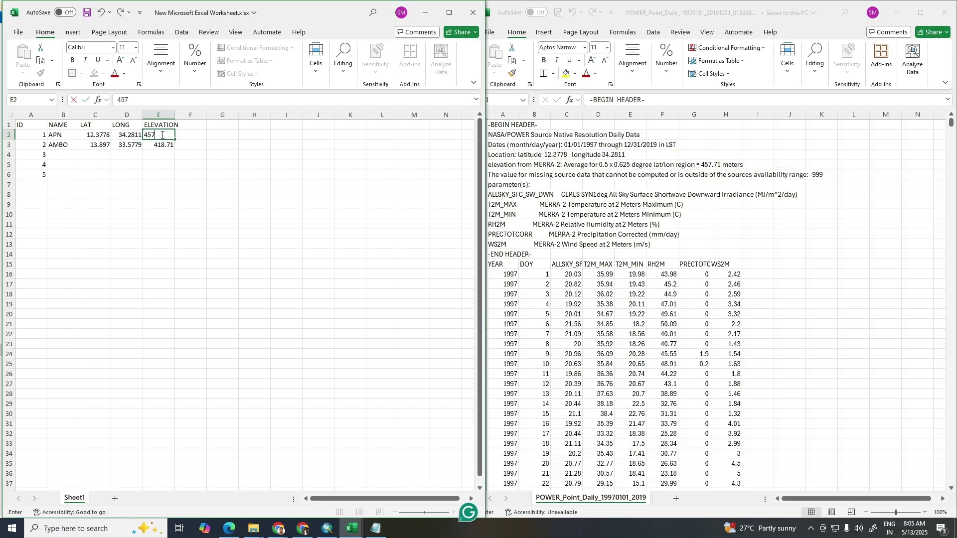
key("Return")
key("Return")
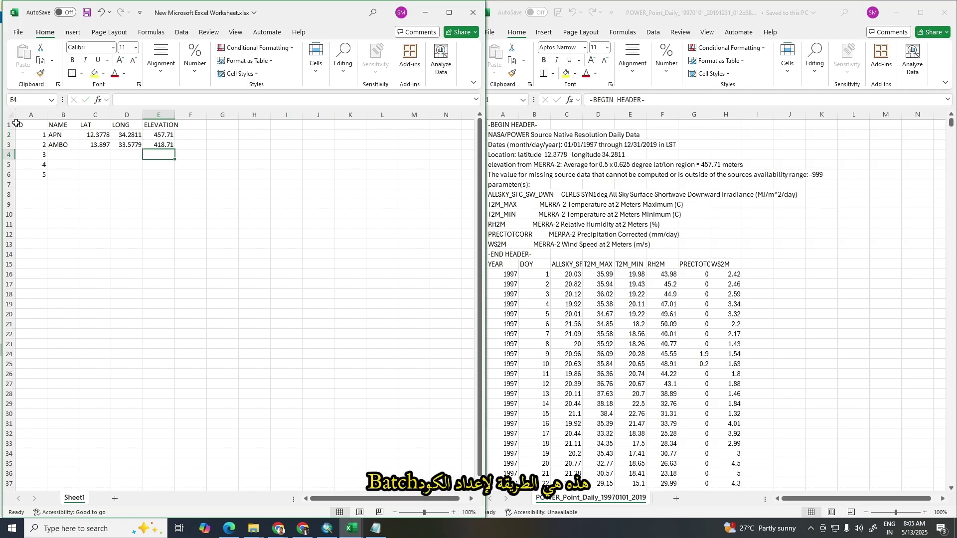
Delete the unused station IDs 3, 4 and 5 below the AMBO row
left_click_drag(29, 155, 29, 165)
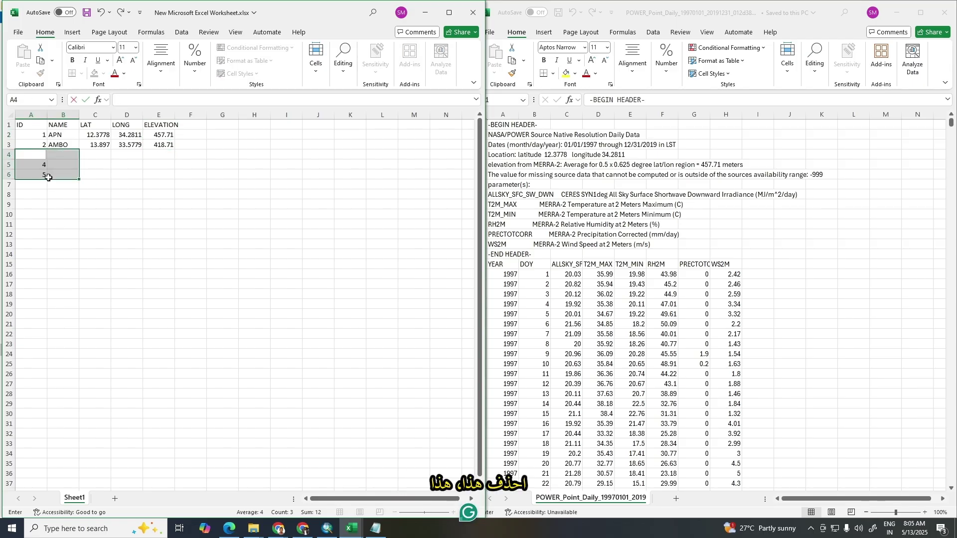
key("Delete")
left_click(34, 175)
key("Delete")
Save the station table in the PCP folder as a comma-delimited CSV named PCP_BATCH and close the workbook
left_click_drag(25, 125, 147, 150)
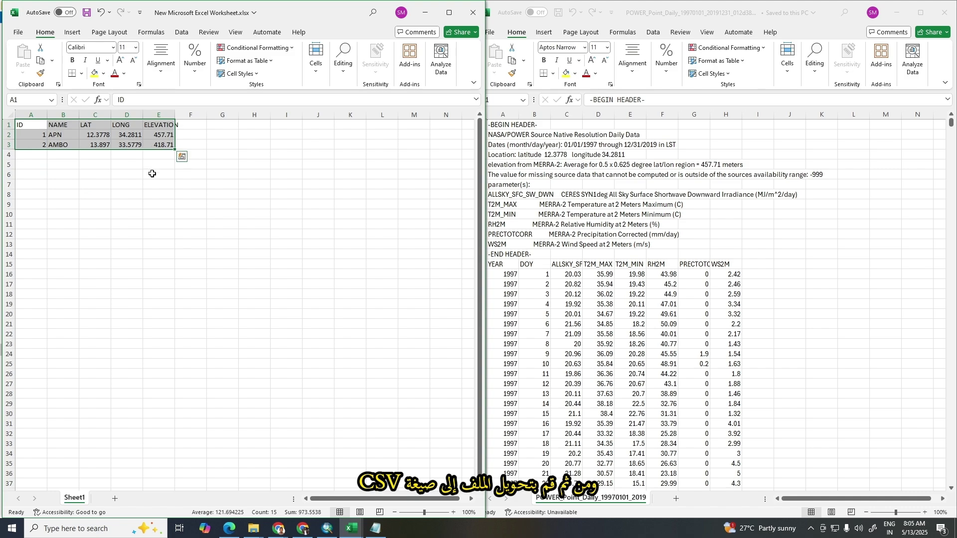
left_click(18, 32)
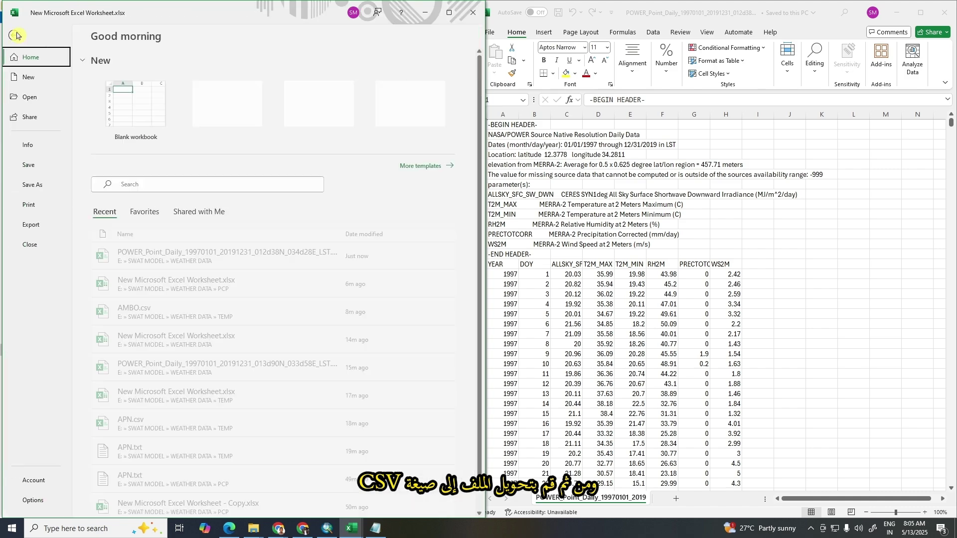
left_click(35, 185)
left_click(294, 90)
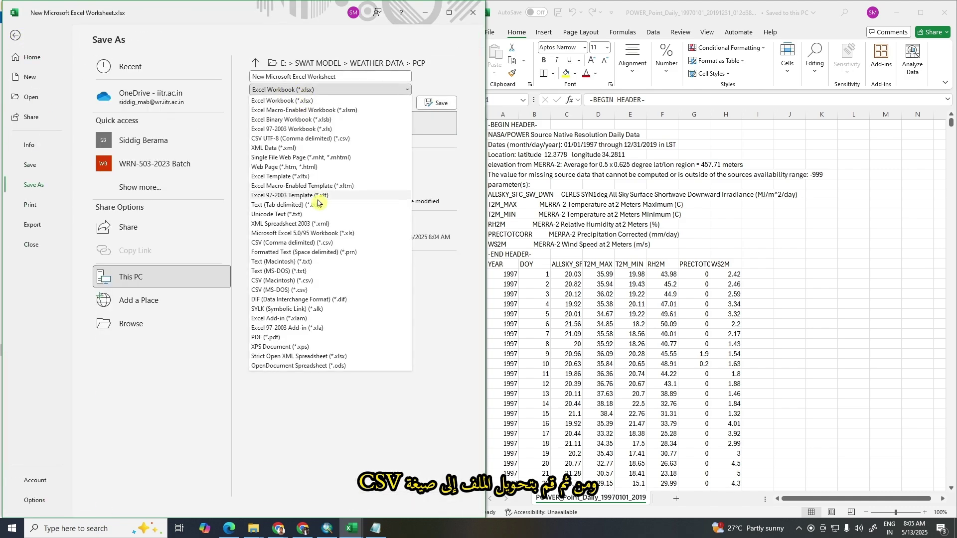
left_click(279, 242)
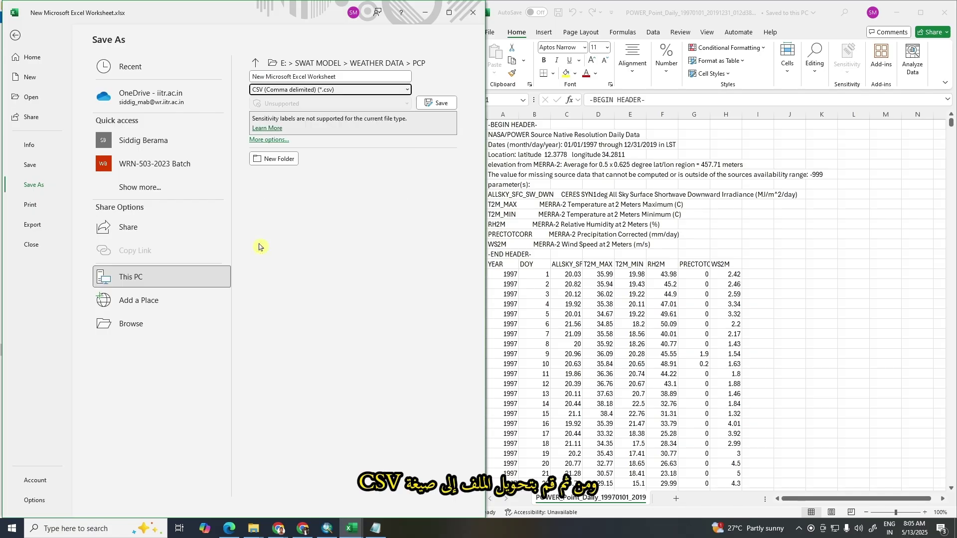
left_click(354, 77)
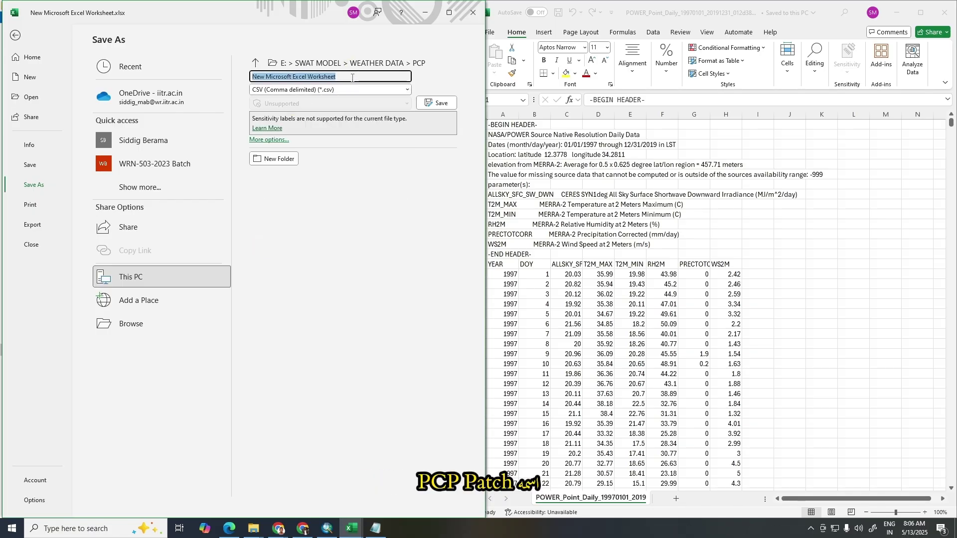
type("PCP_")
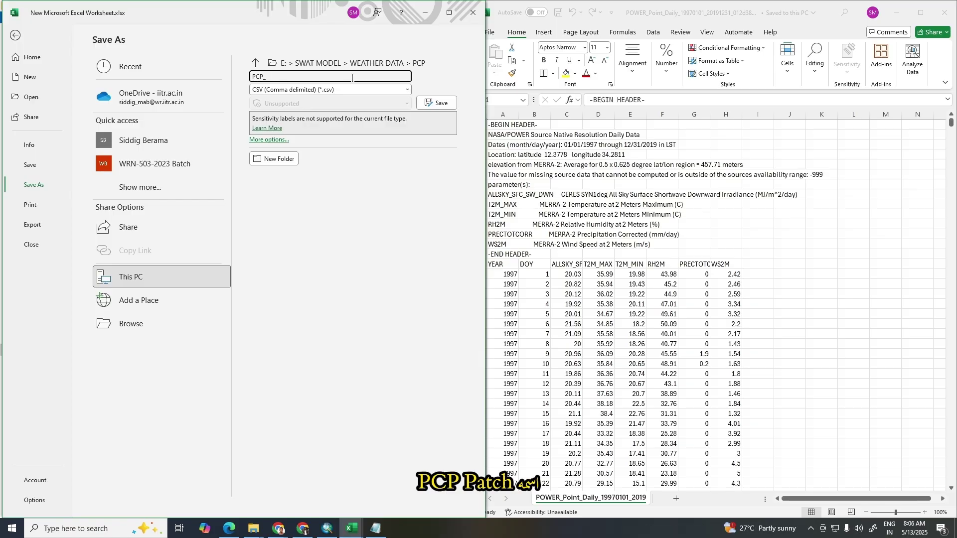
type("BATCH")
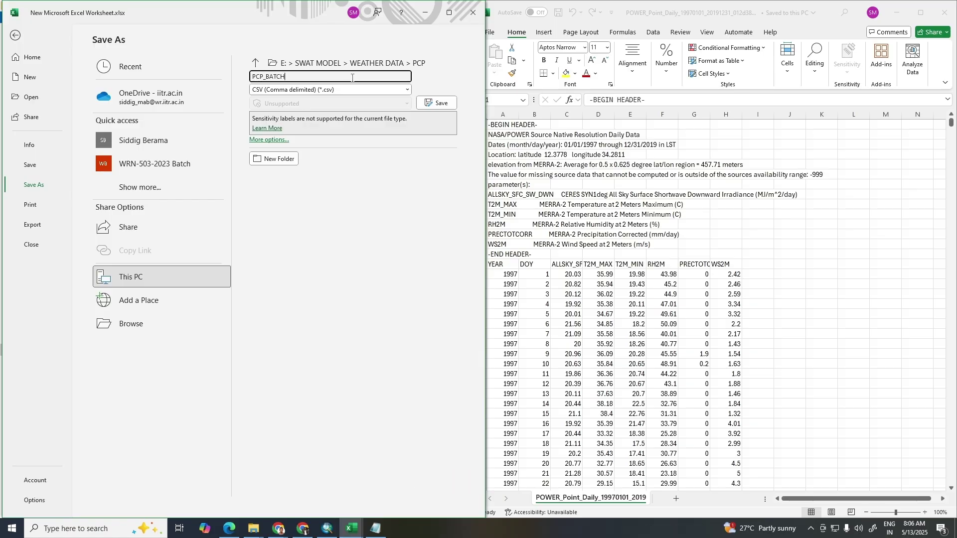
left_click(438, 103)
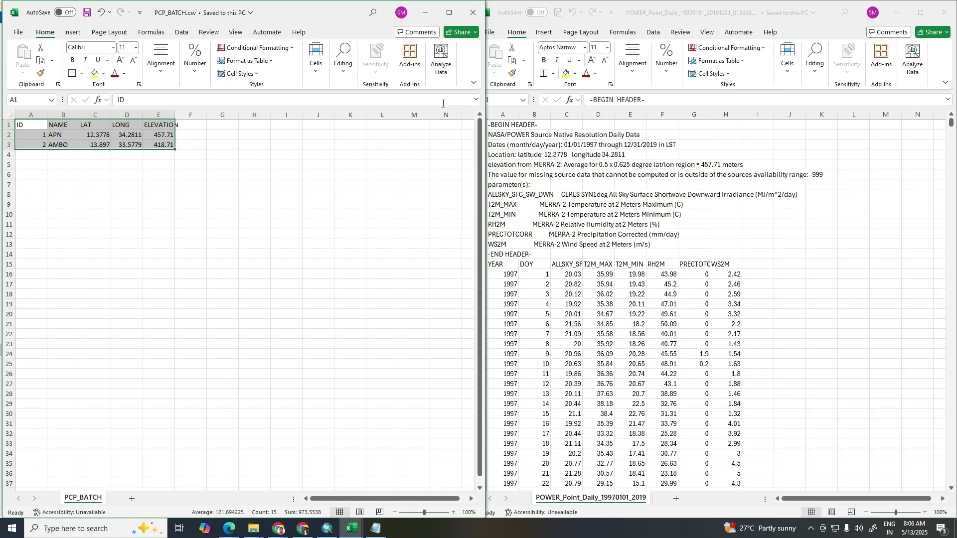
left_click(468, 17)
key("super+Up")
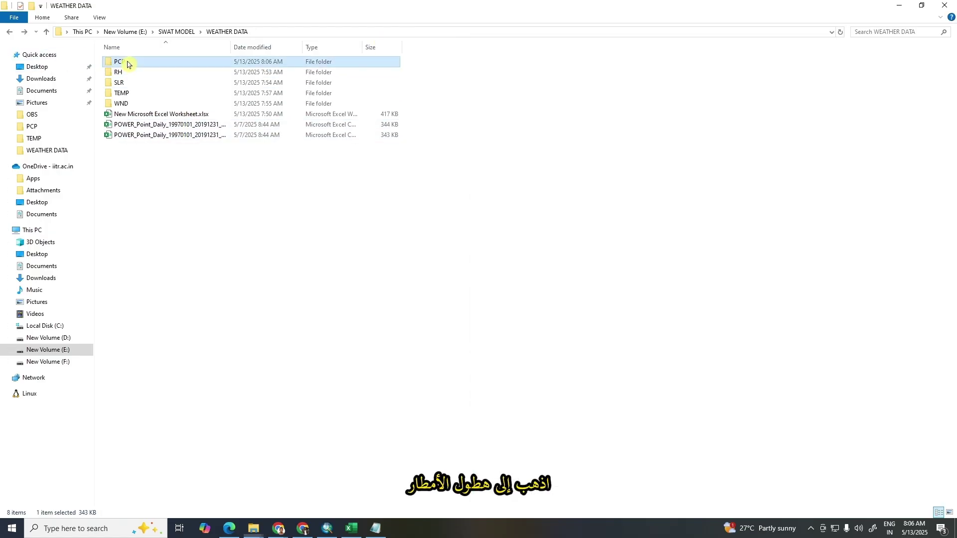
Rename PCP_BATCH.csv in the PCP folder as PCP_BATCH.txt and open it to check the station rows
double_click(128, 62)
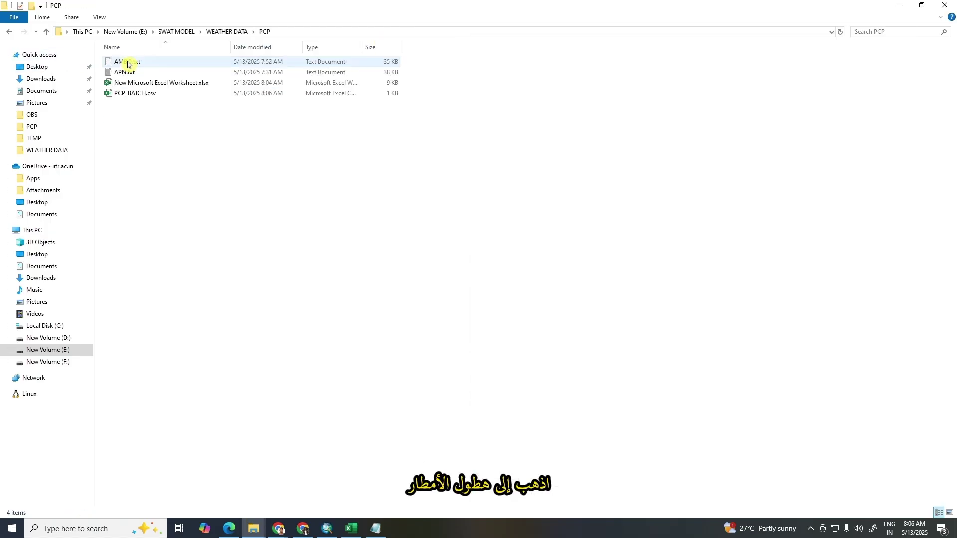
left_click(162, 93)
left_click(162, 94)
left_click(163, 94)
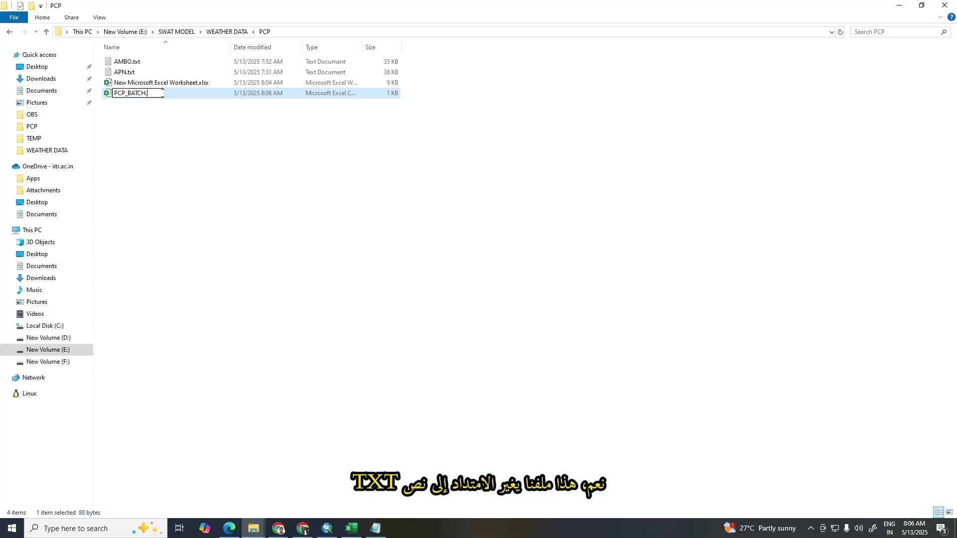
type("txt")
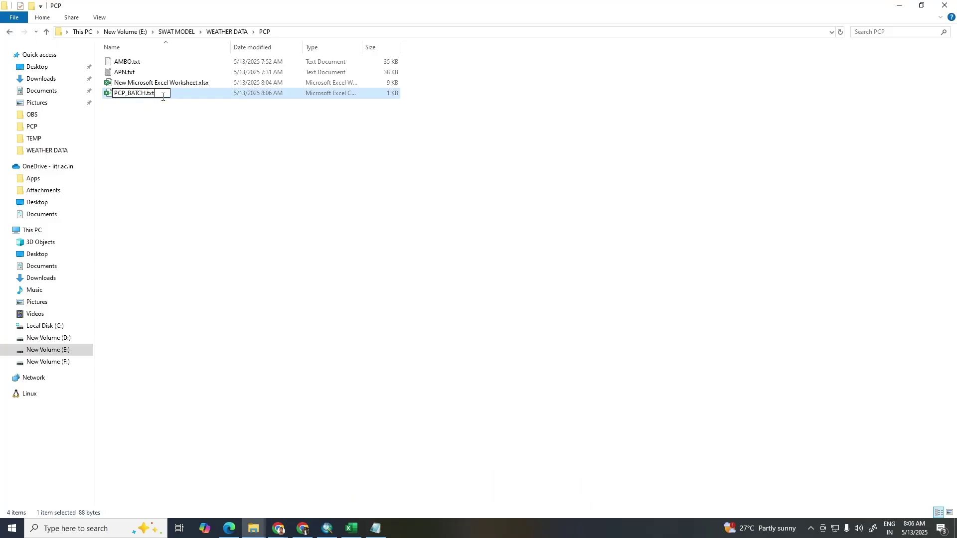
left_click(169, 111)
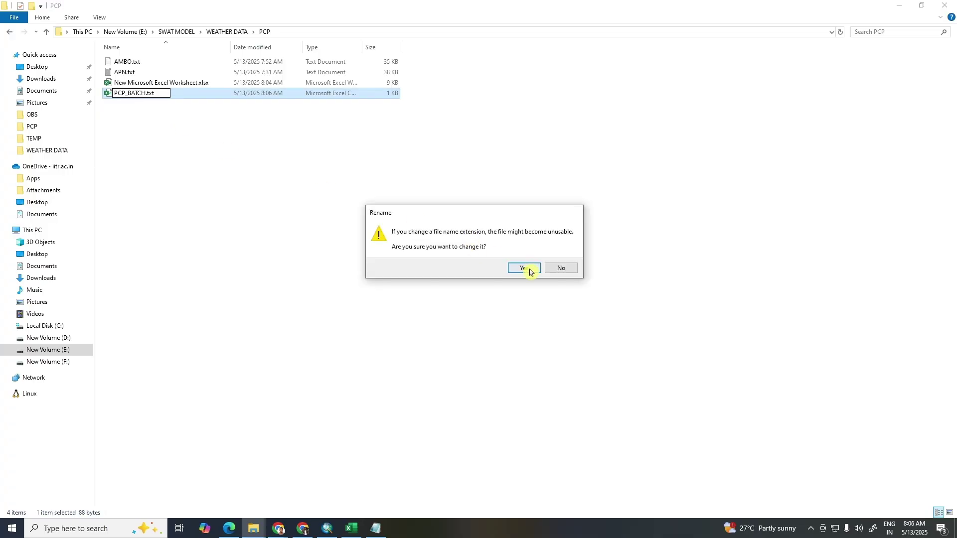
left_click(525, 269)
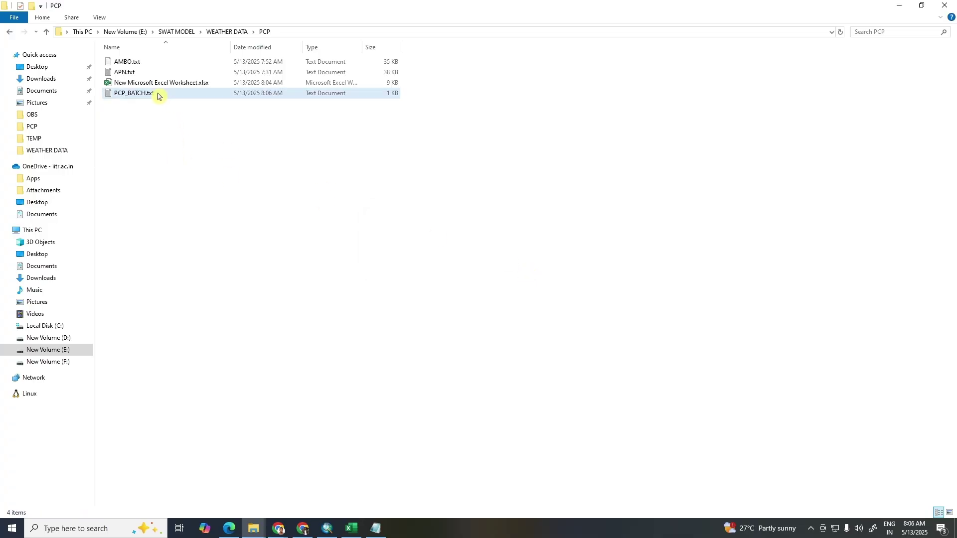
double_click(153, 95)
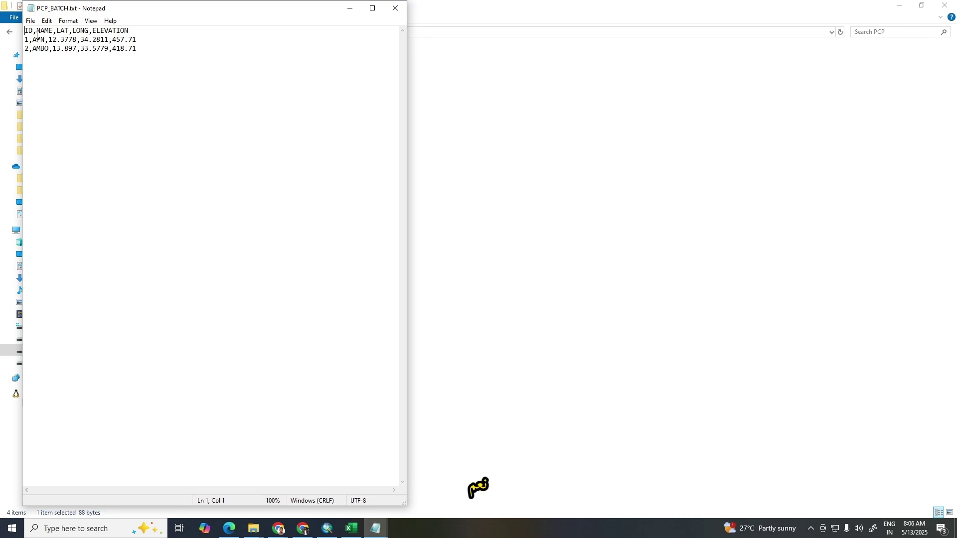
left_click_drag(38, 31, 143, 48)
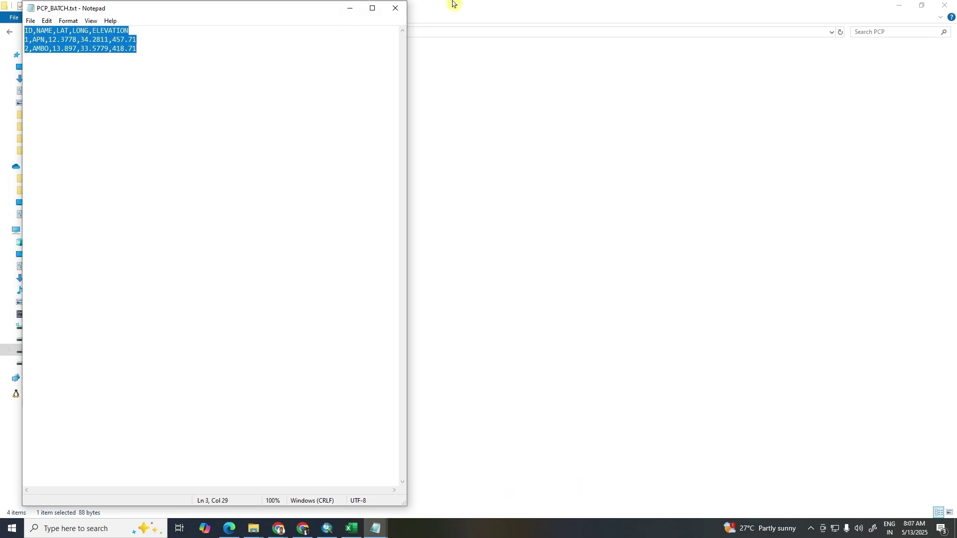
Close PCP_BATCH.txt and delete the leftover New Microsoft Excel Worksheet.xlsx from the PCP folder
left_click(396, 9)
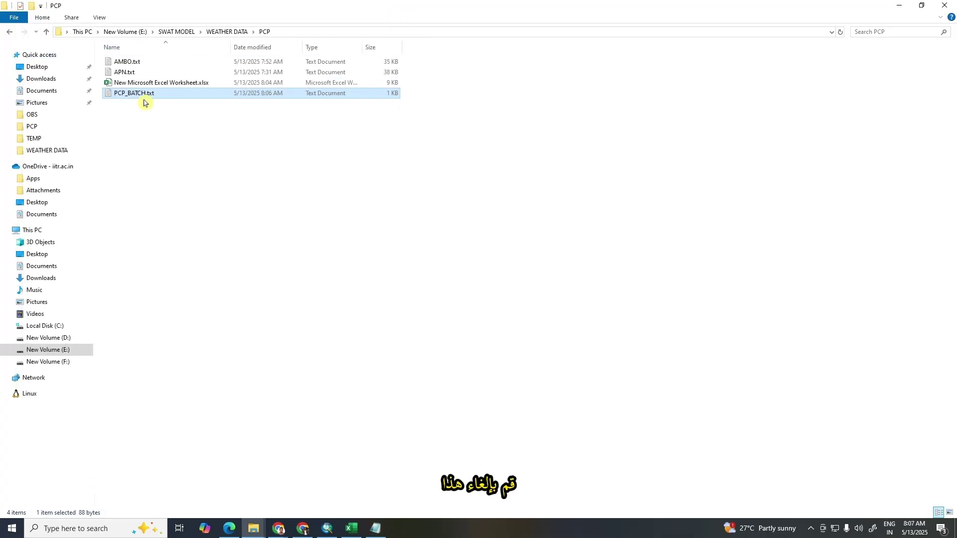
left_click(138, 85)
key("Delete")
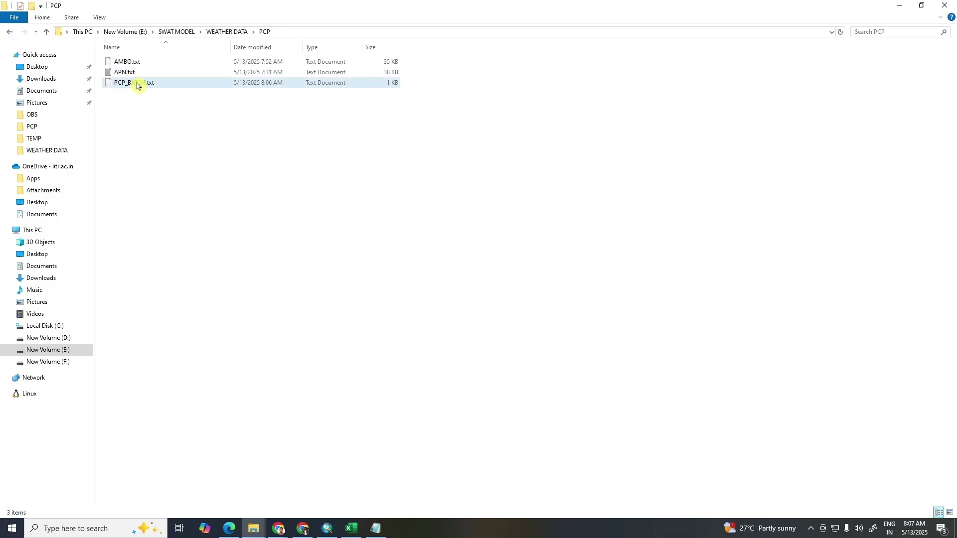
left_click(127, 85)
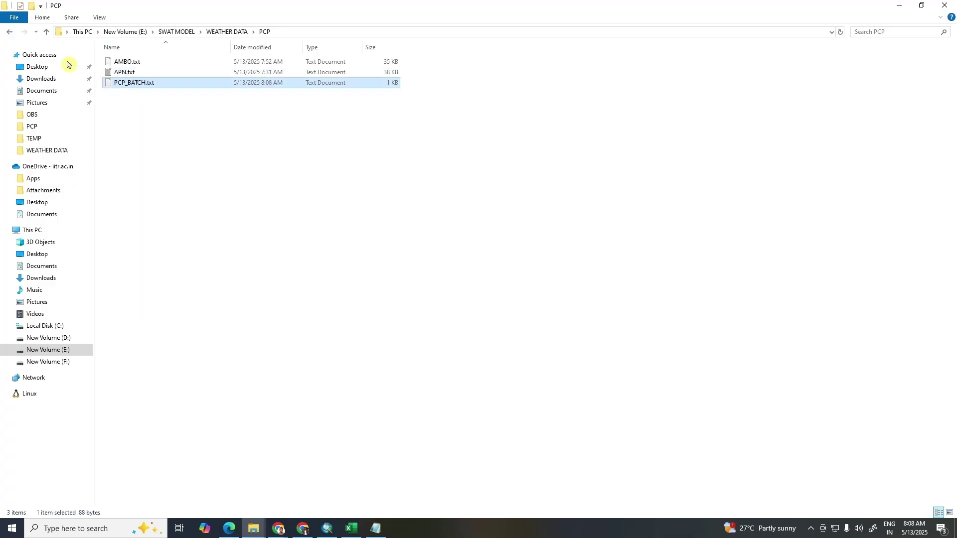
Open PCP_BATCH.txt in the full PCP station folder, review its station names, coordinates and elevations, and close it
left_click(9, 31)
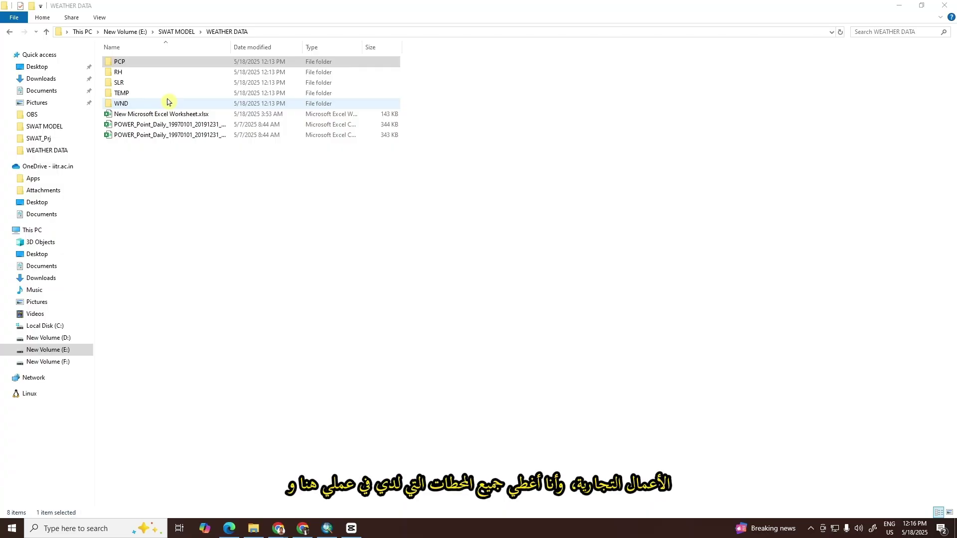
double_click(186, 67)
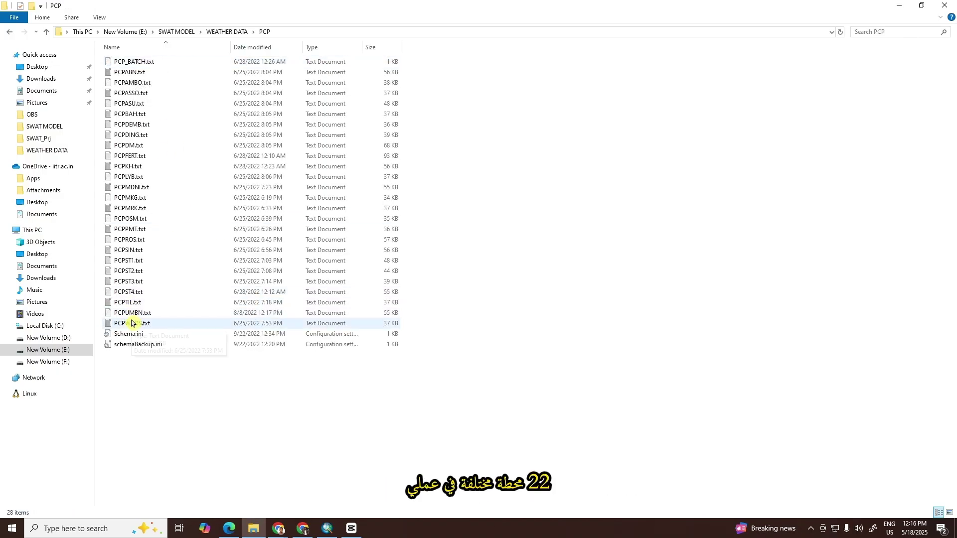
double_click(134, 62)
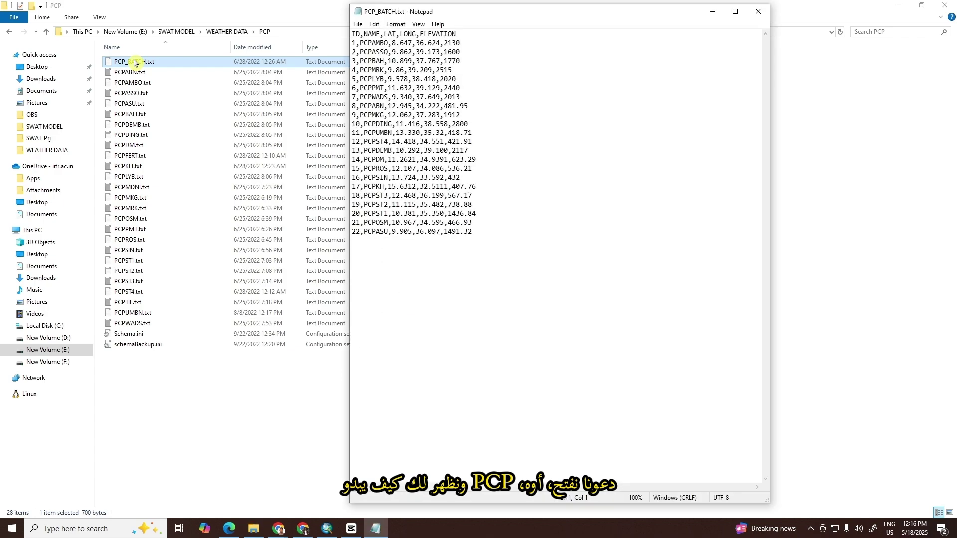
left_click_drag(573, 13, 595, 11)
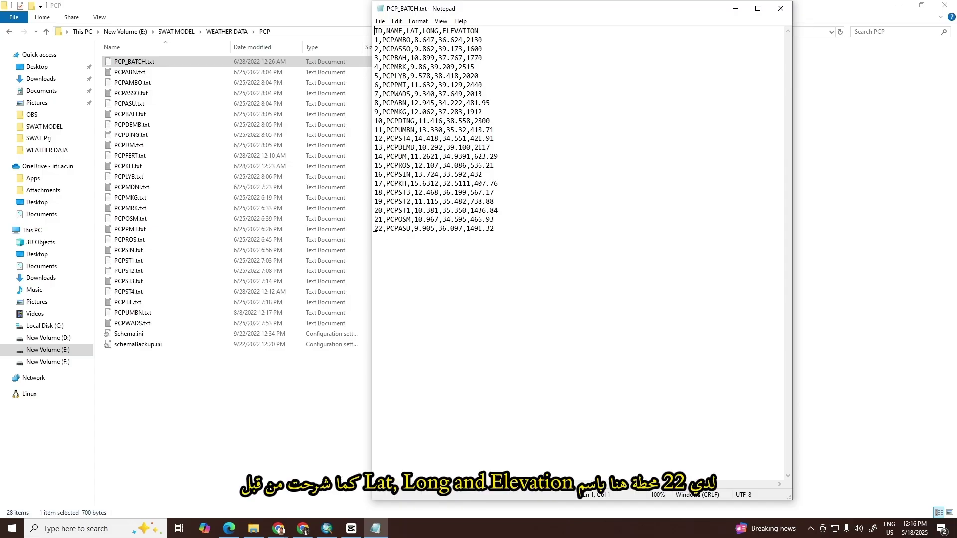
left_click_drag(375, 228, 486, 135)
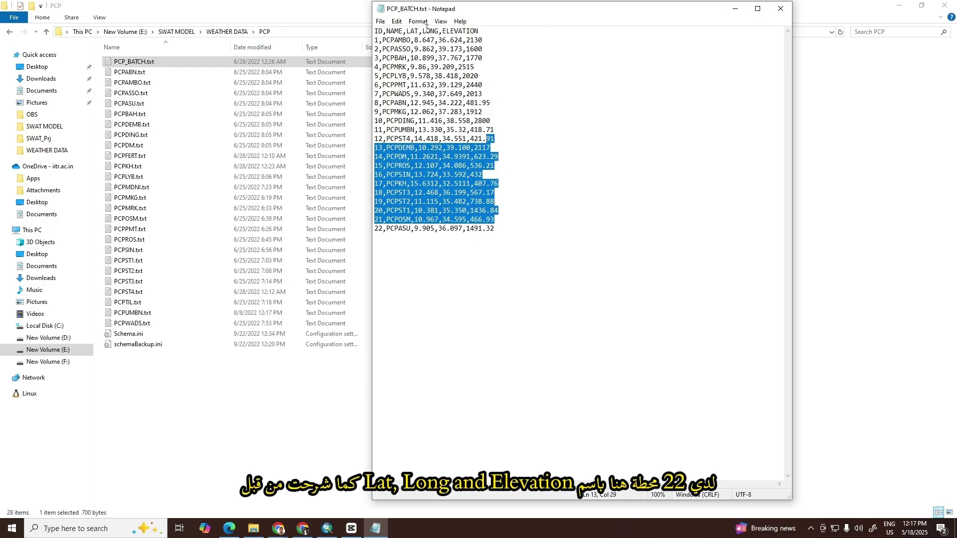
left_click(514, 81)
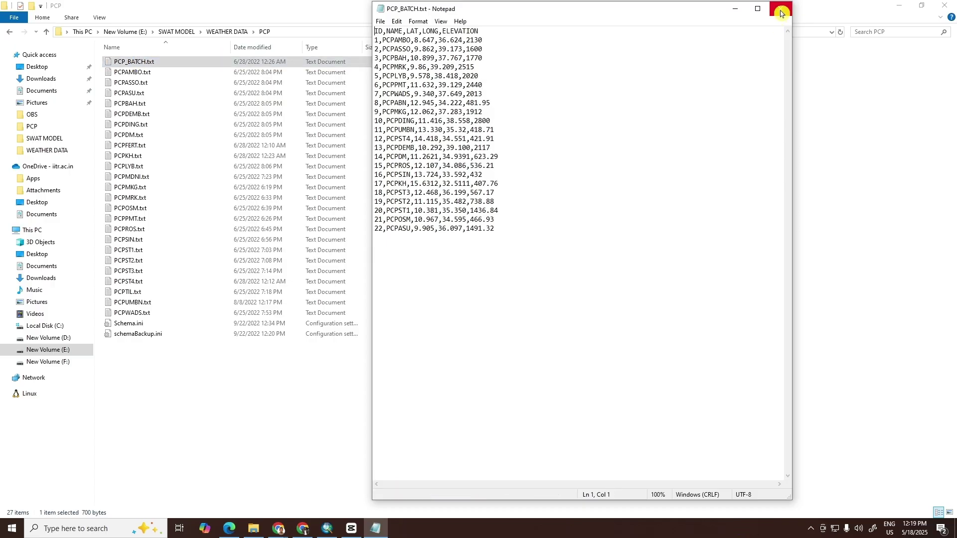
left_click(780, 13)
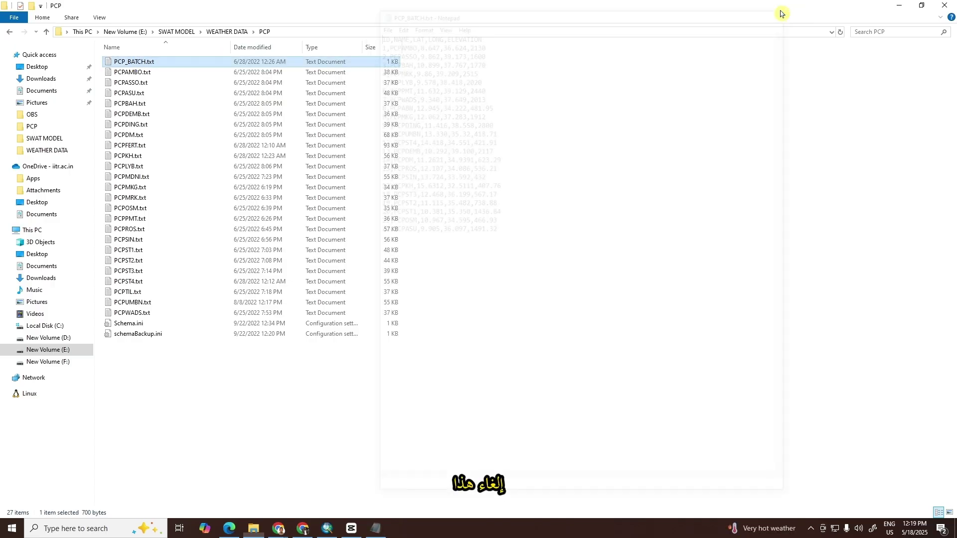
Open COVER - Copy.txt in the SWAT MODEL folder, examine its value and landuse code pairs, and close it
left_click(9, 33)
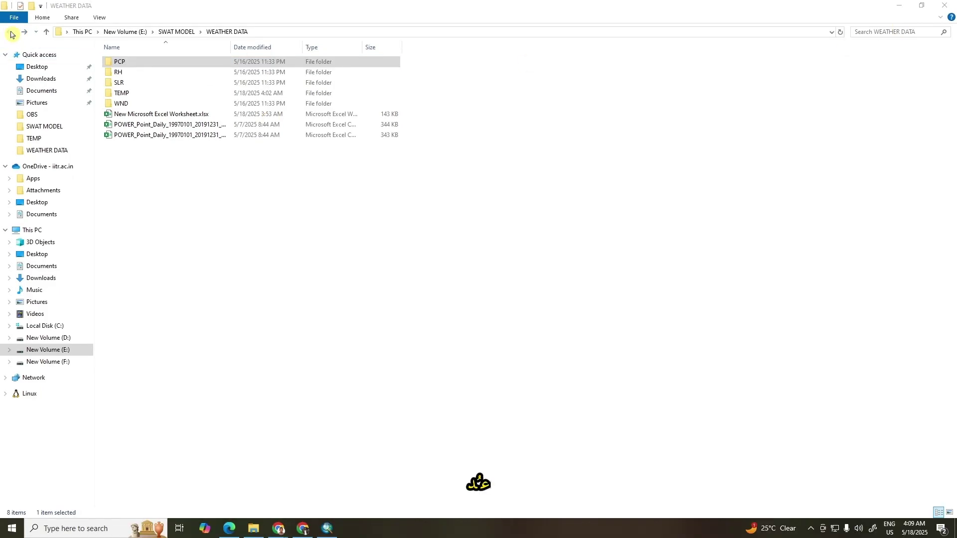
left_click(11, 34)
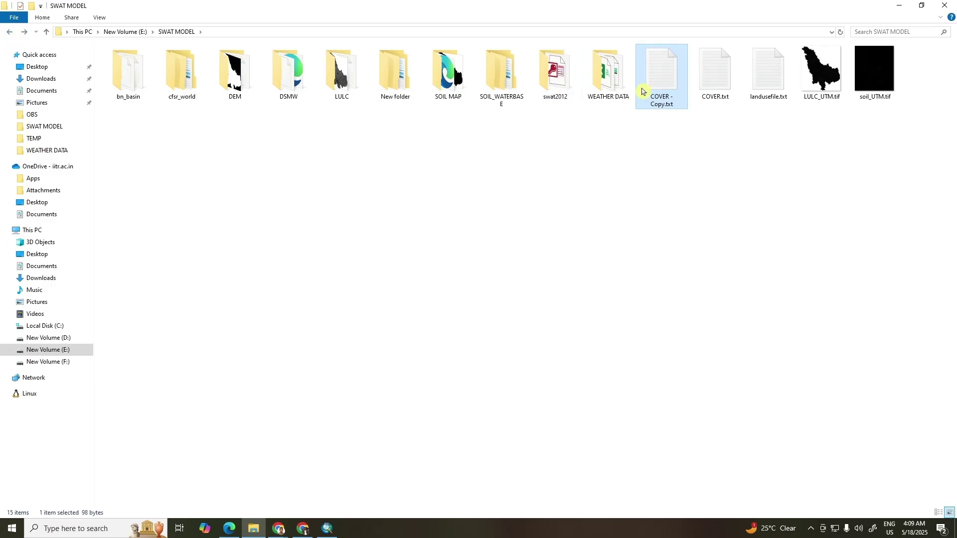
double_click(661, 72)
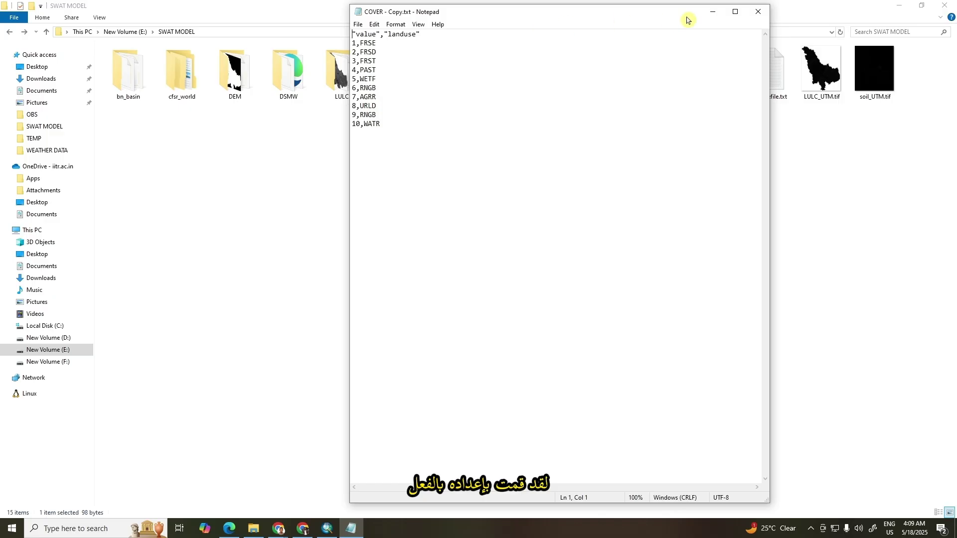
left_click(735, 12)
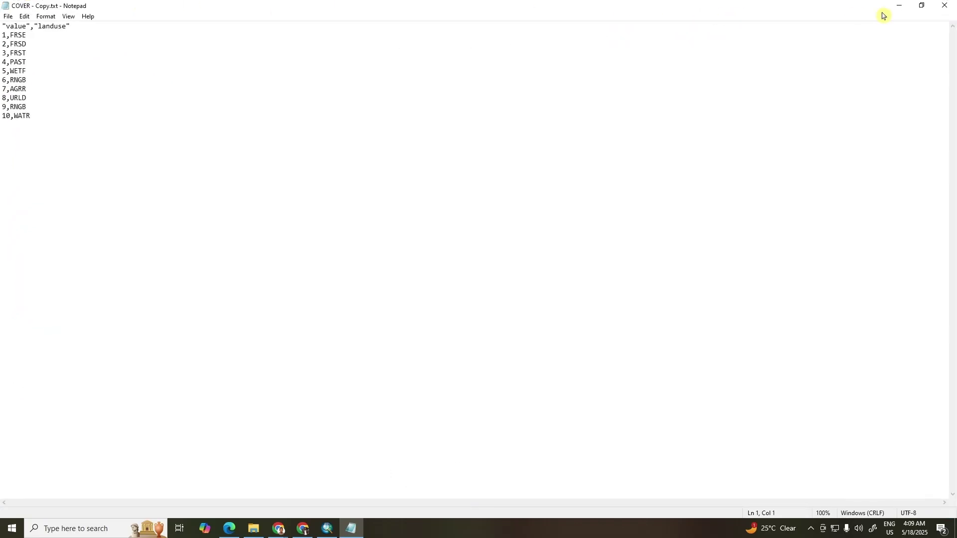
left_click(922, 6)
left_click_drag(352, 34, 376, 109)
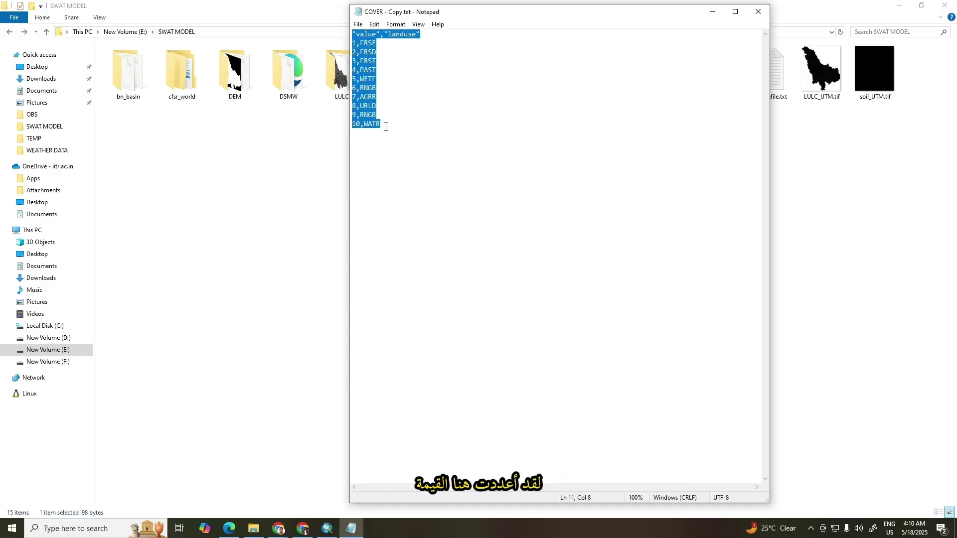
left_click(418, 102)
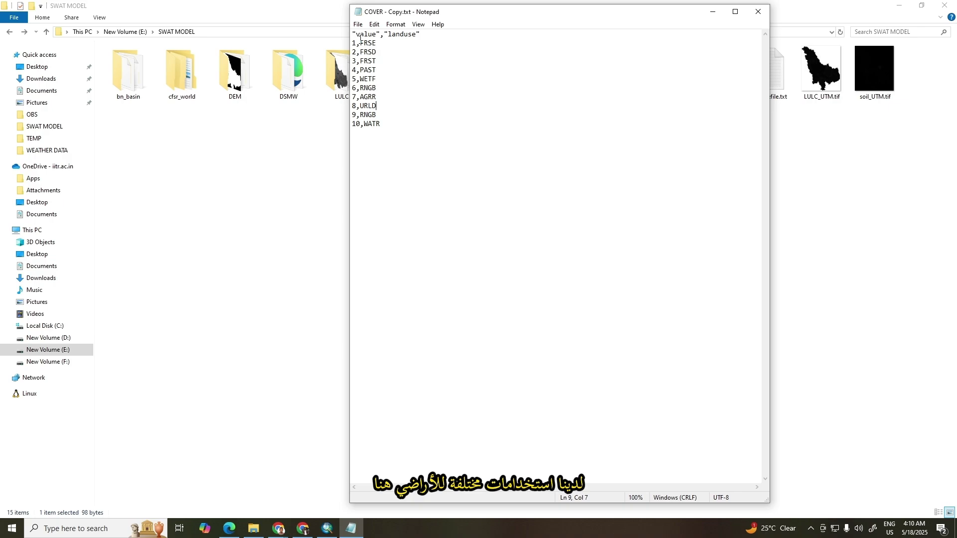
left_click_drag(361, 39, 380, 124)
left_click_drag(352, 43, 378, 44)
left_click_drag(363, 125, 380, 124)
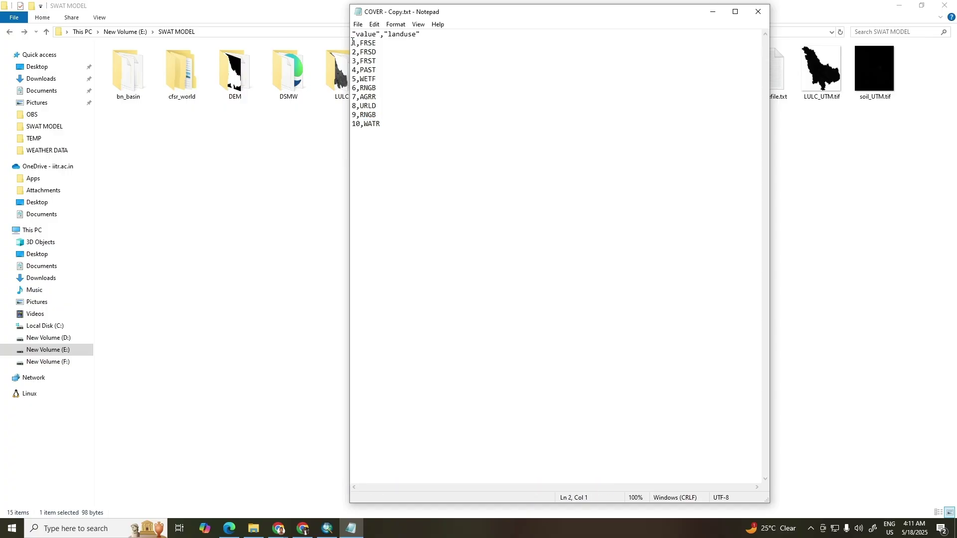
left_click_drag(352, 43, 385, 125)
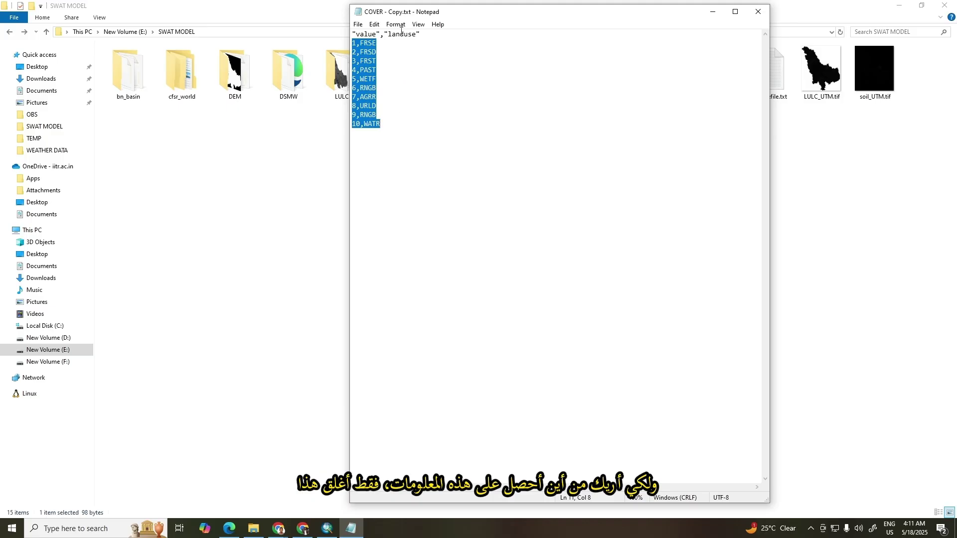
left_click(755, 14)
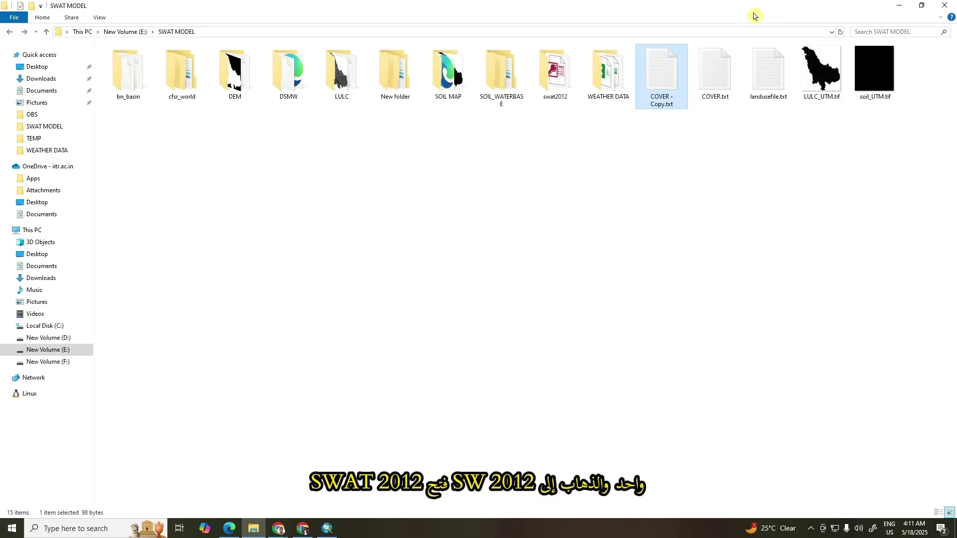
Open SWAT2012.mdb from the swat2012 folder in Access and enable its blocked content
double_click(554, 89)
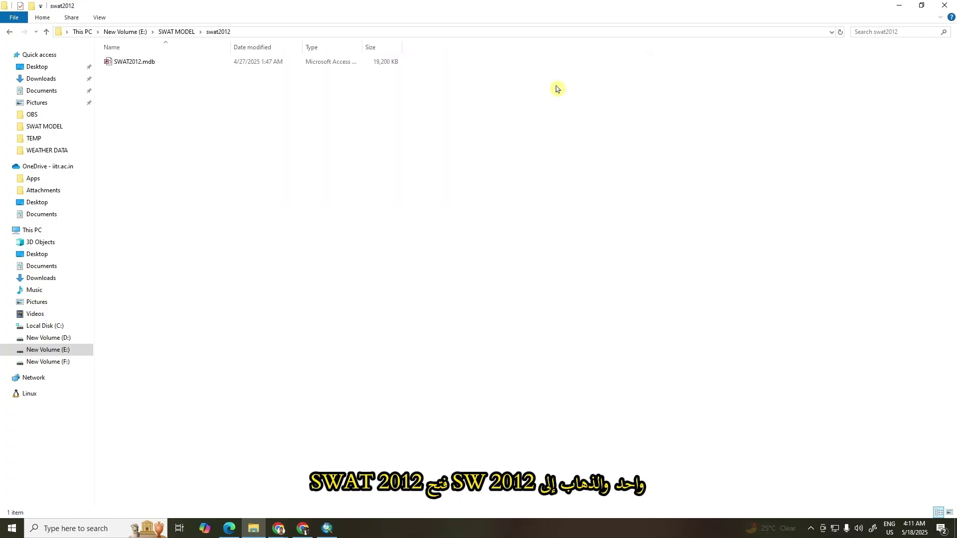
double_click(142, 63)
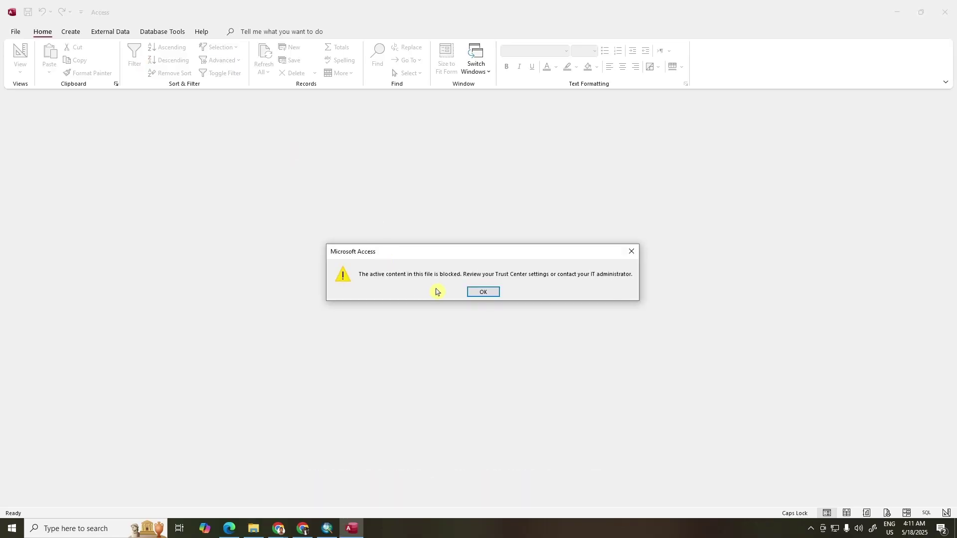
left_click(478, 293)
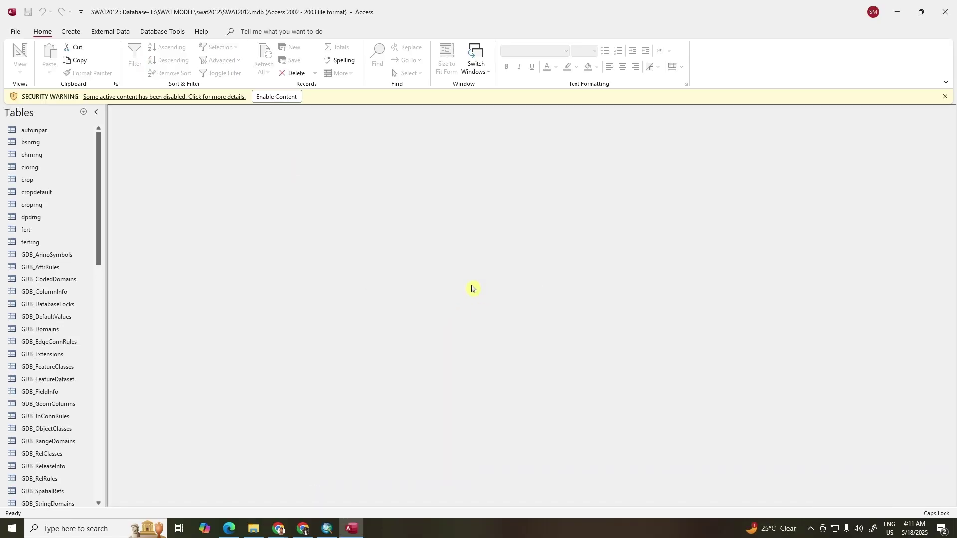
left_click(277, 97)
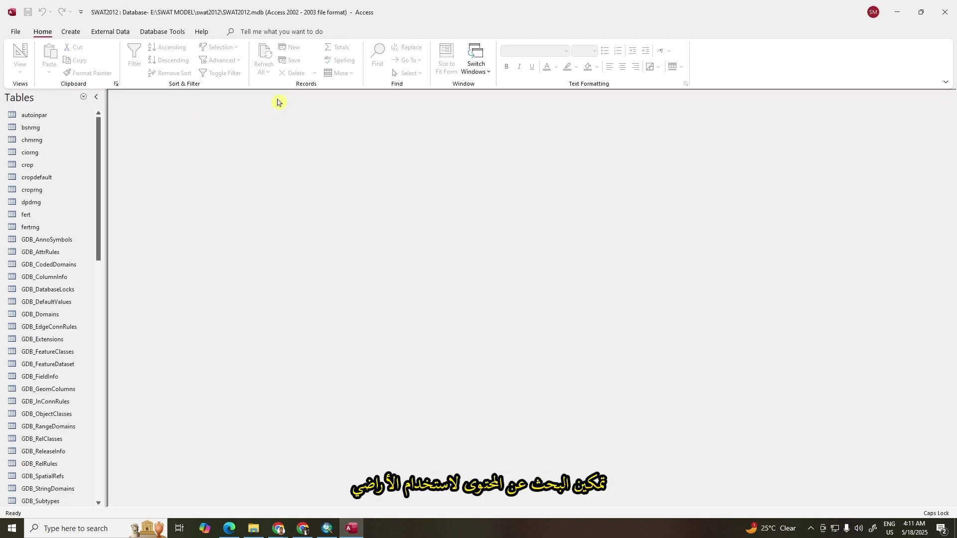
Open the nlcd_lu and nlcd2001_lu tables to examine the SWAT land-use codes in the LANDUSE column
left_click(33, 117)
scroll(60, 150, "down", 4)
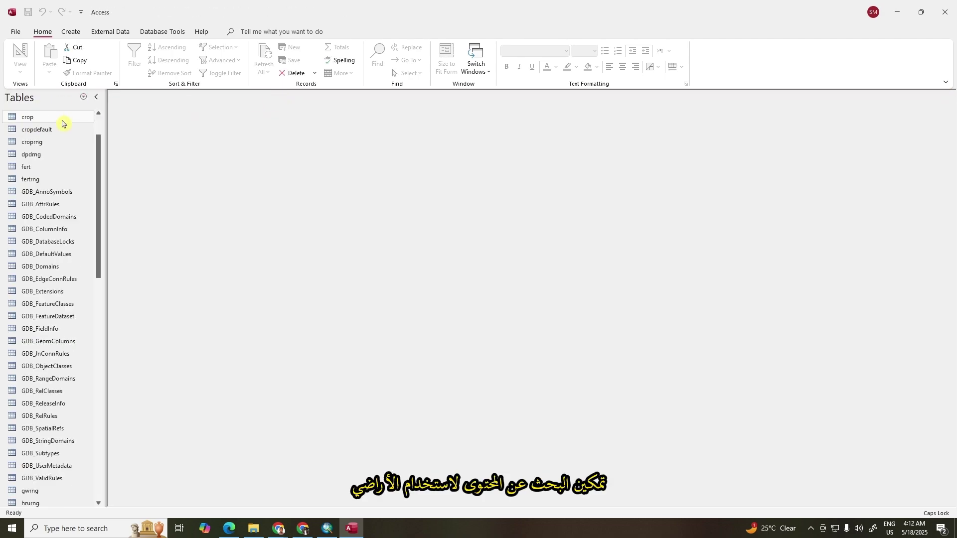
scroll(60, 198, "down", 2)
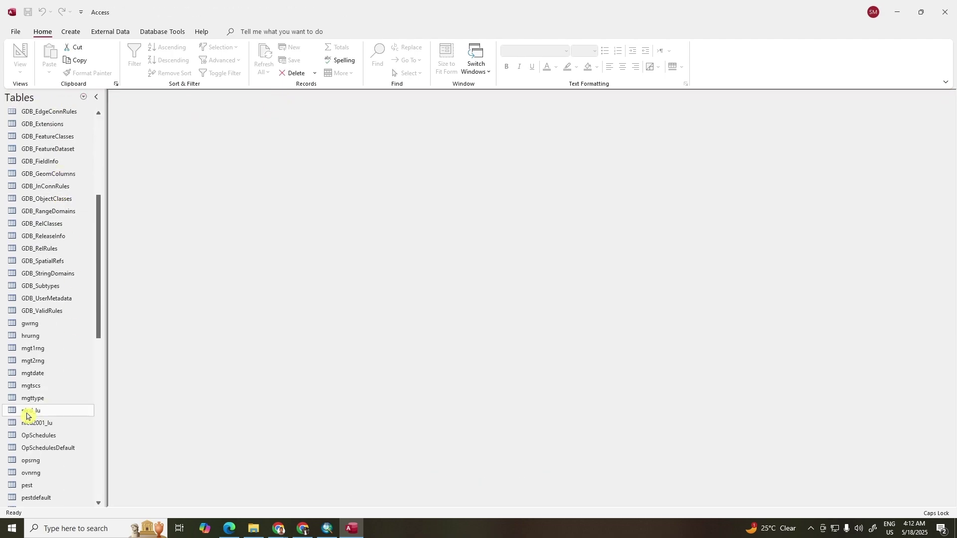
left_click(40, 412)
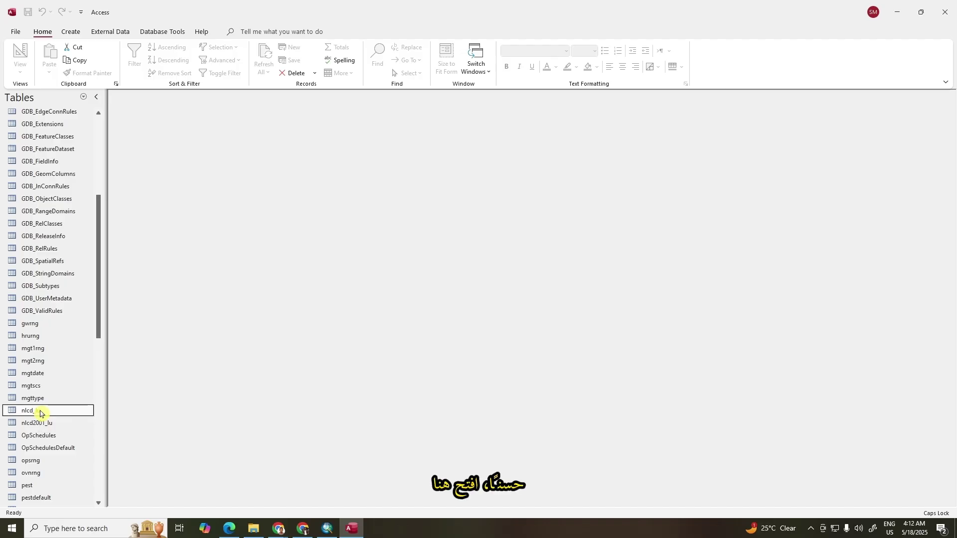
double_click(46, 412)
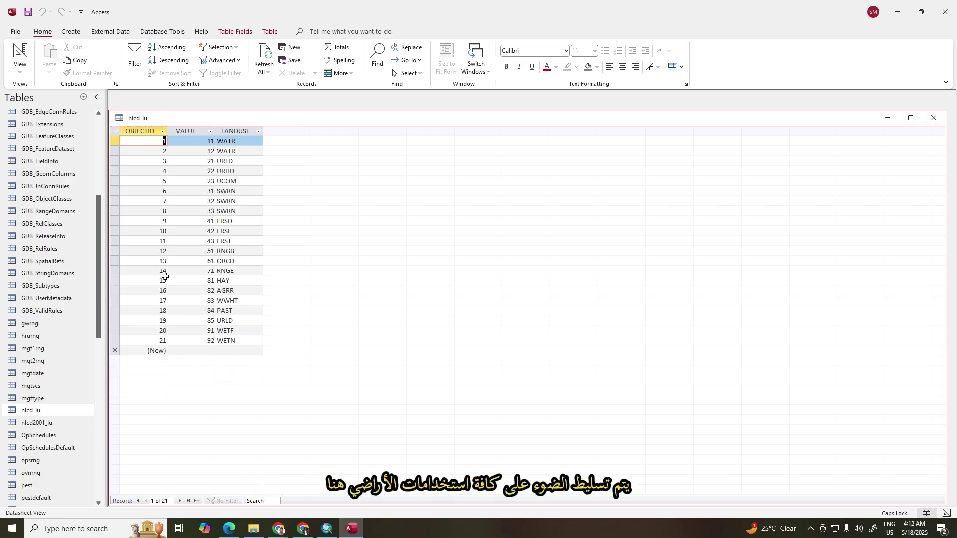
double_click(236, 141)
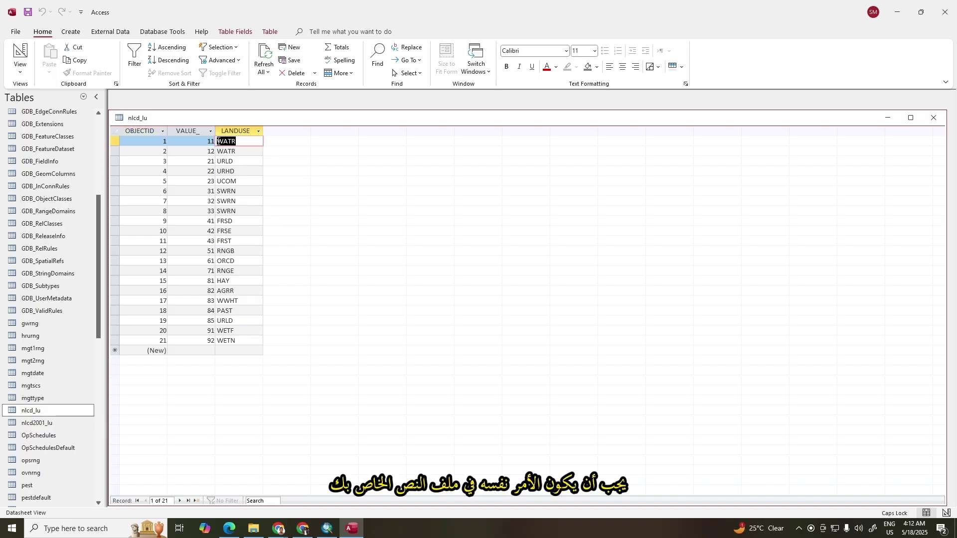
left_click_drag(218, 141, 236, 141)
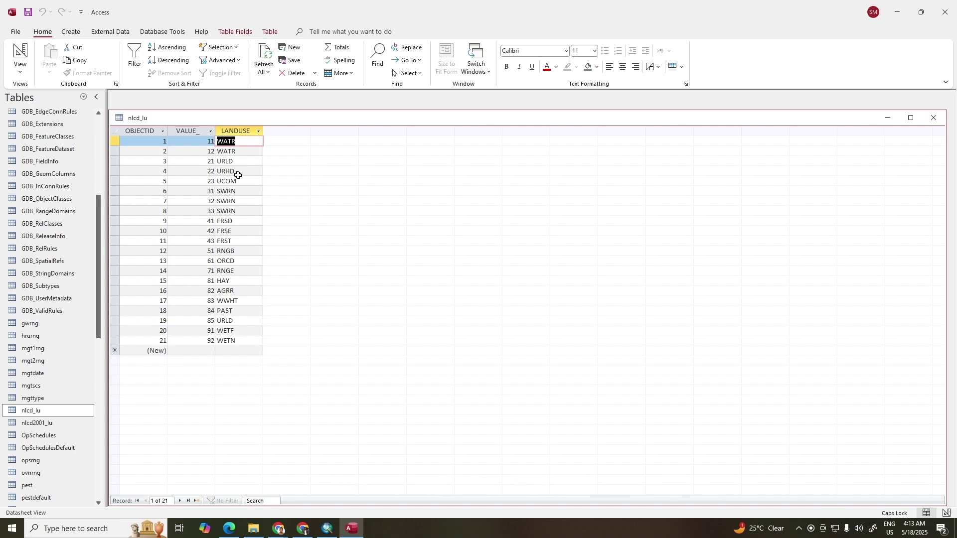
double_click(44, 423)
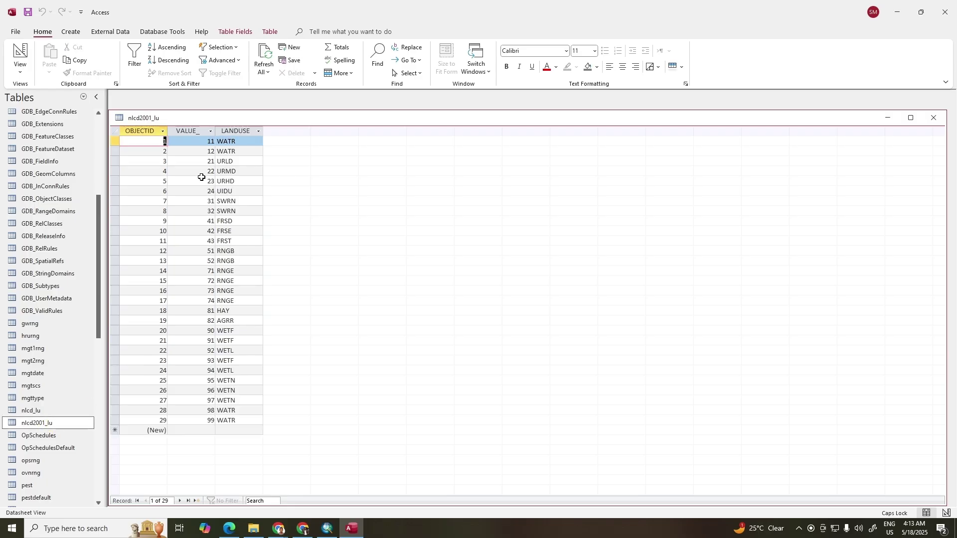